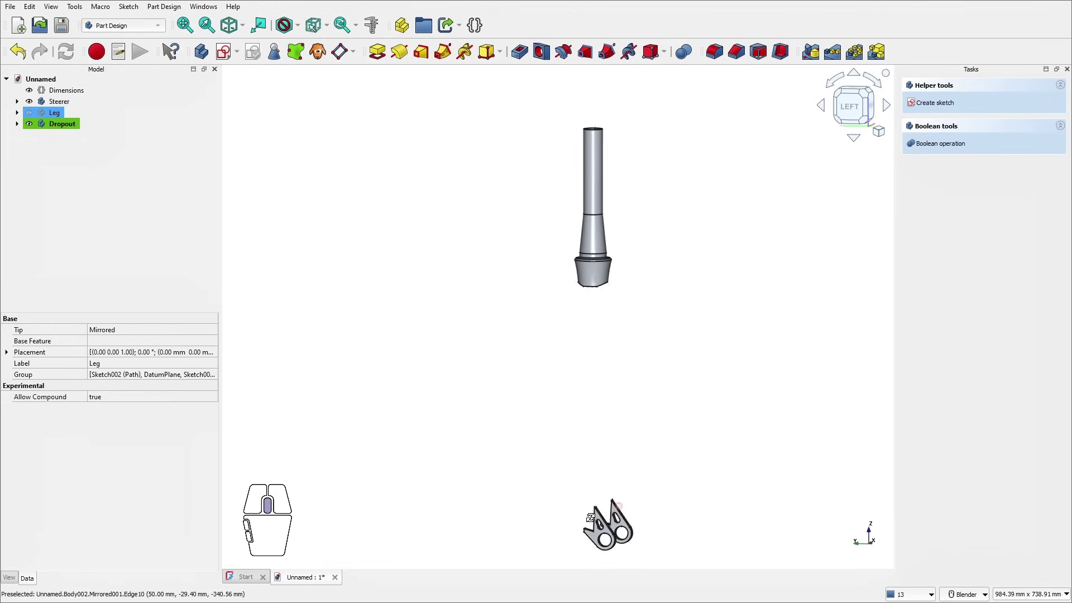
Step: Show the Leg body together with the Steerer body so the whole fork can be viewed
{"action": "left_click", "coordinate": [29, 113]}
{"action": "left_click", "coordinate": [29, 101]}
{"action": "scroll", "coordinate": [555, 302], "scroll_direction": "up", "scroll_amount": 4}
{"action": "middle_click_drag", "start_coordinate": [670, 301], "coordinate": [502, 334]}
{"action": "left_click", "coordinate": [29, 101]}
{"action": "scroll", "coordinate": [598, 232], "scroll_direction": "down", "scroll_amount": 4}
{"action": "middle_click_drag", "start_coordinate": [598, 232], "coordinate": [609, 346]}
{"action": "middle_click_drag", "start_coordinate": [609, 346], "coordinate": [620, 311], "text": "shift"}
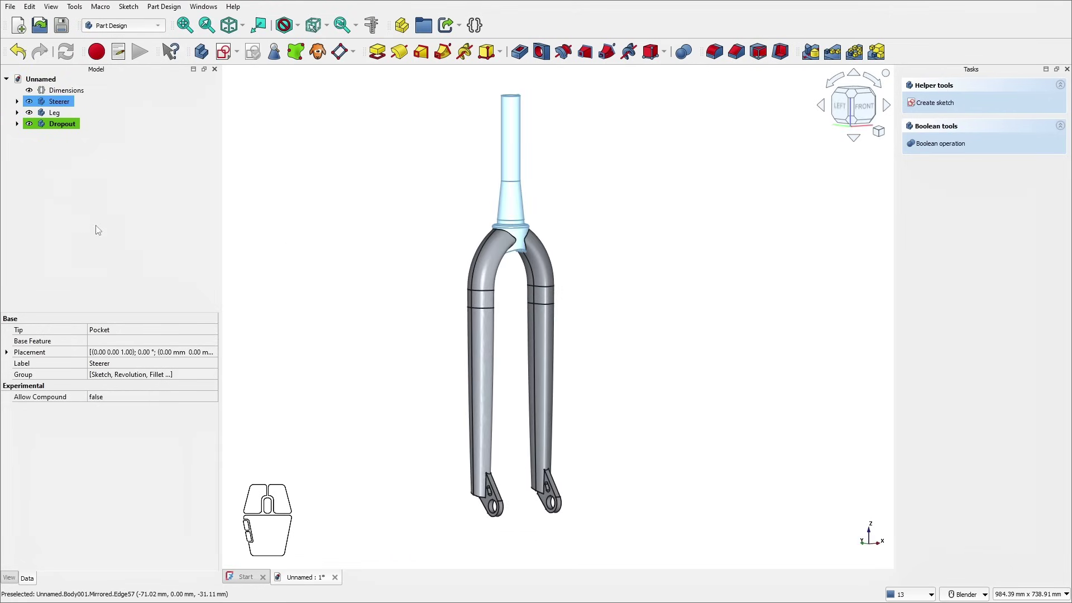
Step: Set Steerer_length to 280 mm in the Dimensions variable set and inspect the steerer tube
{"action": "left_click", "coordinate": [72, 163]}
{"action": "left_click", "coordinate": [65, 90]}
{"action": "left_click", "coordinate": [112, 340]}
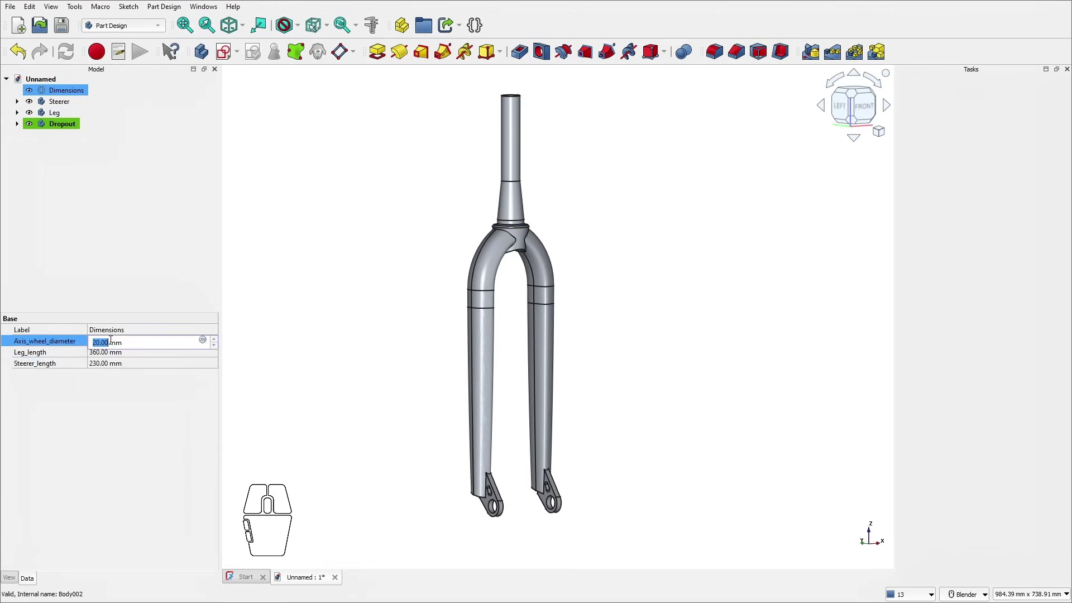
{"action": "left_click", "coordinate": [112, 363]}
{"action": "type", "text": "280"}
{"action": "key", "text": "Return"}
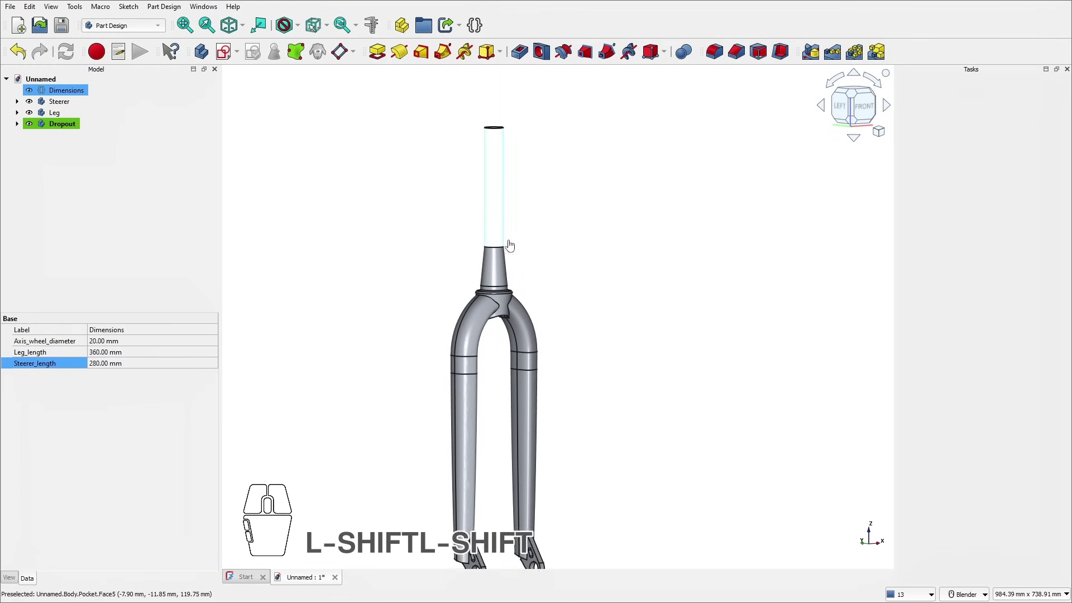
{"action": "scroll", "coordinate": [509, 240], "scroll_direction": "up", "scroll_amount": 3}
{"action": "scroll", "coordinate": [391, 243], "scroll_direction": "down", "scroll_amount": 3}
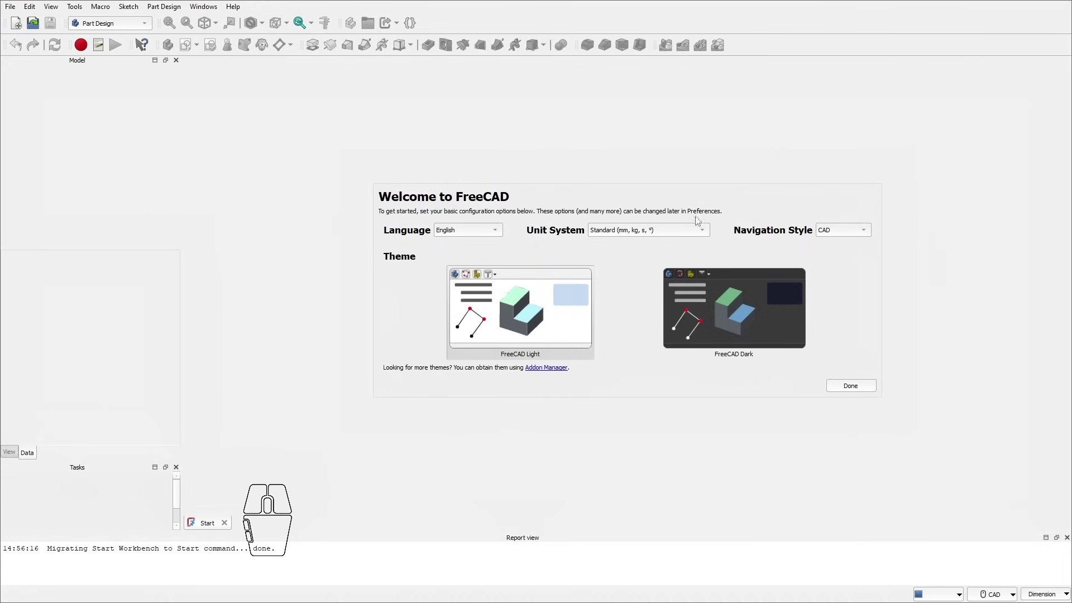
Step: Set the navigation style to Blender in the first-start setup, finish it and create a new empty file
{"action": "left_click", "coordinate": [831, 241]}
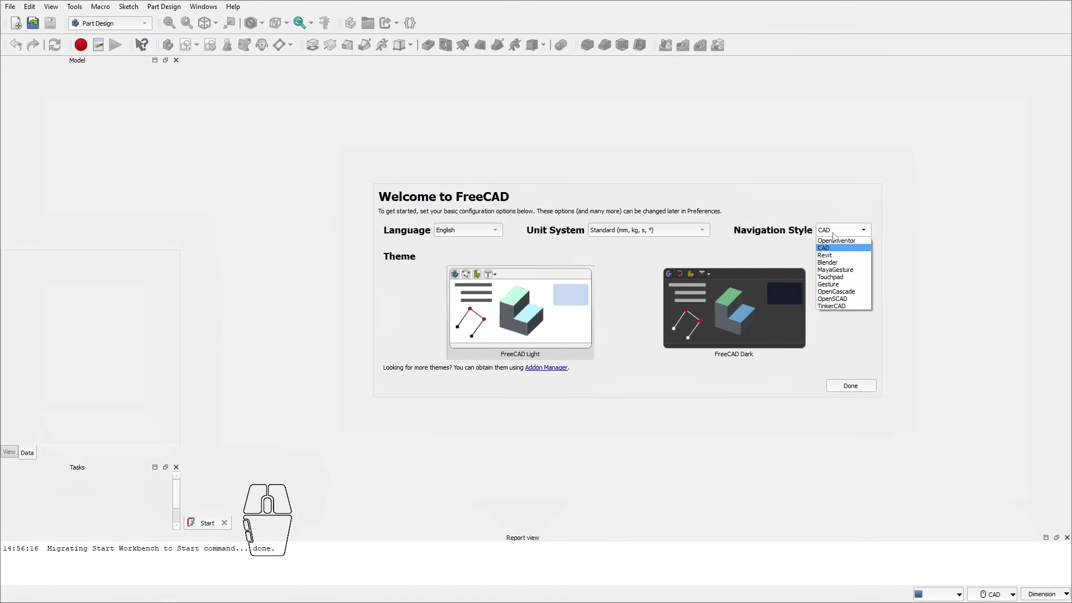
{"action": "left_click", "coordinate": [834, 266]}
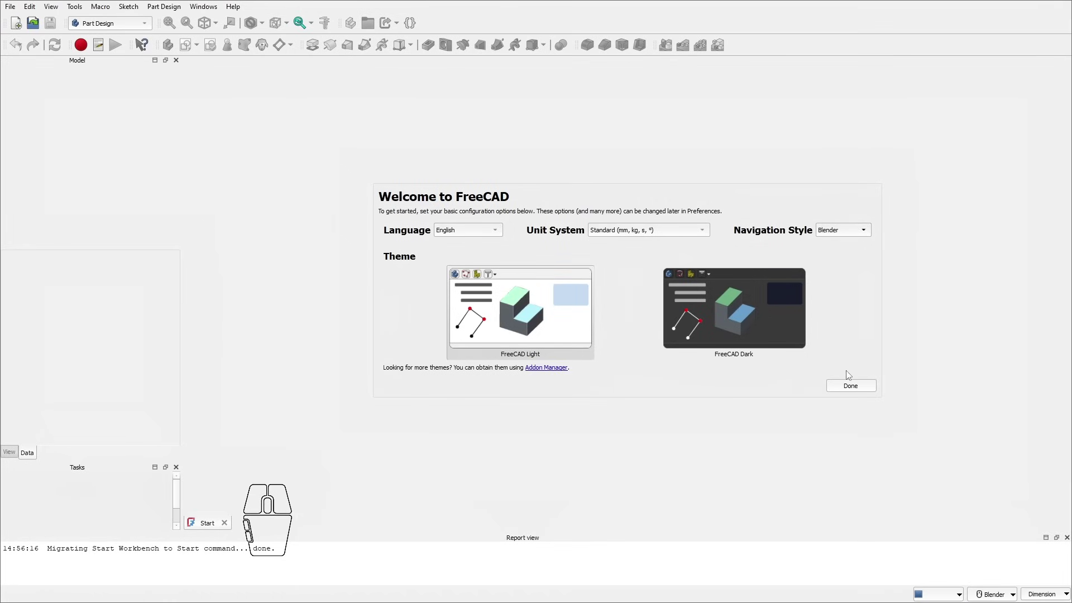
{"action": "left_click", "coordinate": [865, 389]}
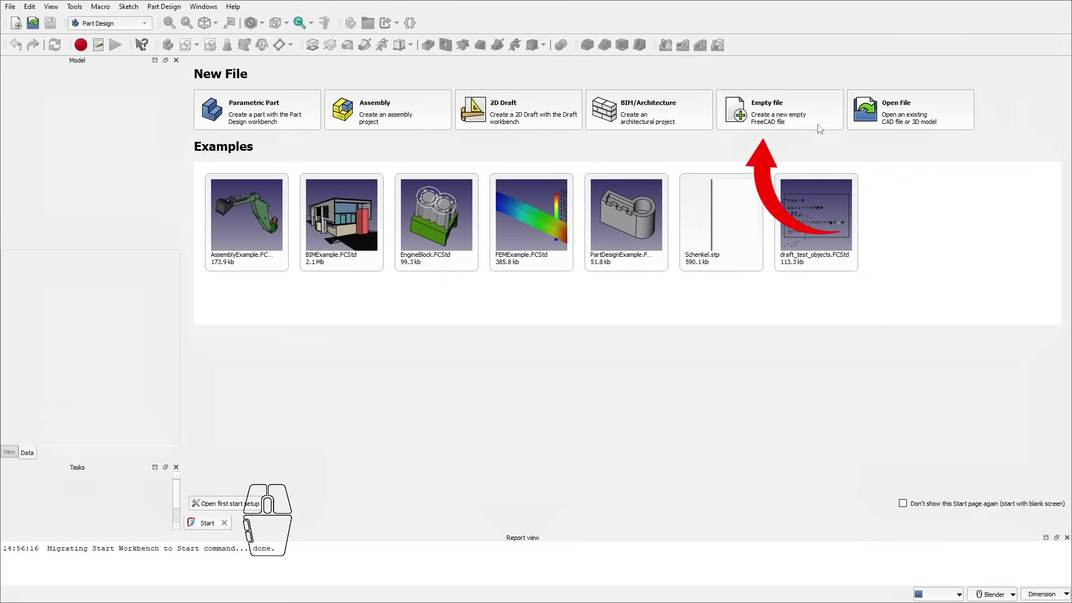
{"action": "left_click", "coordinate": [783, 112]}
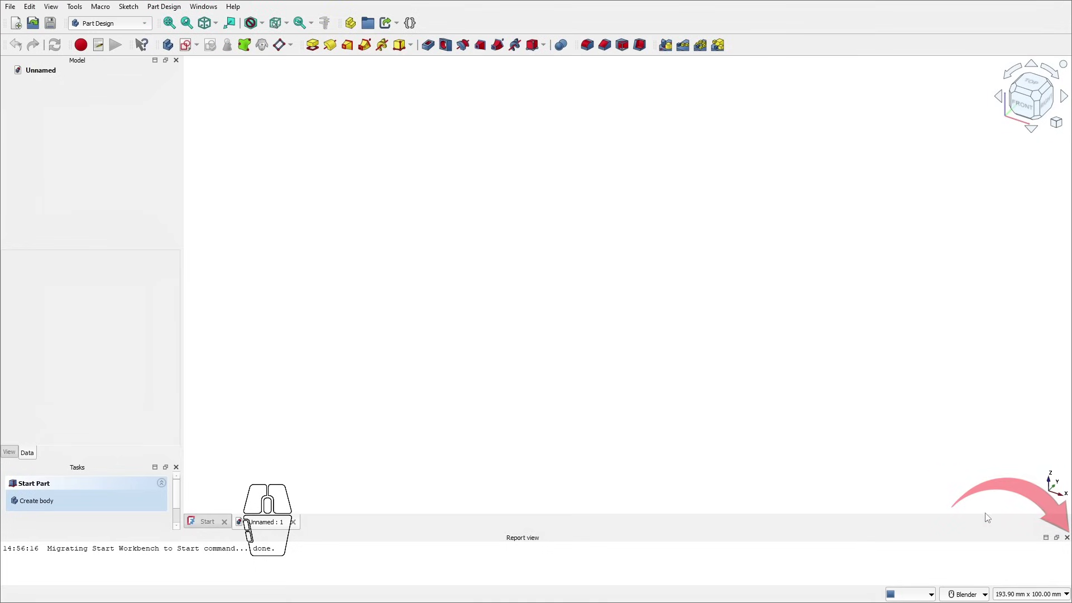
Step: Close the Report view and dock Tasks as a regular, non-overlay panel on the opposite side of the 3D view
{"action": "left_click", "coordinate": [1066, 537]}
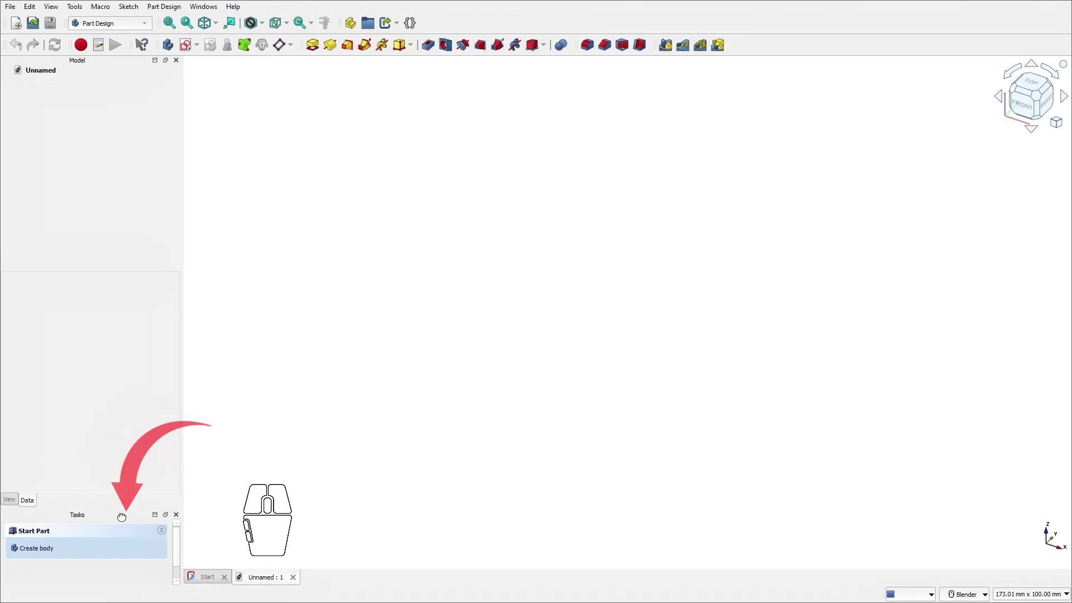
{"action": "left_click_drag", "start_coordinate": [123, 513], "coordinate": [1038, 268]}
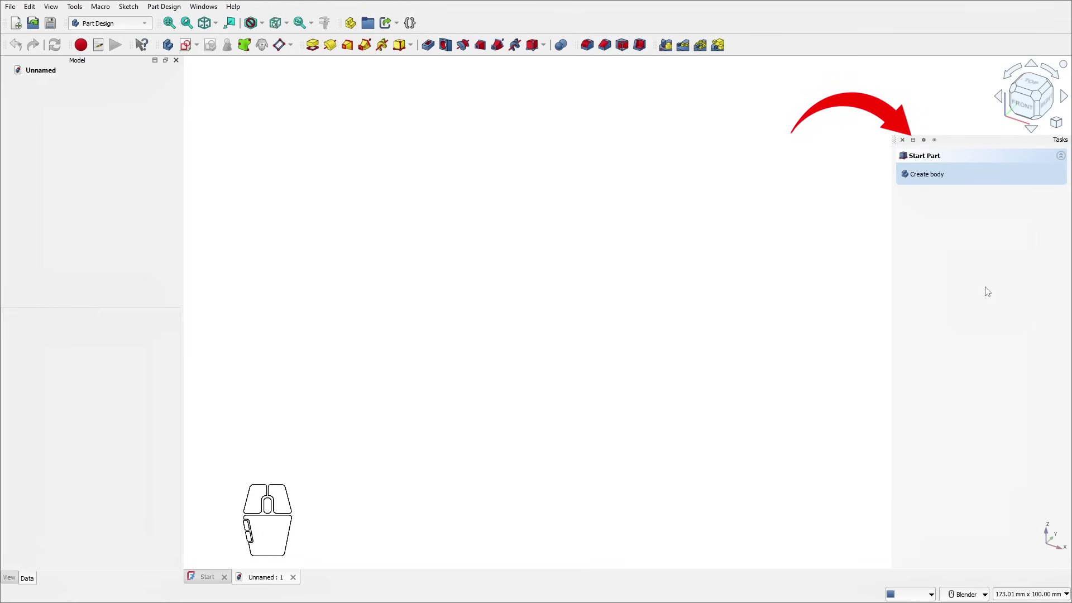
{"action": "left_click", "coordinate": [913, 140]}
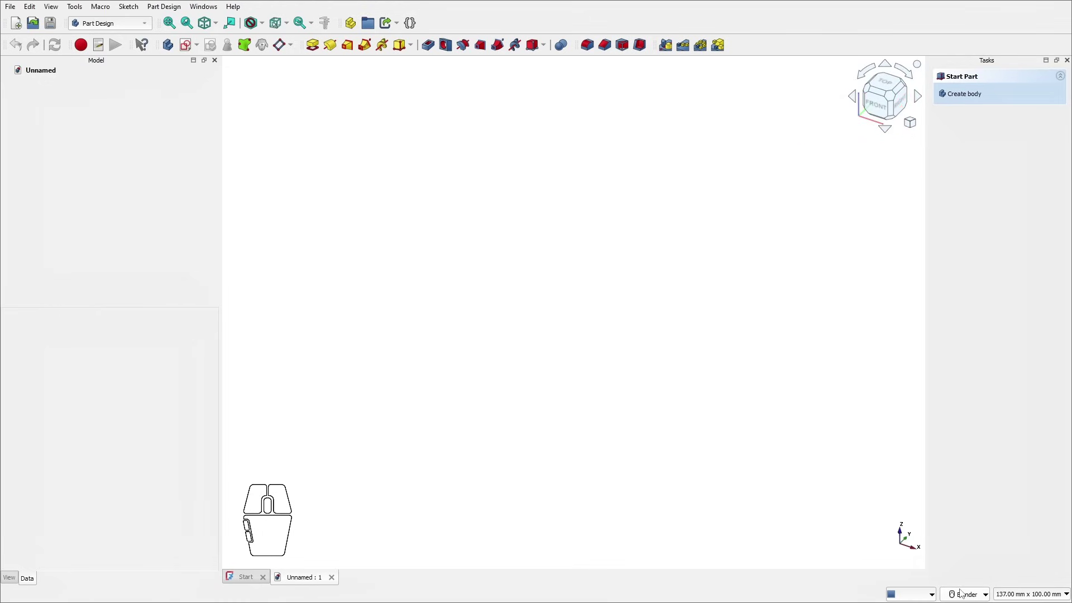
Step: Set the orbit style of the Blender navigation to Turntable
{"action": "mouse_move", "coordinate": [960, 590]}
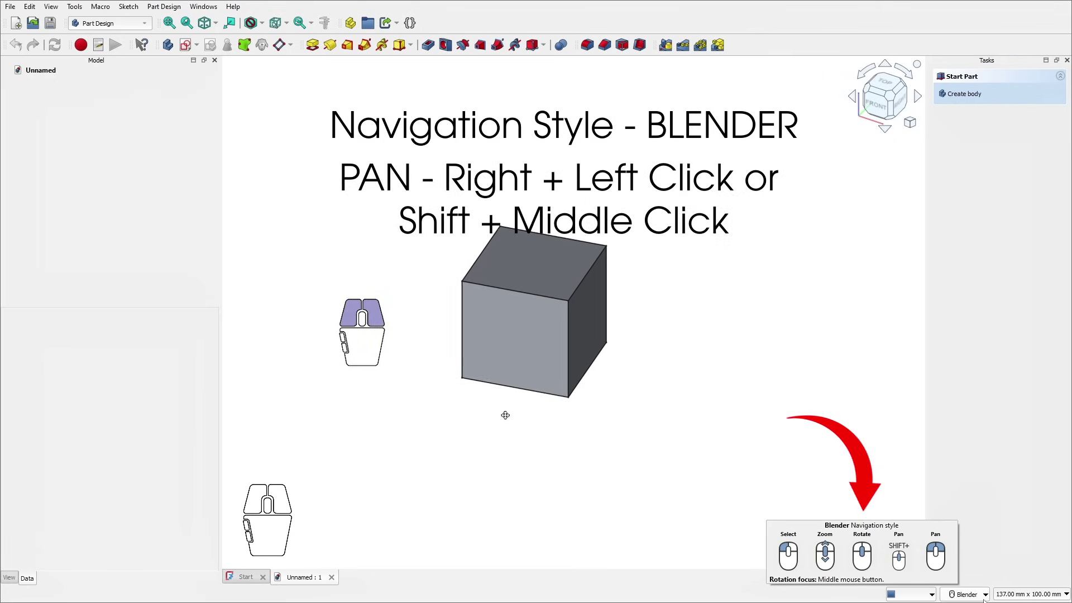
{"action": "left_click", "coordinate": [984, 596]}
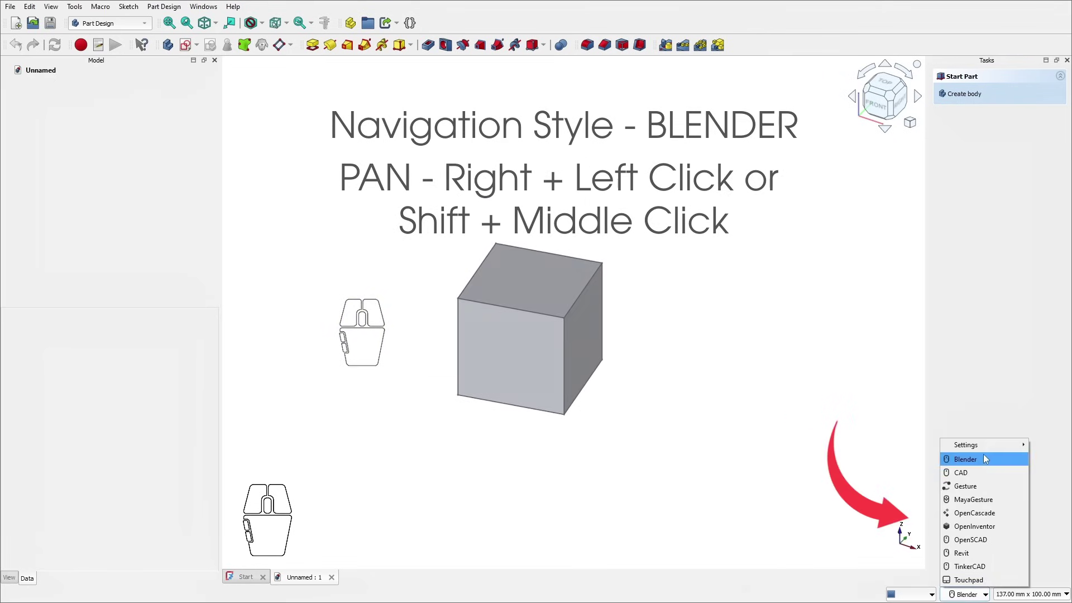
{"action": "mouse_move", "coordinate": [983, 446]}
{"action": "mouse_move", "coordinate": [920, 454]}
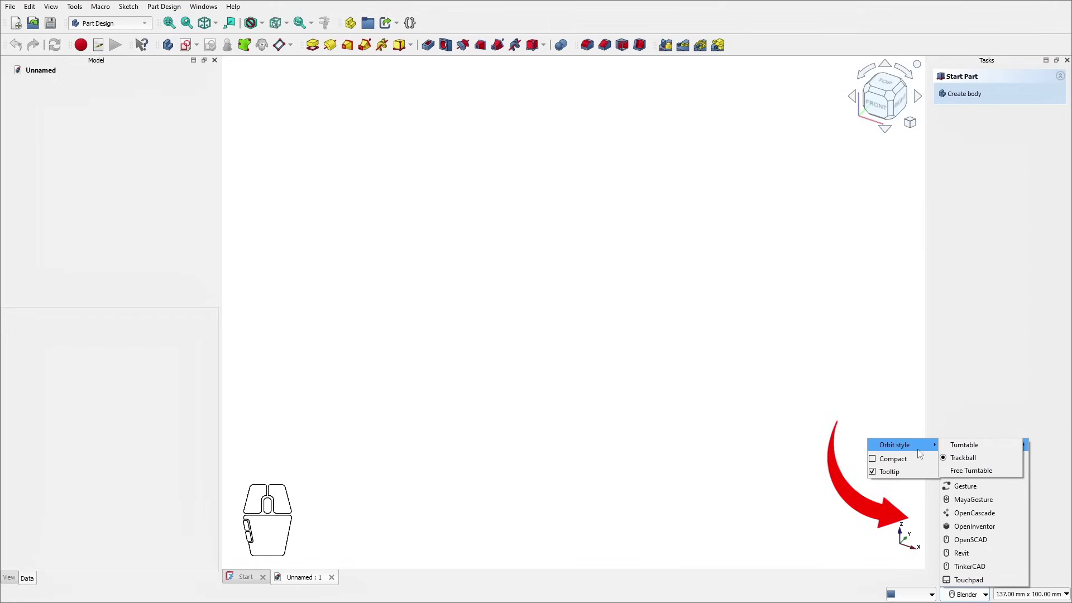
{"action": "left_click", "coordinate": [955, 446]}
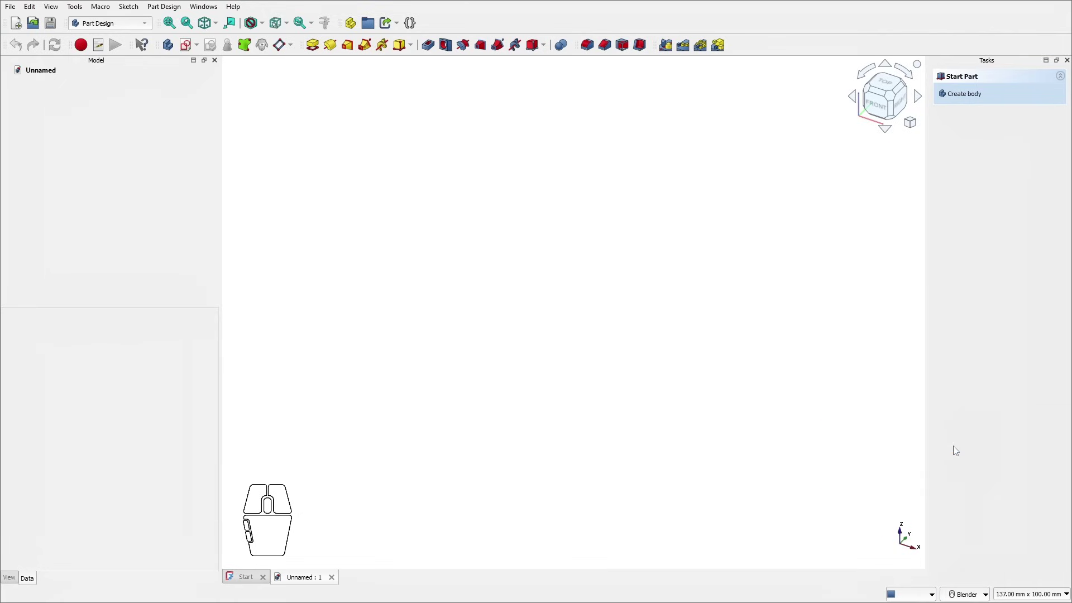
Step: Set the size of toolbar icons to Large (32px) in the general preferences and apply it
{"action": "left_click", "coordinate": [29, 6]}
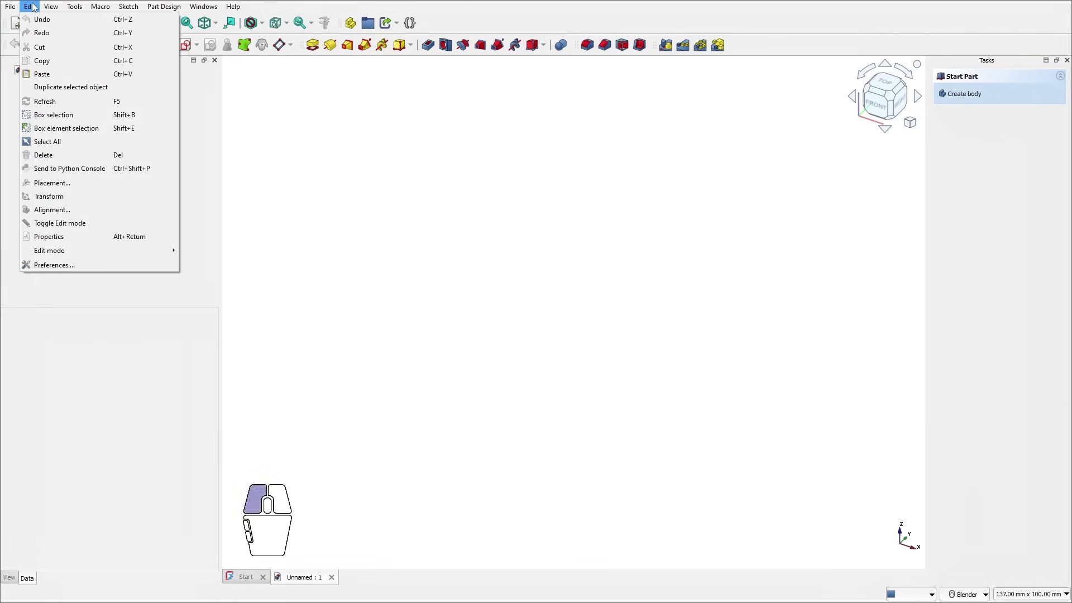
{"action": "left_click", "coordinate": [56, 265]}
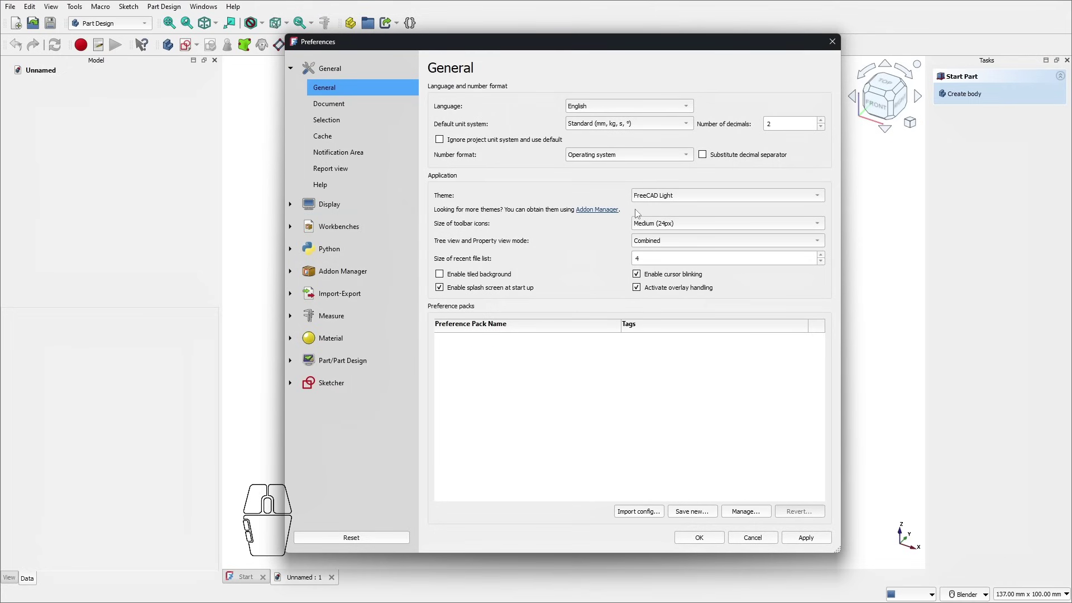
{"action": "left_click", "coordinate": [647, 222]}
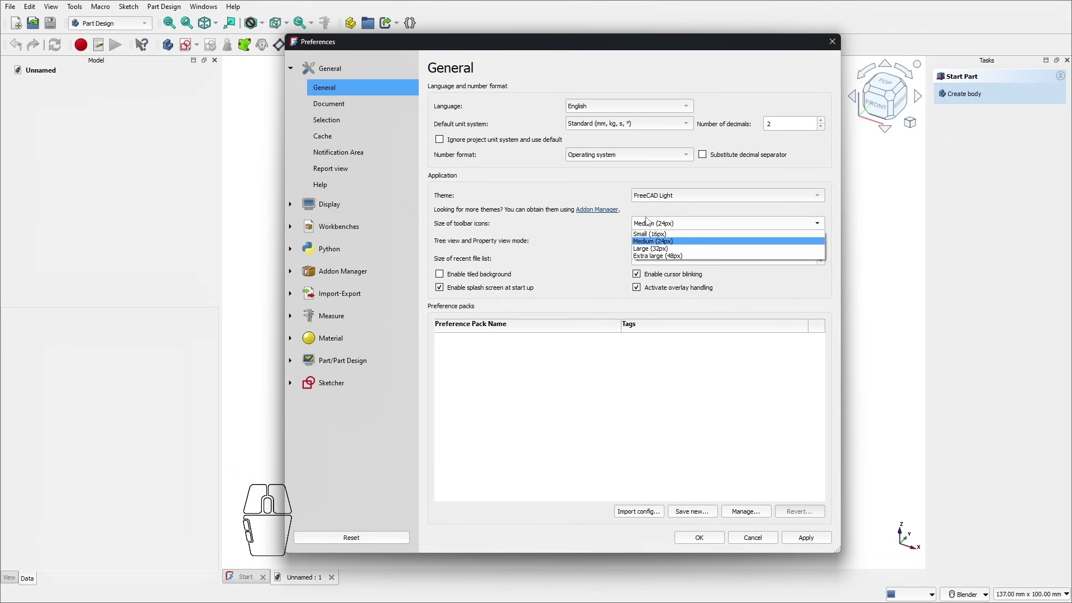
{"action": "left_click", "coordinate": [655, 248]}
{"action": "left_click", "coordinate": [806, 537]}
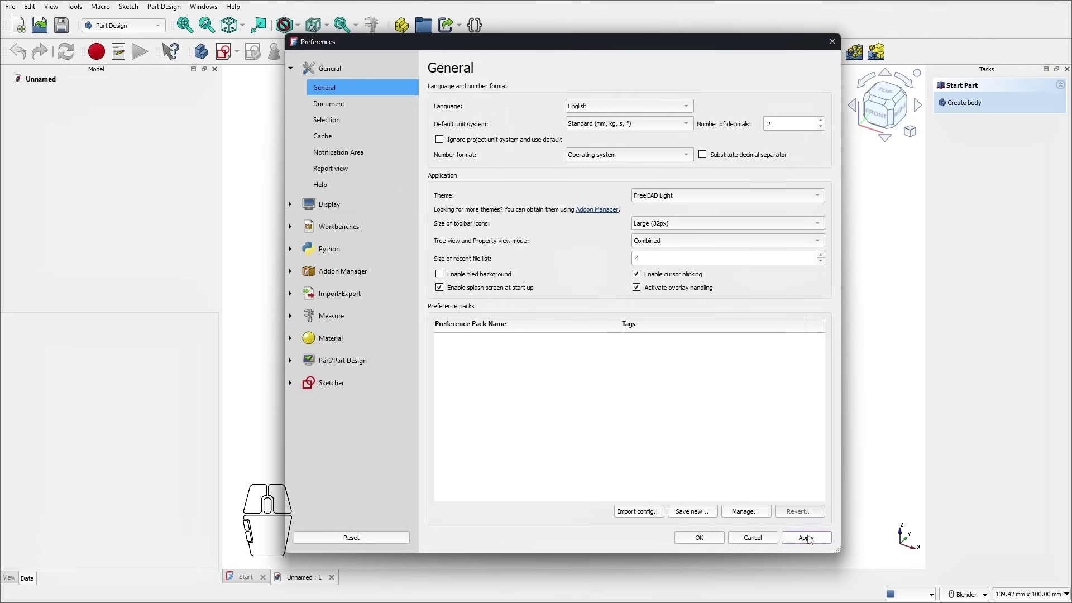
{"action": "left_click", "coordinate": [698, 537]}
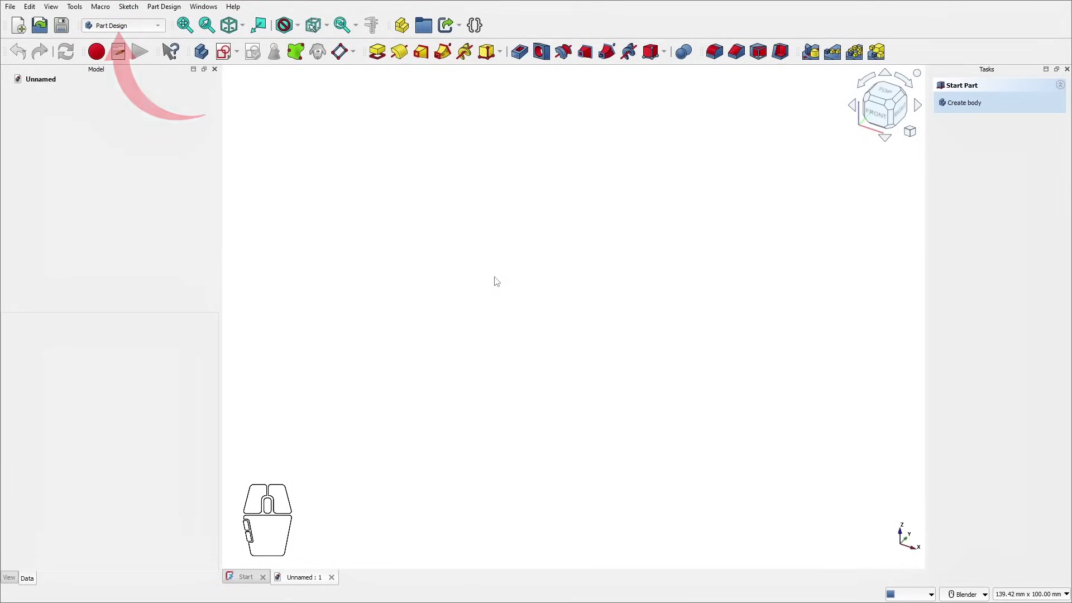
Step: Create a variable set with a length property named Steerer_length in group Base and a value of 230 mm
{"action": "left_click", "coordinate": [484, 25]}
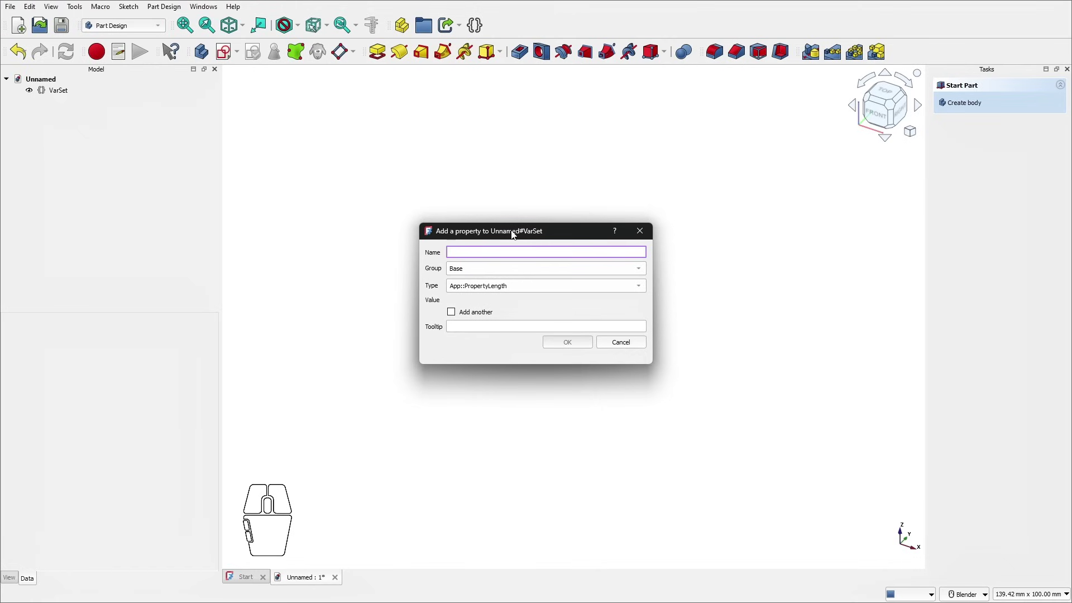
{"action": "type", "text": "Stee"}
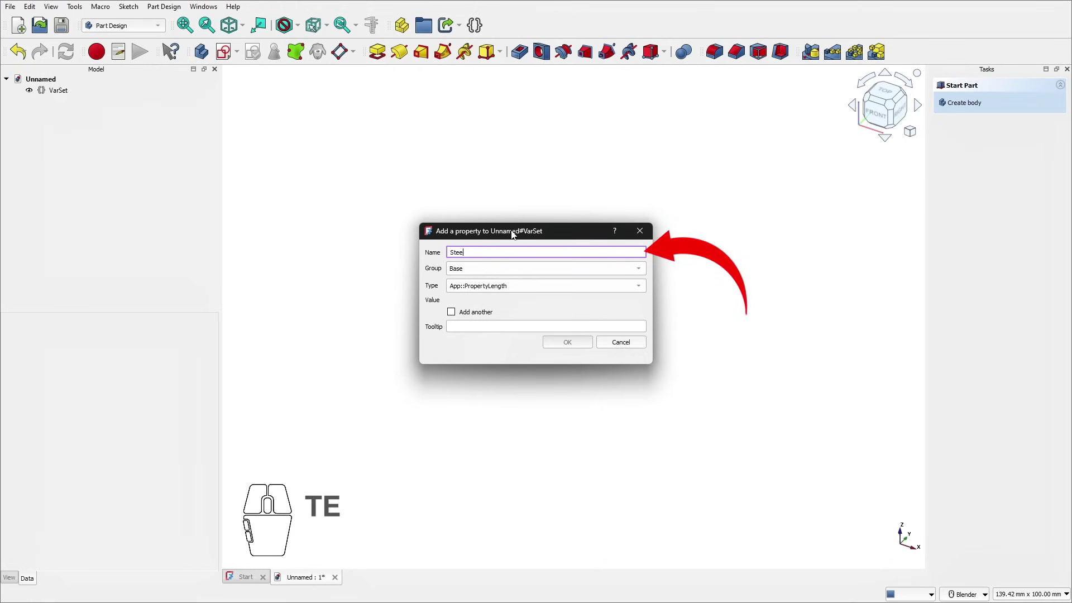
{"action": "type", "text": "lrer_length"}
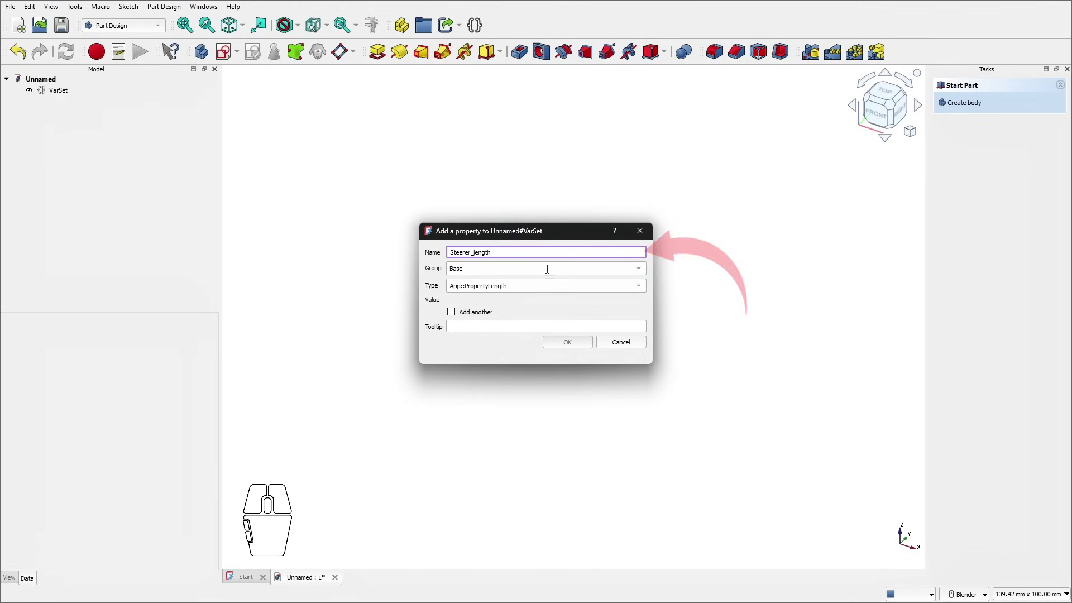
{"action": "left_click", "coordinate": [545, 301]}
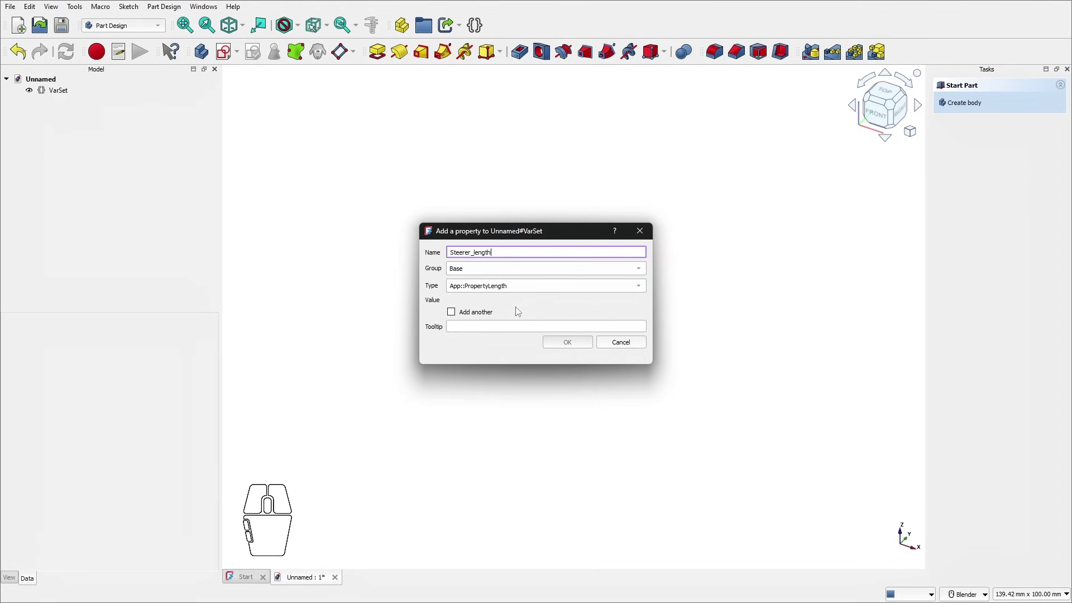
{"action": "left_click", "coordinate": [516, 287]}
{"action": "mouse_move", "coordinate": [464, 303]}
{"action": "left_mouse_down"}
{"action": "mouse_move", "coordinate": [436, 302]}
{"action": "mouse_move", "coordinate": [446, 303]}
{"action": "left_mouse_up"}
{"action": "type", "text": "230"}
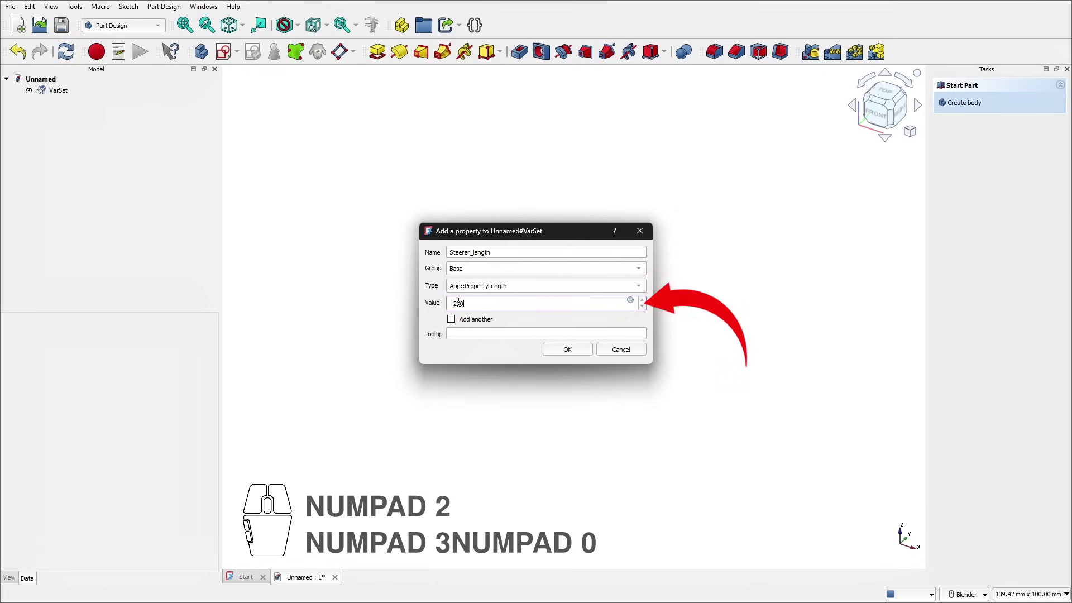
{"action": "left_click", "coordinate": [581, 350]}
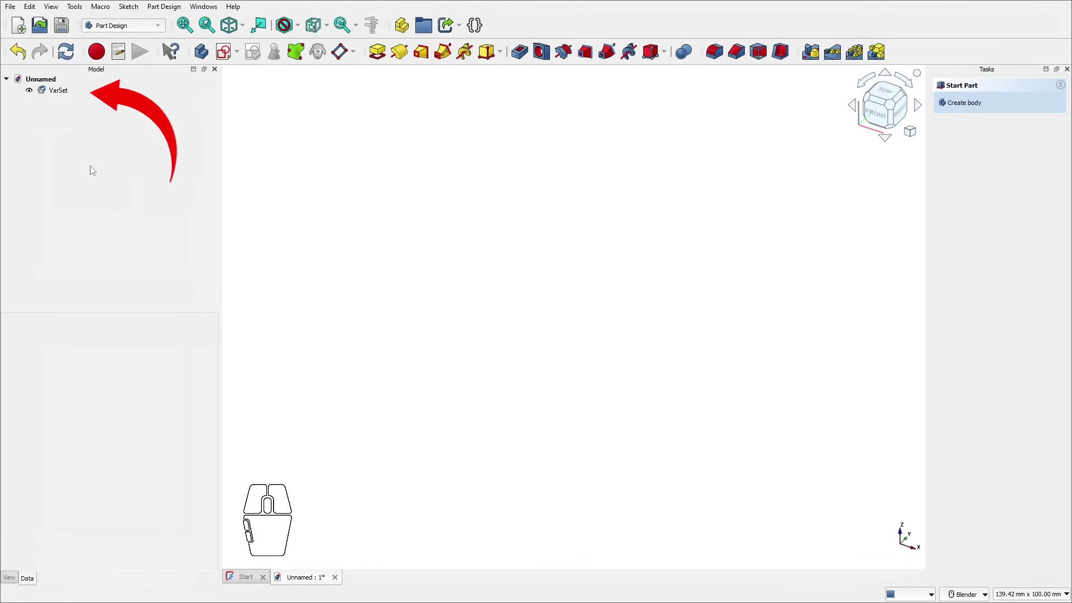
Step: Rename the variable set as Dimensions and widen its property name column to fit the full names
{"action": "left_click", "coordinate": [64, 95]}
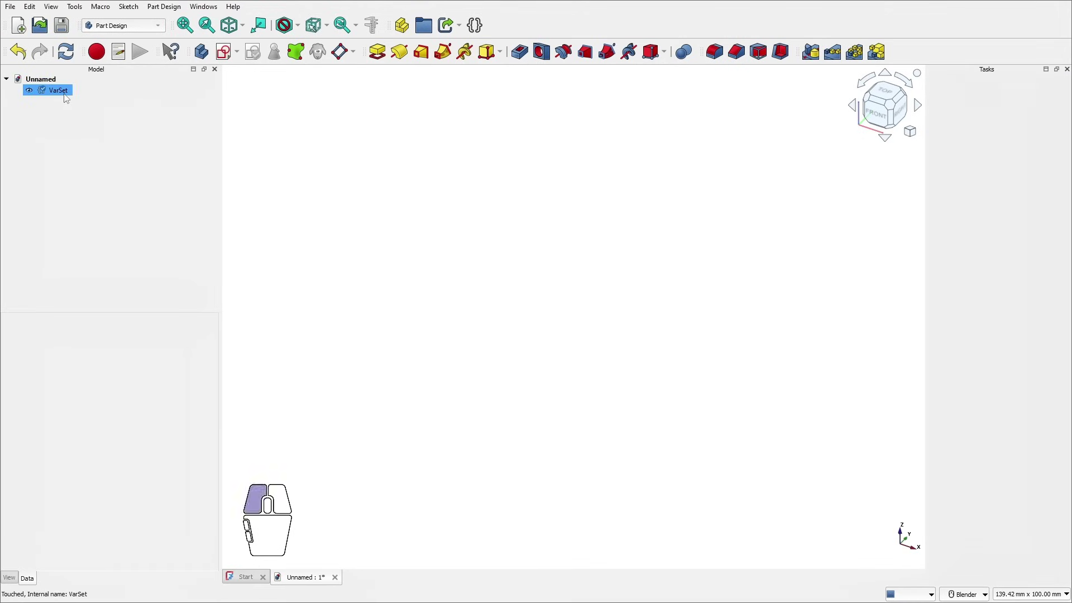
{"action": "key", "text": "F2"}
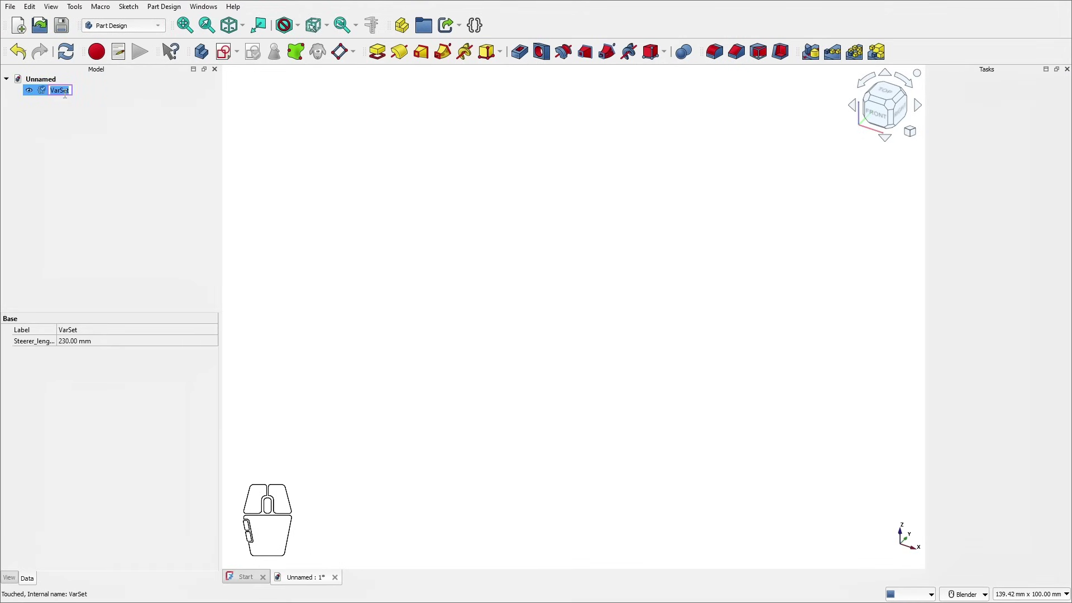
{"action": "type", "text": "Dimensio"}
{"action": "type", "text": "ns"}
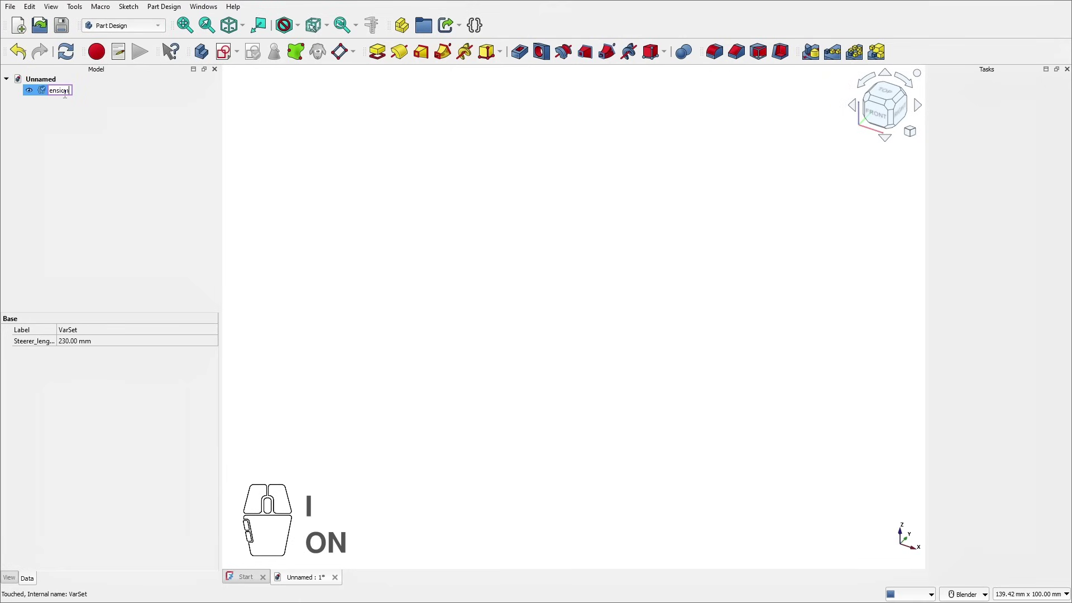
{"action": "key", "text": "Return"}
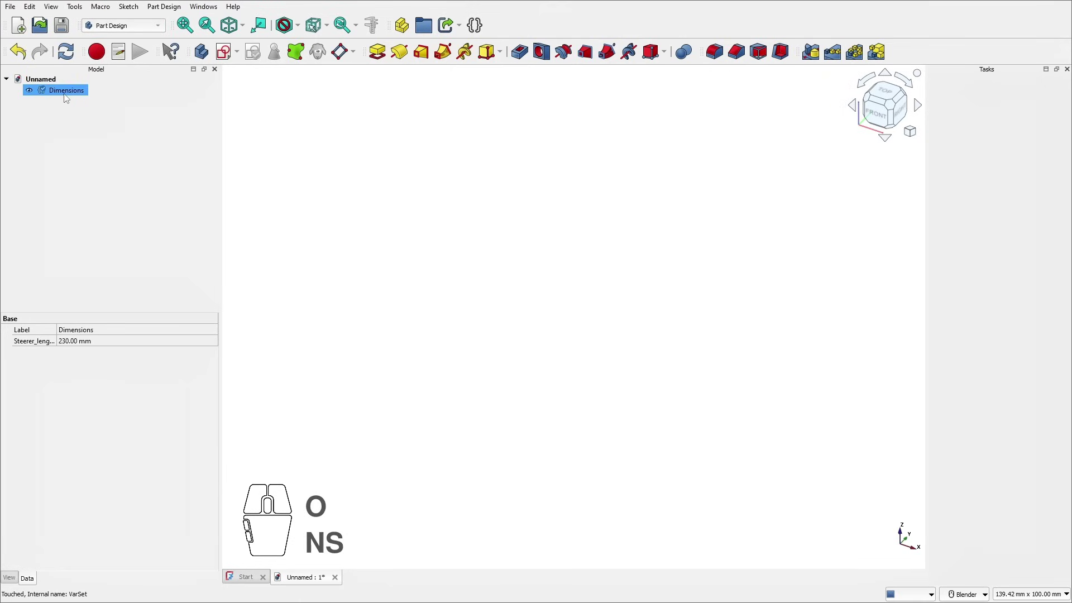
{"action": "left_click", "coordinate": [56, 330]}
{"action": "left_click_drag", "start_coordinate": [57, 329], "coordinate": [67, 328]}
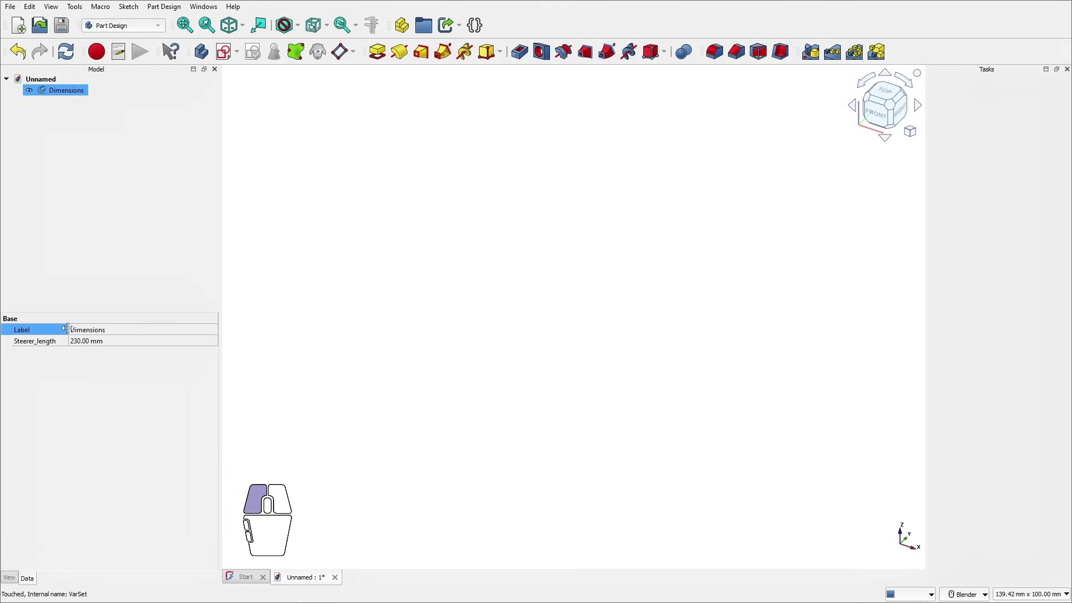
Step: Add a length property named Leg_length in group Base to the Dimensions set and set it to 270 mm
{"action": "right_click", "coordinate": [56, 360]}
{"action": "left_click", "coordinate": [77, 367]}
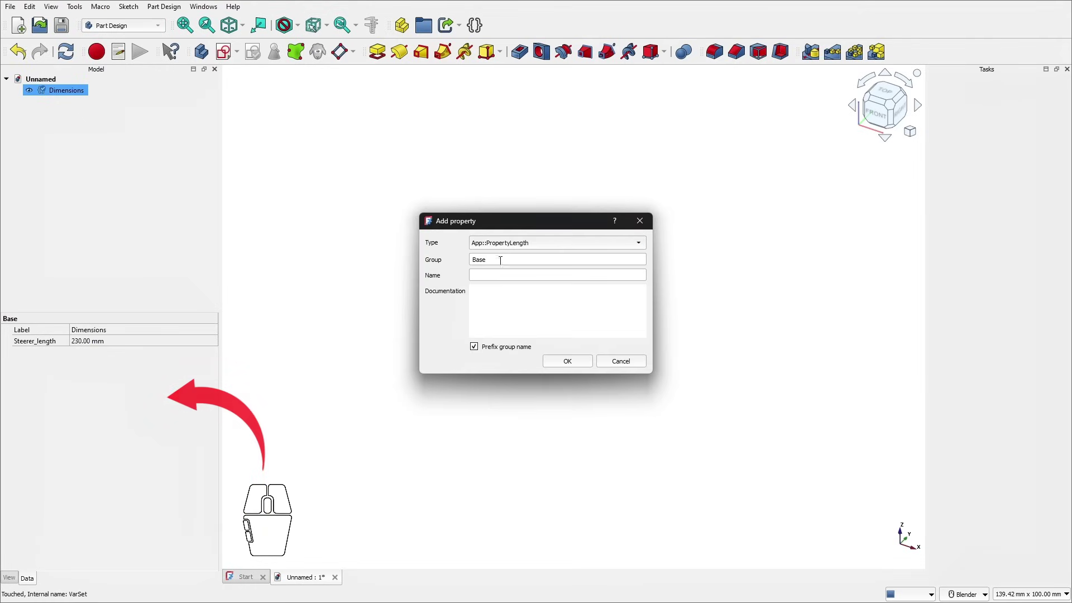
{"action": "left_click", "coordinate": [487, 275]}
{"action": "type", "text": "Leg_length"}
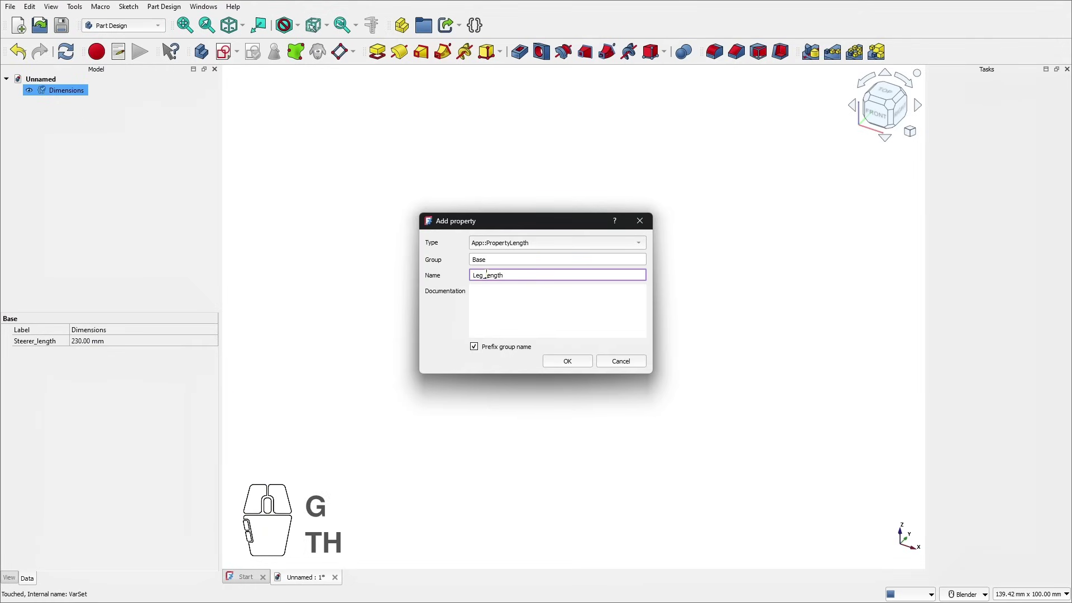
{"action": "key", "text": "Return"}
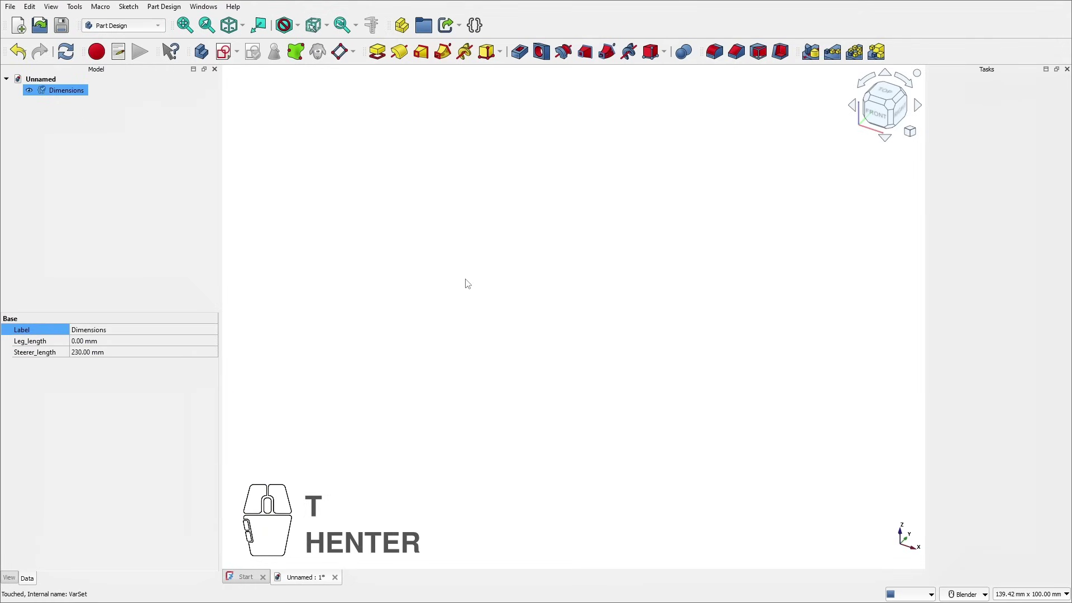
{"action": "left_click", "coordinate": [89, 341]}
{"action": "type", "text": "270"}
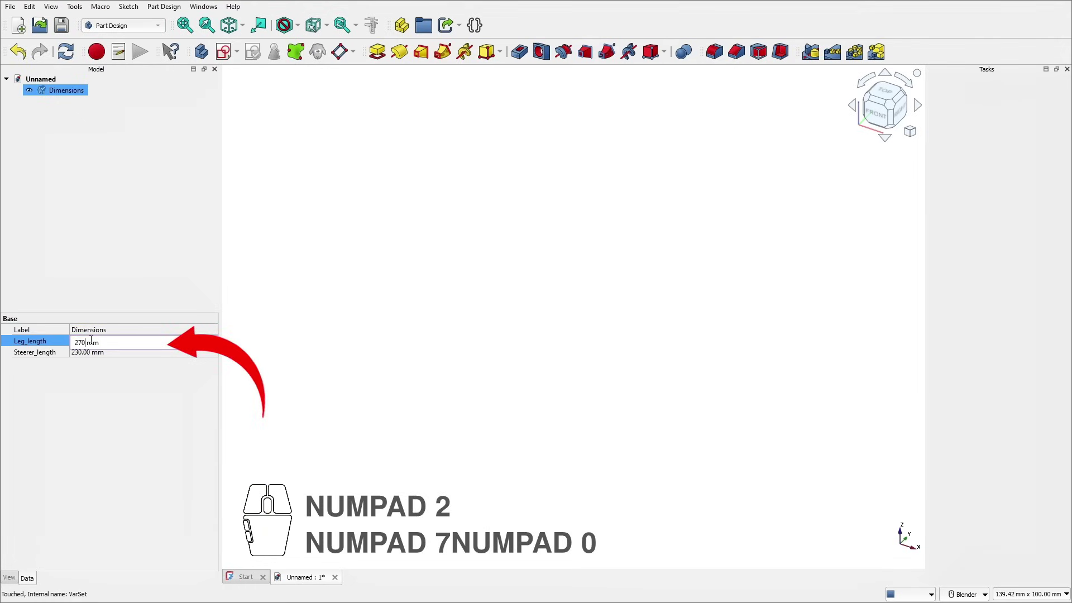
{"action": "key", "text": "Return"}
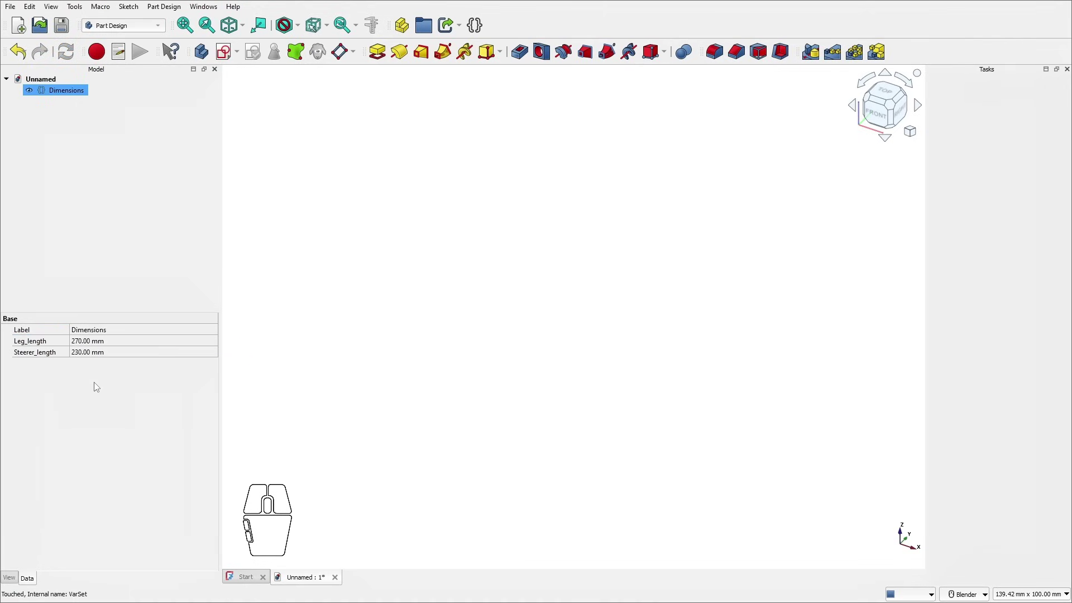
Step: Add a length property named Axis_wheel_diameter with a value of 20 mm and widen the property name column to fit it
{"action": "right_click", "coordinate": [97, 386]}
{"action": "left_click", "coordinate": [112, 388]}
{"action": "left_click", "coordinate": [481, 275]}
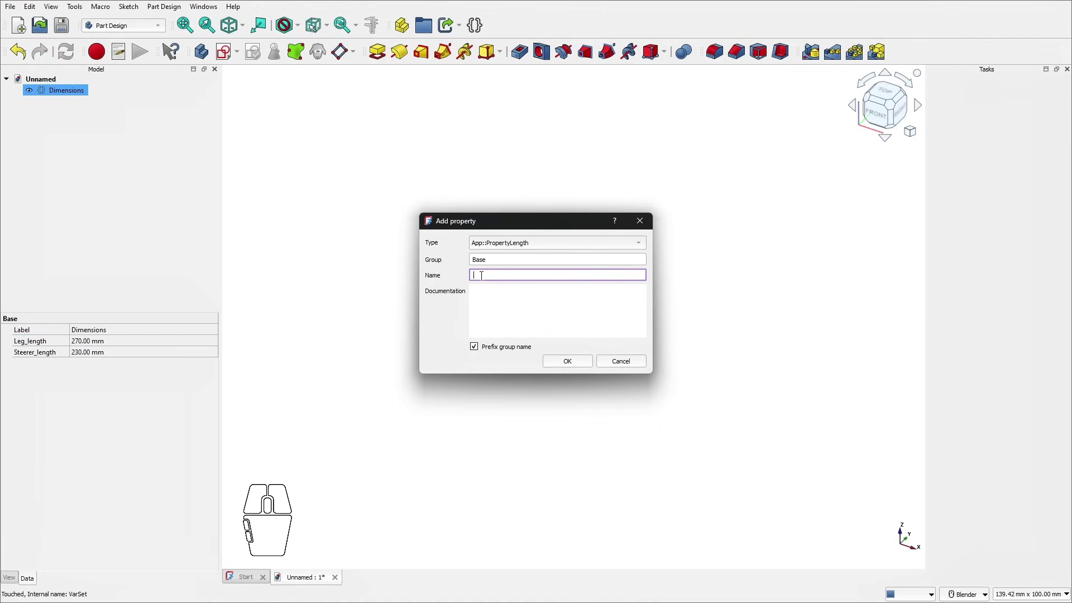
{"action": "type", "text": "Axis_wheel"}
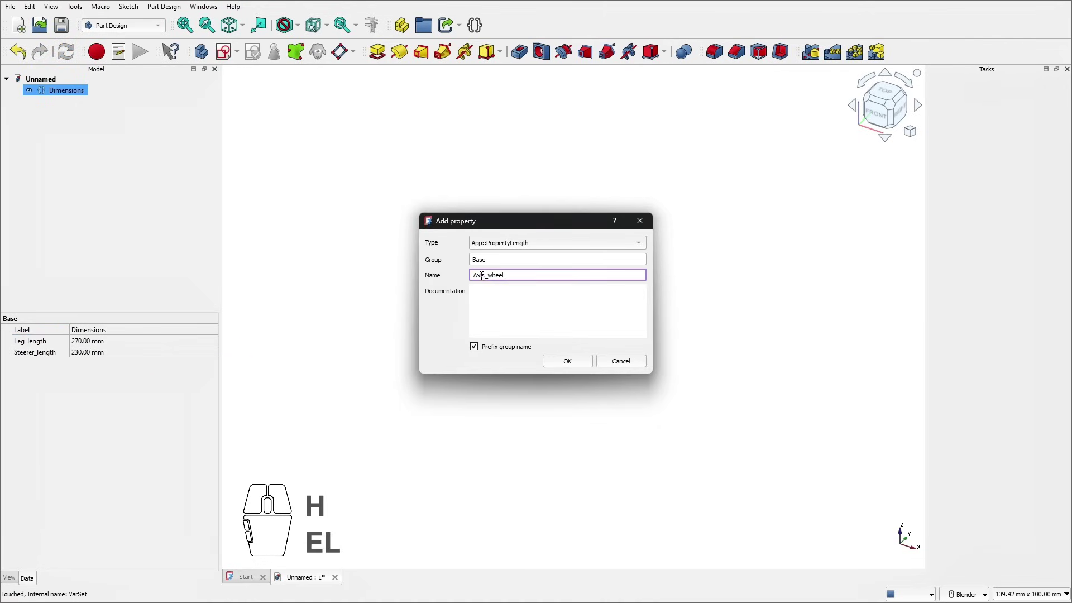
{"action": "type", "text": "_diameter"}
{"action": "key", "text": "Return"}
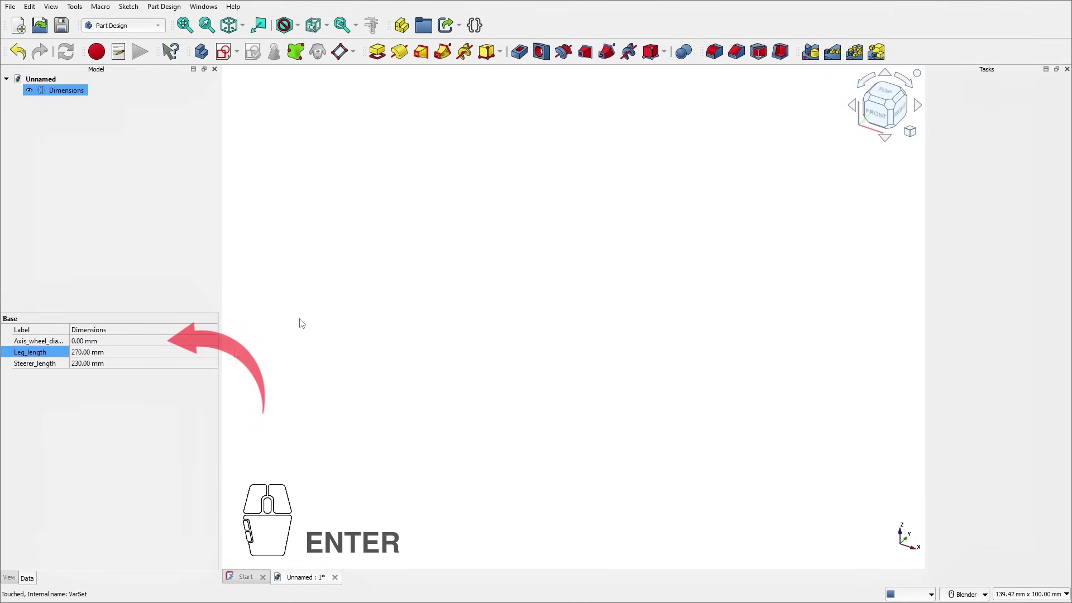
{"action": "left_click", "coordinate": [95, 342]}
{"action": "type", "text": "20"}
{"action": "key", "text": "Return"}
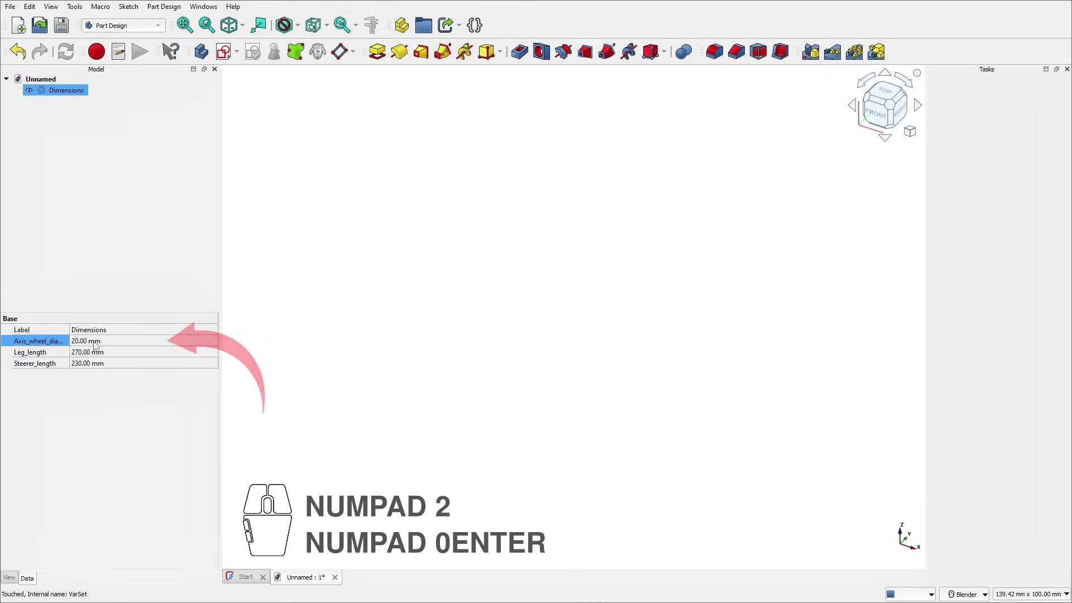
{"action": "left_click_drag", "start_coordinate": [69, 330], "coordinate": [85, 330]}
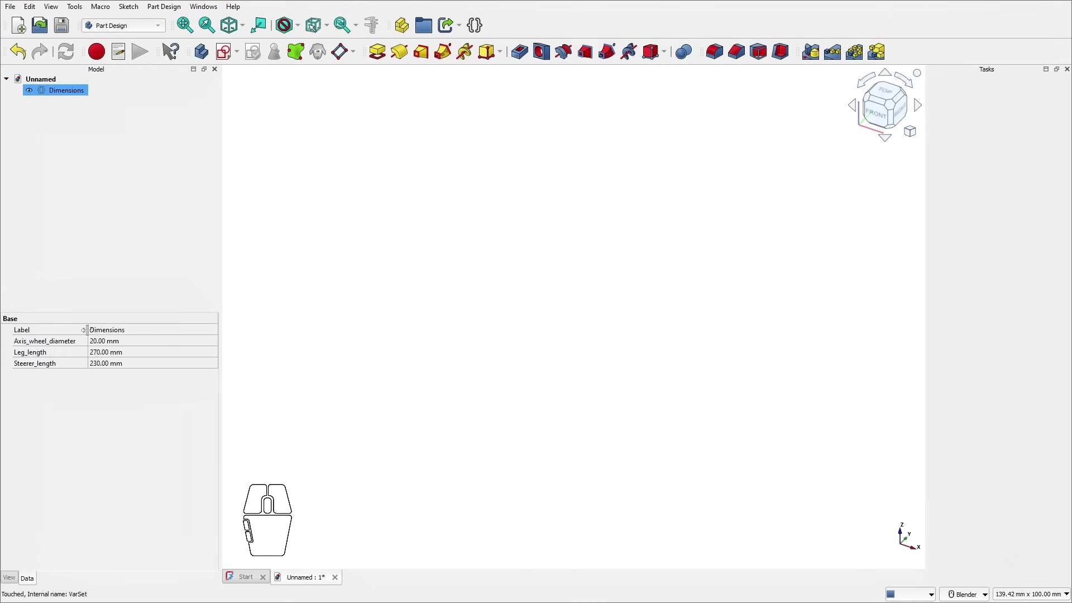
Step: Create a body named Steerer and start a sketch in it on the XZ plane
{"action": "left_click", "coordinate": [101, 131]}
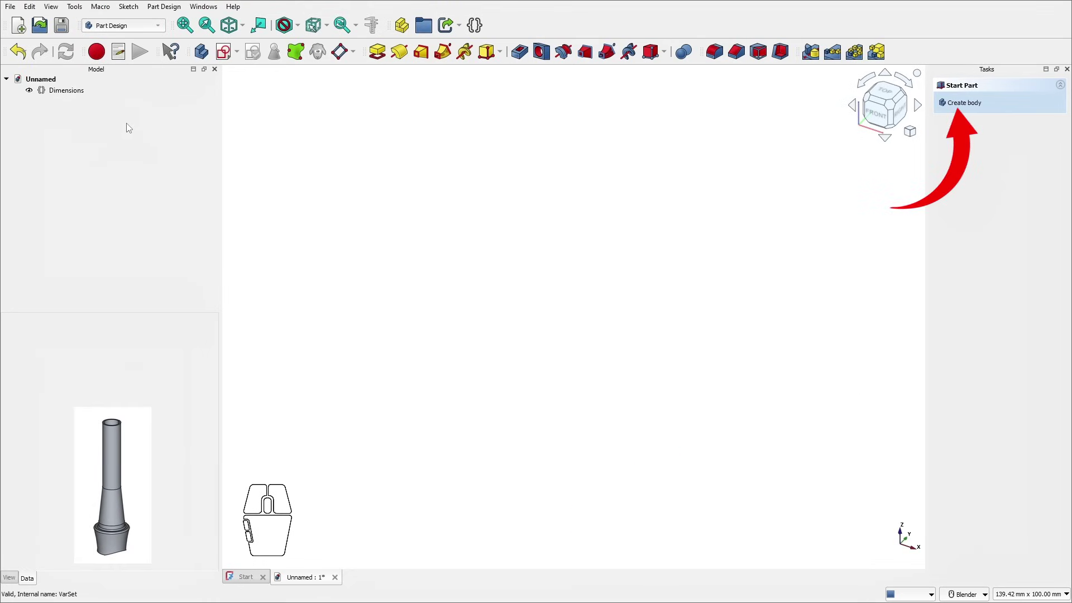
{"action": "left_click", "coordinate": [976, 103]}
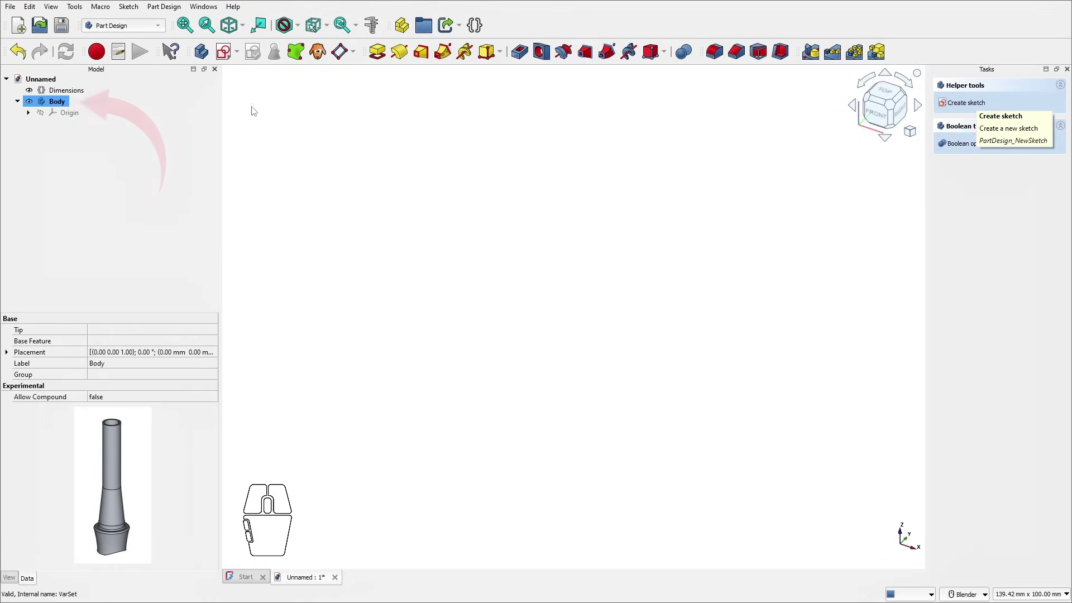
{"action": "left_click", "coordinate": [59, 101]}
{"action": "type", "text": "Steerer"}
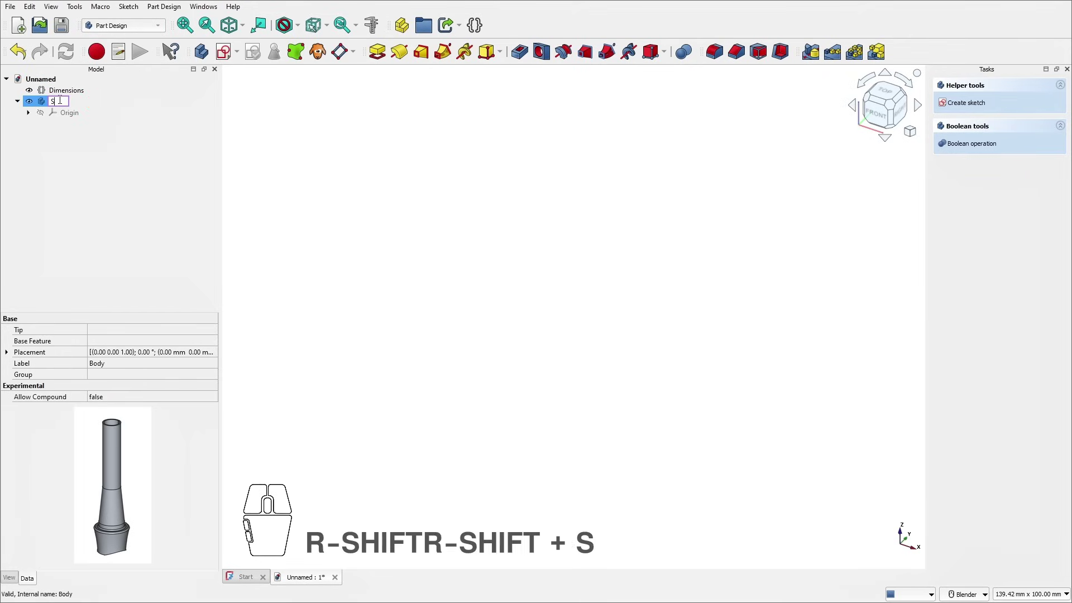
{"action": "key", "text": "Return"}
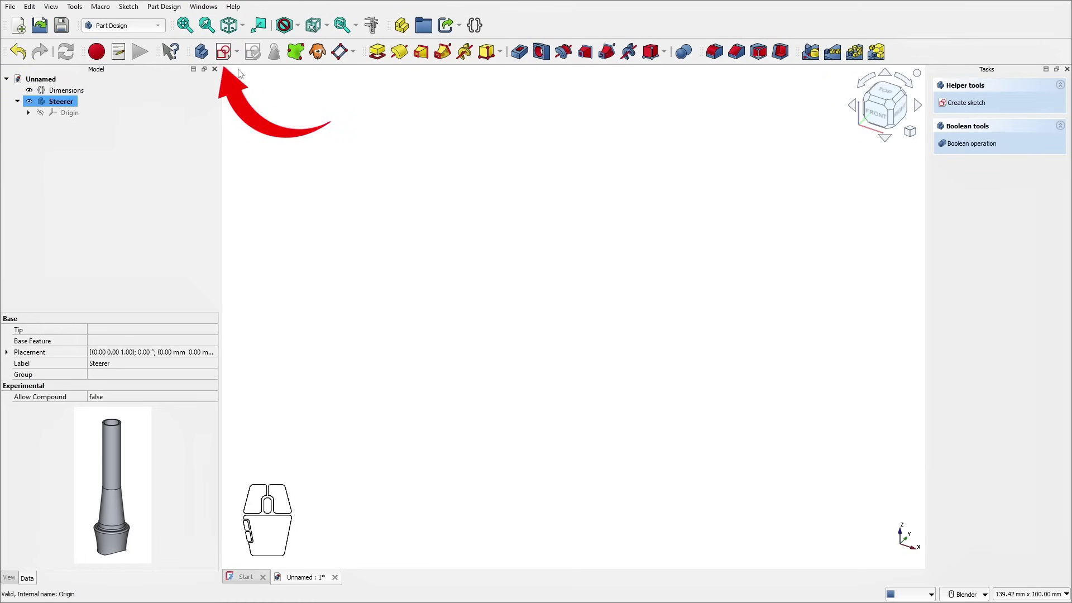
{"action": "left_click", "coordinate": [223, 53]}
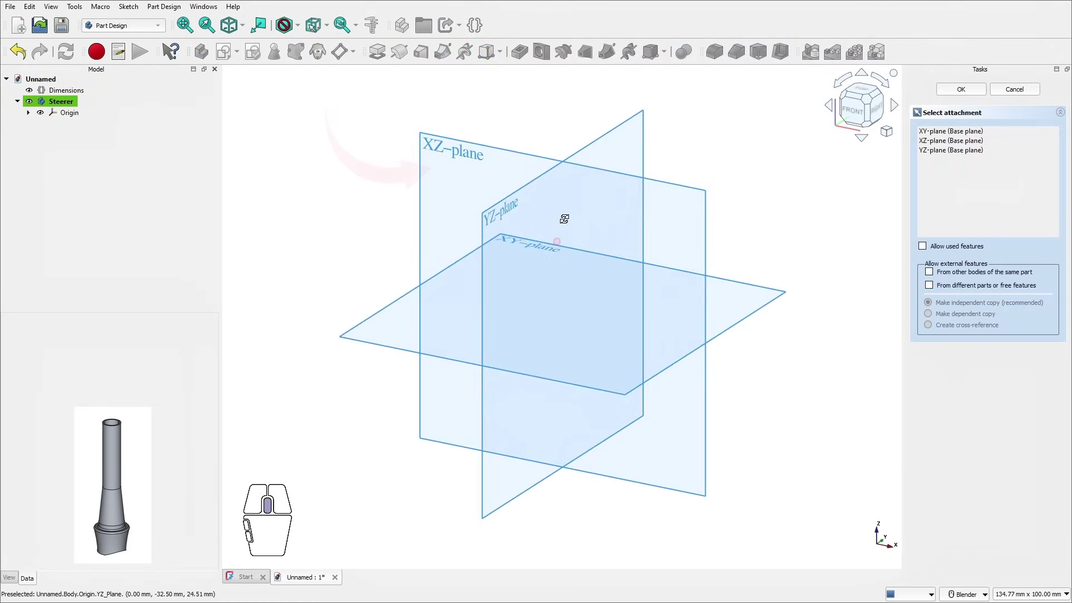
{"action": "left_click", "coordinate": [497, 154]}
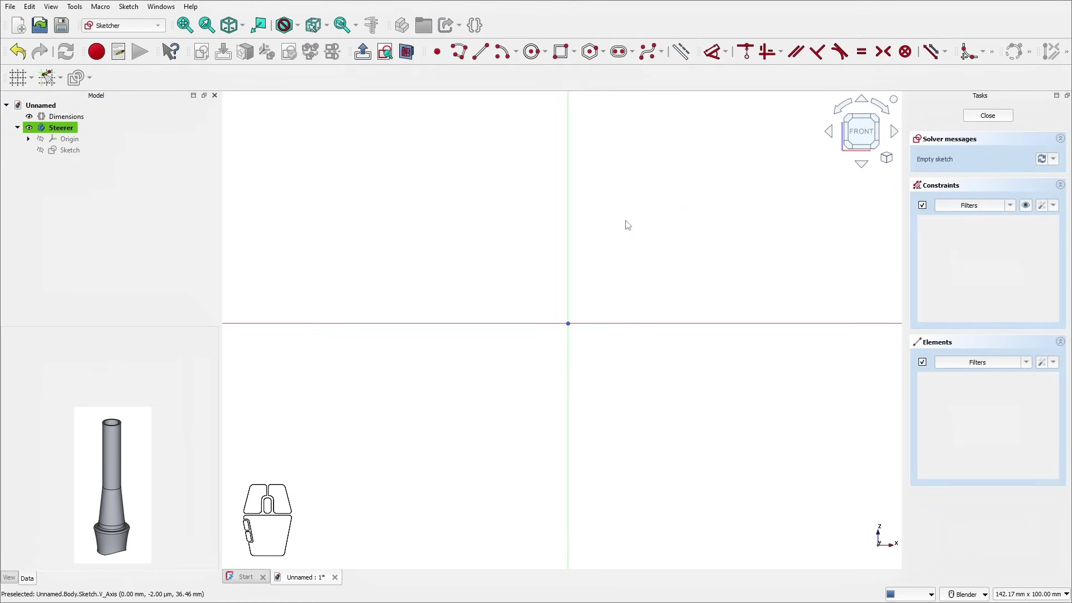
Step: Draw a polyline from the origin about 229 mm up the vertical axis, about 21 mm right, partway straight down, then about 72 mm slanting outward
{"action": "scroll", "coordinate": [628, 225], "scroll_direction": "down", "scroll_amount": 5}
{"action": "mouse_move", "coordinate": [692, 204]}
{"action": "right_mouse_down"}
{"action": "mouse_move", "coordinate": [658, 235]}
{"action": "mouse_move", "coordinate": [576, 366]}
{"action": "right_mouse_up"}
{"action": "scroll", "coordinate": [589, 351], "scroll_direction": "down", "scroll_amount": 1}
{"action": "mouse_move", "coordinate": [637, 328]}
{"action": "right_mouse_down"}
{"action": "mouse_move", "coordinate": [593, 354]}
{"action": "mouse_move", "coordinate": [584, 344]}
{"action": "right_mouse_up"}
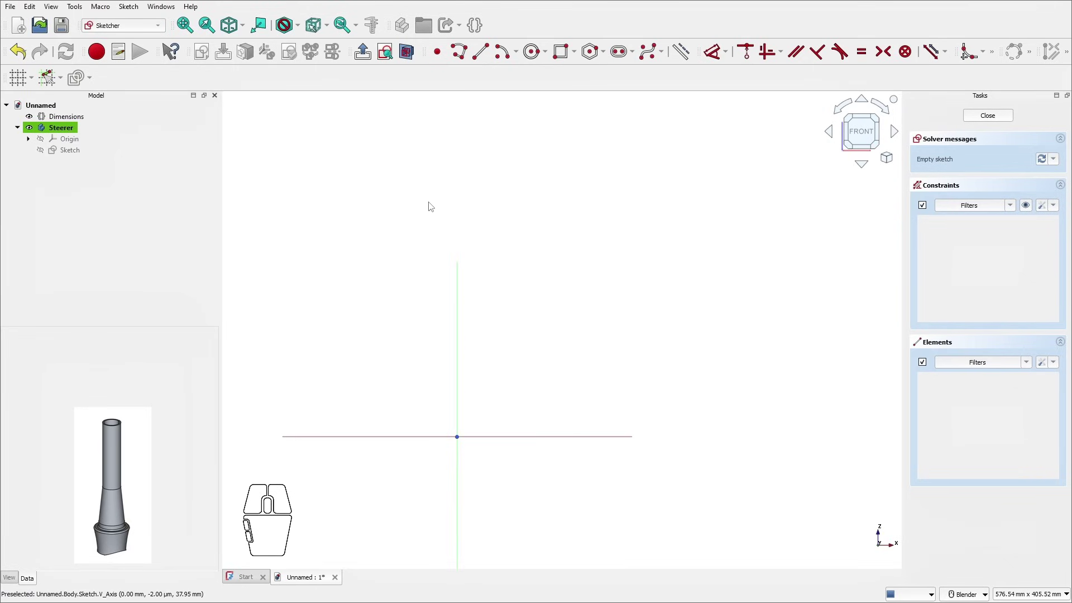
{"action": "left_click", "coordinate": [459, 51]}
{"action": "left_click", "coordinate": [456, 435]}
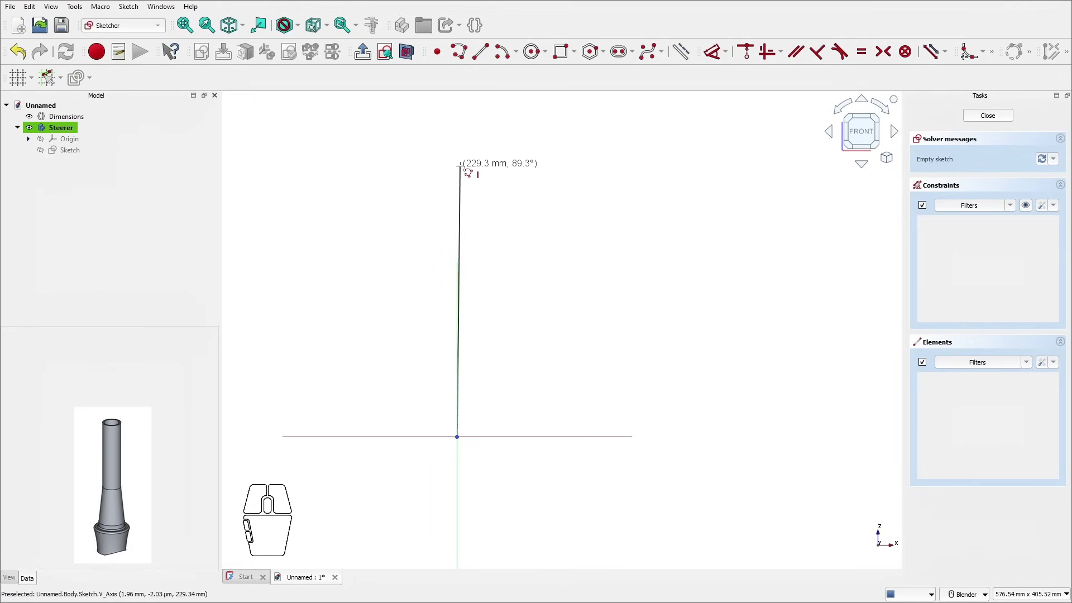
{"action": "left_click", "coordinate": [460, 166]}
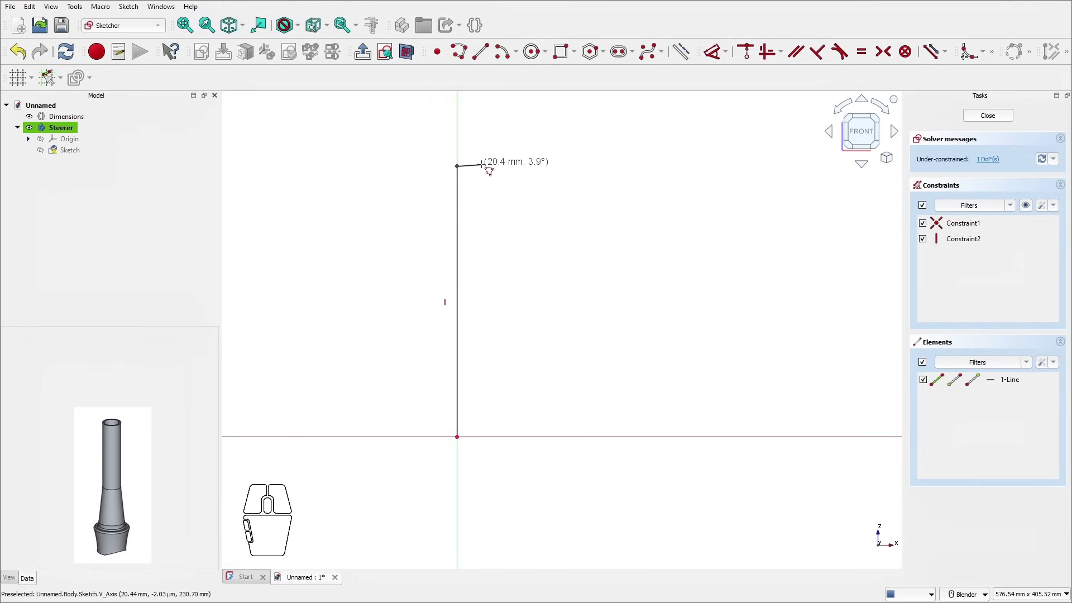
{"action": "left_click", "coordinate": [482, 166]}
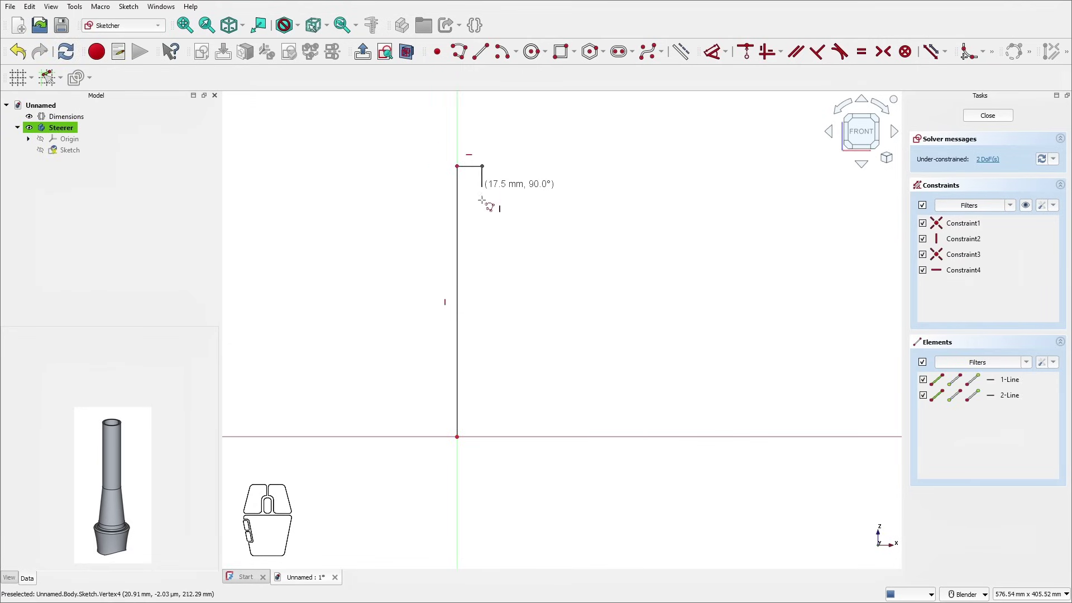
{"action": "left_click", "coordinate": [481, 305]}
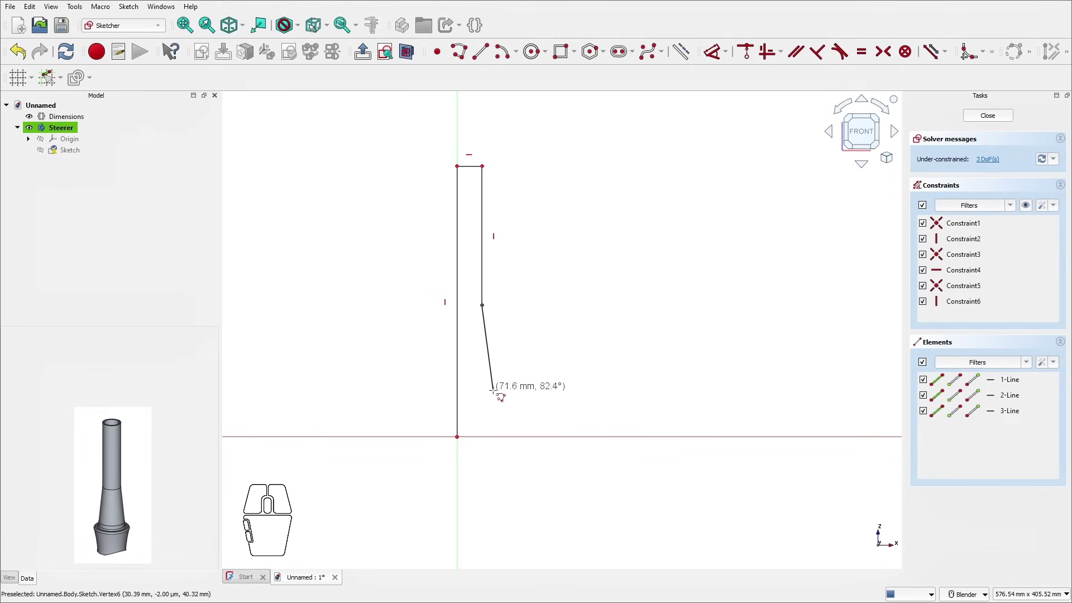
{"action": "left_click", "coordinate": [493, 391]}
Step: Continue the polyline with a short vertical segment down and a horizontal one about 7 mm outward, and end it there
{"action": "scroll", "coordinate": [494, 388], "scroll_direction": "up", "scroll_amount": 4}
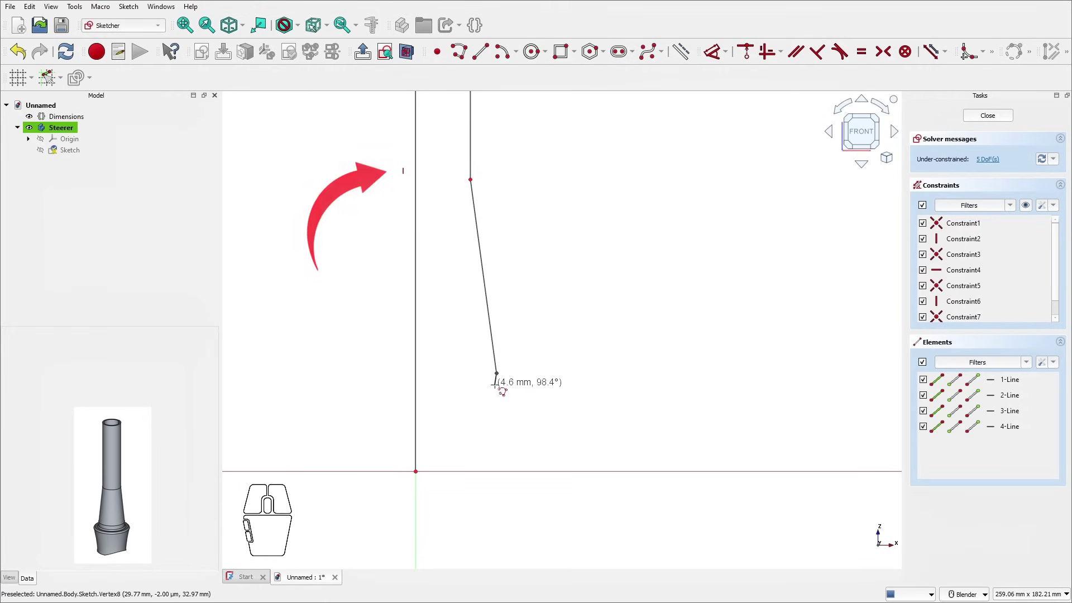
{"action": "left_click", "coordinate": [497, 389]}
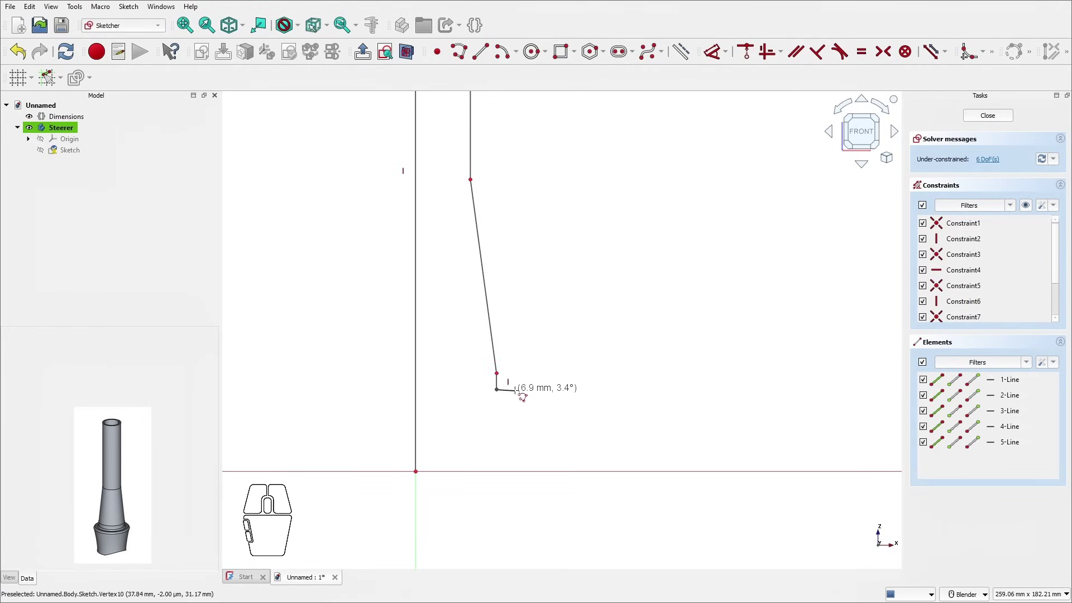
{"action": "left_click", "coordinate": [517, 389]}
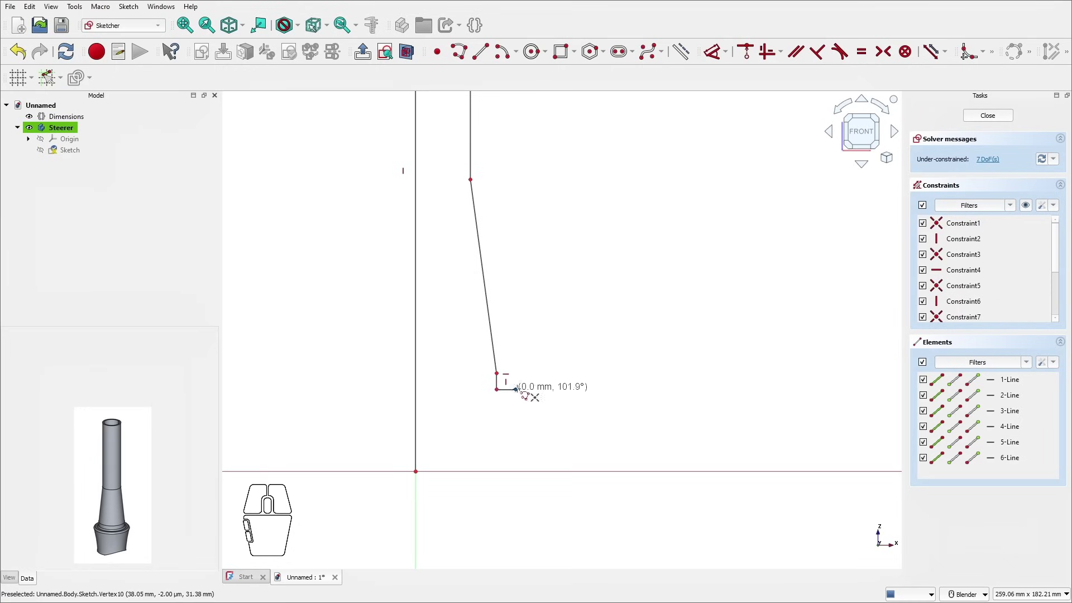
{"action": "key", "text": "Escape"}
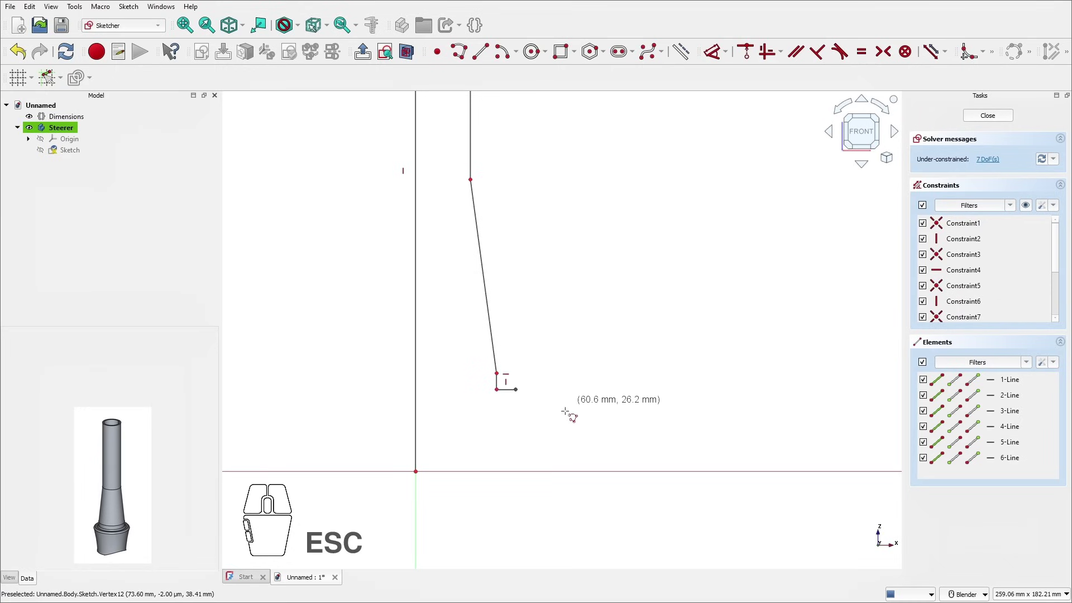
Step: Draw a bottom line about 21 mm long from the origin along the horizontal axis and leave the Polyline tool
{"action": "left_click", "coordinate": [415, 472]}
{"action": "left_click", "coordinate": [473, 472]}
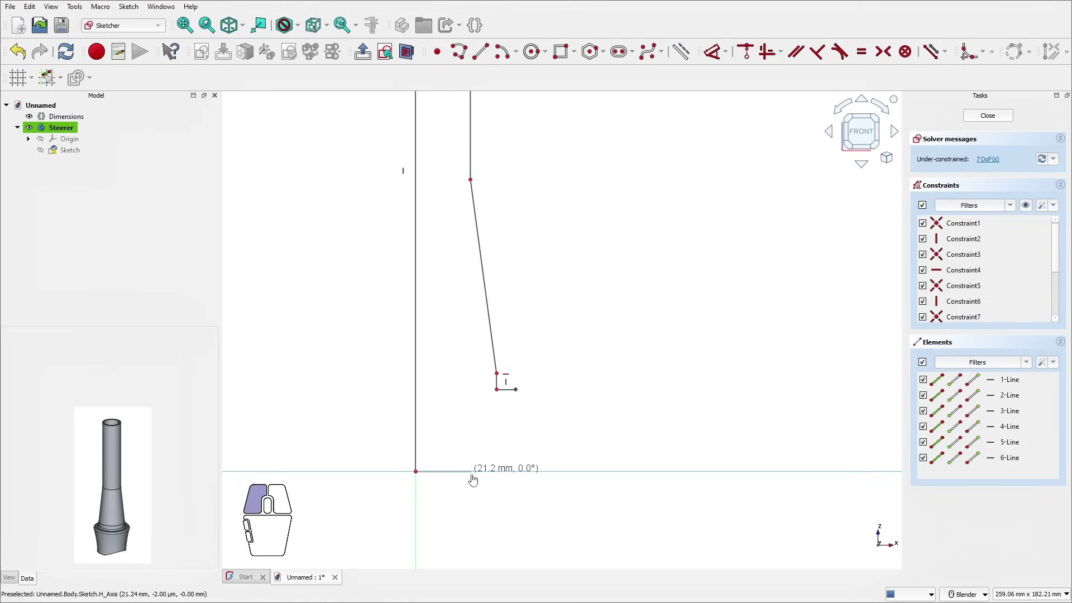
{"action": "key", "text": "Escape"}
{"action": "scroll", "coordinate": [555, 409], "scroll_direction": "down", "scroll_amount": 4}
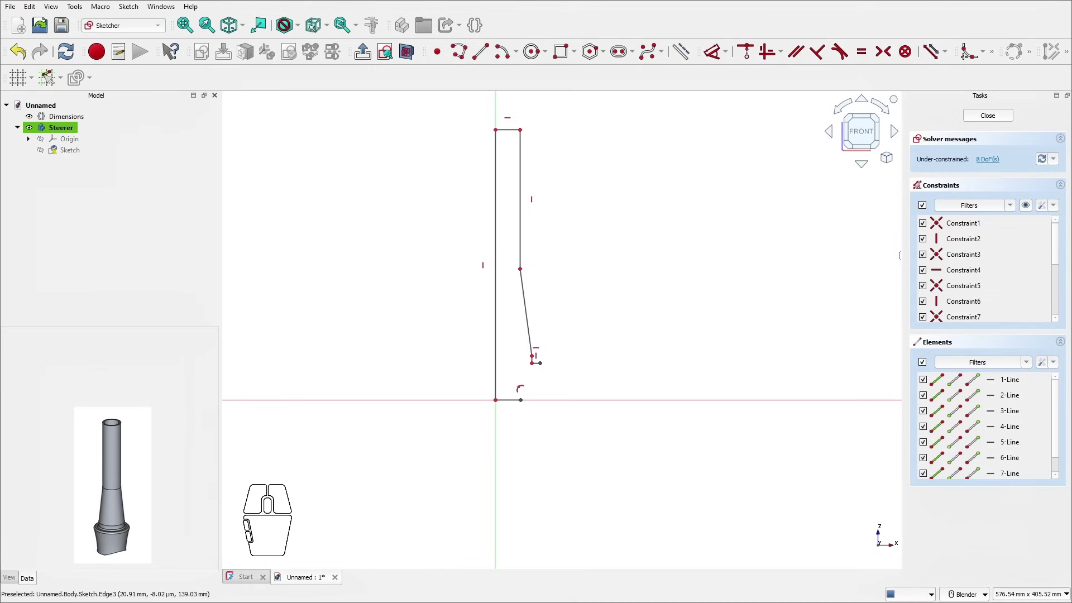
{"action": "key", "text": "Left"}
{"action": "key", "text": "Escape"}
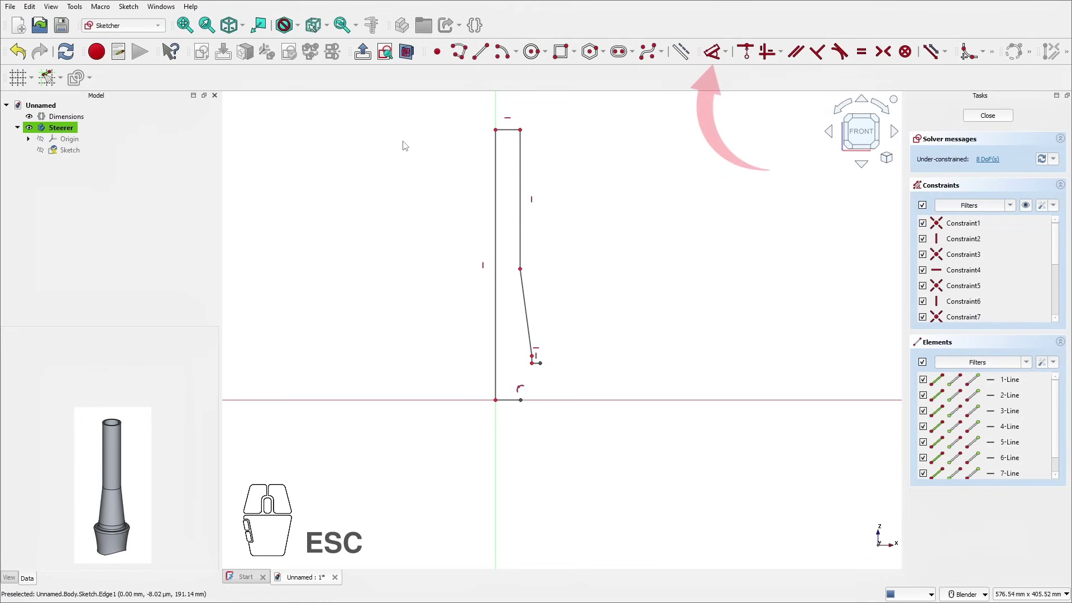
Step: Dimension the length of the long line on the vertical axis with the expression VarSet.Steerer_length
{"action": "left_click", "coordinate": [712, 51]}
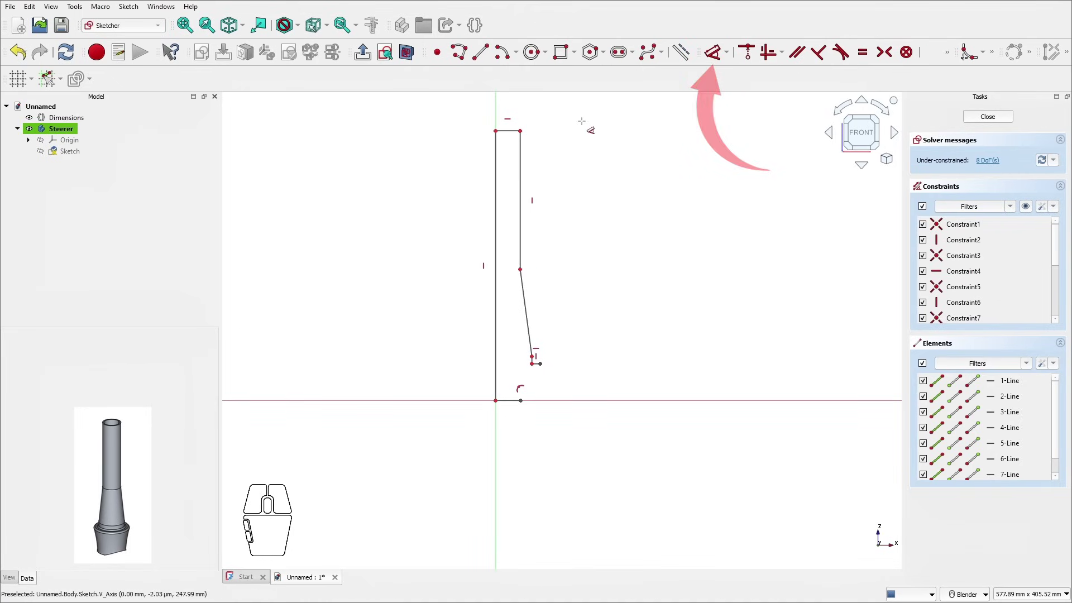
{"action": "left_click", "coordinate": [496, 190]}
{"action": "left_click", "coordinate": [388, 223]}
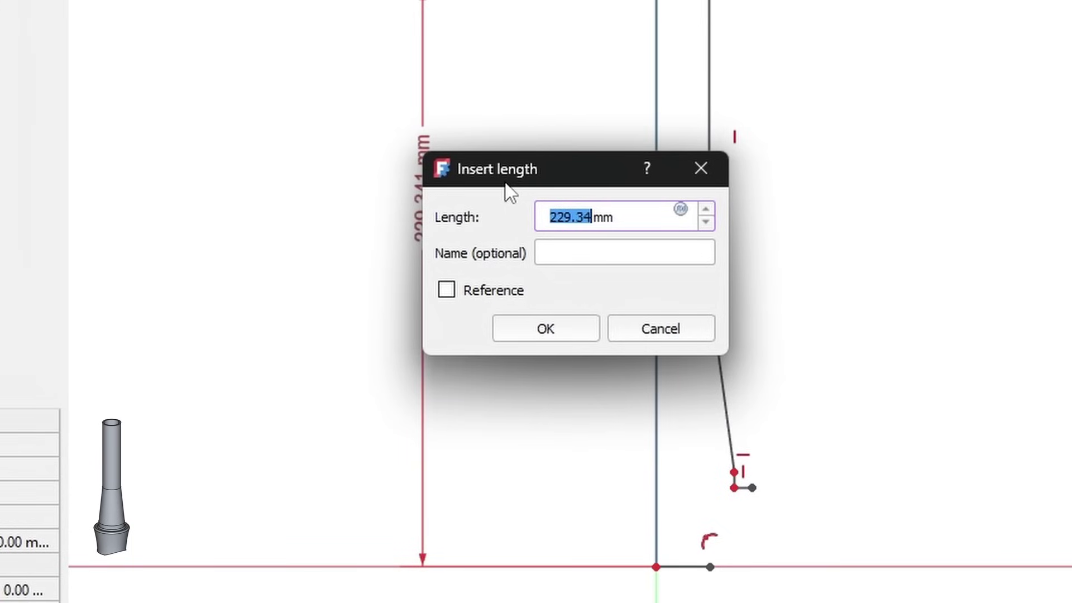
{"action": "left_click", "coordinate": [680, 209]}
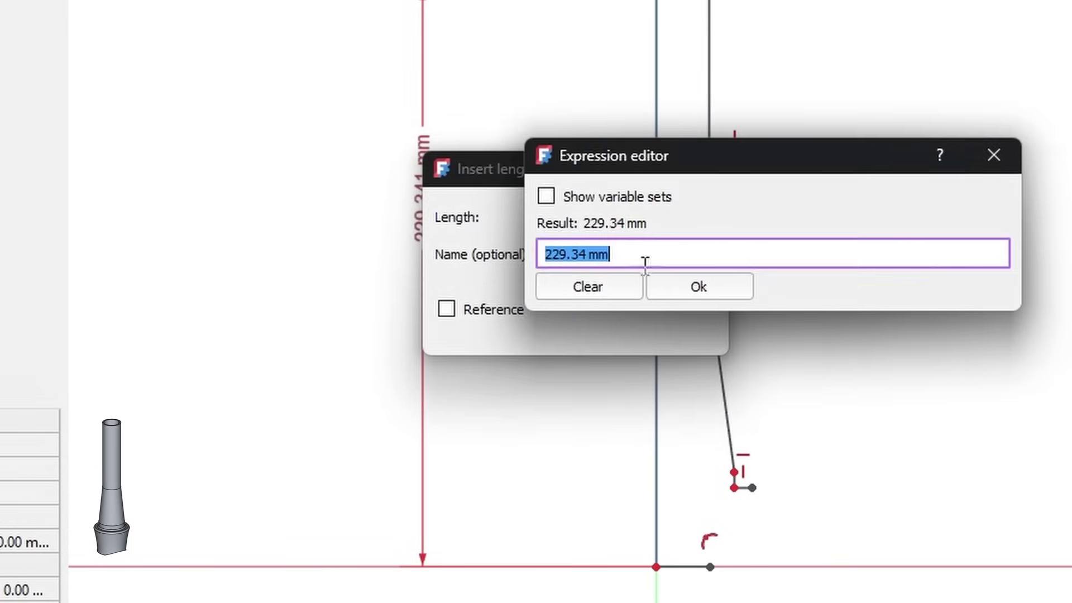
{"action": "type", "text": "va"}
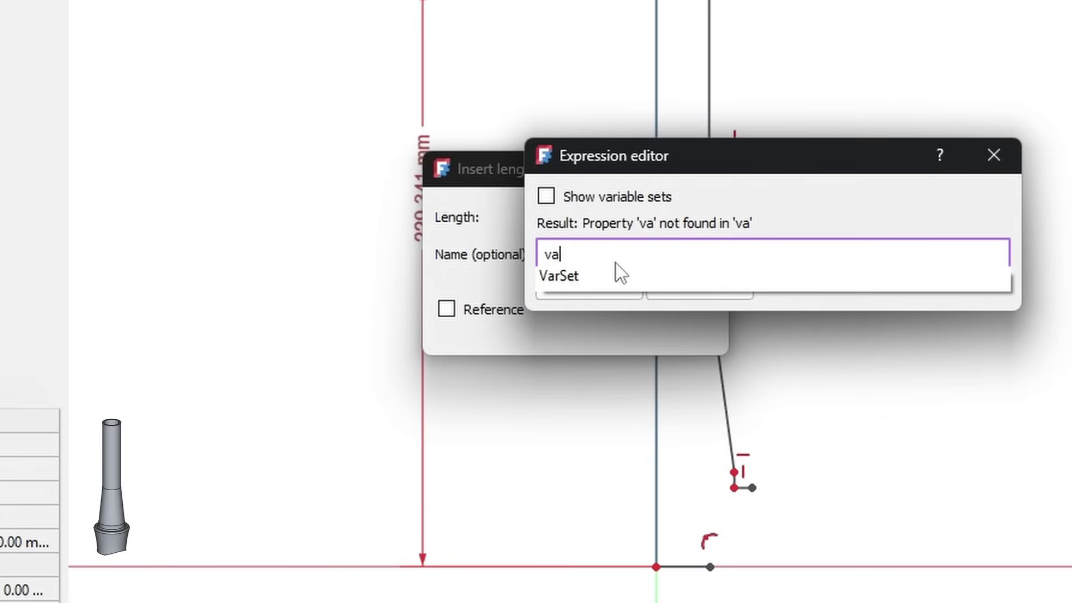
{"action": "key", "text": "Down"}
{"action": "type", "text": "s"}
{"action": "key", "text": "Down"}
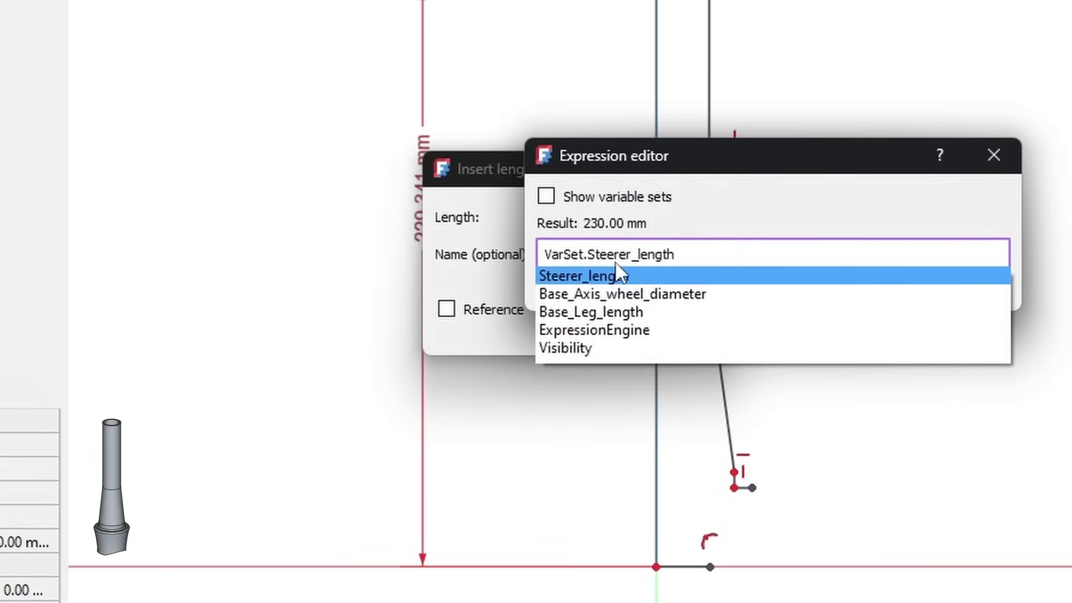
{"action": "key", "text": "Return"}
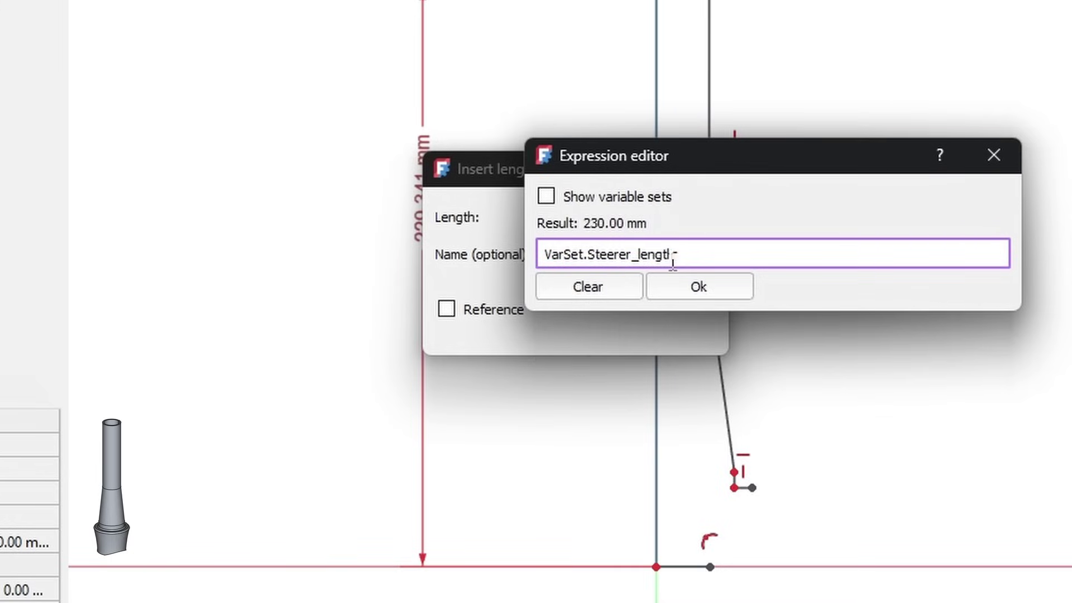
{"action": "left_click", "coordinate": [697, 290]}
{"action": "left_click", "coordinate": [562, 328]}
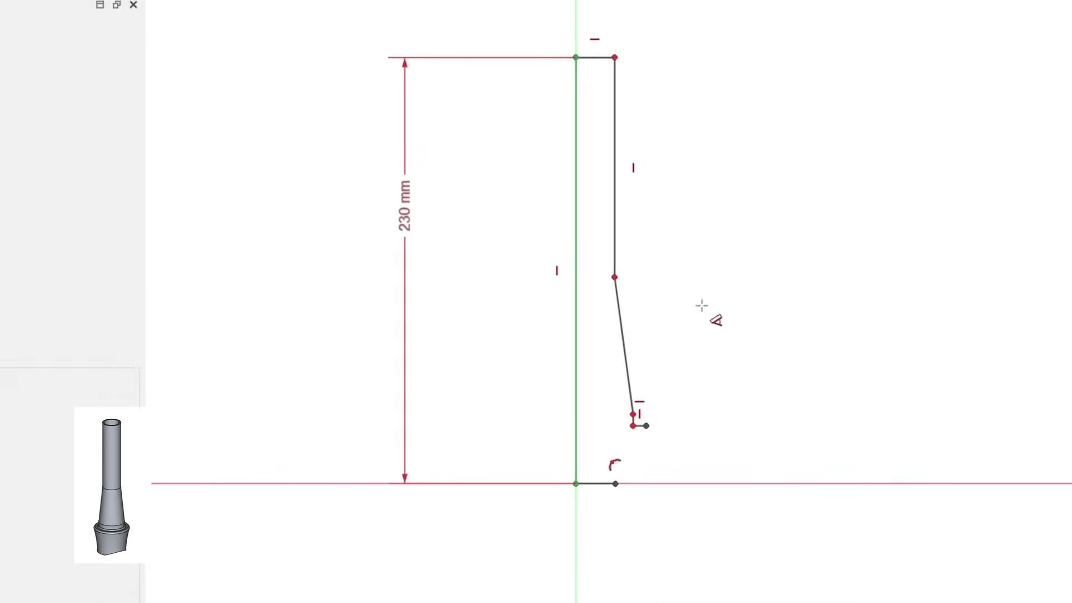
Step: Dimension the bottom line on the horizontal axis to a length of 22 mm
{"action": "scroll", "coordinate": [539, 418], "scroll_direction": "up", "scroll_amount": 1}
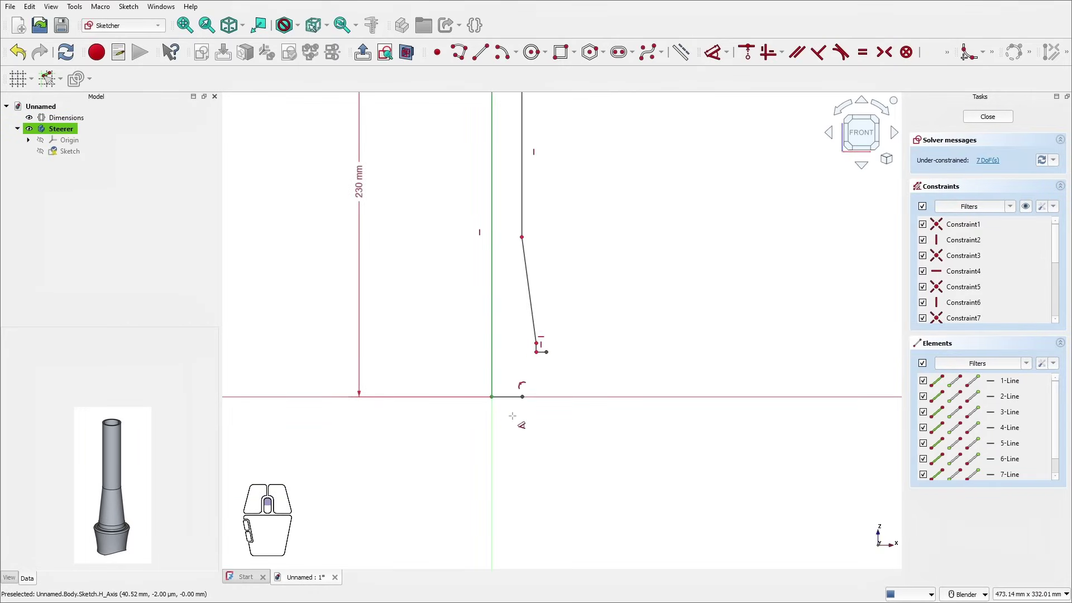
{"action": "left_click", "coordinate": [514, 396]}
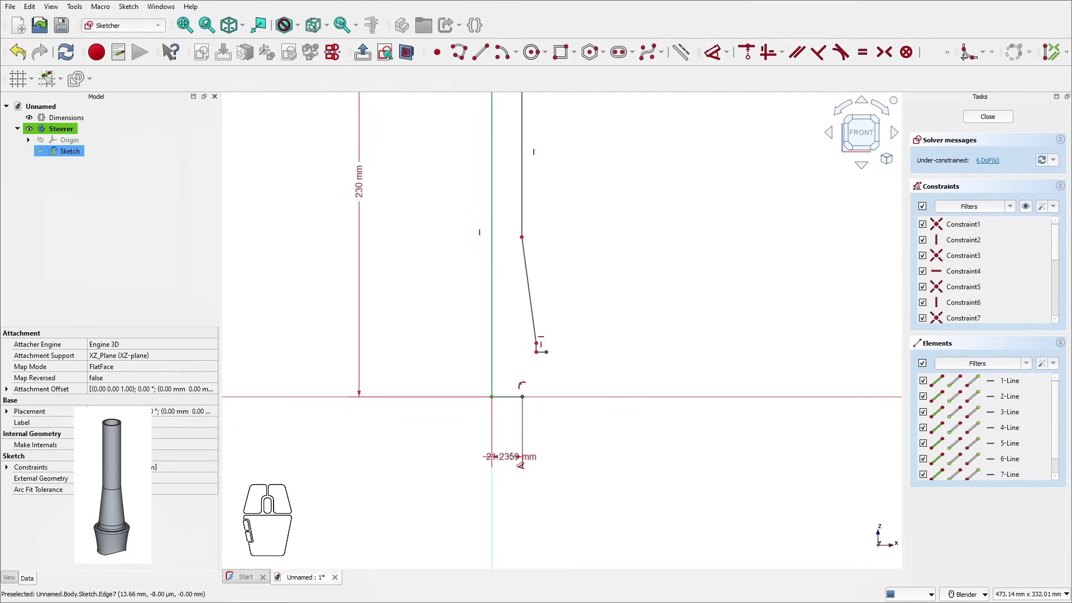
{"action": "left_click", "coordinate": [515, 461]}
{"action": "type", "text": "22"}
{"action": "key", "text": "Return"}
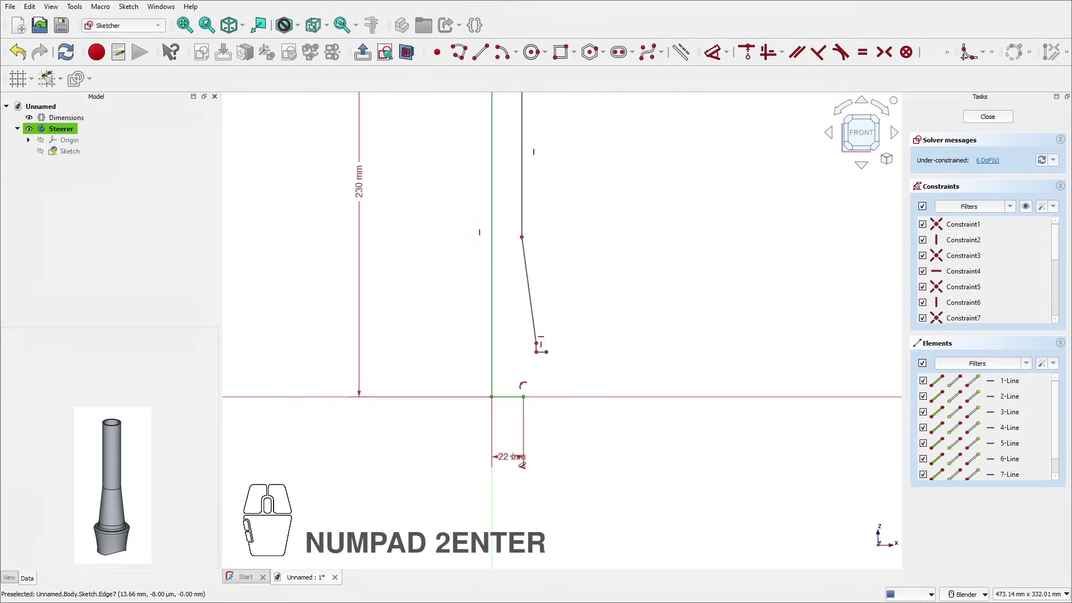
Step: Dimension the height of the slanted line's upper end above the horizontal axis as 105 mm
{"action": "scroll", "coordinate": [513, 371], "scroll_direction": "up", "scroll_amount": 3}
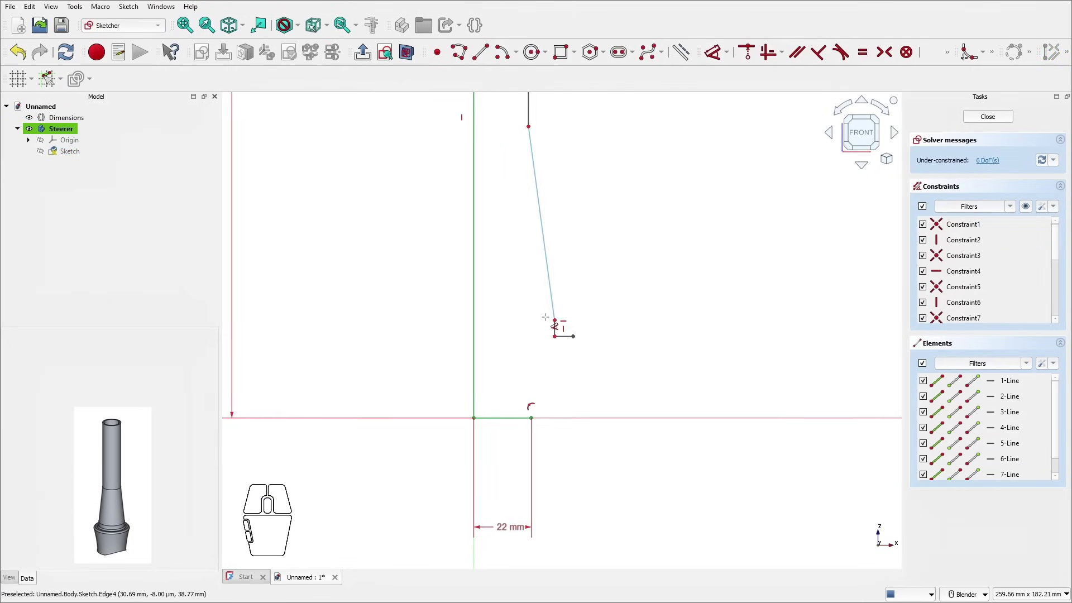
{"action": "scroll", "coordinate": [553, 321], "scroll_direction": "down", "scroll_amount": 3}
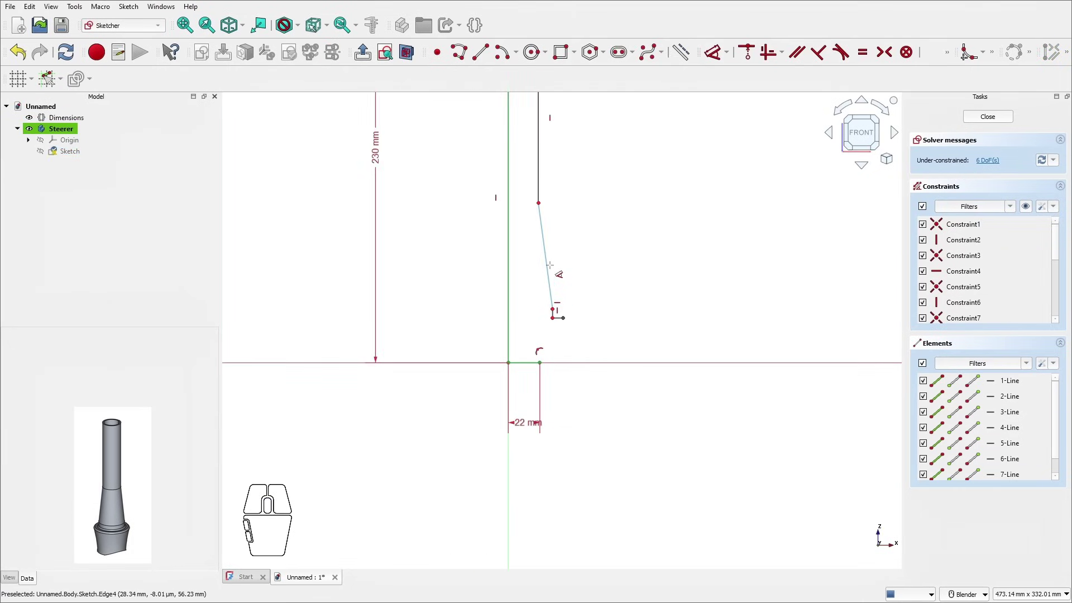
{"action": "left_click", "coordinate": [539, 202]}
{"action": "left_click", "coordinate": [720, 302]}
{"action": "type", "text": "105mm"}
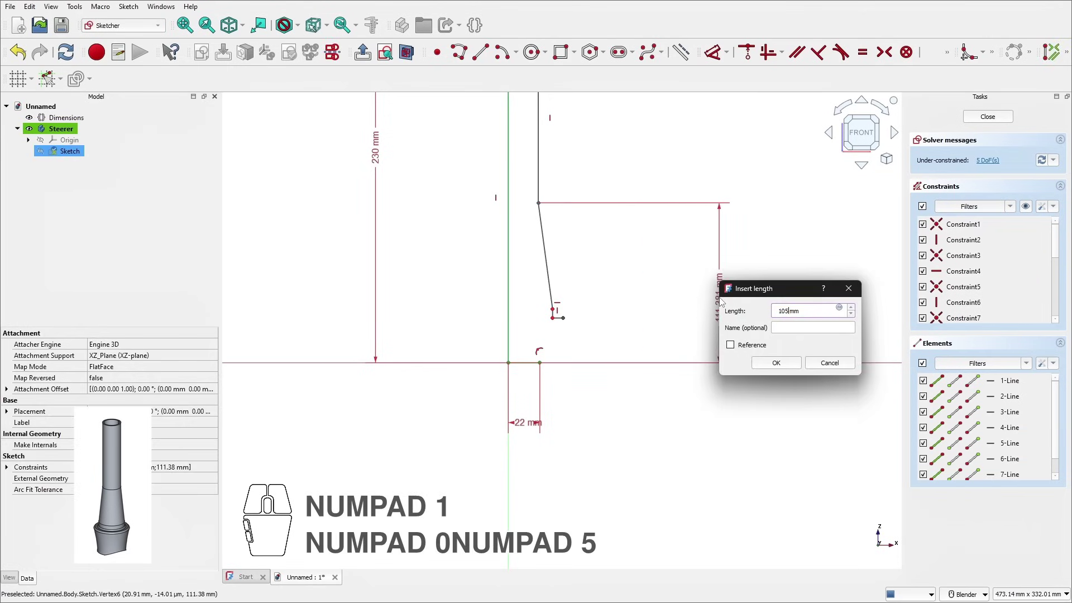
{"action": "key", "text": "Return"}
Step: Dimension the profile's short top line to a length of 14.25 mm
{"action": "scroll", "coordinate": [654, 209], "scroll_direction": "down", "scroll_amount": 2}
{"action": "scroll", "coordinate": [647, 200], "scroll_direction": "down", "scroll_amount": 1}
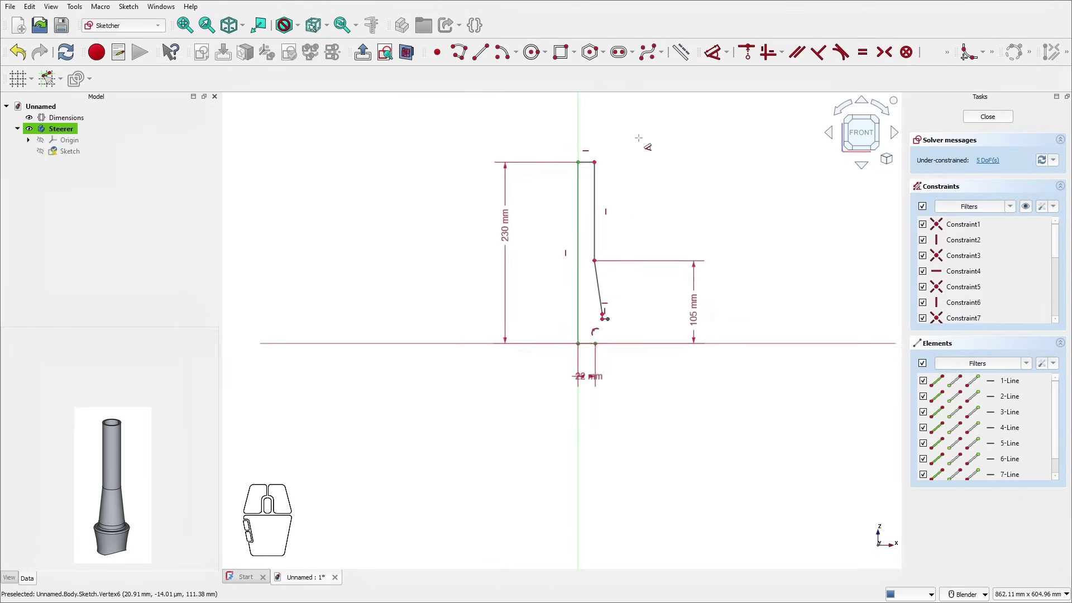
{"action": "scroll", "coordinate": [575, 167], "scroll_direction": "up", "scroll_amount": 1}
{"action": "left_click", "coordinate": [575, 167]}
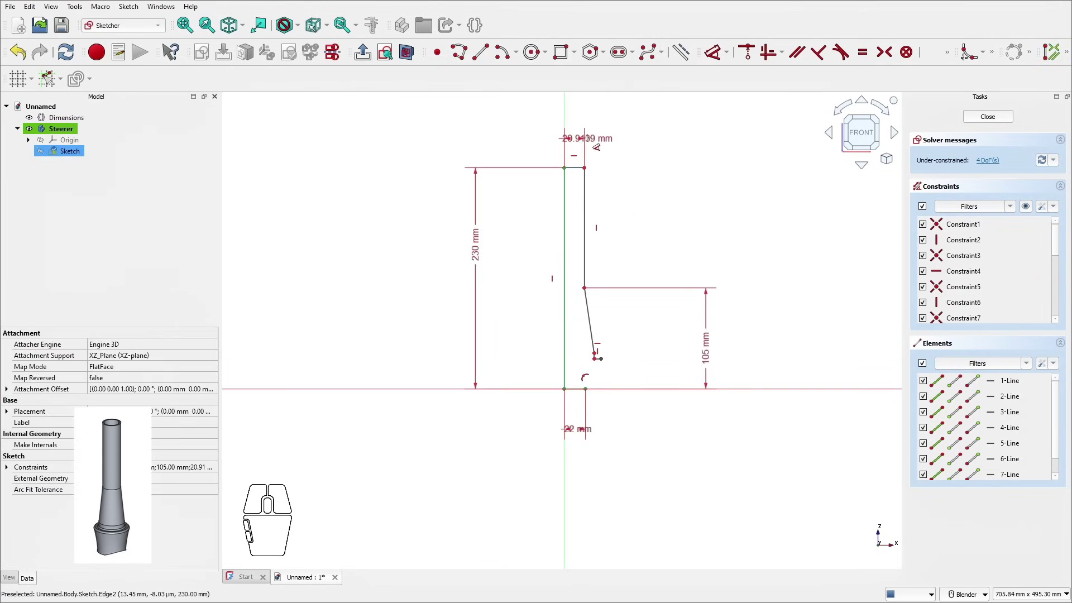
{"action": "left_click", "coordinate": [589, 141]}
{"action": "type", "text": "14.25"}
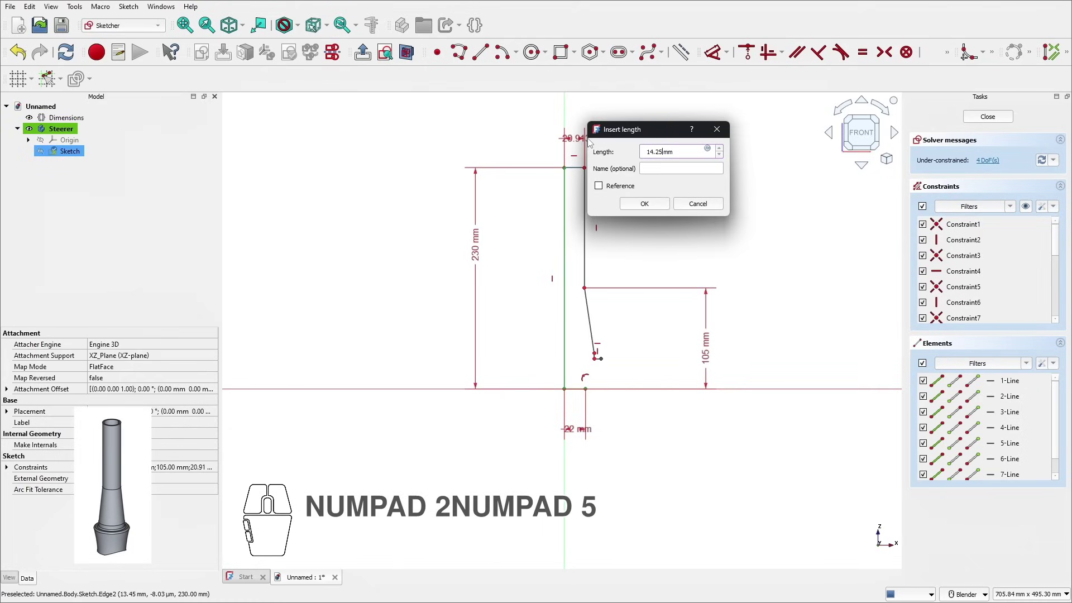
{"action": "key", "text": "Return"}
Step: Dimension the horizontal distance from the vertical axis to the slanted line's lower end as 20 mm
{"action": "scroll", "coordinate": [603, 366], "scroll_direction": "up", "scroll_amount": 2}
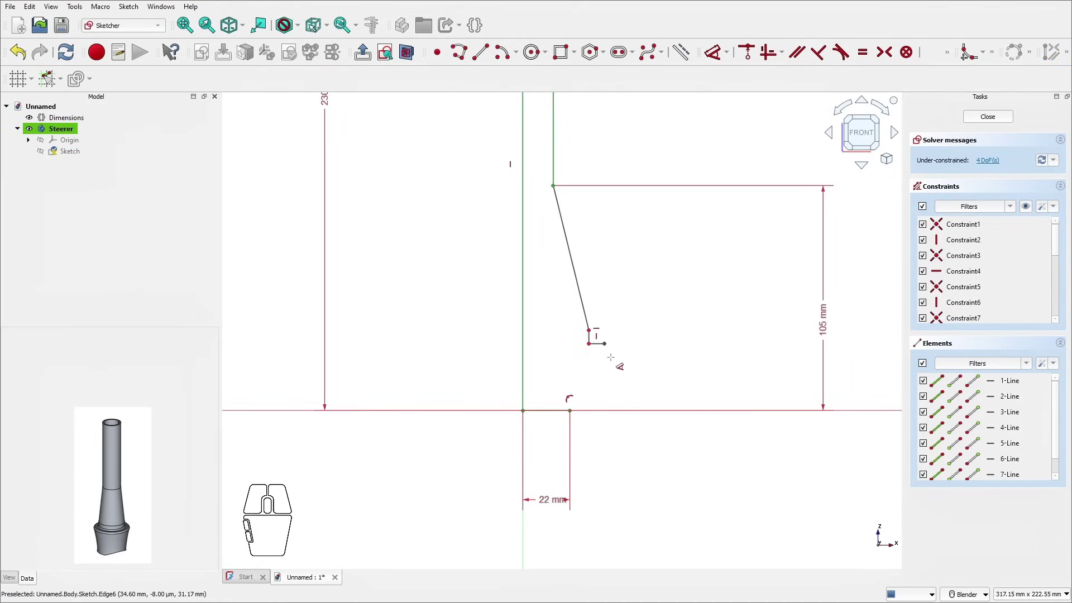
{"action": "left_click", "coordinate": [589, 330]}
{"action": "left_click", "coordinate": [572, 529]}
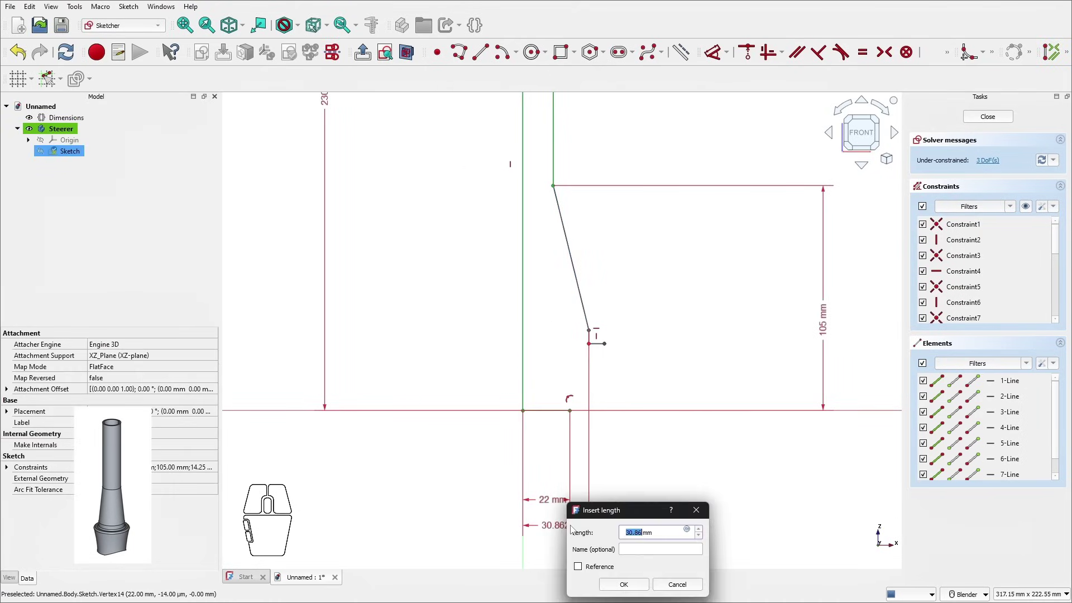
{"action": "type", "text": "20"}
{"action": "key", "text": "Return"}
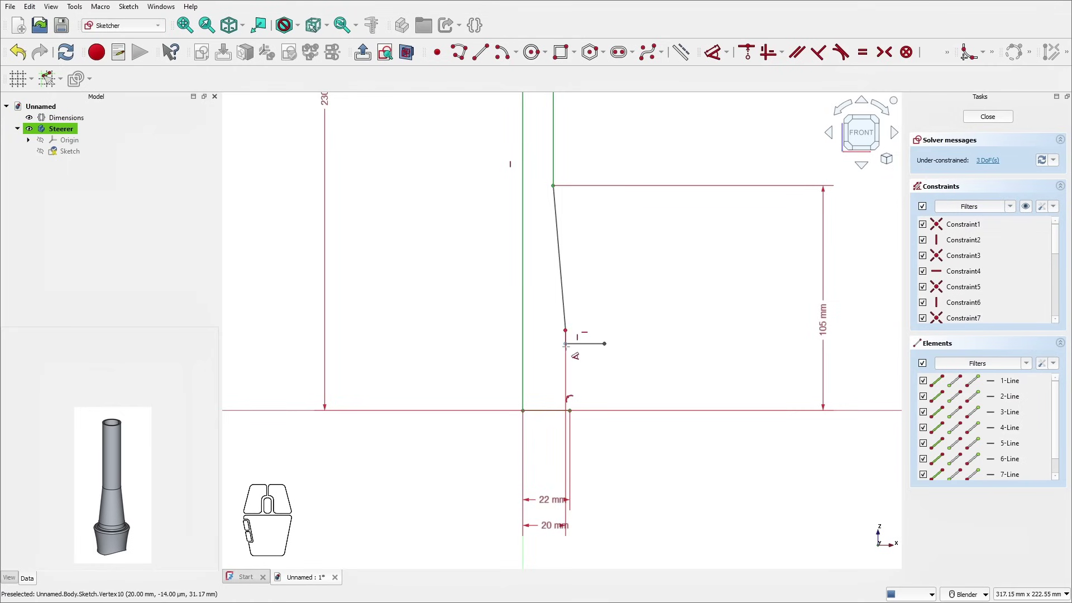
Step: Dimension the height of the short horizontal ledge line above the horizontal axis as 40 mm
{"action": "left_click", "coordinate": [565, 344]}
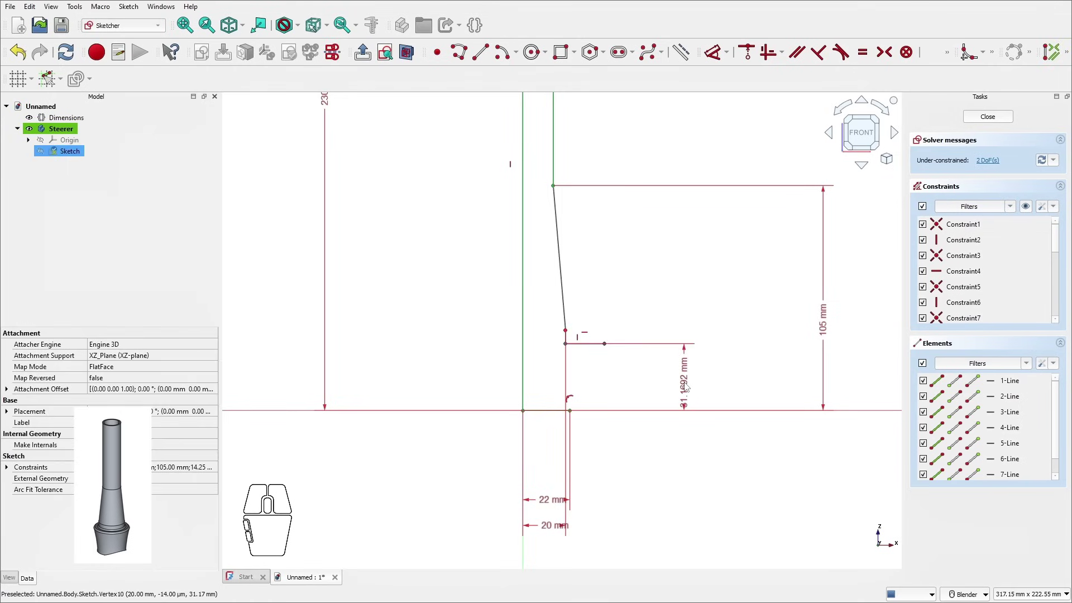
{"action": "double_click", "coordinate": [685, 387]}
{"action": "type", "text": "40"}
{"action": "key", "text": "Return"}
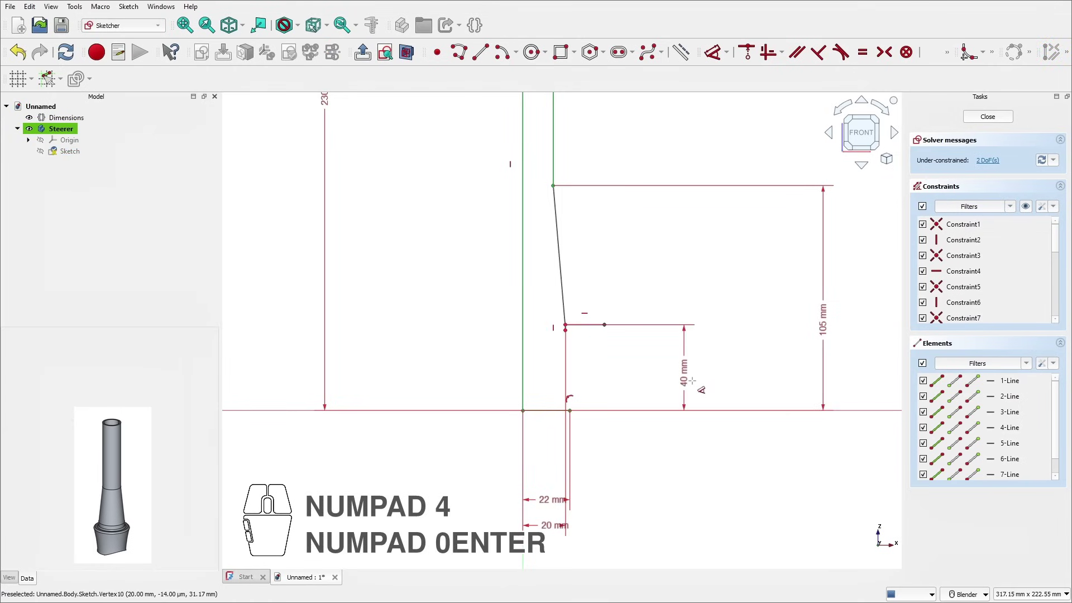
Step: Dimension the height of the slanted line's lower end above the horizontal axis as 48 mm
{"action": "left_click", "coordinate": [567, 333]}
{"action": "double_click", "coordinate": [750, 369]}
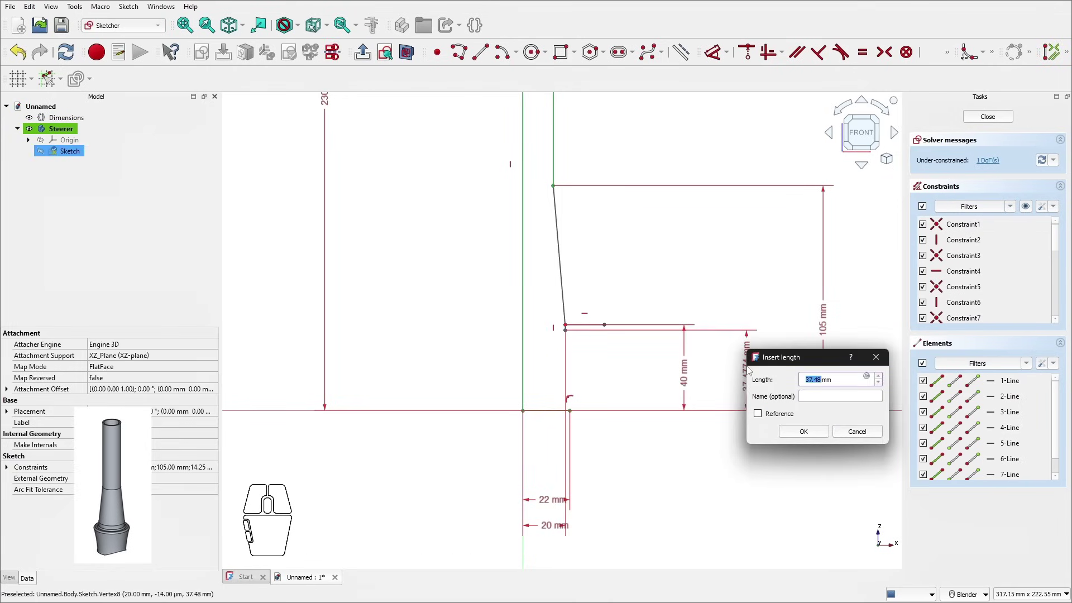
{"action": "type", "text": "48"}
{"action": "key", "text": "Return"}
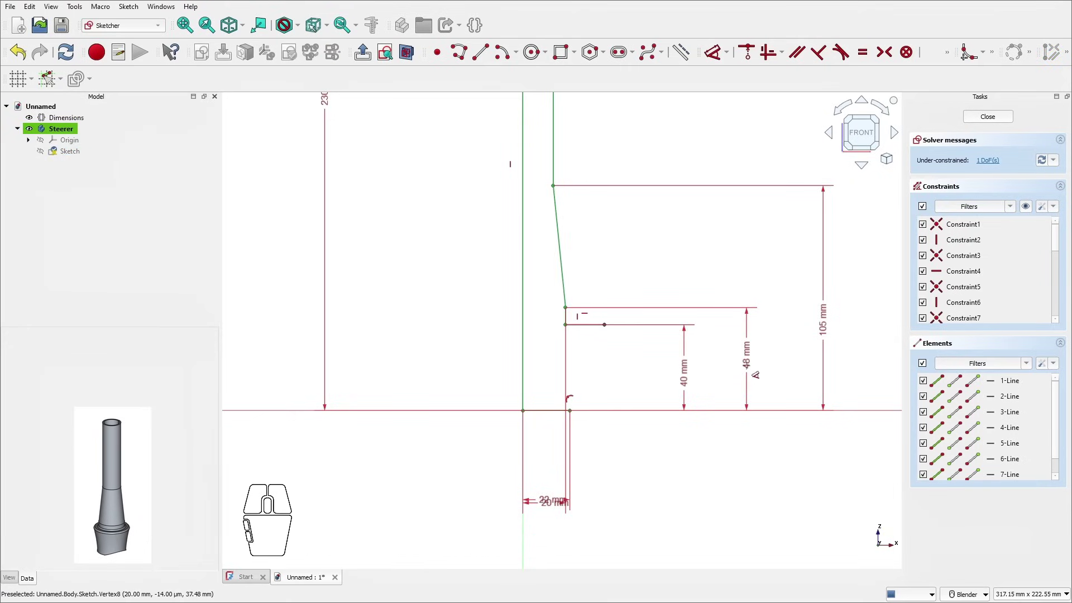
Step: Dimension the distance from the vertical axis to the ledge line's outer end as 28 mm
{"action": "left_click", "coordinate": [604, 324]}
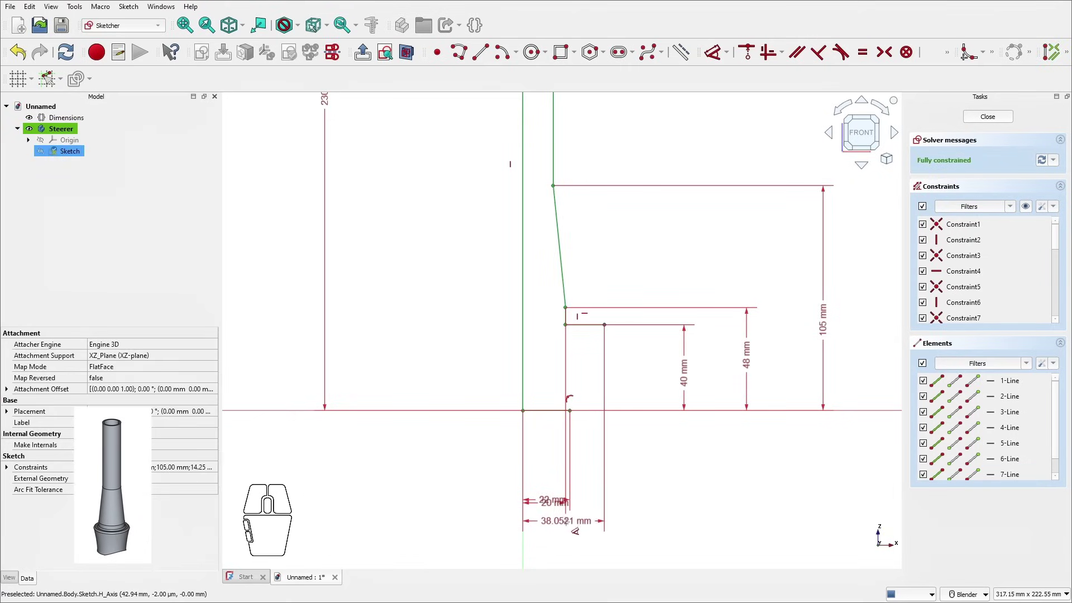
{"action": "left_click", "coordinate": [576, 528]}
{"action": "type", "text": "28mm"}
{"action": "key", "text": "Return"}
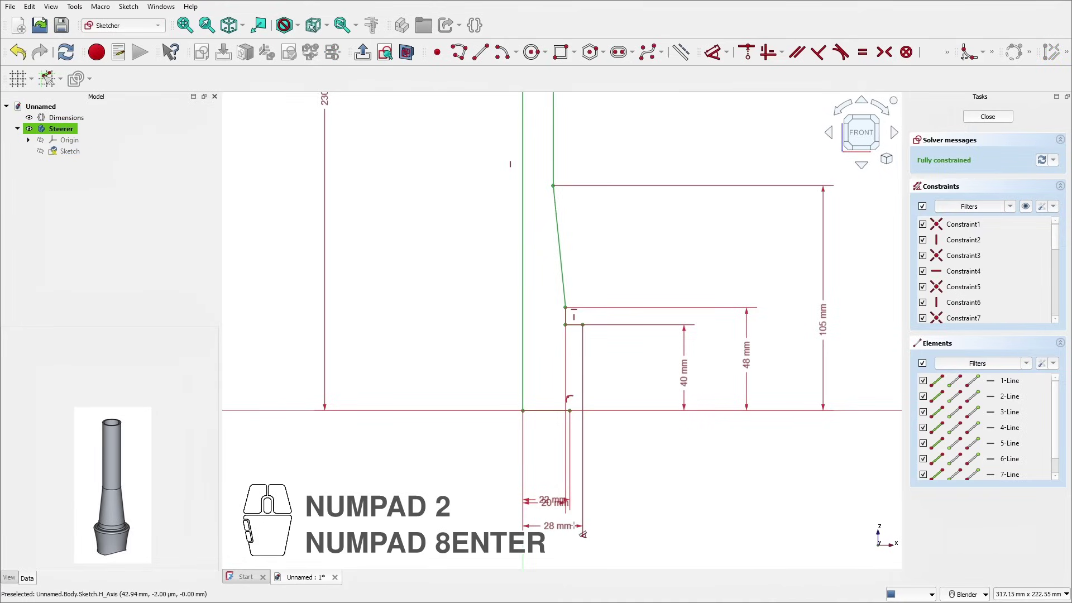
Step: Leave the Dimension tool, stack the 20, 22 and 28 mm dimensions apart below the profile, and bring the 40 mm dimension closer to it
{"action": "key", "text": "Escape"}
{"action": "left_click_drag", "start_coordinate": [548, 500], "coordinate": [548, 478]}
{"action": "left_click_drag", "start_coordinate": [550, 502], "coordinate": [549, 462]}
{"action": "left_click_drag", "start_coordinate": [552, 525], "coordinate": [555, 498]}
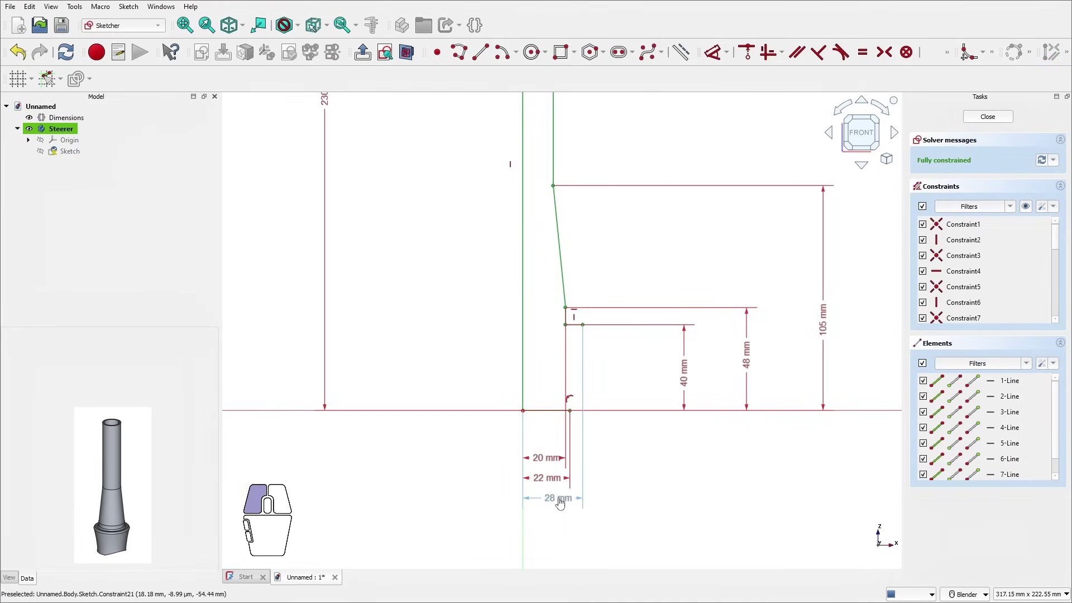
{"action": "left_click_drag", "start_coordinate": [682, 371], "coordinate": [643, 377]}
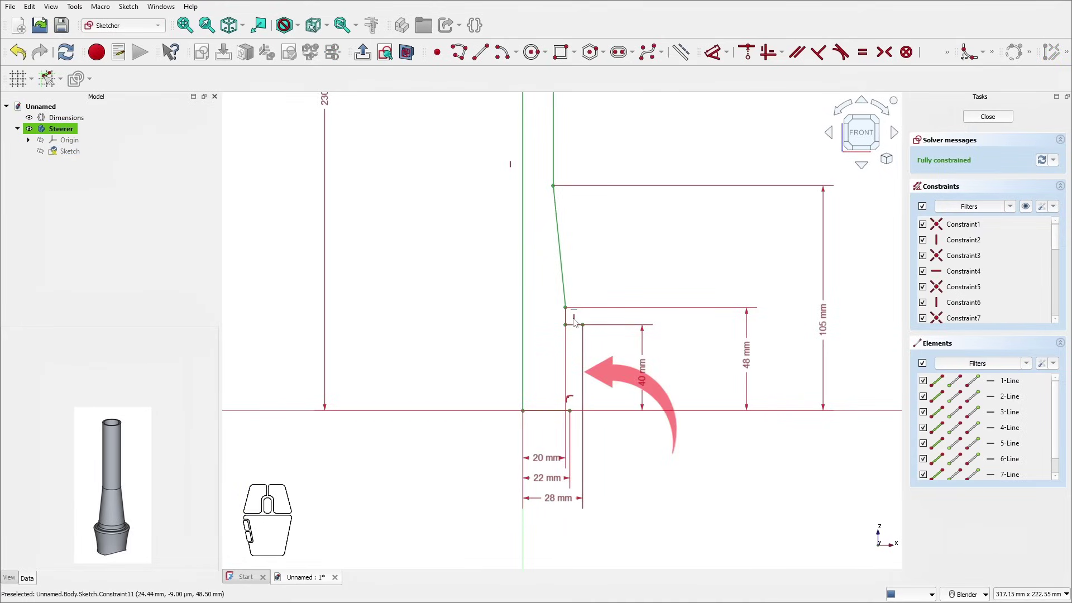
Step: Draw a B-spline by control points from the bottom line's outer end through one middle point to the ledge line's outer end
{"action": "scroll", "coordinate": [592, 332], "scroll_direction": "up", "scroll_amount": 1}
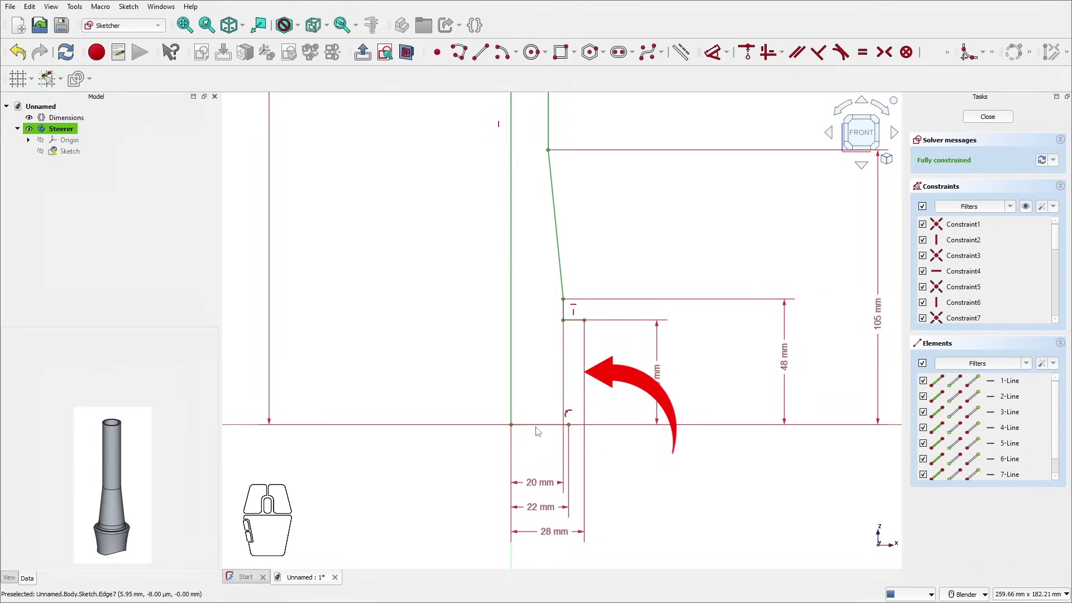
{"action": "left_click", "coordinate": [645, 55]}
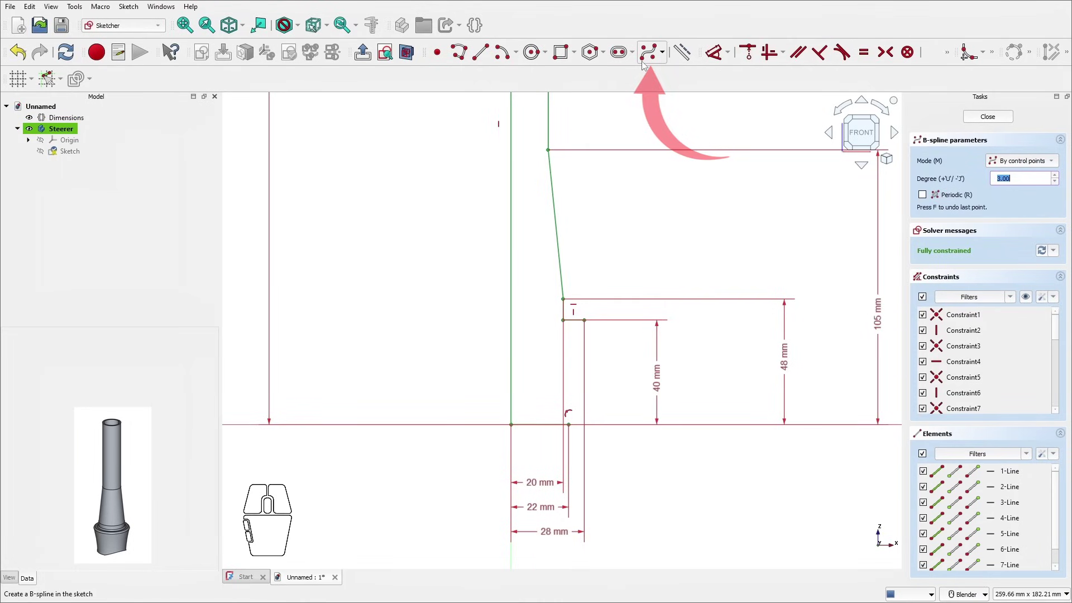
{"action": "left_click", "coordinate": [568, 426]}
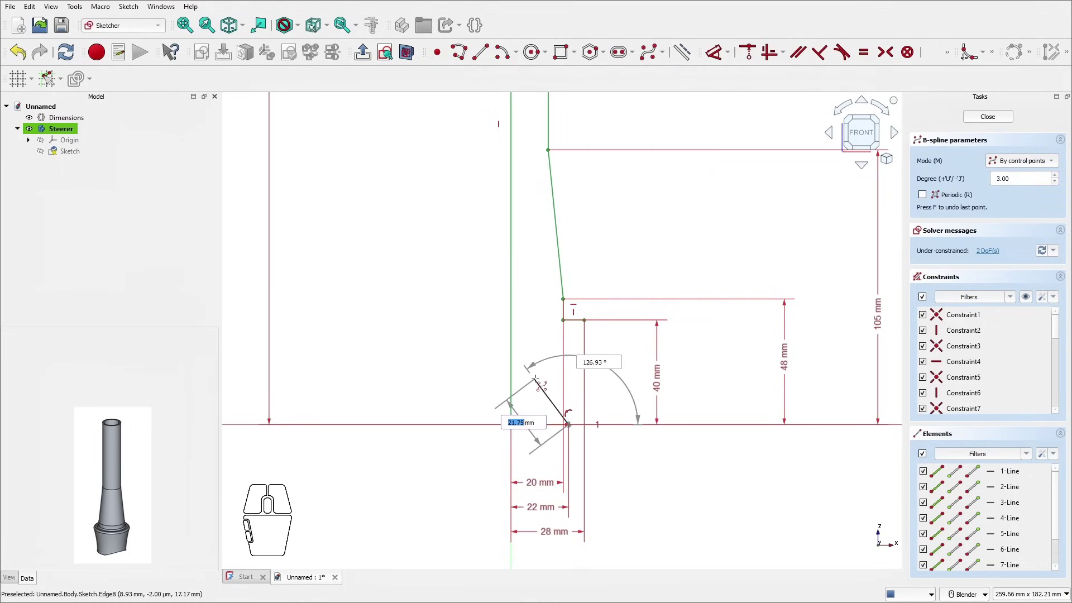
{"action": "left_click", "coordinate": [570, 366]}
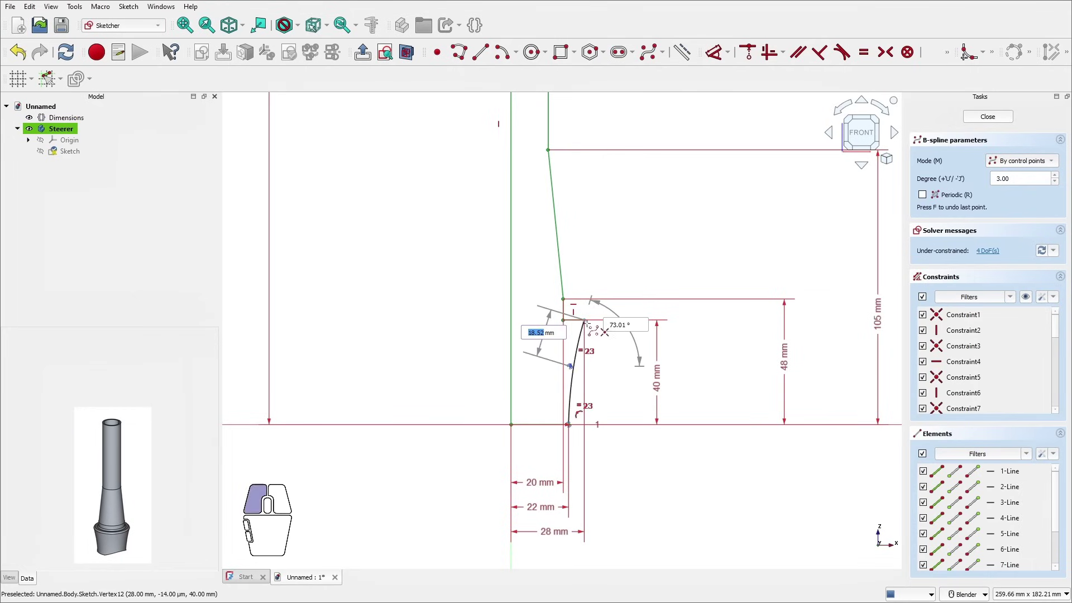
{"action": "left_click", "coordinate": [583, 320]}
{"action": "right_click", "coordinate": [585, 321]}
{"action": "scroll", "coordinate": [581, 369], "scroll_direction": "up", "scroll_amount": 1}
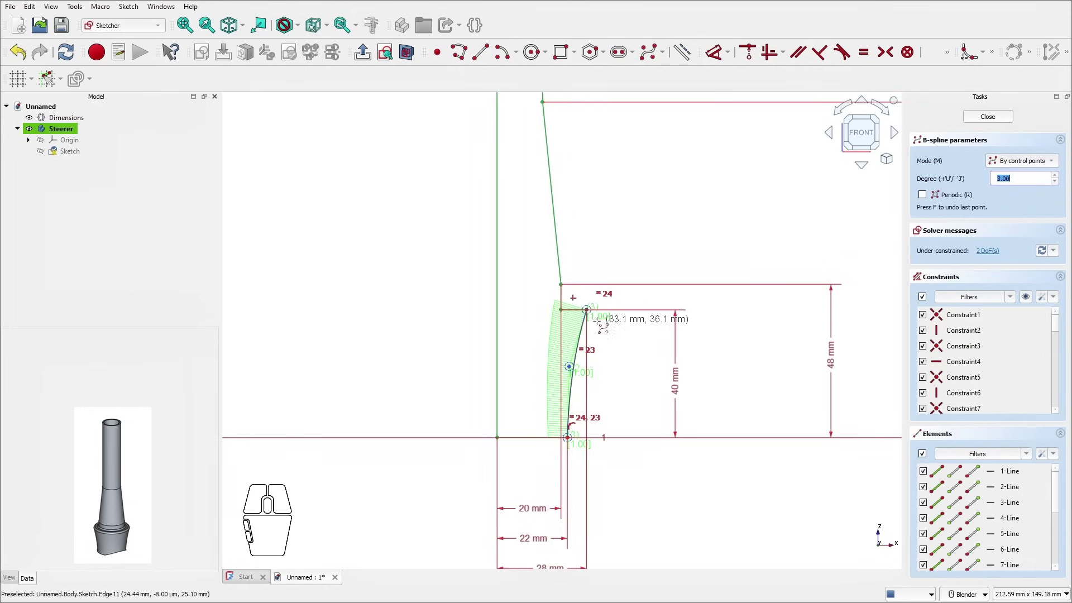
{"action": "key", "text": "Escape"}
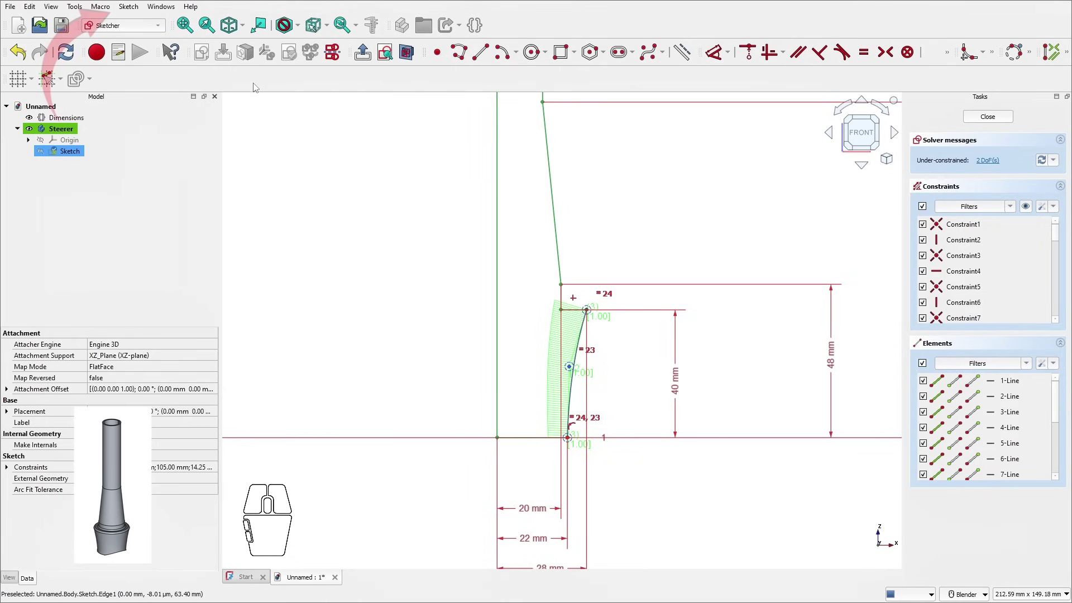
Step: Hide the B-spline's curvature comb
{"action": "left_click", "coordinate": [128, 6]}
{"action": "mouse_move", "coordinate": [177, 206]}
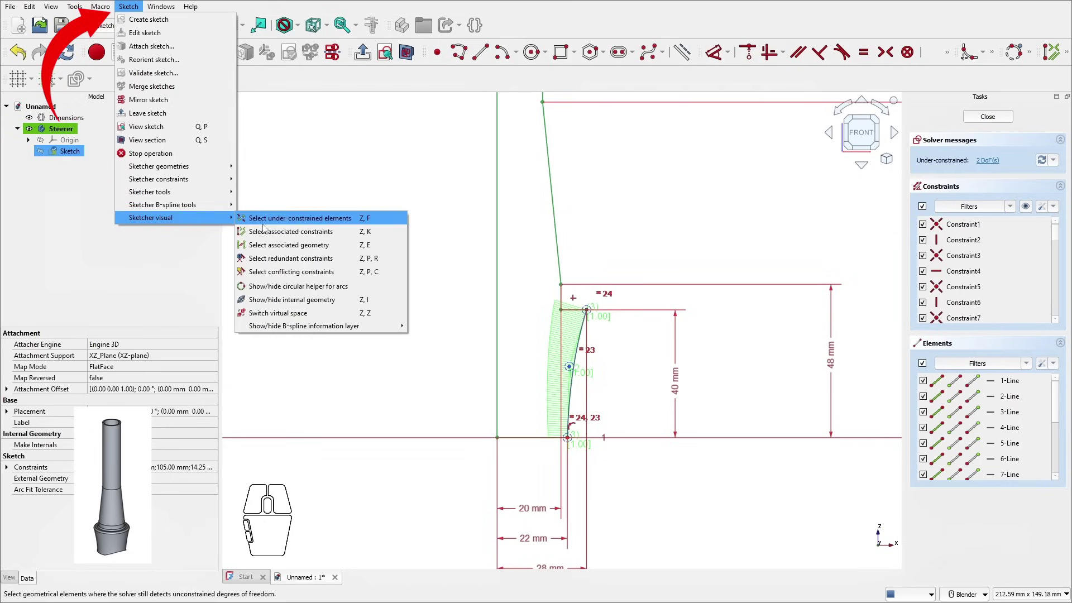
{"action": "mouse_move", "coordinate": [311, 325]}
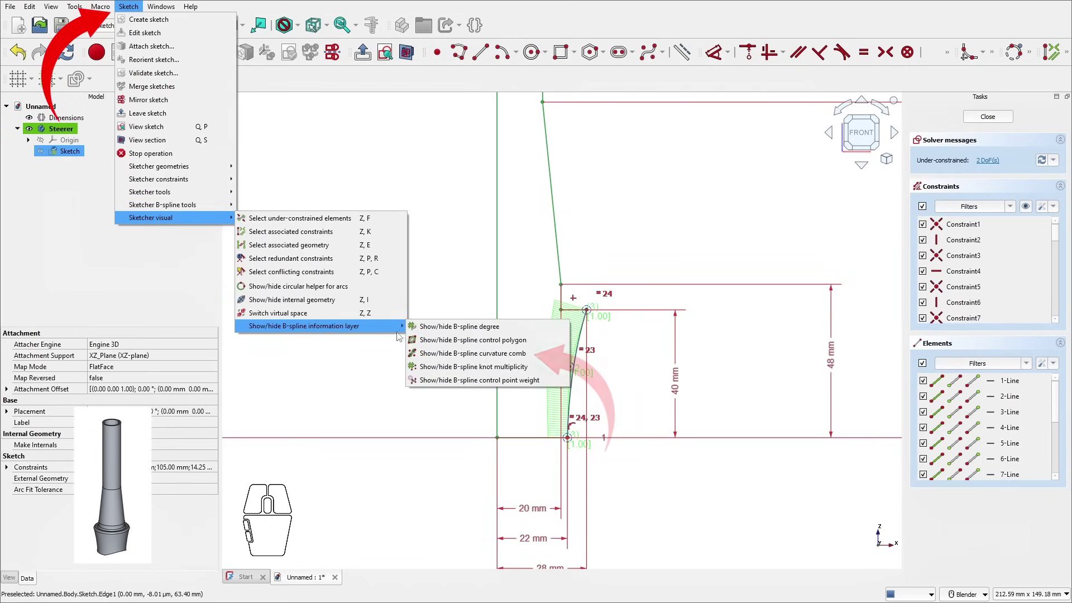
{"action": "left_click", "coordinate": [447, 353]}
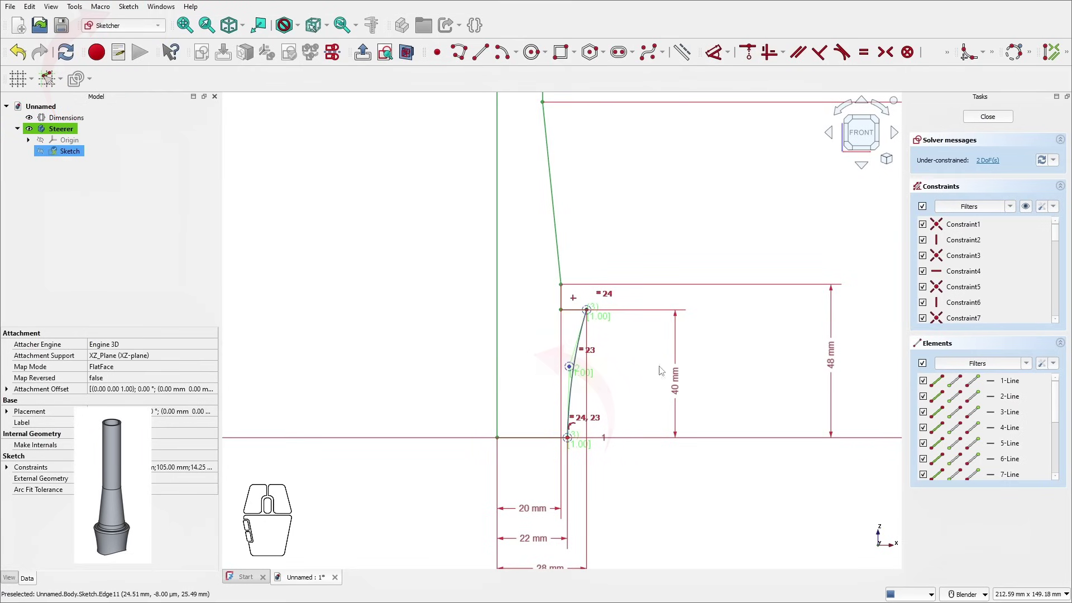
Step: Pull the B-spline's middle control point inward and constrain it vertically in line with the curve's lower endpoint
{"action": "left_click_drag", "start_coordinate": [548, 364], "coordinate": [553, 362]}
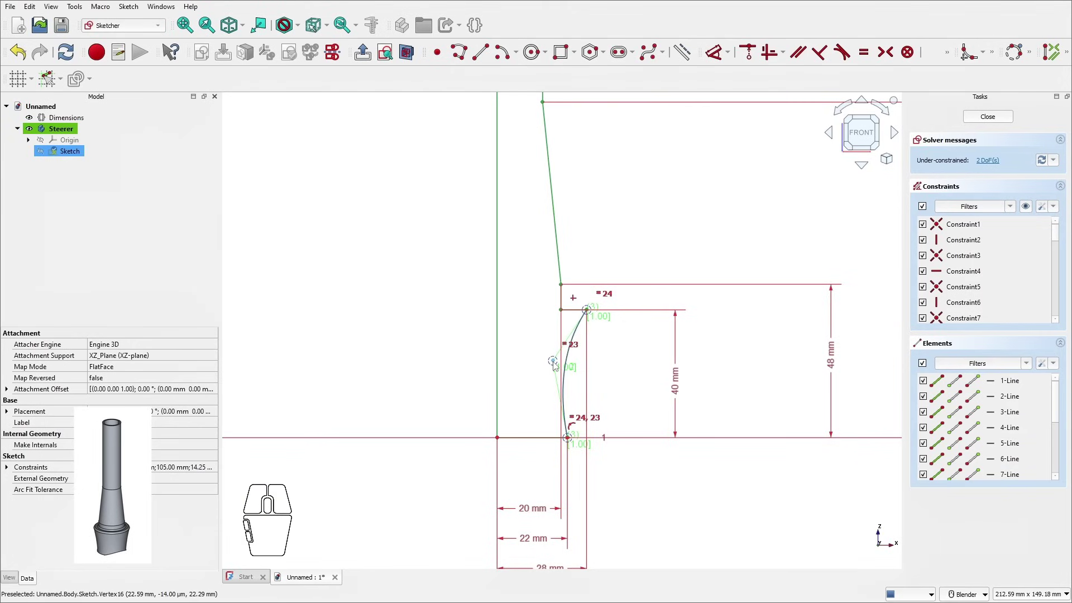
{"action": "left_click", "coordinate": [553, 362]}
{"action": "scroll", "coordinate": [567, 446], "scroll_direction": "up", "scroll_amount": 3}
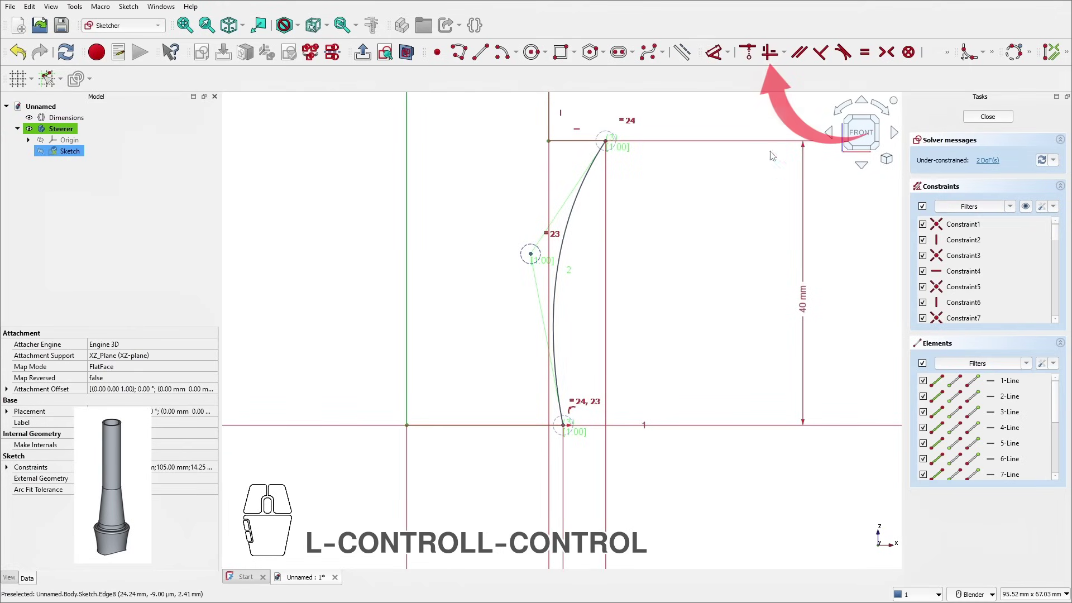
{"action": "left_click", "coordinate": [769, 51]}
Step: Lower the B-spline's middle control point slightly and dimension its height above the horizontal axis as 15 mm
{"action": "scroll", "coordinate": [696, 260], "scroll_direction": "down", "scroll_amount": 2}
{"action": "scroll", "coordinate": [696, 261], "scroll_direction": "down", "scroll_amount": 2}
{"action": "scroll", "coordinate": [696, 168], "scroll_direction": "up", "scroll_amount": 2}
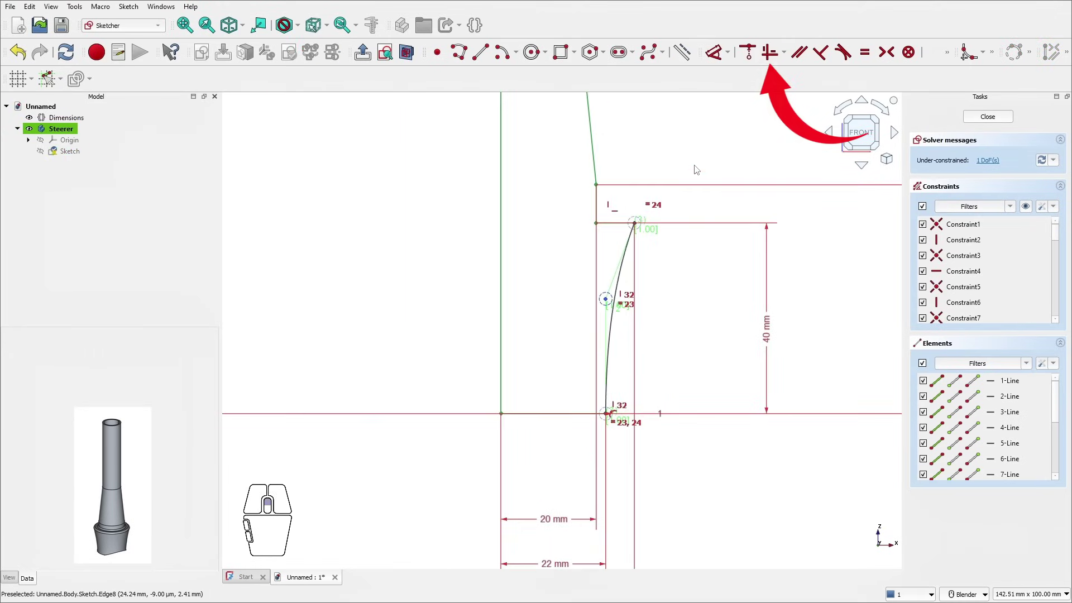
{"action": "left_click_drag", "start_coordinate": [605, 299], "coordinate": [605, 308]}
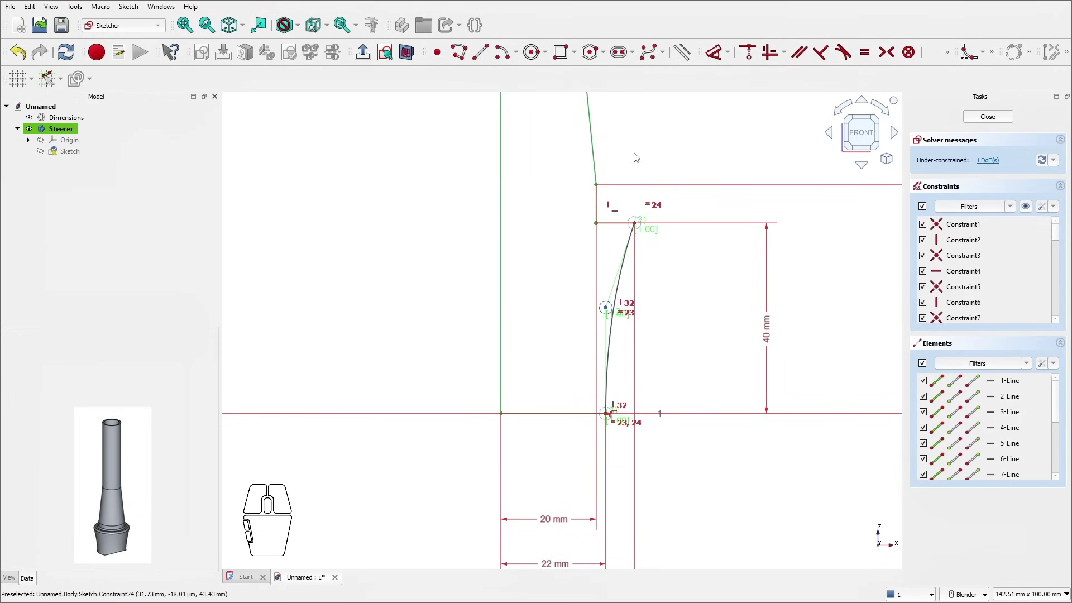
{"action": "left_click", "coordinate": [714, 53]}
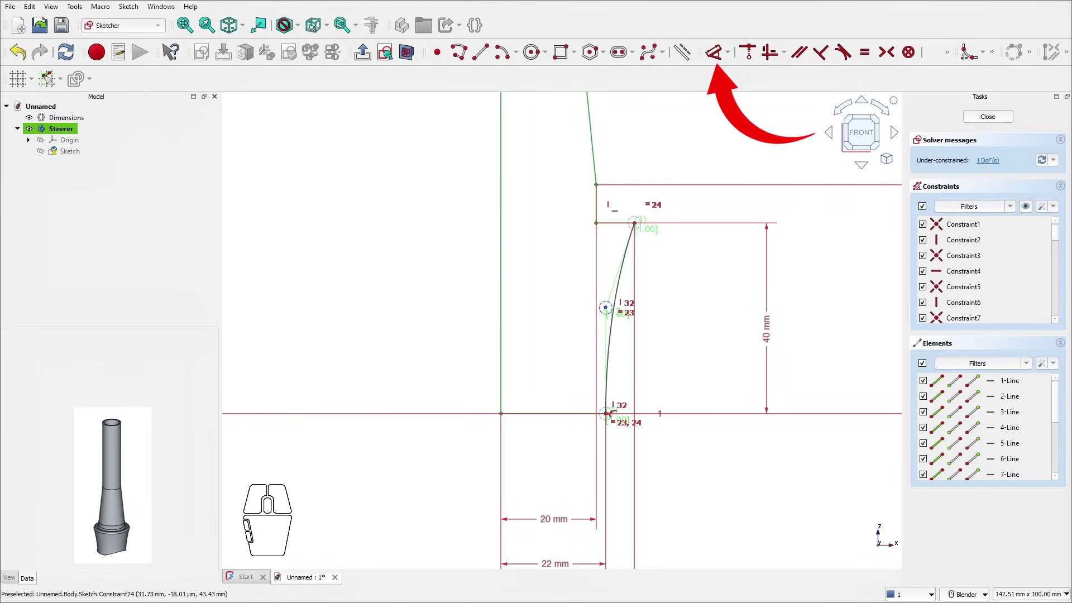
{"action": "left_click", "coordinate": [605, 307]}
{"action": "left_click", "coordinate": [701, 354]}
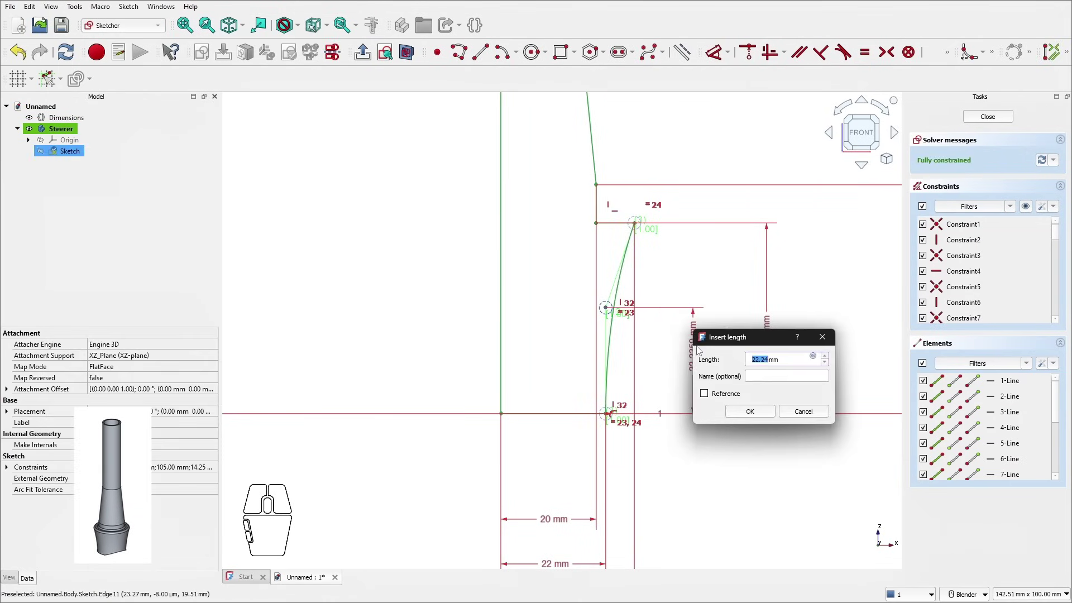
{"action": "type", "text": "15"}
{"action": "key", "text": "Return"}
Step: Finish the Steerer profile sketch and bring the whole profile into view
{"action": "scroll", "coordinate": [669, 323], "scroll_direction": "down", "scroll_amount": 10}
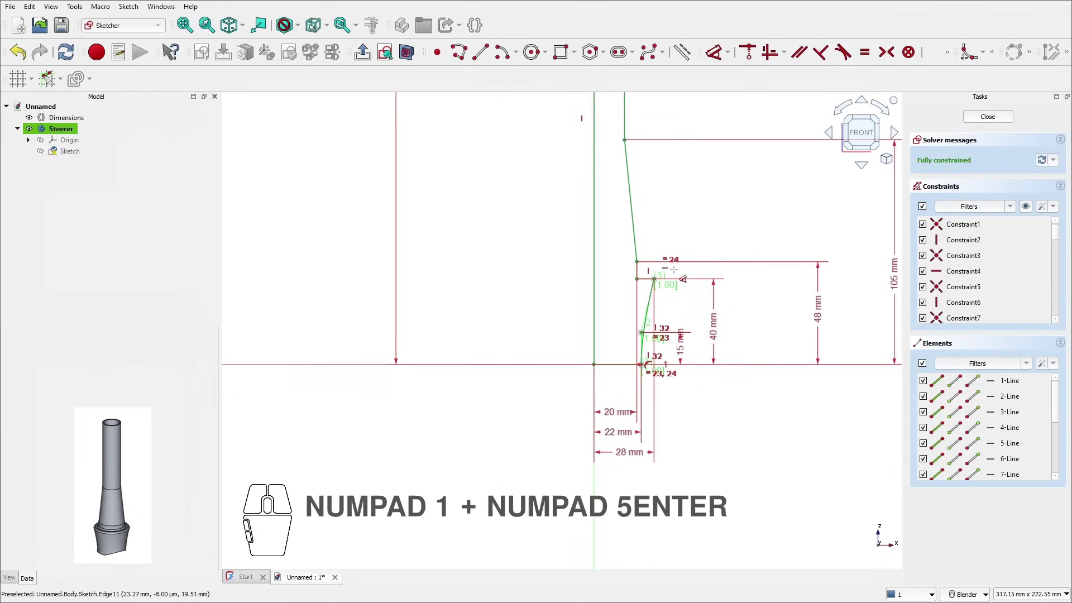
{"action": "middle_click_drag", "start_coordinate": [746, 168], "coordinate": [654, 313], "text": "shift"}
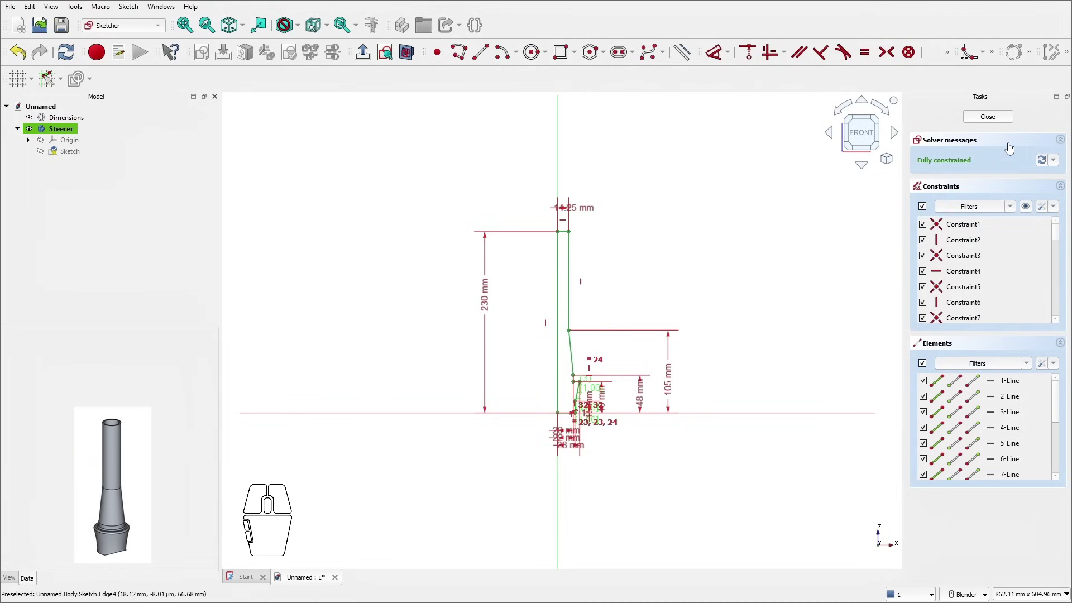
{"action": "left_click", "coordinate": [999, 117]}
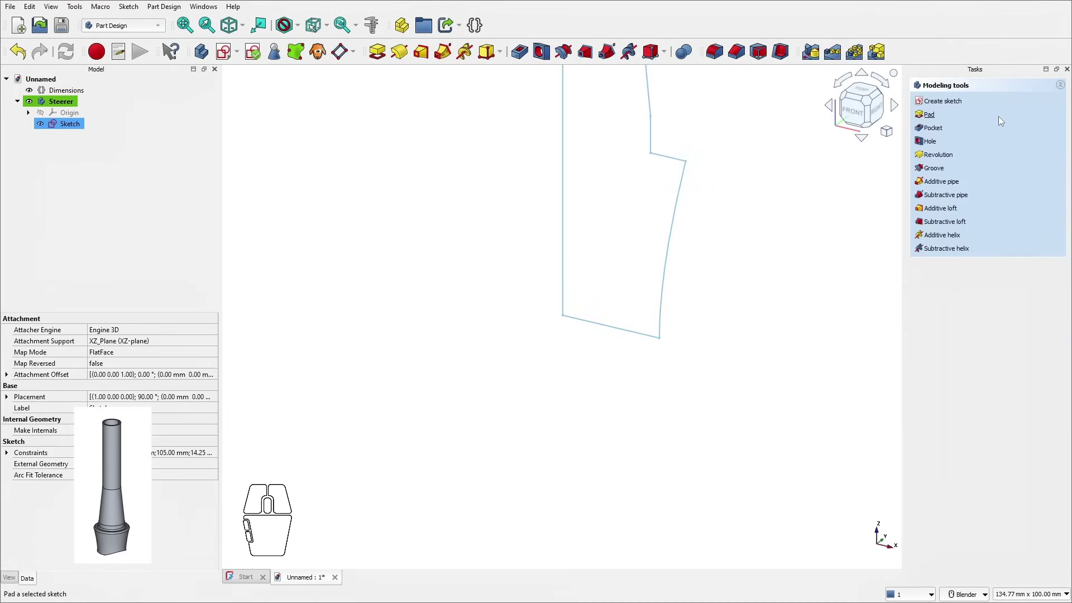
{"action": "scroll", "coordinate": [759, 248], "scroll_direction": "down", "scroll_amount": 8}
{"action": "mouse_move", "coordinate": [725, 220]}
{"action": "right_mouse_down"}
{"action": "mouse_move", "coordinate": [619, 360]}
{"action": "mouse_move", "coordinate": [593, 358]}
{"action": "right_mouse_up"}
{"action": "left_click", "coordinate": [585, 359]}
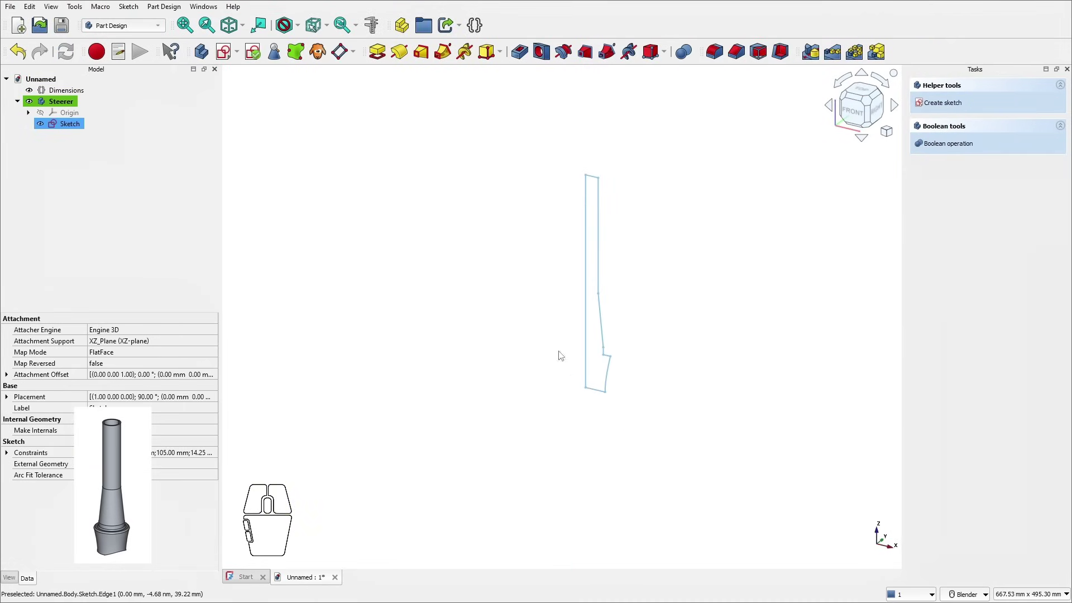
Step: Test the profile's link to Dimensions by setting Steerer_length to 300 mm and restoring it to 230 mm
{"action": "left_click", "coordinate": [63, 94]}
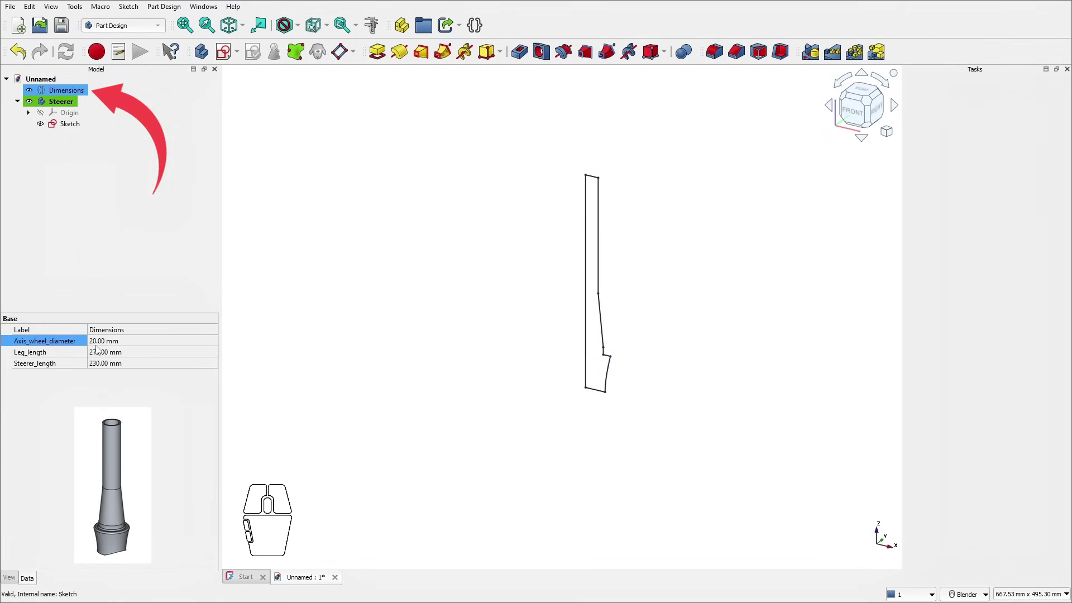
{"action": "left_click", "coordinate": [97, 363]}
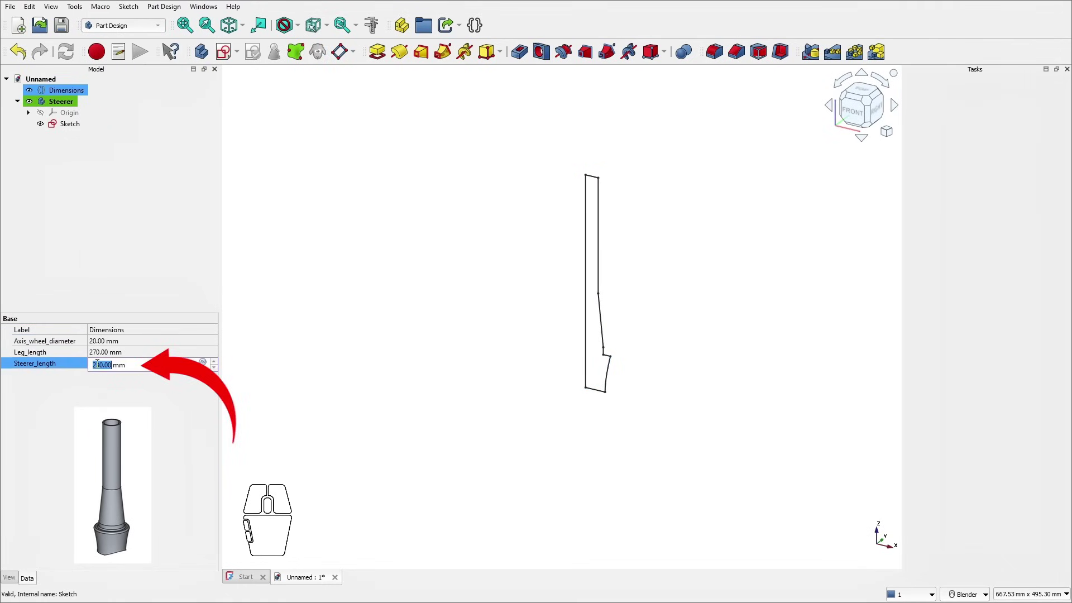
{"action": "type", "text": "300"}
{"action": "key", "text": "Return"}
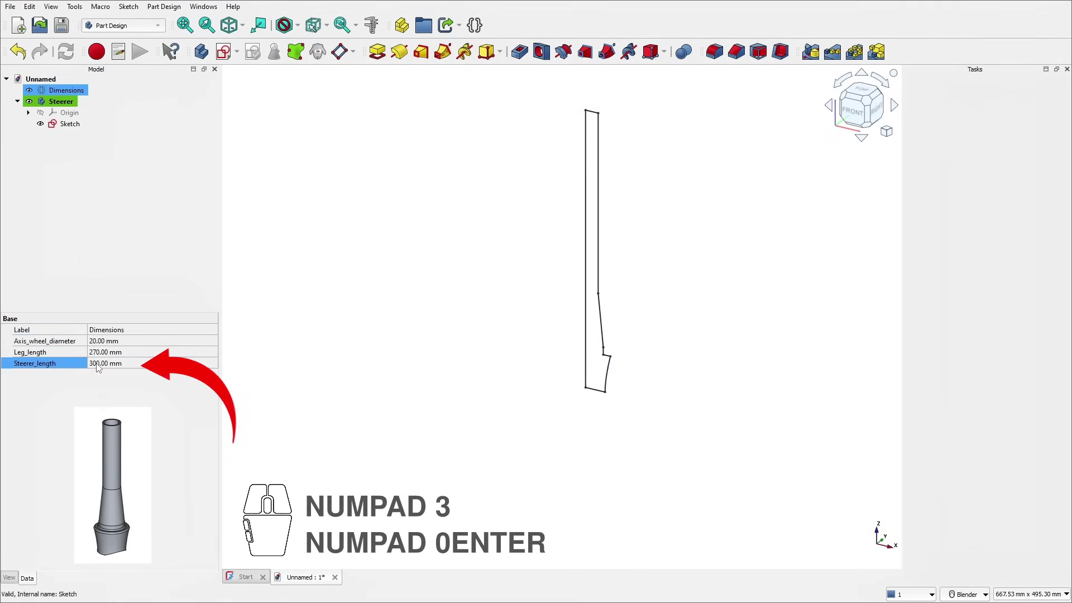
{"action": "left_click", "coordinate": [97, 364]}
{"action": "type", "text": "230"}
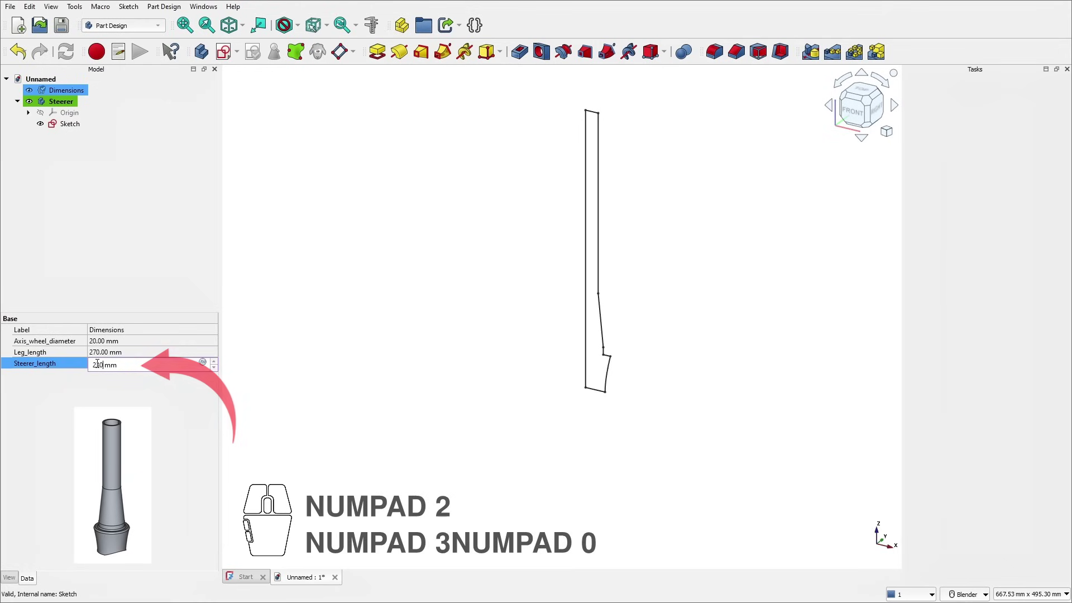
{"action": "key", "text": "Return"}
Step: Revolve the Steerer profile sketch around the vertical sketch axis, testing a 45° angle before restoring the full 360°
{"action": "left_click", "coordinate": [70, 124]}
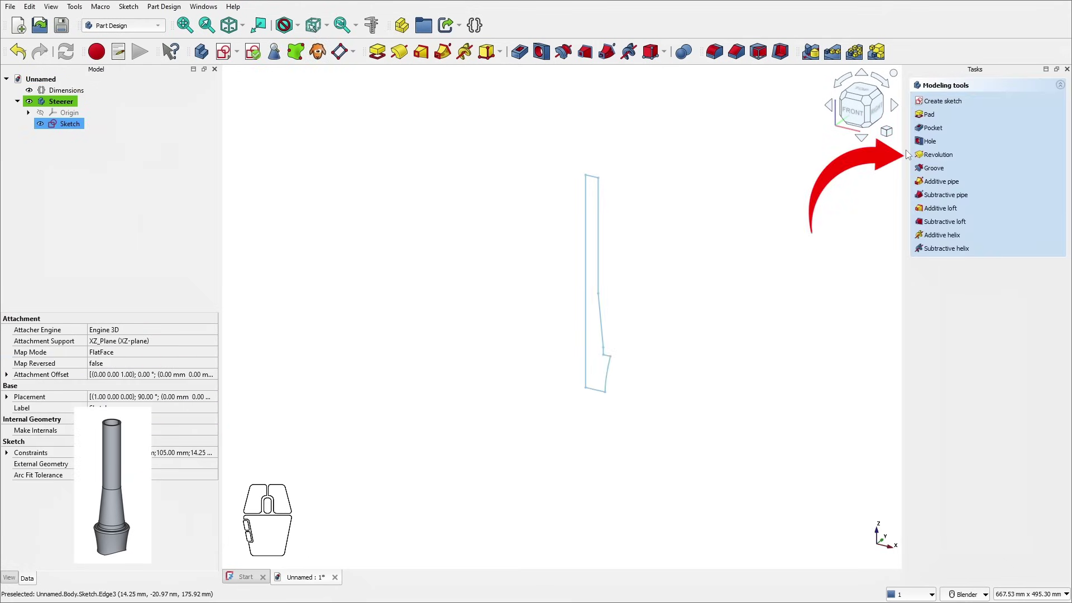
{"action": "left_click", "coordinate": [941, 155]}
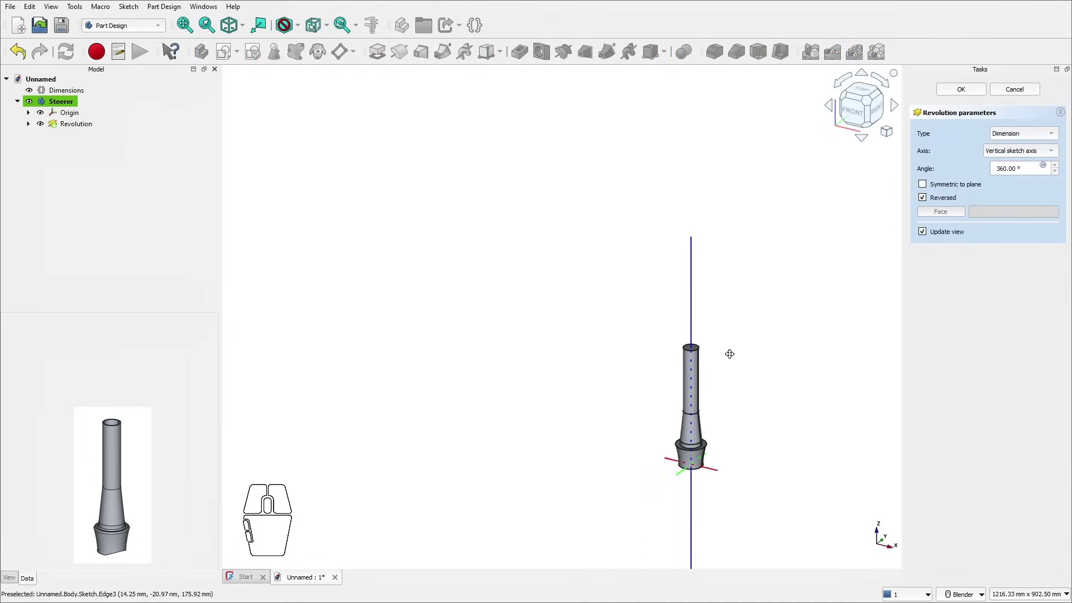
{"action": "middle_click_drag", "start_coordinate": [730, 354], "coordinate": [640, 244], "text": "shift"}
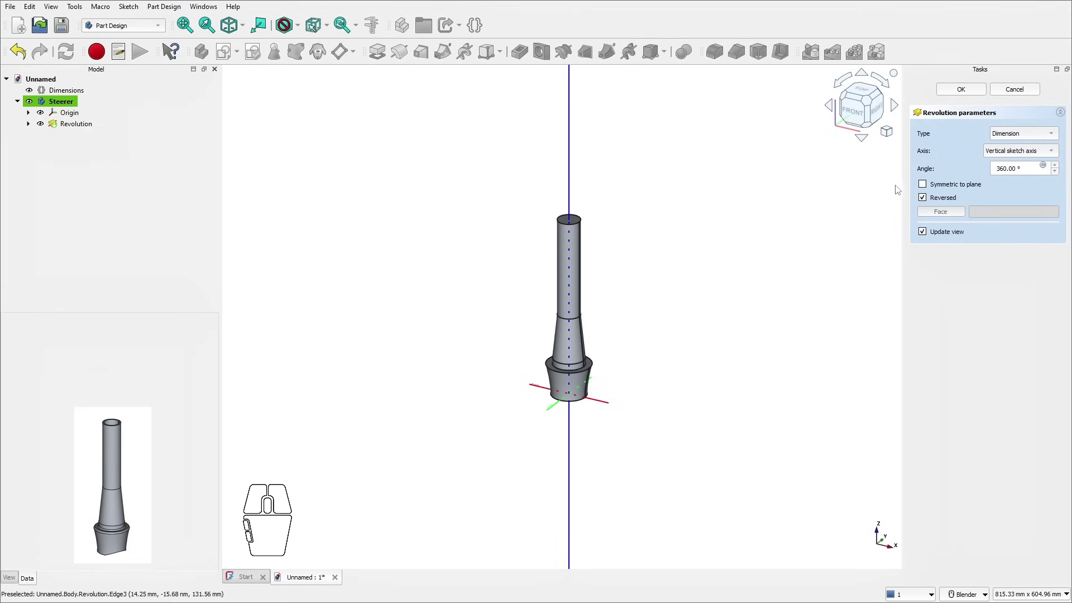
{"action": "triple_click", "coordinate": [1024, 167]}
{"action": "type", "text": "45"}
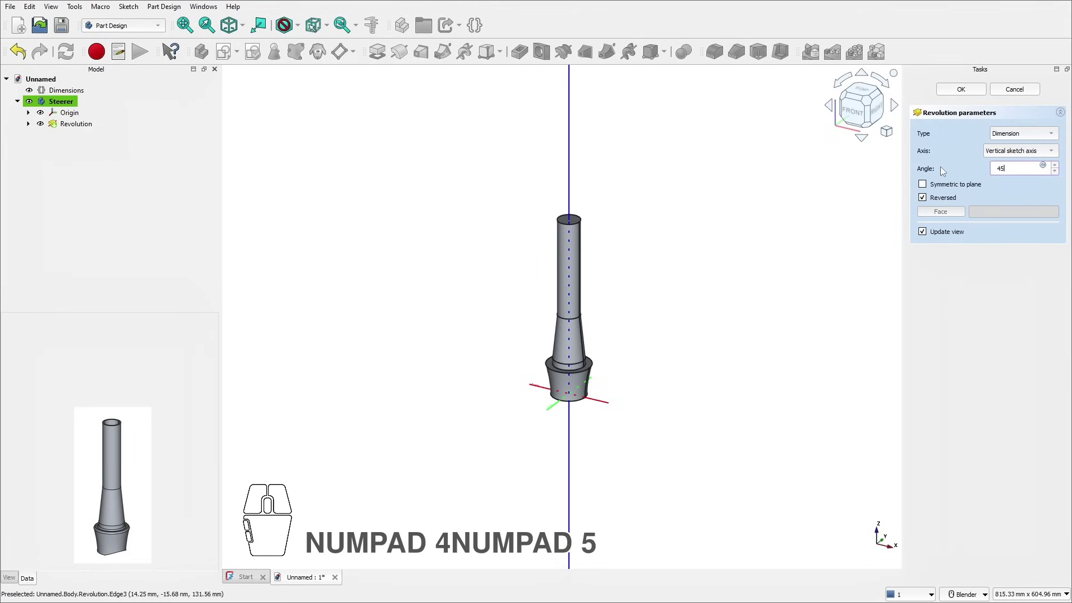
{"action": "left_click", "coordinate": [1006, 182]}
{"action": "left_click", "coordinate": [1010, 168]}
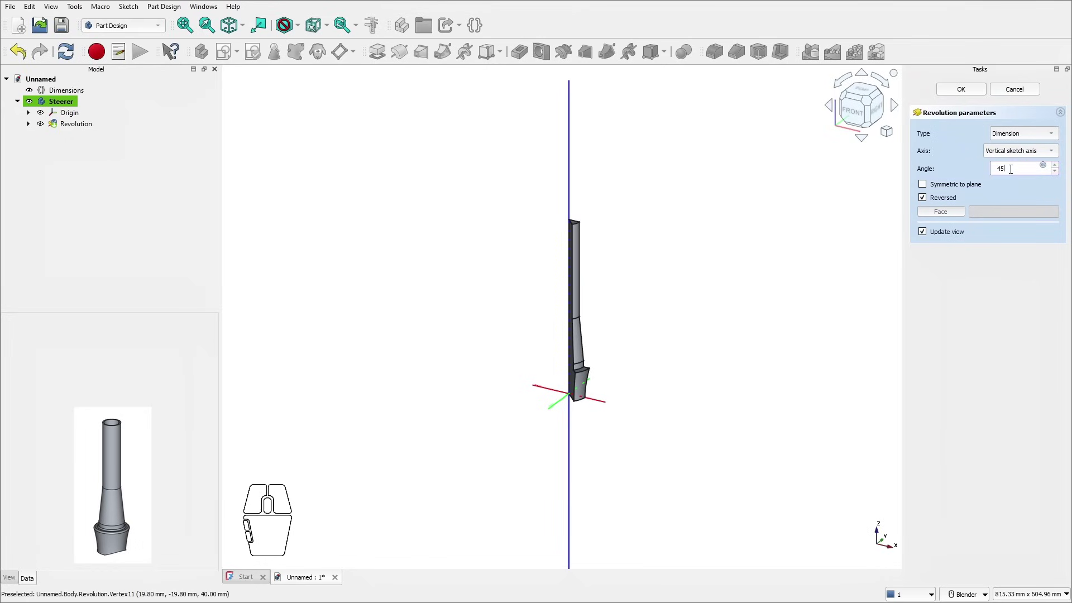
{"action": "type", "text": "360"}
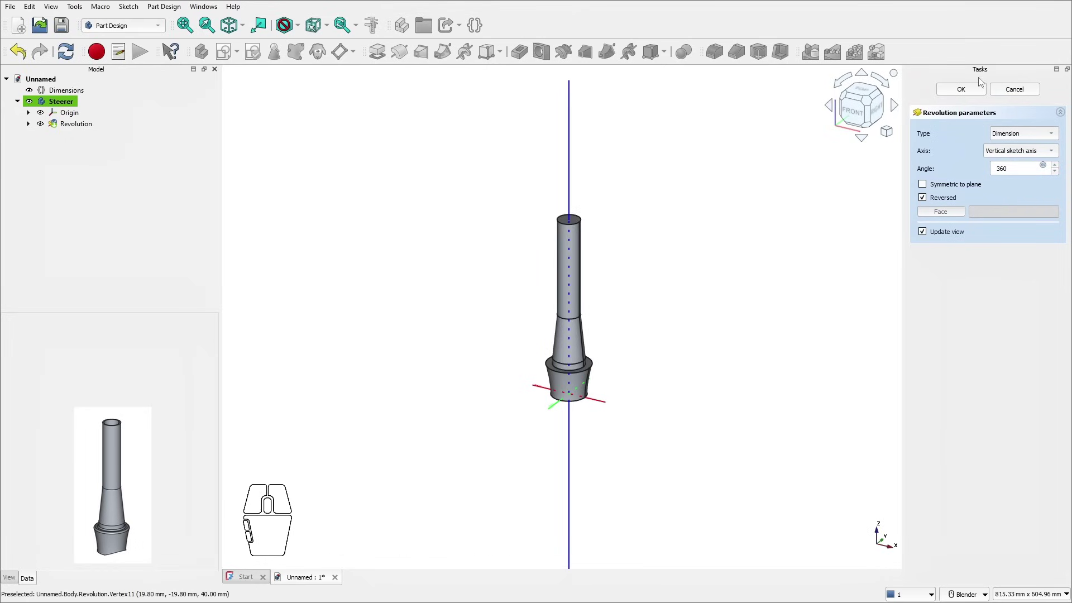
{"action": "left_click", "coordinate": [961, 90]}
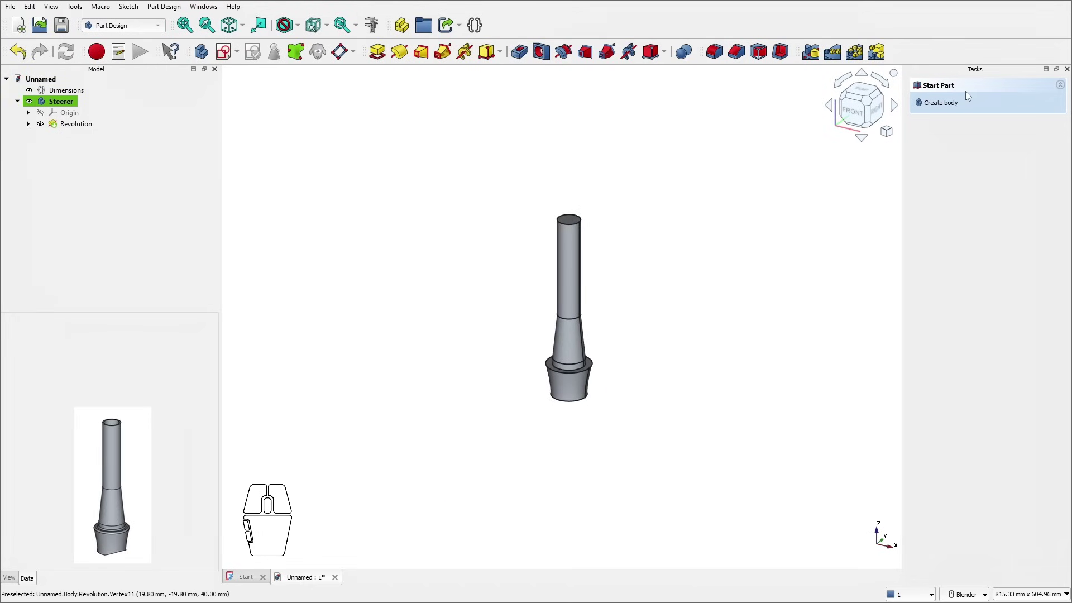
Step: Fillet the lower collar's outer upper edge and the inner edge where its ledge meets the tube with a 2 mm radius
{"action": "scroll", "coordinate": [573, 339], "scroll_direction": "up", "scroll_amount": 6}
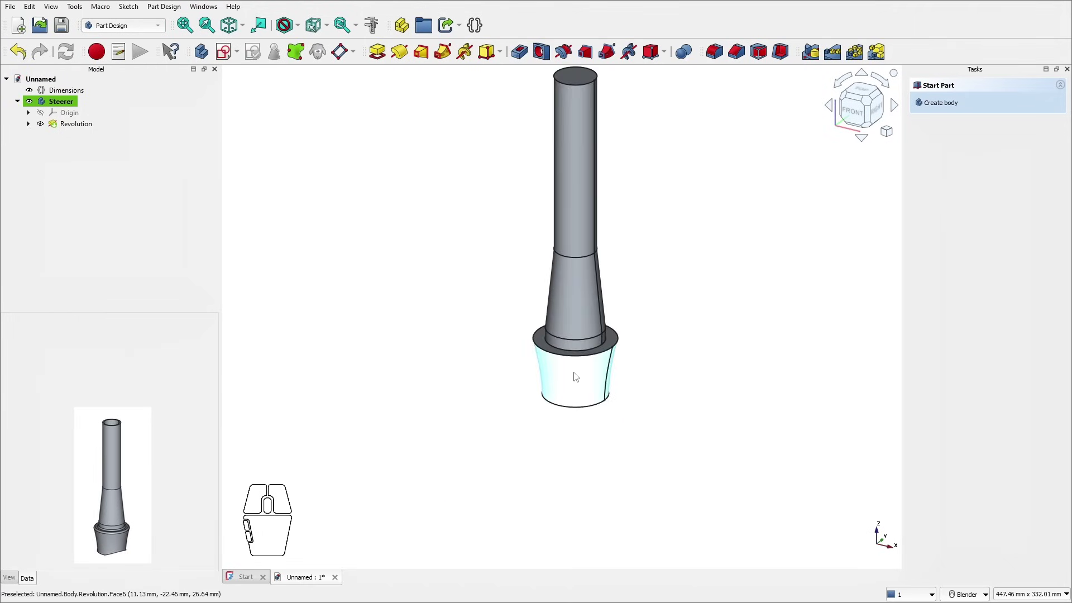
{"action": "left_click", "coordinate": [578, 337], "text": "ctrl"}
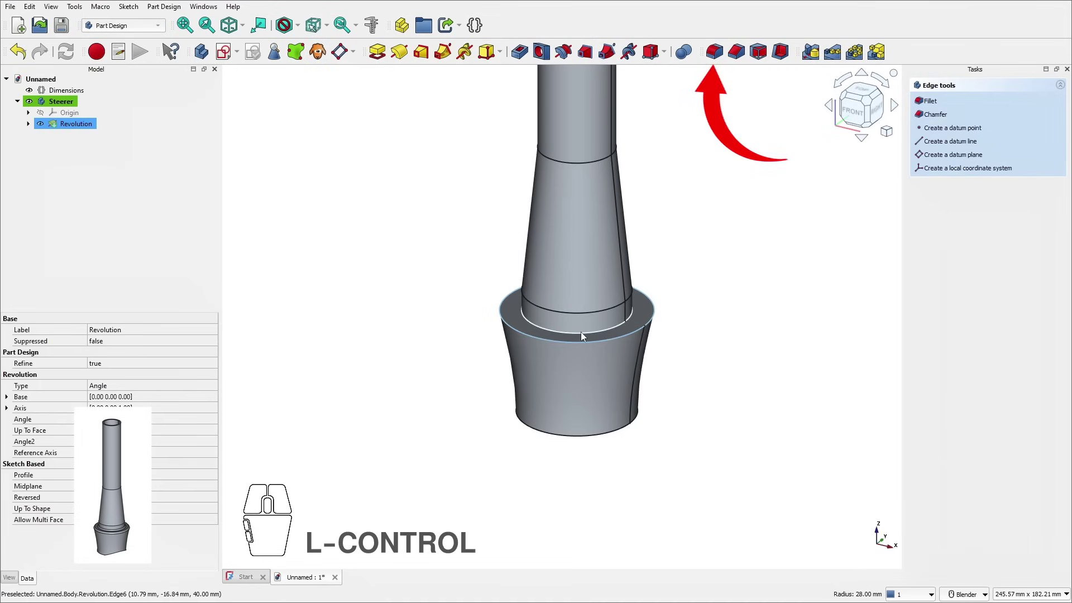
{"action": "left_click", "coordinate": [581, 332], "text": "ctrl"}
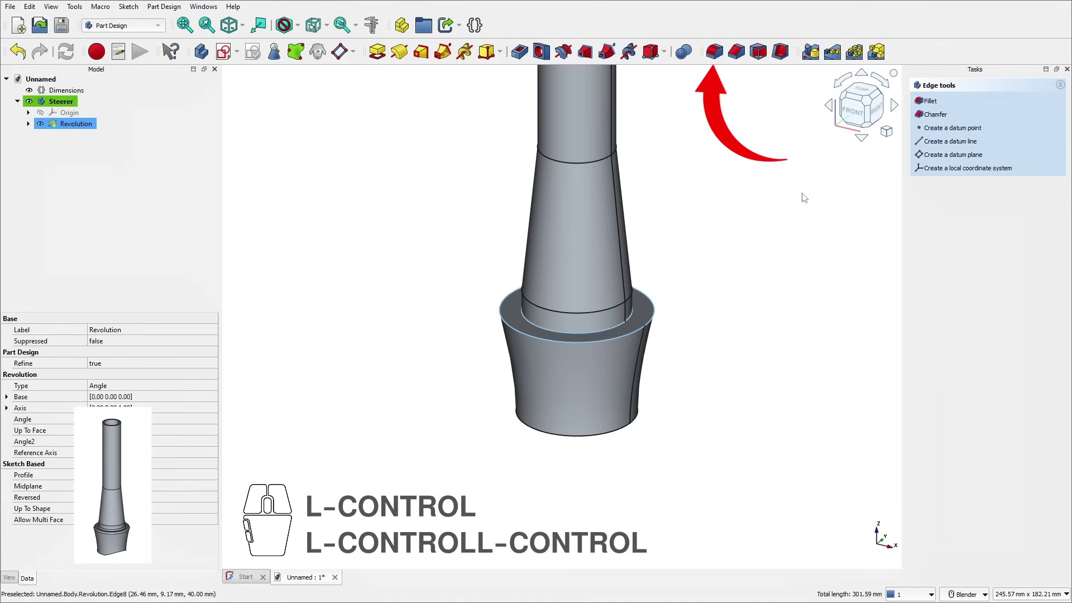
{"action": "left_click", "coordinate": [714, 52]}
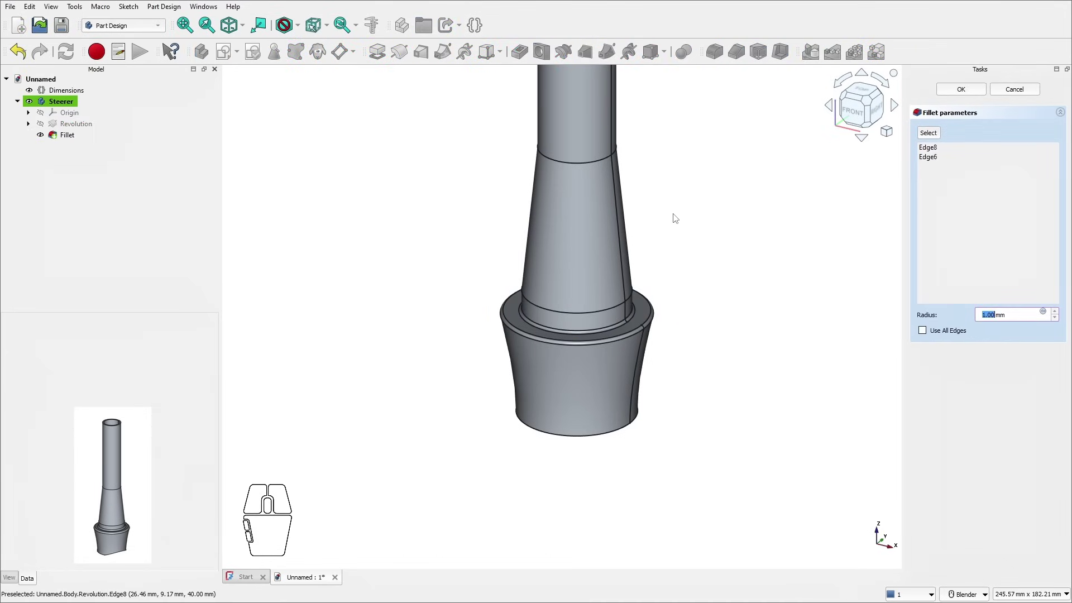
{"action": "type", "text": "2"}
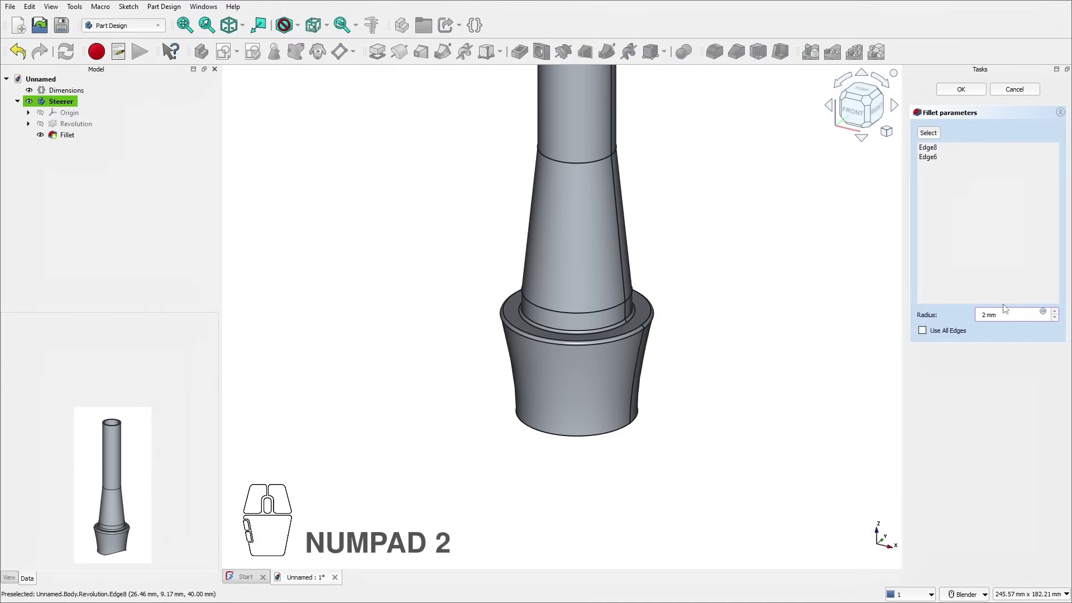
{"action": "key", "text": "Return"}
Step: Hollow the steerer with the Thickness tool, opening its top and bottom end faces and leaving a 2.2 mm wall
{"action": "scroll", "coordinate": [692, 279], "scroll_direction": "down", "scroll_amount": 4}
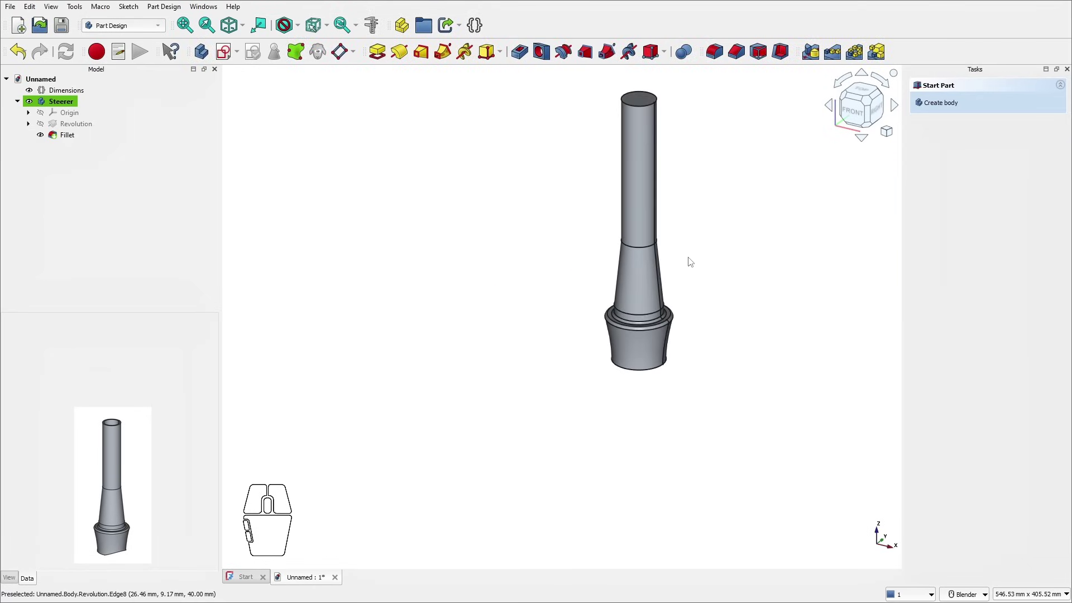
{"action": "scroll", "coordinate": [698, 224], "scroll_direction": "down", "scroll_amount": 2}
{"action": "scroll", "coordinate": [680, 134], "scroll_direction": "up", "scroll_amount": 3}
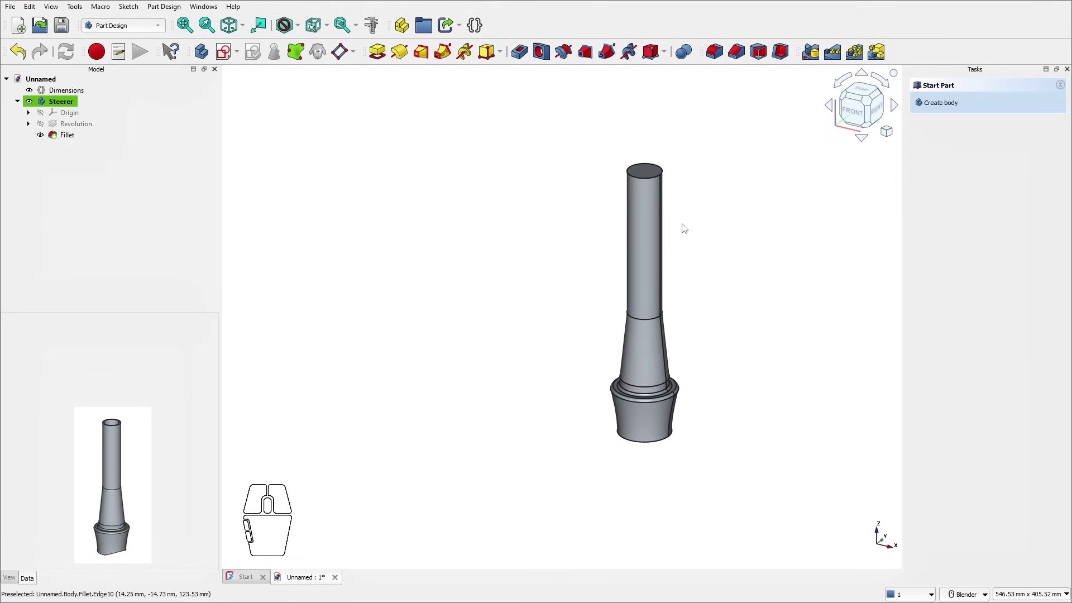
{"action": "middle_click_drag", "start_coordinate": [682, 224], "coordinate": [678, 252]}
{"action": "middle_click_drag", "start_coordinate": [717, 313], "coordinate": [668, 263], "text": "shift"}
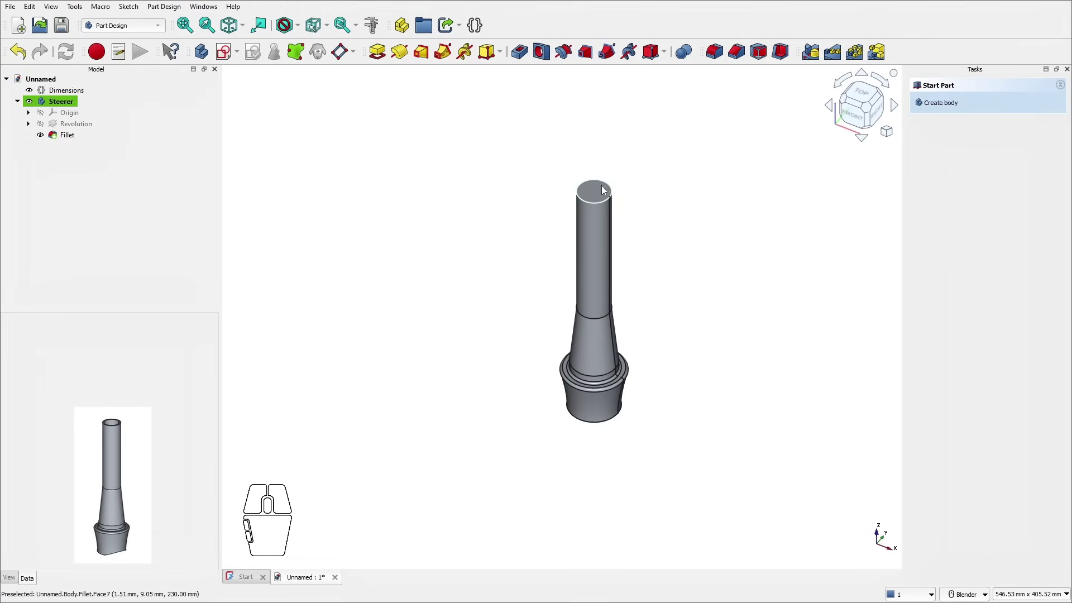
{"action": "left_click", "coordinate": [598, 188]}
{"action": "middle_click_drag", "start_coordinate": [609, 335], "coordinate": [617, 126]}
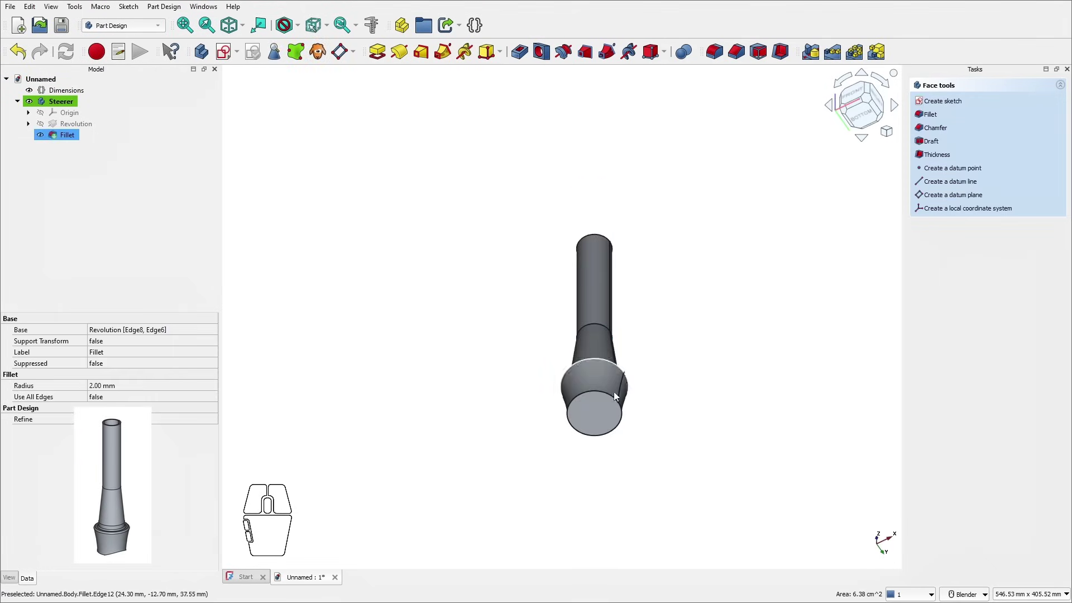
{"action": "left_click", "coordinate": [605, 417], "text": "ctrl"}
{"action": "middle_click_drag", "start_coordinate": [641, 306], "coordinate": [643, 387]}
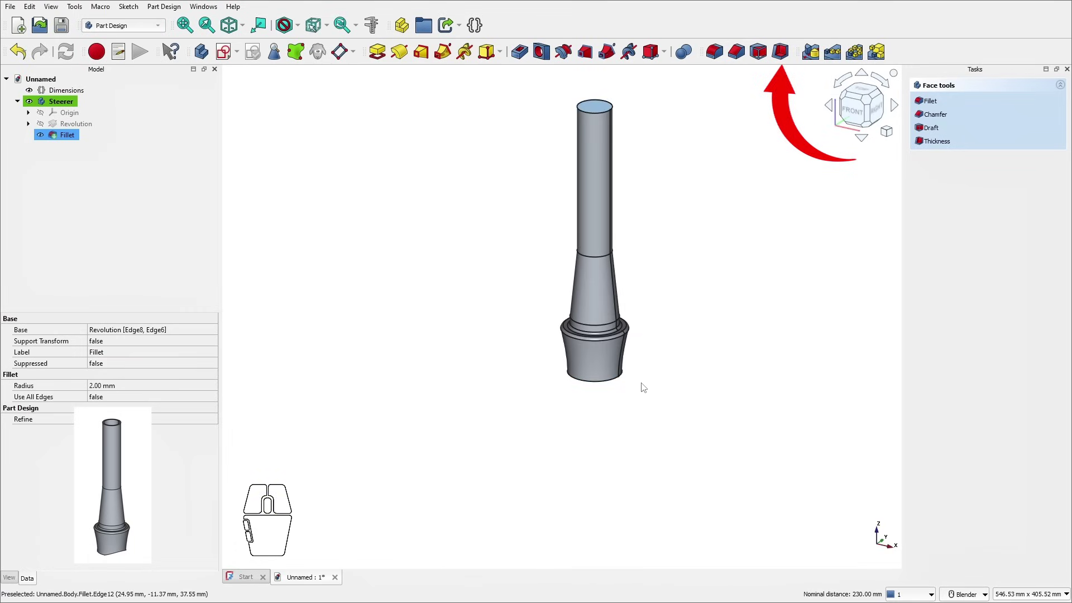
{"action": "left_click", "coordinate": [779, 52]}
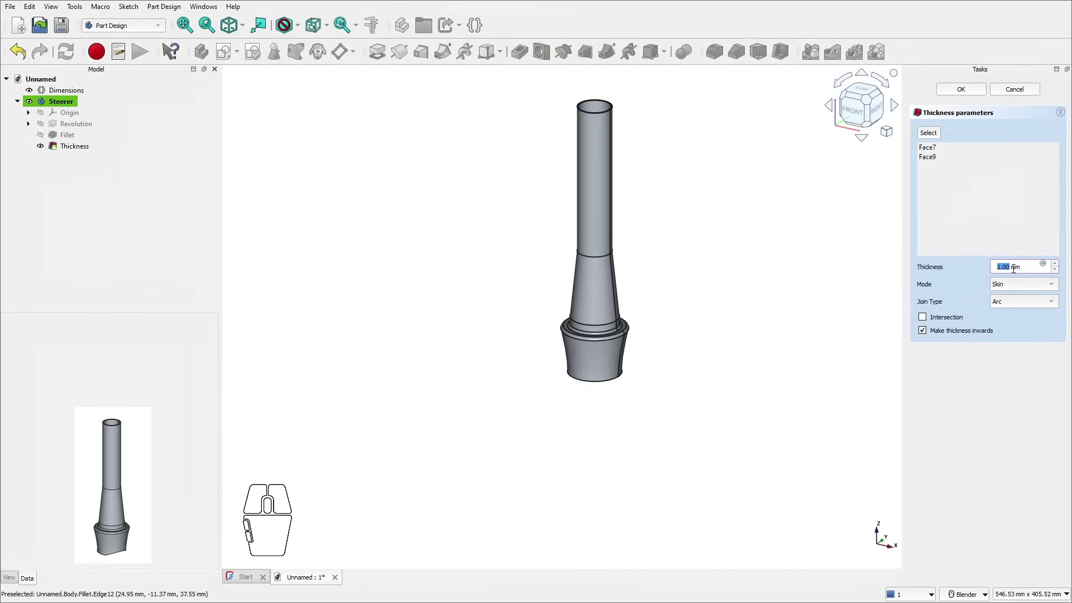
{"action": "type", "text": "2.2"}
{"action": "key", "text": "Return"}
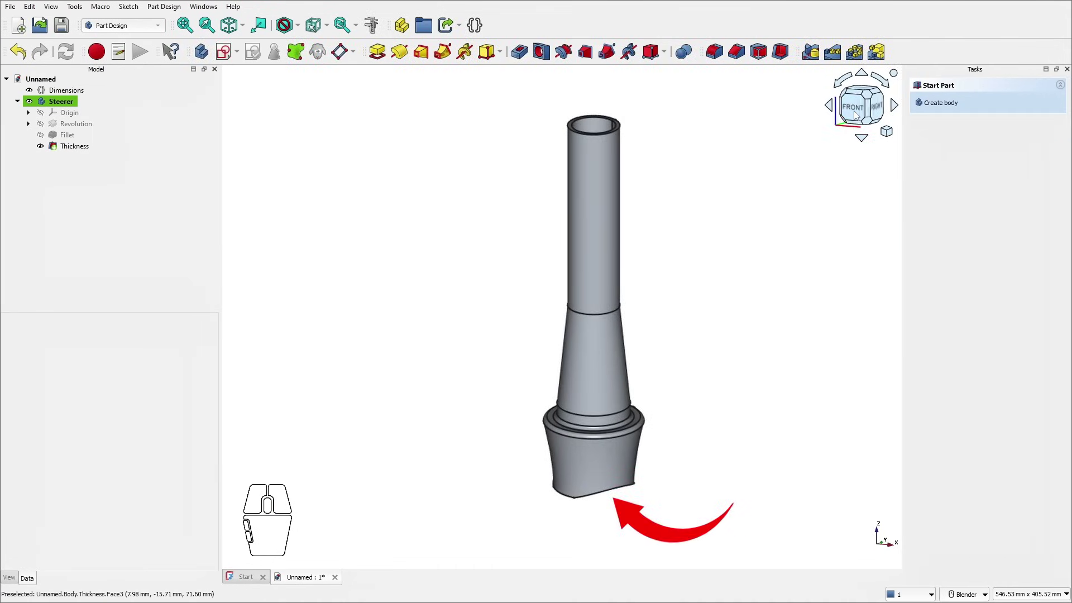
Step: View the steerer from the front and create a new sketch on the XZ-plane
{"action": "left_click", "coordinate": [856, 114]}
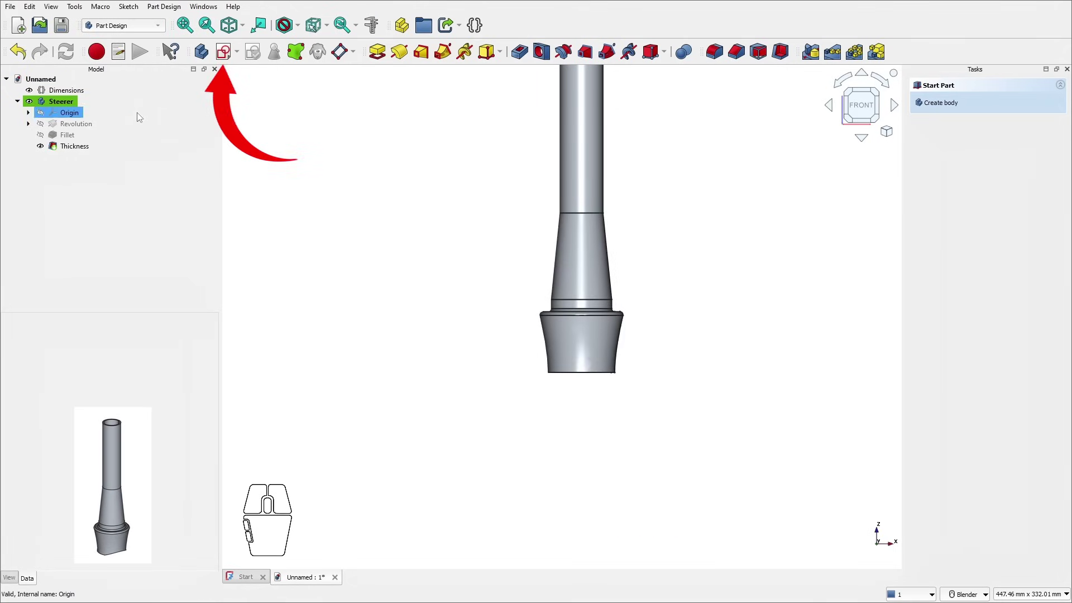
{"action": "left_click", "coordinate": [224, 51]}
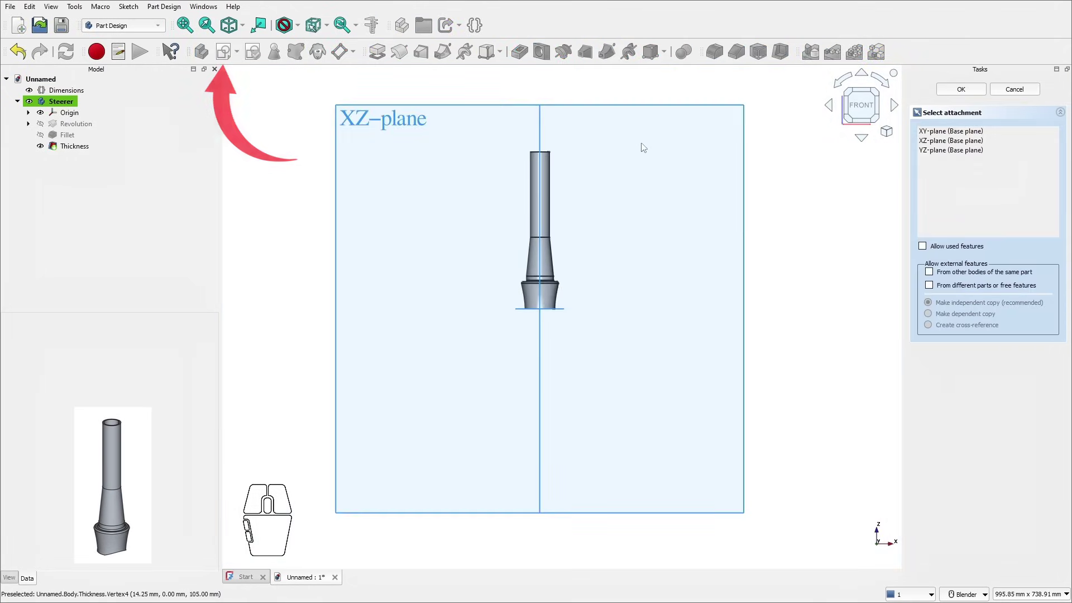
{"action": "left_click", "coordinate": [627, 115]}
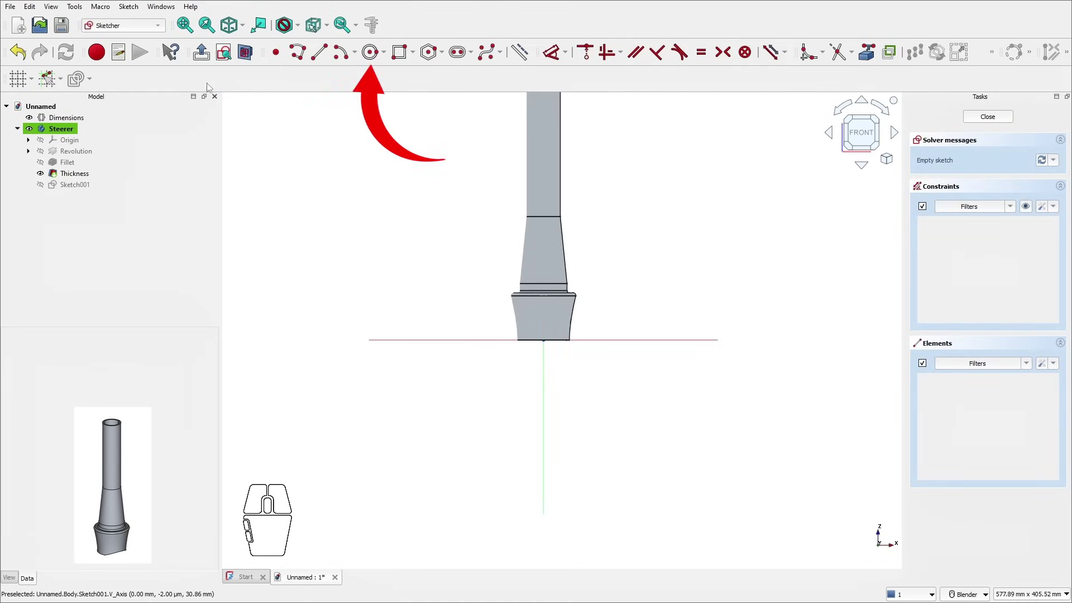
Step: Sketch a circle about 66 mm in diameter, centred on the vertical axis about 52 mm below the origin
{"action": "left_click", "coordinate": [370, 51]}
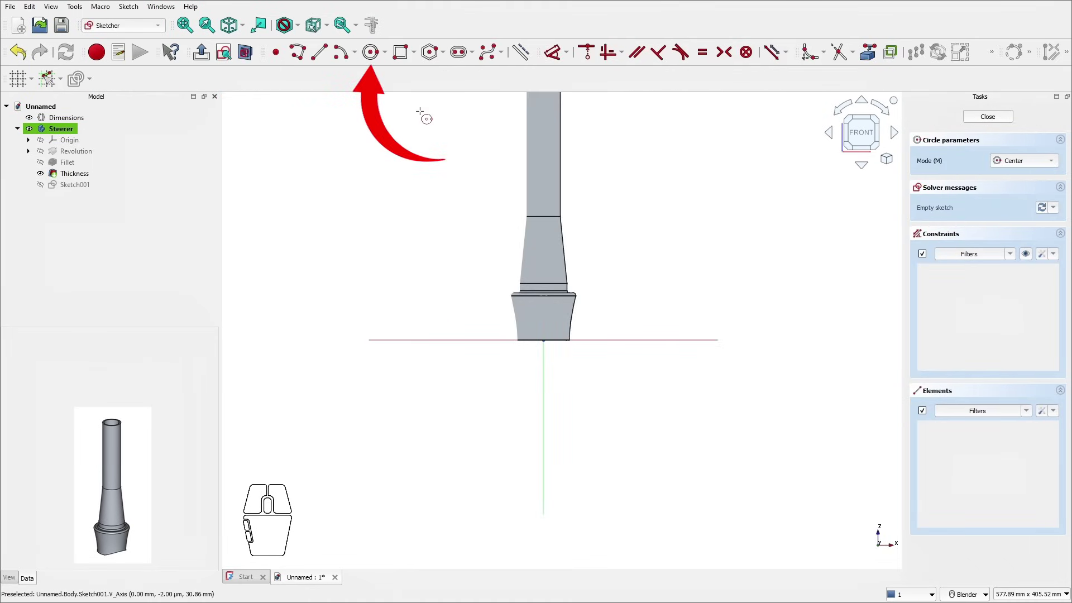
{"action": "left_click", "coordinate": [544, 400]}
{"action": "left_click", "coordinate": [544, 369]}
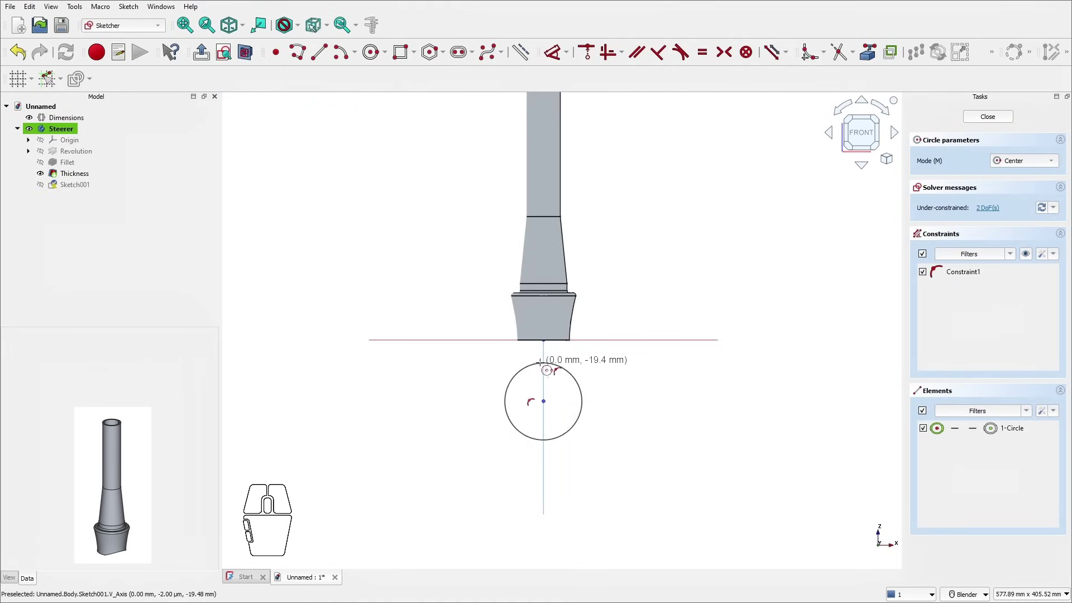
{"action": "scroll", "coordinate": [569, 371], "scroll_direction": "up", "scroll_amount": 1}
{"action": "key", "text": "Escape"}
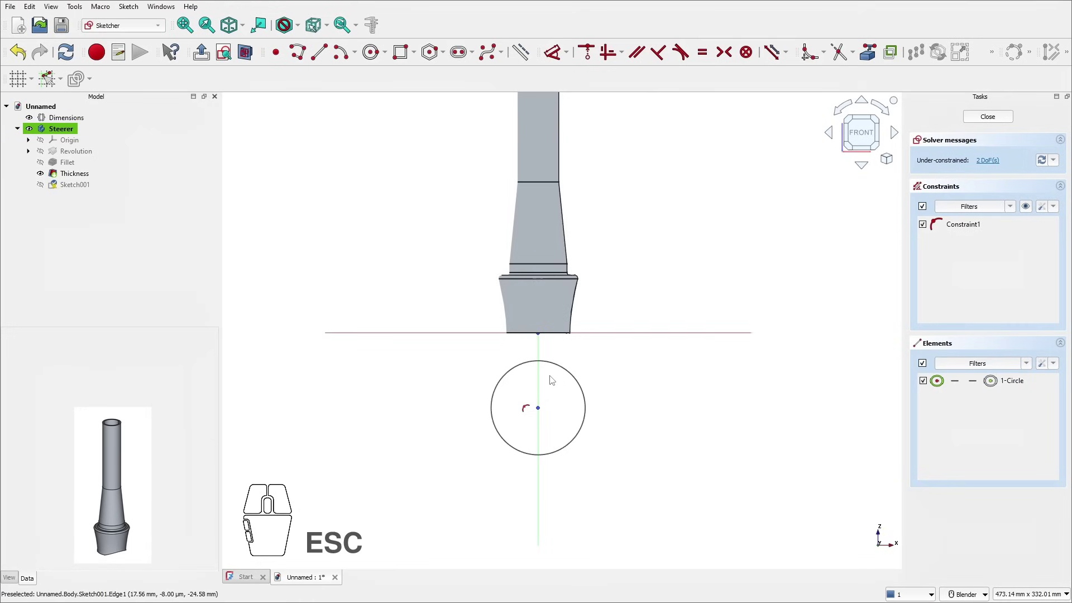
Step: Constrain the circle's centre to lie 32 mm below the horizontal axis
{"action": "key", "text": "d"}
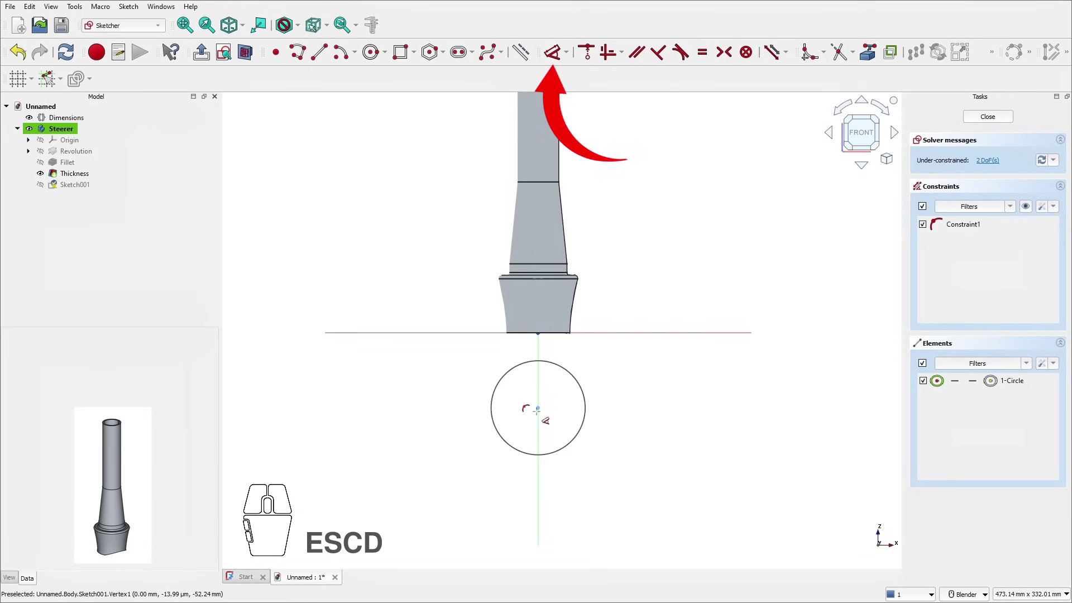
{"action": "left_click", "coordinate": [537, 408]}
{"action": "left_click", "coordinate": [430, 394]}
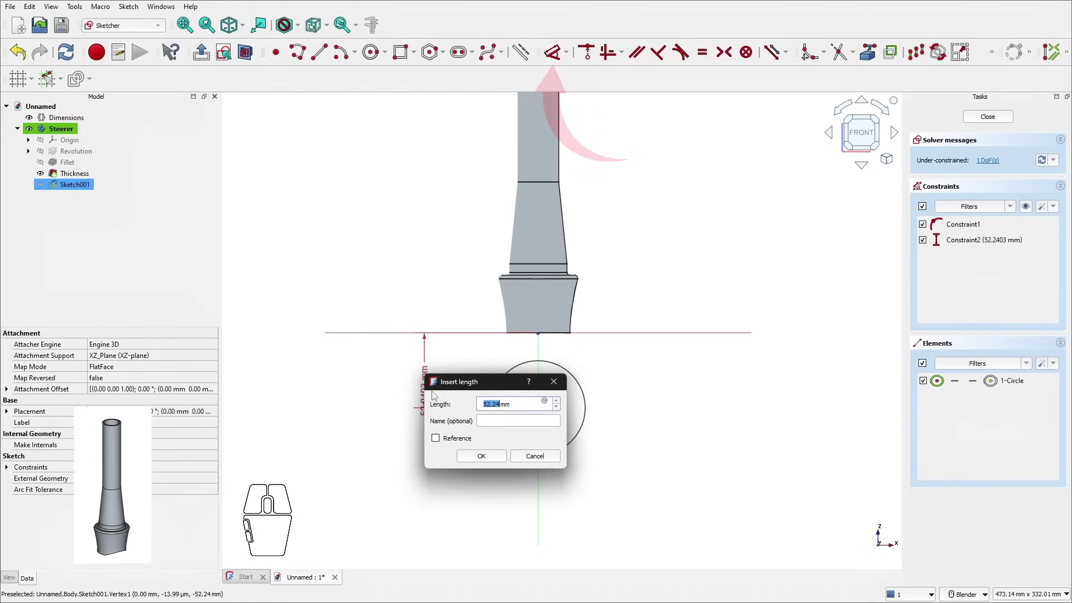
{"action": "type", "text": "38"}
{"action": "key", "text": "BackSpace"}
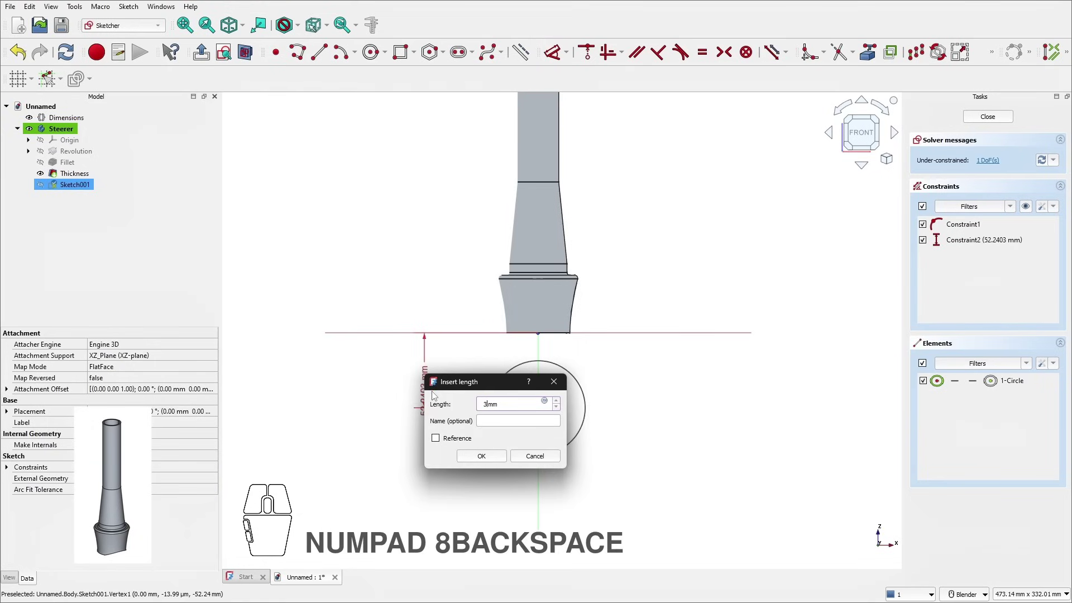
{"action": "type", "text": "2"}
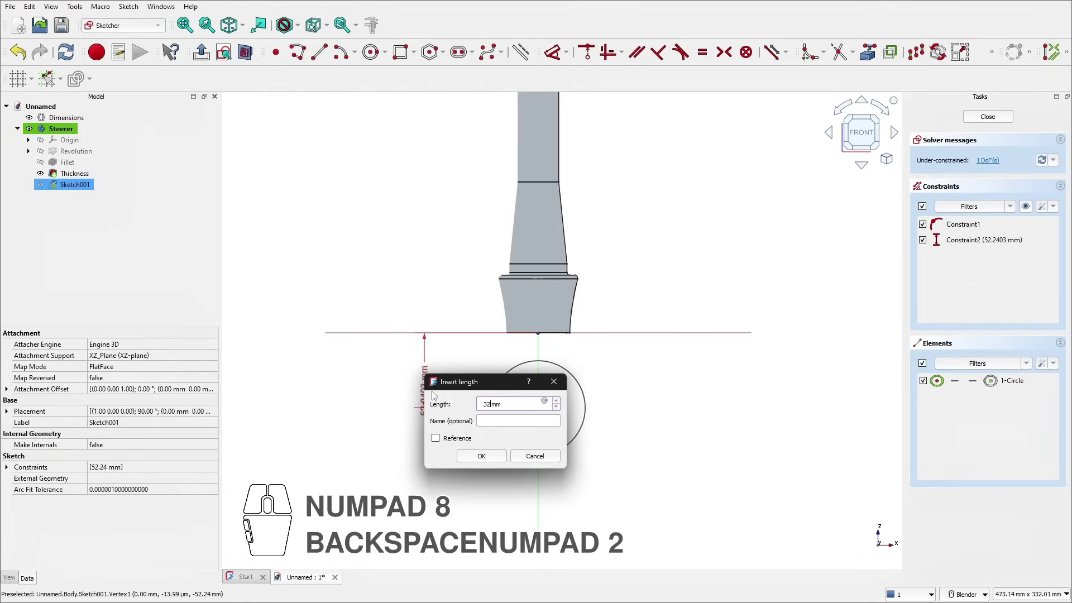
{"action": "key", "text": "Return"}
Step: Set the circle's diameter to 75 mm and close the sketch
{"action": "left_click", "coordinate": [555, 426]}
{"action": "left_click", "coordinate": [640, 430]}
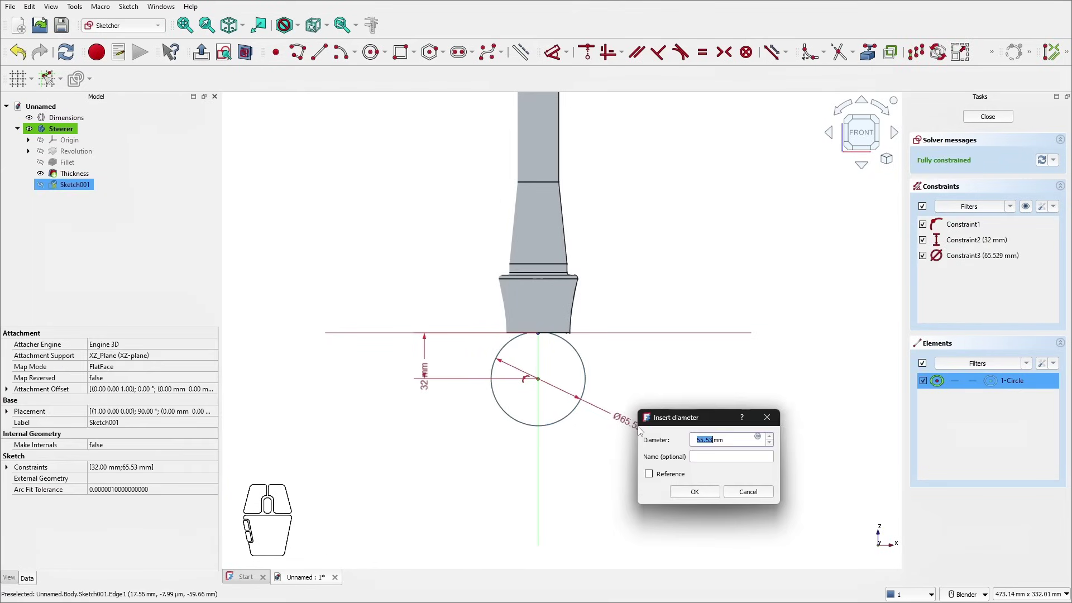
{"action": "type", "text": "75"}
{"action": "key", "text": "Return"}
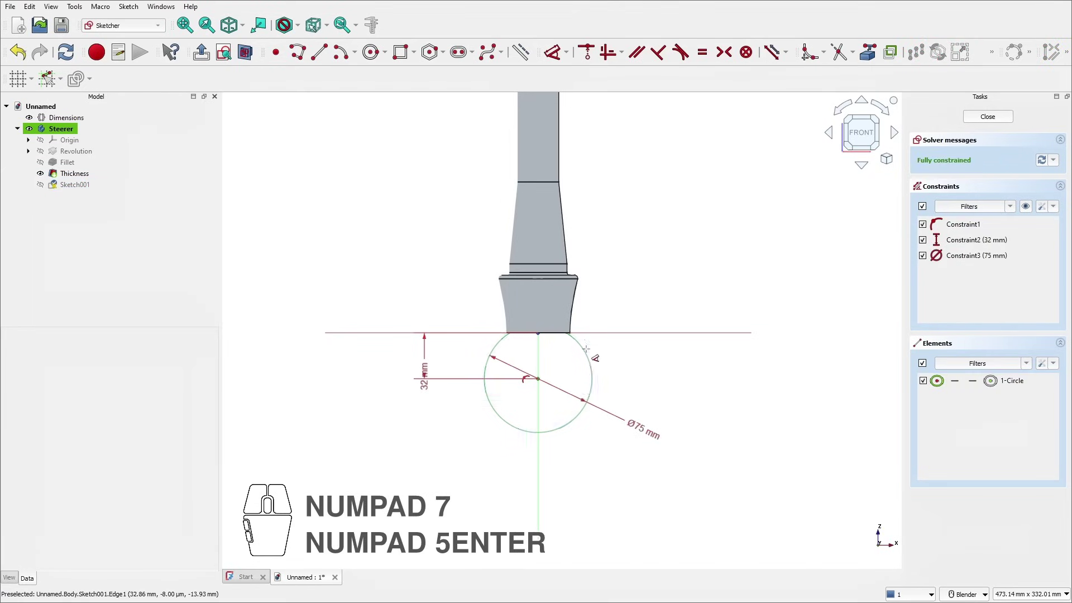
{"action": "scroll", "coordinate": [536, 346], "scroll_direction": "up", "scroll_amount": 3}
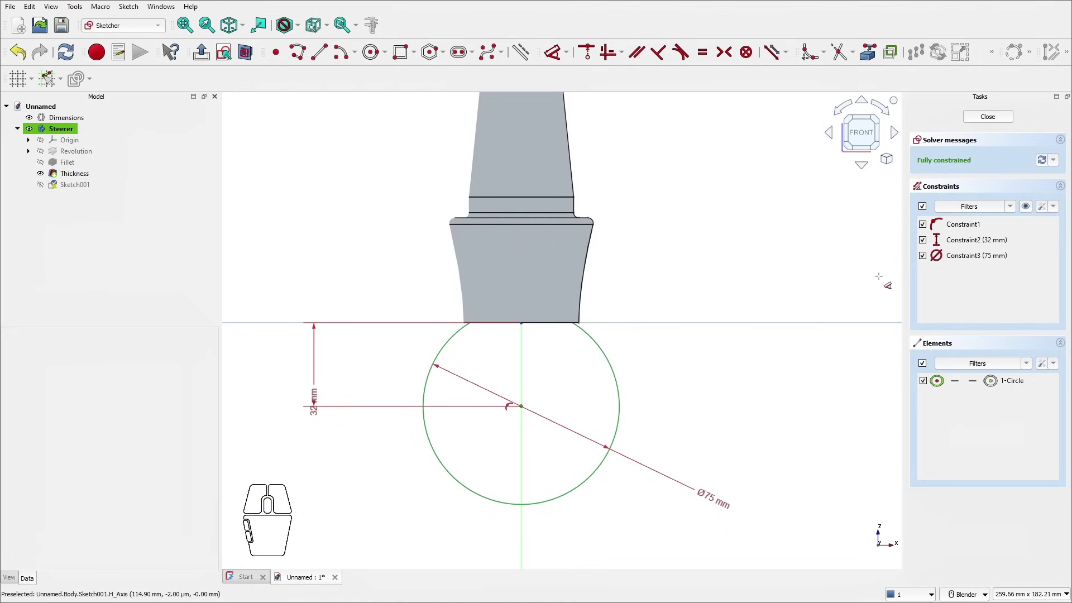
{"action": "left_click", "coordinate": [989, 116]}
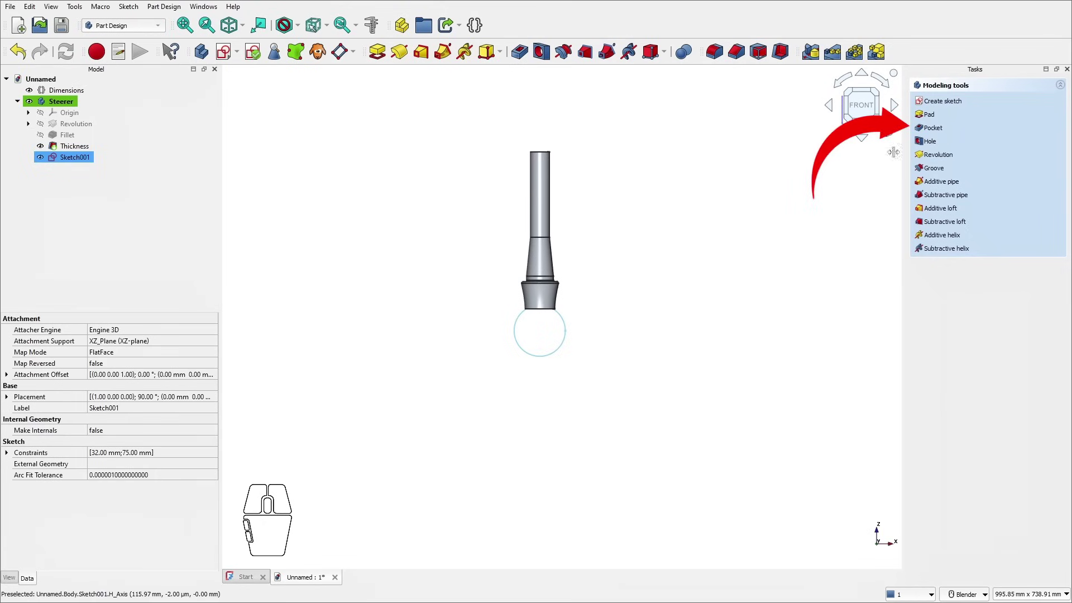
Step: Pocket the circle sketch through all, symmetric to its plane, to cut a curved notch in the steerer's lower end
{"action": "middle_click_drag", "start_coordinate": [574, 269], "coordinate": [698, 333]}
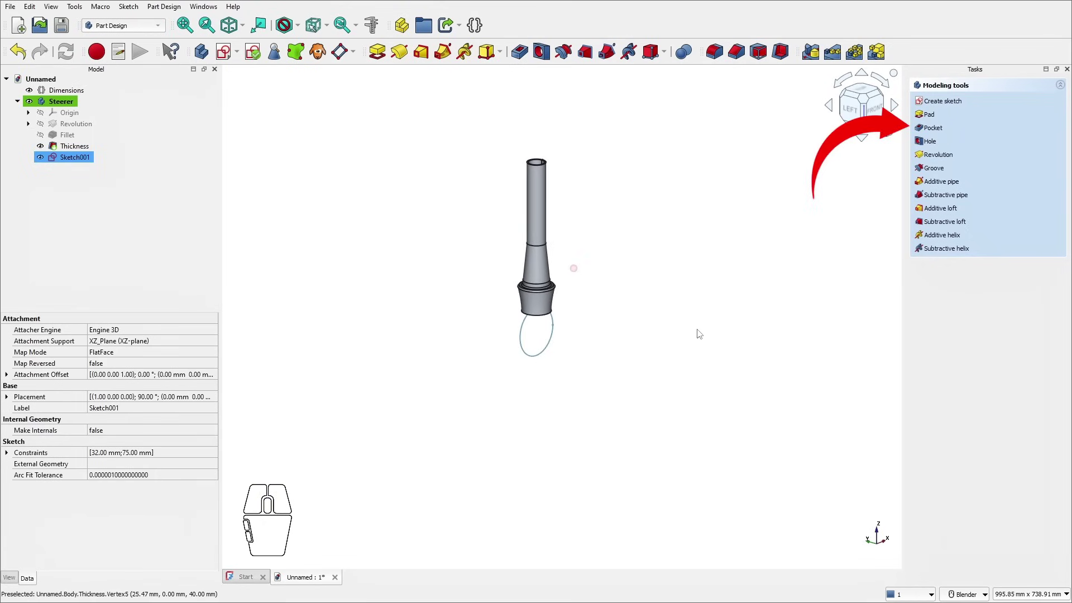
{"action": "left_click", "coordinate": [942, 129]}
{"action": "left_click", "coordinate": [1005, 134]}
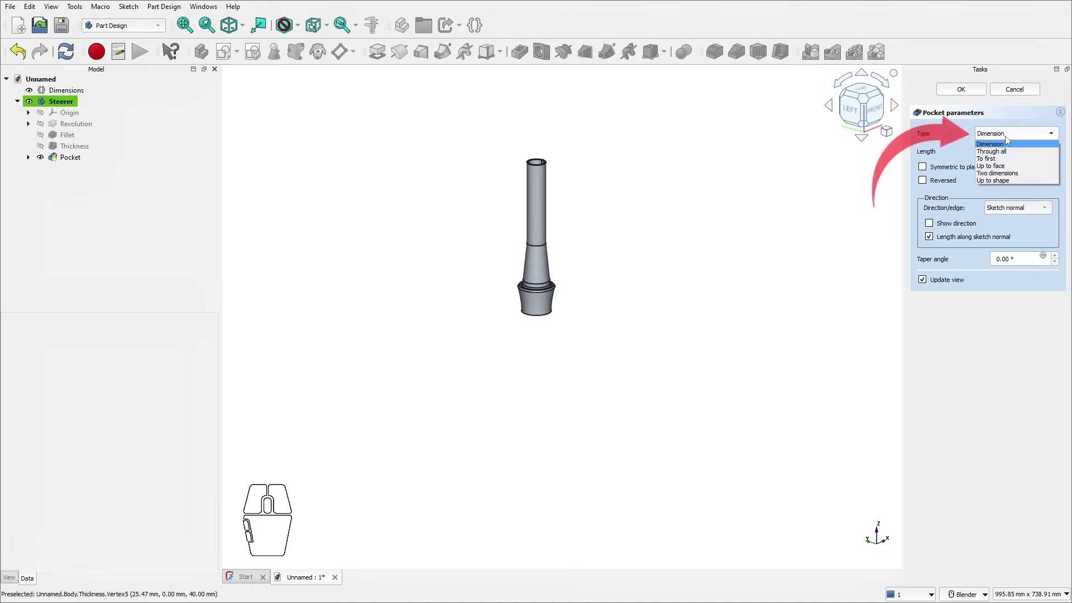
{"action": "left_click", "coordinate": [1004, 134]}
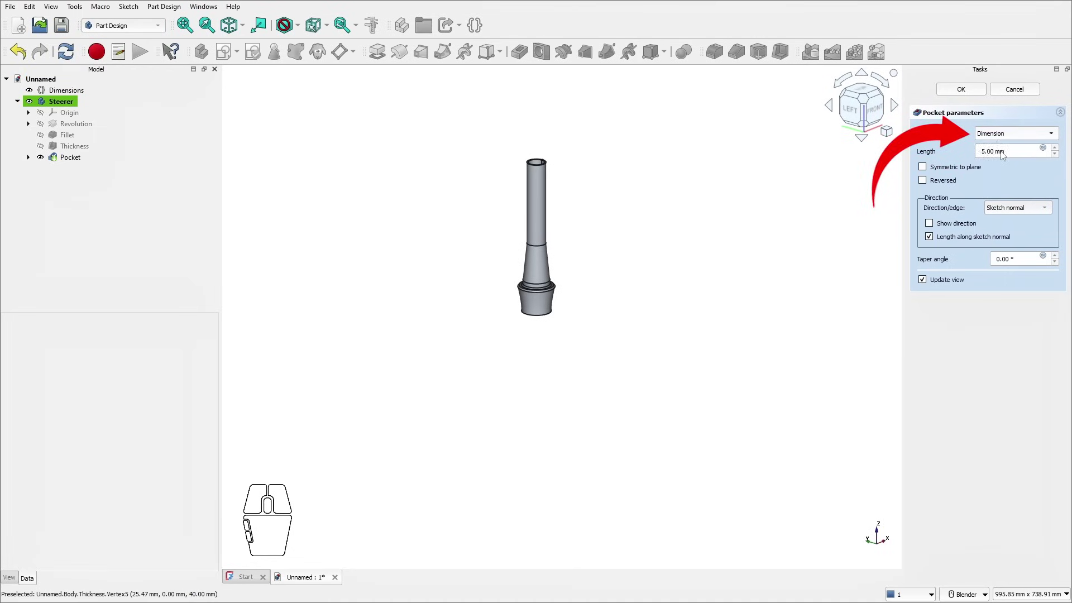
{"action": "left_click", "coordinate": [942, 167]}
{"action": "scroll", "coordinate": [567, 311], "scroll_direction": "up", "scroll_amount": 3}
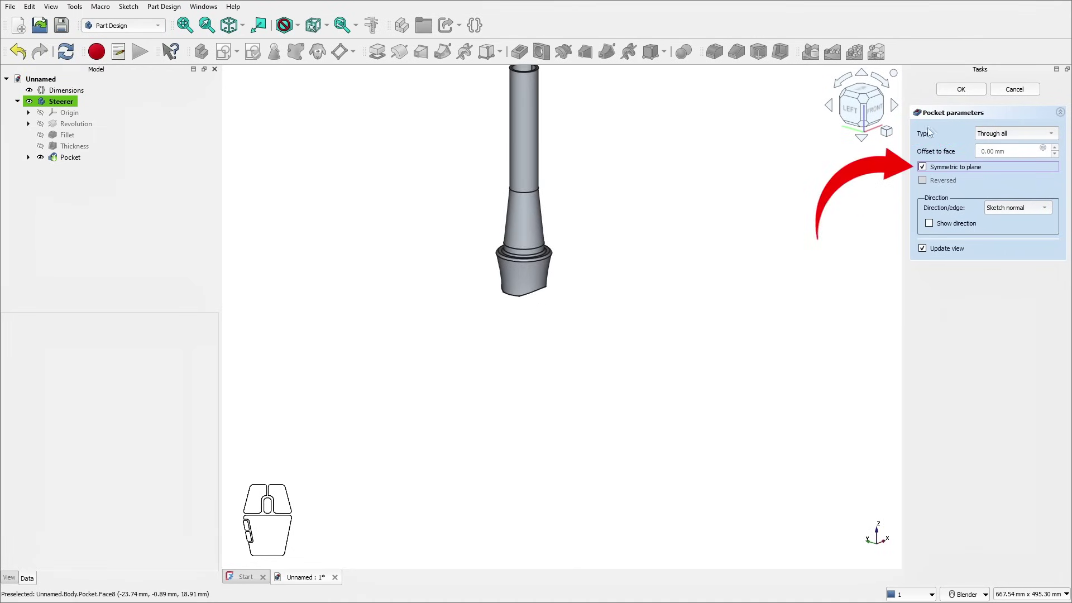
{"action": "middle_click_drag", "start_coordinate": [518, 269], "coordinate": [648, 220]}
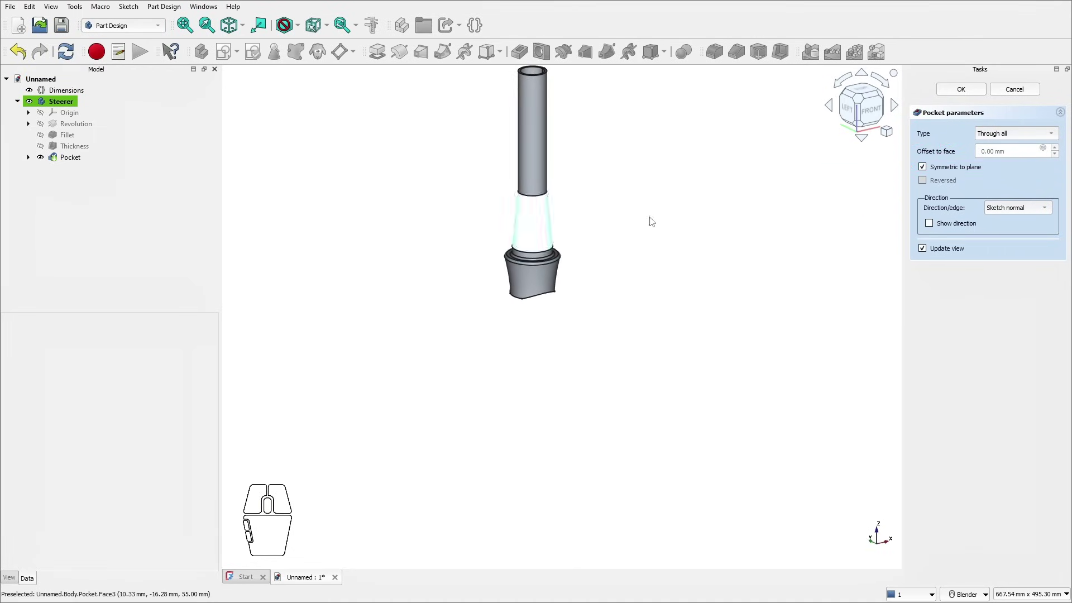
{"action": "left_click", "coordinate": [958, 91]}
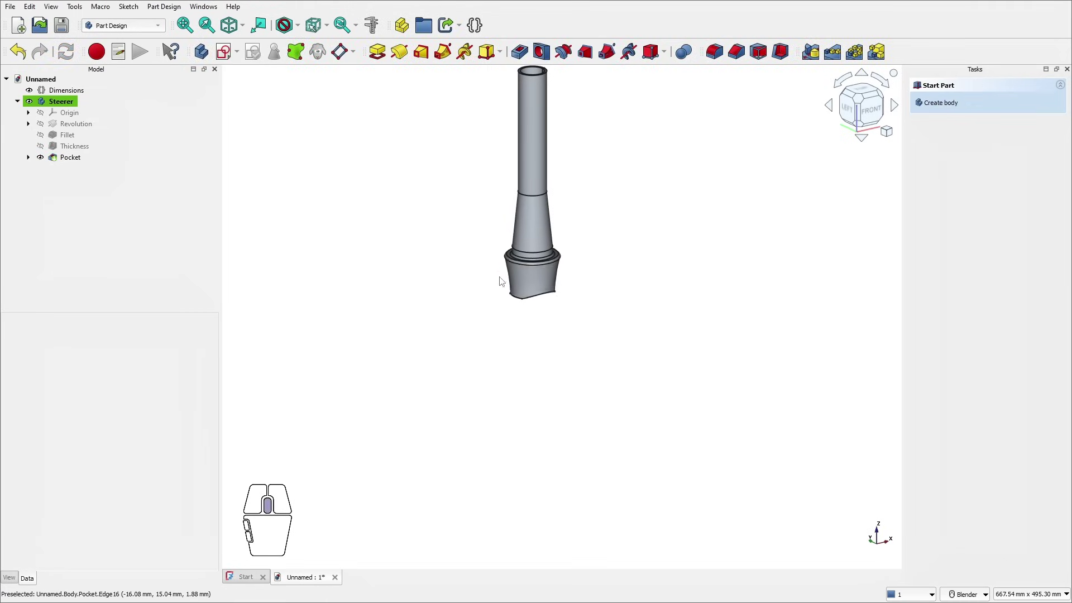
Step: Inspect the notched steerer and collapse the Steerer body in the model tree
{"action": "middle_click_drag", "start_coordinate": [504, 283], "coordinate": [539, 256]}
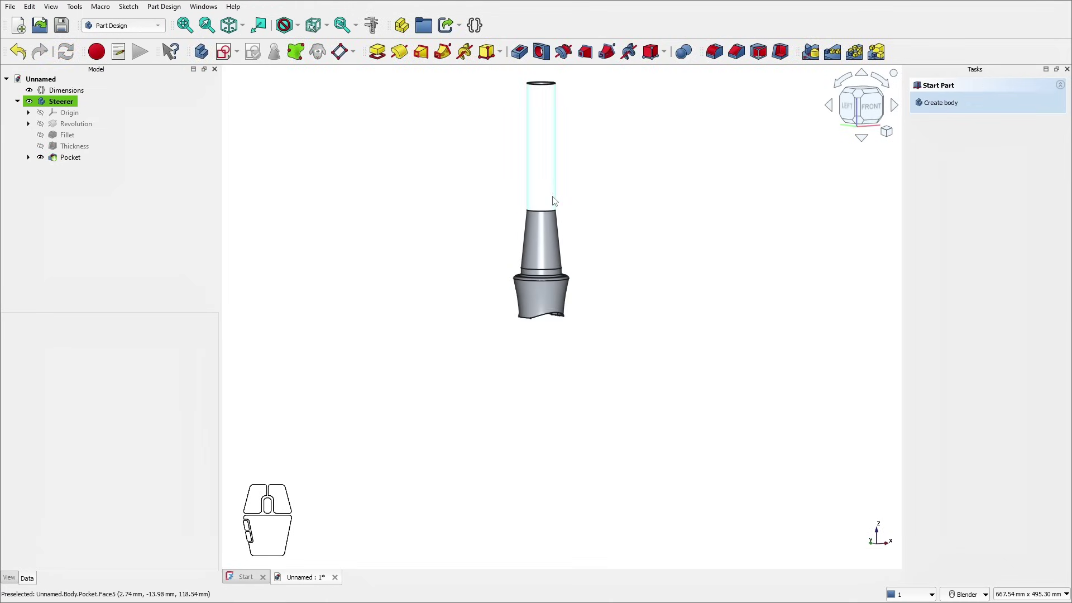
{"action": "right_click", "coordinate": [551, 197]}
{"action": "right_click_drag", "start_coordinate": [552, 197], "coordinate": [642, 268]}
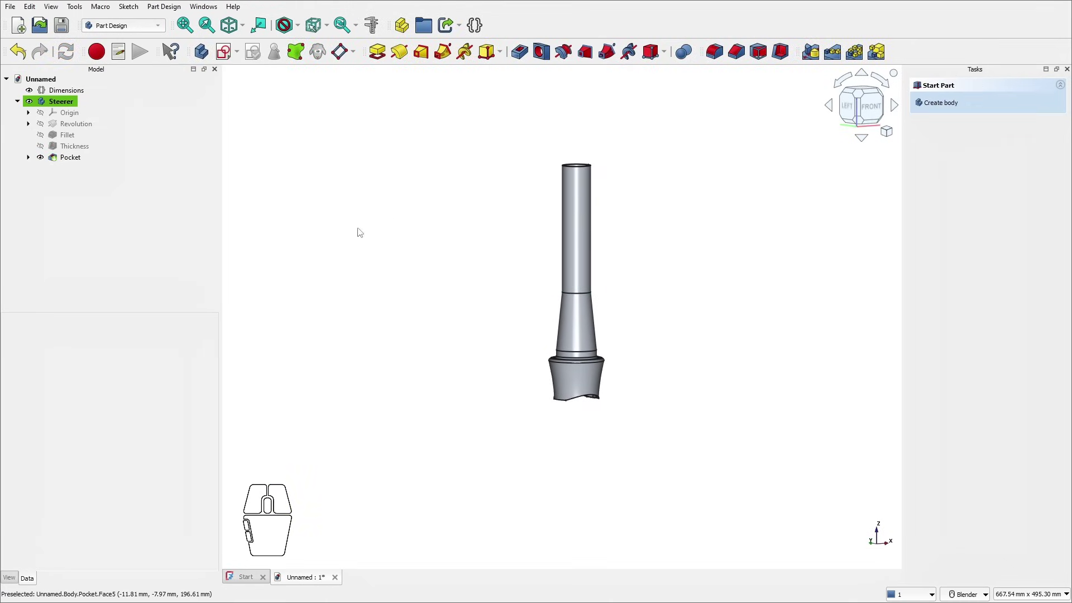
{"action": "left_click", "coordinate": [37, 125]}
{"action": "left_click", "coordinate": [17, 101]}
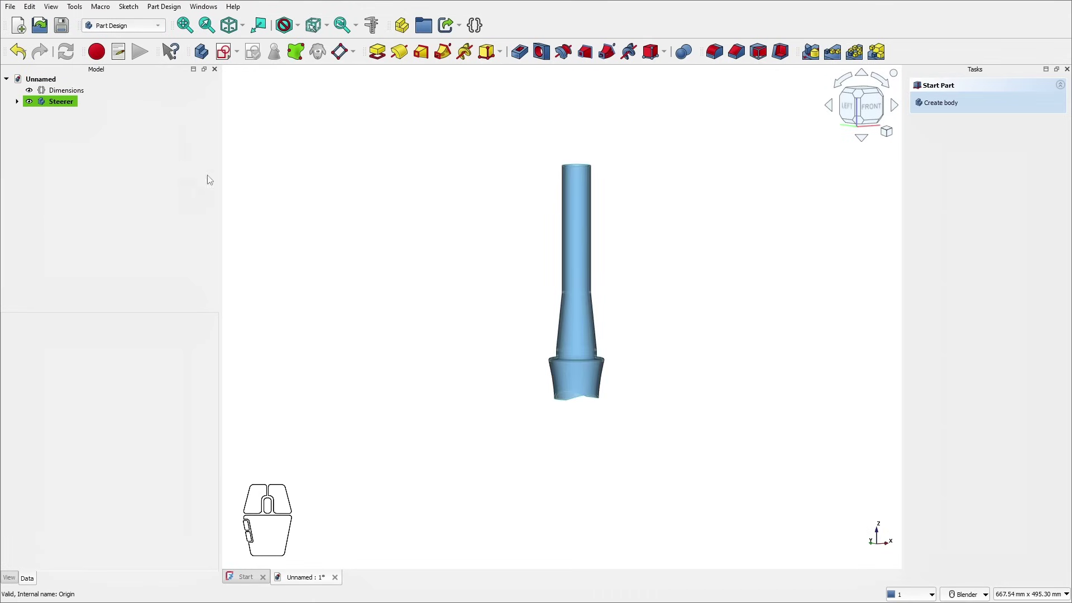
{"action": "left_click", "coordinate": [114, 172]}
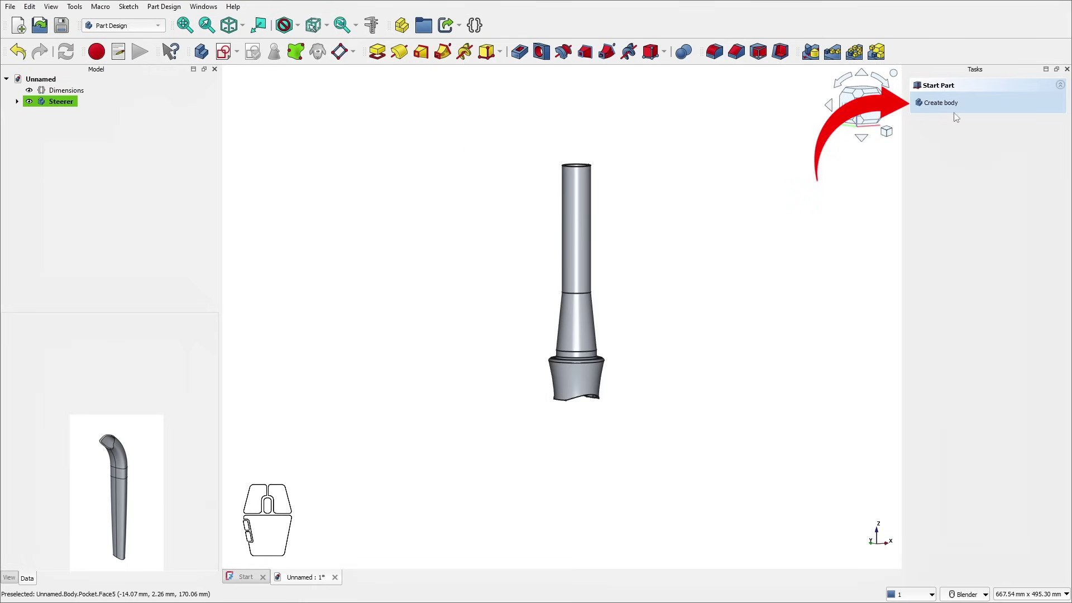
Step: Create a new body and rename it Leg
{"action": "left_click", "coordinate": [941, 103]}
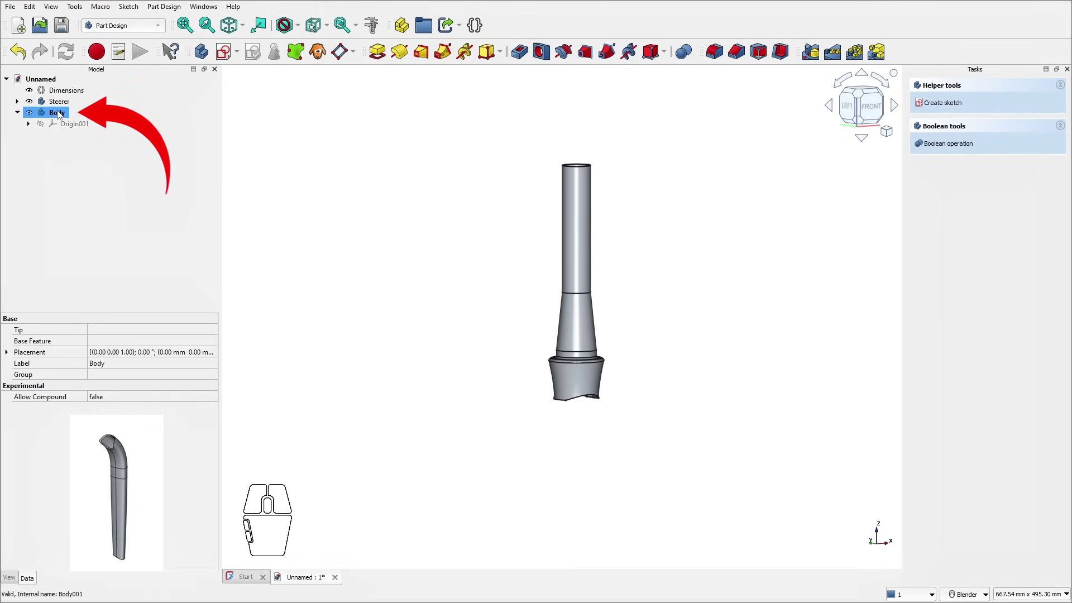
{"action": "key", "text": "F2"}
{"action": "type", "text": "Leg"}
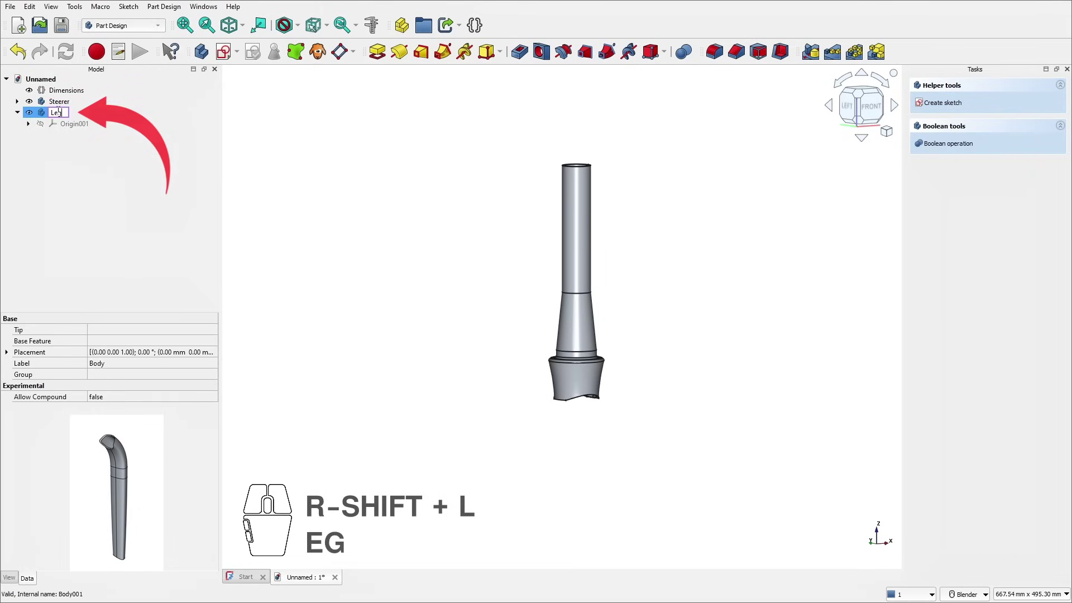
{"action": "key", "text": "Return"}
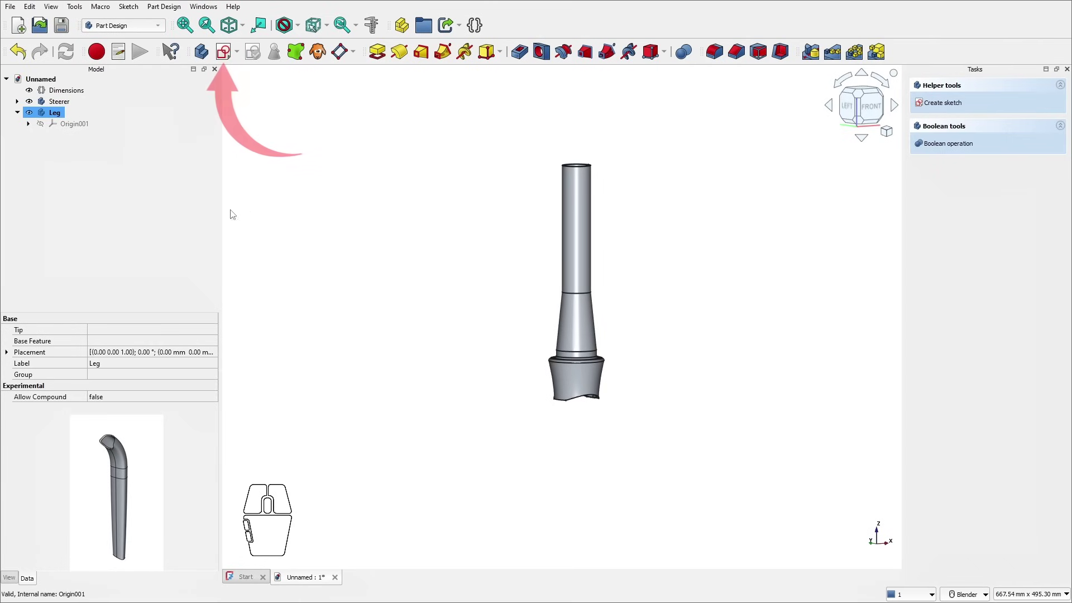
Step: Create a sketch on the Leg body's XZ-plane and turn on the section view of the steerer
{"action": "left_click", "coordinate": [226, 53]}
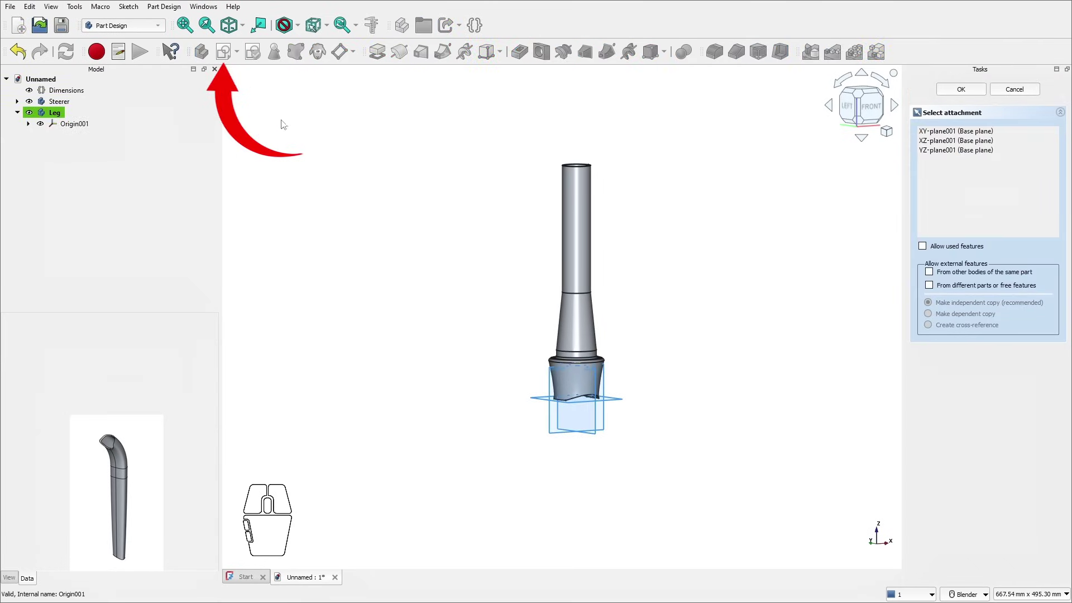
{"action": "scroll", "coordinate": [605, 435], "scroll_direction": "up", "scroll_amount": 2}
{"action": "left_click", "coordinate": [604, 423]}
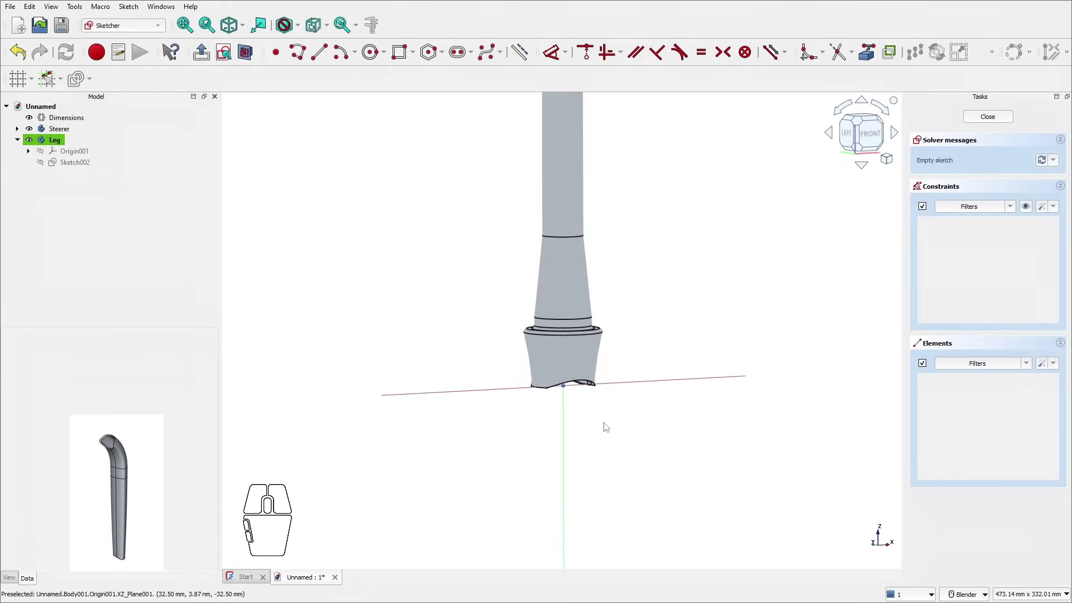
{"action": "scroll", "coordinate": [707, 420], "scroll_direction": "down", "scroll_amount": 5}
{"action": "scroll", "coordinate": [736, 492], "scroll_direction": "up", "scroll_amount": 4}
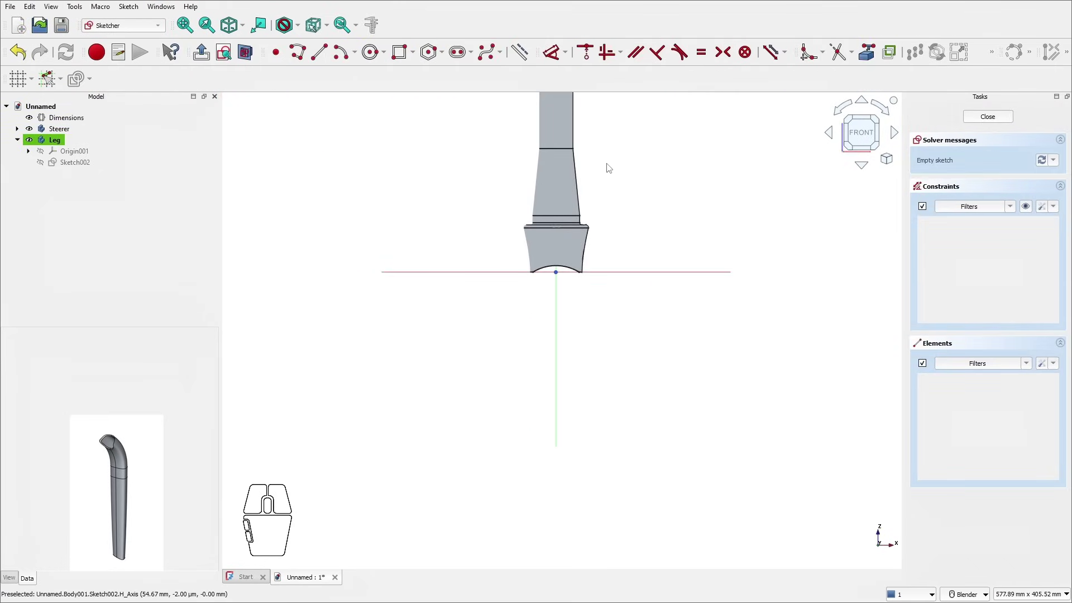
{"action": "scroll", "coordinate": [606, 167], "scroll_direction": "down", "scroll_amount": 1}
{"action": "right_click_drag", "start_coordinate": [621, 168], "coordinate": [608, 278]}
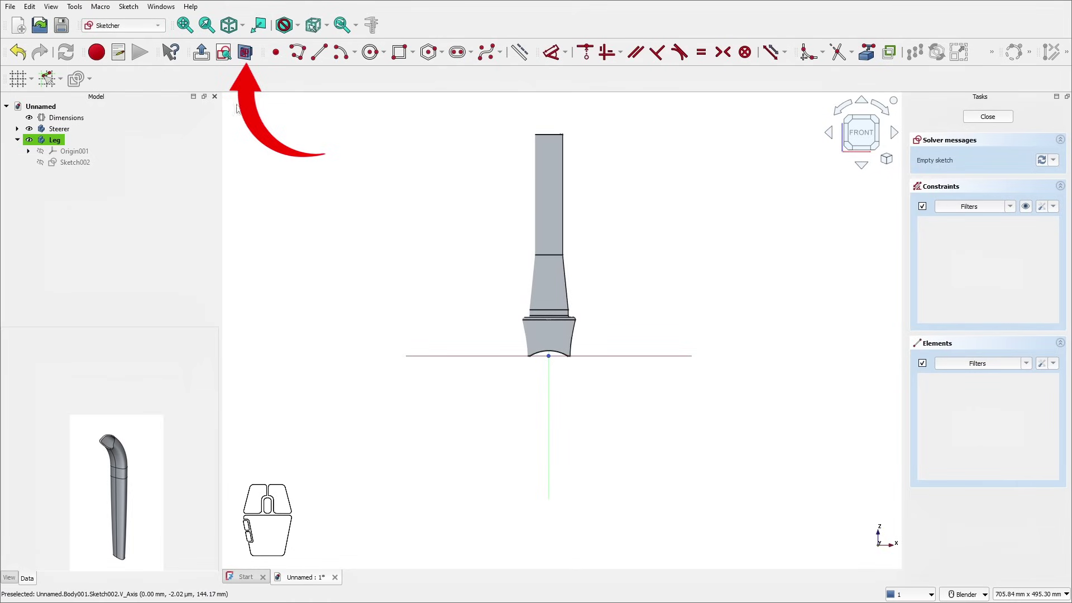
{"action": "left_click", "coordinate": [243, 54]}
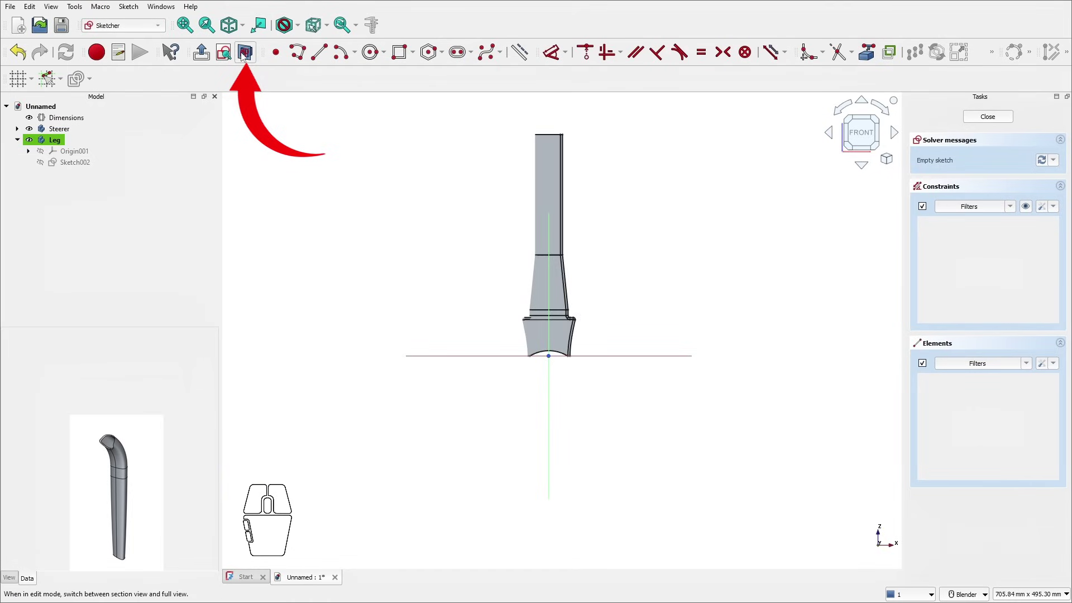
Step: Draw a vertical line below the steerer, about 55 mm to the right of the vertical axis
{"action": "scroll", "coordinate": [594, 413], "scroll_direction": "up", "scroll_amount": 1}
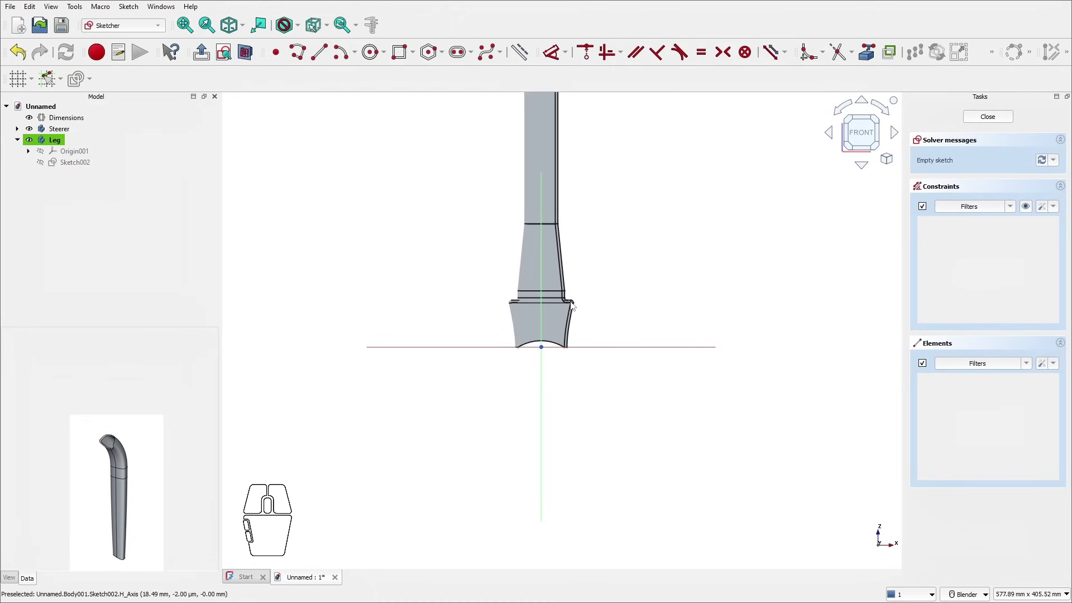
{"action": "scroll", "coordinate": [567, 380], "scroll_direction": "up", "scroll_amount": 1}
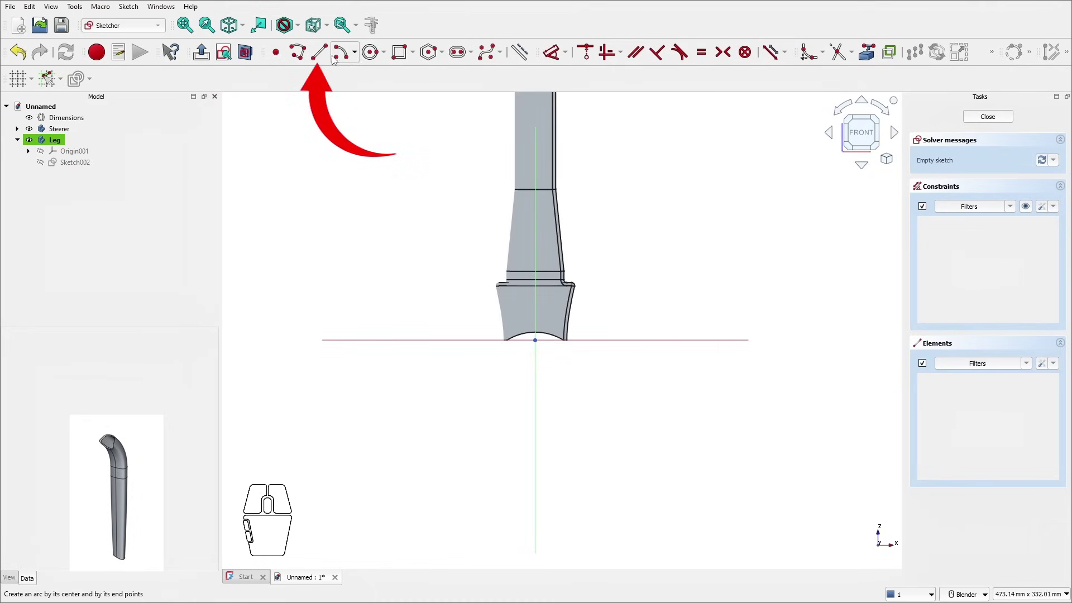
{"action": "scroll", "coordinate": [501, 317], "scroll_direction": "down", "scroll_amount": 2}
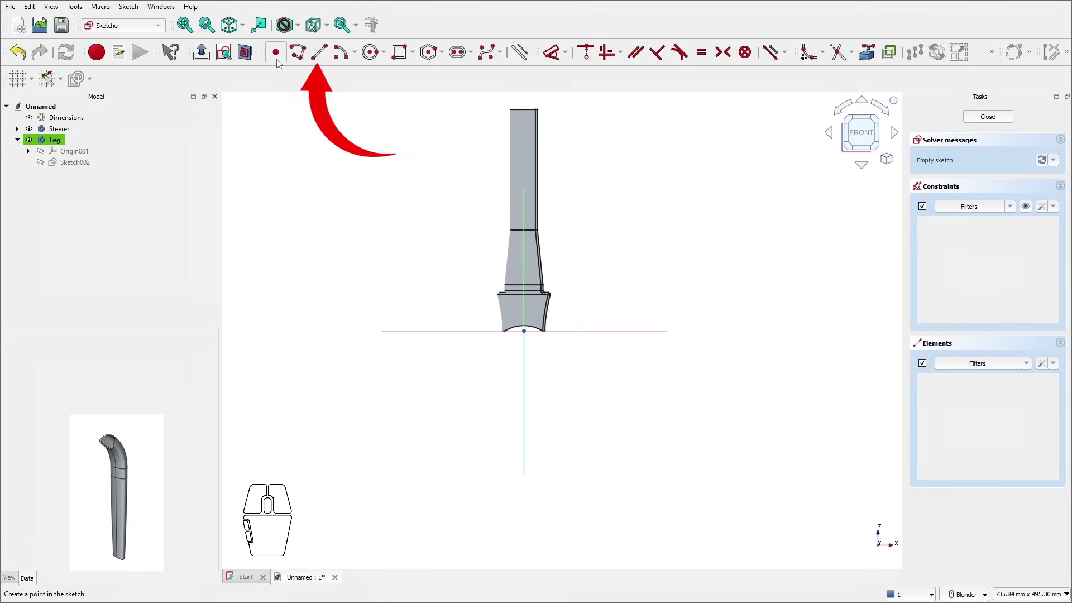
{"action": "left_click", "coordinate": [319, 52]}
{"action": "left_click", "coordinate": [576, 554]}
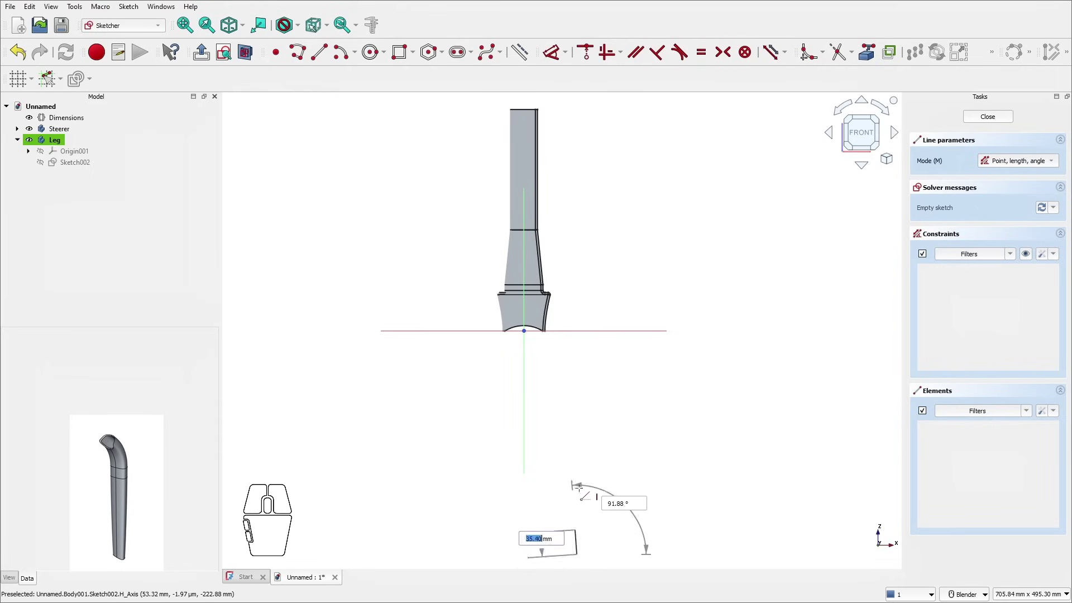
{"action": "left_click", "coordinate": [576, 384]}
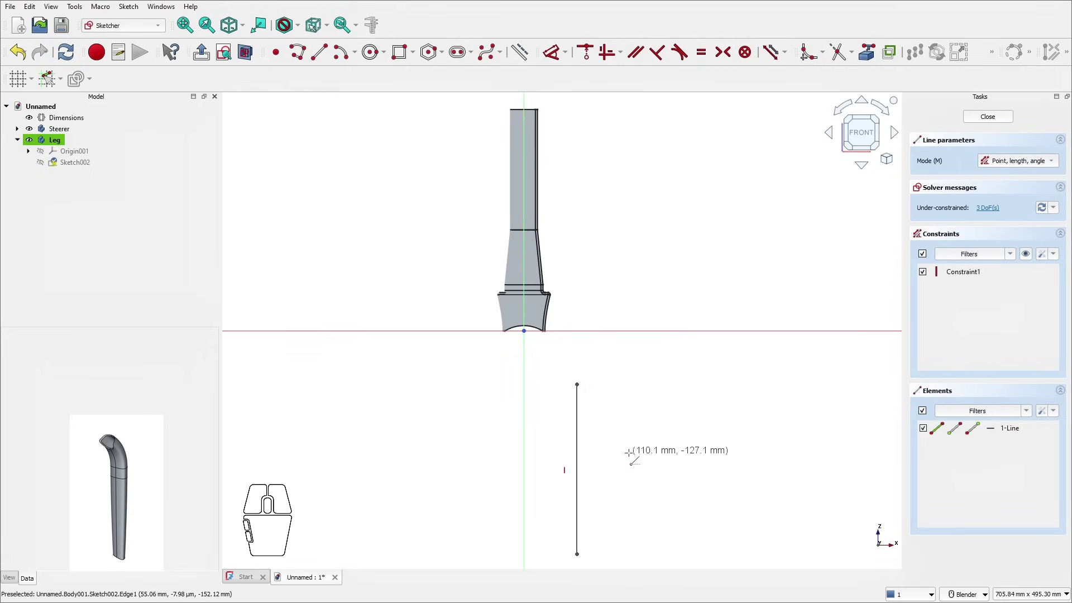
Step: Dimension the vertical line's lower end from the horizontal axis, linking the length to the Base_Leg_length variable
{"action": "left_click", "coordinate": [552, 52]}
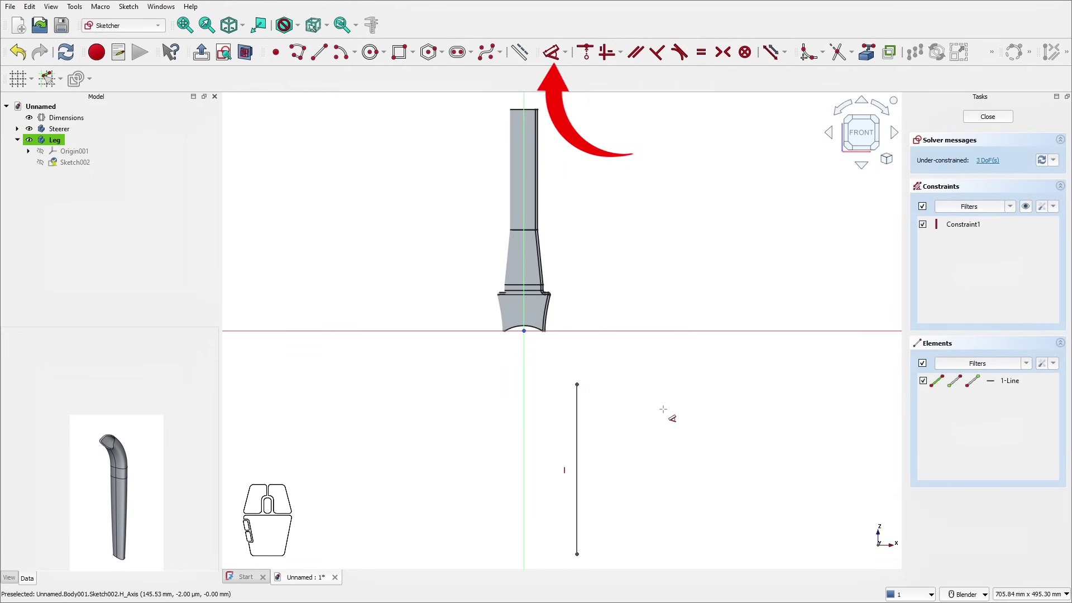
{"action": "scroll", "coordinate": [670, 414], "scroll_direction": "down", "scroll_amount": 1}
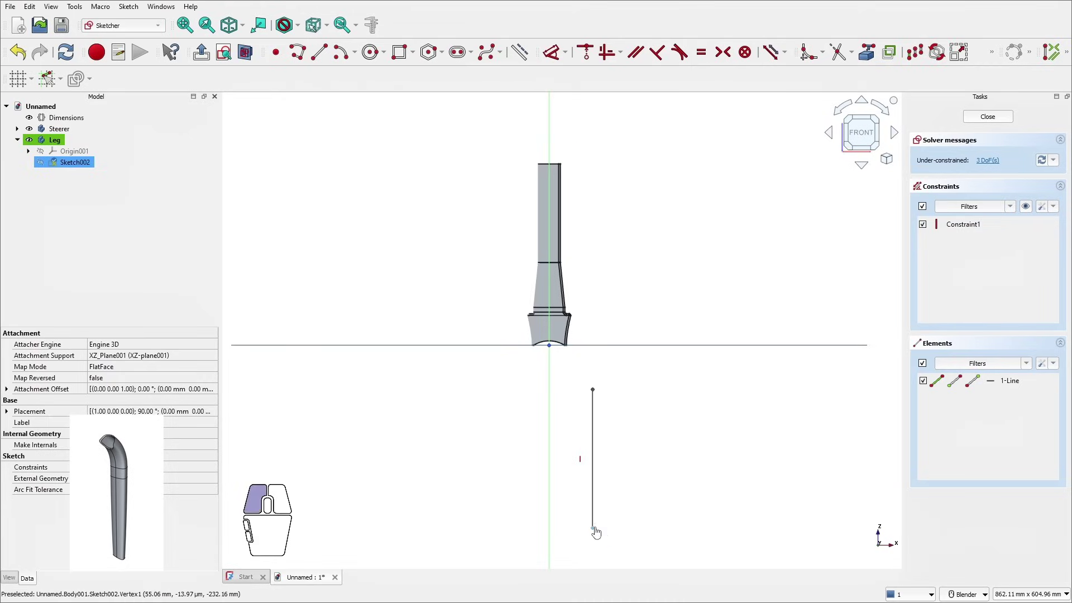
{"action": "left_click", "coordinate": [593, 516]}
{"action": "left_click", "coordinate": [665, 466]}
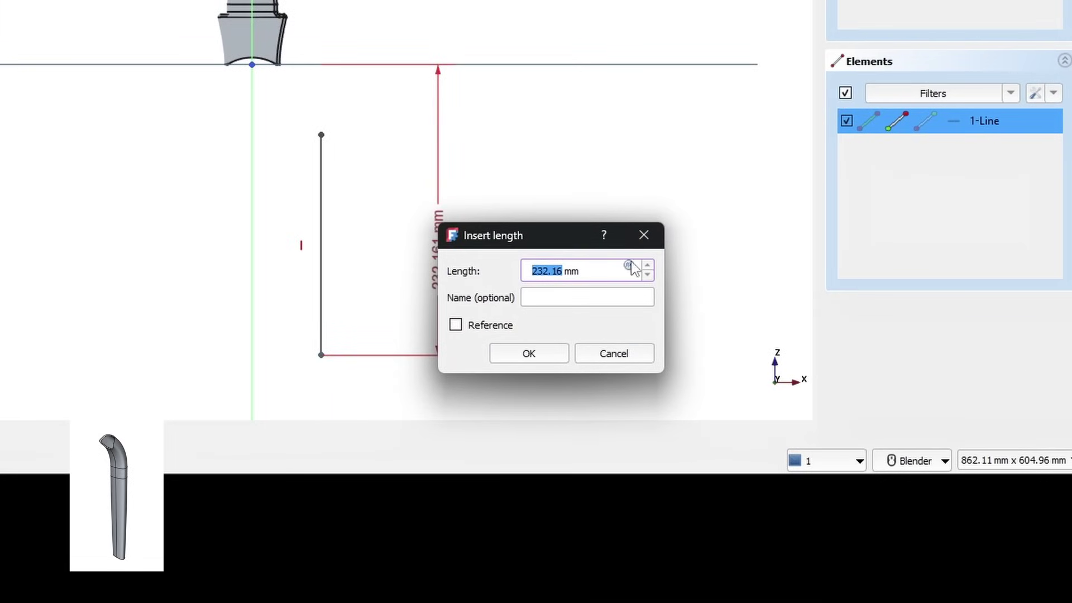
{"action": "left_click", "coordinate": [629, 267]}
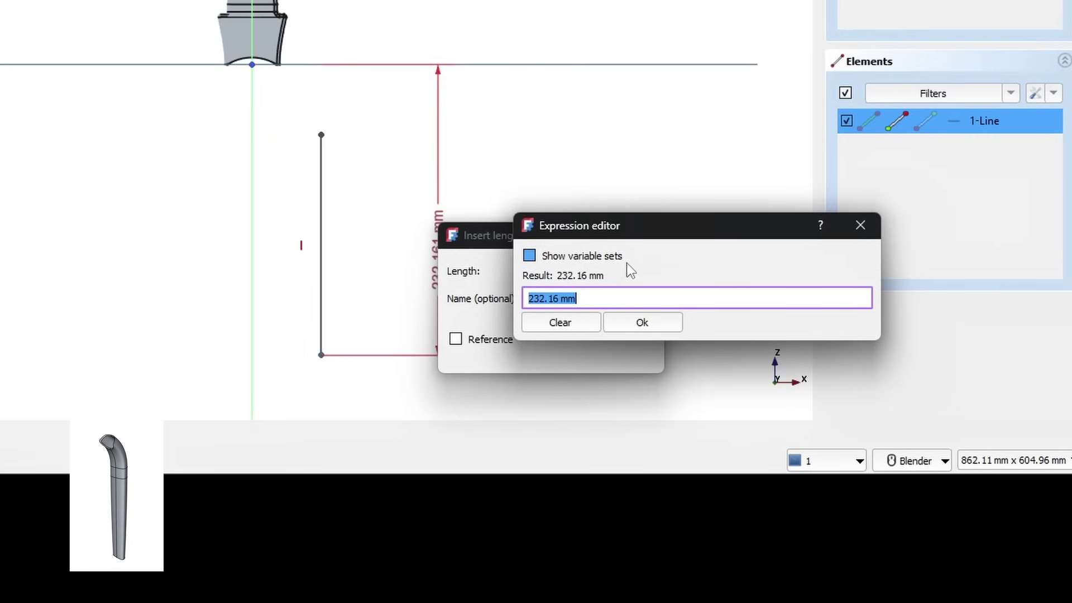
{"action": "type", "text": "v"}
{"action": "key", "text": "Down"}
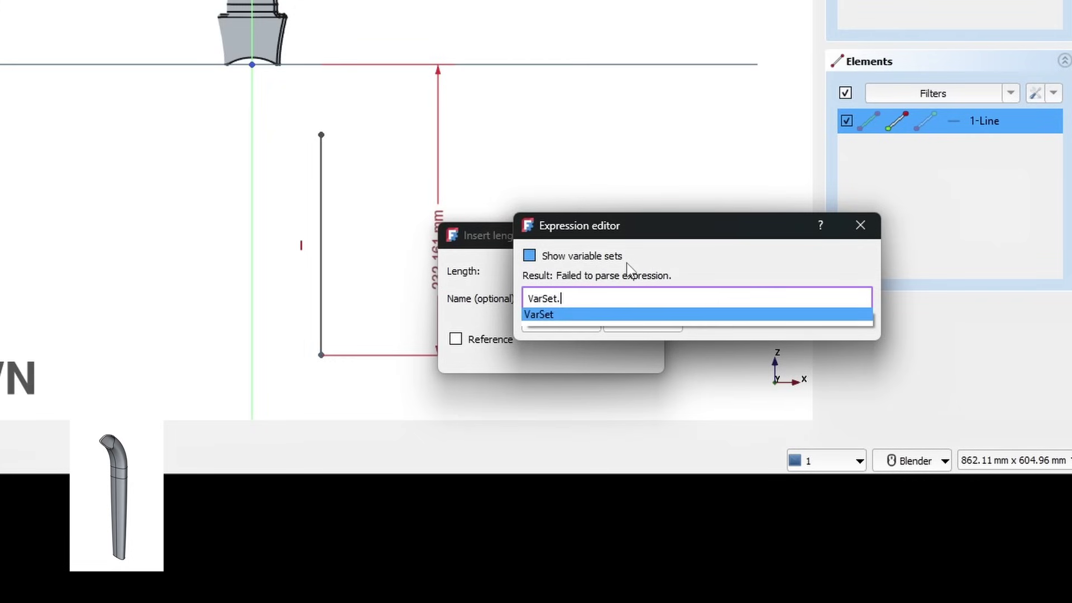
{"action": "type", "text": "le"}
{"action": "key", "text": "Down"}
{"action": "key", "text": "Down"}
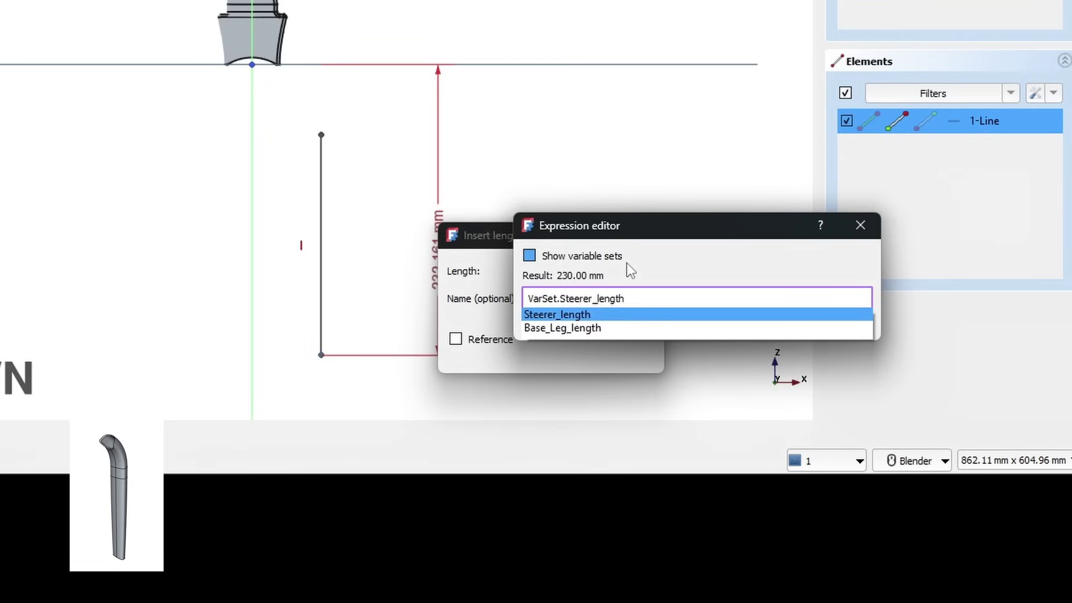
{"action": "key", "text": "Return"}
{"action": "key", "text": "Return"}
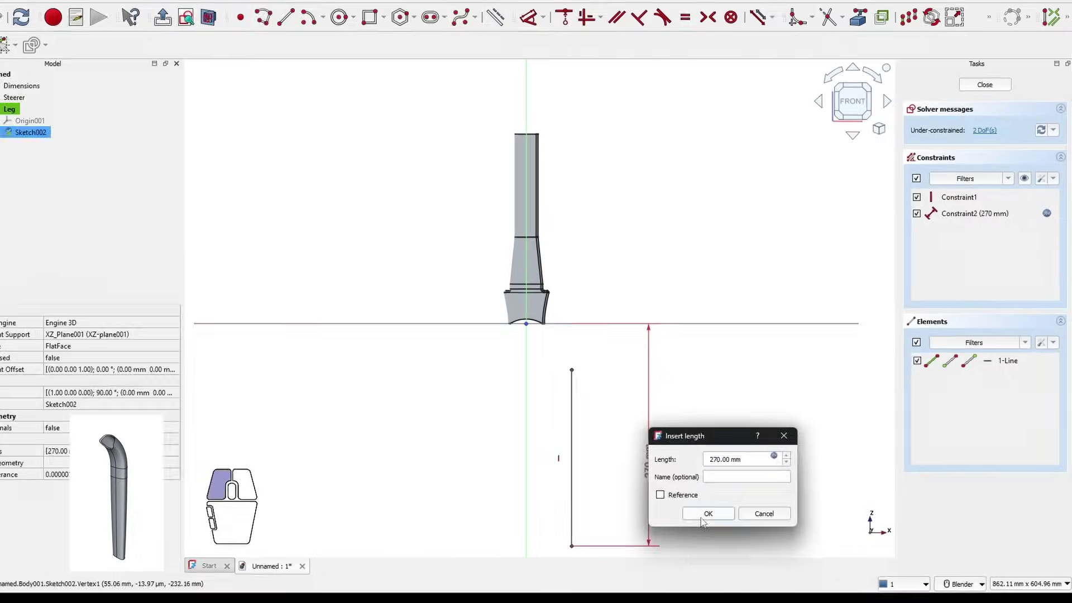
{"action": "key", "text": "Return"}
Step: Set the distance between the vertical axis and the vertical line to 58 mm
{"action": "left_click", "coordinate": [548, 521]}
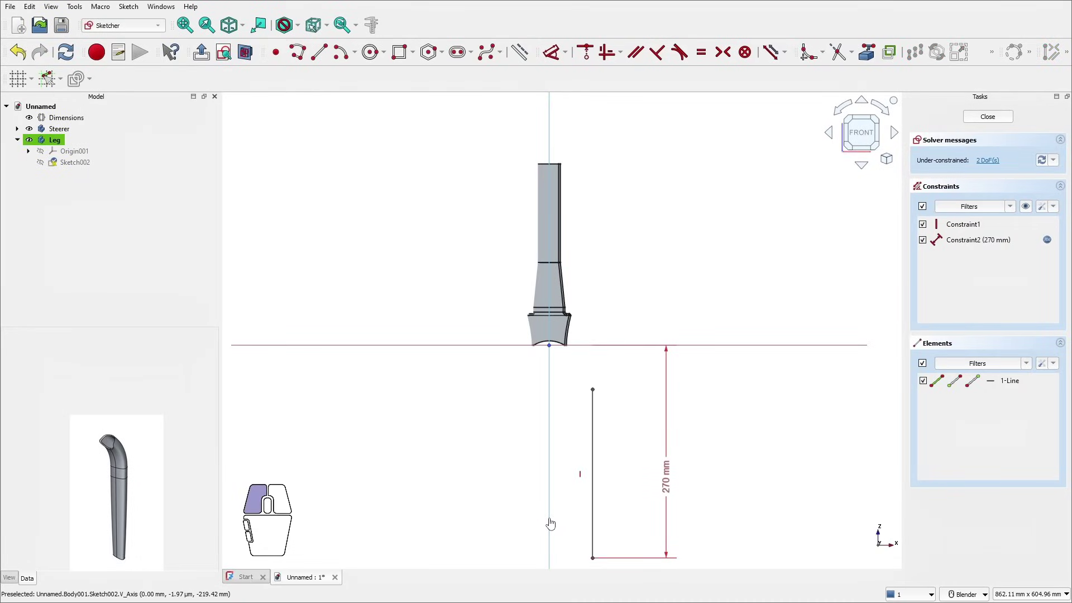
{"action": "left_click", "coordinate": [593, 519]}
{"action": "left_click", "coordinate": [497, 512]}
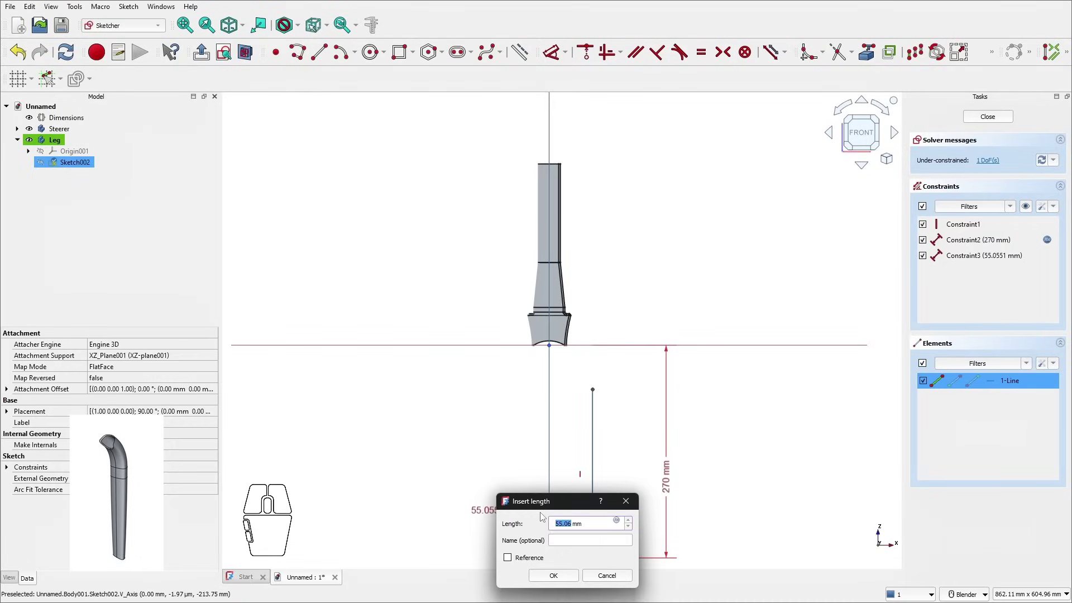
{"action": "type", "text": "58"}
{"action": "key", "text": "Return"}
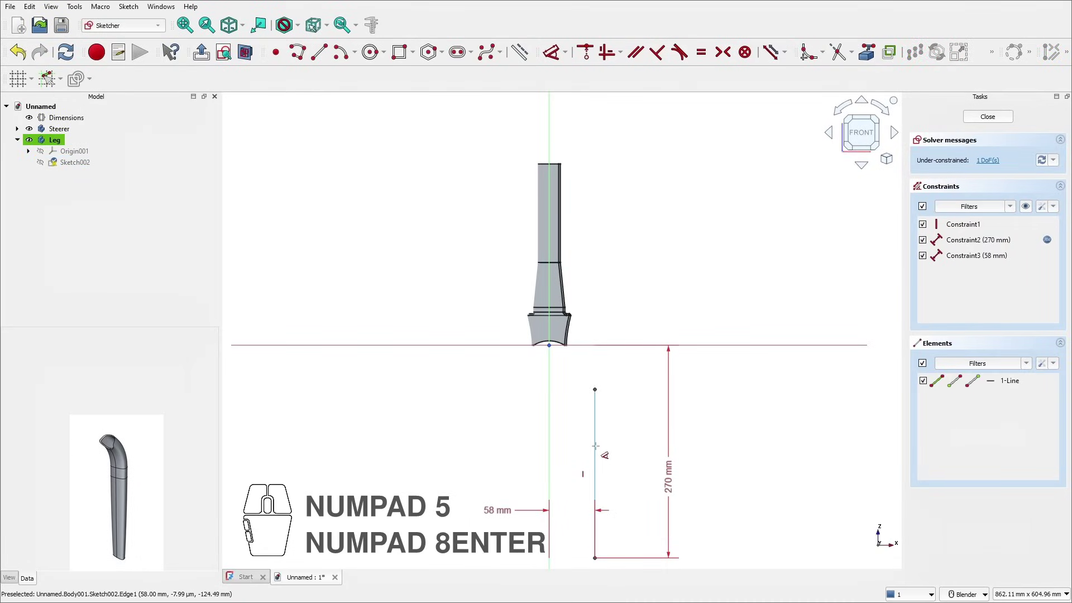
Step: Lower the vertical line's upper end to about 125 mm below the horizontal axis and draw a short vertical line up from it
{"action": "scroll", "coordinate": [597, 448], "scroll_direction": "down", "scroll_amount": 1}
{"action": "scroll", "coordinate": [602, 451], "scroll_direction": "up", "scroll_amount": 2}
{"action": "scroll", "coordinate": [603, 441], "scroll_direction": "down", "scroll_amount": 1}
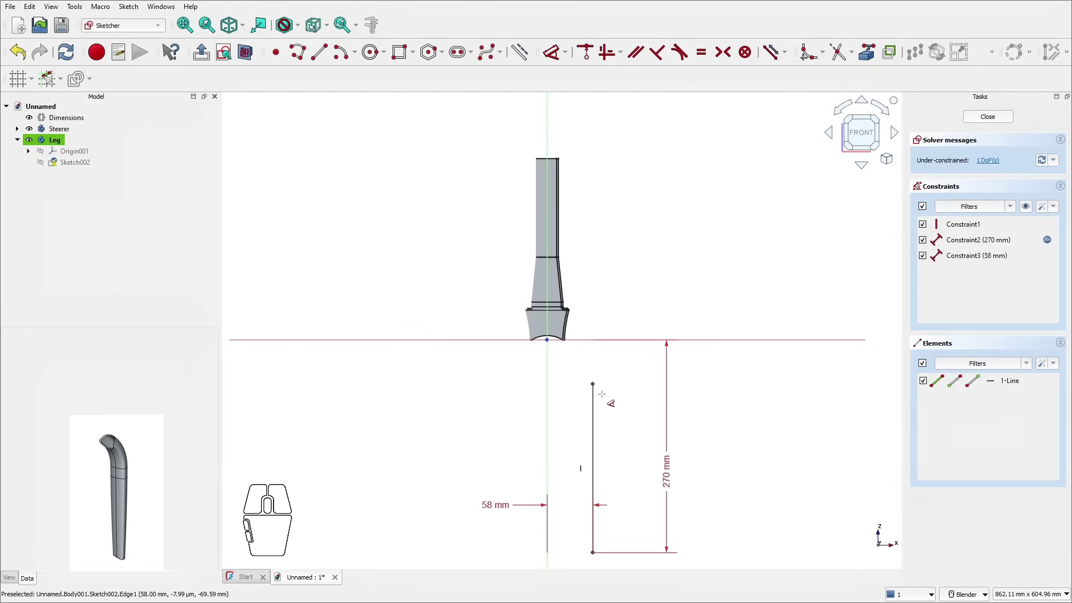
{"action": "key", "text": "Escape"}
{"action": "left_click_drag", "start_coordinate": [592, 384], "coordinate": [593, 438]}
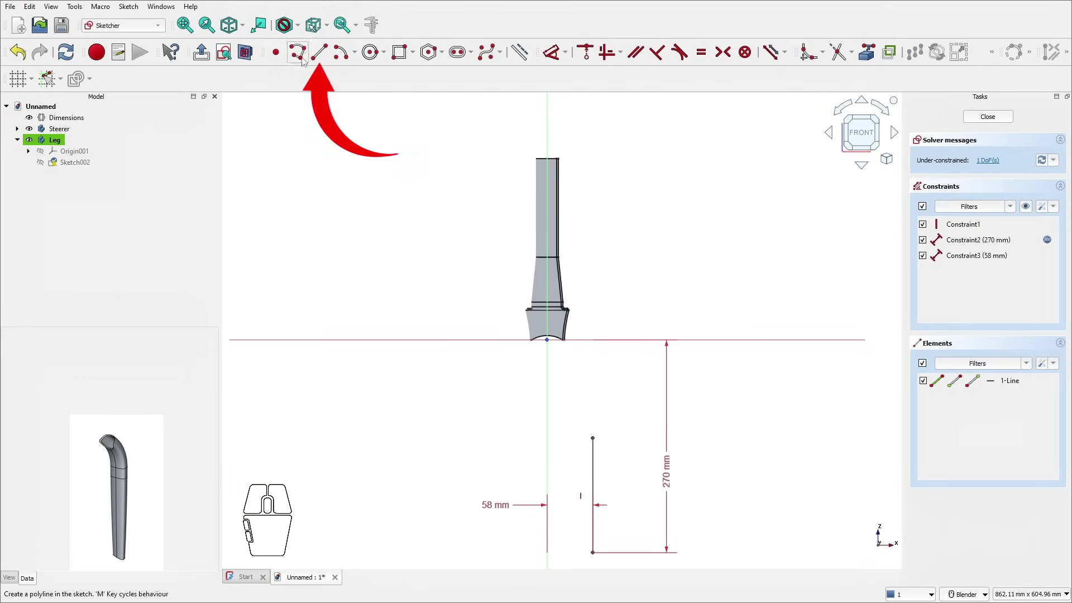
{"action": "left_click", "coordinate": [318, 51]}
{"action": "left_click", "coordinate": [594, 437]}
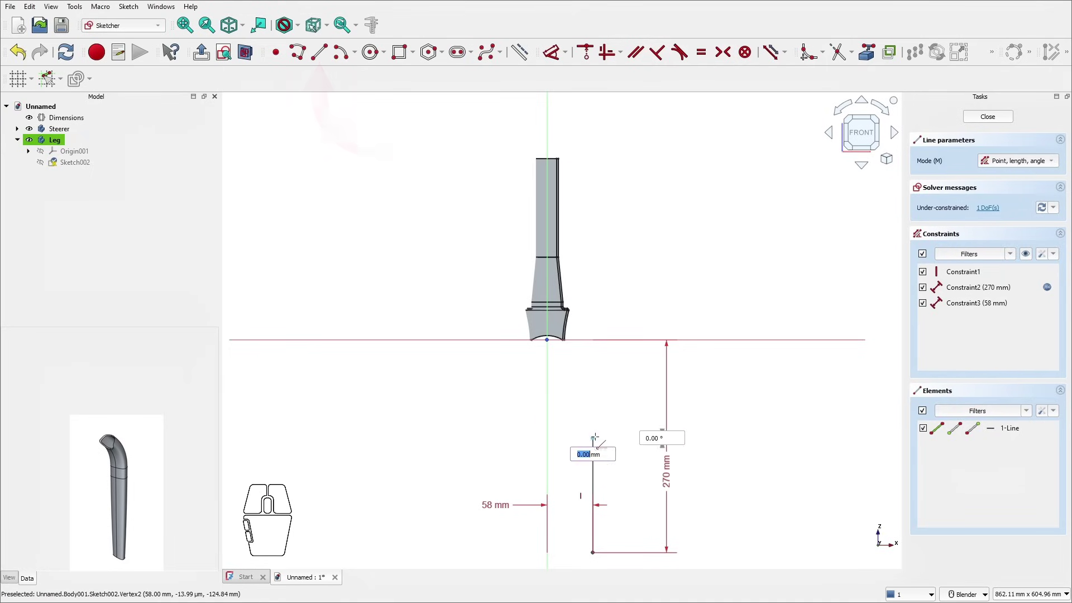
{"action": "left_click", "coordinate": [592, 403]}
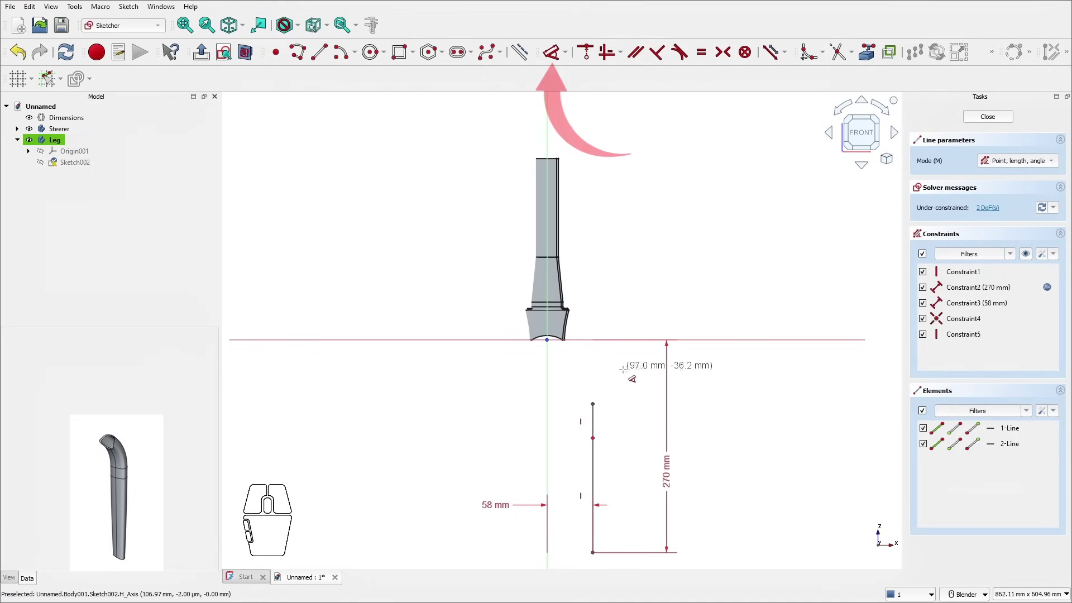
{"action": "key", "text": "Escape"}
Step: Dimension the joint between the two lines 78 mm below the horizontal axis and move the short line's free end above it
{"action": "key", "text": "d"}
{"action": "left_click", "coordinate": [593, 438]}
{"action": "left_click", "coordinate": [622, 391]}
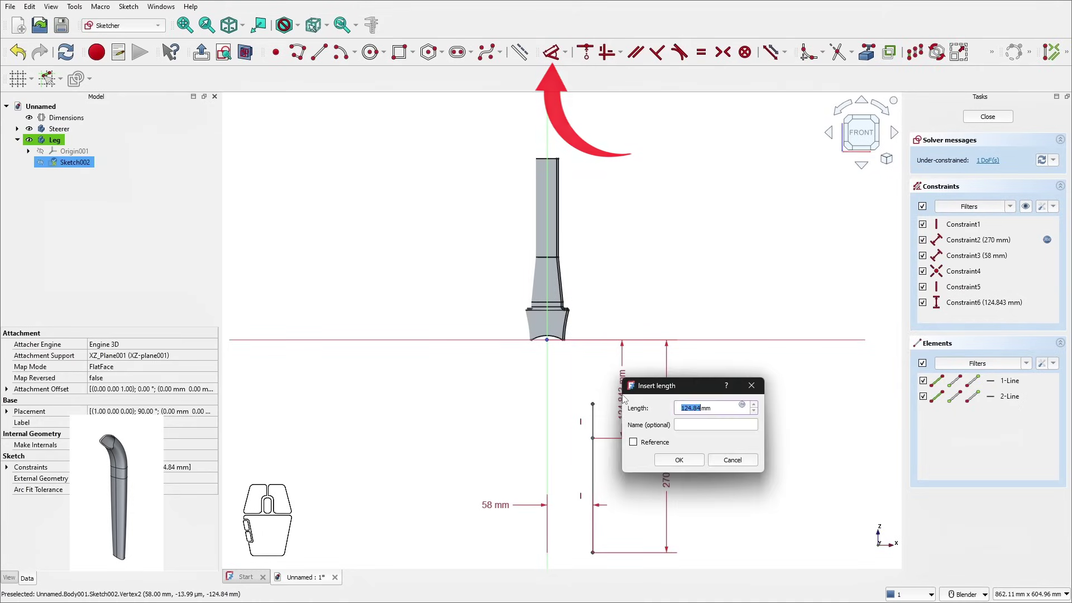
{"action": "type", "text": "78"}
{"action": "key", "text": "Return"}
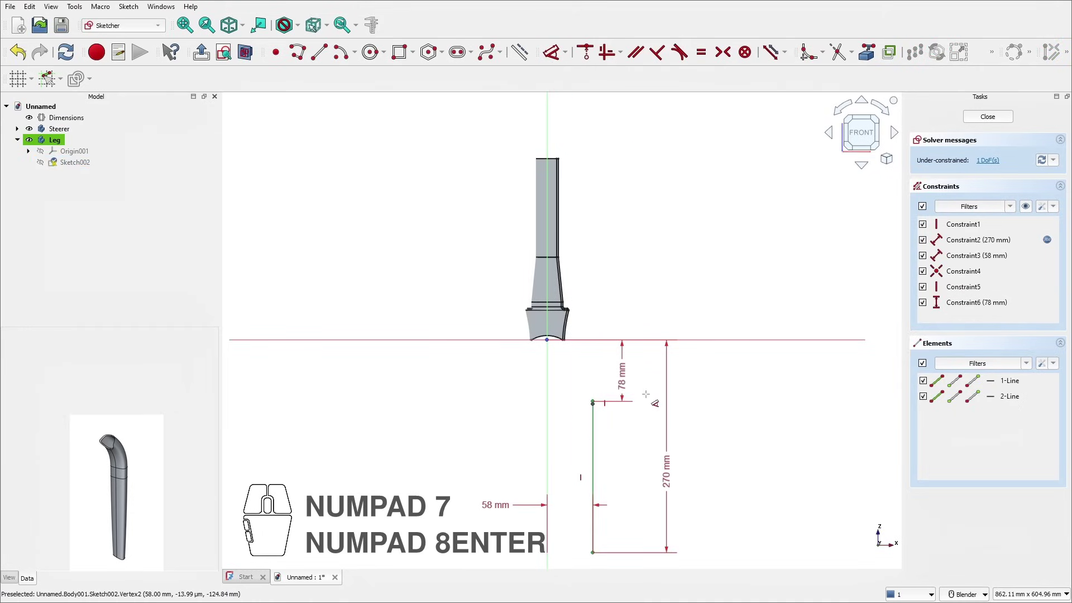
{"action": "scroll", "coordinate": [575, 400], "scroll_direction": "up", "scroll_amount": 4}
{"action": "key", "text": "Escape"}
{"action": "left_click_drag", "start_coordinate": [571, 393], "coordinate": [572, 341]}
{"action": "scroll", "coordinate": [637, 333], "scroll_direction": "down", "scroll_amount": 5}
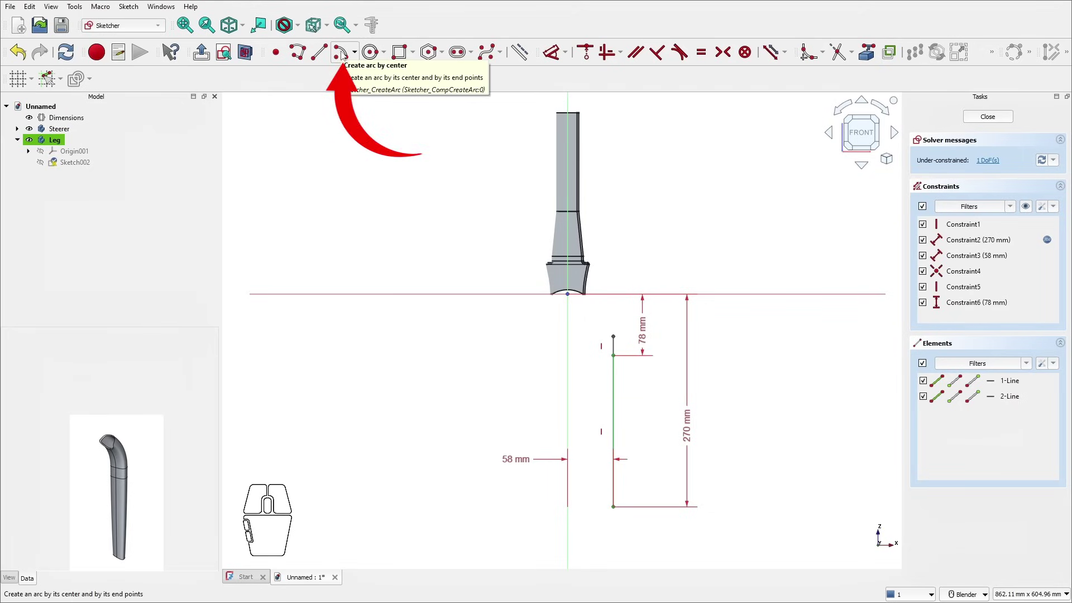
Step: Draw a center-point arc of about 103 mm radius from the short line's upper end into the base of the steerer
{"action": "left_click", "coordinate": [342, 54]}
{"action": "scroll", "coordinate": [605, 303], "scroll_direction": "up", "scroll_amount": 2}
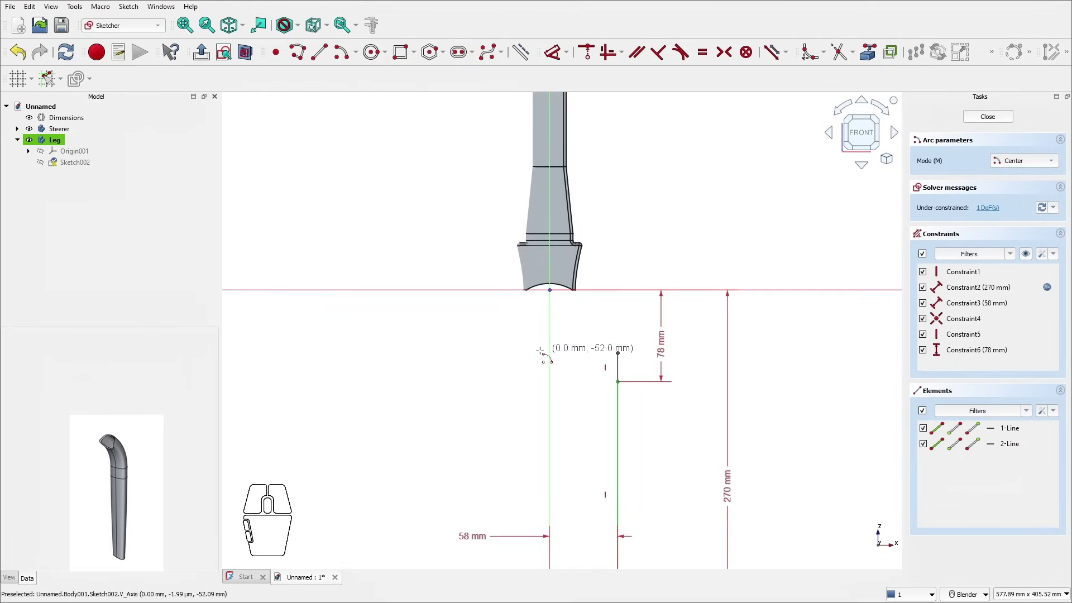
{"action": "left_click", "coordinate": [496, 350]}
{"action": "left_click", "coordinate": [618, 353]}
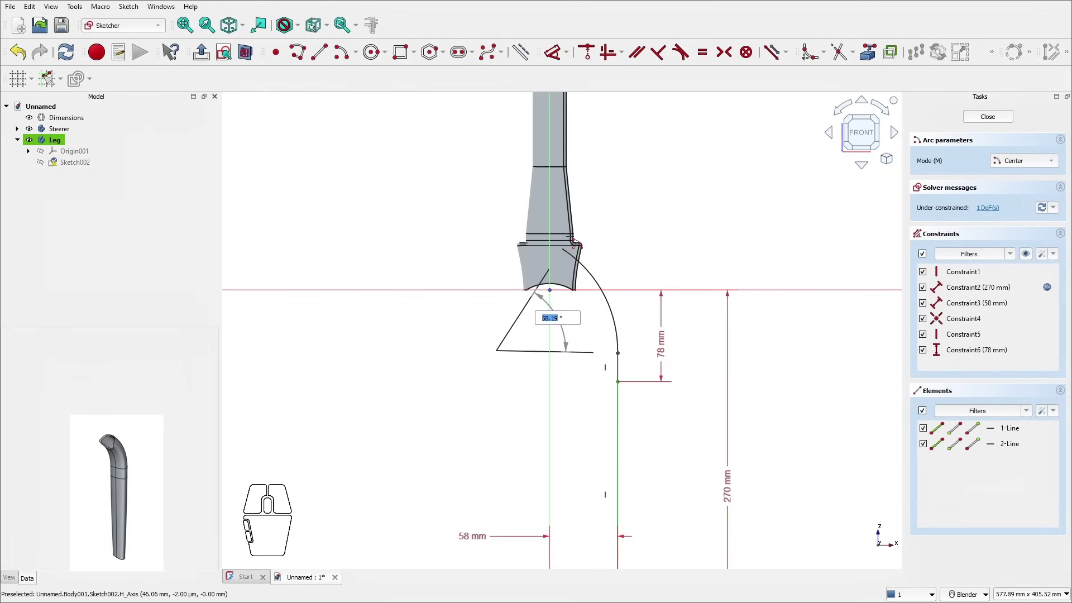
{"action": "left_click", "coordinate": [562, 247]}
{"action": "scroll", "coordinate": [565, 251], "scroll_direction": "up", "scroll_amount": 2}
{"action": "key", "text": "Escape"}
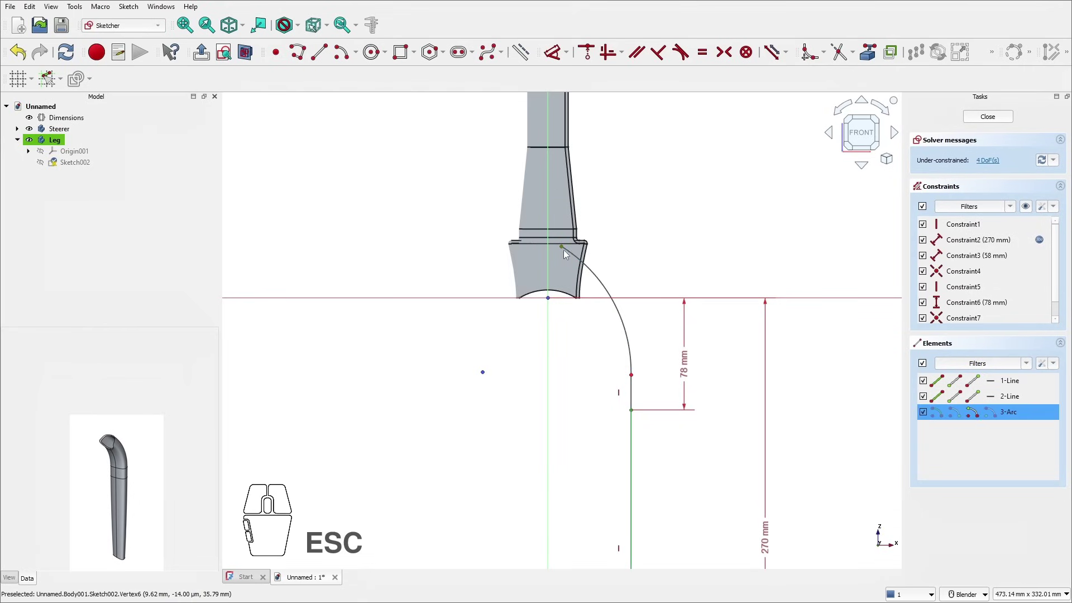
Step: Constrain the arc's upper endpoint to lie on the vertical axis
{"action": "key", "text": "ctrl"}
{"action": "key", "text": "ctrl"}
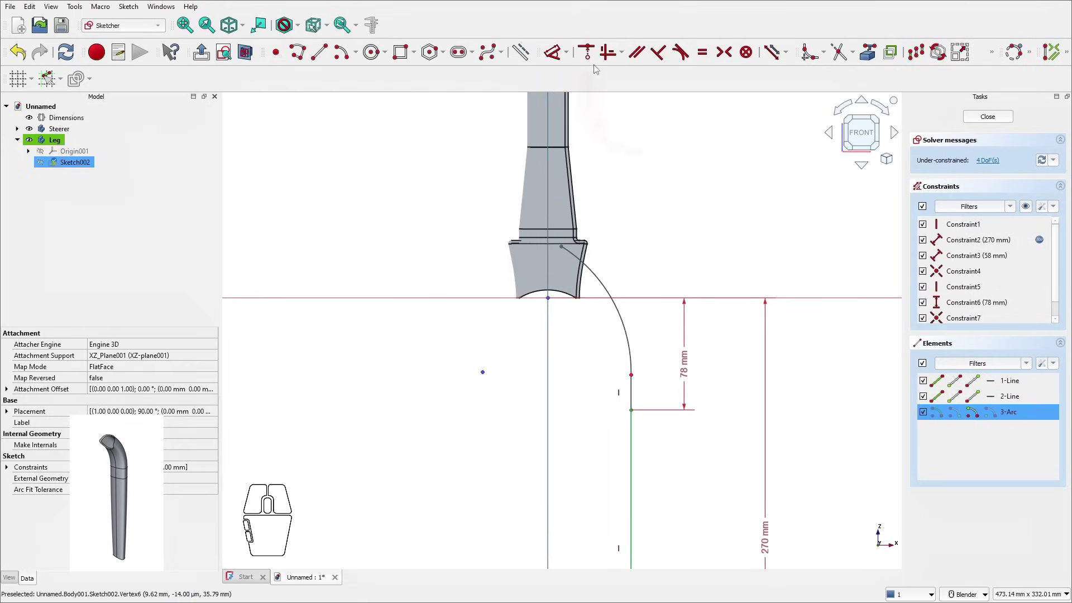
{"action": "left_click", "coordinate": [587, 52]}
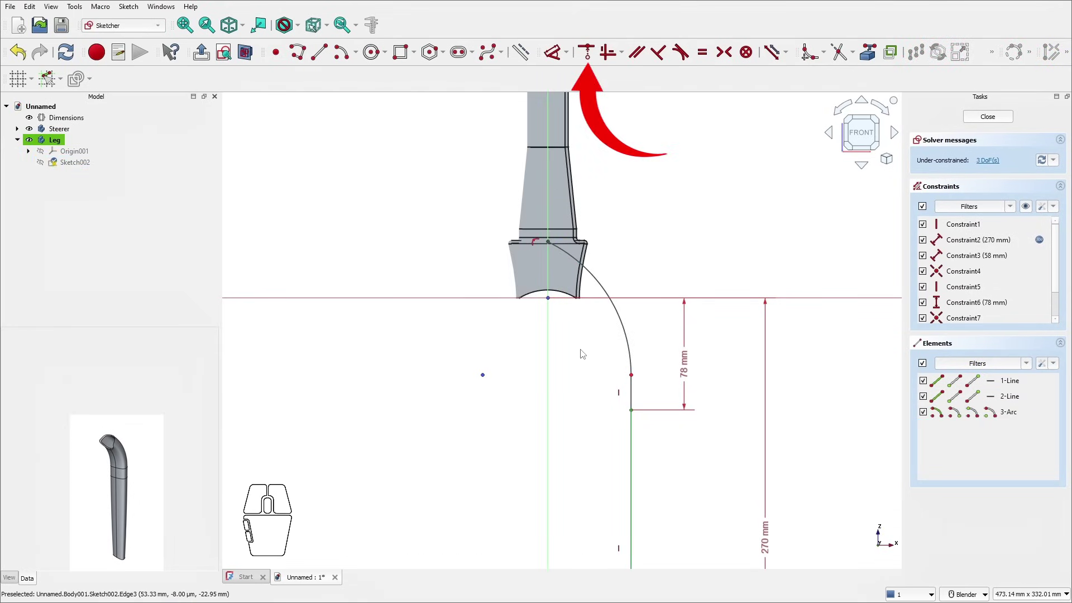
Step: Dimension the arc's radius as 90 mm
{"action": "key", "text": "d"}
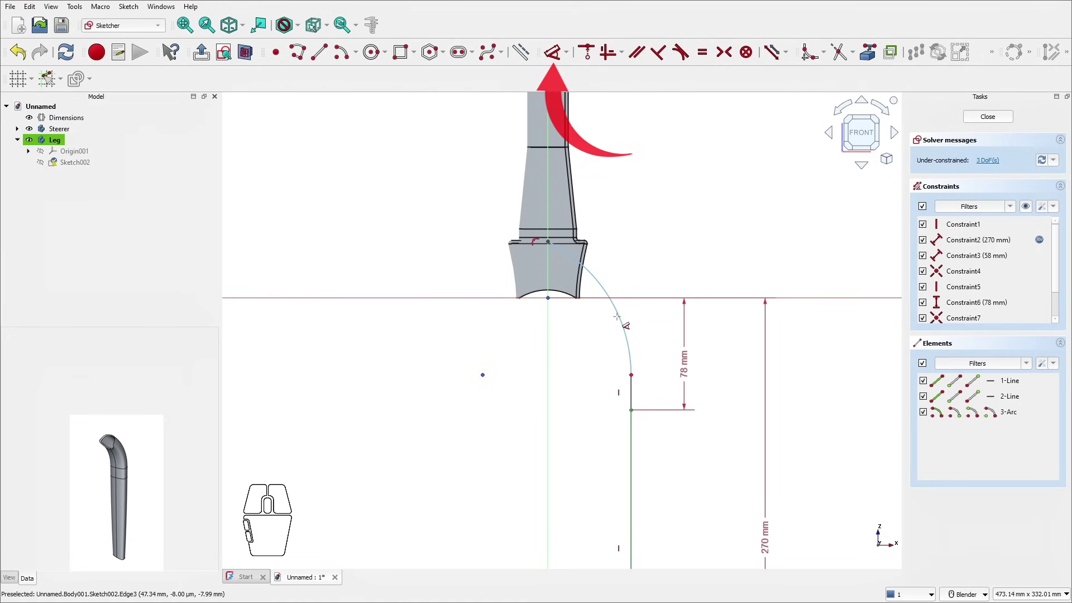
{"action": "left_click", "coordinate": [621, 324]}
{"action": "left_click", "coordinate": [583, 349]}
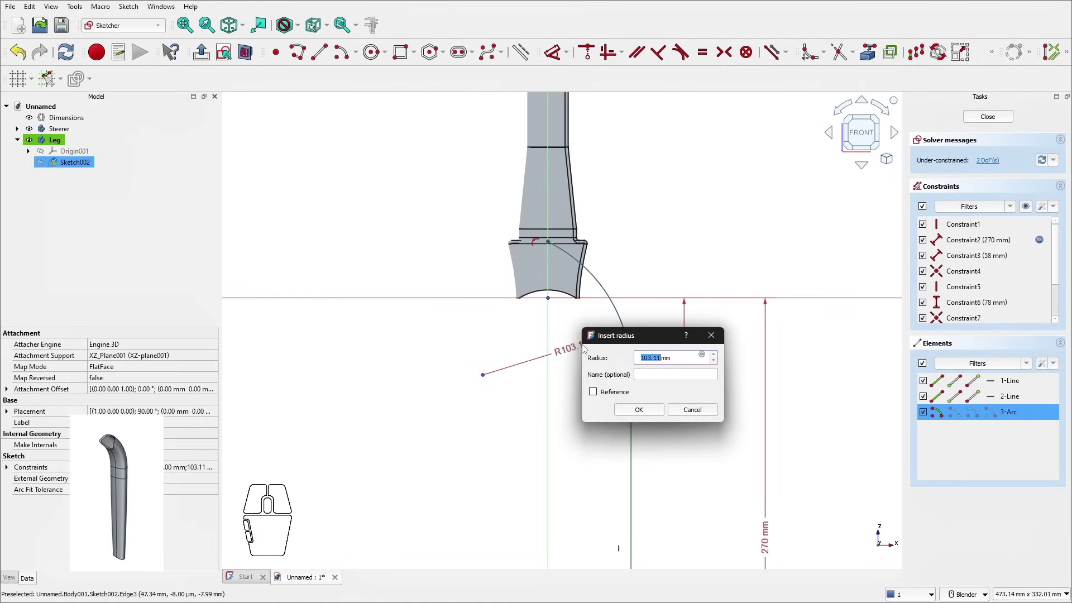
{"action": "type", "text": "90"}
{"action": "key", "text": "Return"}
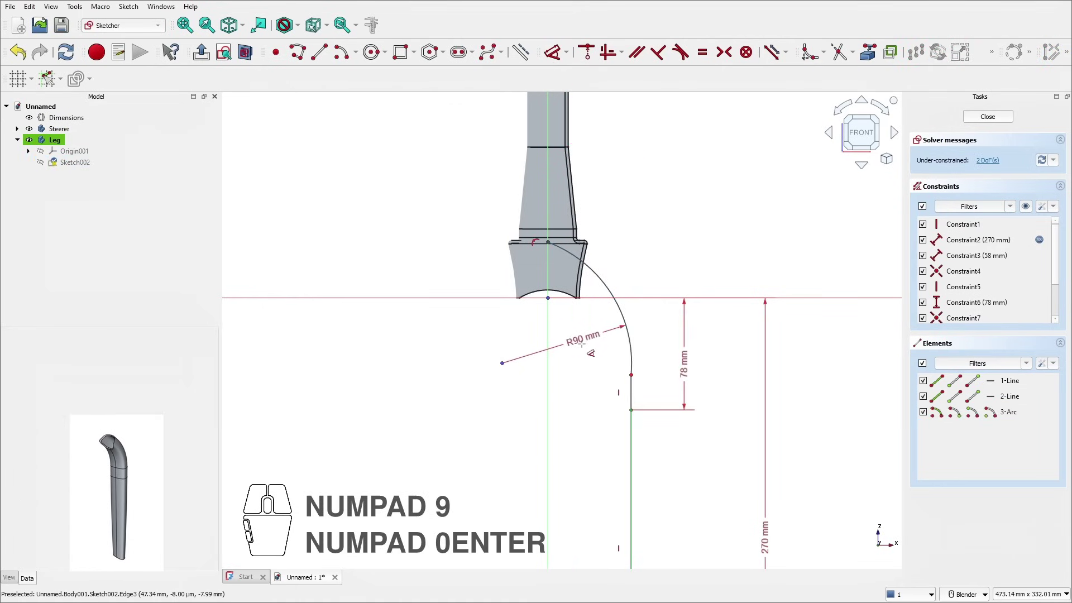
Step: Make the arc tangent to the lower vertical line
{"action": "key", "text": "Escape"}
{"action": "left_click", "coordinate": [630, 335], "text": "ctrl"}
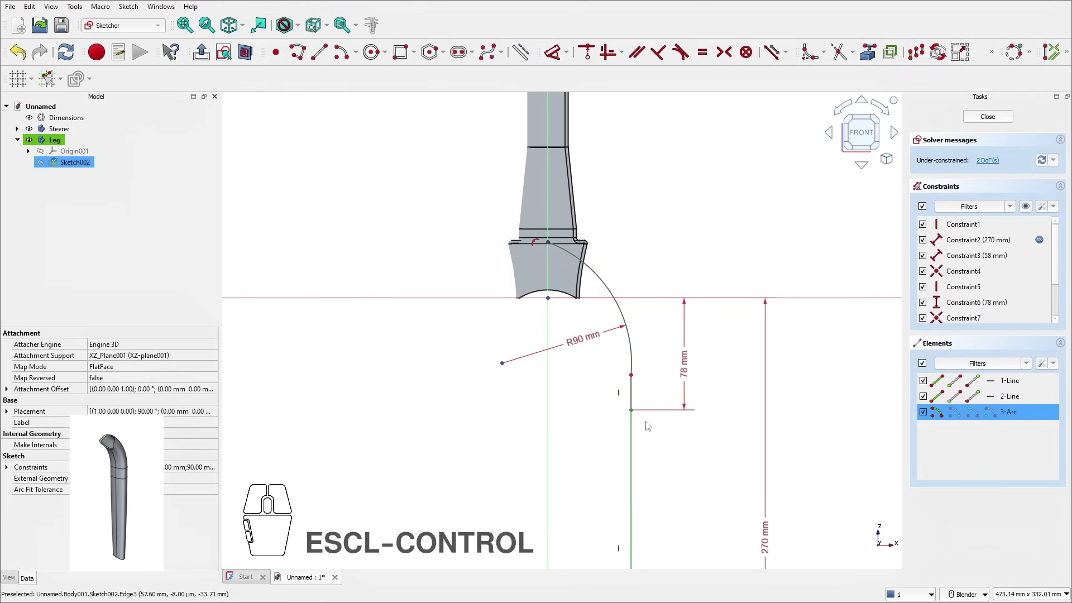
{"action": "left_click", "coordinate": [637, 449], "text": "ctrl"}
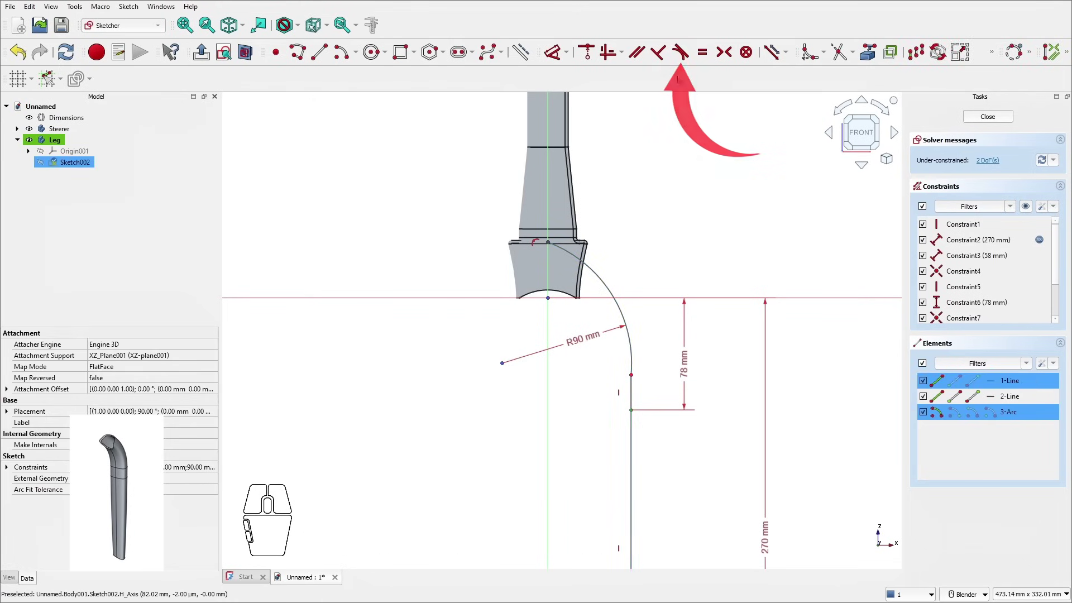
{"action": "left_click", "coordinate": [680, 52]}
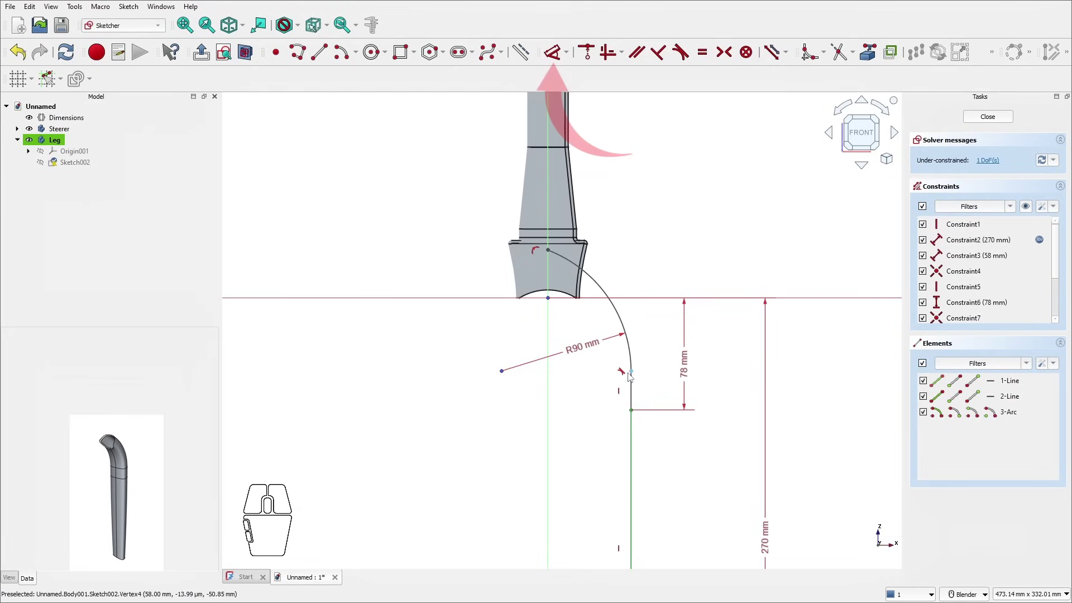
Step: Dimension the arc's upper endpoint 32 mm above the horizontal axis
{"action": "mouse_move", "coordinate": [549, 251]}
{"action": "left_mouse_down"}
{"action": "mouse_move", "coordinate": [562, 208]}
{"action": "mouse_move", "coordinate": [549, 236]}
{"action": "left_mouse_up"}
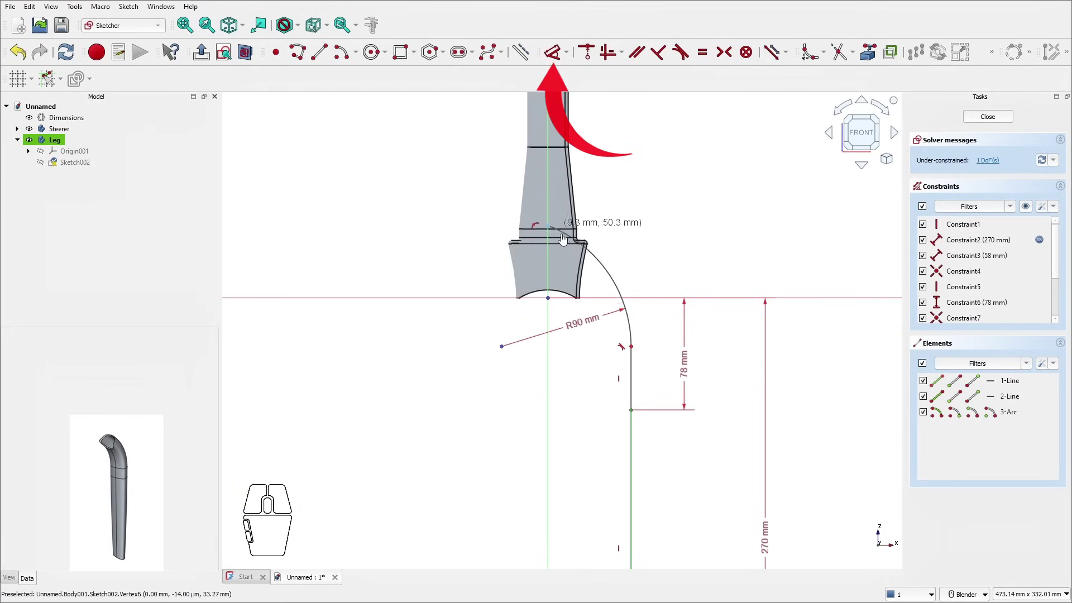
{"action": "key", "text": "d"}
{"action": "left_click", "coordinate": [549, 235]}
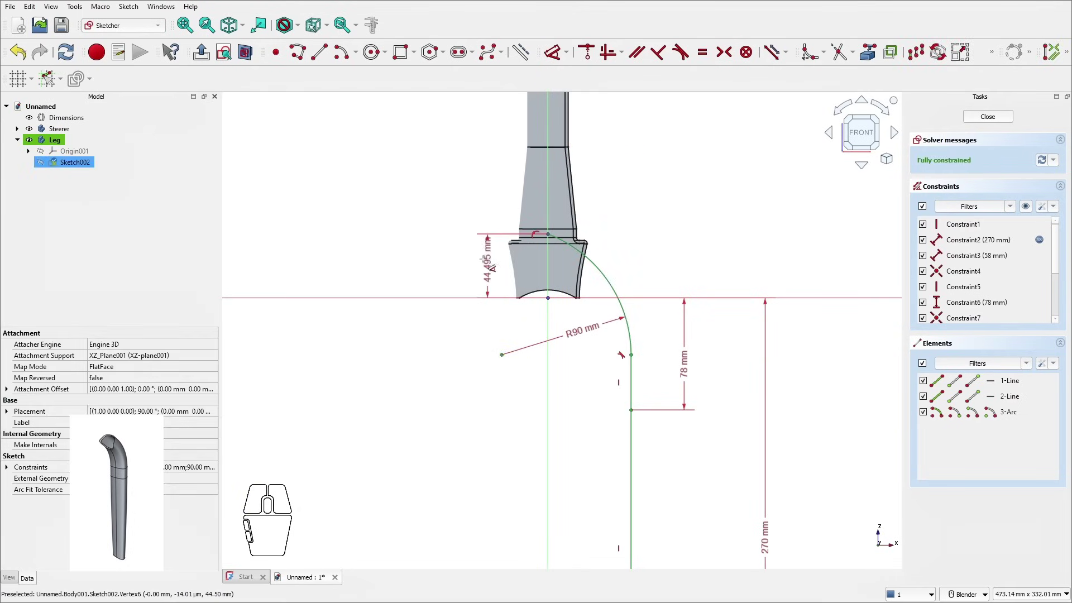
{"action": "left_click", "coordinate": [469, 266]}
{"action": "type", "text": "3"}
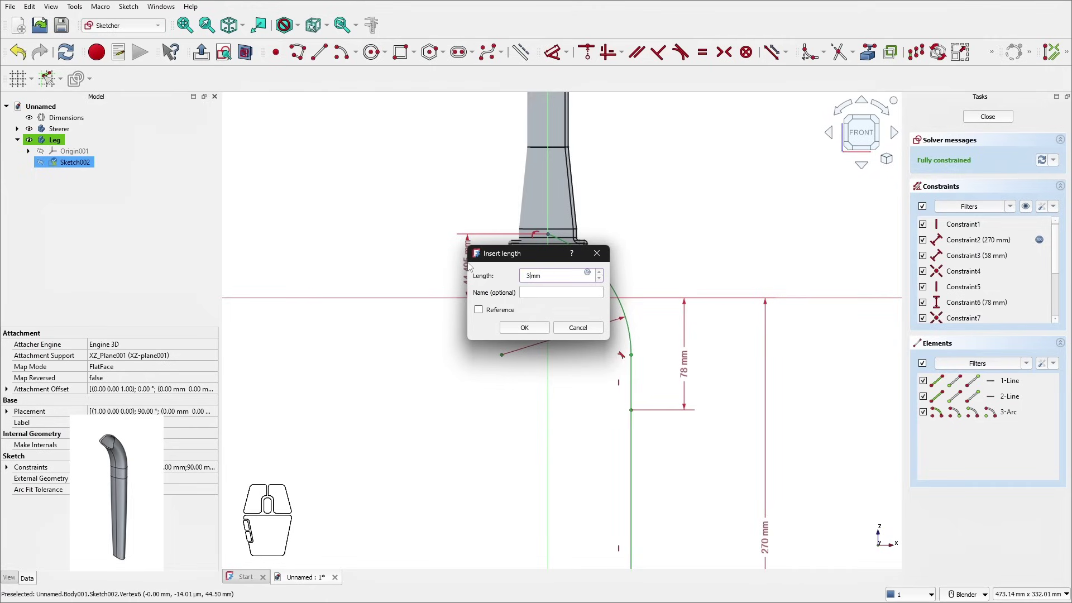
{"action": "type", "text": "2"}
{"action": "key", "text": "Return"}
{"action": "scroll", "coordinate": [609, 467], "scroll_direction": "down", "scroll_amount": 3}
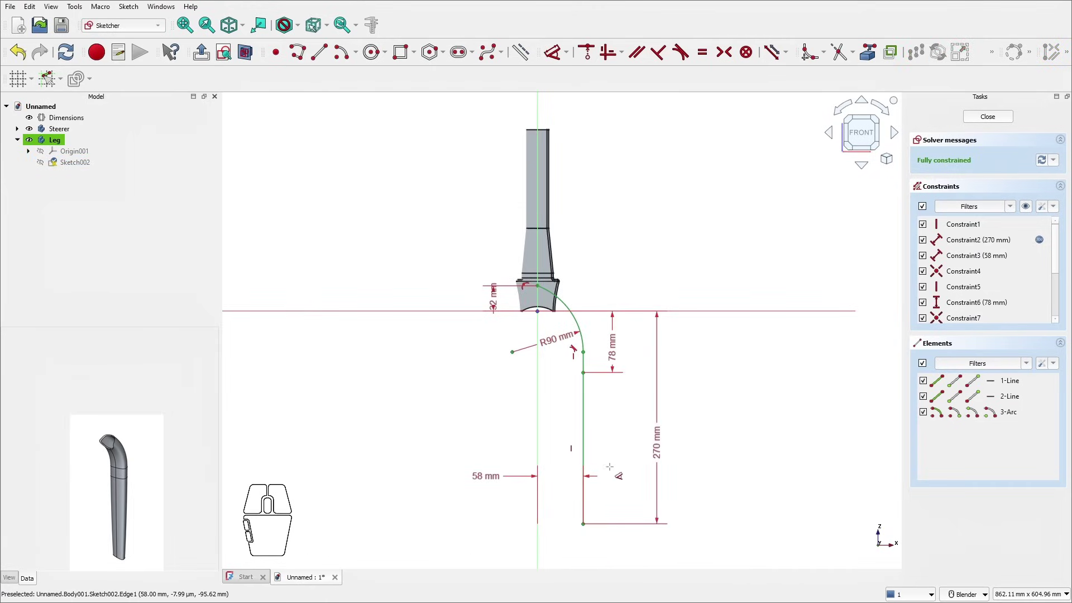
Step: Finish editing the leg's sweep sketch and rename it Path
{"action": "left_click", "coordinate": [988, 117]}
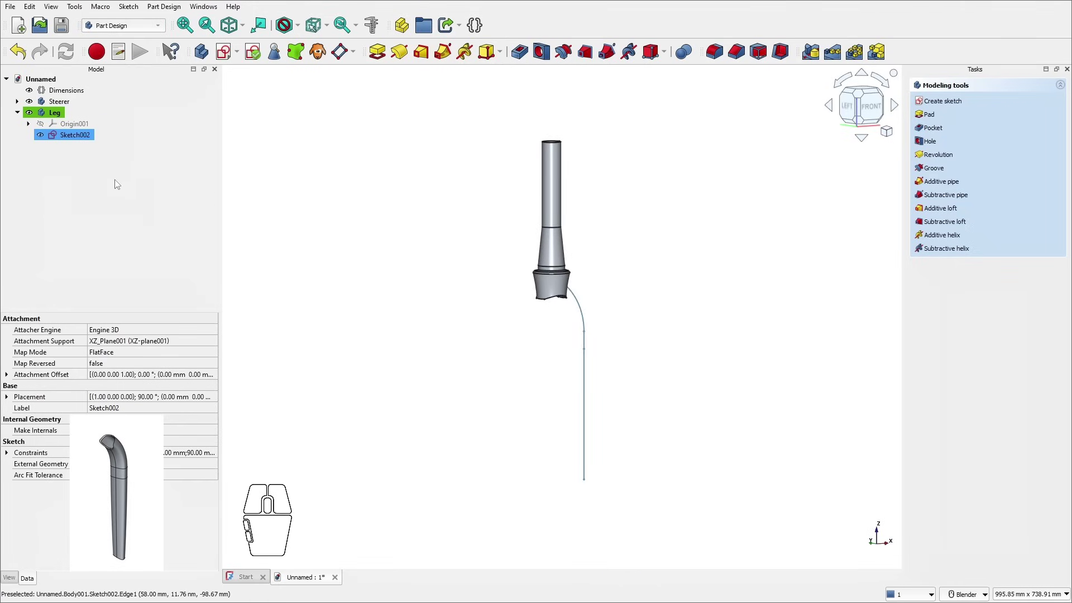
{"action": "left_click", "coordinate": [66, 146]}
{"action": "left_click", "coordinate": [70, 137]}
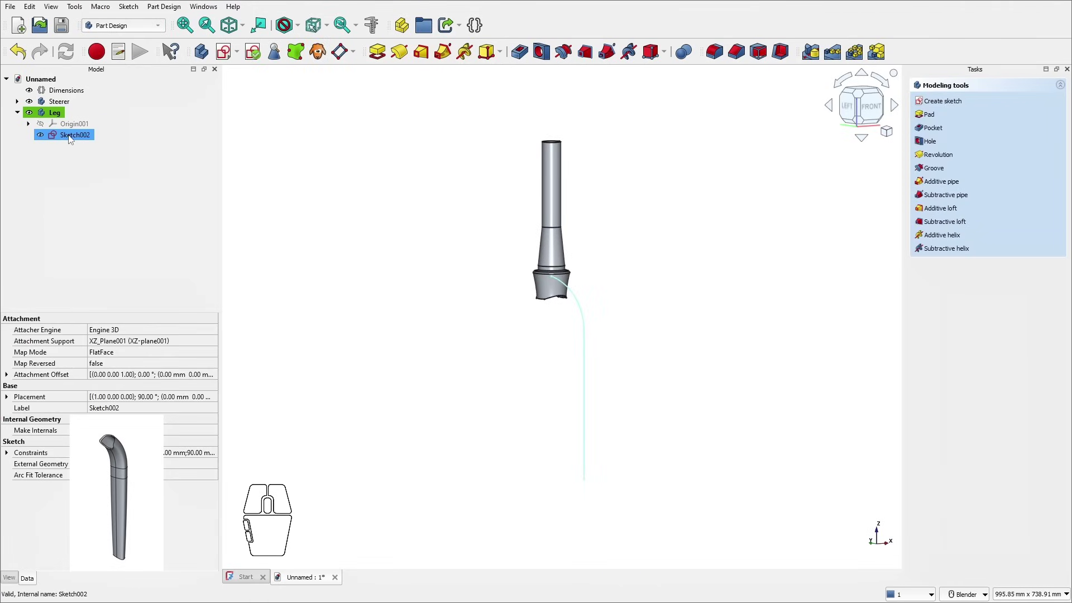
{"action": "key", "text": "F2"}
{"action": "type", "text": "Path"}
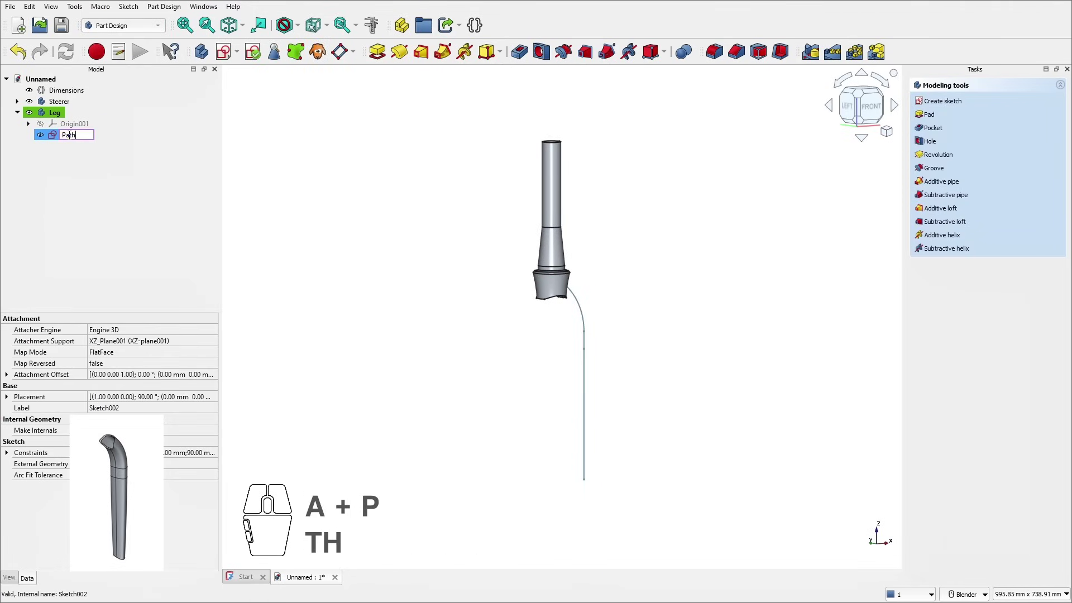
{"action": "key", "text": "Return"}
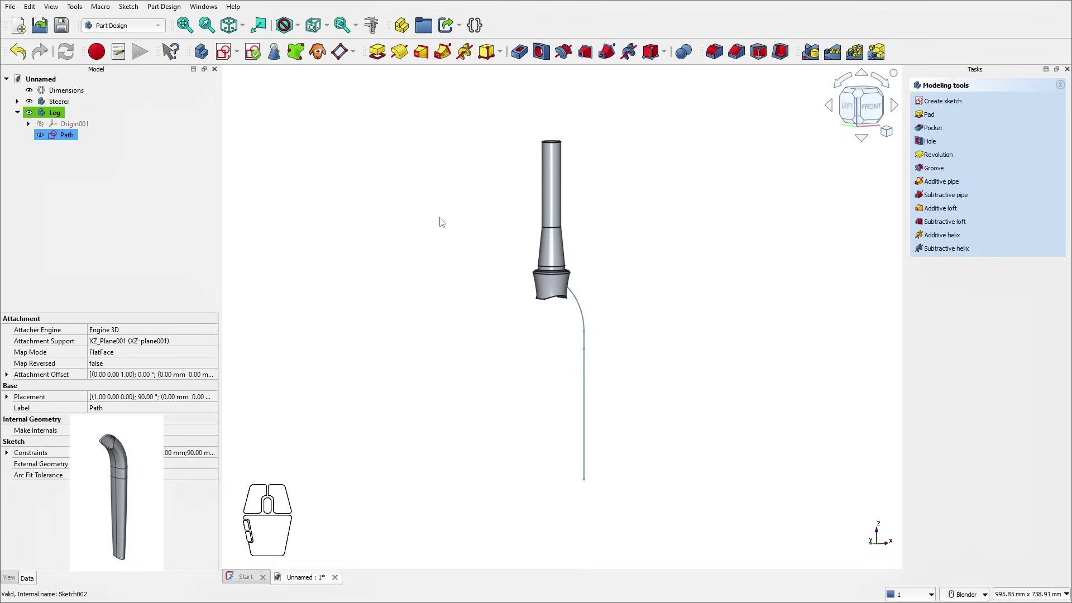
Step: Clear the selection and hide the Steerer body
{"action": "left_click", "coordinate": [441, 222]}
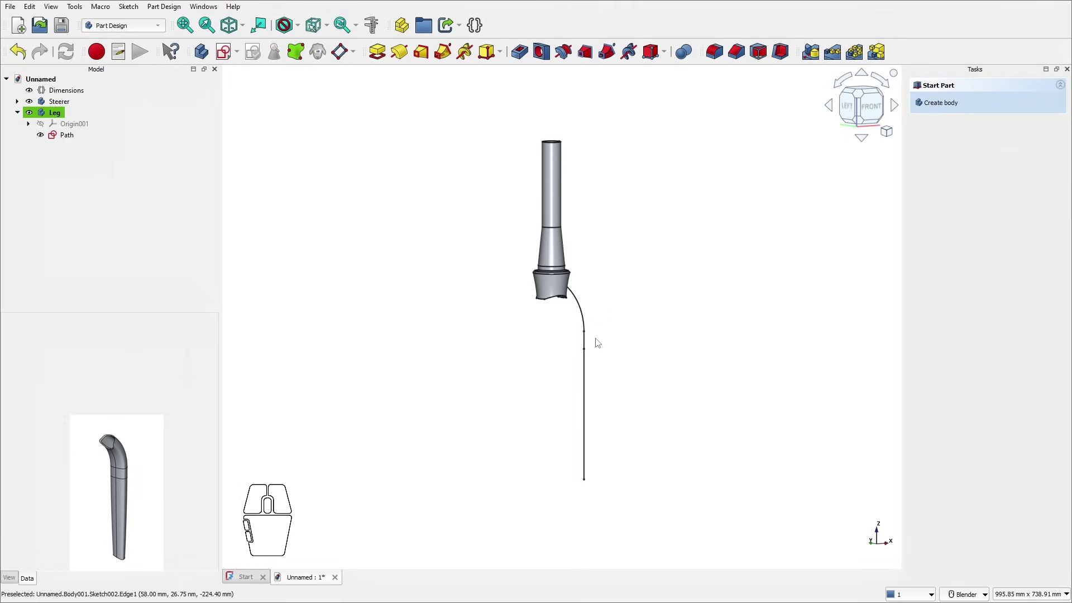
{"action": "left_click", "coordinate": [50, 101]}
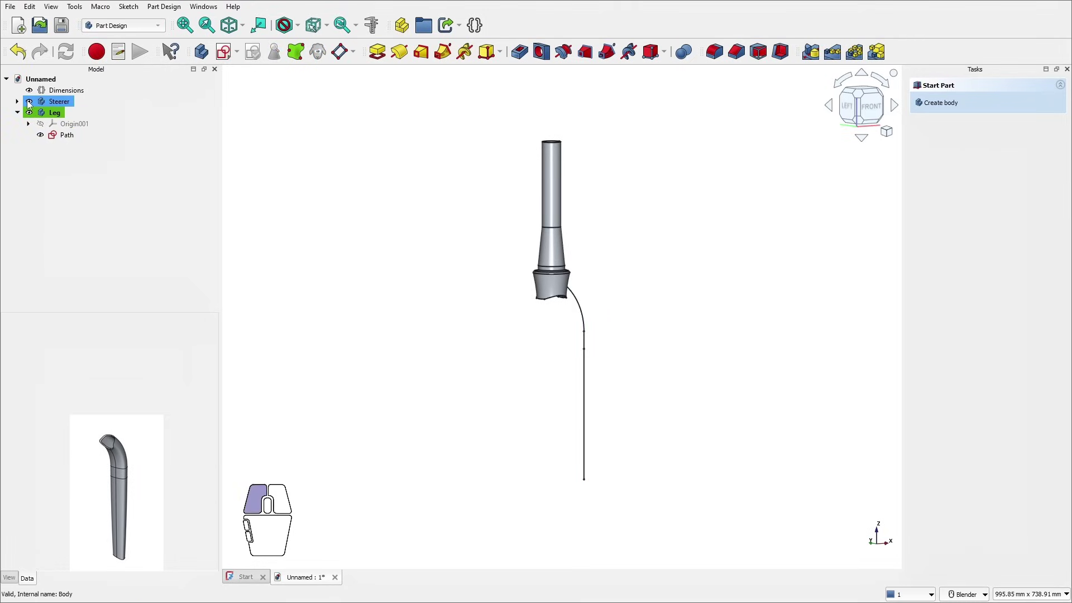
{"action": "left_click", "coordinate": [29, 102]}
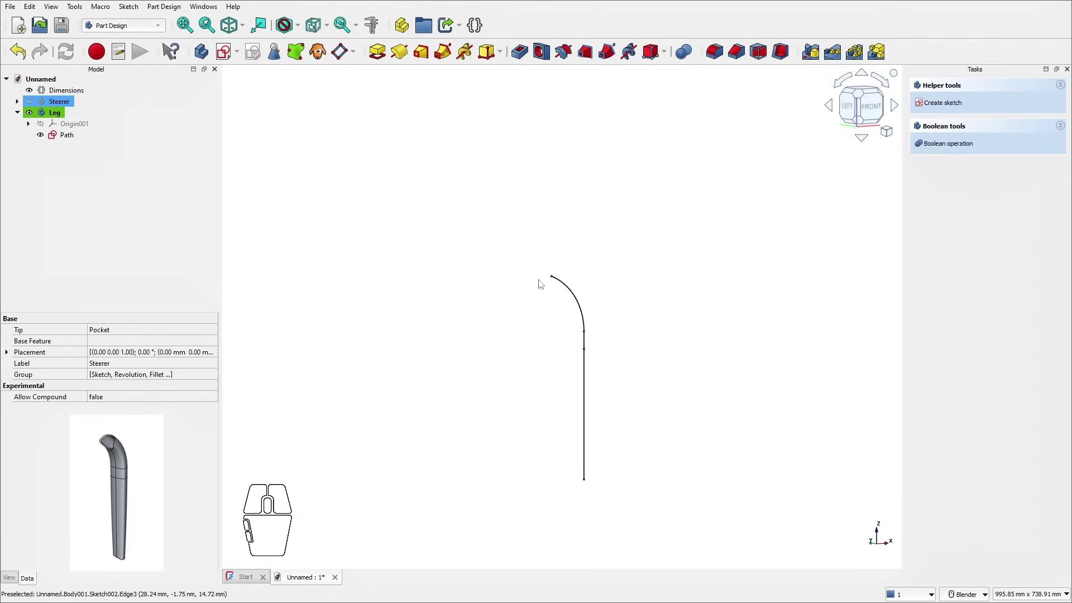
Step: Create a datum plane at the lower end of the Path's long vertical line, attached with mode Normal to edge
{"action": "left_click", "coordinate": [581, 432]}
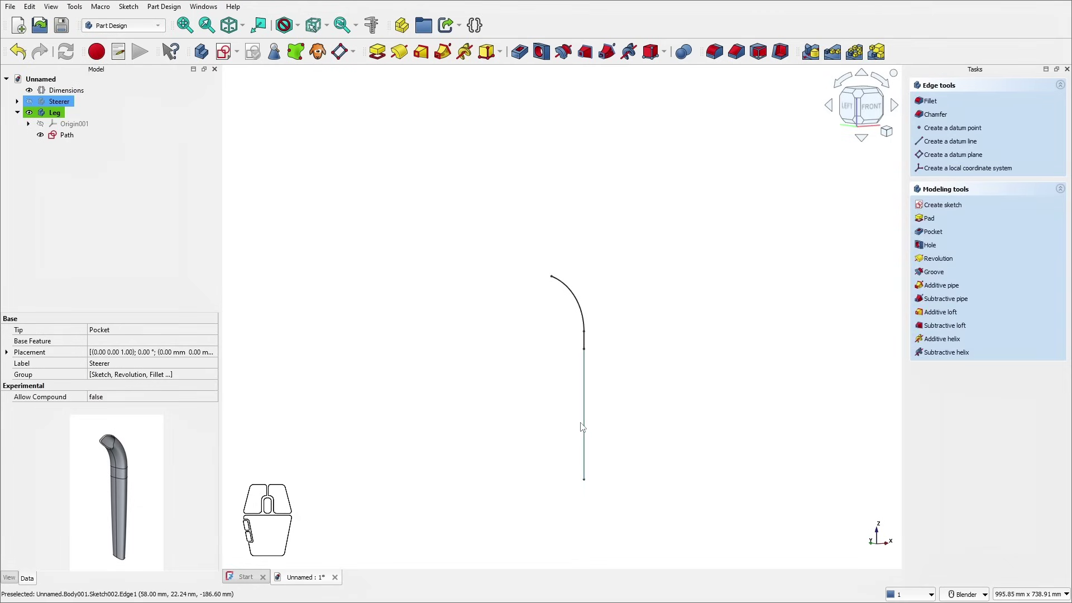
{"action": "left_click", "coordinate": [587, 489], "text": "ctrl"}
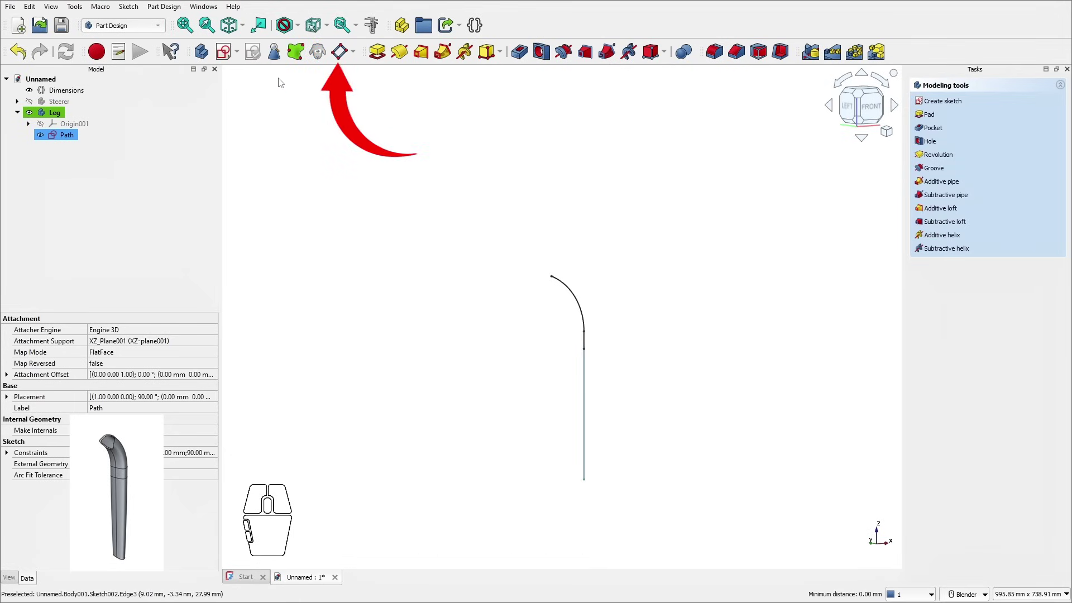
{"action": "left_click", "coordinate": [340, 52]}
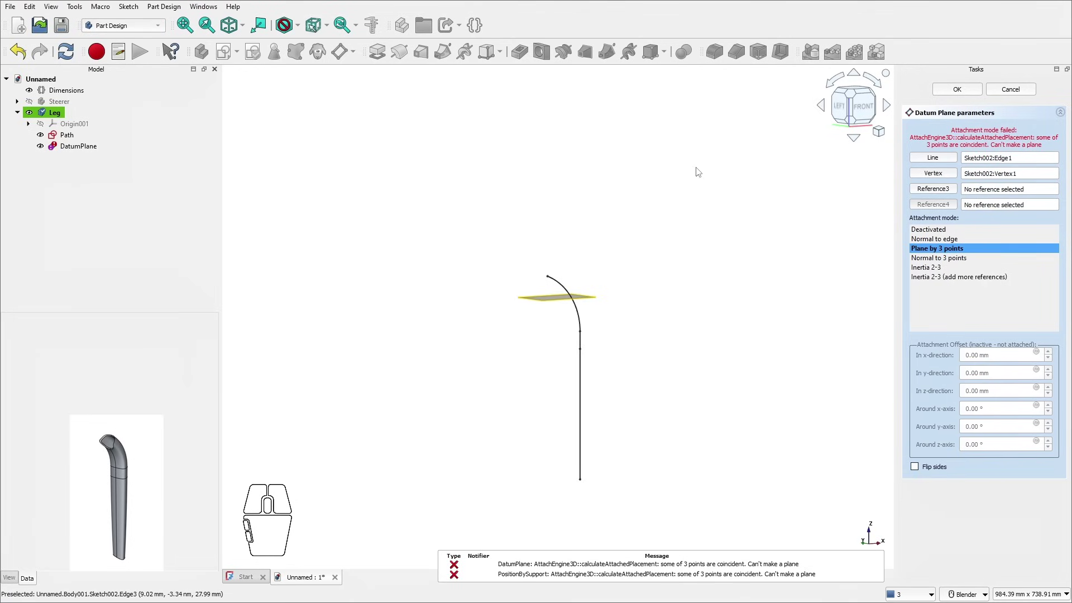
{"action": "left_click", "coordinate": [954, 239]}
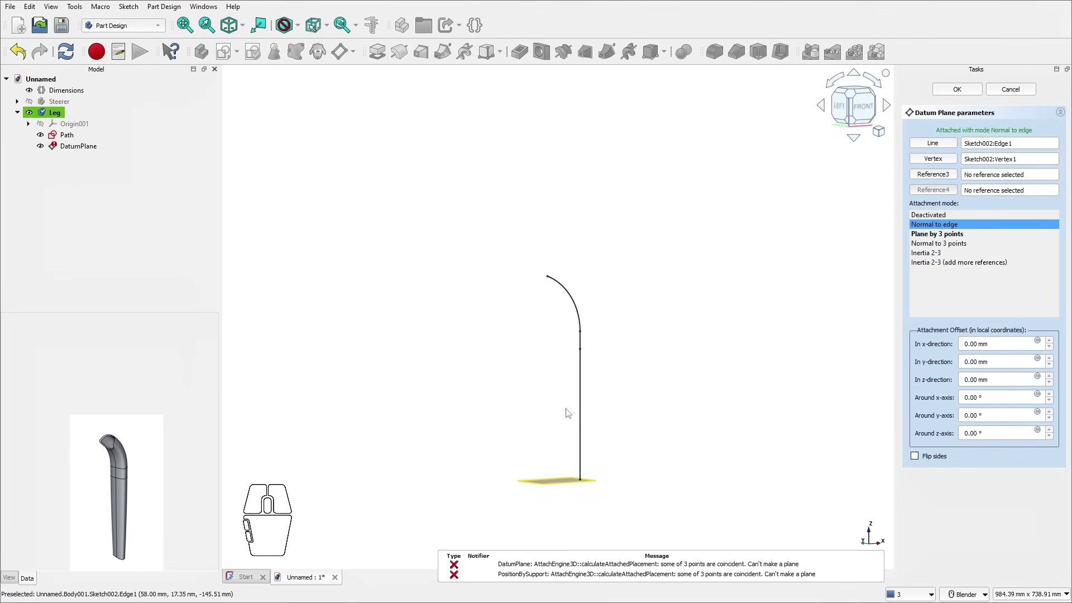
{"action": "middle_click_drag", "start_coordinate": [567, 412], "coordinate": [540, 460]}
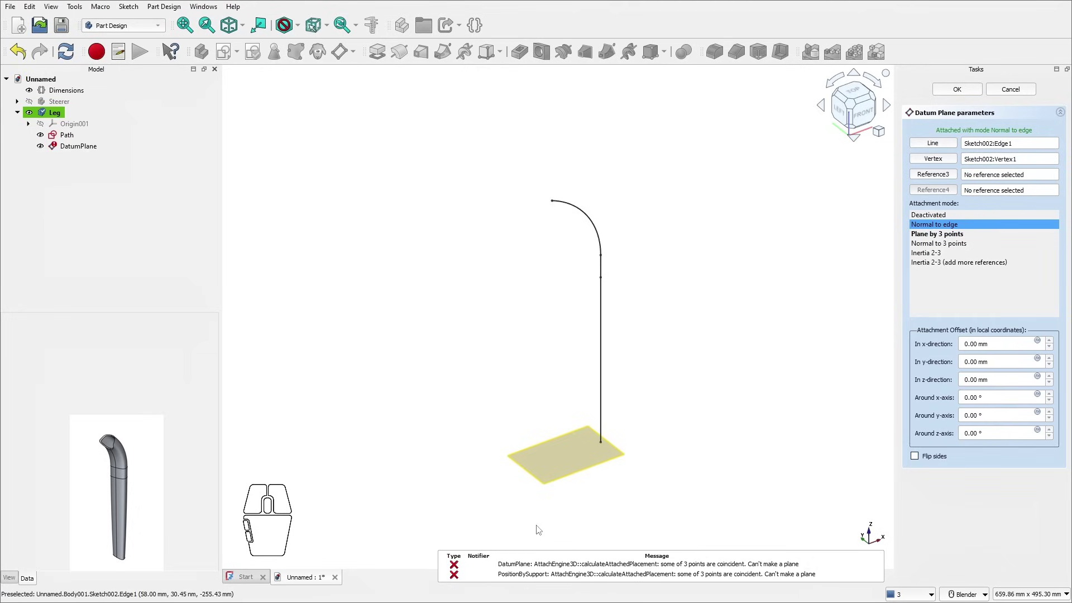
{"action": "left_click", "coordinate": [957, 89]}
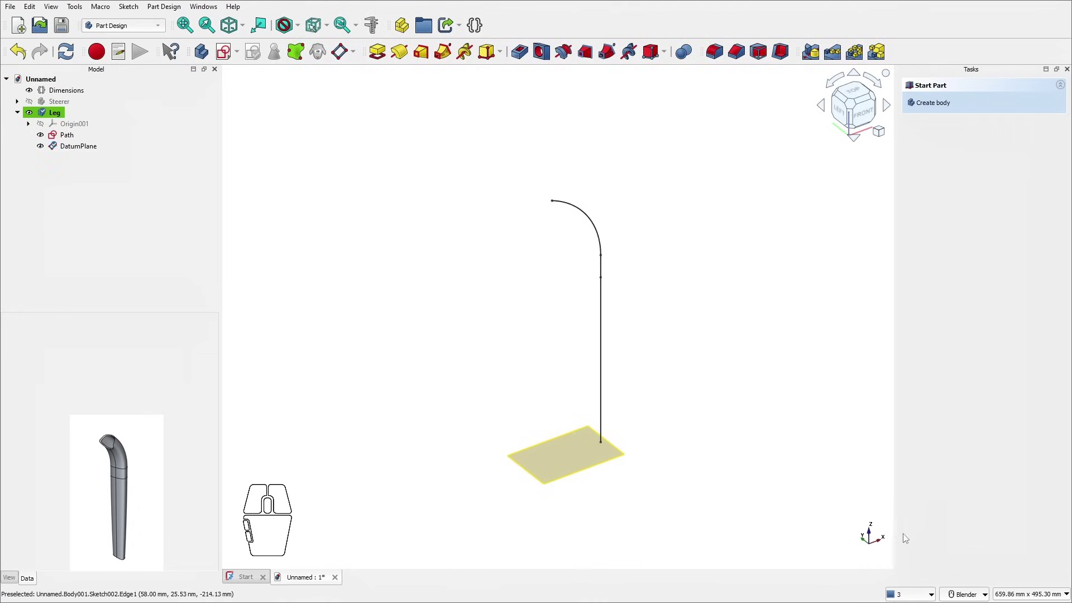
{"action": "left_click", "coordinate": [903, 596]}
Step: Start a new sketch on the datum plane and hide the plane
{"action": "middle_click_drag", "start_coordinate": [688, 329], "coordinate": [662, 347]}
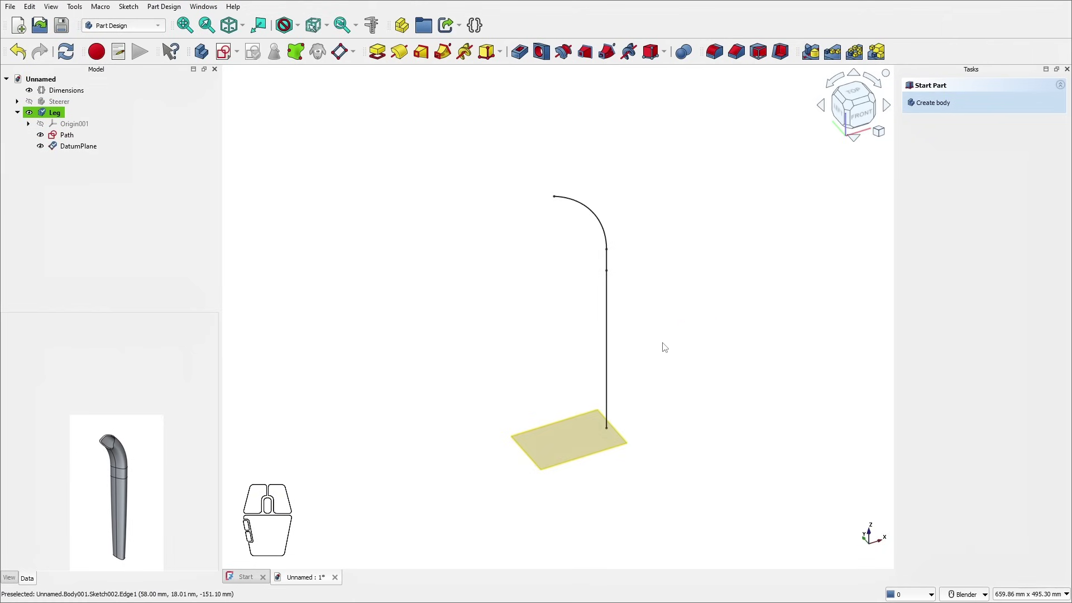
{"action": "left_click", "coordinate": [582, 453]}
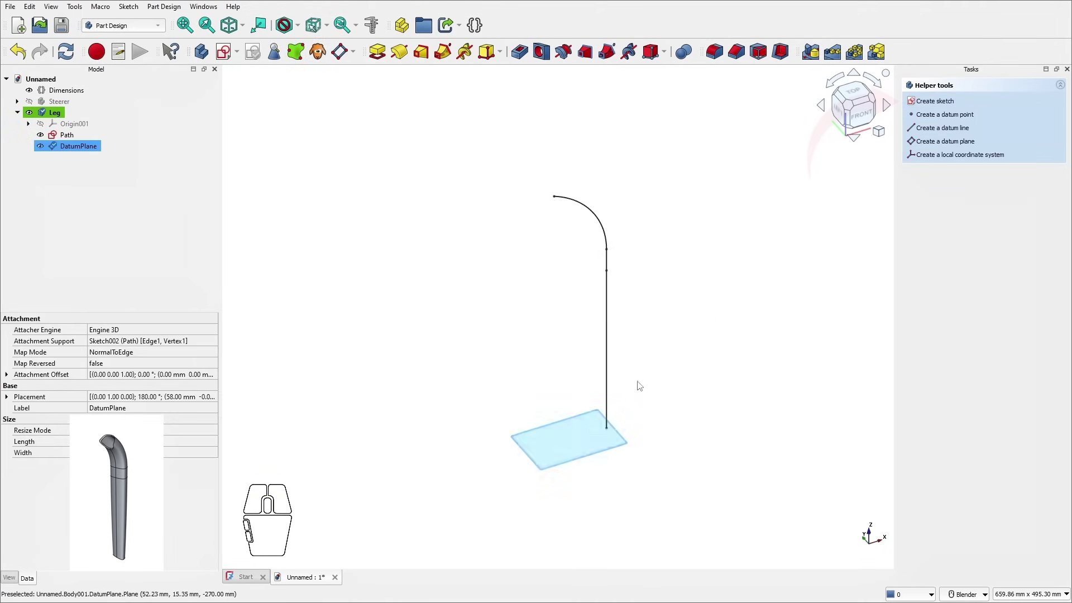
{"action": "left_click", "coordinate": [933, 101]}
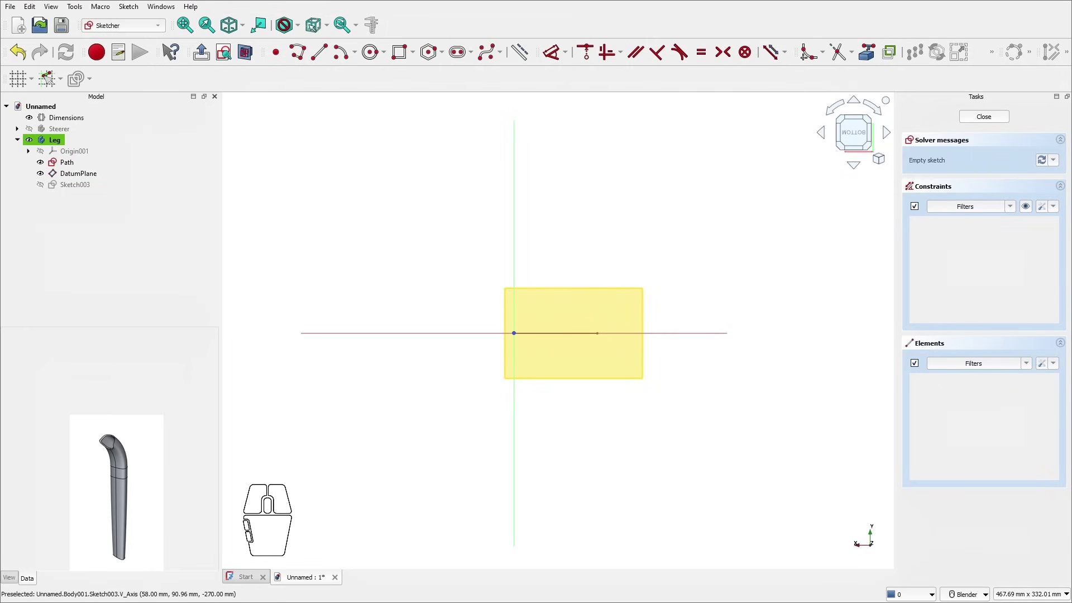
{"action": "key", "text": "Right"}
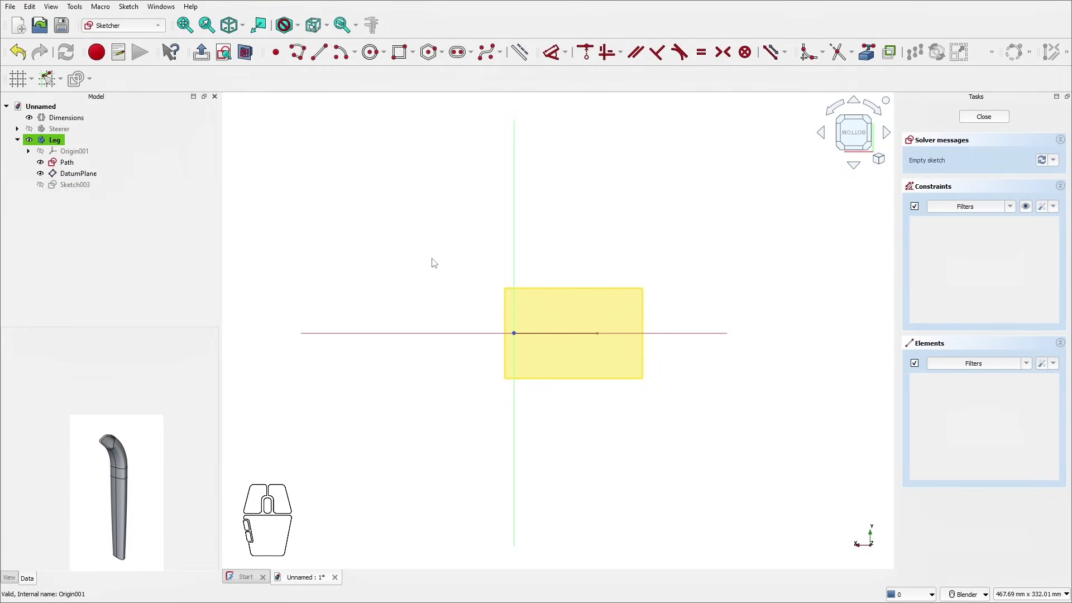
{"action": "left_click", "coordinate": [560, 291]}
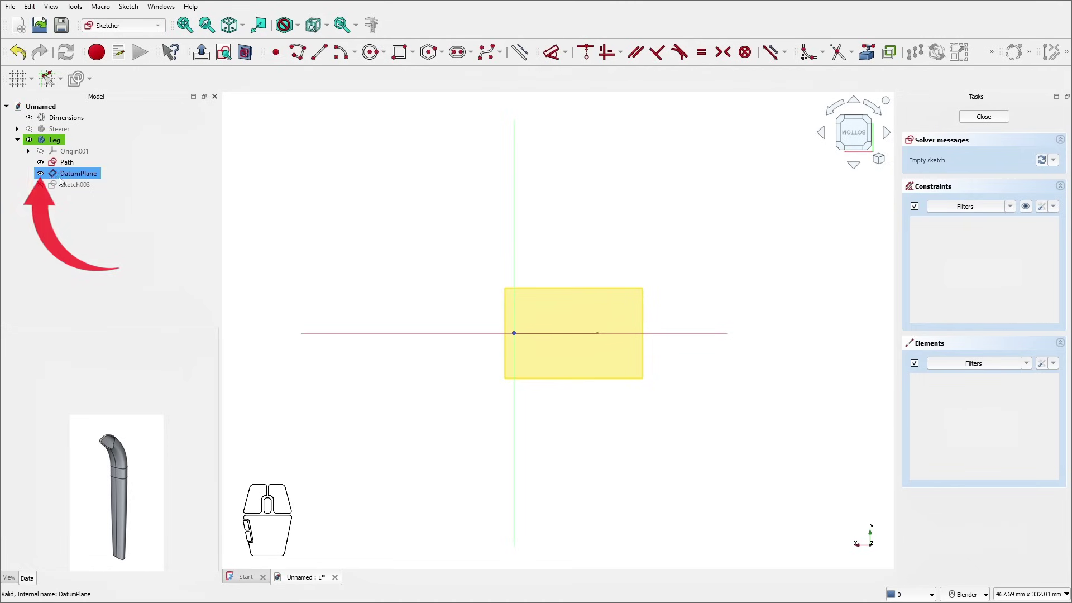
{"action": "key", "text": "space"}
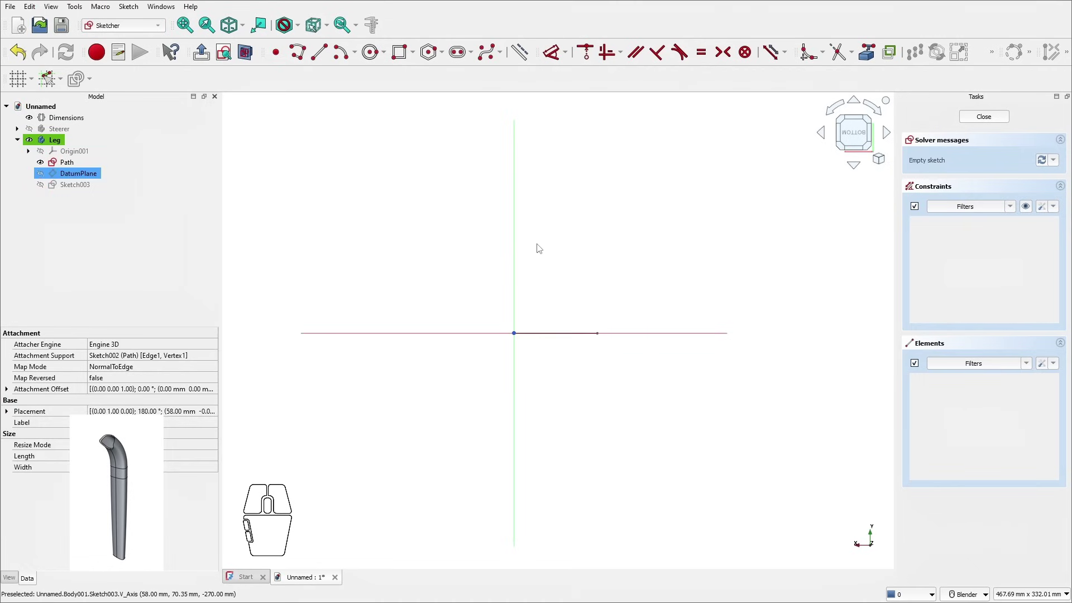
Step: Draw a degree-3 B-spline with five control points arching above the horizontal axis, starting about 92 mm left of the origin, its third point on the vertical axis
{"action": "left_click", "coordinate": [488, 52]}
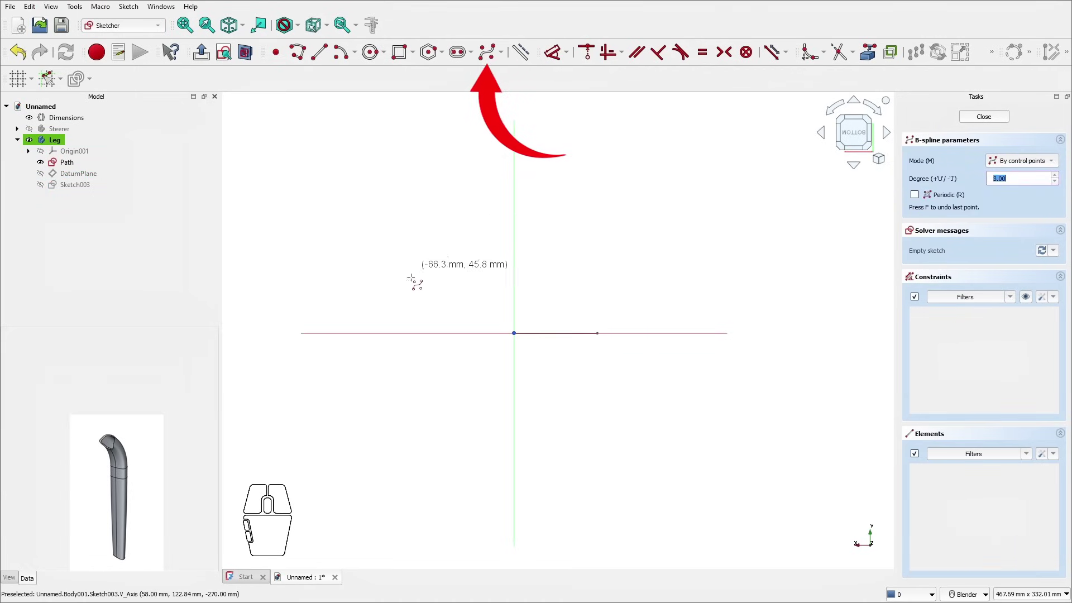
{"action": "left_click", "coordinate": [381, 333]}
{"action": "left_click", "coordinate": [421, 271]}
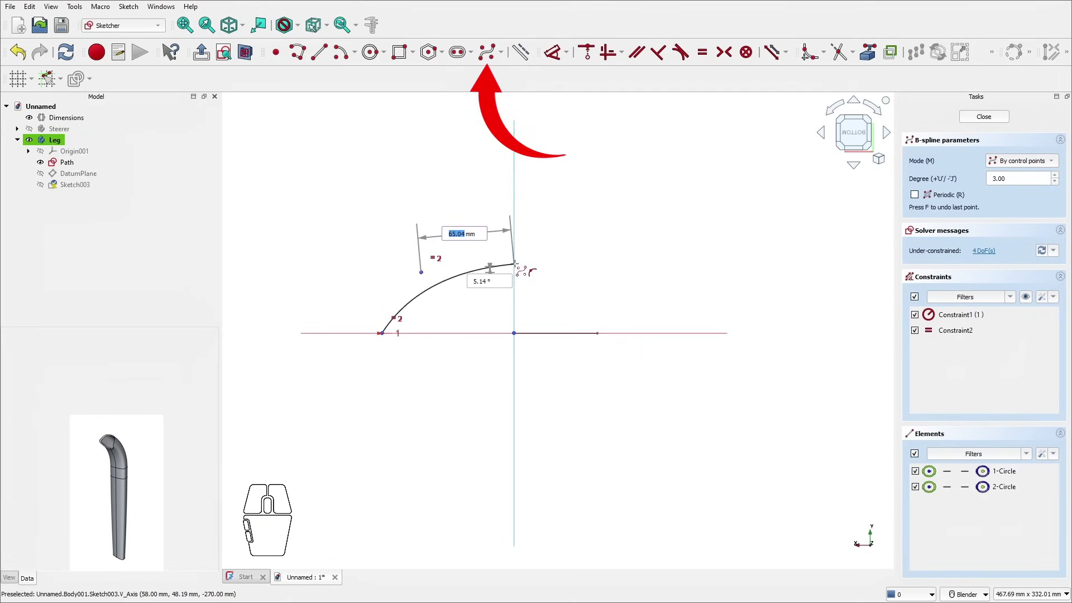
{"action": "left_click", "coordinate": [513, 264]}
{"action": "left_click", "coordinate": [575, 305]}
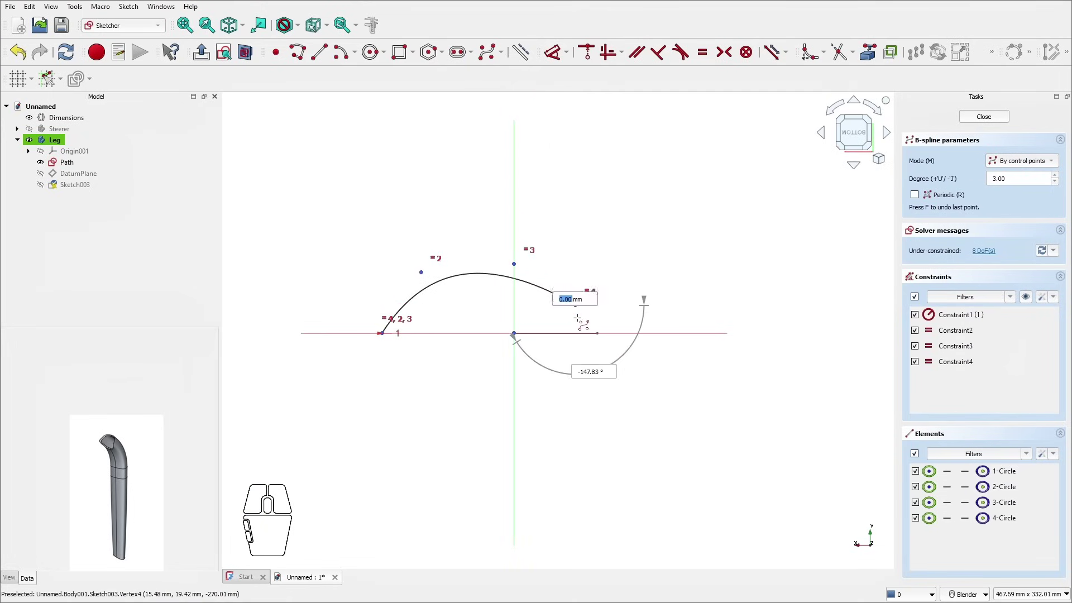
{"action": "left_click", "coordinate": [584, 332]}
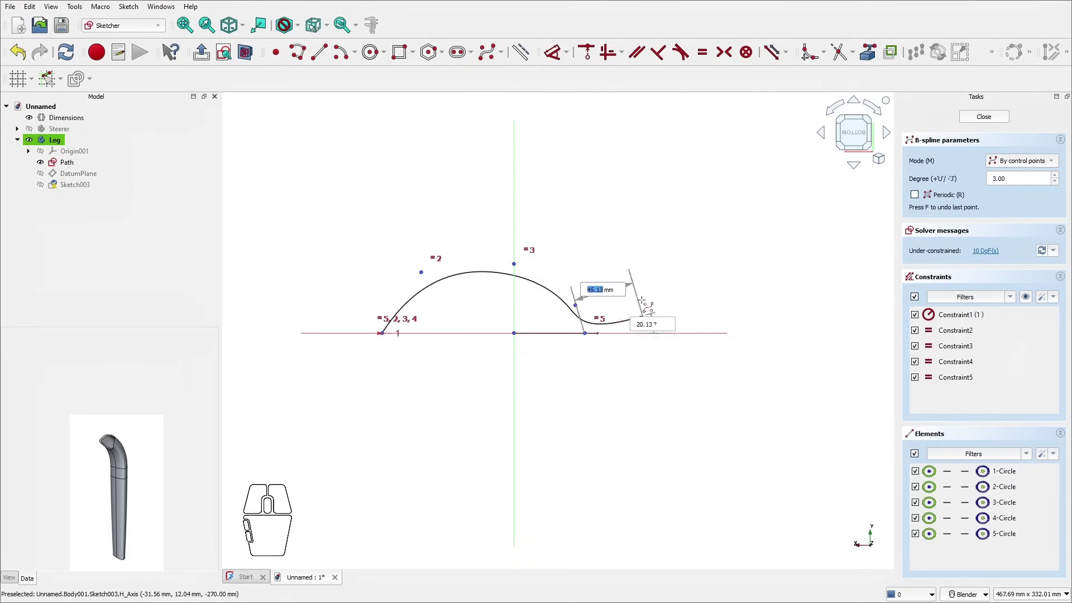
{"action": "key", "text": "Escape"}
{"action": "scroll", "coordinate": [552, 329], "scroll_direction": "up", "scroll_amount": 2}
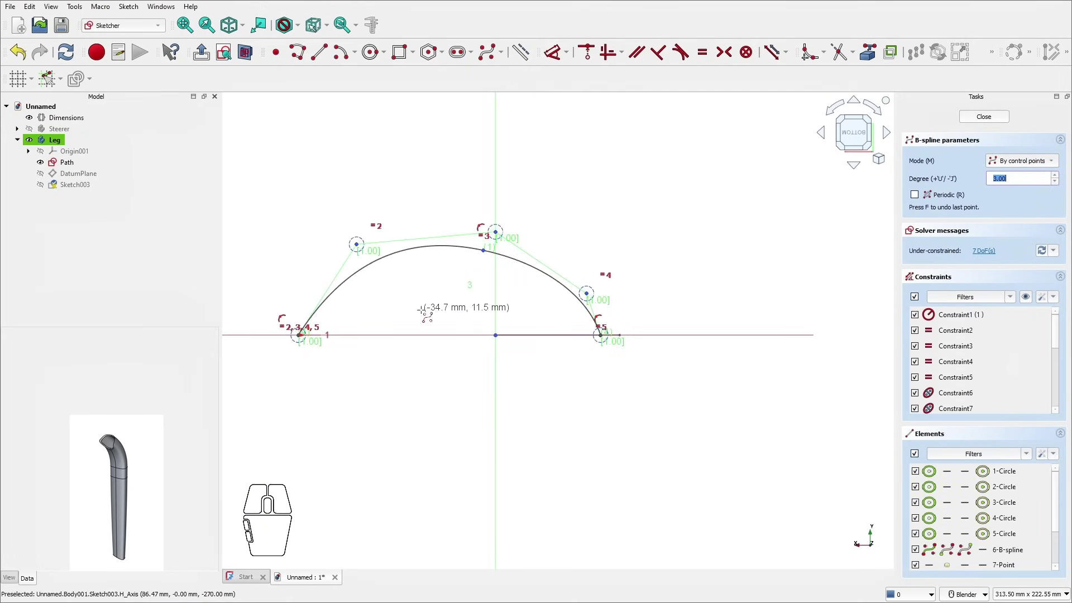
{"action": "key", "text": "Escape"}
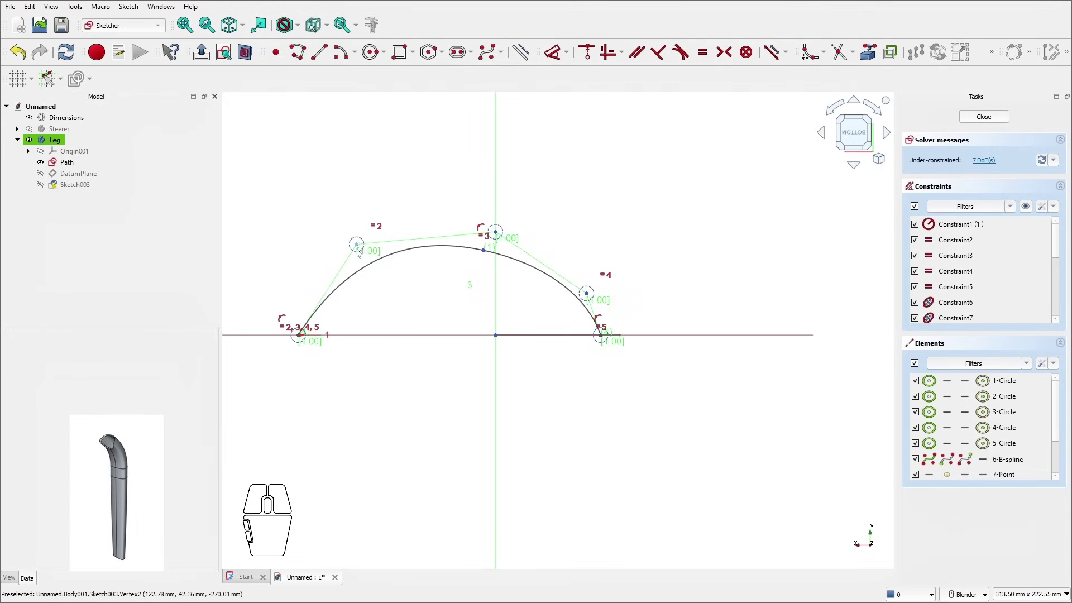
Step: Adjust the B-spline's second and third control points to refine the curve's arch
{"action": "left_click_drag", "start_coordinate": [356, 244], "coordinate": [391, 258]}
{"action": "left_click", "coordinate": [496, 233]}
{"action": "left_click_drag", "start_coordinate": [496, 232], "coordinate": [495, 224]}
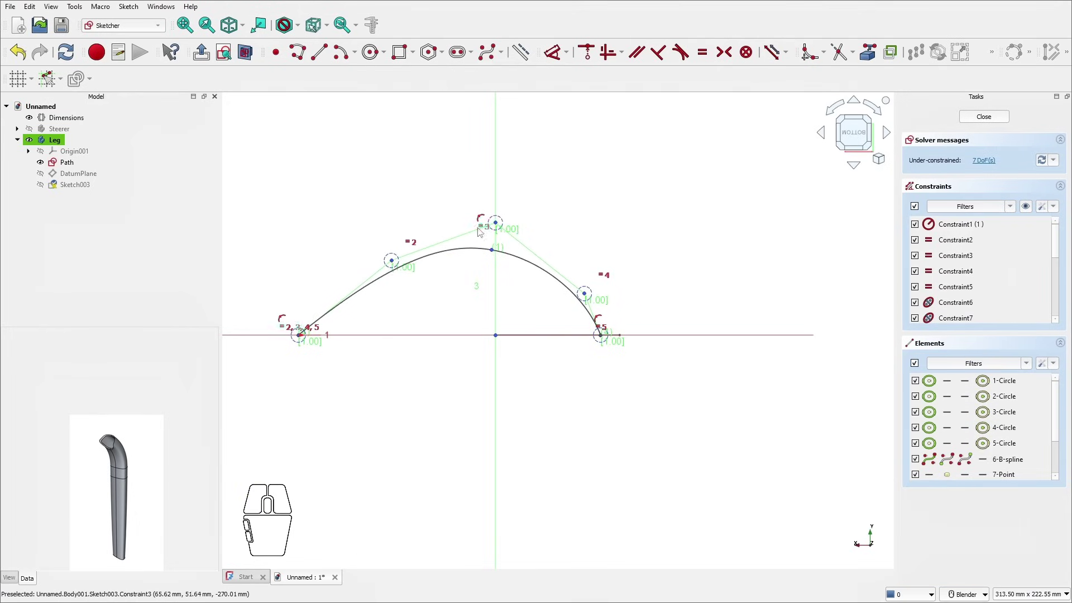
{"action": "left_click_drag", "start_coordinate": [391, 264], "coordinate": [372, 244]}
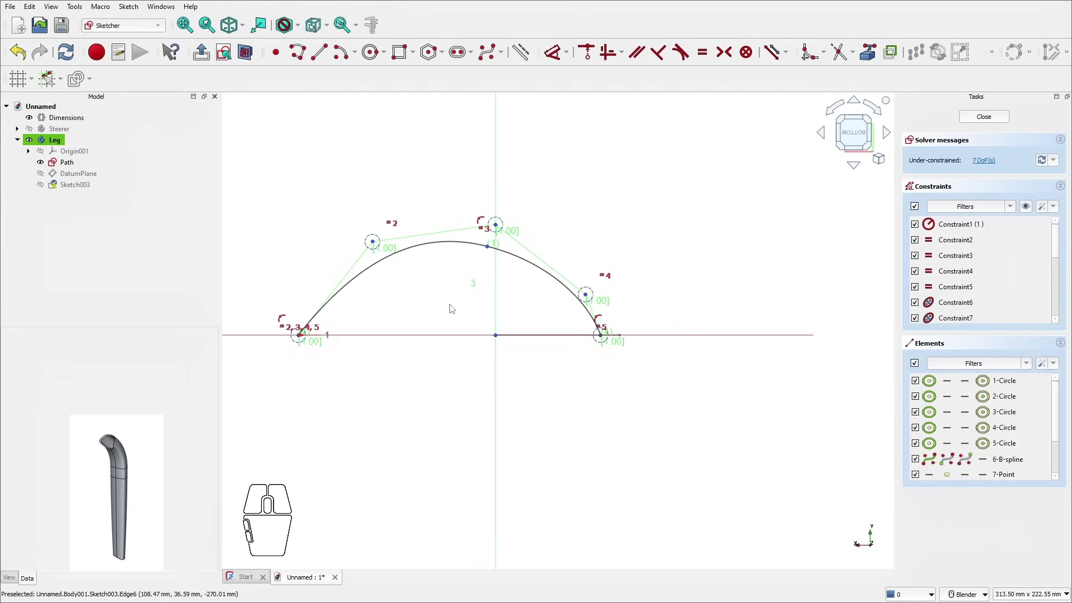
Step: Dimension the B-spline's left endpoint 11 mm from the vertical axis
{"action": "left_click", "coordinate": [299, 335]}
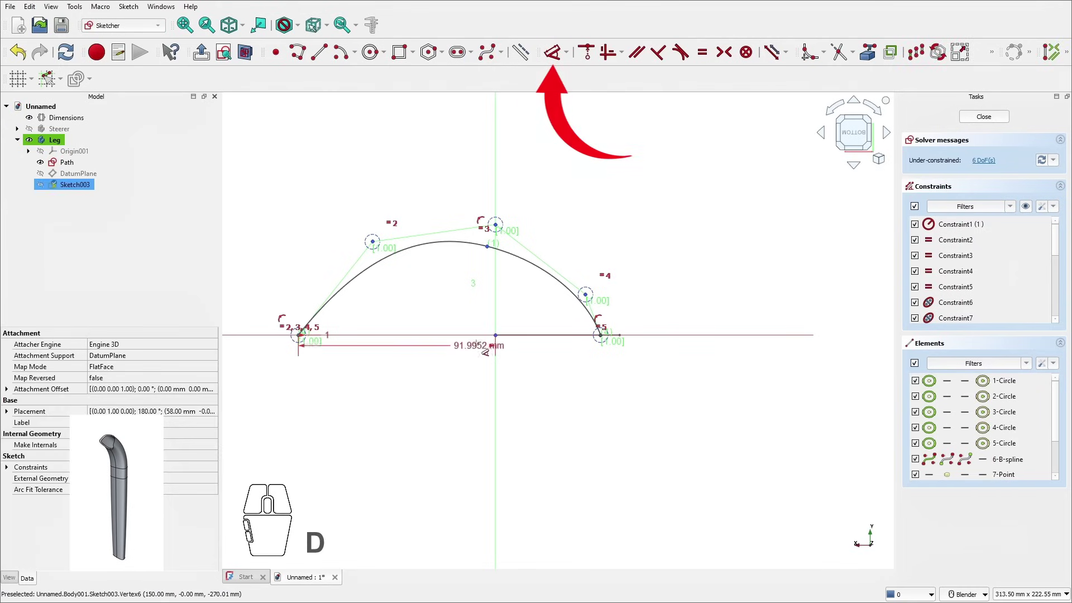
{"action": "left_click", "coordinate": [437, 378]}
{"action": "type", "text": "11"}
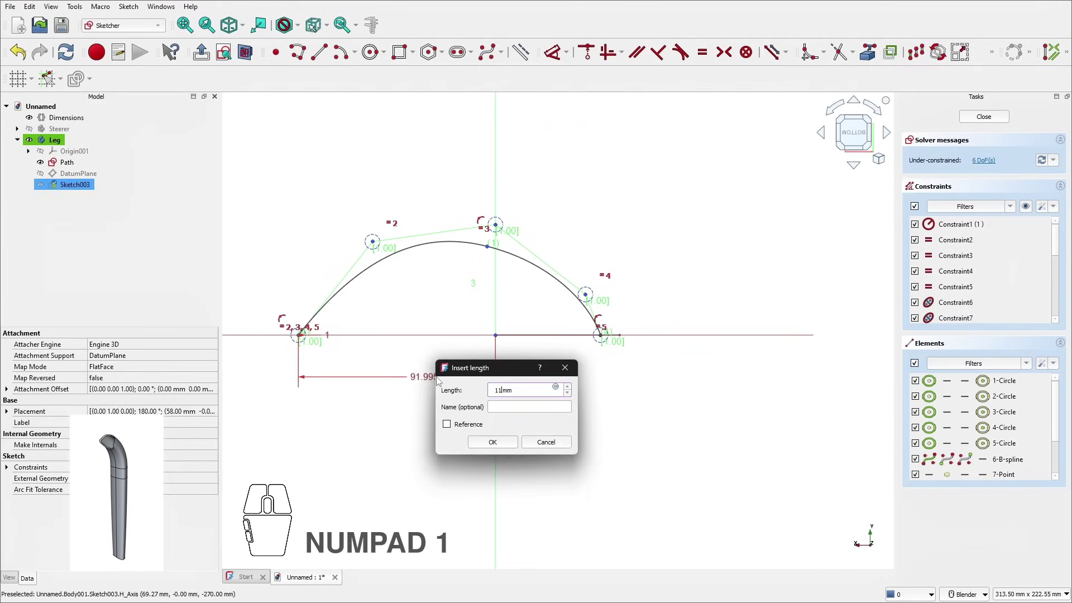
{"action": "key", "text": "Return"}
{"action": "key", "text": "Escape"}
Step: Reshape the B-spline after its shortening and constrain its second control point vertically above the left endpoint
{"action": "left_click_drag", "start_coordinate": [495, 226], "coordinate": [583, 192]}
{"action": "left_click_drag", "start_coordinate": [488, 233], "coordinate": [522, 248]}
{"action": "left_click", "coordinate": [441, 257]}
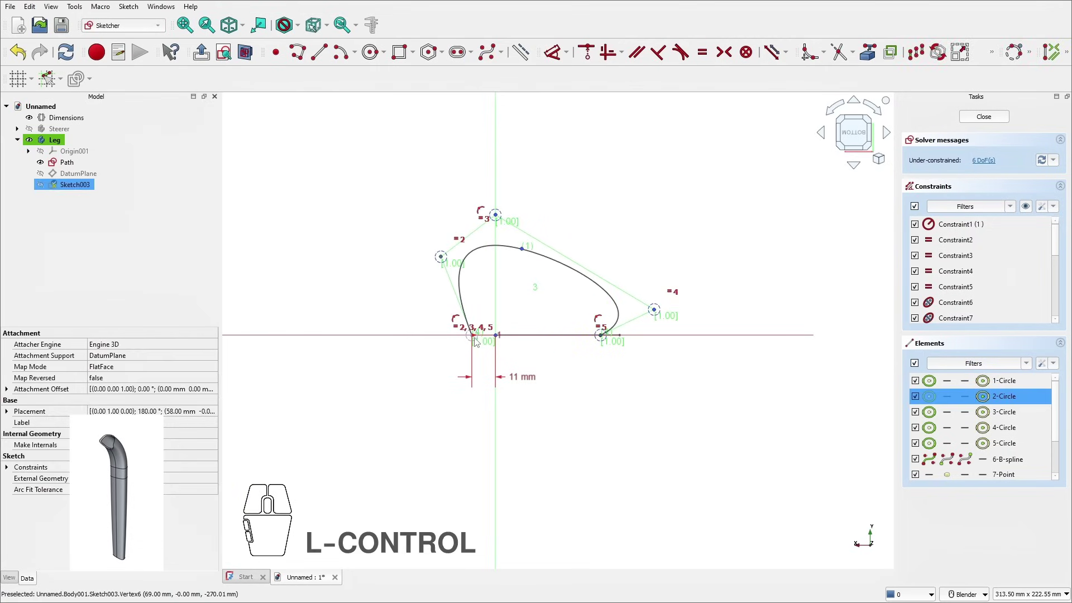
{"action": "left_click", "coordinate": [473, 340], "text": "ctrl"}
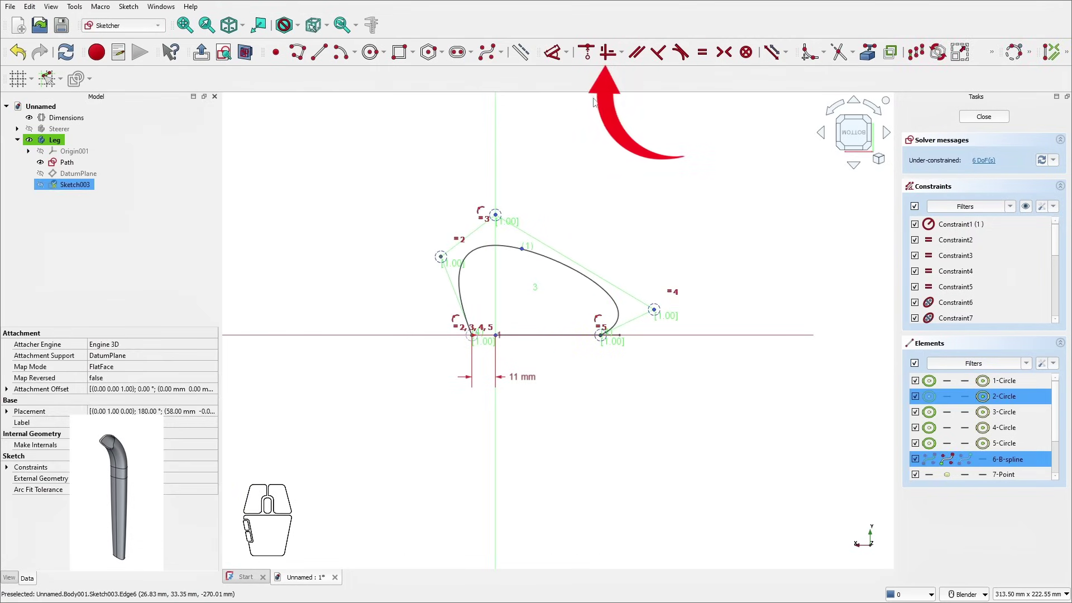
{"action": "left_click", "coordinate": [607, 53]}
Step: Try a horizontal/vertical constraint between the B-spline's fourth control point and its right endpoint, then undo it
{"action": "scroll", "coordinate": [551, 263], "scroll_direction": "up", "scroll_amount": 1}
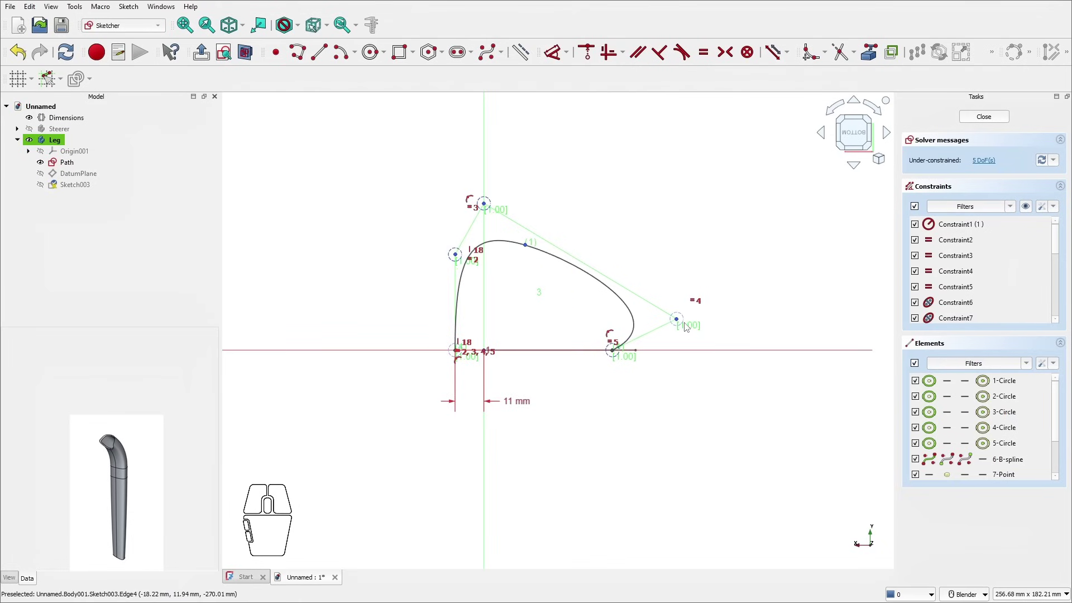
{"action": "left_click", "coordinate": [614, 358], "text": "ctrl"}
{"action": "left_click", "coordinate": [614, 355], "text": "ctrl"}
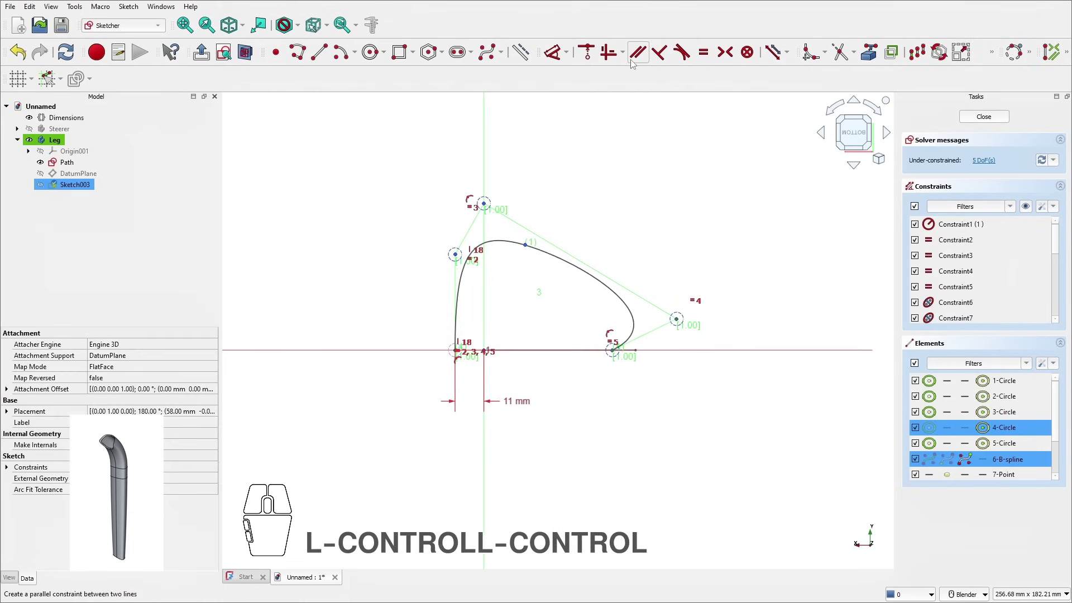
{"action": "left_click", "coordinate": [608, 52]}
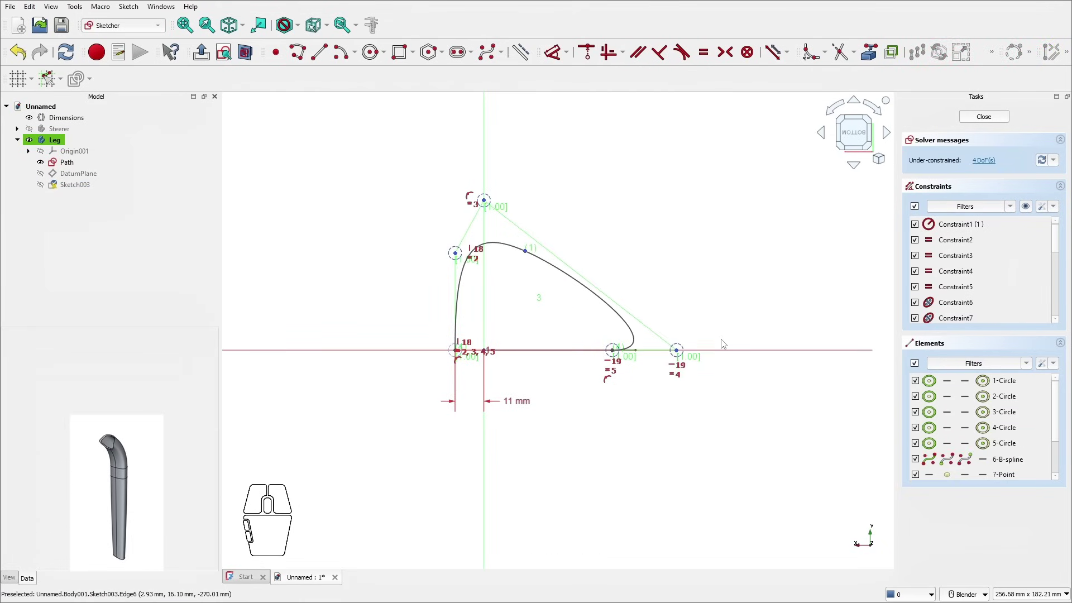
{"action": "key", "text": "ctrl+z"}
Step: Move the B-spline's fourth control point above the right endpoint and constrain the two vertically
{"action": "left_click_drag", "start_coordinate": [681, 324], "coordinate": [620, 282]}
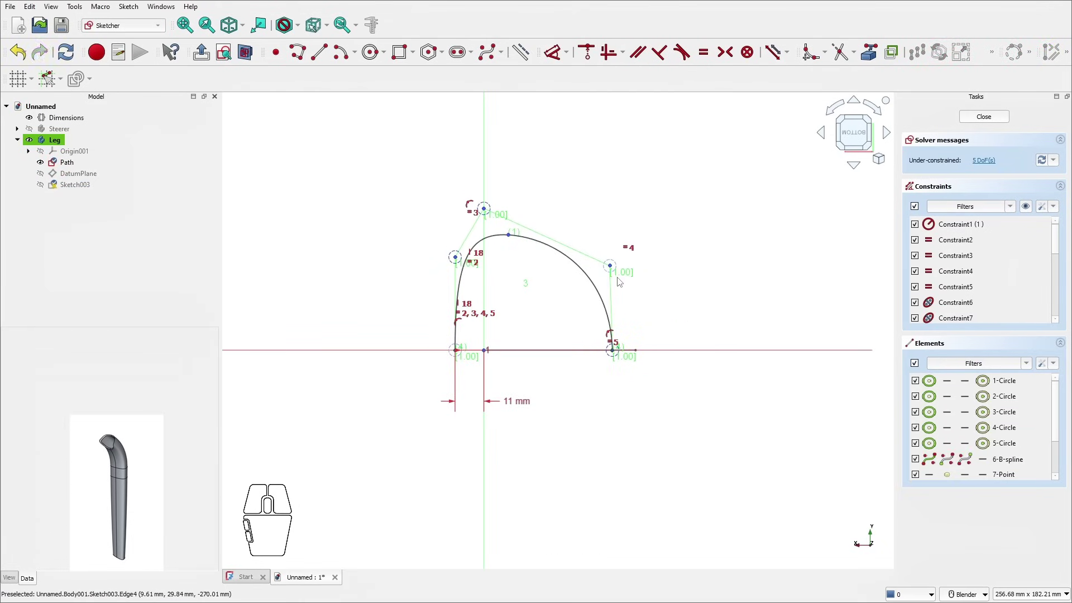
{"action": "left_click", "coordinate": [611, 267], "text": "ctrl"}
{"action": "left_click", "coordinate": [613, 351], "text": "ctrl"}
{"action": "left_click", "coordinate": [608, 56]}
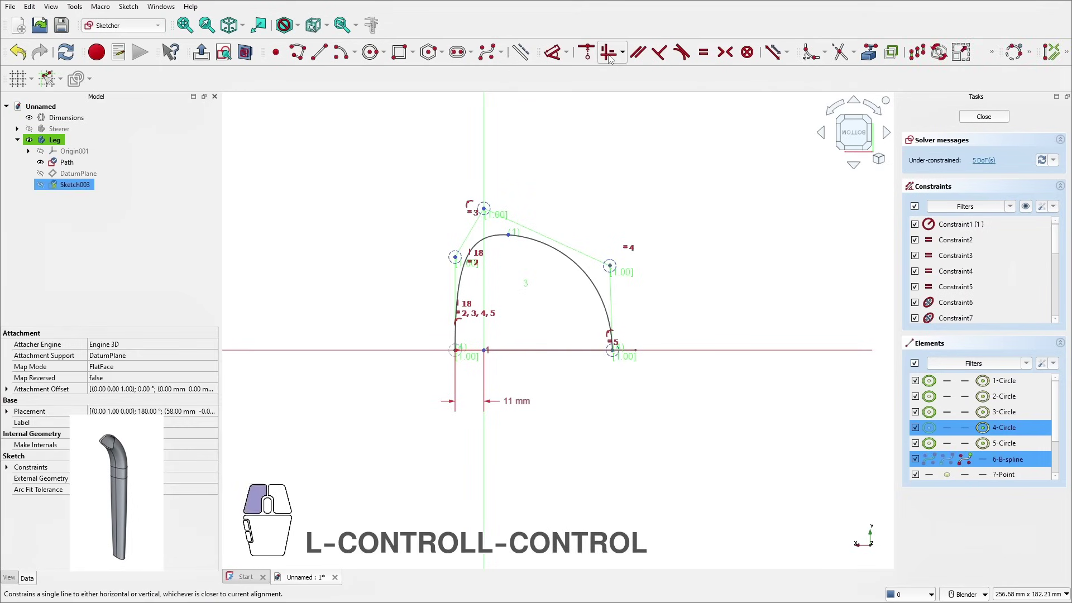
Step: Lower the B-spline's third control point and make it coincident with the curve's knot point
{"action": "left_click_drag", "start_coordinate": [484, 211], "coordinate": [510, 255]}
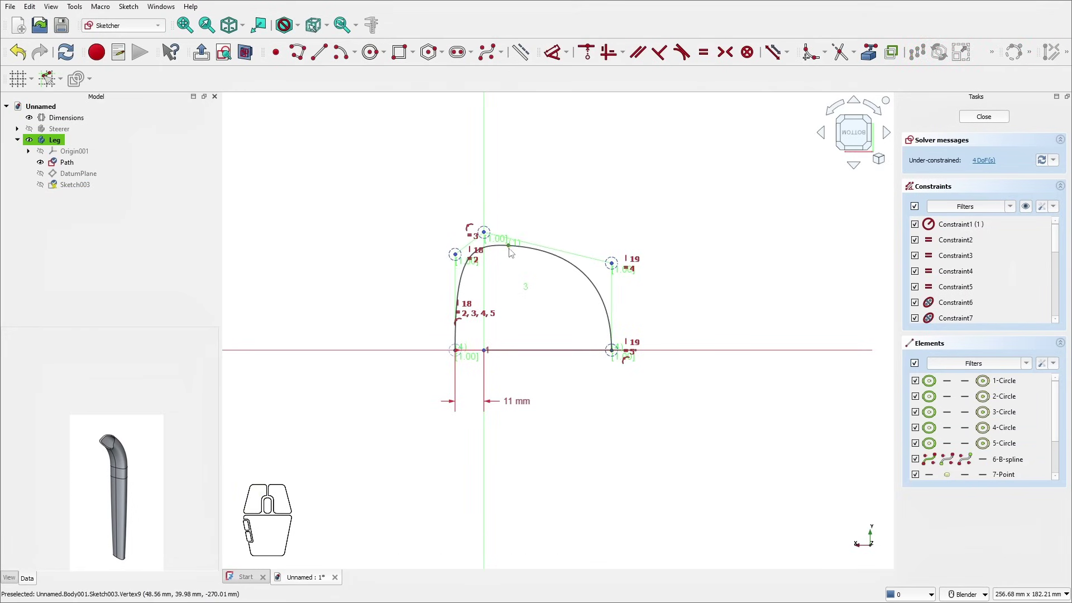
{"action": "left_click", "coordinate": [484, 233], "text": "ctrl"}
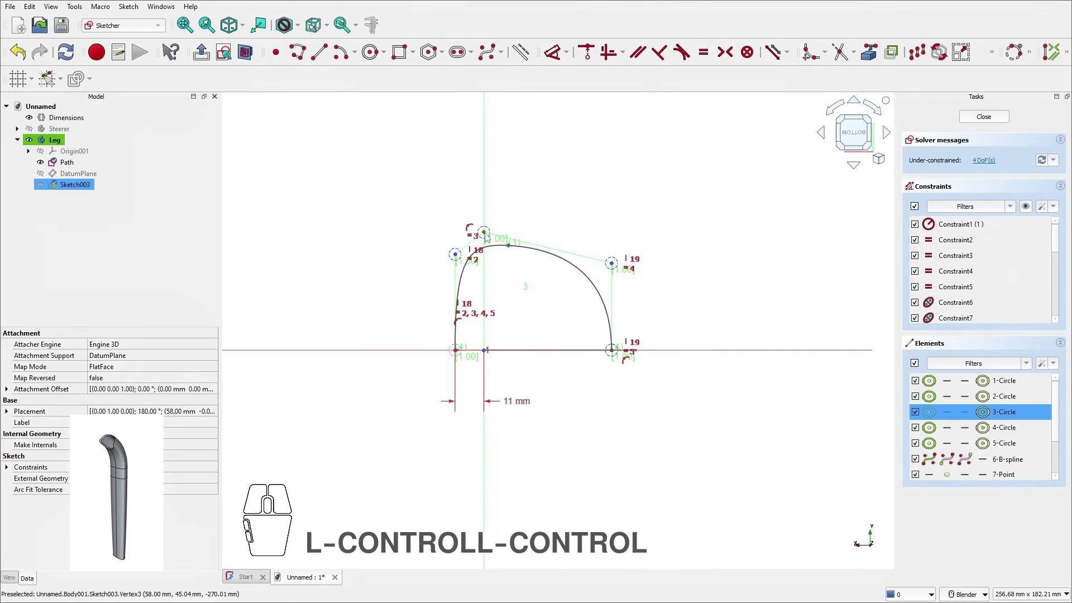
{"action": "left_click", "coordinate": [587, 52]}
{"action": "scroll", "coordinate": [474, 226], "scroll_direction": "up", "scroll_amount": 3}
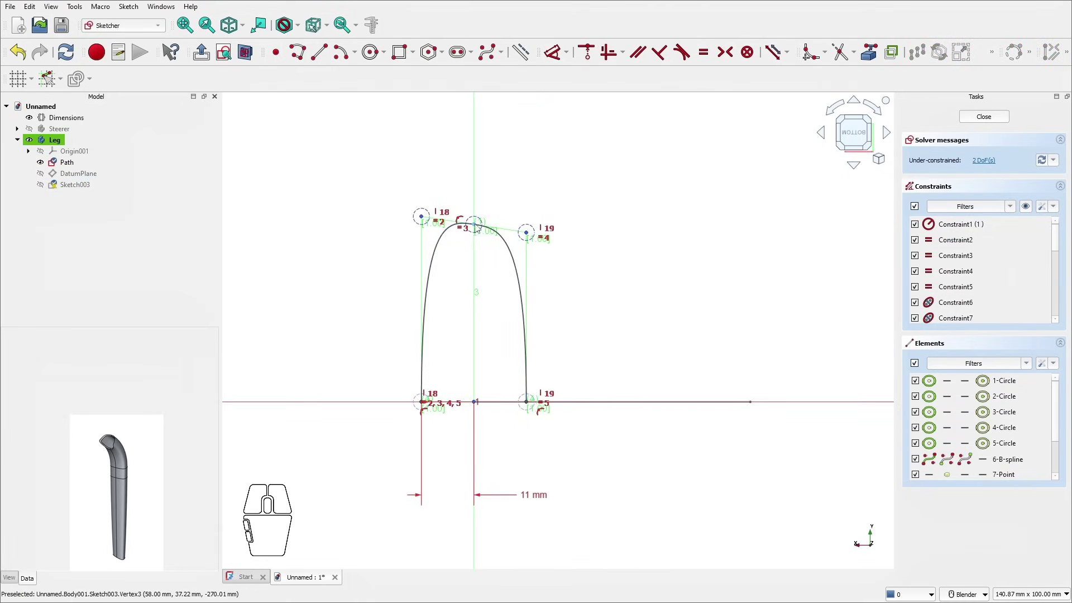
Step: Flatten the B-spline's arch and dimension its fourth control point 18 mm above the horizontal axis
{"action": "left_click_drag", "start_coordinate": [475, 226], "coordinate": [526, 290]}
{"action": "key", "text": "d"}
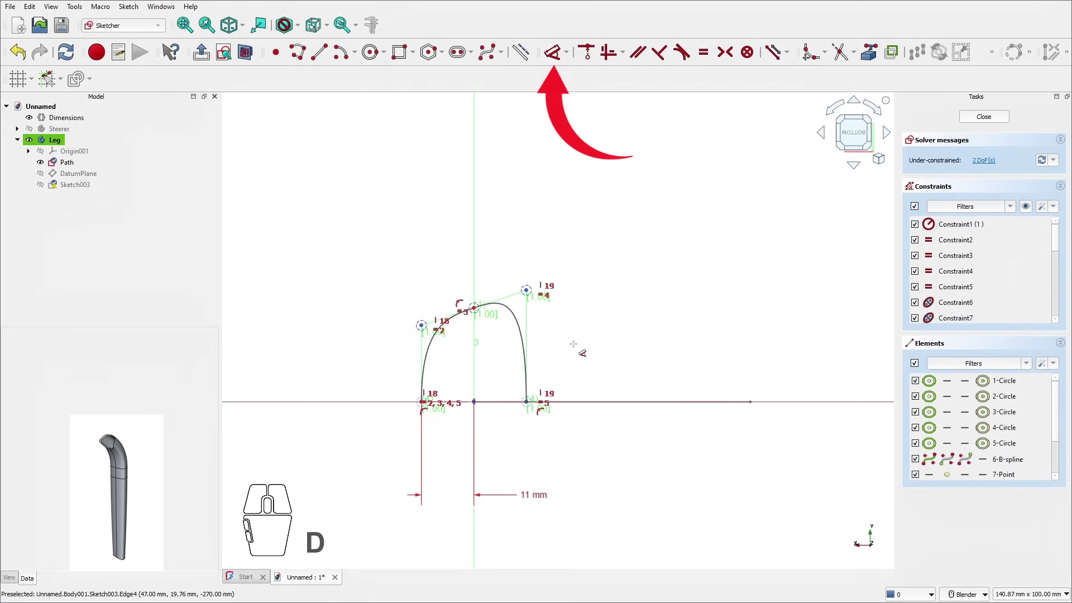
{"action": "left_click", "coordinate": [526, 291]}
{"action": "left_click", "coordinate": [597, 361]}
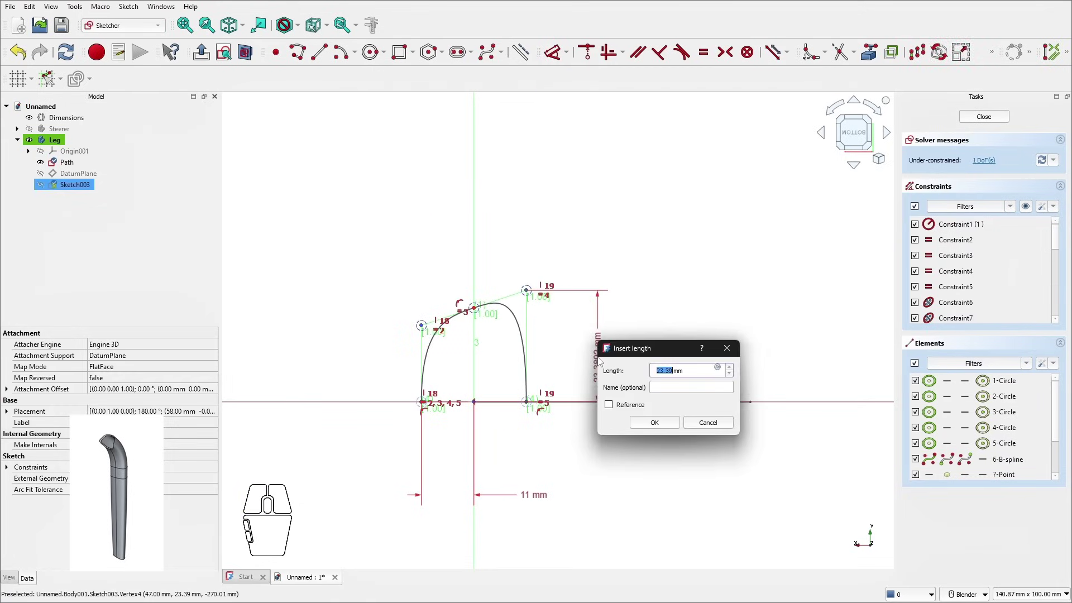
{"action": "type", "text": "18"}
{"action": "key", "text": "Return"}
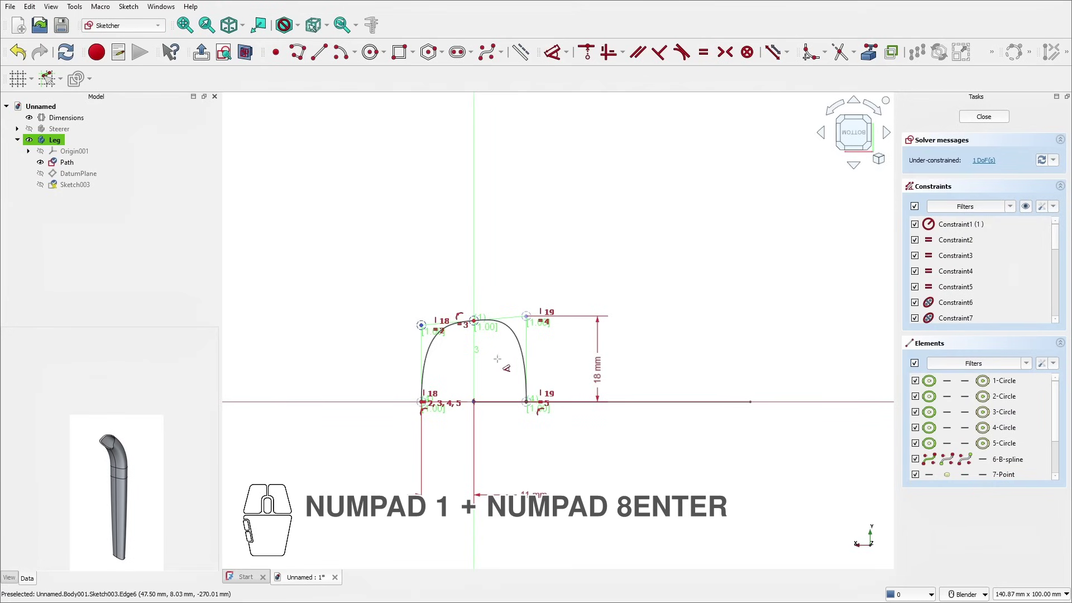
Step: Dimension the B-spline's third control point 14 mm above the horizontal axis
{"action": "left_click", "coordinate": [522, 357]}
{"action": "left_click", "coordinate": [681, 366]}
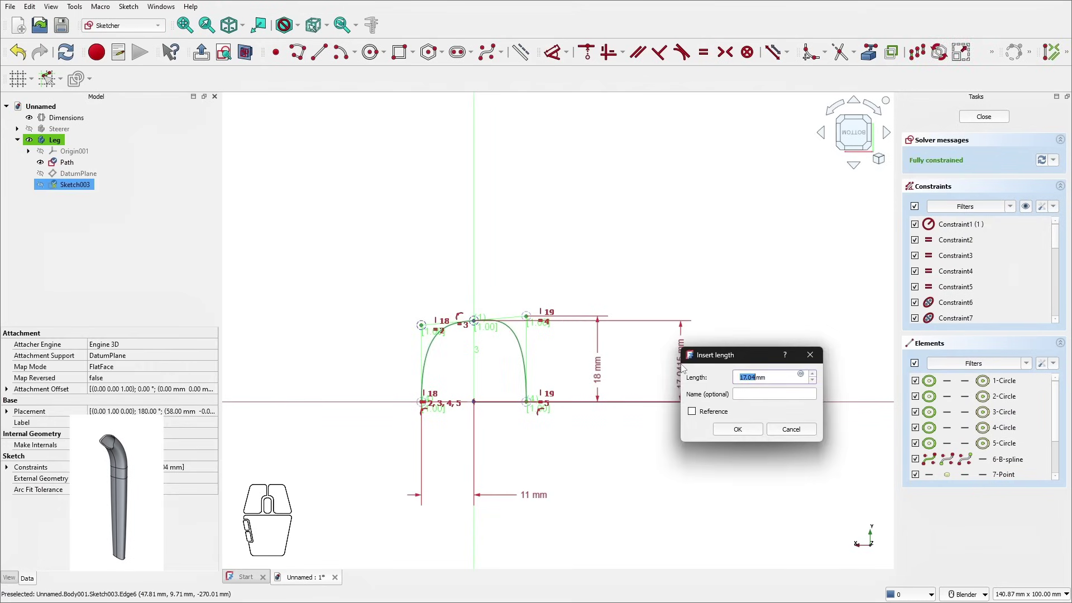
{"action": "type", "text": "14"}
{"action": "key", "text": "Return"}
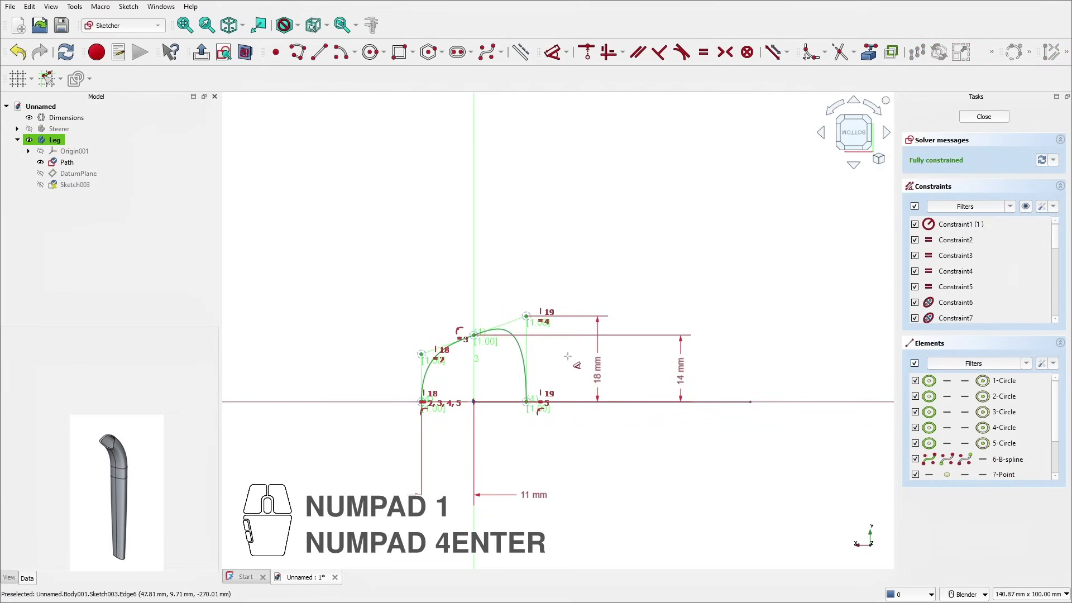
Step: Leave the Dimension tool and move the 14 mm, 18 mm and 11 mm dimensions closer to the profile
{"action": "scroll", "coordinate": [567, 356], "scroll_direction": "up", "scroll_amount": 1}
{"action": "key", "text": "Escape"}
{"action": "left_click_drag", "start_coordinate": [704, 373], "coordinate": [580, 363]}
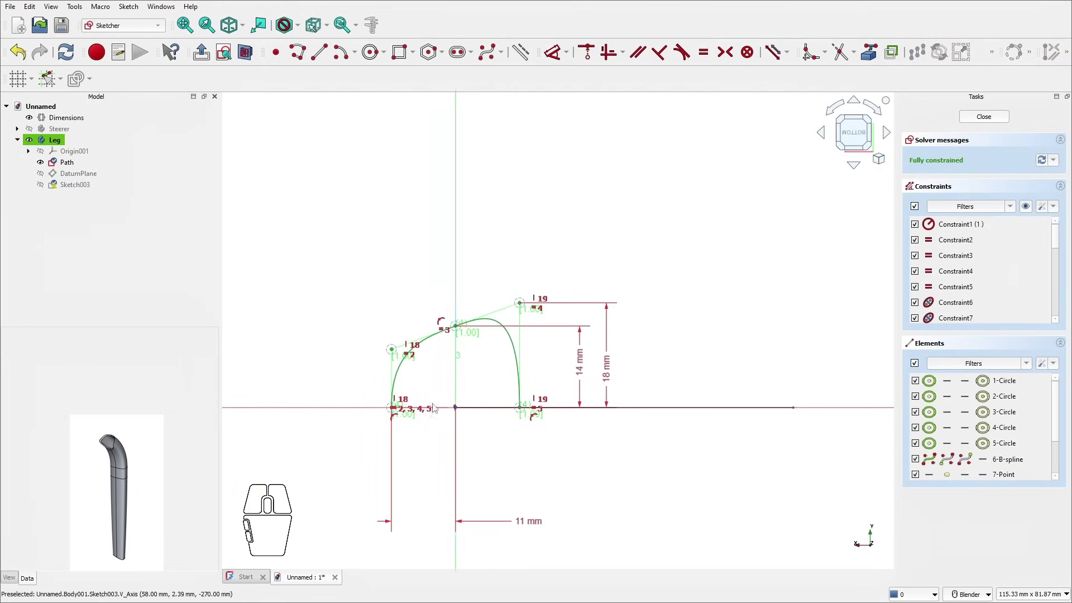
{"action": "left_click_drag", "start_coordinate": [529, 526], "coordinate": [525, 527]}
{"action": "left_click_drag", "start_coordinate": [429, 454], "coordinate": [423, 444]}
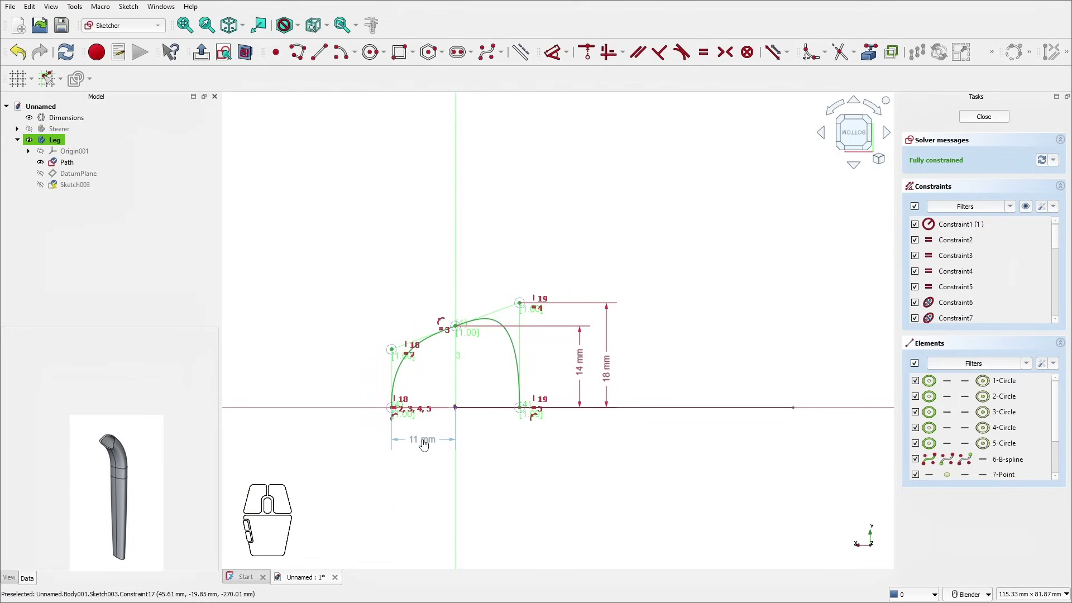
{"action": "scroll", "coordinate": [528, 413], "scroll_direction": "down", "scroll_amount": 1}
{"action": "middle_click_drag", "start_coordinate": [529, 414], "coordinate": [587, 352], "text": "shift"}
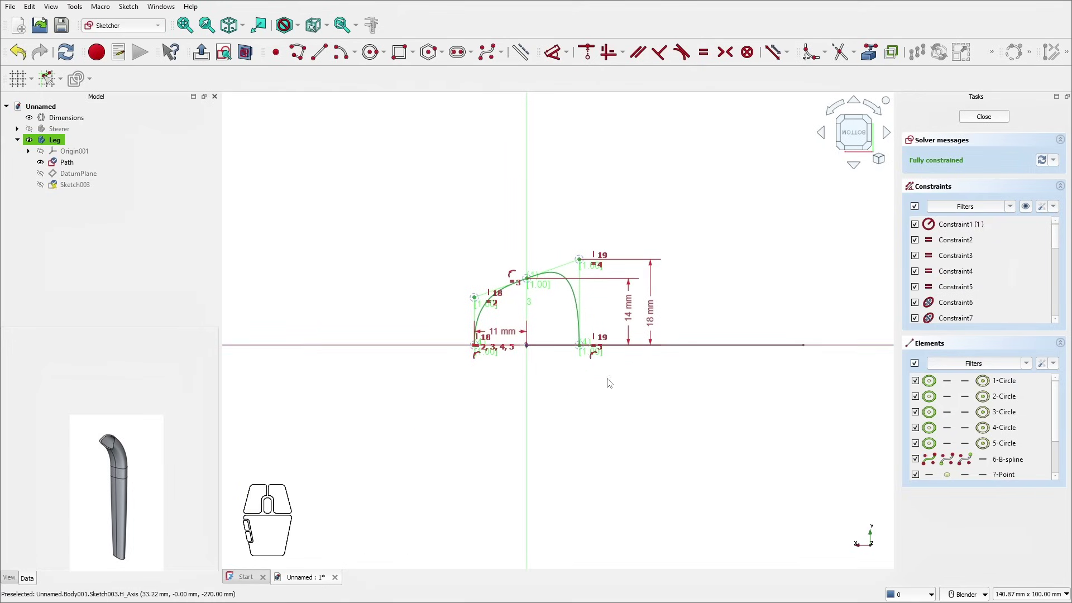
Step: Mirror the B-spline across the horizontal axis with the Symmetry tool
{"action": "scroll", "coordinate": [556, 423], "scroll_direction": "up", "scroll_amount": 1}
{"action": "left_click", "coordinate": [469, 299]}
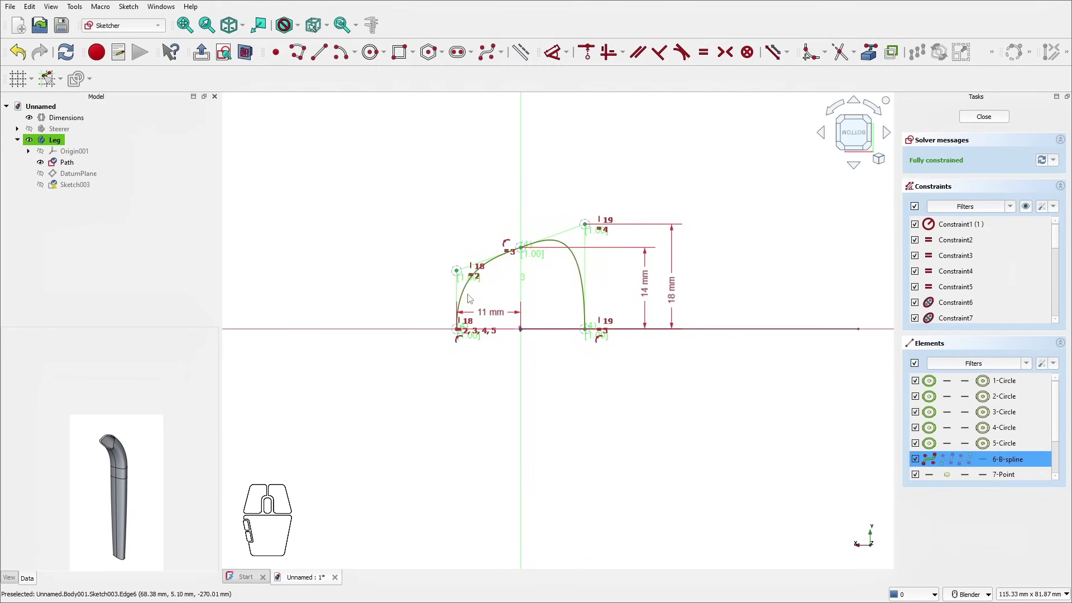
{"action": "left_click", "coordinate": [991, 52]}
{"action": "left_click", "coordinate": [833, 73]}
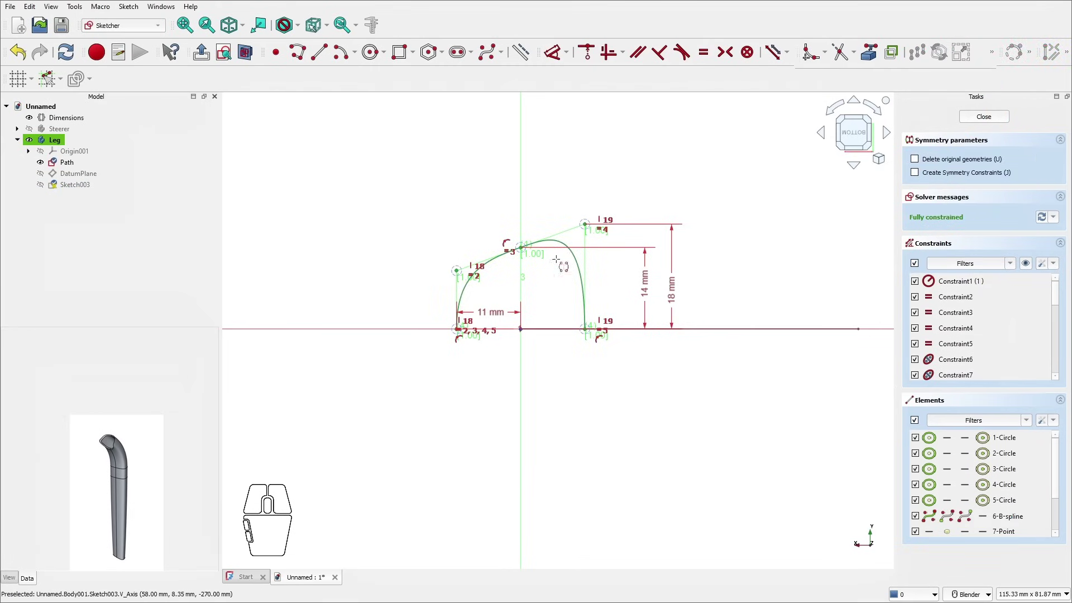
{"action": "left_click", "coordinate": [415, 330]}
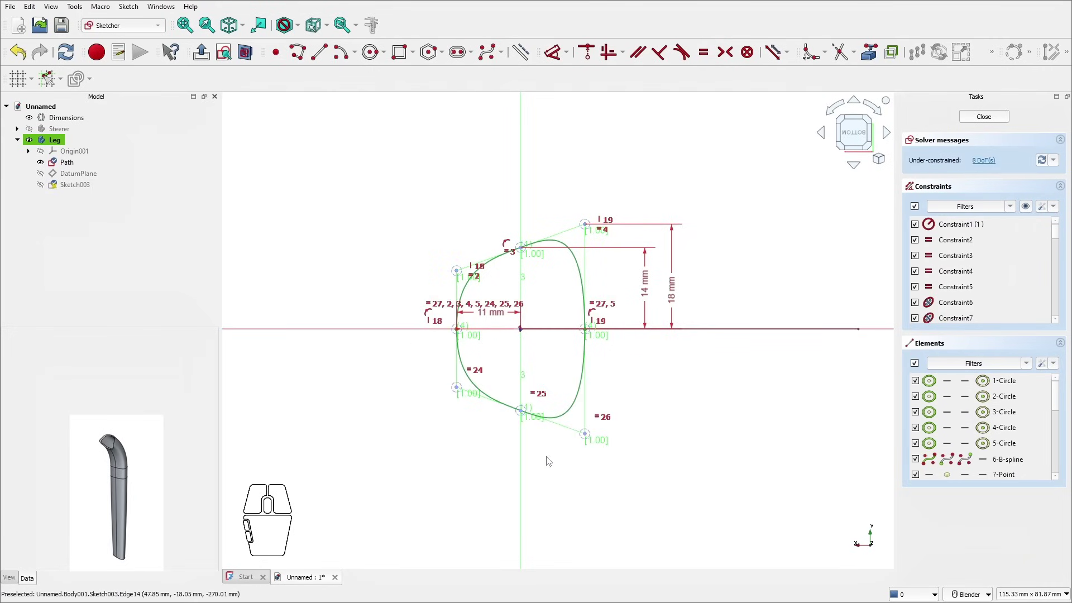
Step: Constrain the mirrored curve's fourth and second control points symmetric to the originals about the horizontal axis
{"action": "mouse_move", "coordinate": [585, 433]}
{"action": "left_mouse_down"}
{"action": "mouse_move", "coordinate": [598, 453]}
{"action": "mouse_move", "coordinate": [553, 450]}
{"action": "mouse_move", "coordinate": [591, 430]}
{"action": "left_mouse_up"}
{"action": "left_click", "coordinate": [584, 225]}
{"action": "left_click", "coordinate": [733, 330], "text": "ctrl"}
{"action": "left_click", "coordinate": [591, 430], "text": "ctrl"}
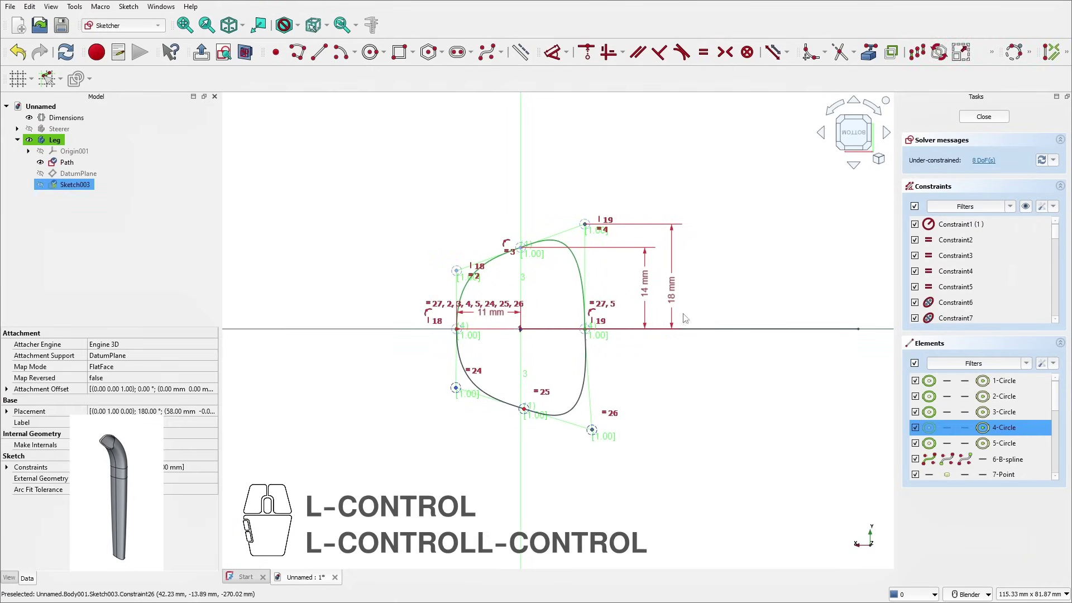
{"action": "left_click", "coordinate": [725, 52]}
{"action": "left_click", "coordinate": [456, 271]}
{"action": "left_click", "coordinate": [389, 332], "text": "ctrl"}
{"action": "left_click", "coordinate": [724, 53]}
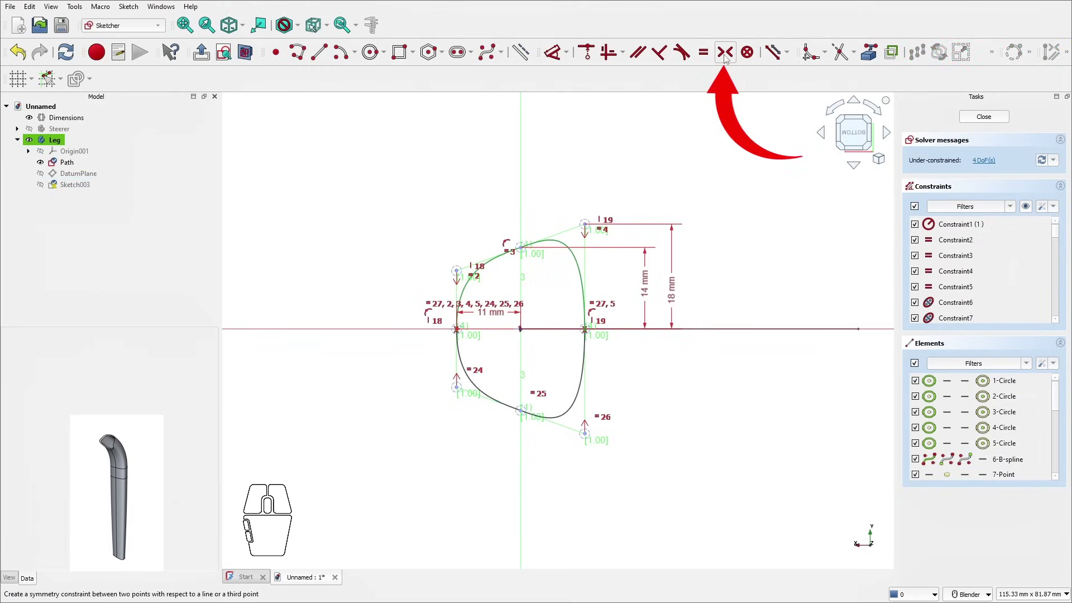
Step: Join the mirrored curve's left and right endpoints to the original B-spline's endpoints with coincident constraints
{"action": "left_click", "coordinate": [582, 409]}
{"action": "scroll", "coordinate": [584, 341], "scroll_direction": "up", "scroll_amount": 2}
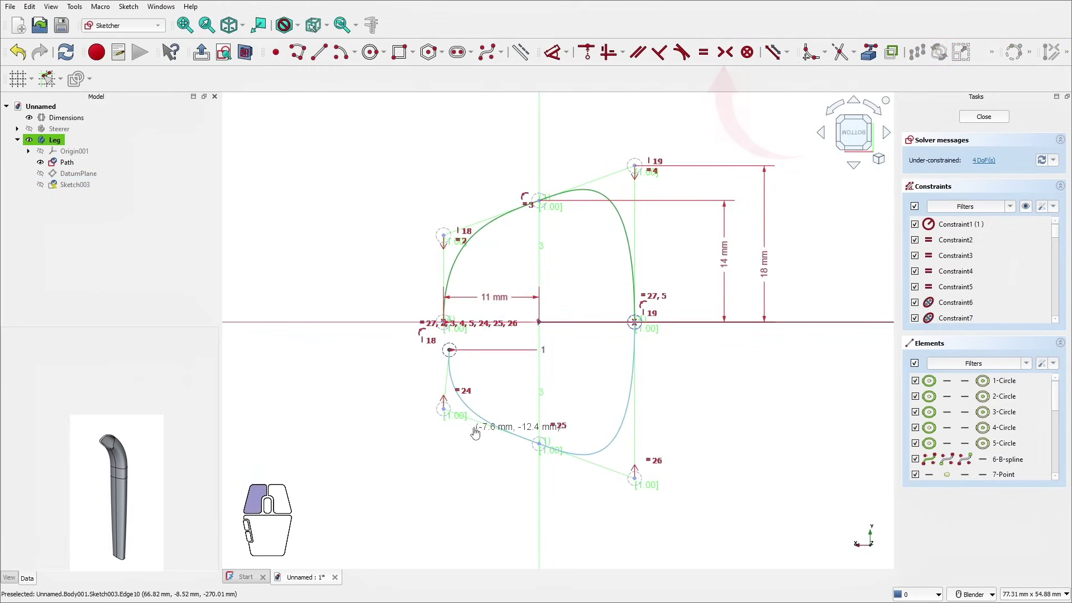
{"action": "left_click", "coordinate": [447, 329]}
{"action": "scroll", "coordinate": [447, 332], "scroll_direction": "up", "scroll_amount": 5, "text": "ctrl"}
{"action": "left_click", "coordinate": [469, 301], "text": "ctrl"}
{"action": "scroll", "coordinate": [602, 168], "scroll_direction": "down", "scroll_amount": 5, "text": "ctrl"}
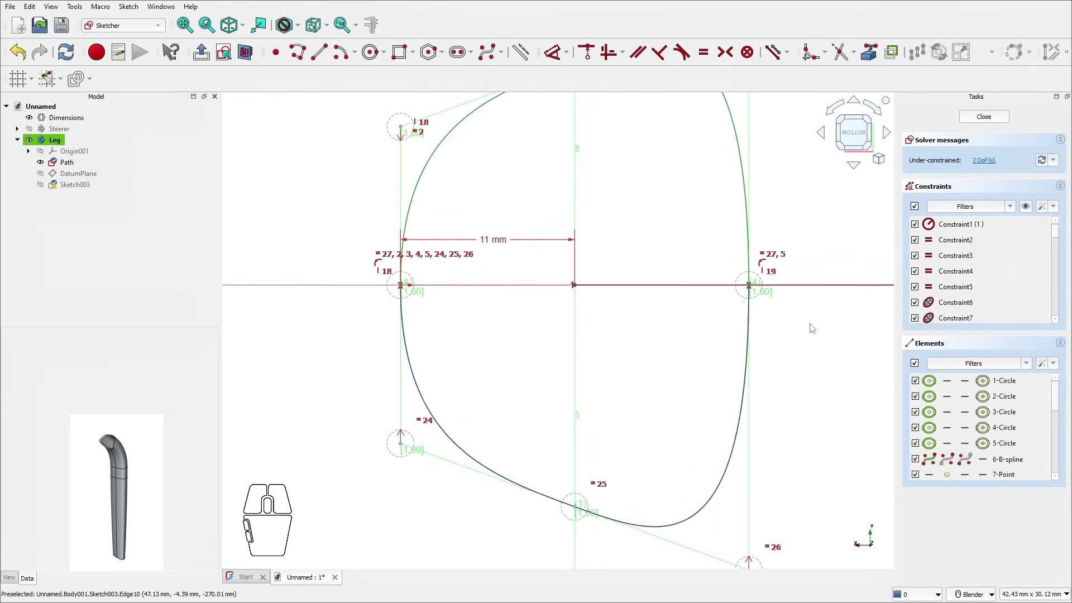
{"action": "scroll", "coordinate": [600, 179], "scroll_direction": "up", "scroll_amount": 2}
{"action": "left_click", "coordinate": [586, 52]}
{"action": "scroll", "coordinate": [730, 341], "scroll_direction": "down", "scroll_amount": 4}
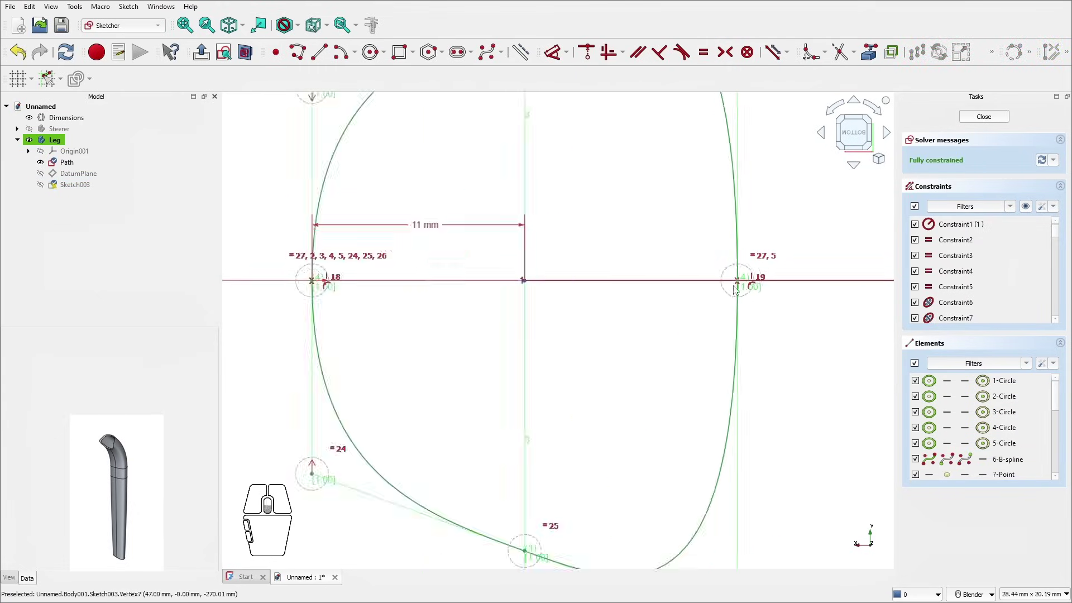
{"action": "scroll", "coordinate": [729, 355], "scroll_direction": "down", "scroll_amount": 2}
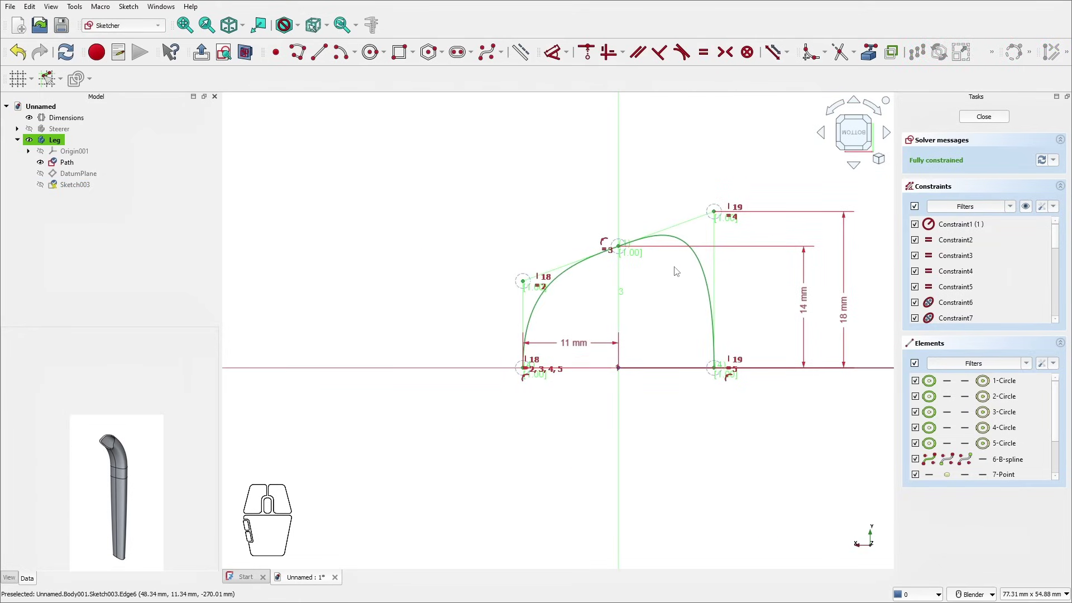
Step: Try mirroring the B-spline across the horizontal axis with Create Symmetry Constraints enabled, then undo it
{"action": "left_click", "coordinate": [670, 239]}
{"action": "left_click", "coordinate": [619, 289]}
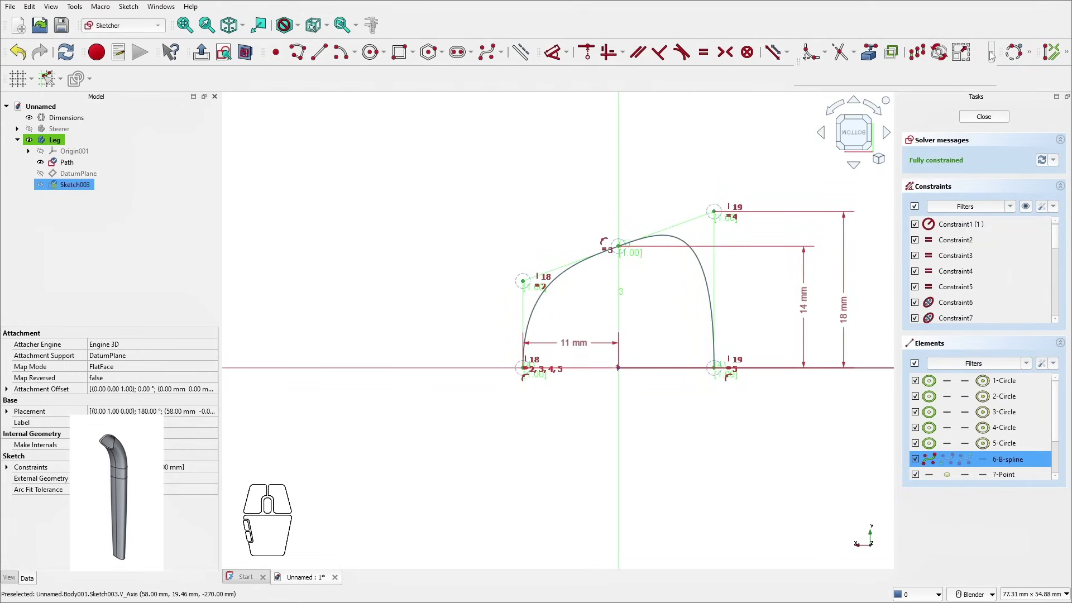
{"action": "left_click", "coordinate": [960, 52]}
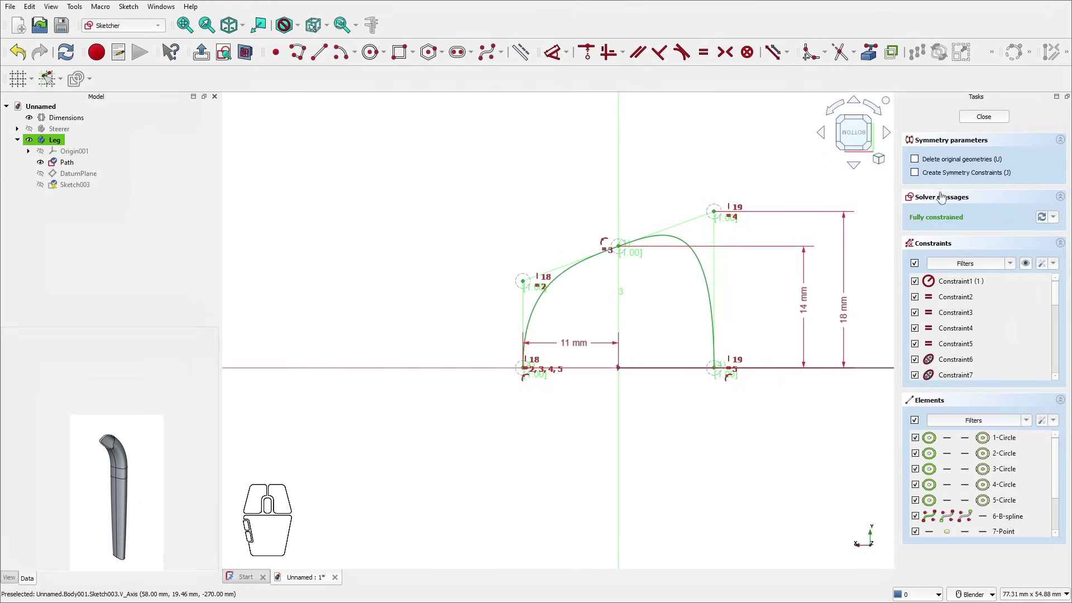
{"action": "left_click", "coordinate": [914, 172]}
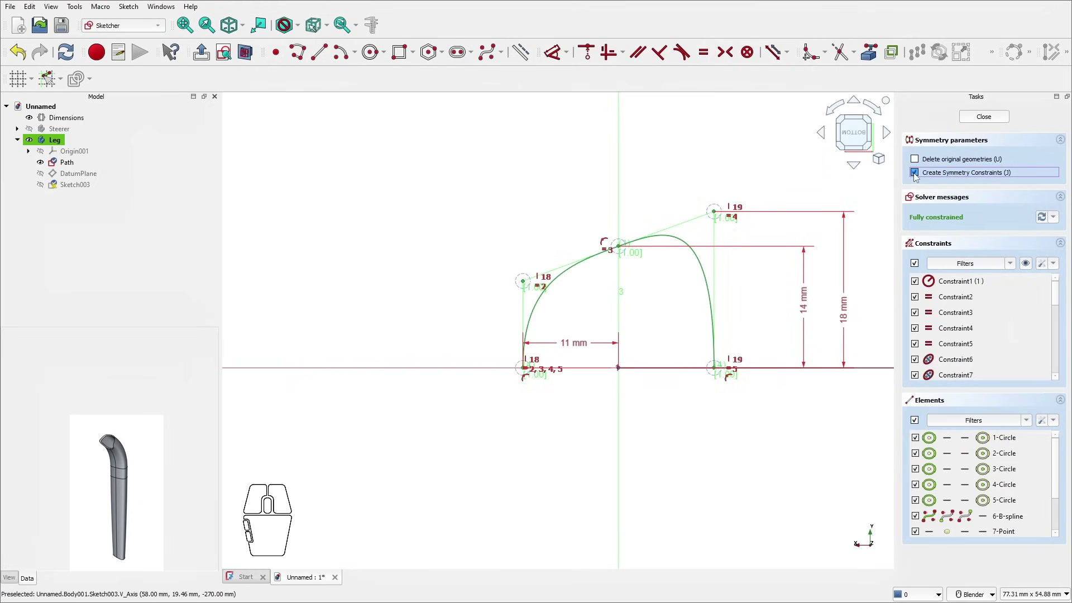
{"action": "left_click", "coordinate": [474, 369]}
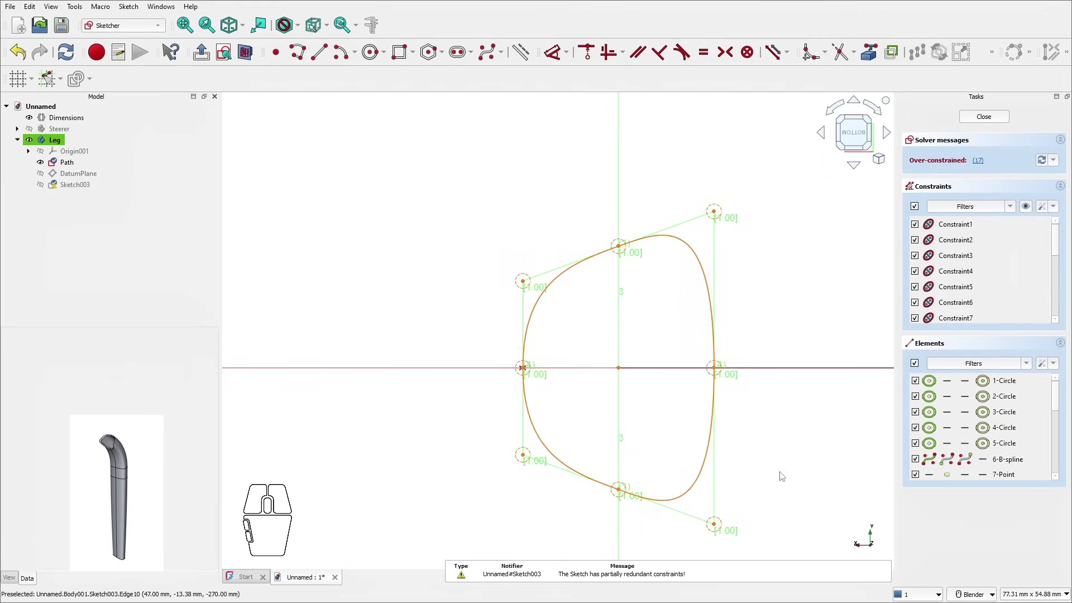
{"action": "key", "text": "ctrl+z"}
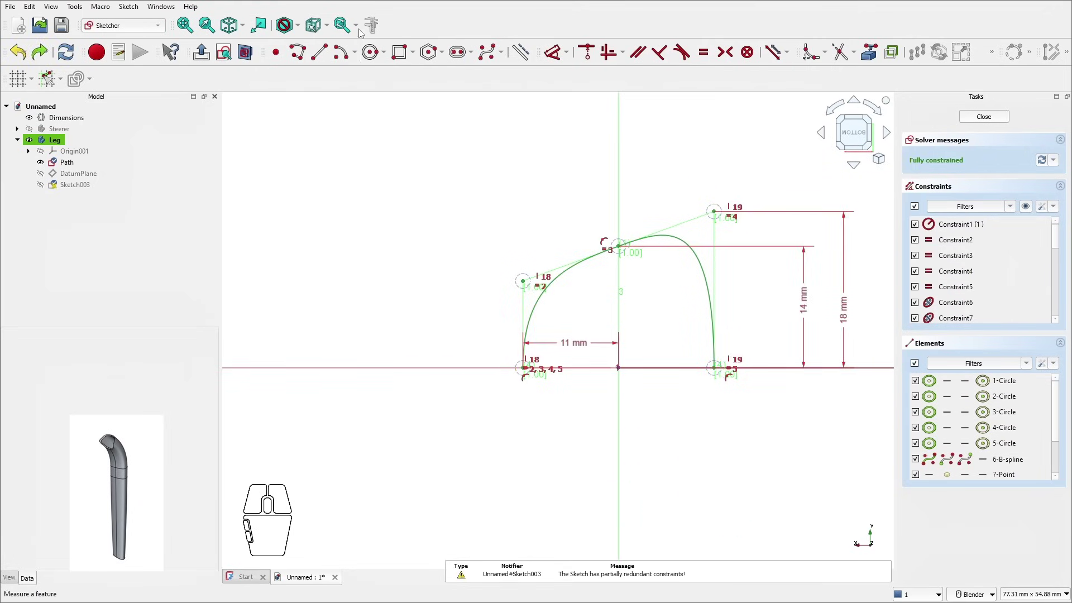
Step: Draw a degree 3 B-spline by control points below the horizontal axis, from the left endpoint through three intermediate points to the right endpoint
{"action": "left_click", "coordinate": [491, 54]}
{"action": "left_click", "coordinate": [523, 368]}
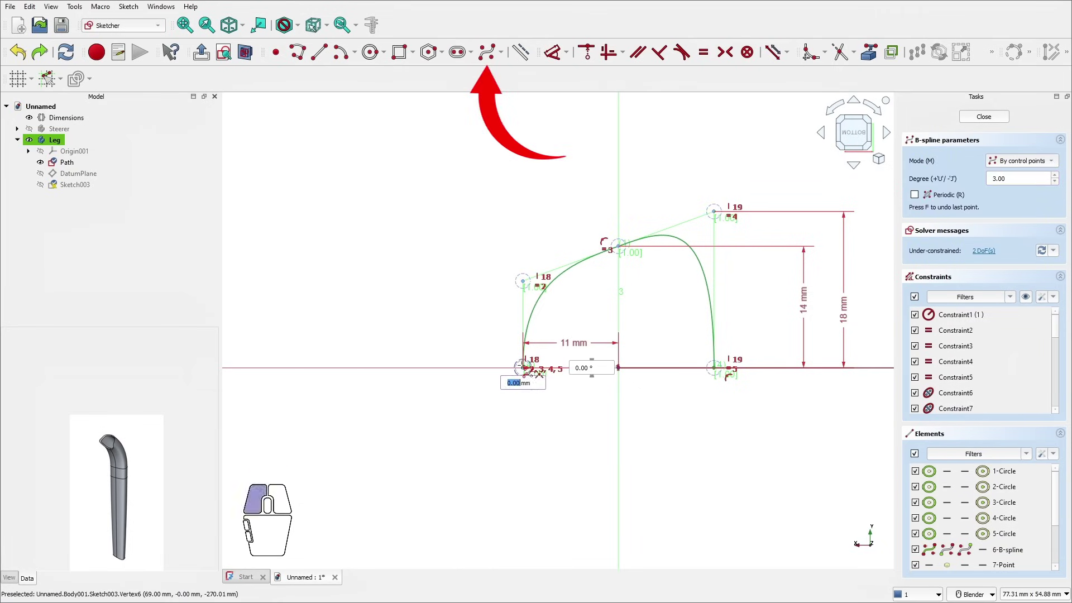
{"action": "left_click", "coordinate": [556, 445]}
{"action": "left_click", "coordinate": [617, 456]}
{"action": "left_click", "coordinate": [691, 434]}
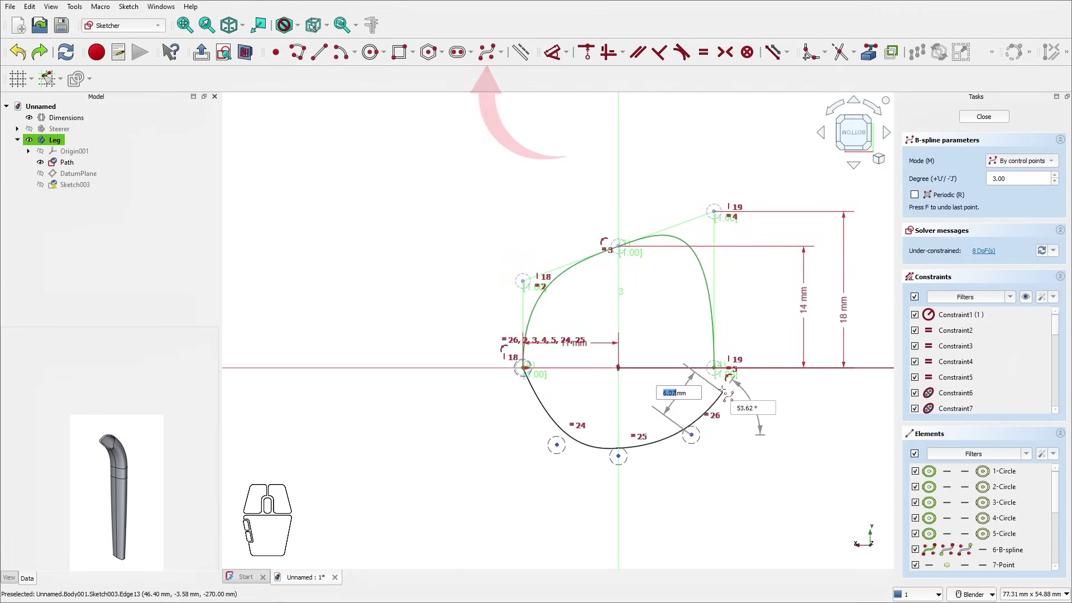
{"action": "left_click", "coordinate": [716, 369]}
{"action": "key", "text": "Escape"}
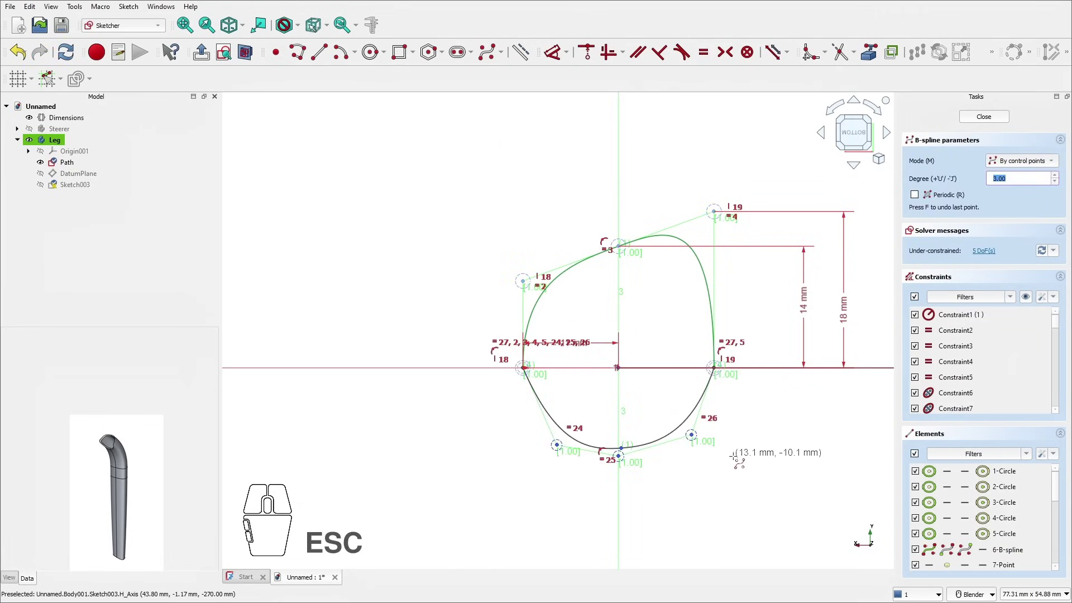
{"action": "key", "text": "Escape"}
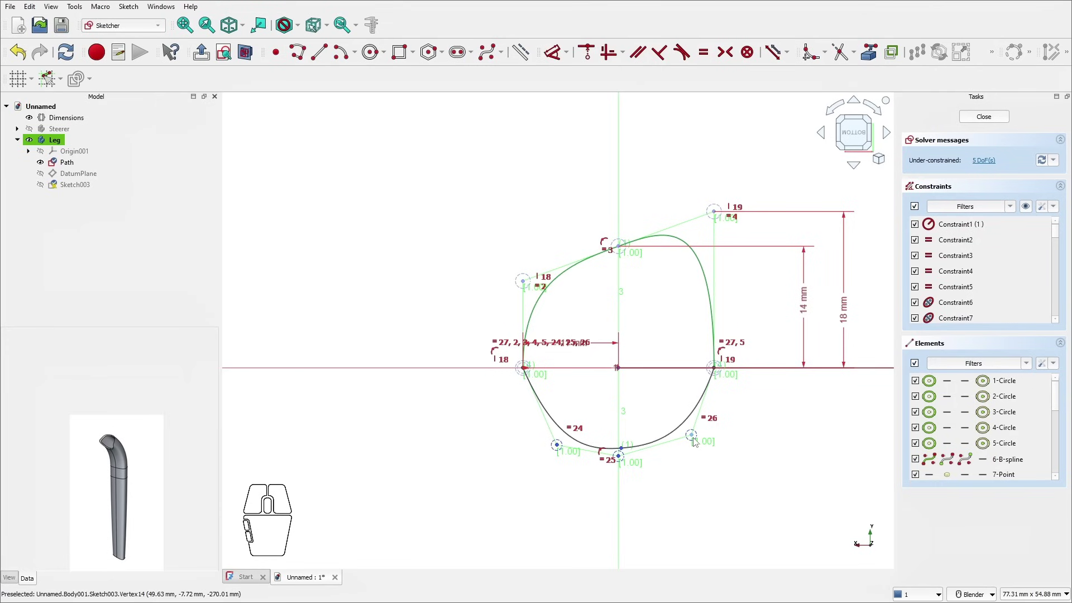
Step: Constrain the lower B-spline's fourth and second control points symmetric to the upper ones about the horizontal axis
{"action": "left_click", "coordinate": [693, 437]}
{"action": "left_click", "coordinate": [785, 369], "text": "ctrl"}
{"action": "left_click", "coordinate": [718, 217], "text": "ctrl"}
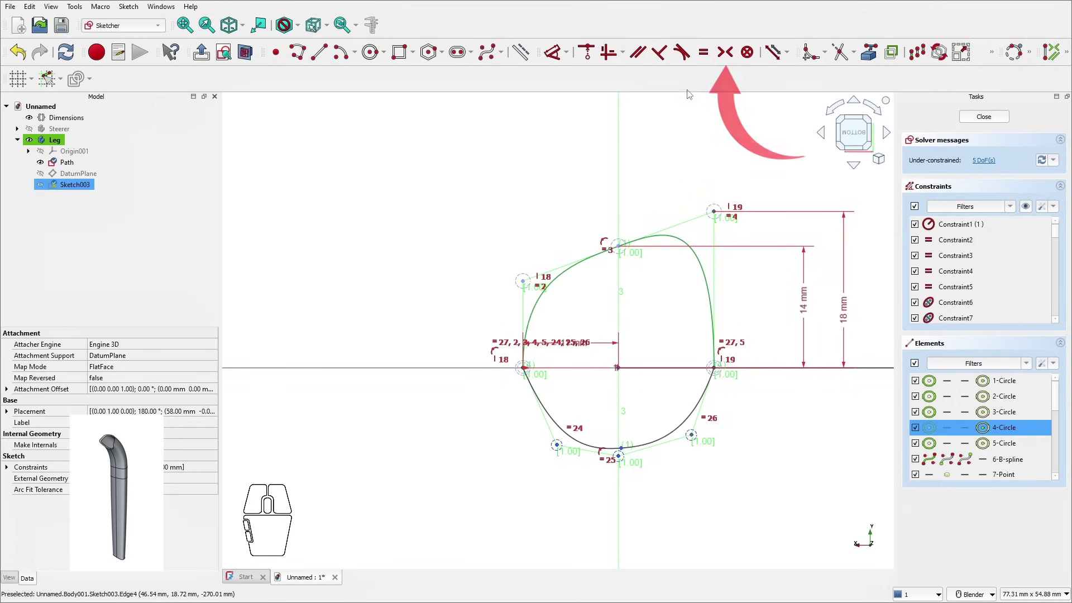
{"action": "left_click", "coordinate": [725, 52]}
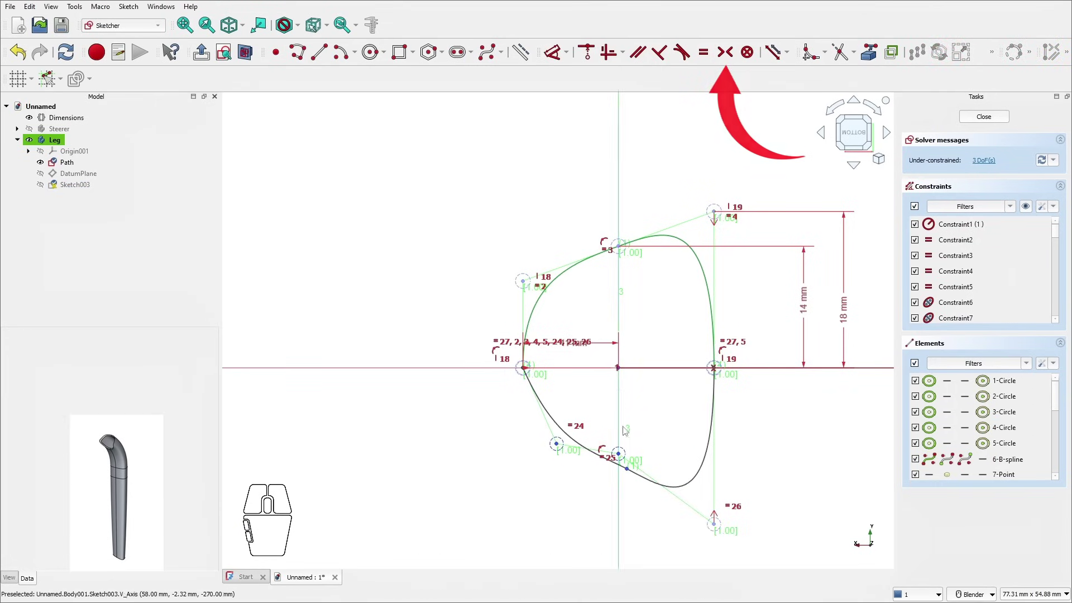
{"action": "left_click", "coordinate": [483, 370], "text": "ctrl"}
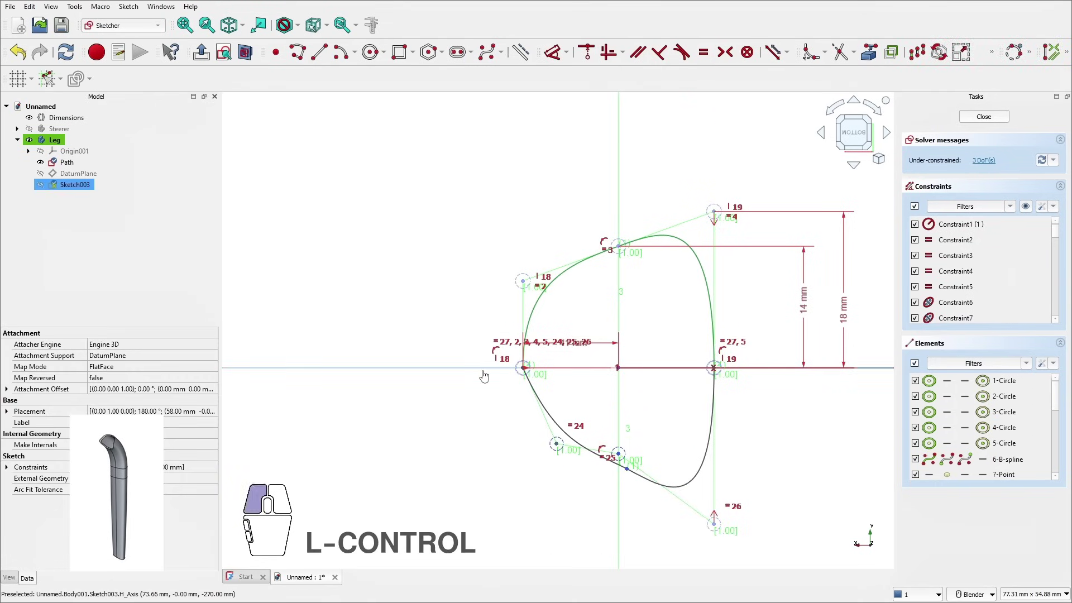
{"action": "left_click", "coordinate": [524, 285], "text": "ctrl"}
{"action": "left_click", "coordinate": [725, 52]}
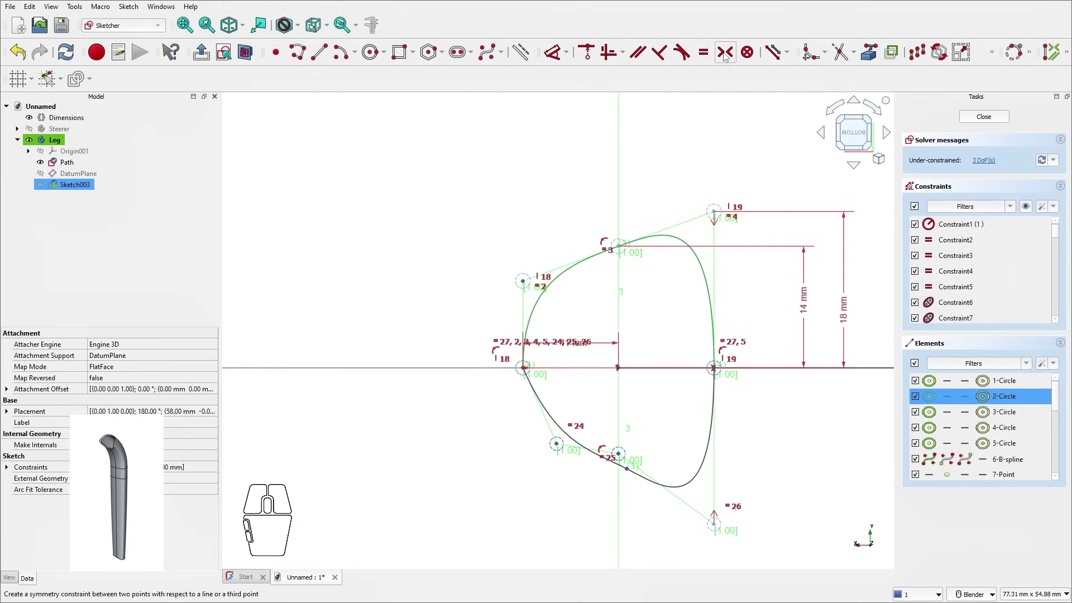
Step: Constrain the lower B-spline's middle control point coincident with its adjacent knot point and close the sketch
{"action": "left_click", "coordinate": [619, 473], "text": "ctrl"}
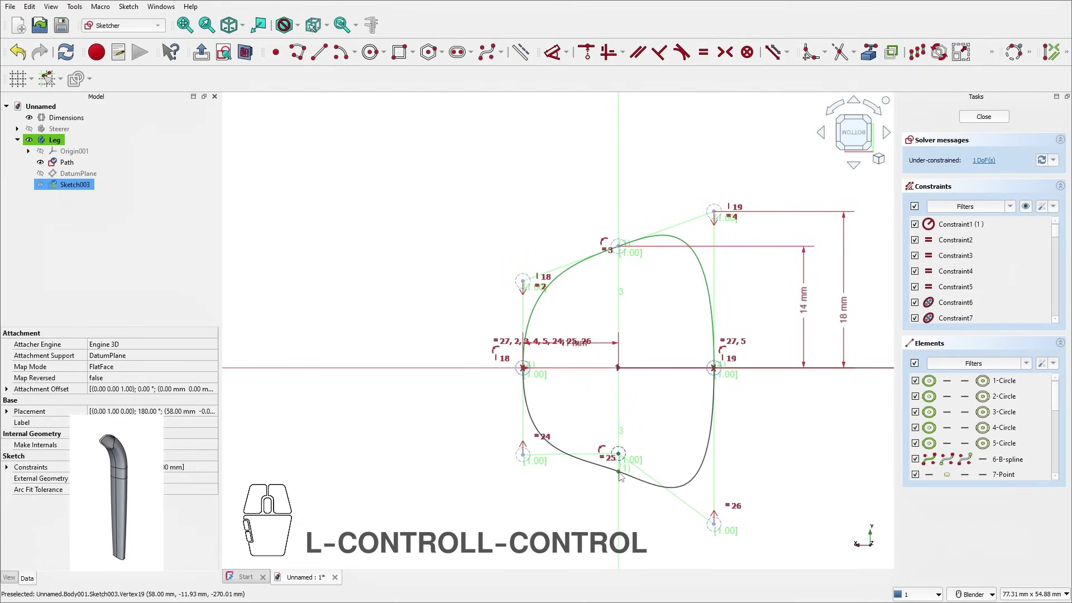
{"action": "left_click", "coordinate": [586, 52]}
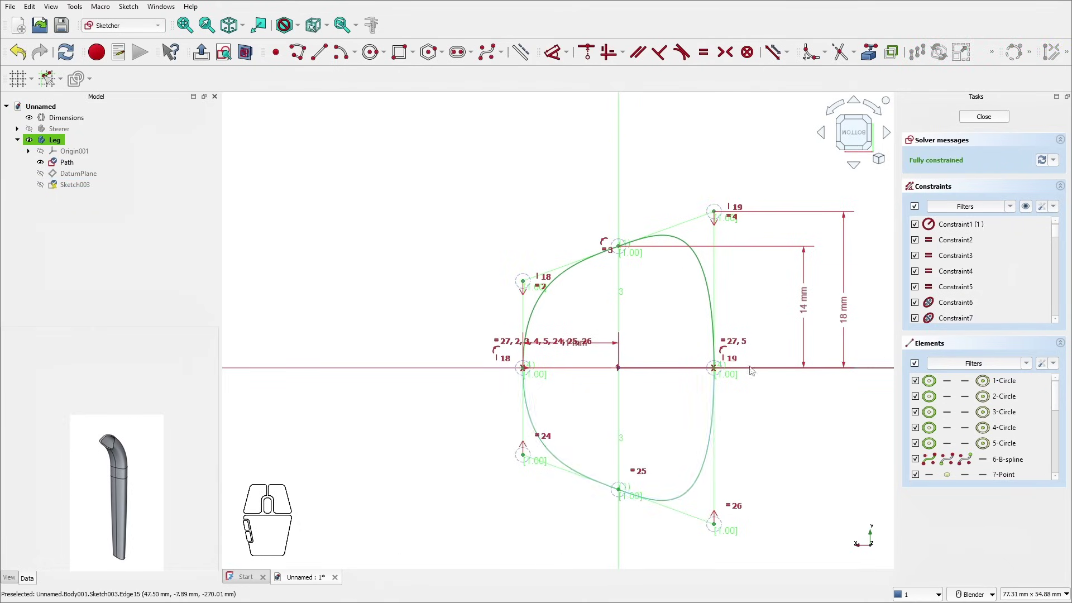
{"action": "scroll", "coordinate": [665, 371], "scroll_direction": "down", "scroll_amount": 1}
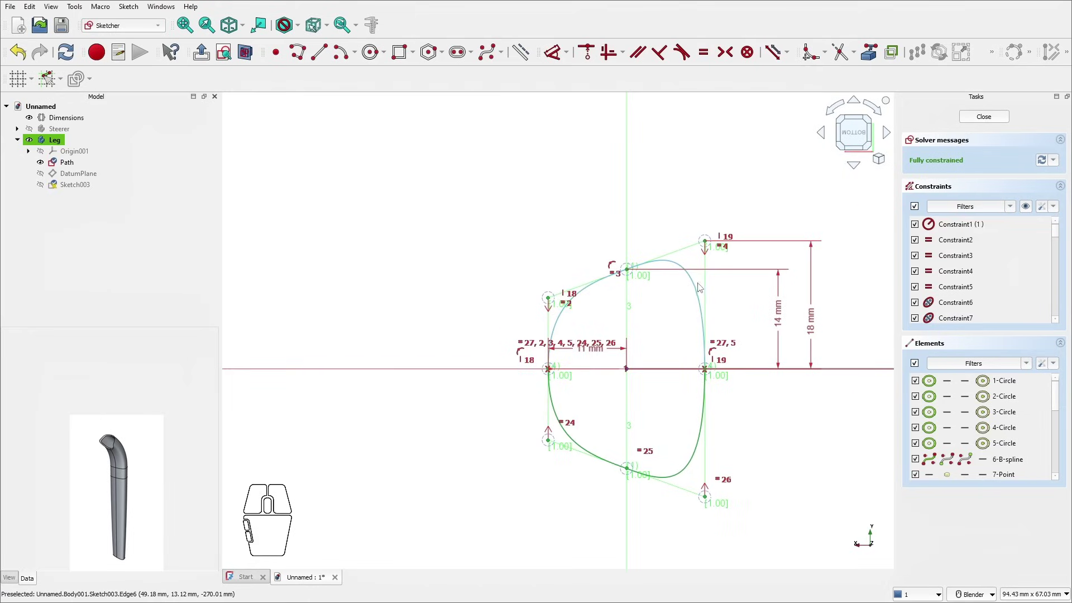
{"action": "left_click", "coordinate": [983, 116]}
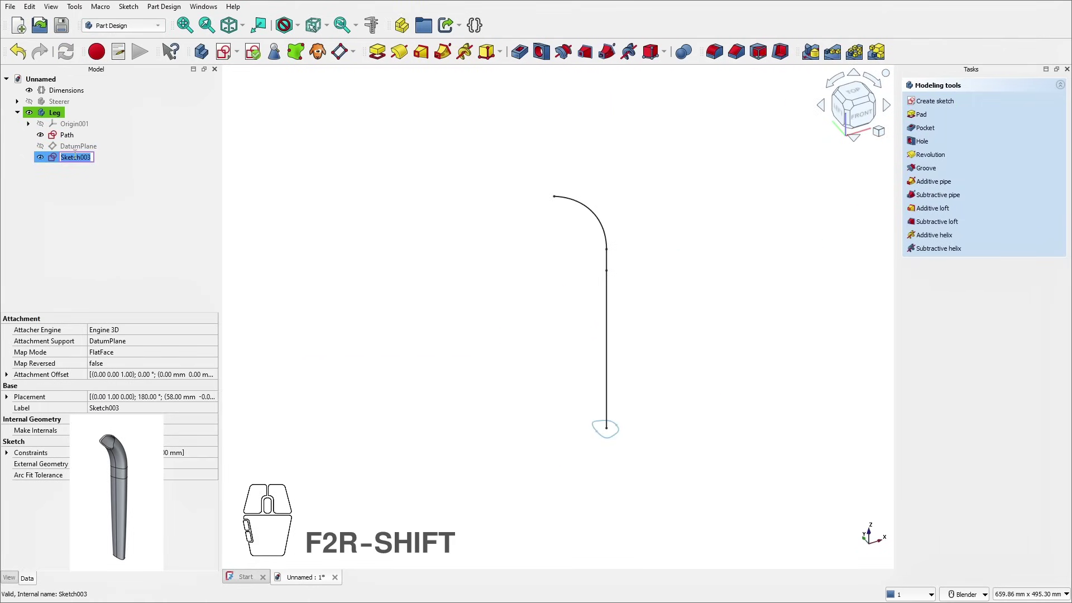
Step: Rename the leg's finished profile sketch as Profile 1
{"action": "type", "text": "Pro"}
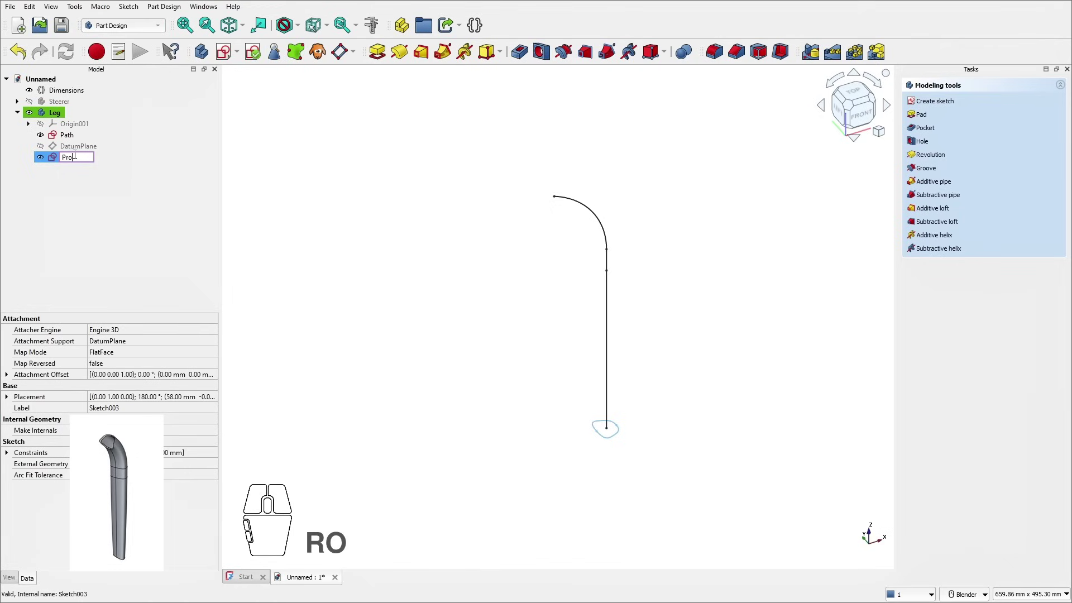
{"action": "type", "text": "file 1"}
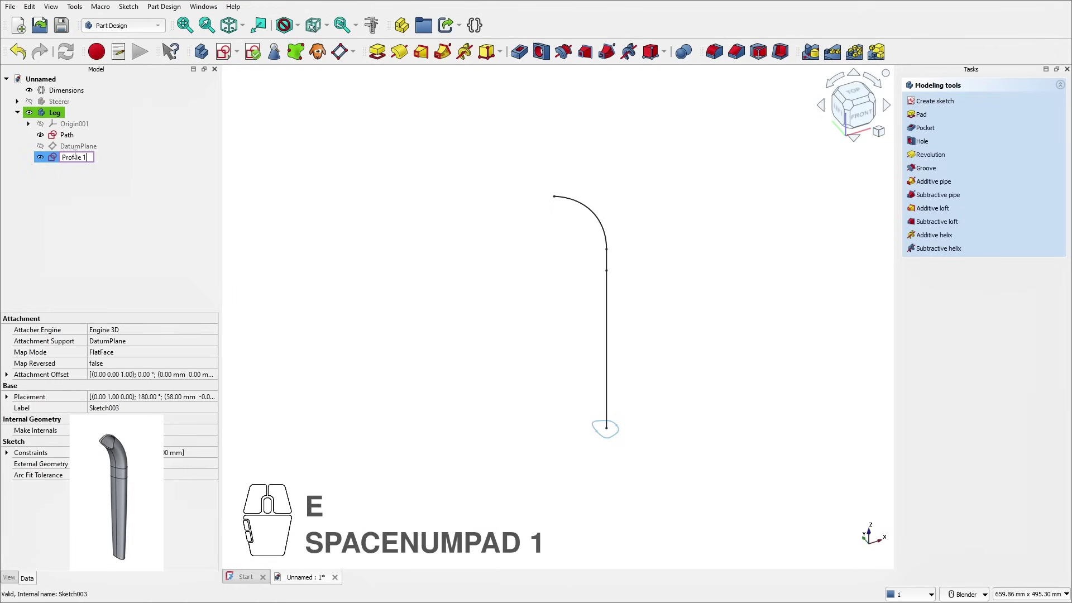
{"action": "key", "text": "Return"}
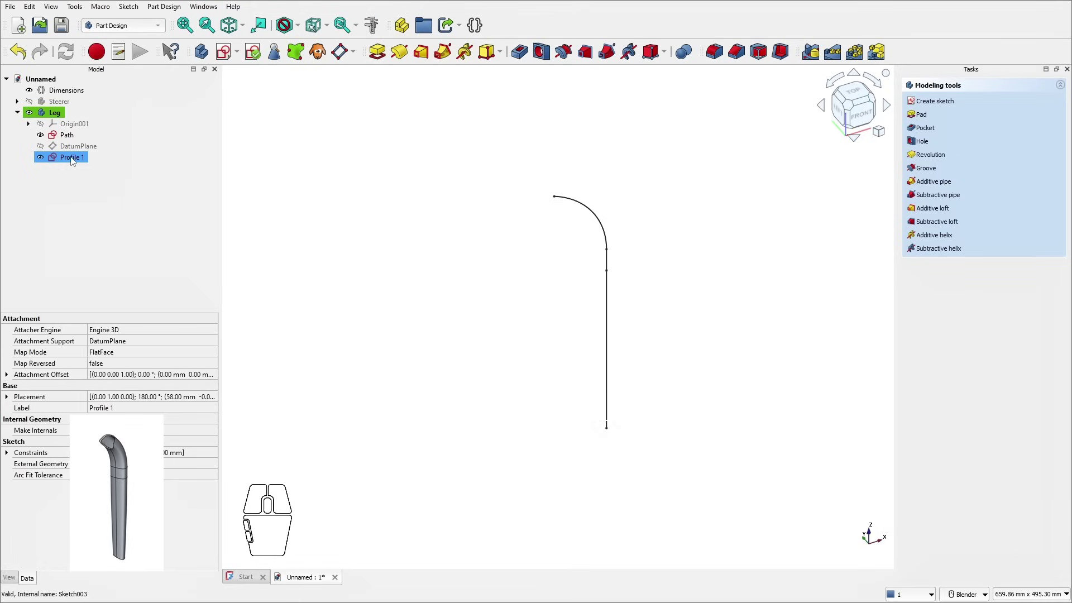
Step: Duplicate the Profile 1 sketch by copying and pasting it without its dependencies
{"action": "key", "text": "ctrl+c"}
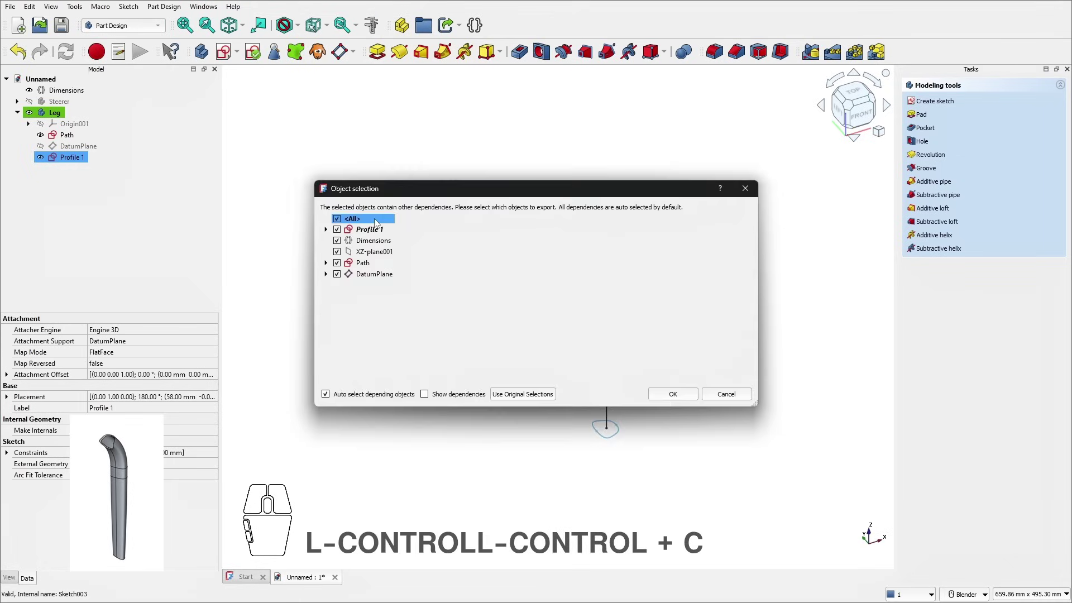
{"action": "left_click", "coordinate": [339, 277]}
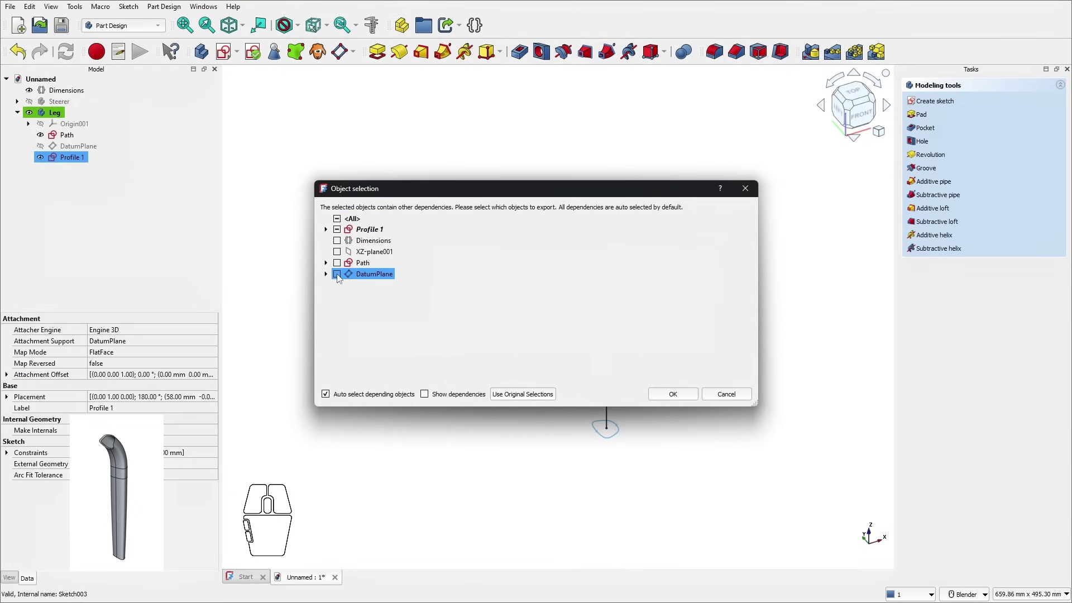
{"action": "left_click", "coordinate": [353, 232], "text": "ctrl"}
{"action": "left_click", "coordinate": [672, 394]}
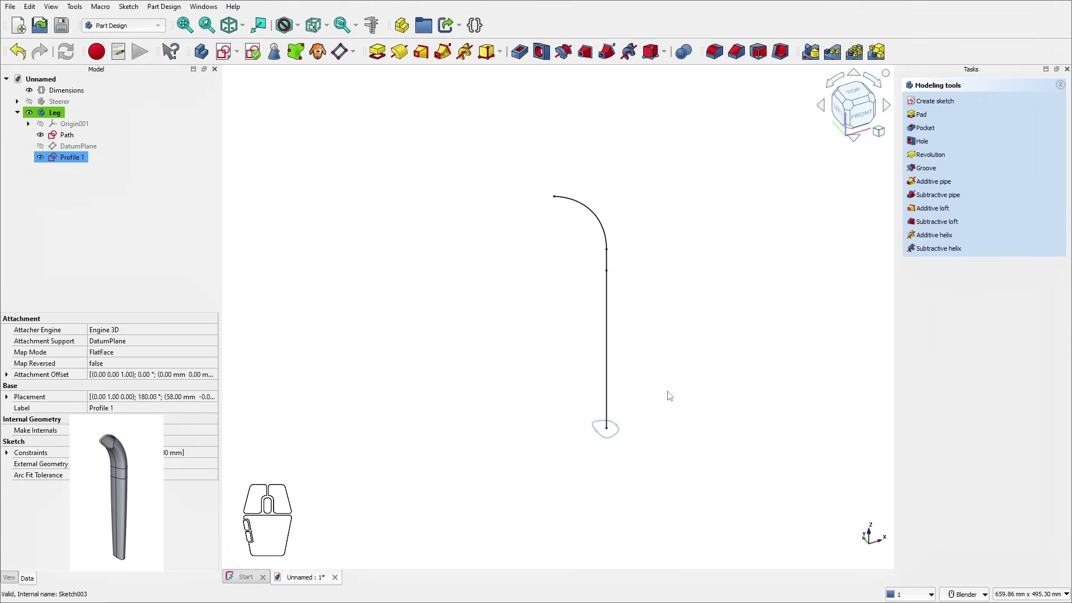
{"action": "left_click", "coordinate": [111, 210]}
{"action": "key", "text": "ctrl+v"}
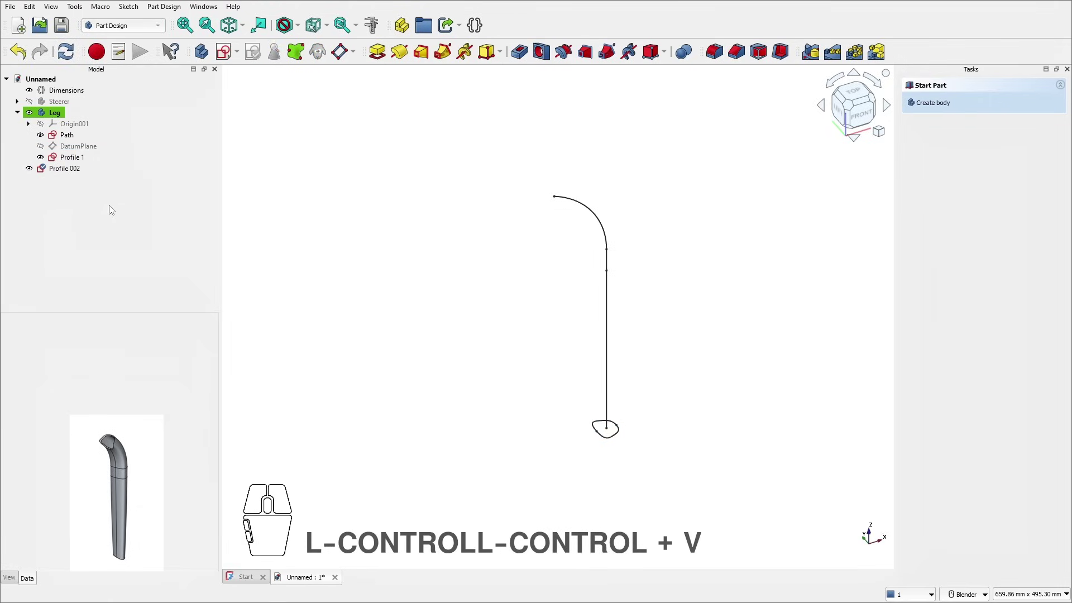
Step: Rename the pasted sketch as Profile 2 and move it into the Leg body
{"action": "left_click", "coordinate": [70, 170]}
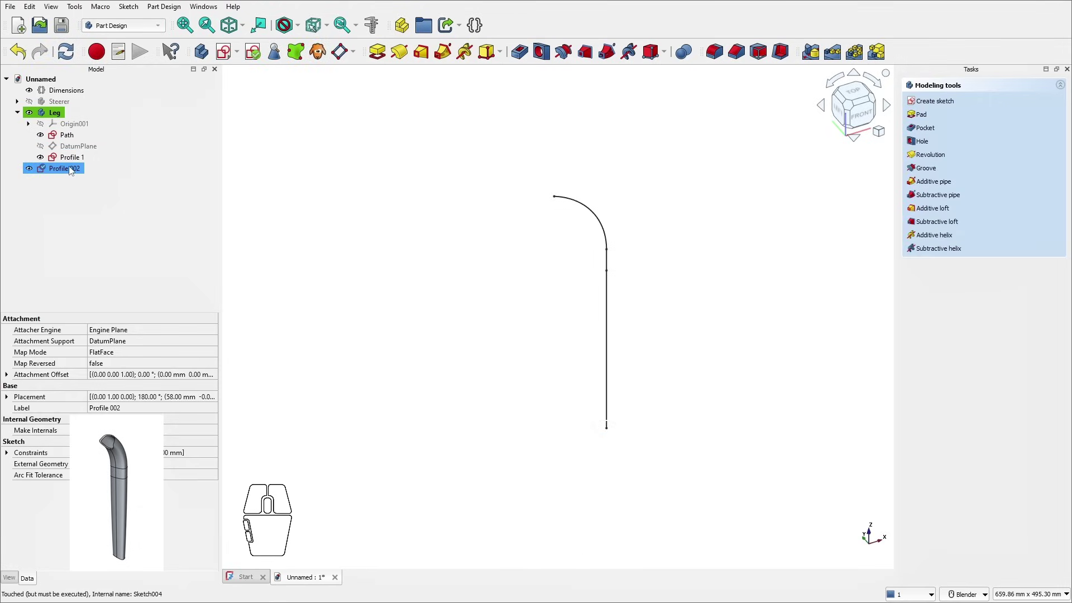
{"action": "key", "text": "F2"}
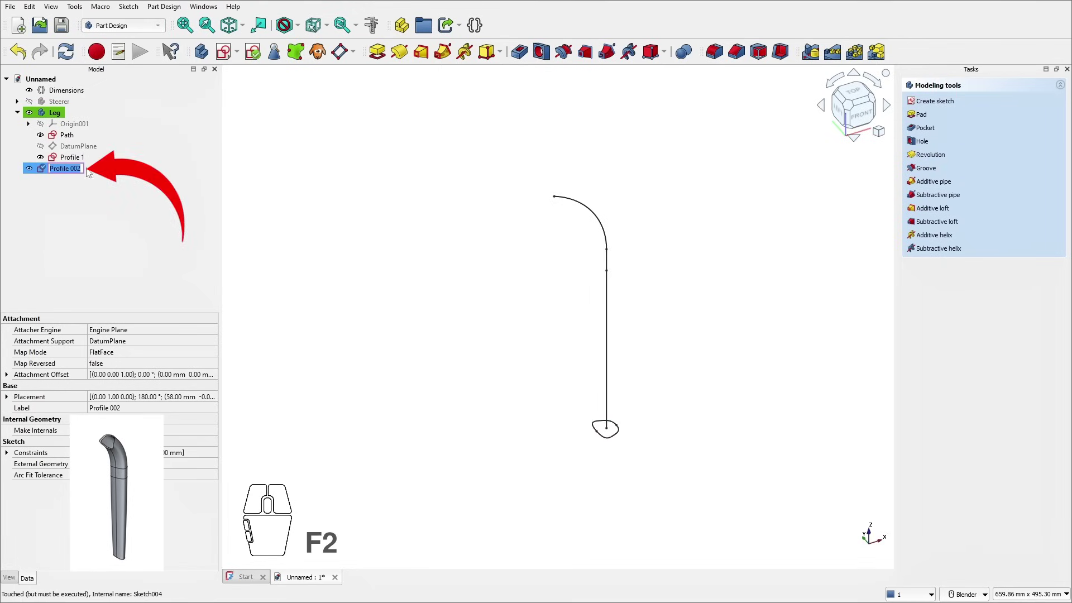
{"action": "key", "text": "Right"}
{"action": "key", "text": "BackSpace"}
{"action": "key", "text": "BackSpace"}
{"action": "key", "text": "BackSpace"}
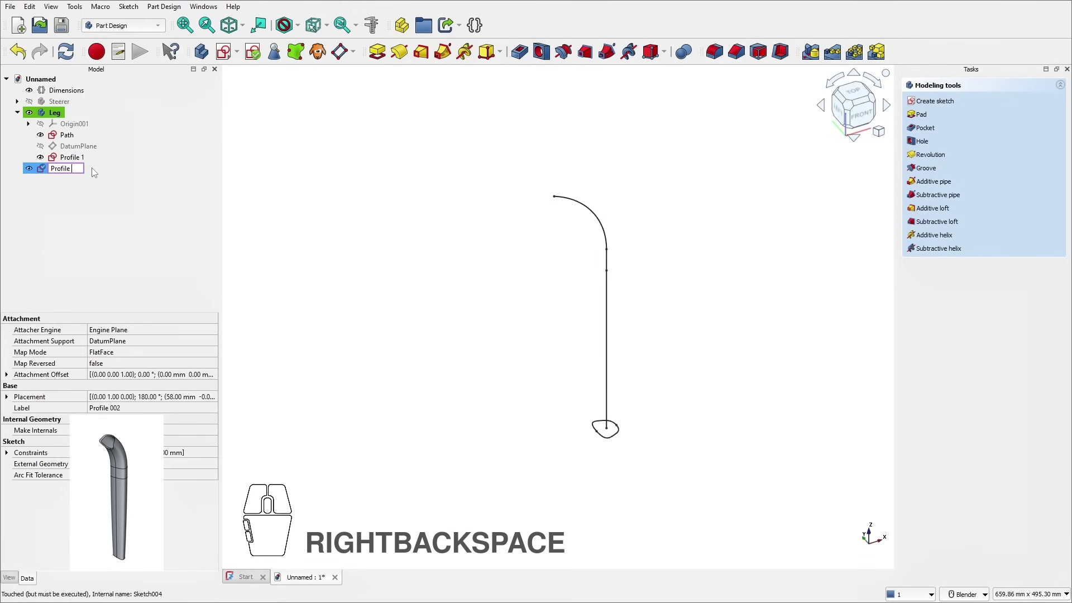
{"action": "type", "text": "2"}
{"action": "key", "text": "Return"}
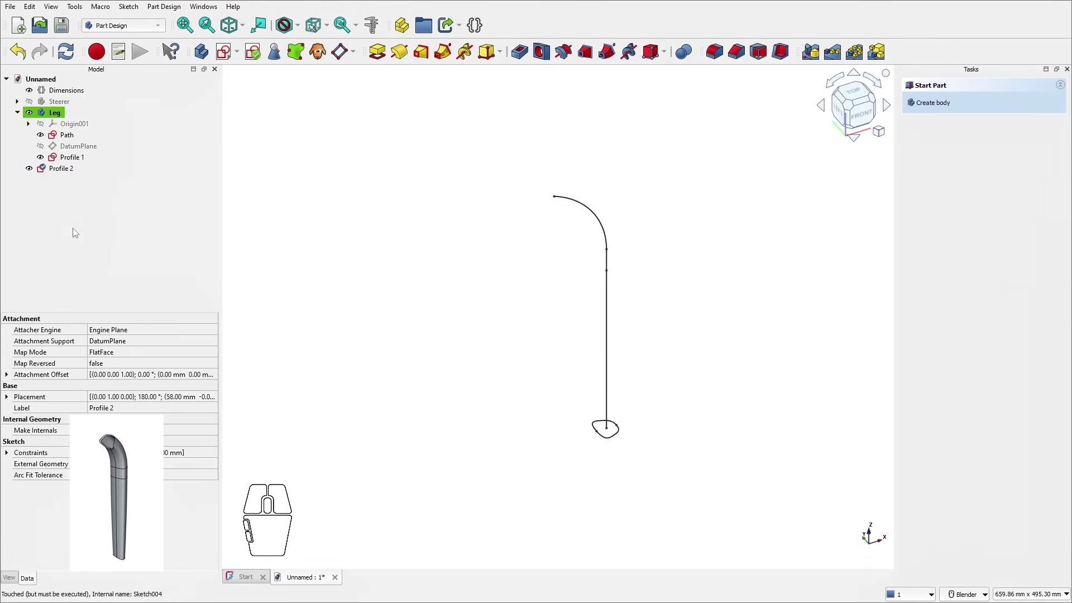
{"action": "left_click_drag", "start_coordinate": [62, 168], "coordinate": [97, 115]}
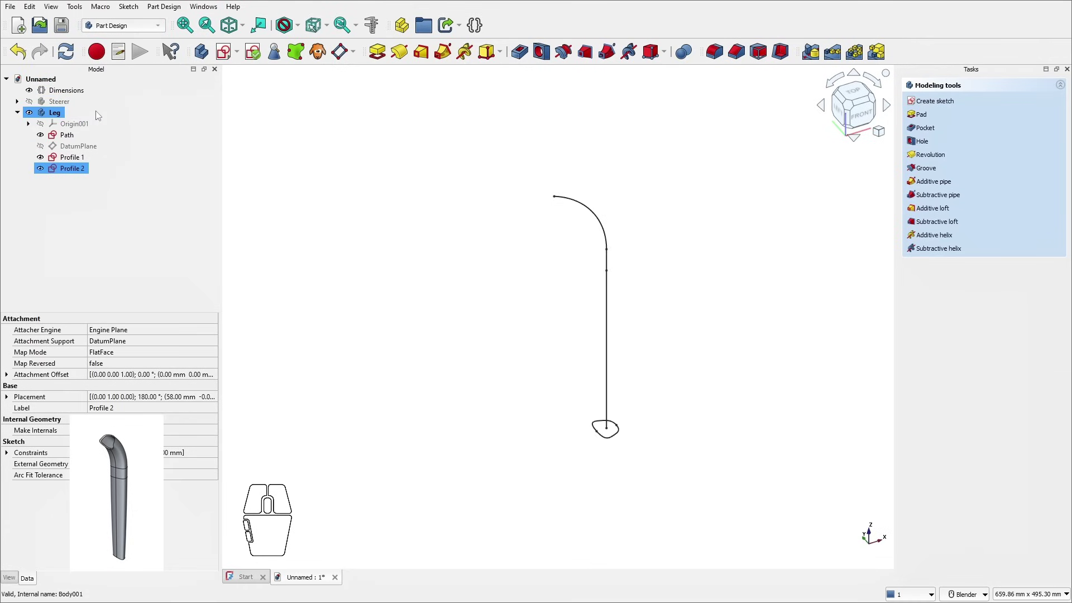
Step: Toggle the visibility of Profile 1 and Profile 2 to check how the two sketches overlap
{"action": "left_click", "coordinate": [71, 158], "text": "ctrl"}
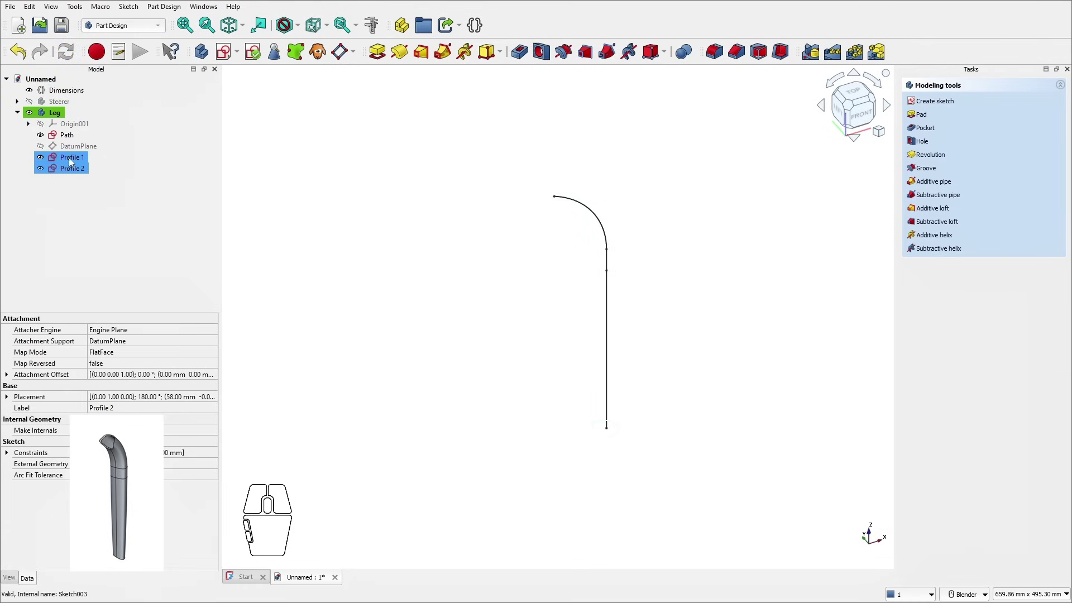
{"action": "left_click", "coordinate": [41, 159]}
{"action": "left_click", "coordinate": [40, 159]}
{"action": "left_click", "coordinate": [41, 169]}
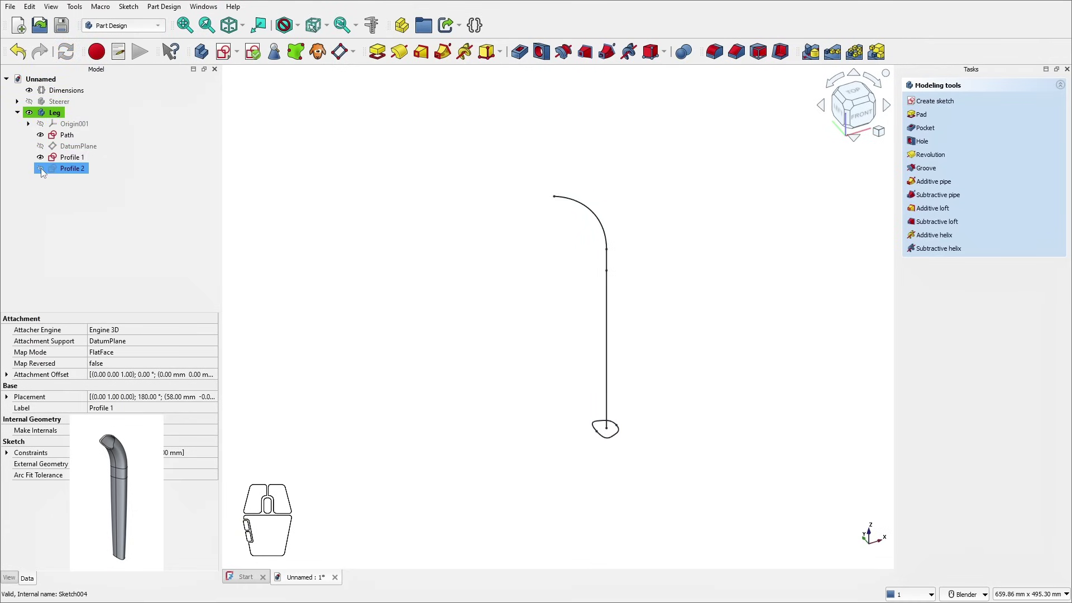
{"action": "left_click", "coordinate": [41, 157]}
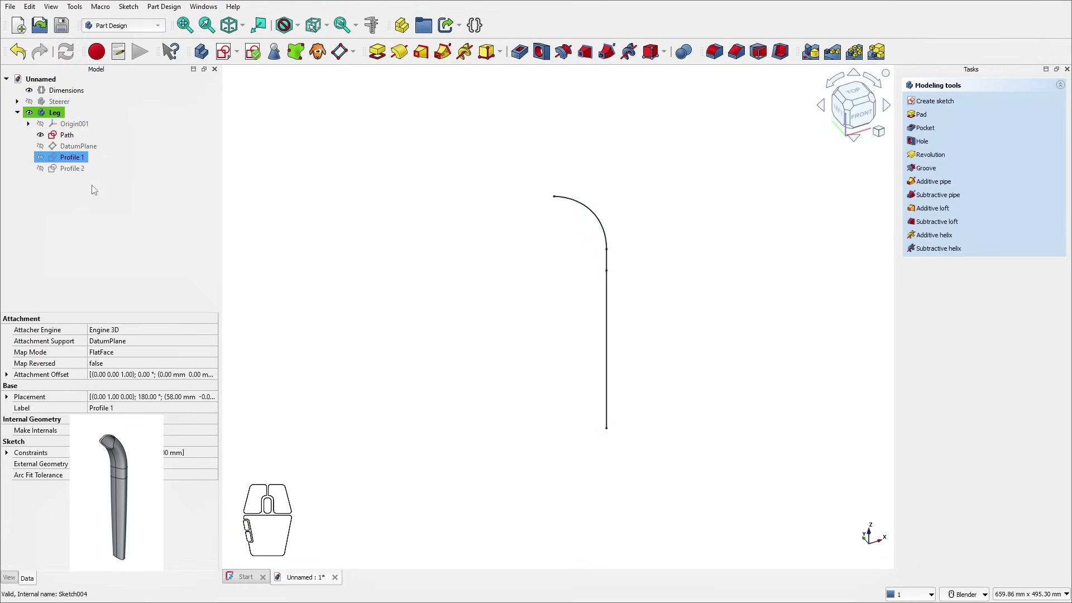
{"action": "left_click", "coordinate": [39, 169]}
{"action": "left_click", "coordinate": [40, 159], "text": "ctrl"}
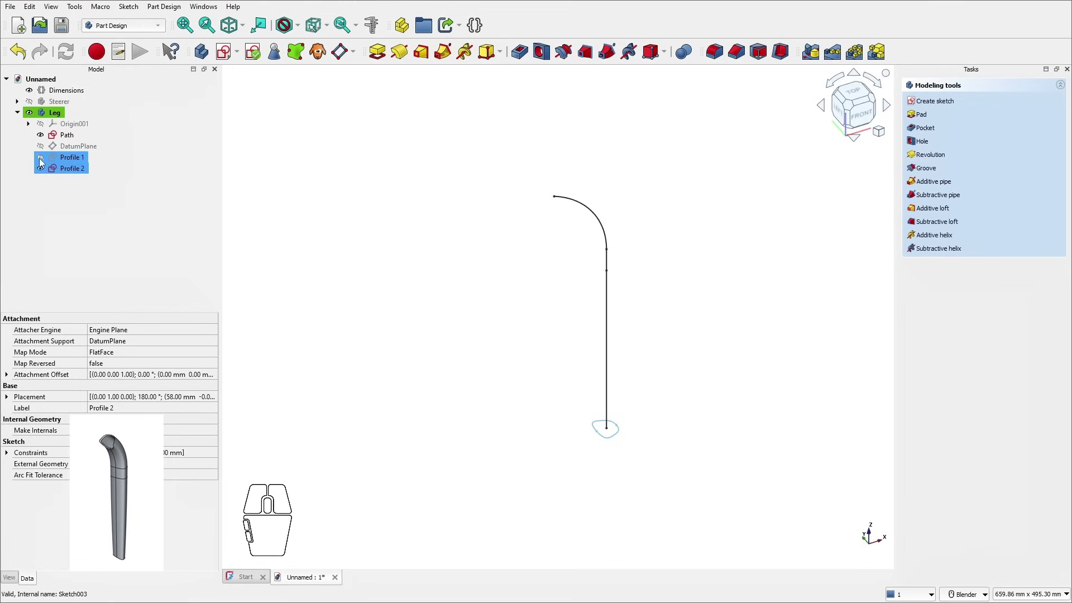
{"action": "left_click", "coordinate": [40, 159]}
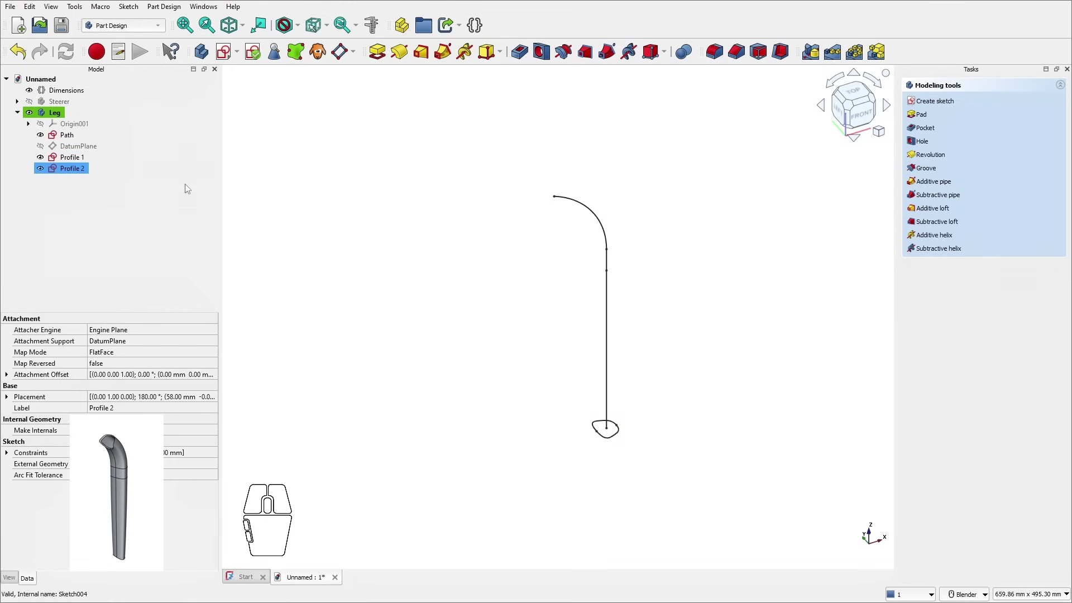
Step: Attach Profile 2 normal to the straight edge of the Path sketch, positioned at that edge's upper vertex
{"action": "left_click", "coordinate": [191, 353]}
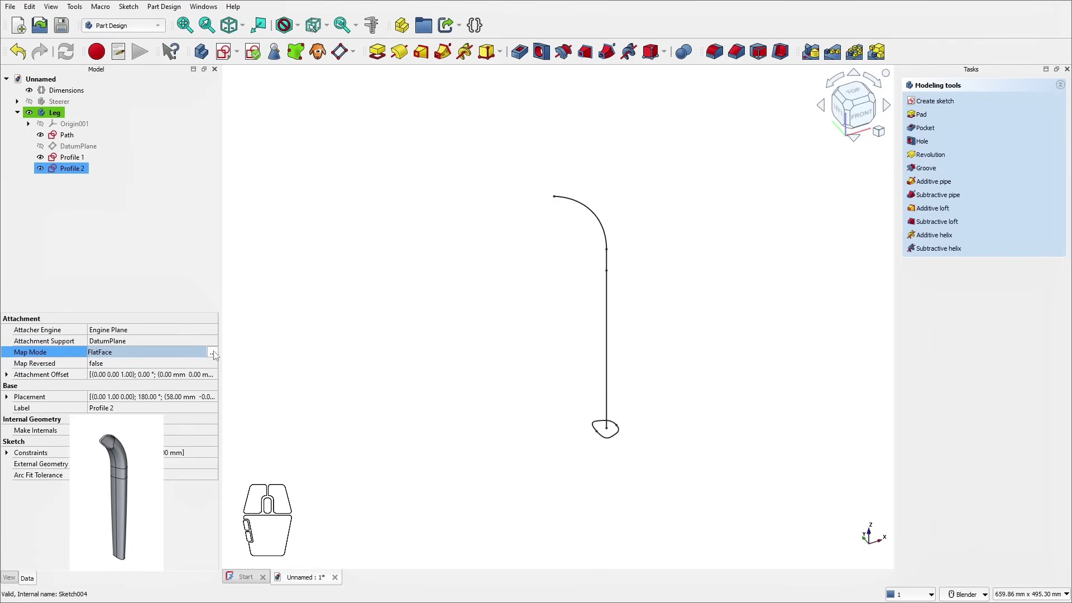
{"action": "left_click", "coordinate": [212, 353]}
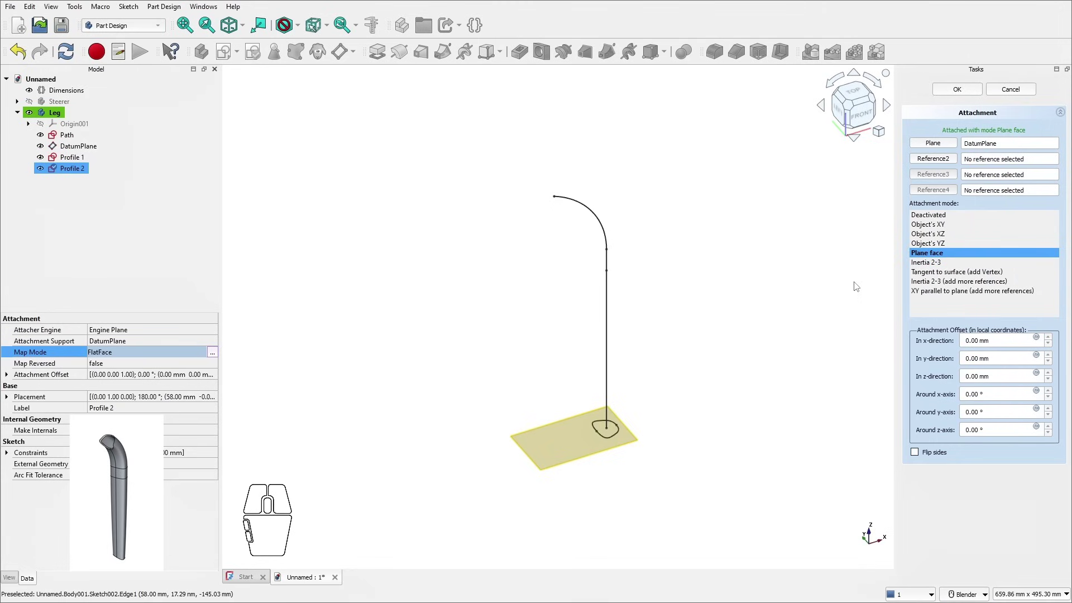
{"action": "left_click", "coordinate": [940, 141]}
{"action": "left_click", "coordinate": [613, 295]}
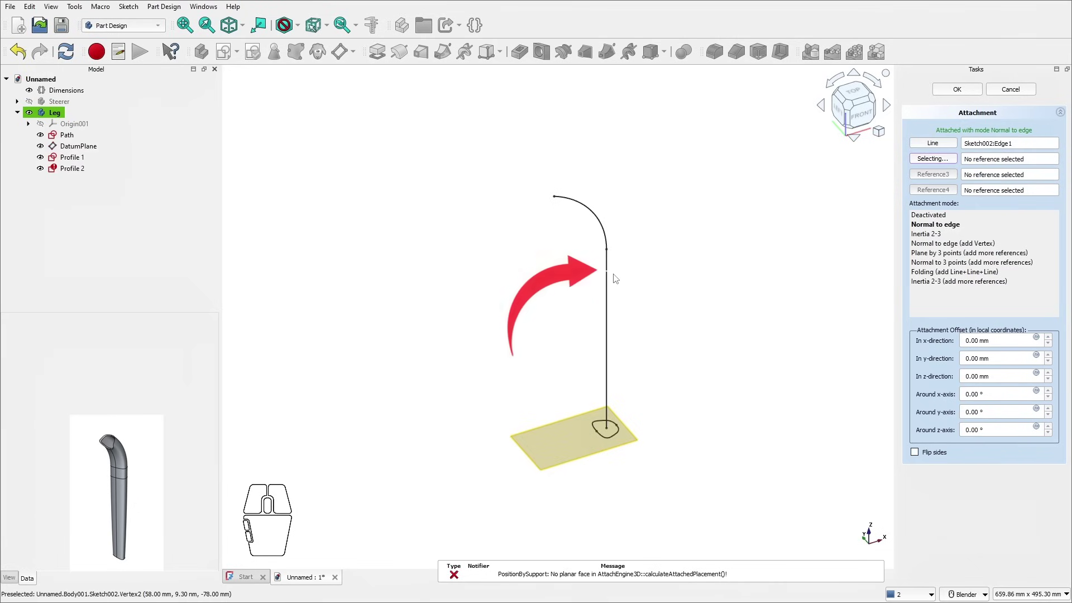
{"action": "left_click", "coordinate": [607, 272]}
{"action": "left_click", "coordinate": [940, 239]}
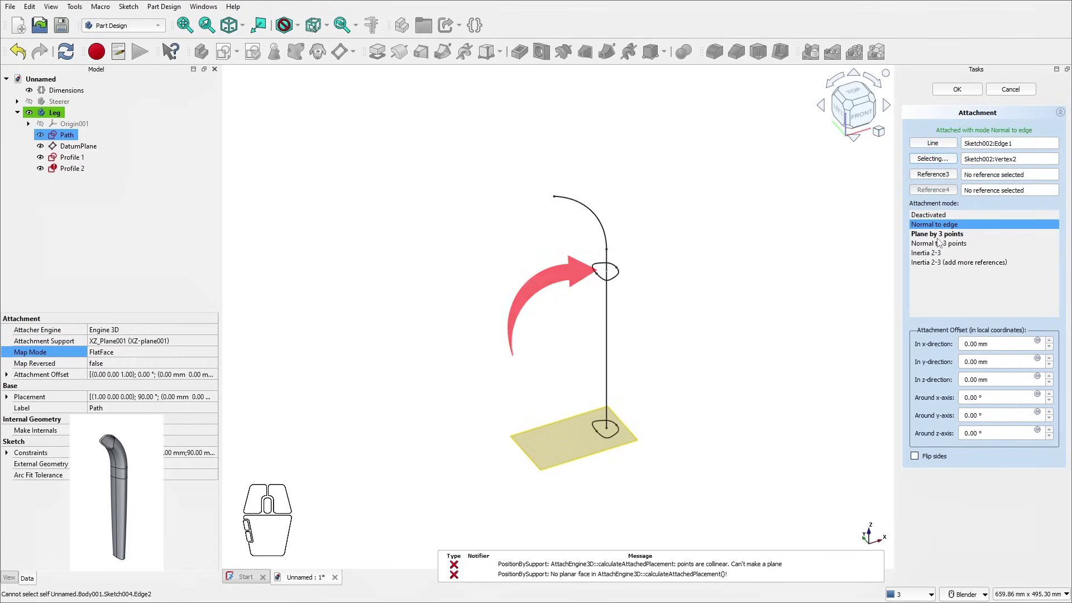
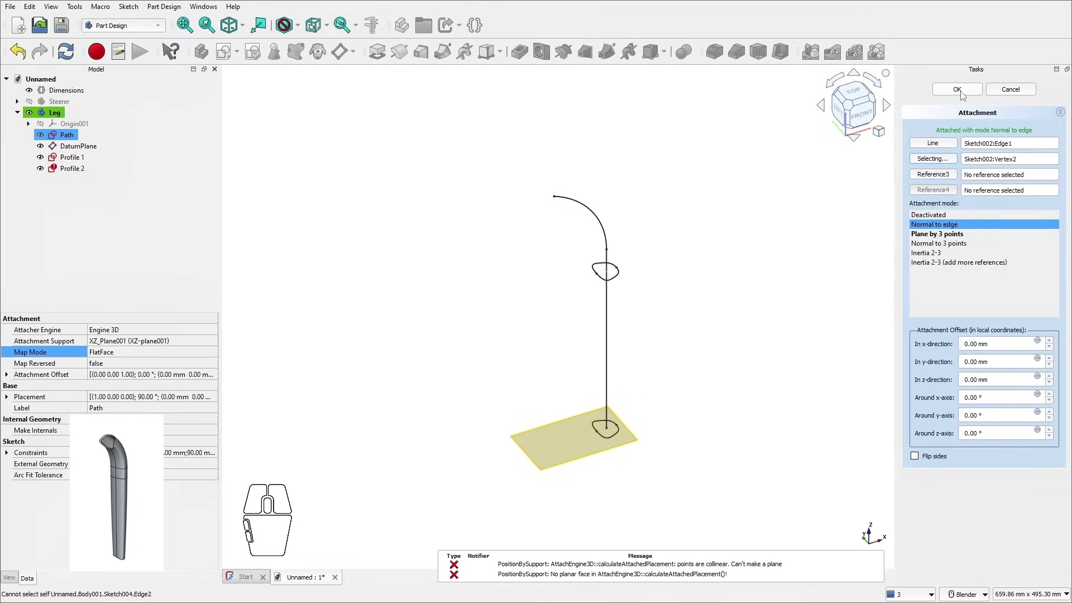
{"action": "left_click", "coordinate": [957, 89]}
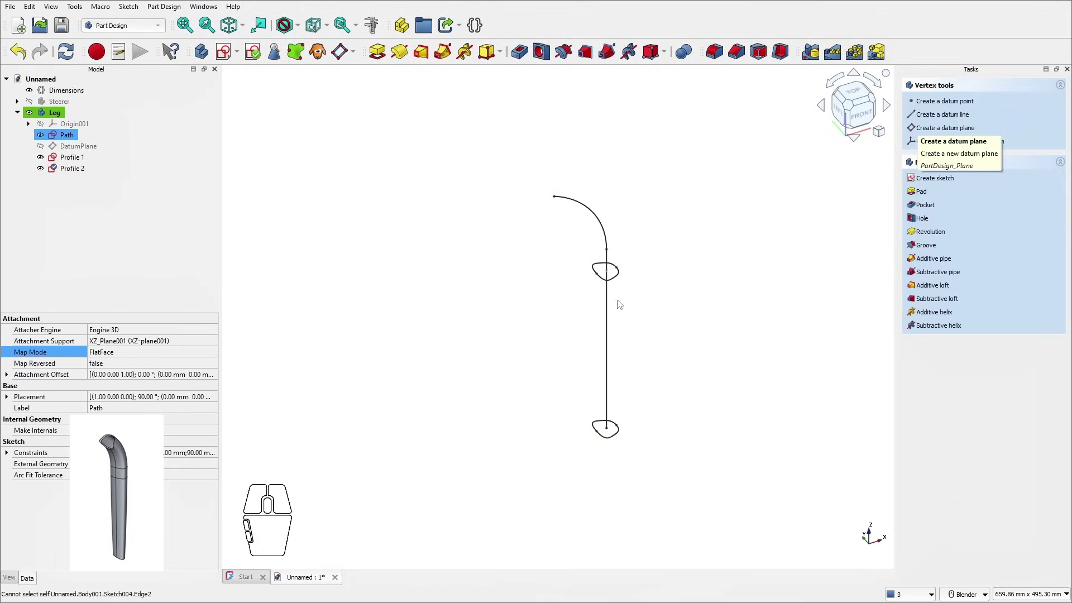
Step: Edit the Profile 2 sketch, setting its larger vertical dimension to 26 mm and its smaller vertical dimension to 21 mm
{"action": "left_click", "coordinate": [475, 226]}
{"action": "left_click", "coordinate": [72, 168]}
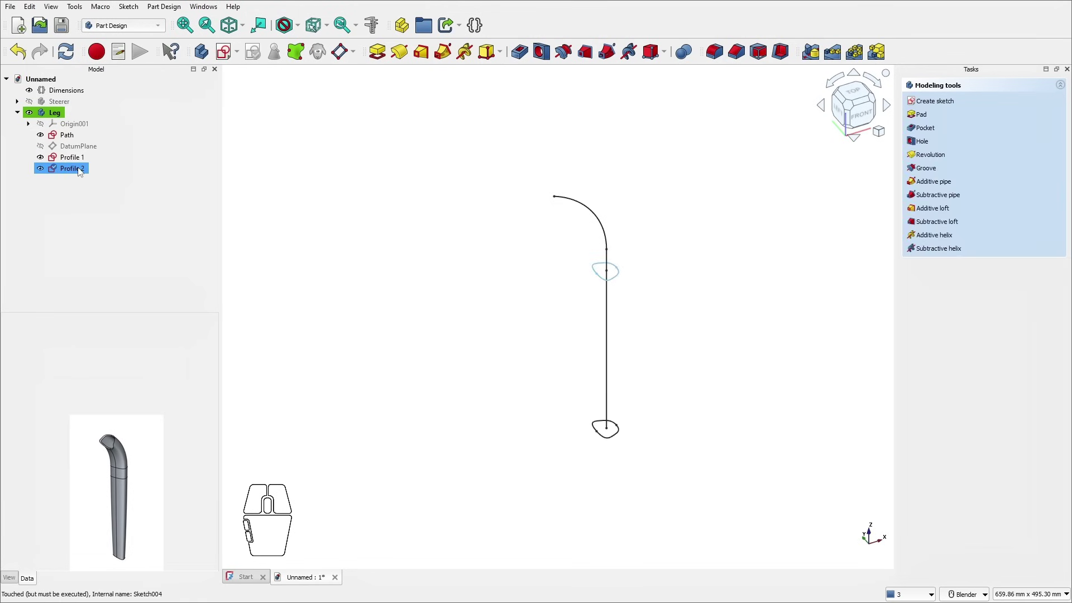
{"action": "right_click", "coordinate": [68, 168]}
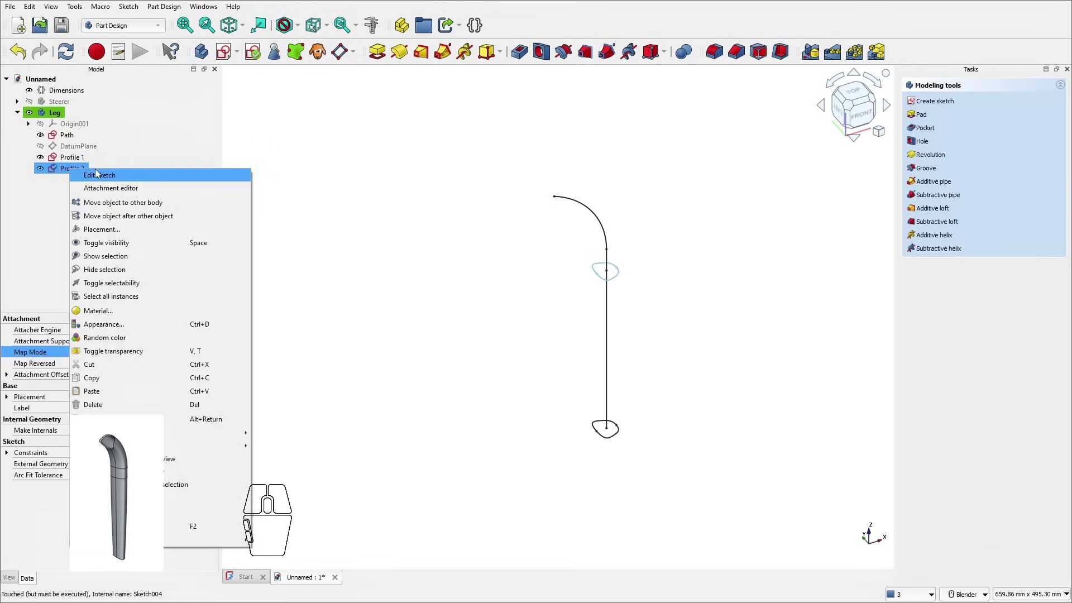
{"action": "left_click", "coordinate": [96, 175]}
{"action": "key", "text": "v"}
{"action": "key", "text": "f"}
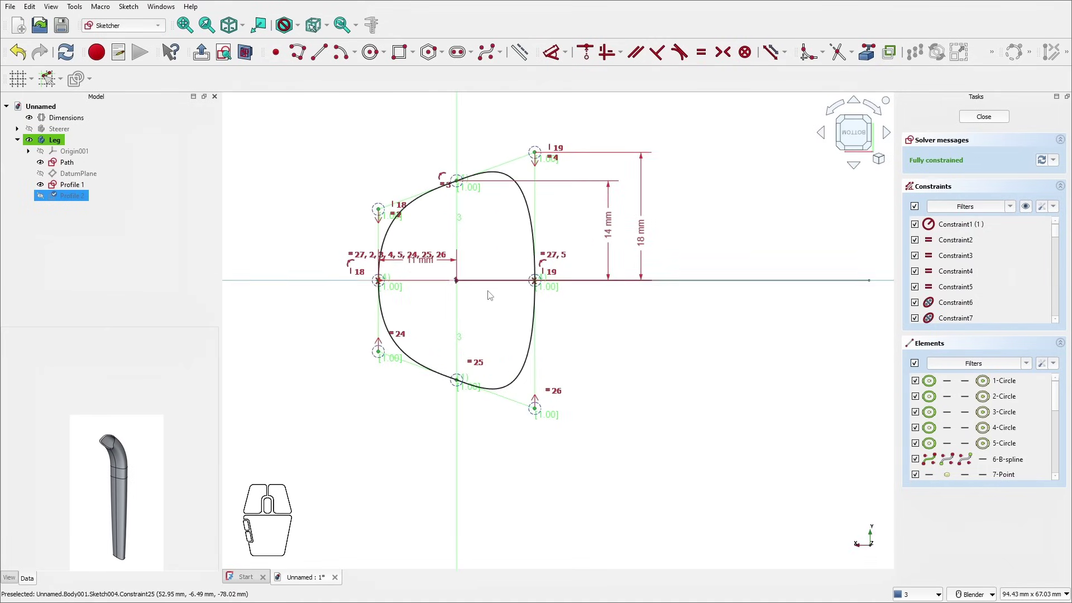
{"action": "double_click", "coordinate": [645, 238]}
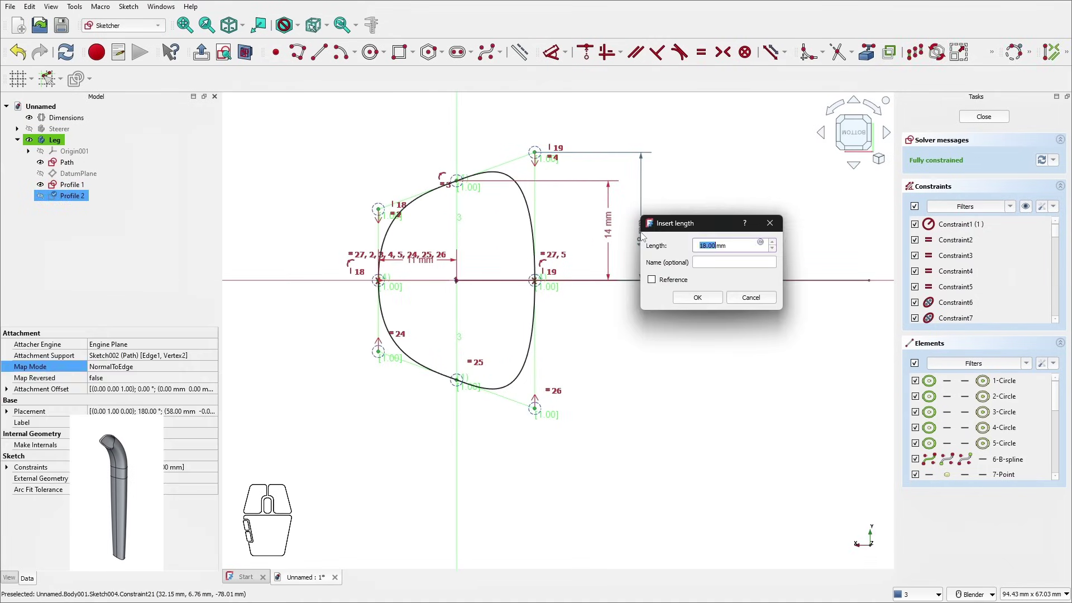
{"action": "type", "text": "26"}
{"action": "key", "text": "KP_Enter"}
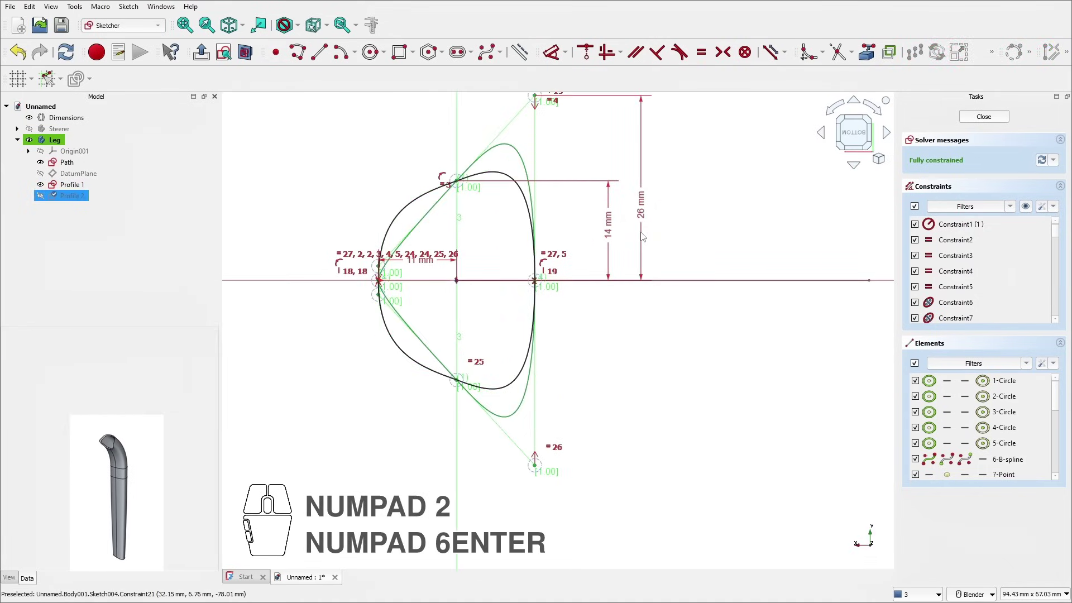
{"action": "double_click", "coordinate": [614, 226]}
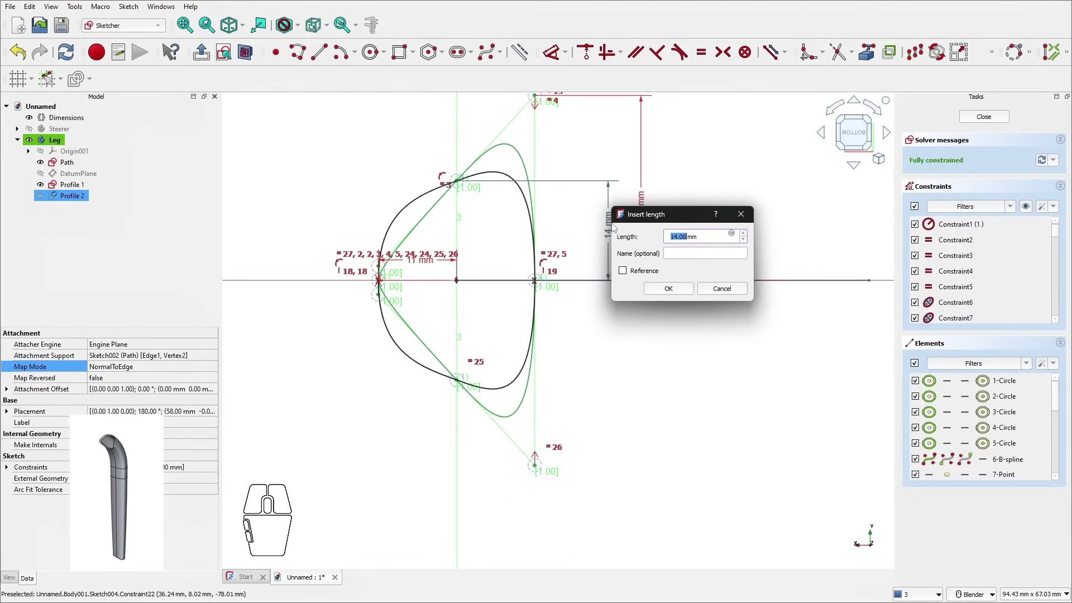
{"action": "type", "text": "21"}
{"action": "key", "text": "KP_Enter"}
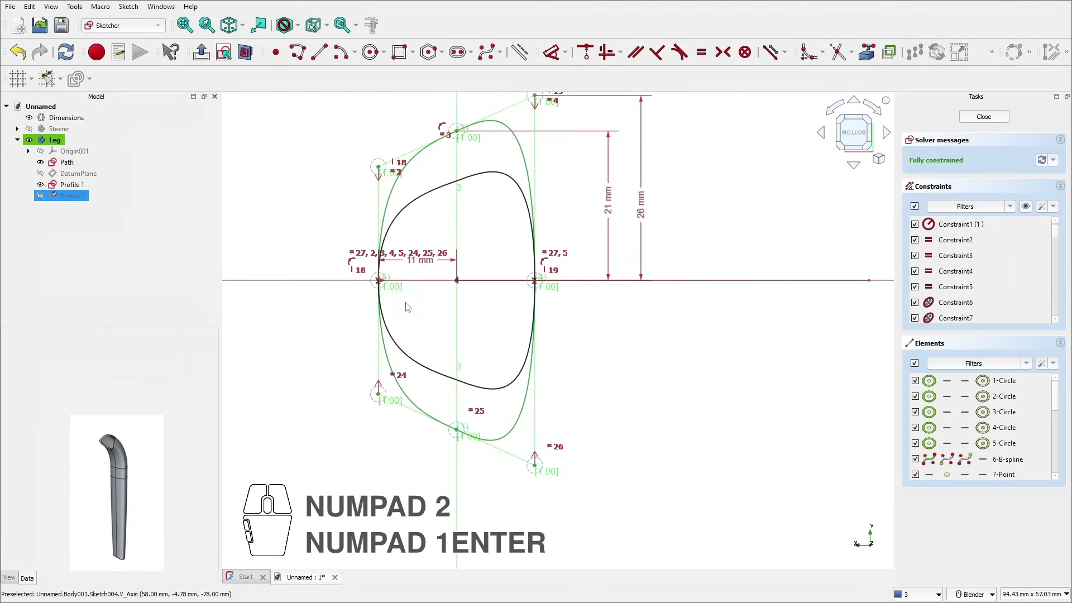
Step: Set the horizontal half-width dimension of the Profile 2 sketch to 15 mm and finish editing the sketch
{"action": "scroll", "coordinate": [416, 264], "scroll_direction": "up", "scroll_amount": 4}
{"action": "double_click", "coordinate": [413, 261]}
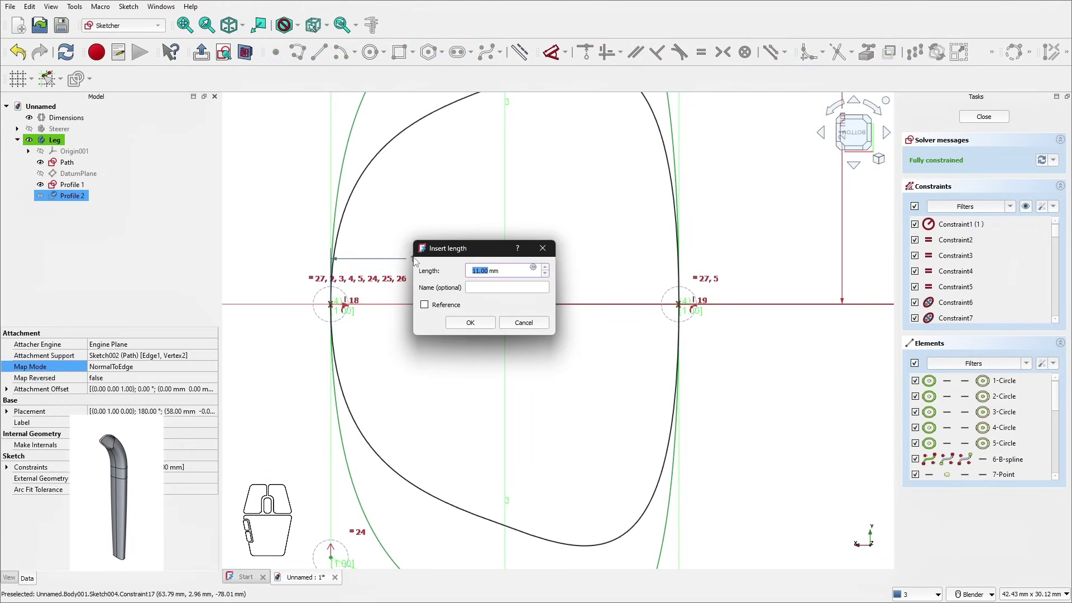
{"action": "type", "text": "15"}
{"action": "key", "text": "KP_Enter"}
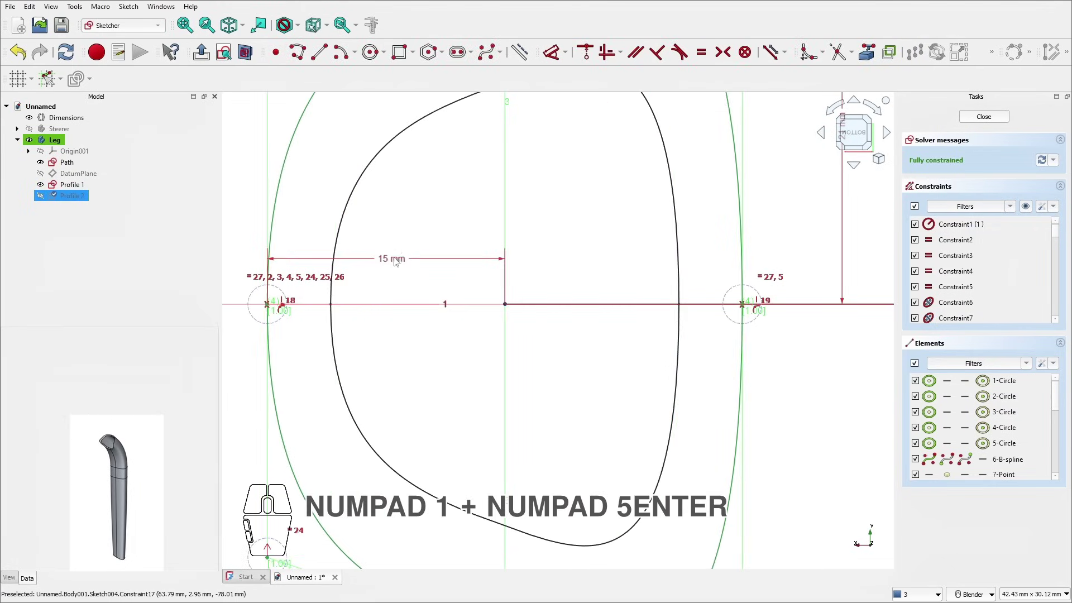
{"action": "scroll", "coordinate": [394, 262], "scroll_direction": "down", "scroll_amount": 5}
{"action": "left_click", "coordinate": [983, 116]}
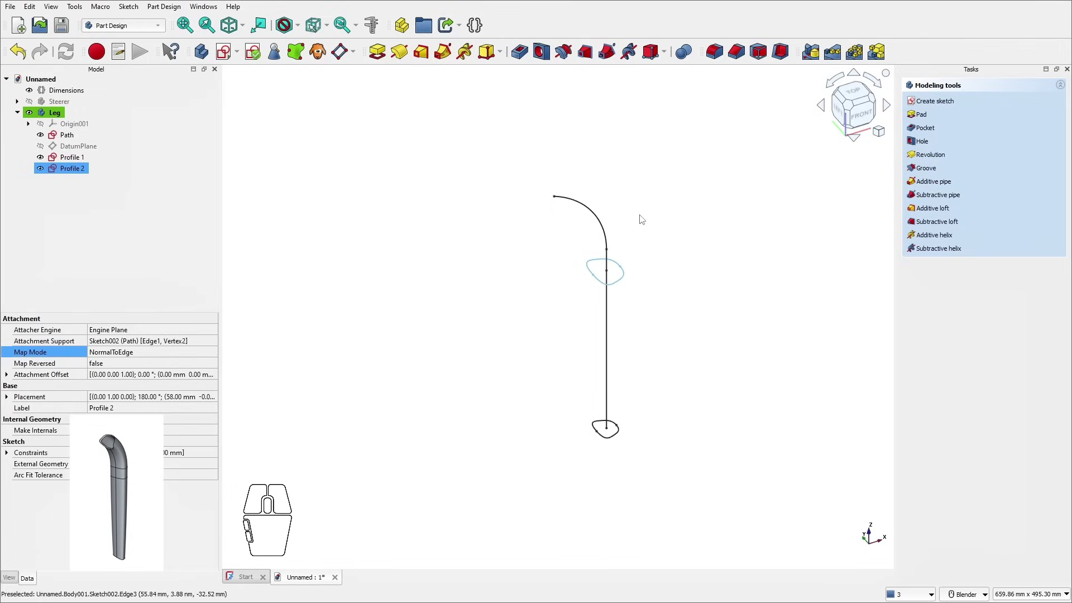
Step: Duplicate the Profile 2 sketch by itself, excluding its Path, plane and Dimensions dependencies from the copy
{"action": "middle_click_drag", "start_coordinate": [642, 219], "coordinate": [654, 335]}
{"action": "left_click", "coordinate": [666, 282]}
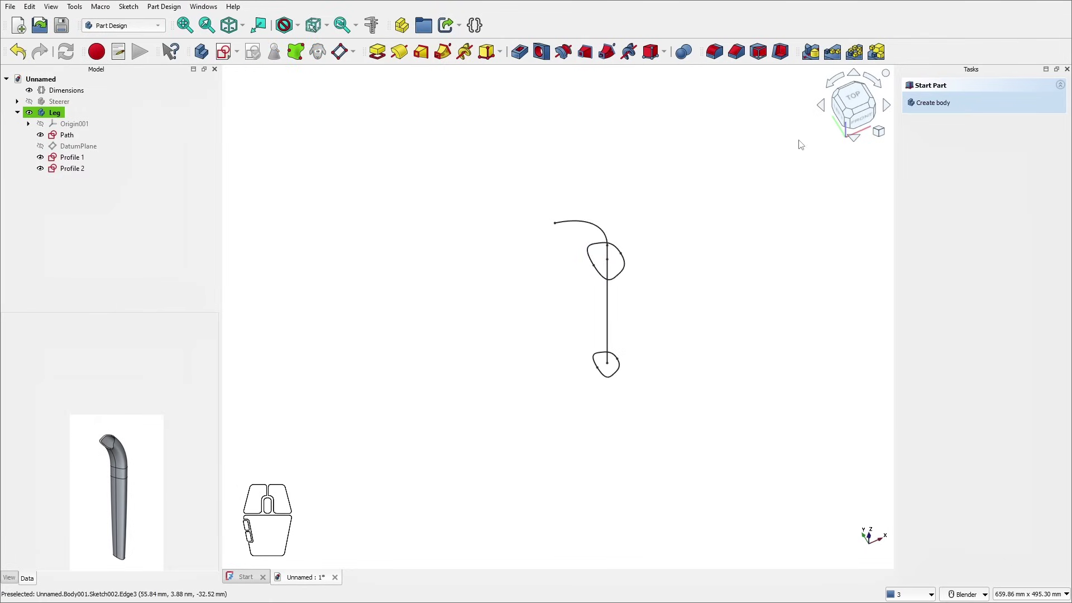
{"action": "left_click", "coordinate": [850, 92]}
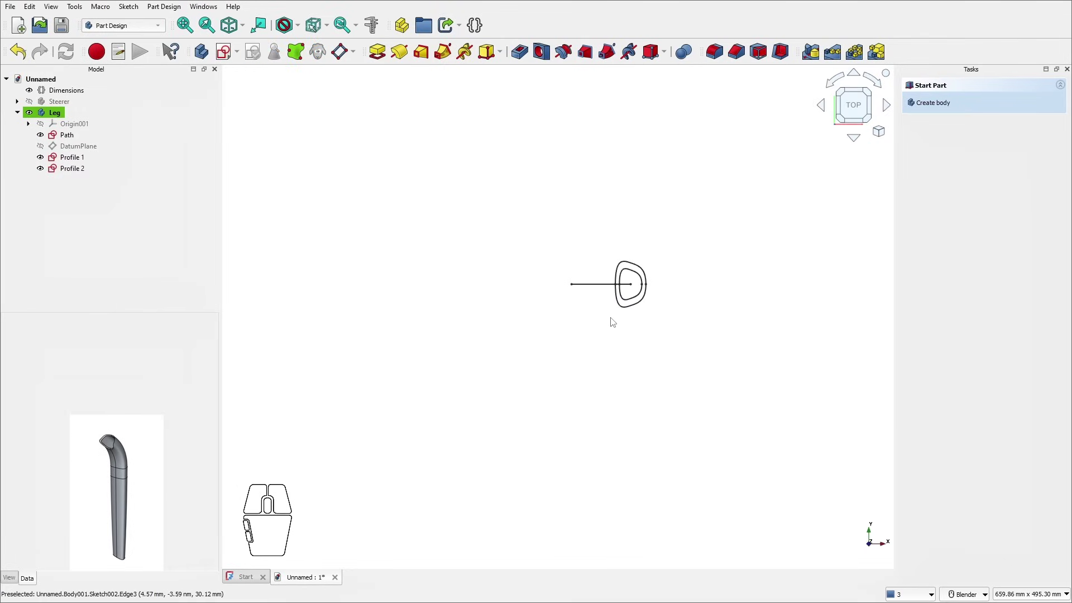
{"action": "scroll", "coordinate": [622, 275], "scroll_direction": "up", "scroll_amount": 1}
{"action": "middle_click_drag", "start_coordinate": [622, 275], "coordinate": [679, 201]}
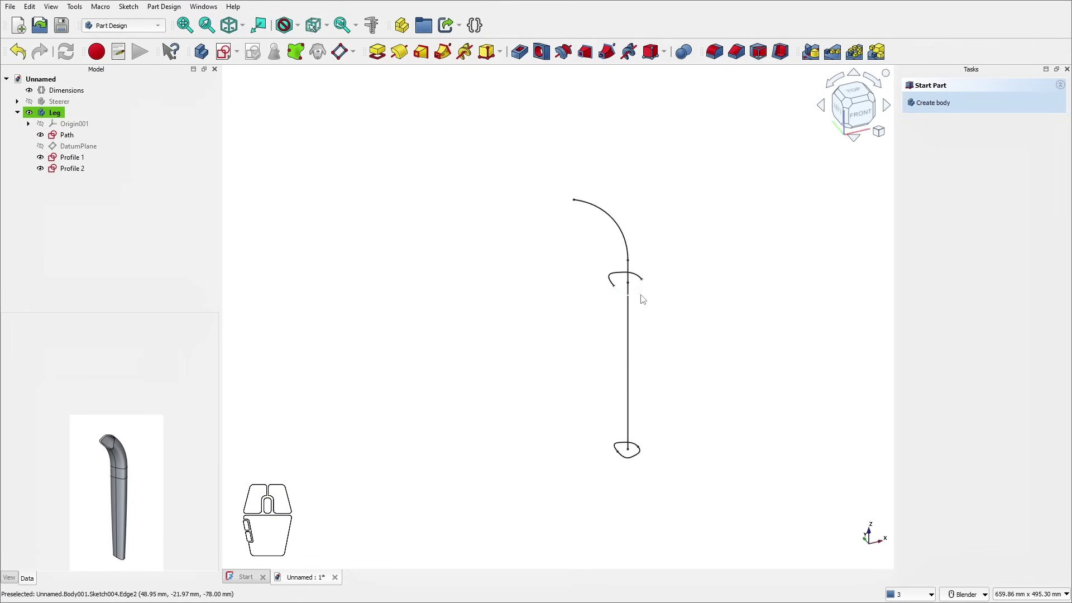
{"action": "left_click", "coordinate": [73, 169]}
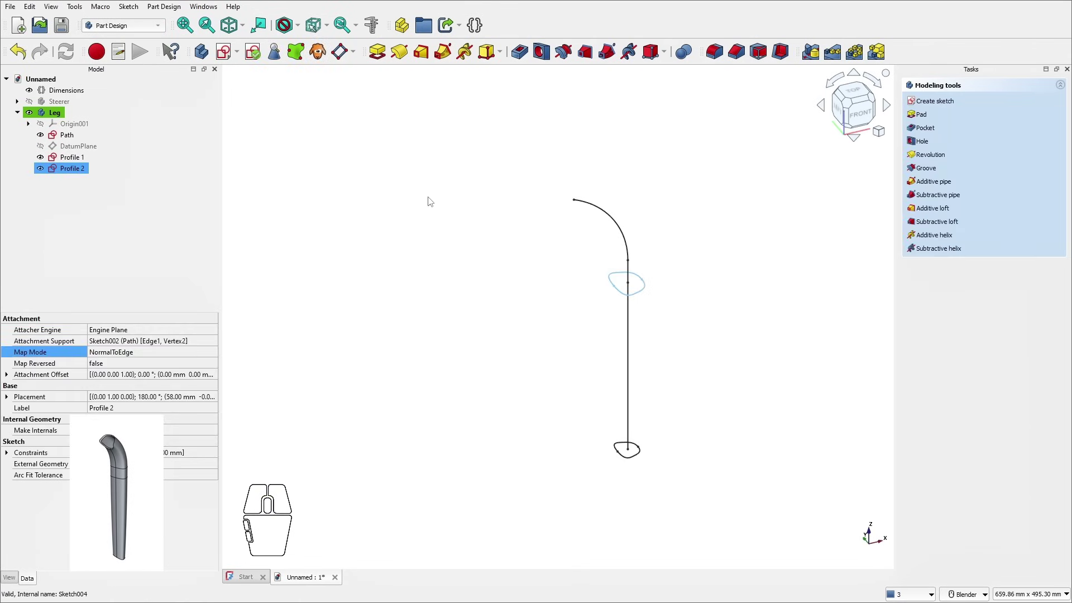
{"action": "key", "text": "ctrl+c"}
{"action": "left_click", "coordinate": [341, 265]}
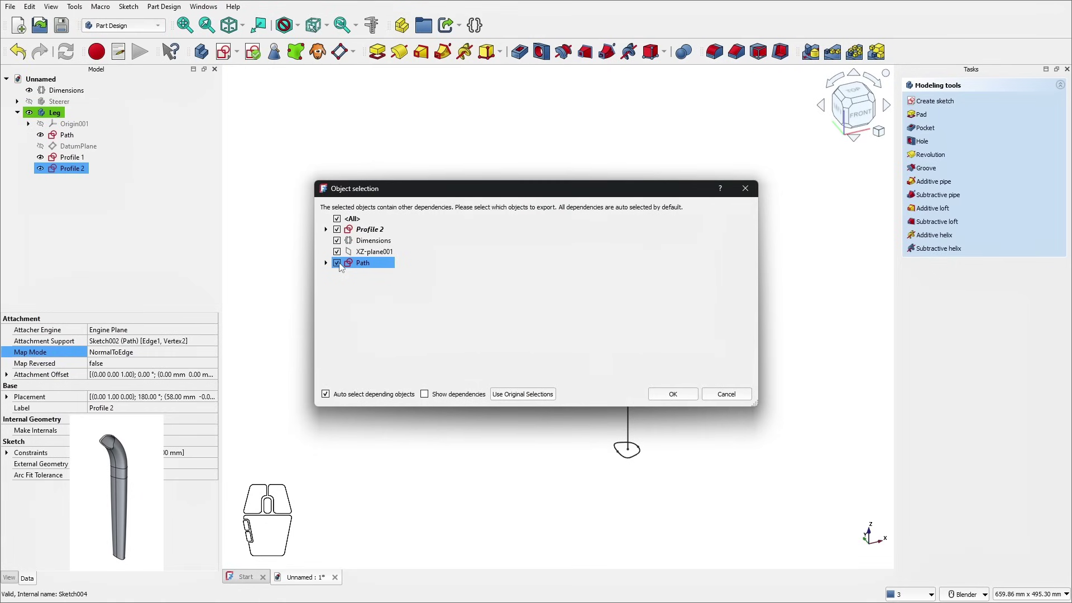
{"action": "left_click", "coordinate": [337, 262]}
{"action": "left_click", "coordinate": [674, 394]}
{"action": "key", "text": "ctrl+v"}
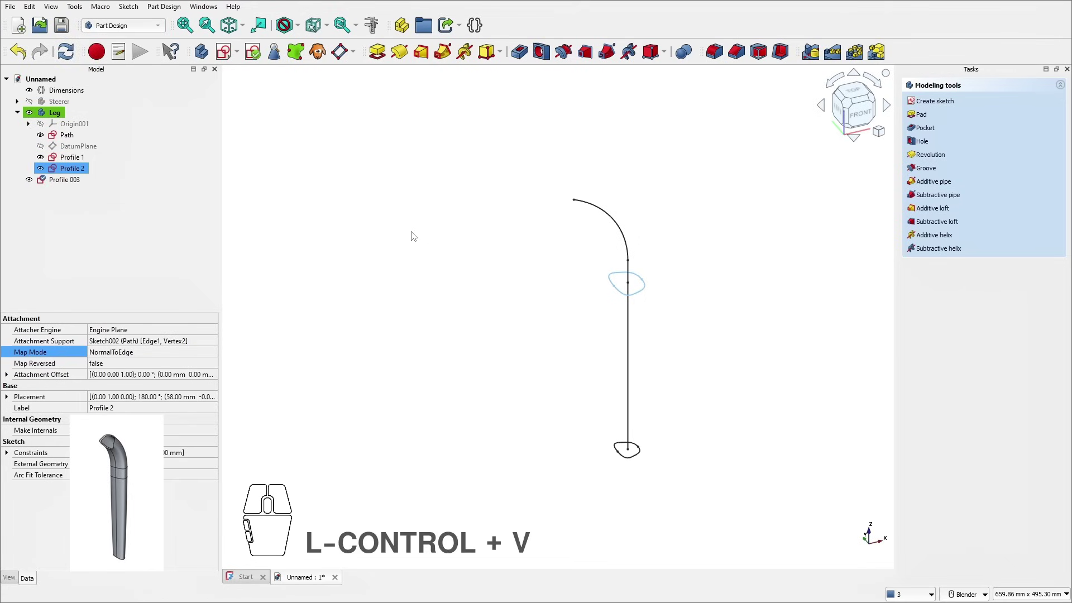
Step: Rename the copied sketch to Profile 3 and move it into the Leg body
{"action": "left_click", "coordinate": [65, 182]}
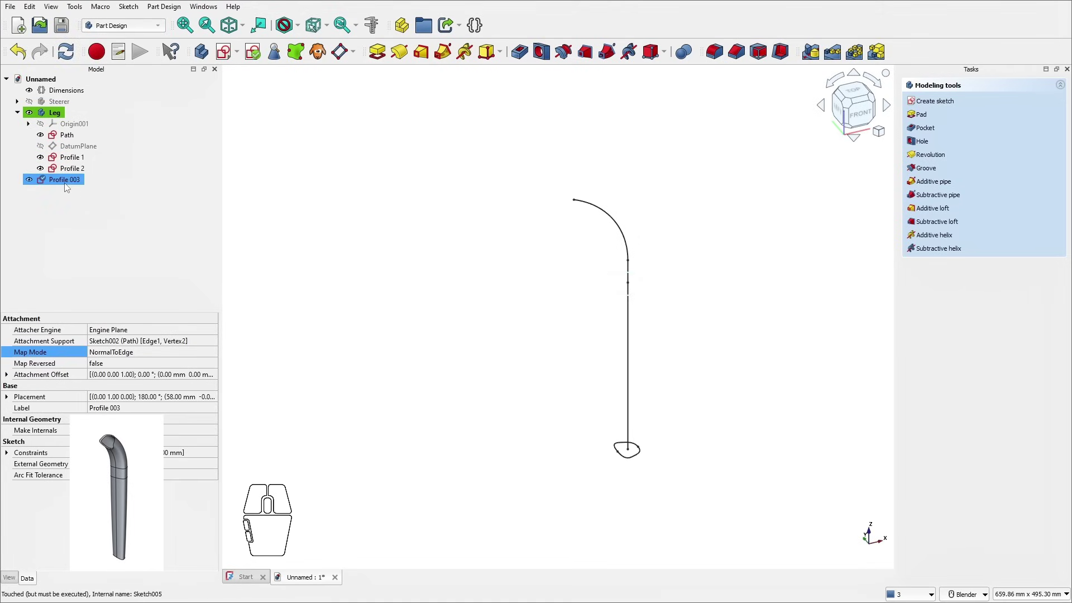
{"action": "key", "text": "F2"}
{"action": "left_click", "coordinate": [79, 180]}
{"action": "key", "text": "BackSpace"}
{"action": "key", "text": "BackSpace"}
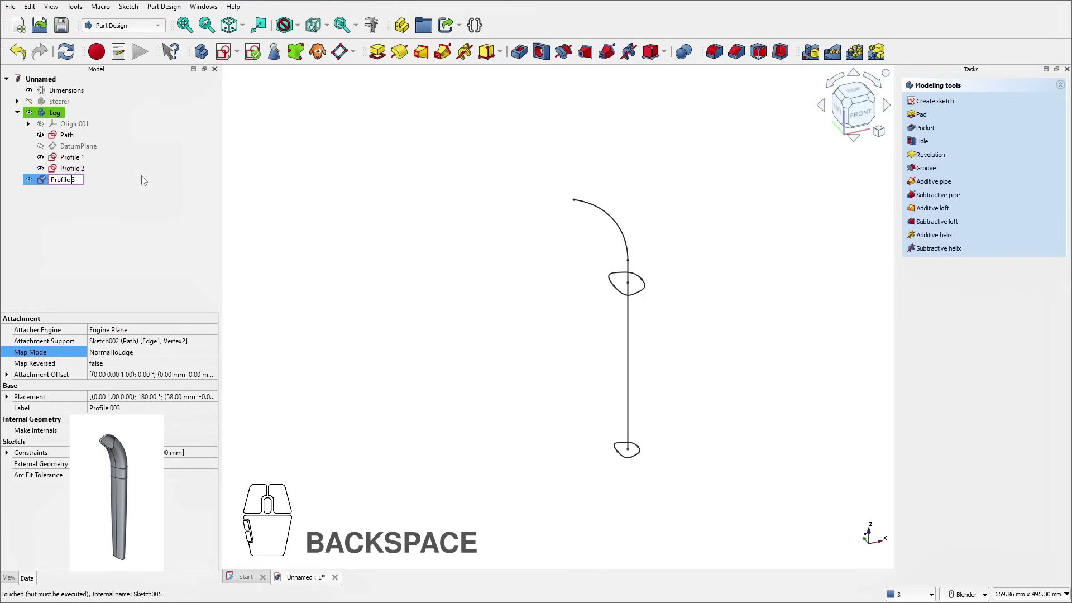
{"action": "key", "text": "Return"}
{"action": "left_click_drag", "start_coordinate": [57, 181], "coordinate": [94, 110]}
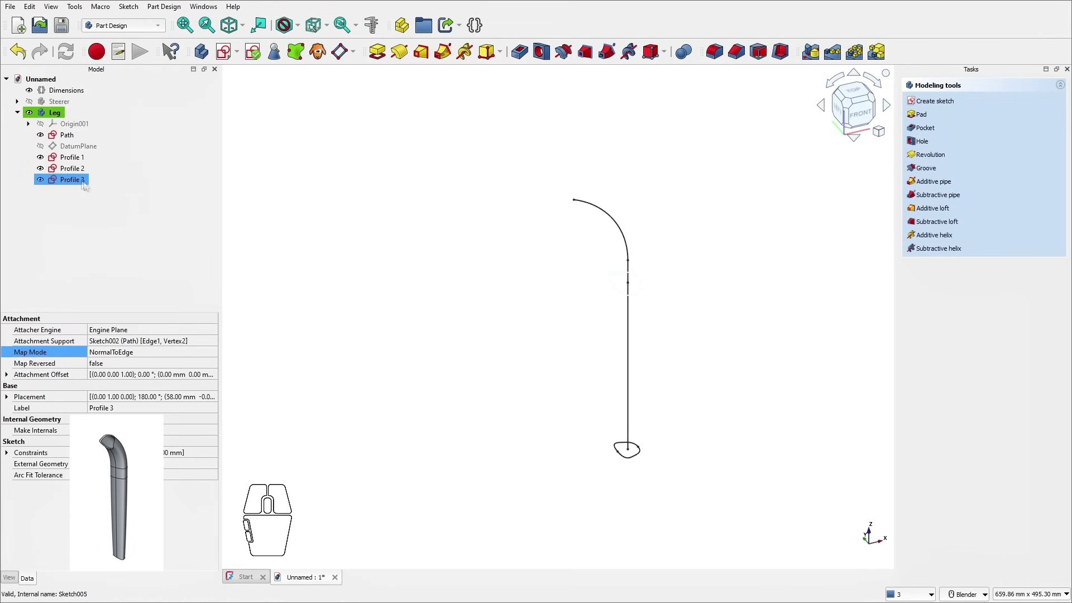
Step: Reattach the Profile 3 sketch normal to the Path's arc, using the arc's free upper end point as the vertex reference
{"action": "left_click", "coordinate": [213, 354]}
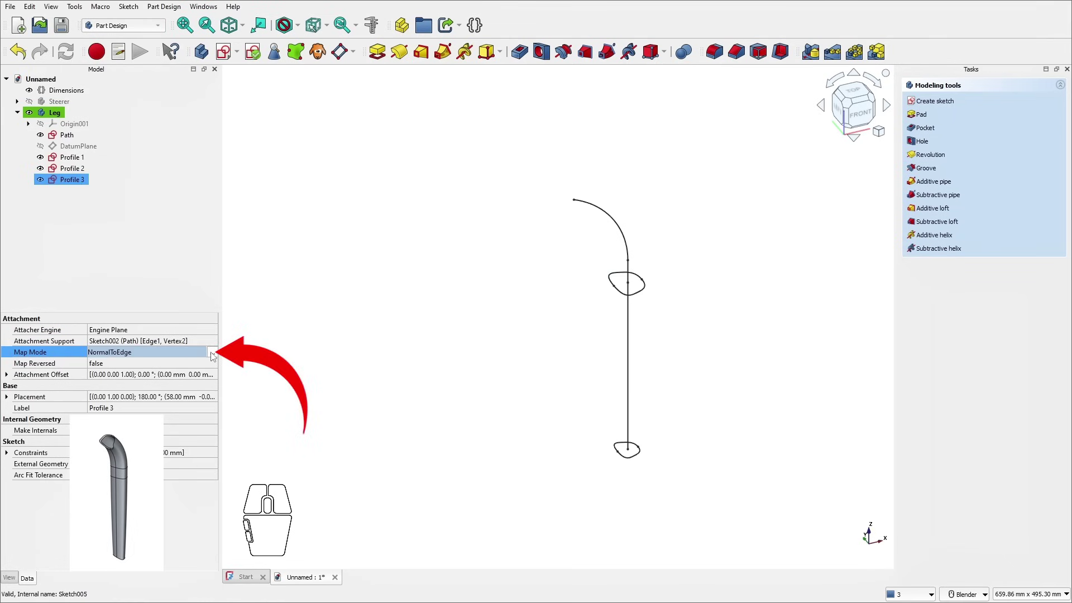
{"action": "left_click", "coordinate": [212, 353]}
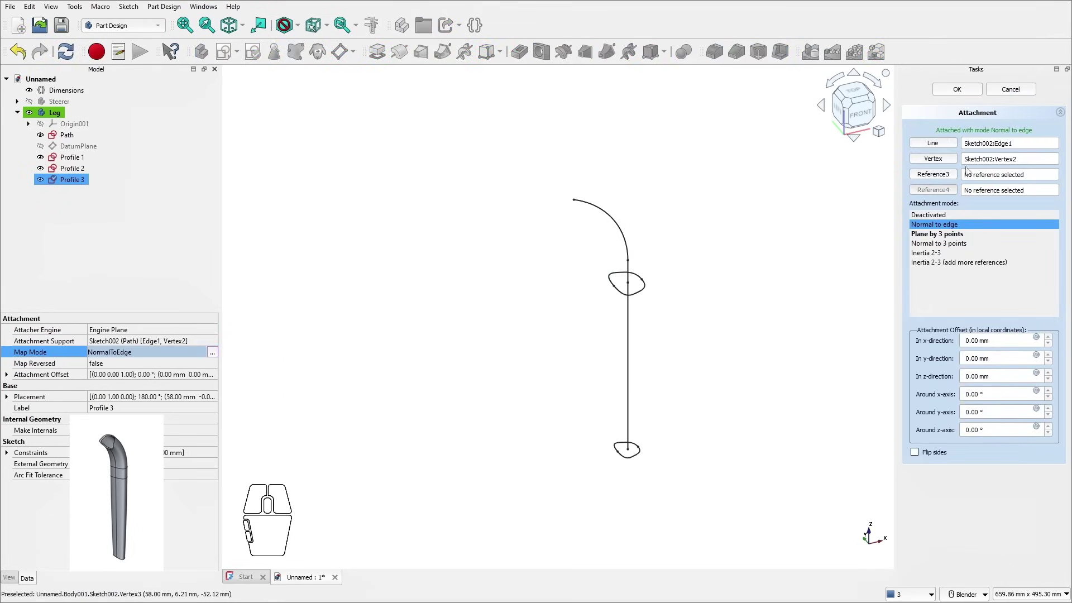
{"action": "left_click", "coordinate": [932, 143]}
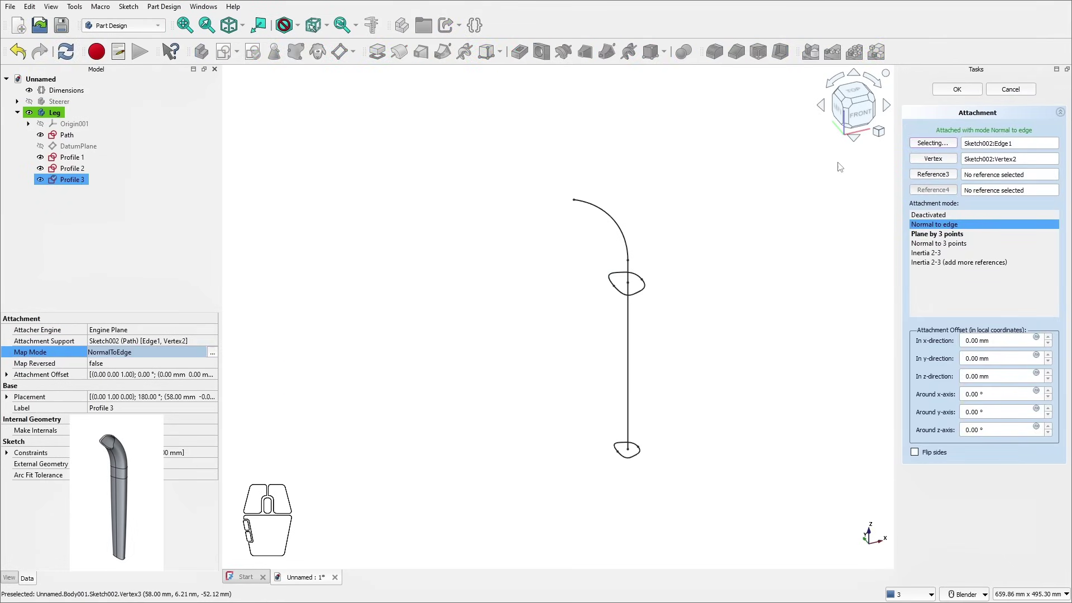
{"action": "left_click", "coordinate": [608, 211]}
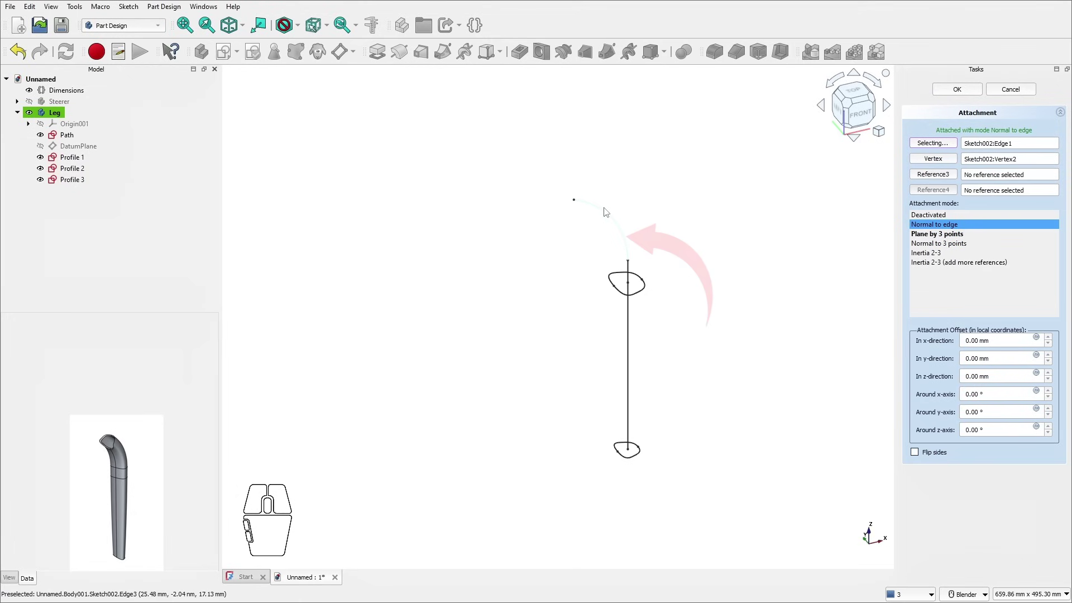
{"action": "left_click", "coordinate": [930, 161]}
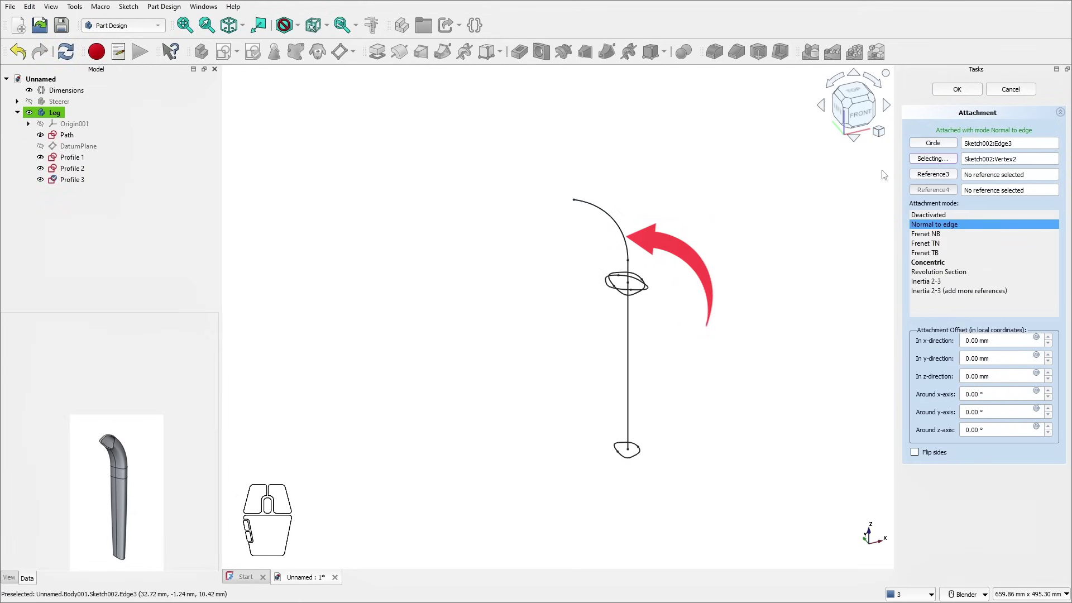
{"action": "left_click", "coordinate": [570, 208]}
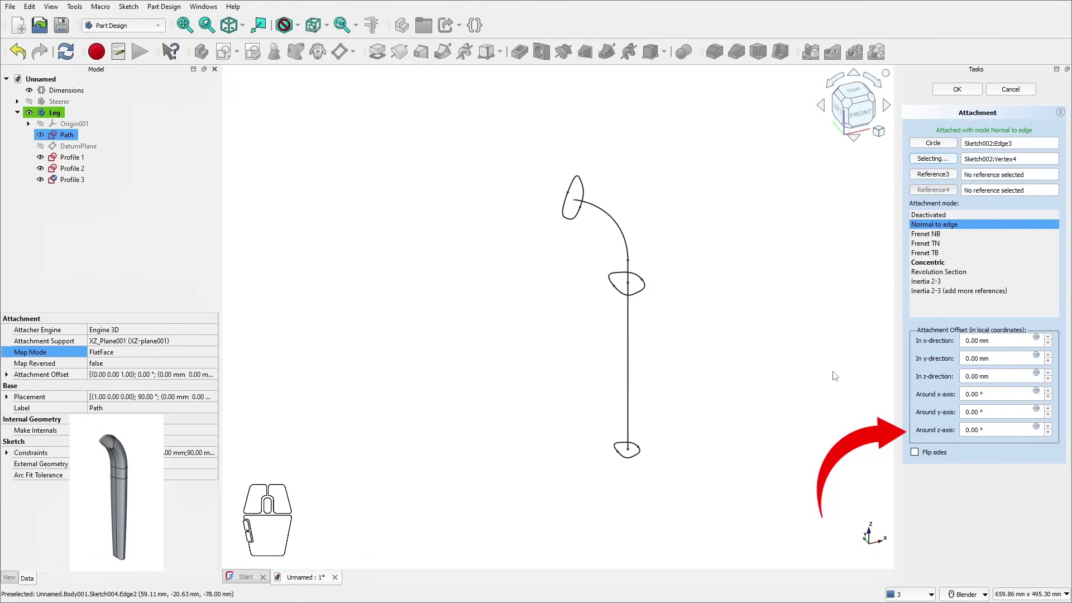
Step: Set Profile 3's attachment offset around the z-axis to -90° and accept the attachment
{"action": "left_click", "coordinate": [994, 429]}
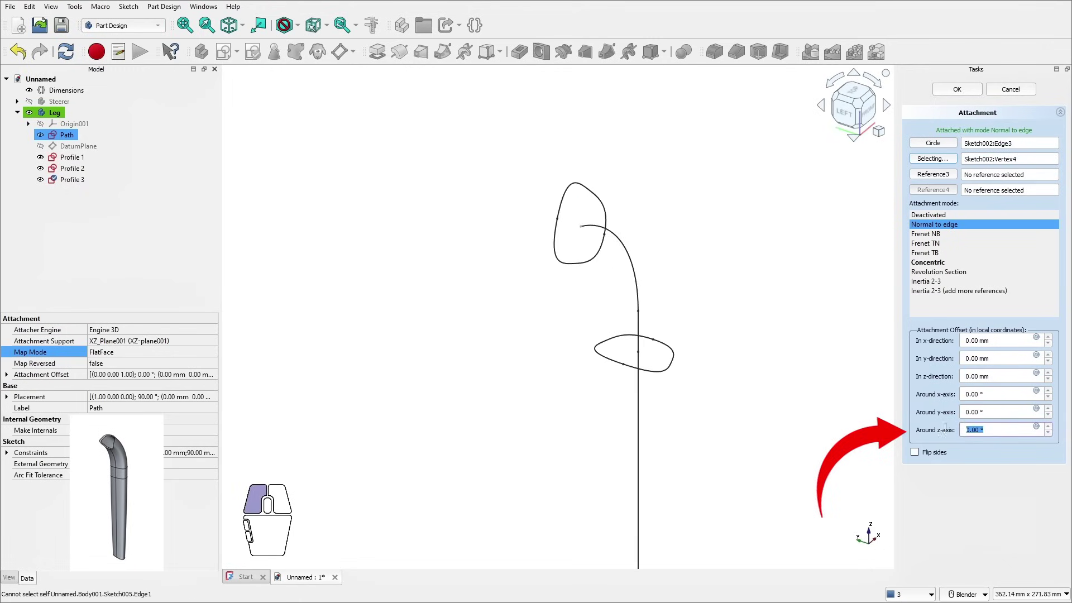
{"action": "type", "text": "-90"}
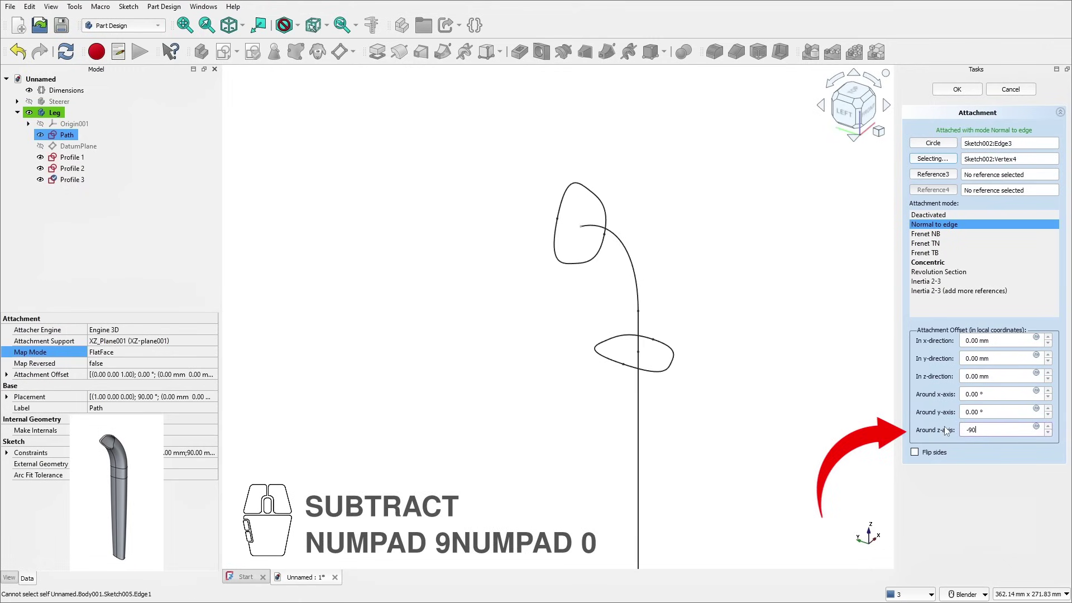
{"action": "key", "text": "Return"}
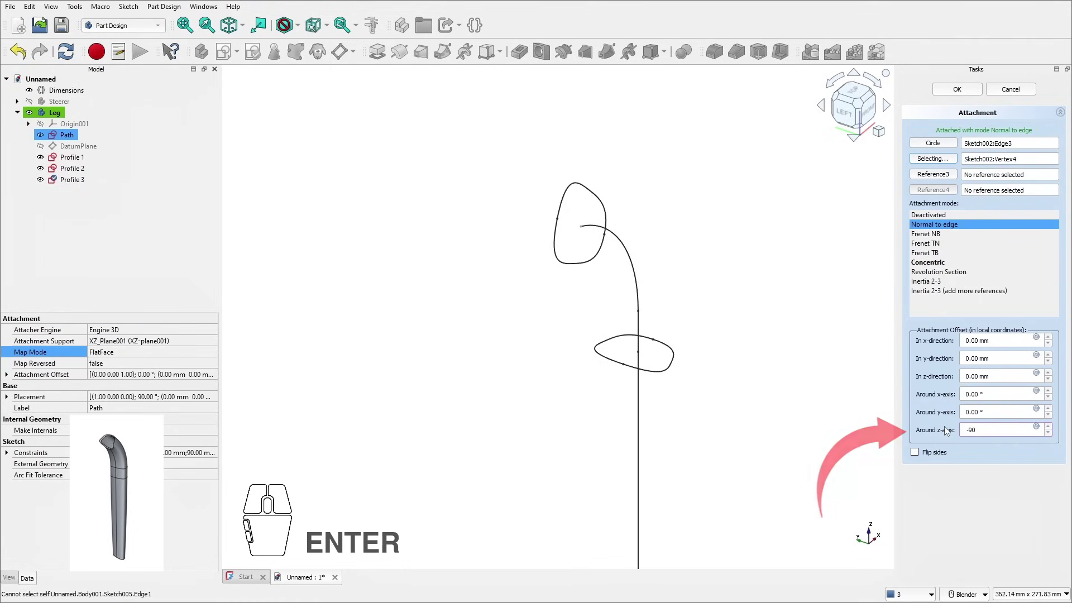
{"action": "key", "text": "Return"}
{"action": "mouse_move", "coordinate": [853, 383]}
{"action": "middle_mouse_down"}
{"action": "mouse_move", "coordinate": [763, 335]}
{"action": "mouse_move", "coordinate": [732, 383]}
{"action": "mouse_move", "coordinate": [684, 333]}
{"action": "mouse_move", "coordinate": [671, 289]}
{"action": "middle_mouse_up"}
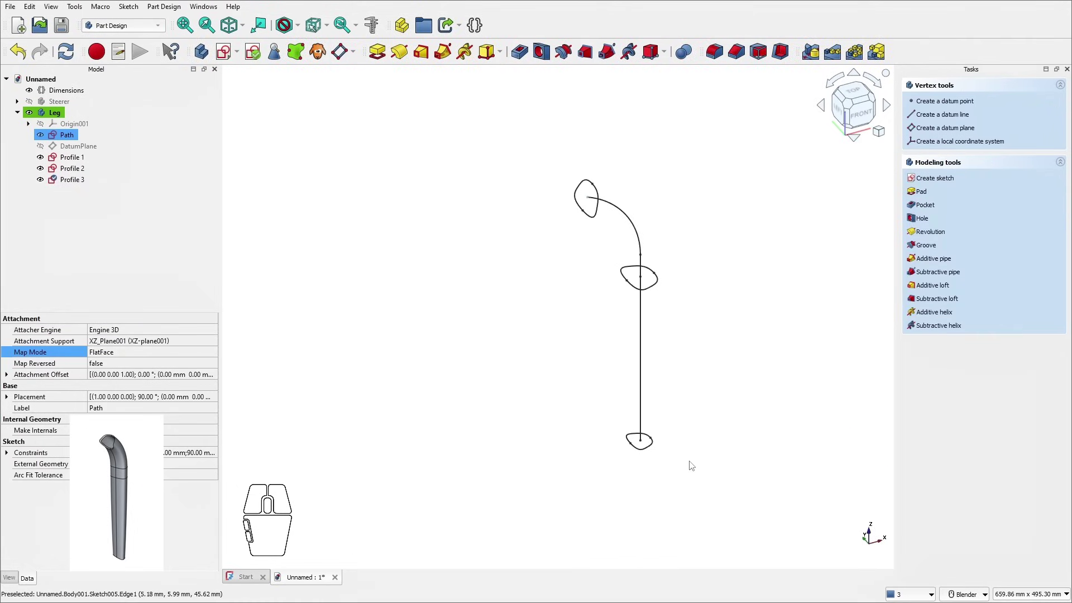
Step: Create an additive pipe from the Profile 1 sketch, with the Path sketch as the path to sweep along
{"action": "left_click", "coordinate": [77, 168], "text": "ctrl"}
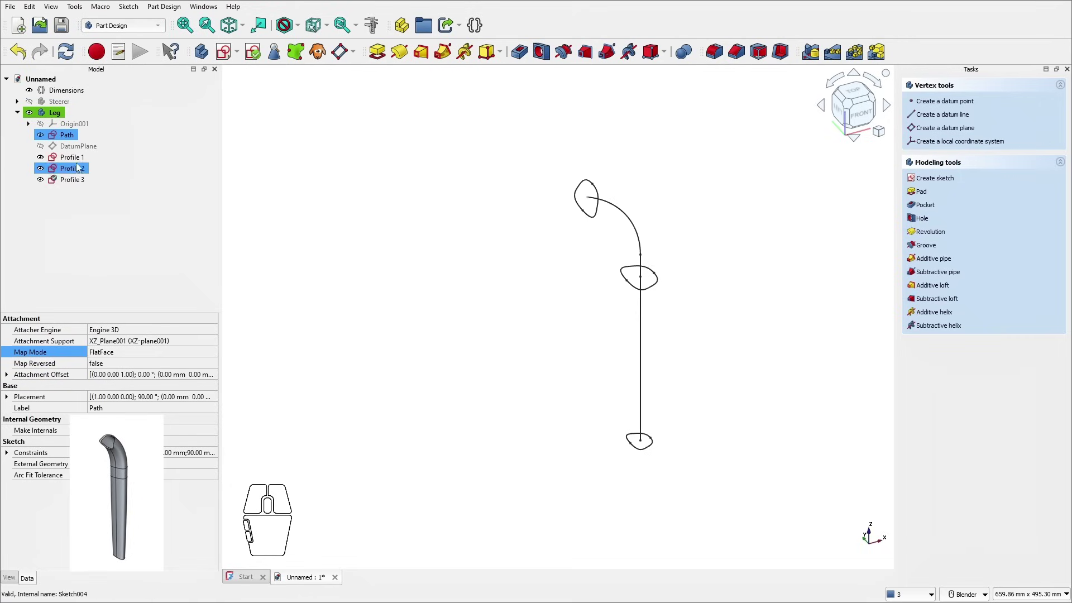
{"action": "left_click", "coordinate": [71, 157]}
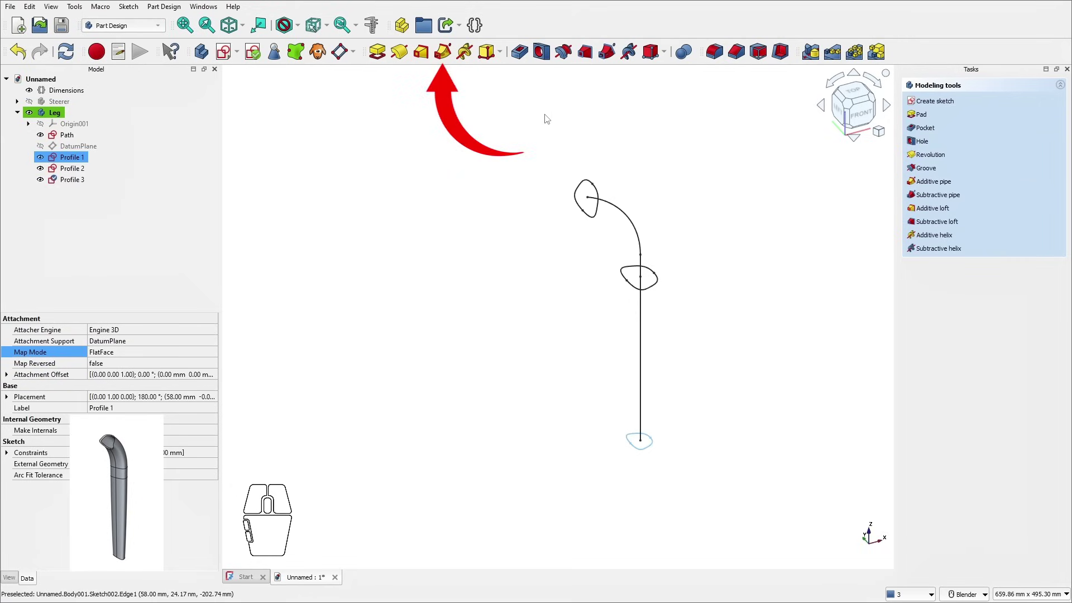
{"action": "left_click", "coordinate": [441, 56]}
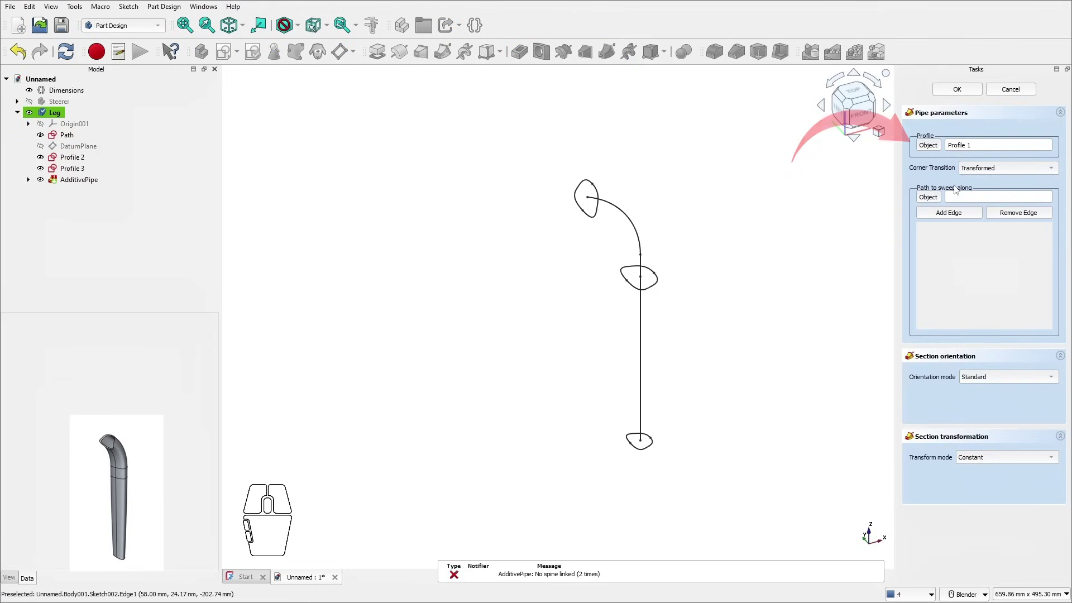
{"action": "left_click", "coordinate": [928, 197]}
{"action": "left_click", "coordinate": [67, 135]}
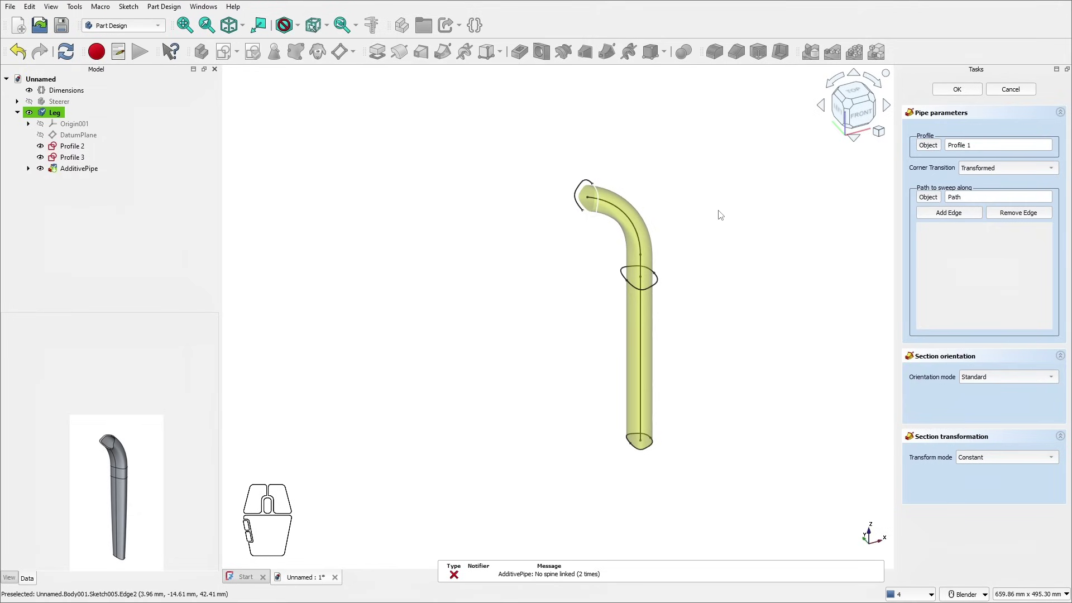
Step: Set the pipe's section transformation to Multisection, add Profile 2 and Profile 3 as sections, and accept the pipe
{"action": "left_click", "coordinate": [1004, 457]}
{"action": "left_click", "coordinate": [988, 475]}
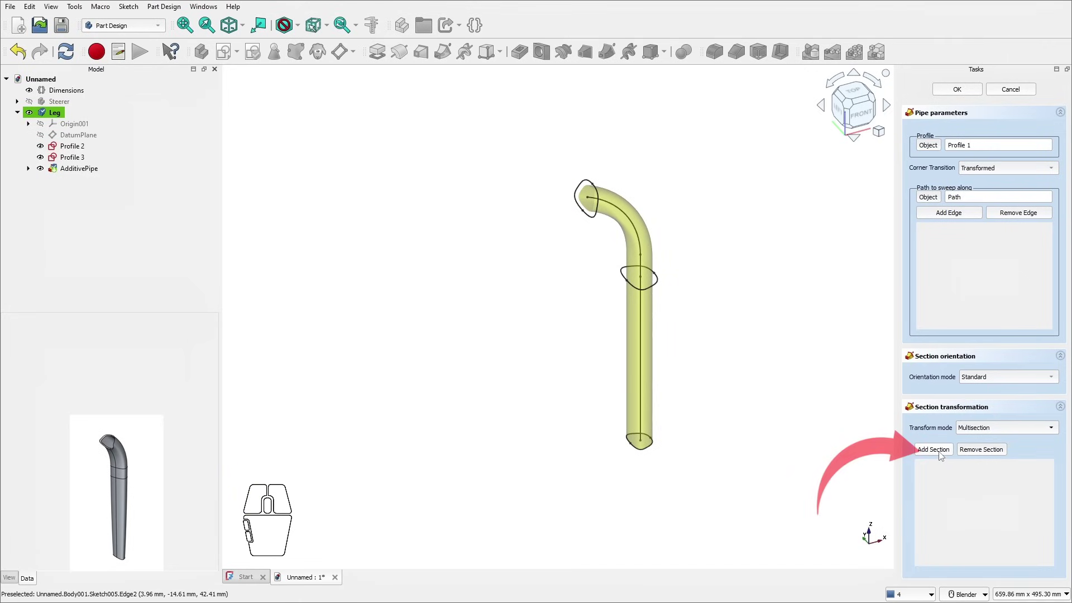
{"action": "left_click", "coordinate": [657, 277]}
{"action": "left_click", "coordinate": [942, 452]}
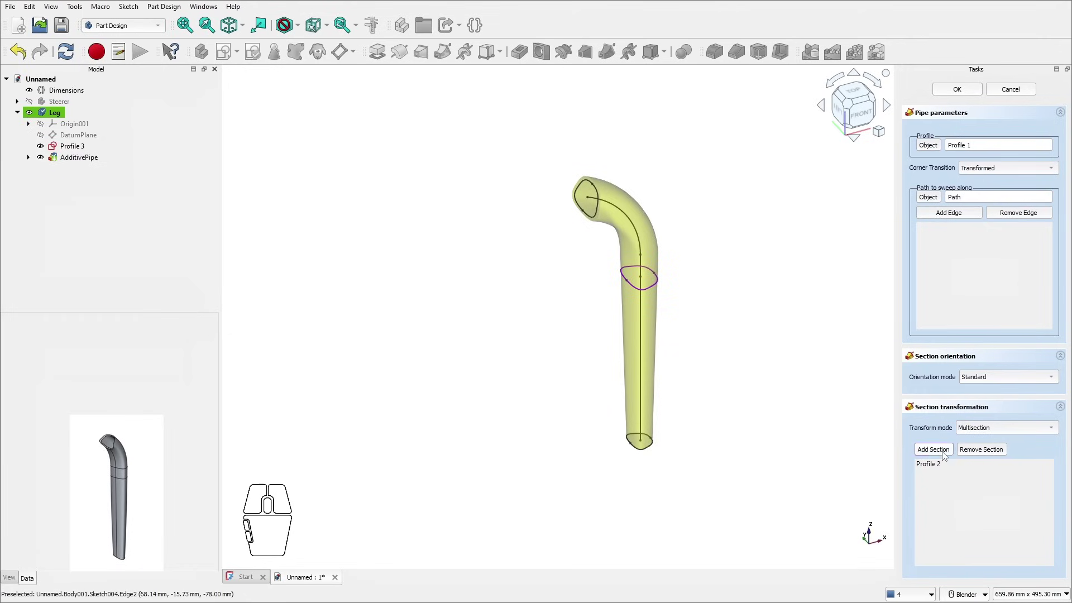
{"action": "left_click", "coordinate": [586, 218]}
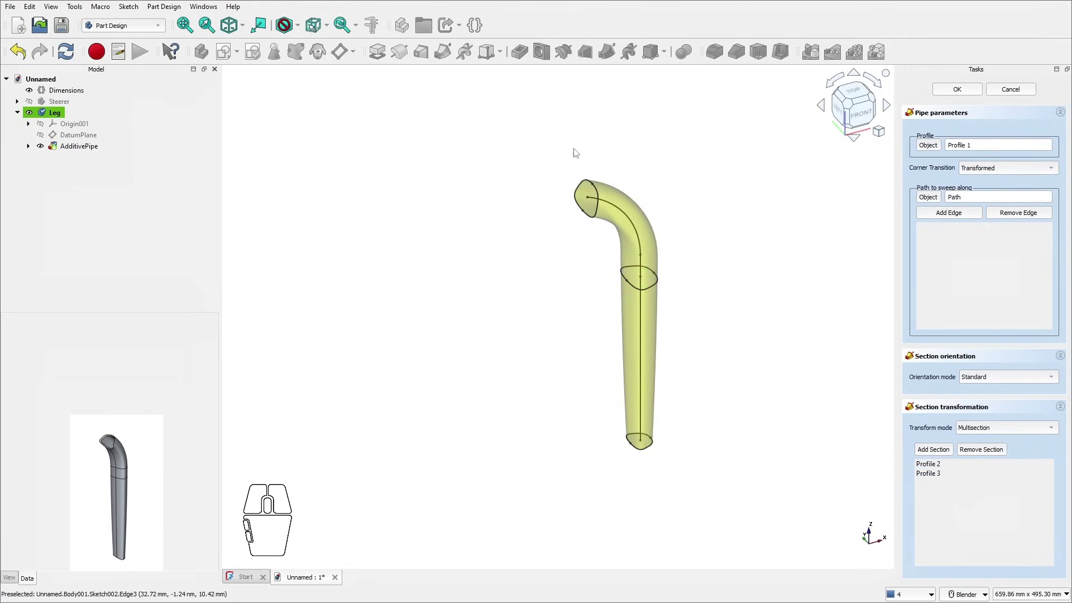
{"action": "left_click", "coordinate": [956, 91]}
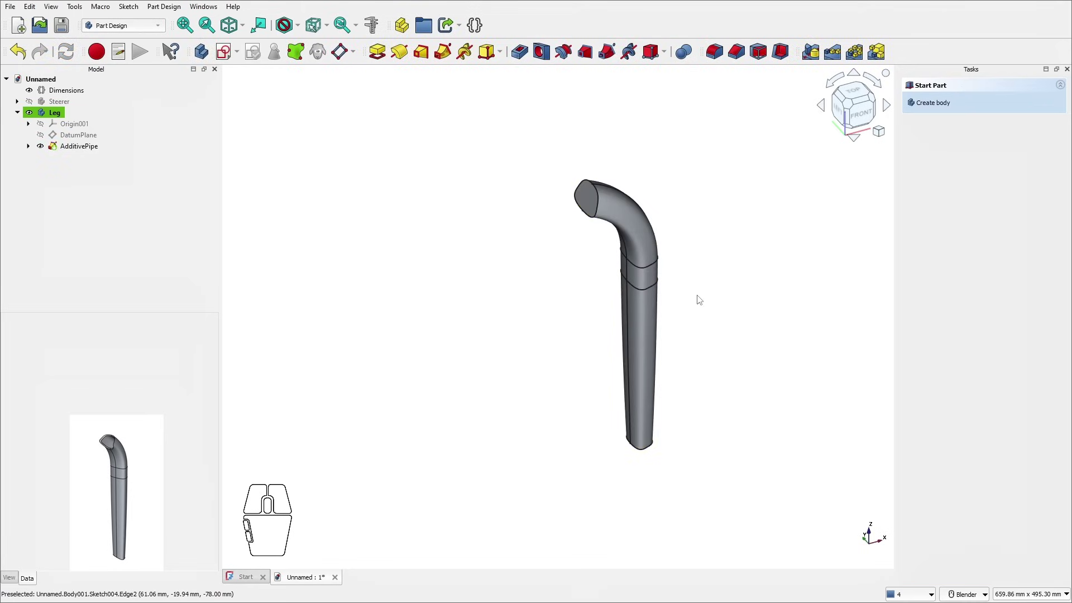
Step: Show the Path sketch inside the additive pipe and hide the pipe itself
{"action": "middle_click_drag", "start_coordinate": [699, 300], "coordinate": [735, 239]}
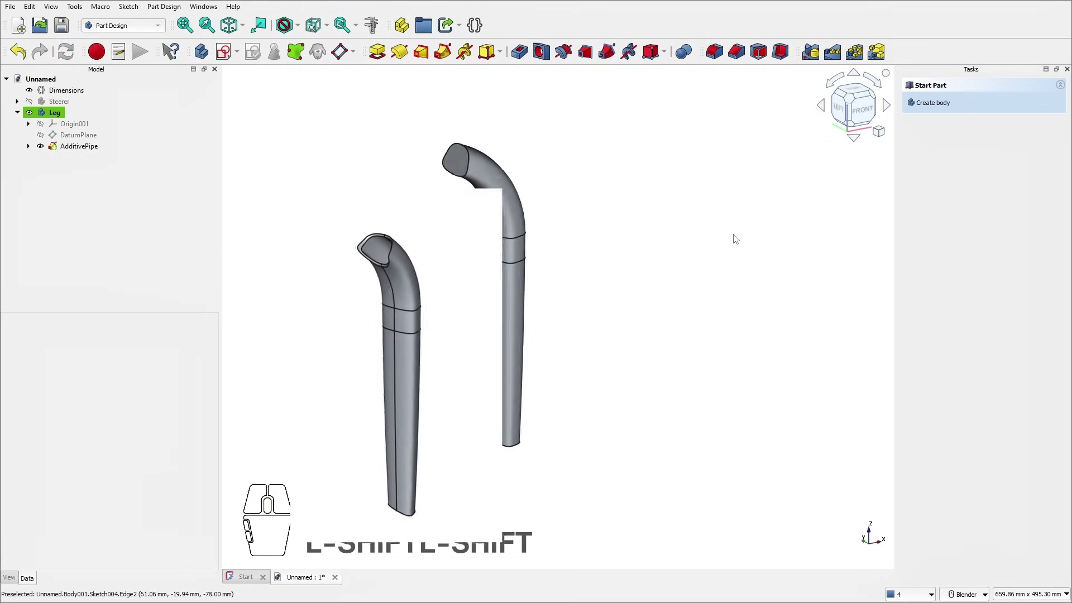
{"action": "right_click_drag", "start_coordinate": [675, 283], "coordinate": [675, 283]}
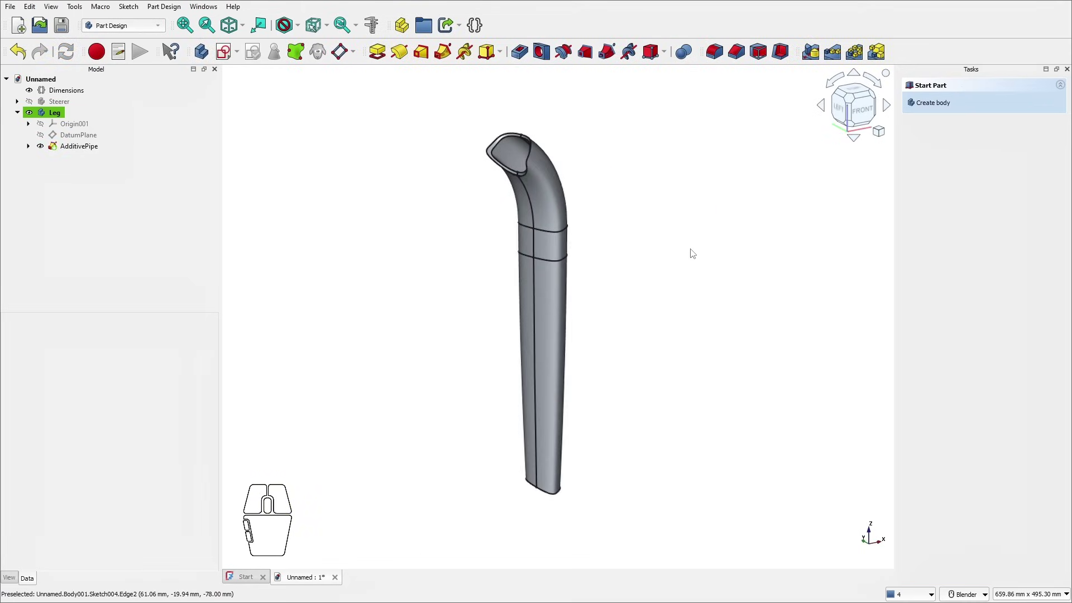
{"action": "mouse_move", "coordinate": [685, 250]}
{"action": "middle_mouse_down"}
{"action": "mouse_move", "coordinate": [698, 279]}
{"action": "mouse_move", "coordinate": [672, 259]}
{"action": "mouse_move", "coordinate": [686, 242]}
{"action": "mouse_move", "coordinate": [655, 249]}
{"action": "mouse_move", "coordinate": [670, 251]}
{"action": "middle_mouse_up"}
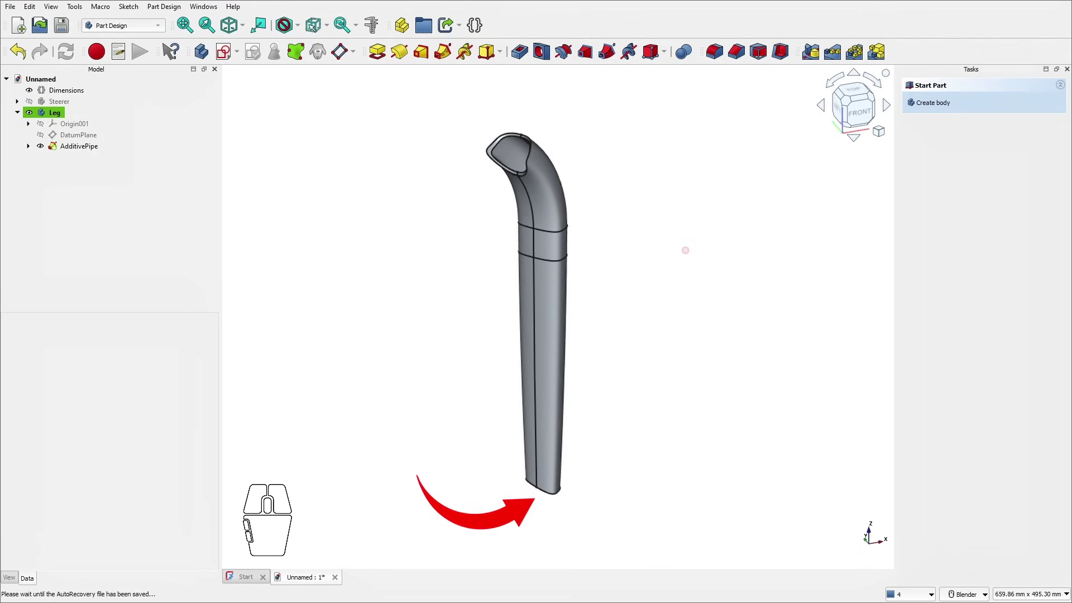
{"action": "left_click", "coordinate": [29, 147]}
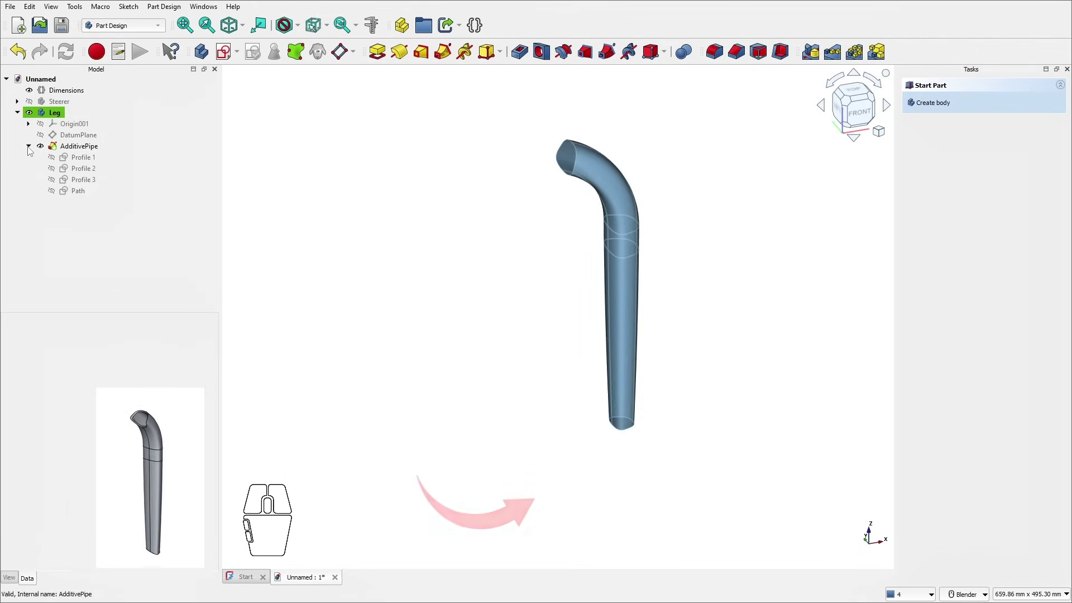
{"action": "left_click", "coordinate": [62, 191]}
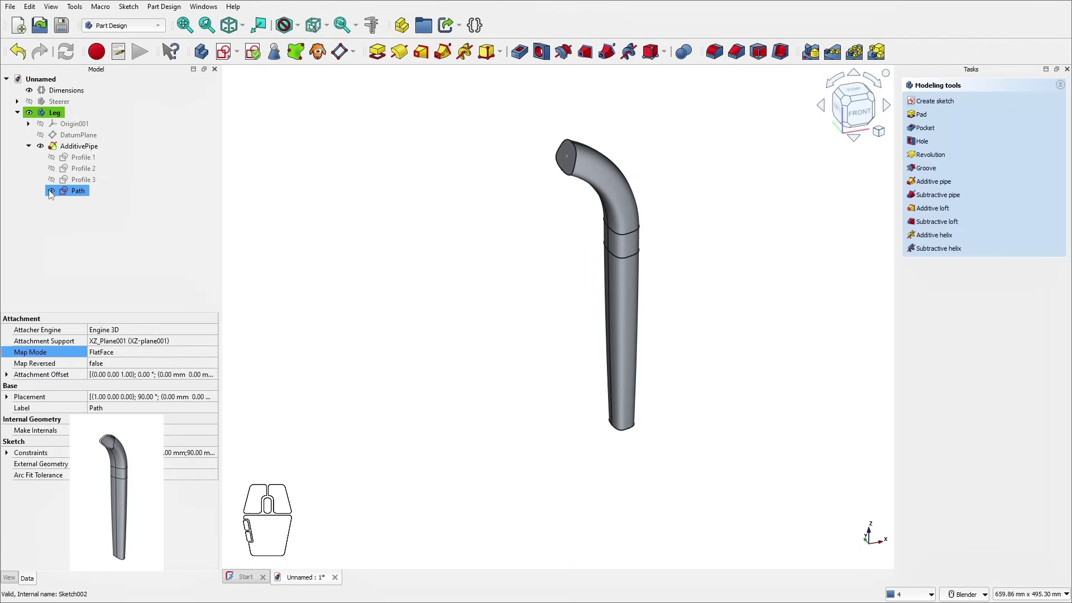
{"action": "left_click", "coordinate": [51, 191]}
{"action": "left_click", "coordinate": [41, 146]}
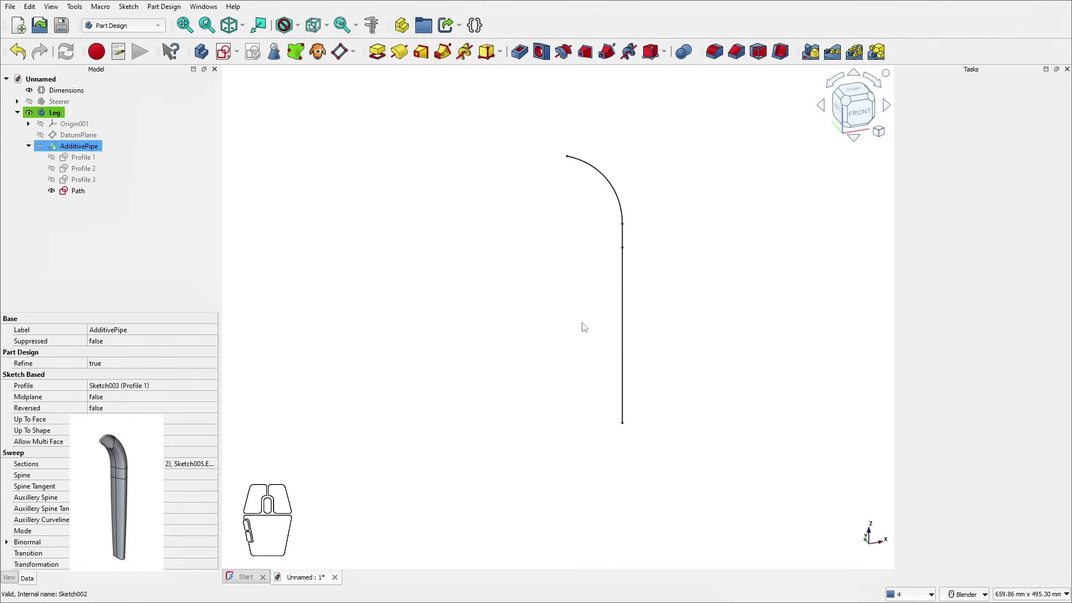
Step: Create a datum plane normal to the Path's long straight edge at its lower end point, rotated 90° around the y-axis
{"action": "left_click", "coordinate": [622, 299]}
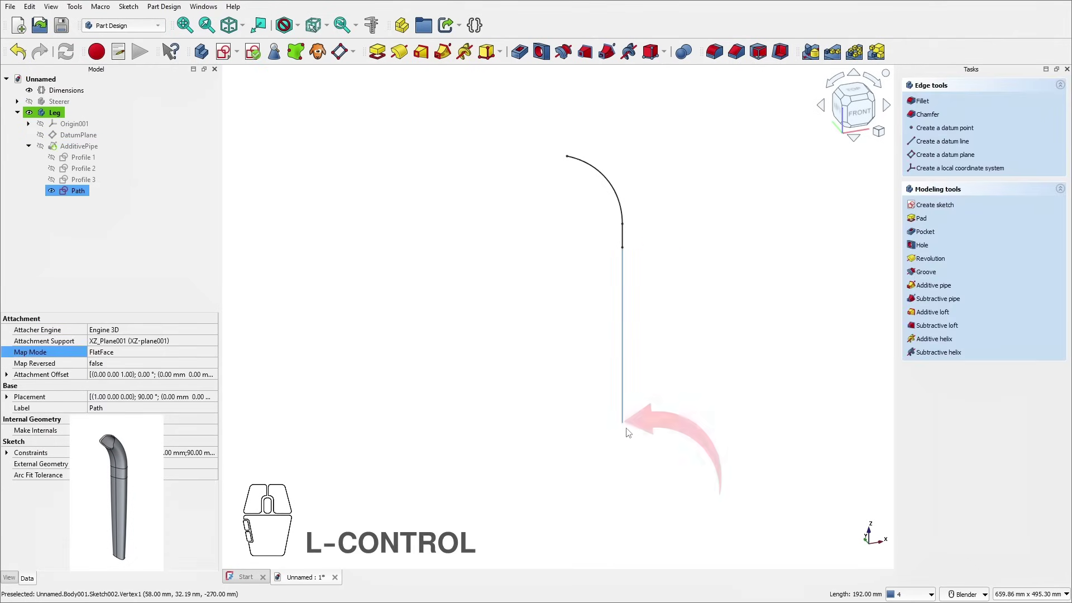
{"action": "left_click", "coordinate": [624, 426], "text": "ctrl"}
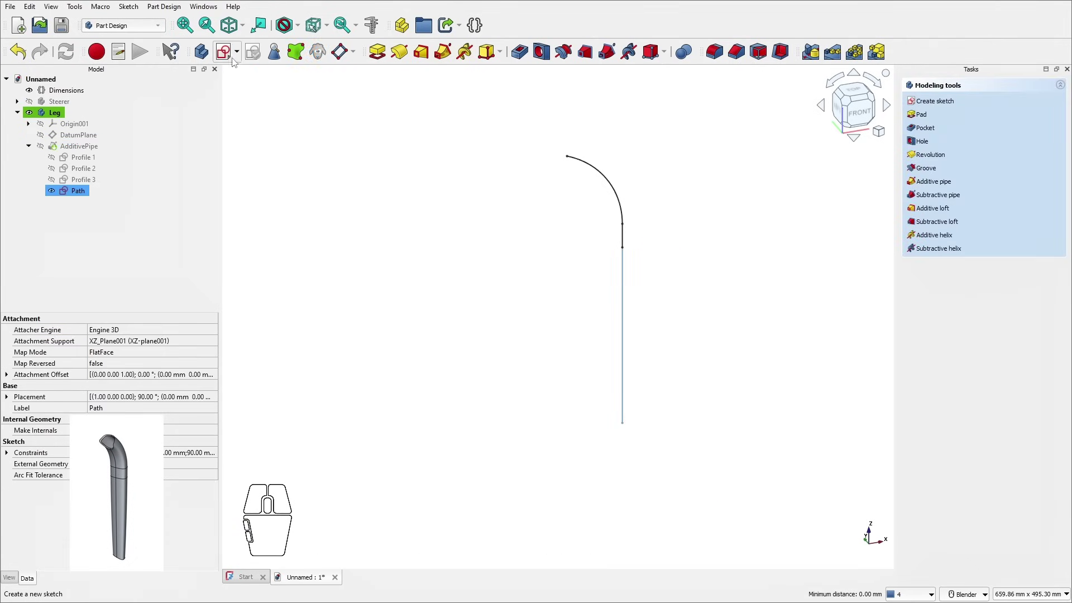
{"action": "left_click", "coordinate": [339, 51]}
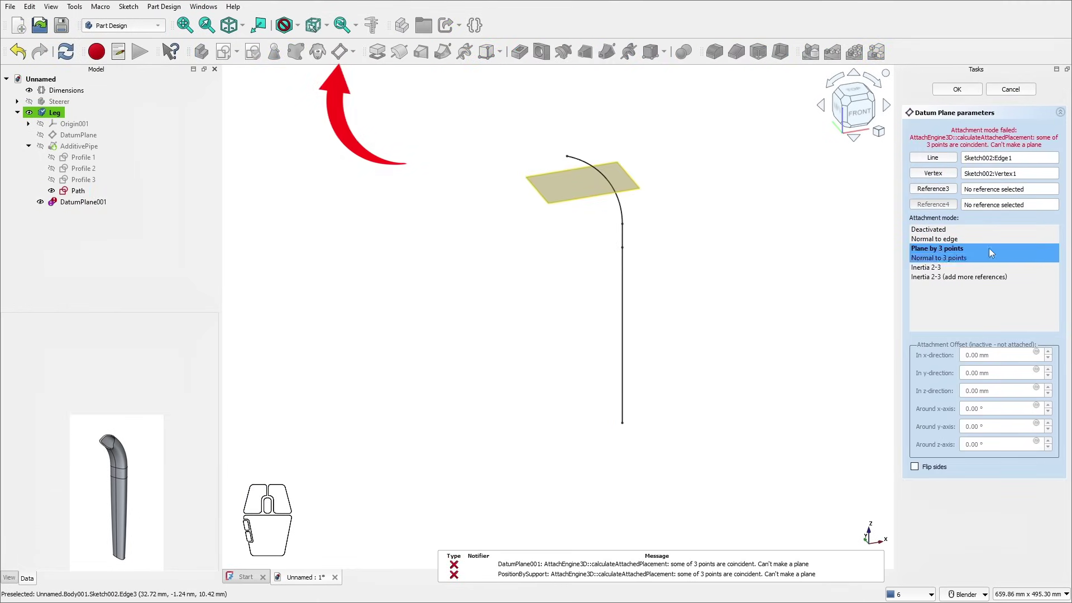
{"action": "left_click", "coordinate": [943, 239]}
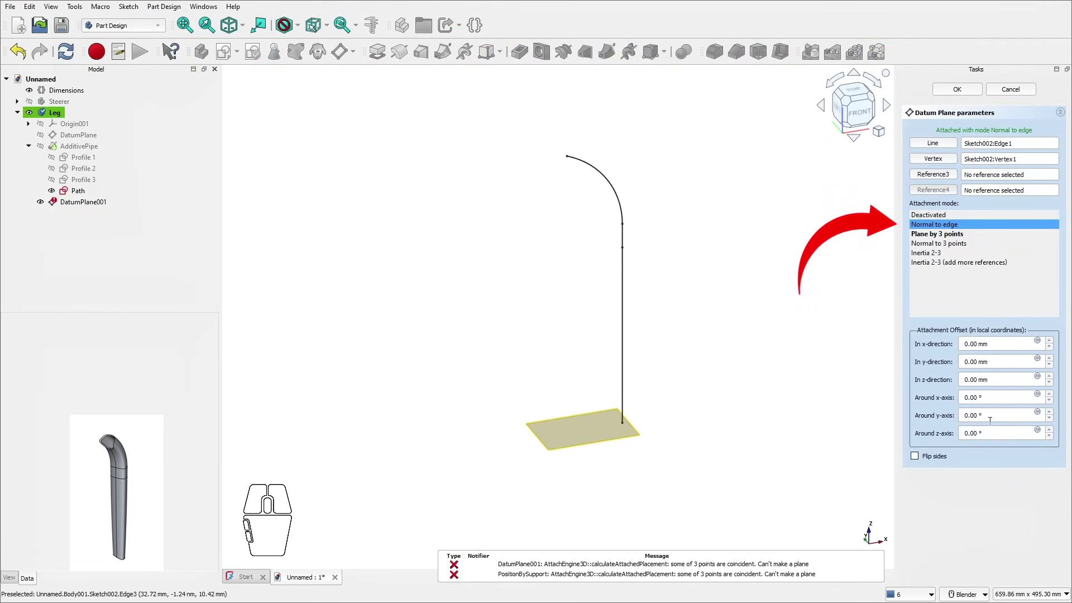
{"action": "left_click_drag", "start_coordinate": [991, 414], "coordinate": [942, 417]}
{"action": "type", "text": "90"}
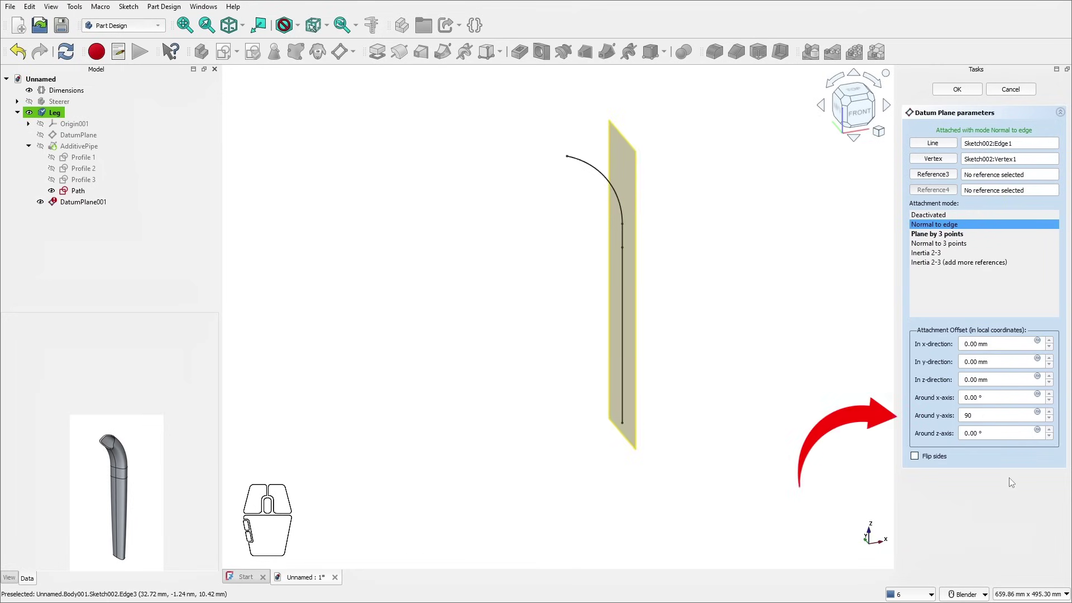
{"action": "left_click", "coordinate": [963, 94]}
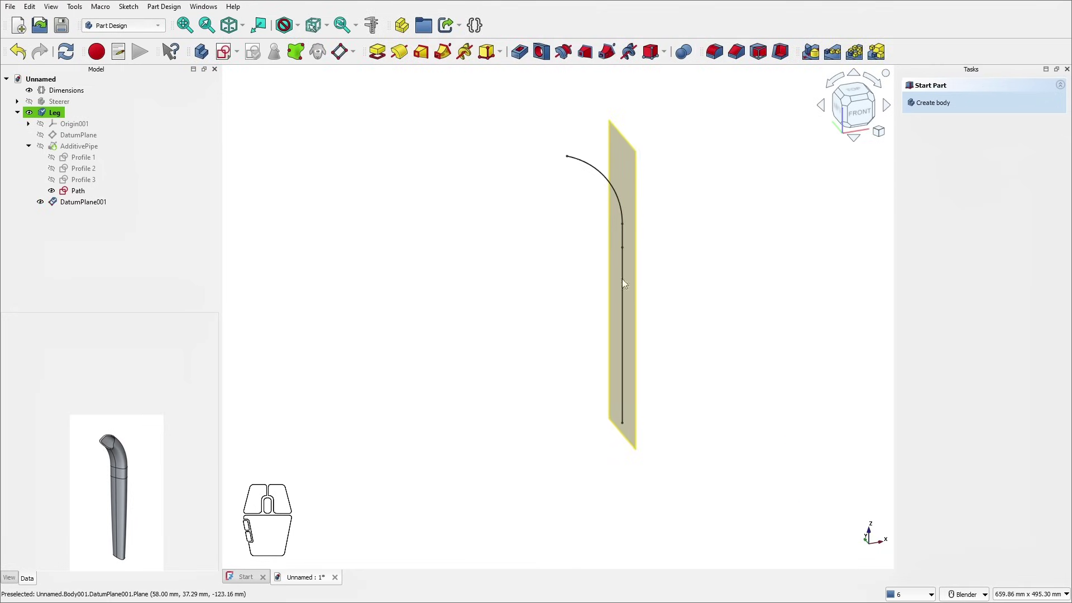
Step: Create a sketch on the new vertical datum plane and show the additive pipe for reference
{"action": "middle_click_drag", "start_coordinate": [665, 295], "coordinate": [530, 269]}
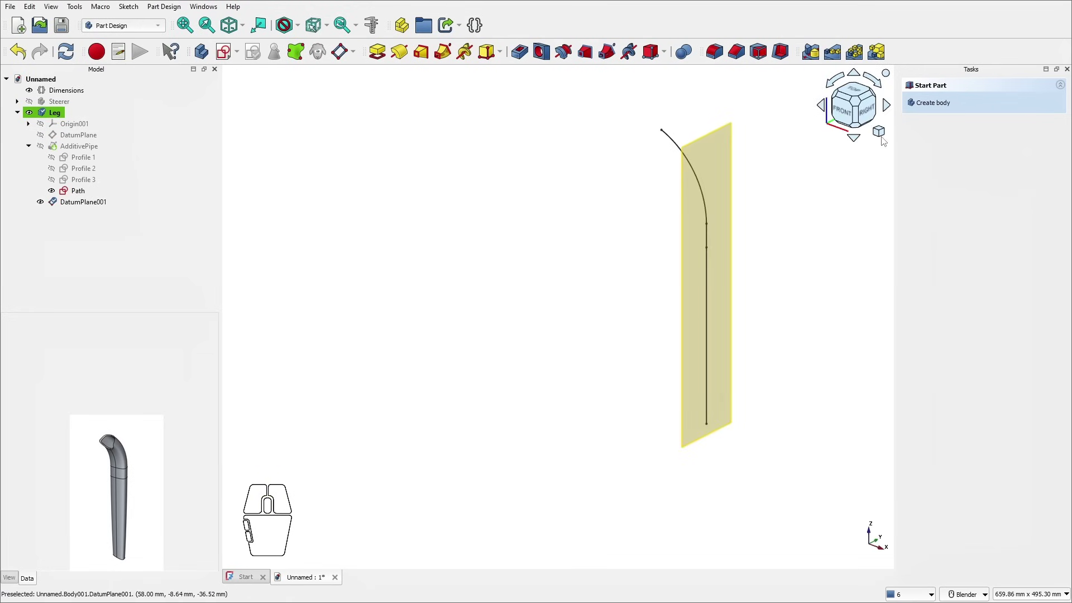
{"action": "left_click", "coordinate": [696, 234]}
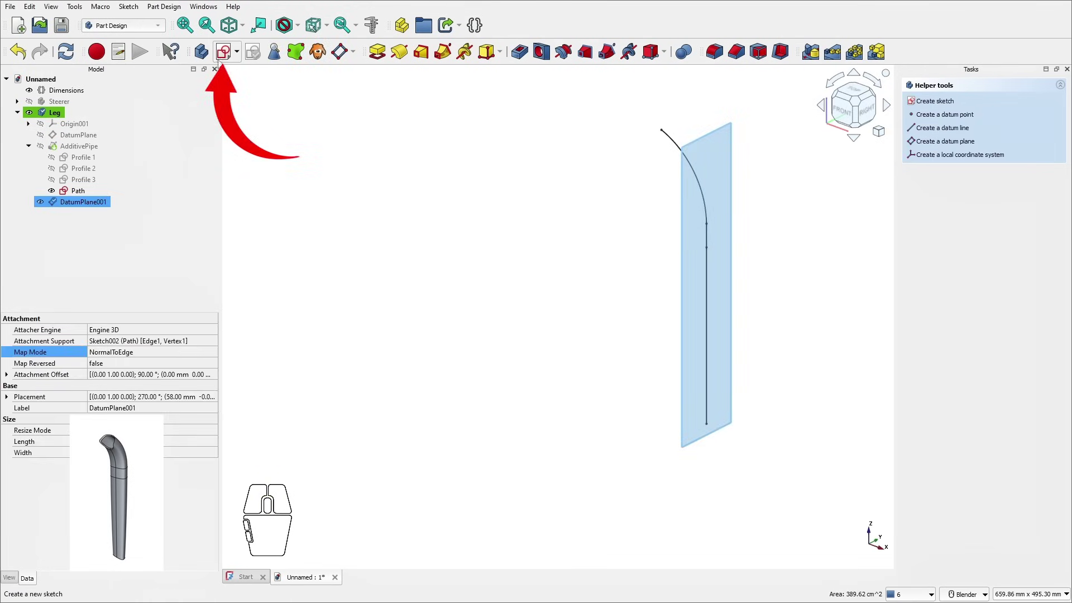
{"action": "left_click", "coordinate": [223, 52]}
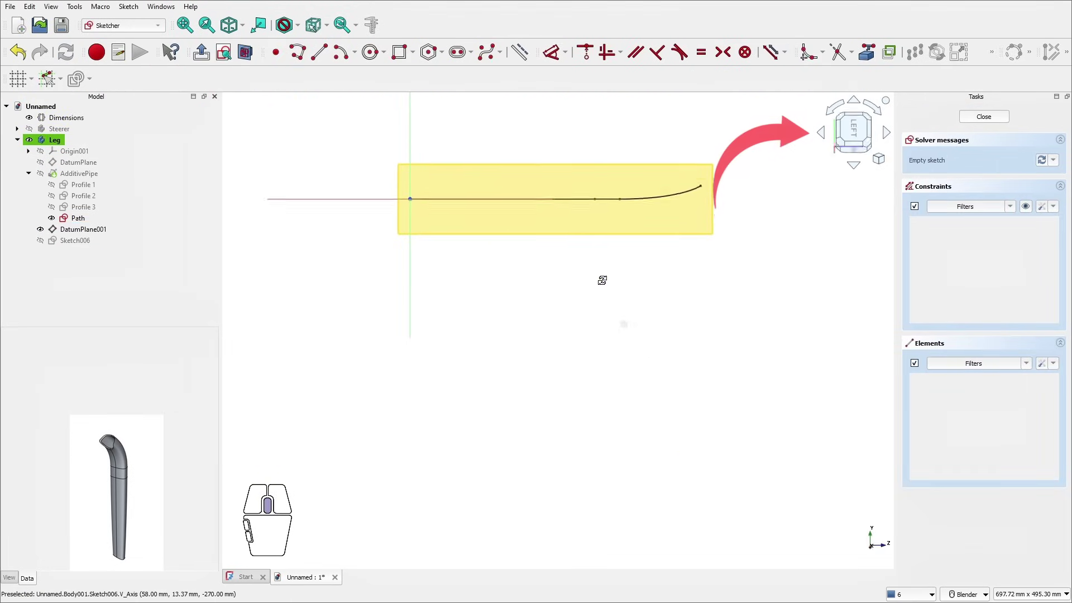
{"action": "left_click", "coordinate": [836, 111]}
{"action": "left_click", "coordinate": [836, 111]}
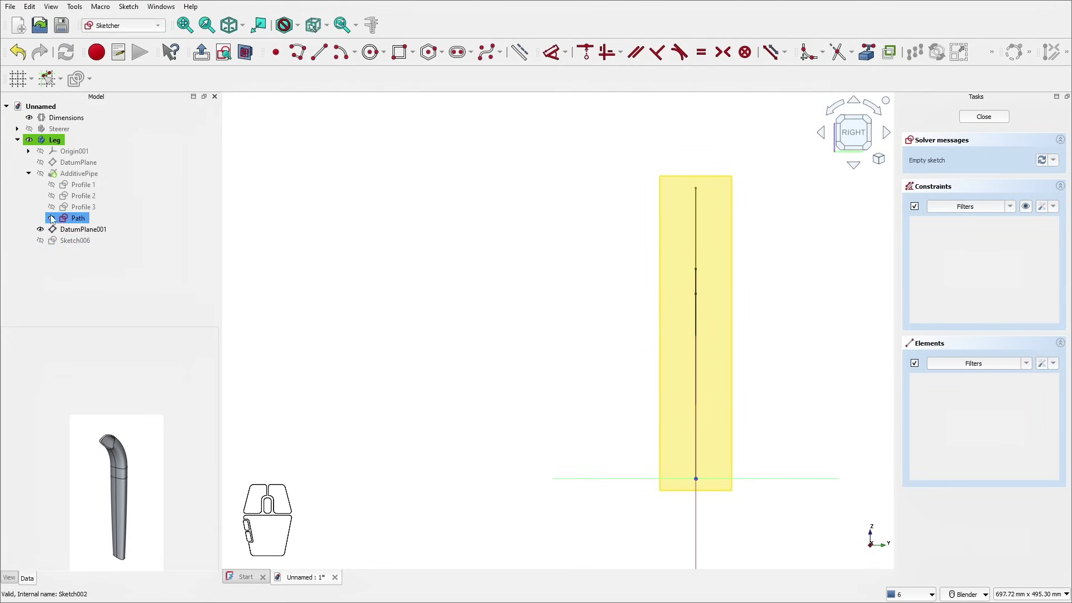
{"action": "left_click", "coordinate": [40, 173]}
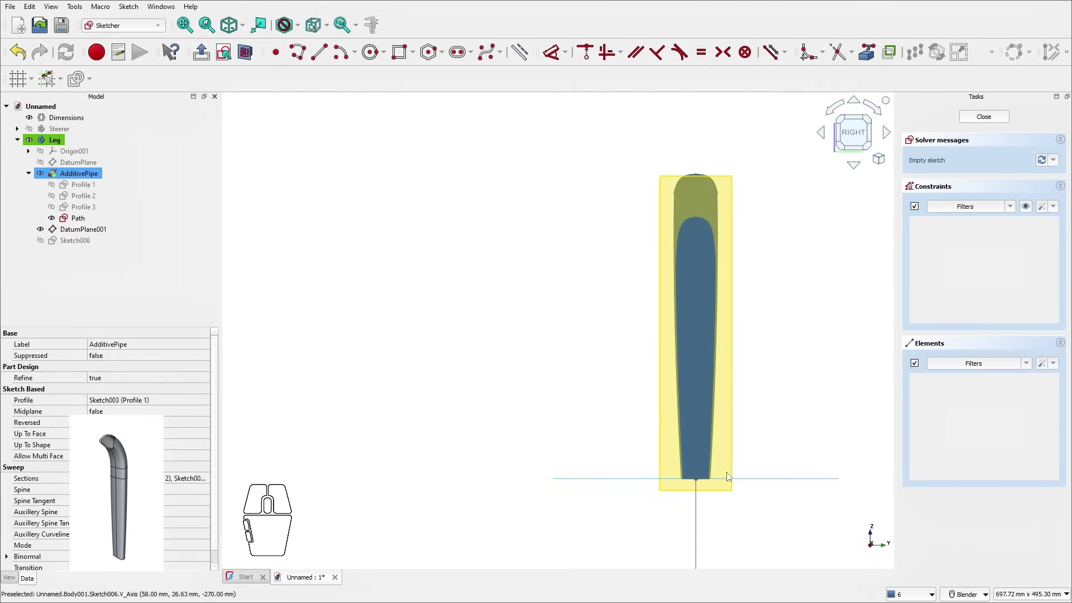
Step: Switch the sketch to section view and hide the vertical datum plane
{"action": "scroll", "coordinate": [798, 476], "scroll_direction": "up", "scroll_amount": 3}
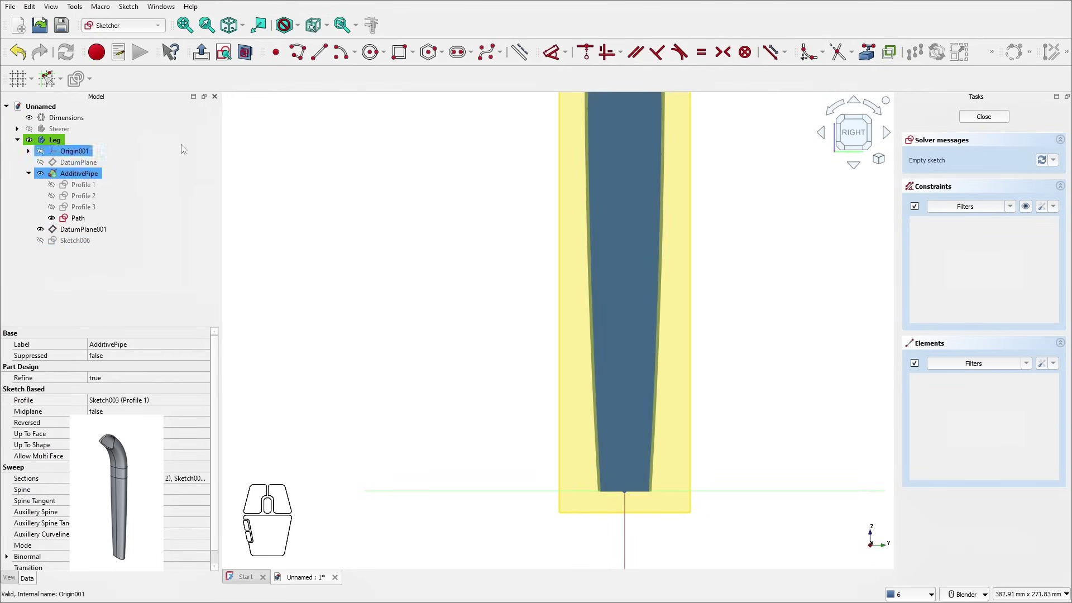
{"action": "left_click", "coordinate": [245, 51]}
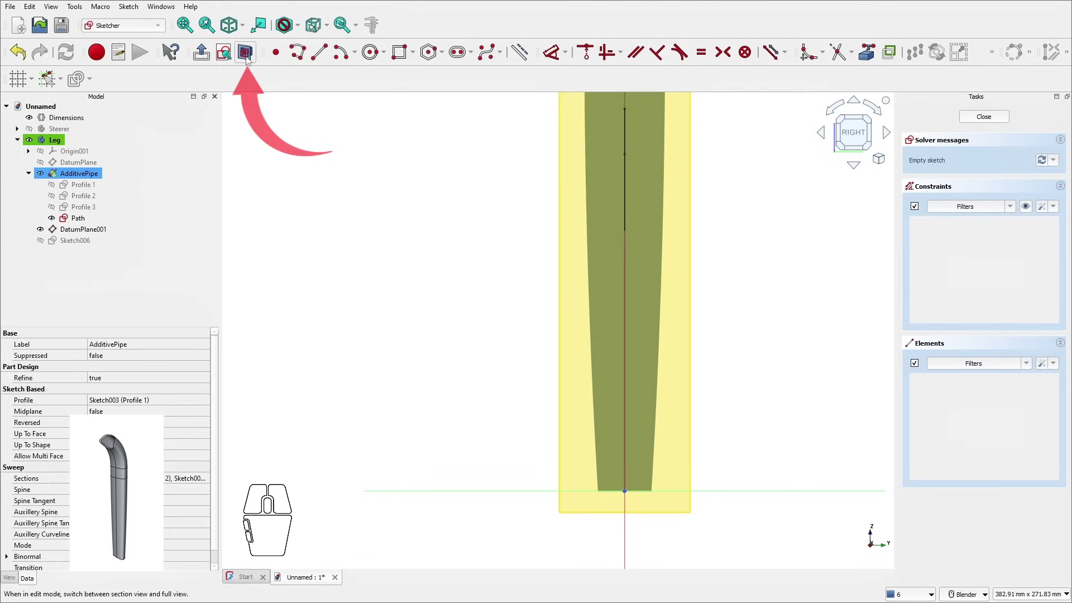
{"action": "scroll", "coordinate": [669, 506], "scroll_direction": "up", "scroll_amount": 3}
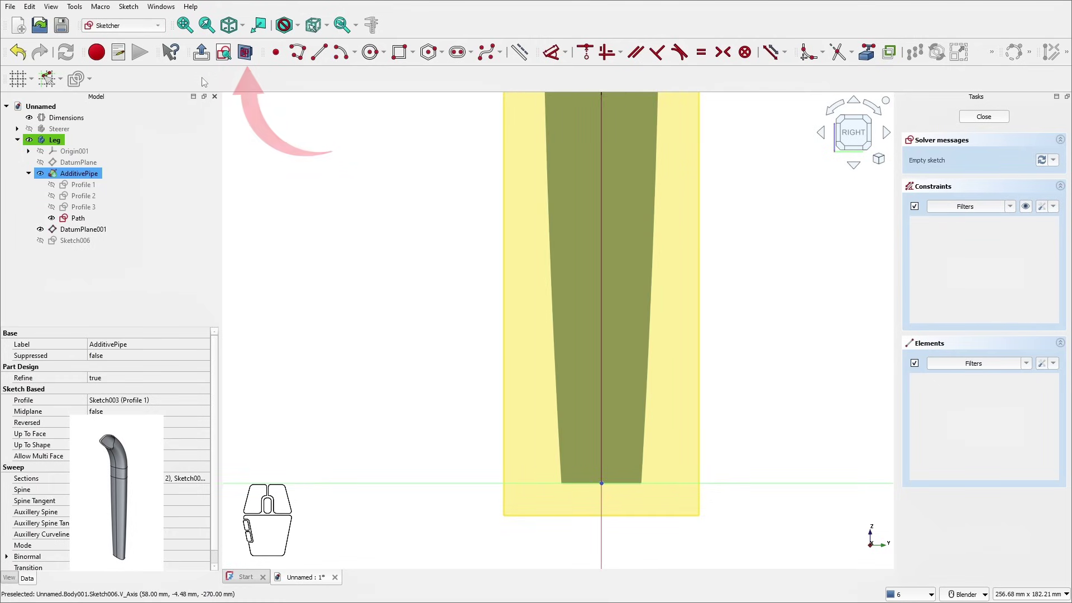
{"action": "left_click", "coordinate": [82, 228]}
{"action": "key", "text": "space"}
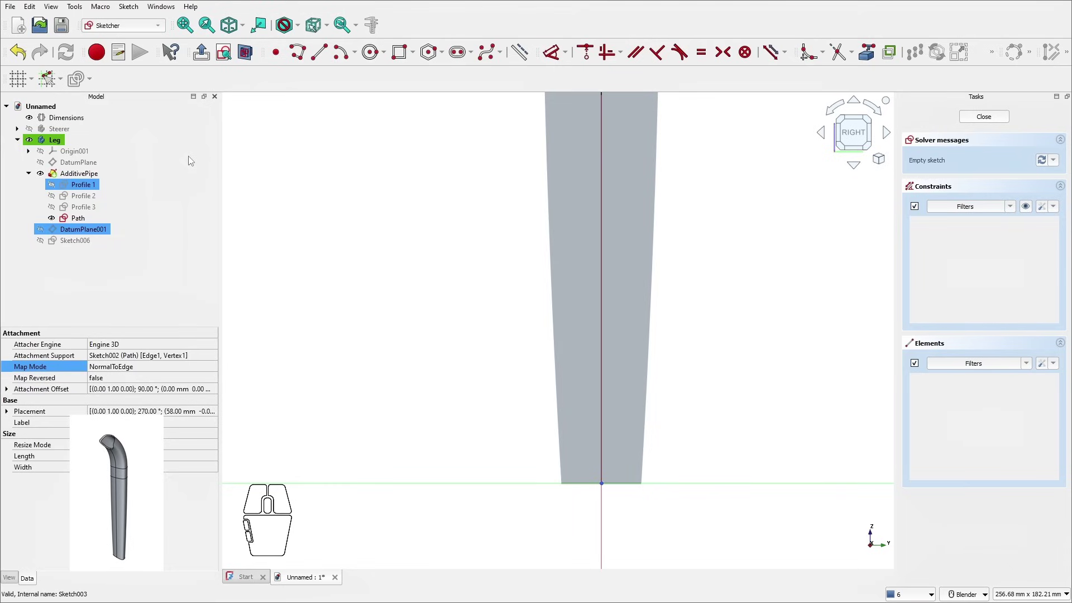
Step: Draw two collinear lines from the origin along the leg's bottom edge, one about 34 mm to each side
{"action": "left_click", "coordinate": [319, 52]}
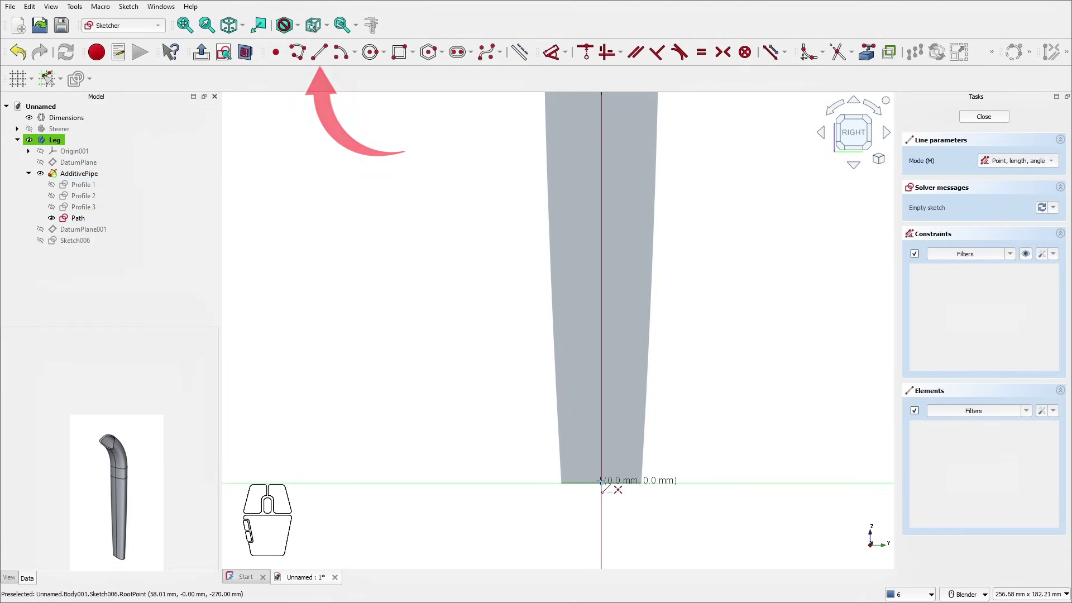
{"action": "left_click", "coordinate": [601, 483]}
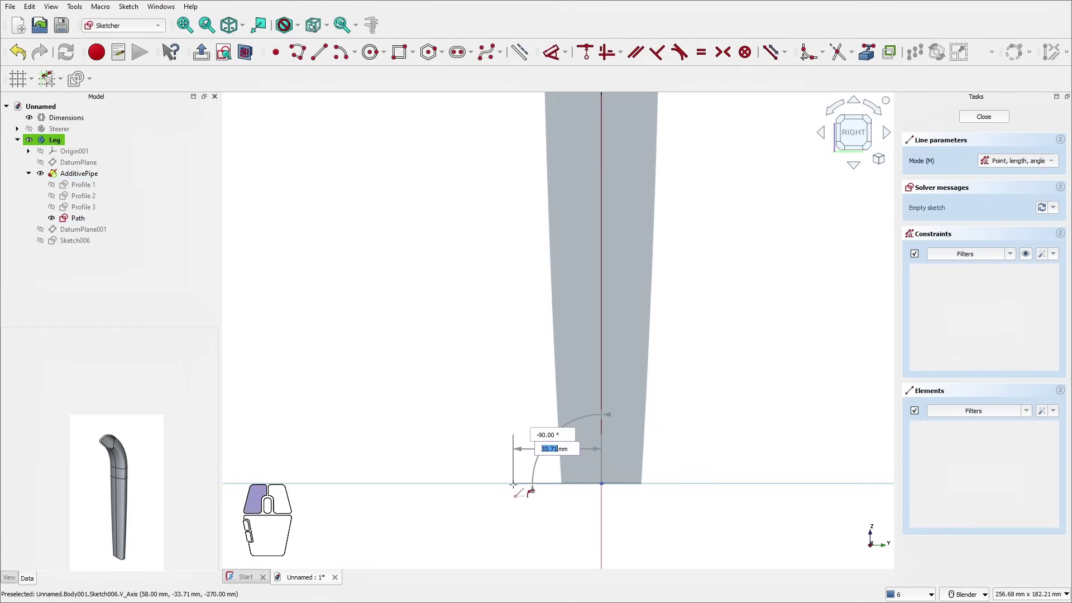
{"action": "left_click", "coordinate": [513, 484]}
{"action": "left_click", "coordinate": [601, 483]}
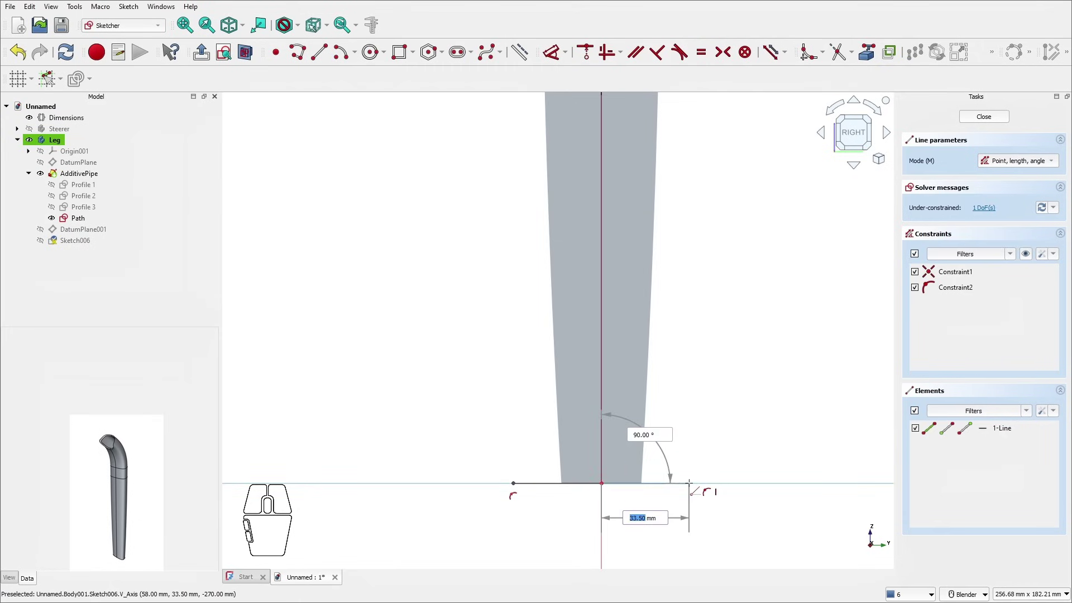
{"action": "left_click", "coordinate": [688, 483]}
{"action": "key", "text": "Escape"}
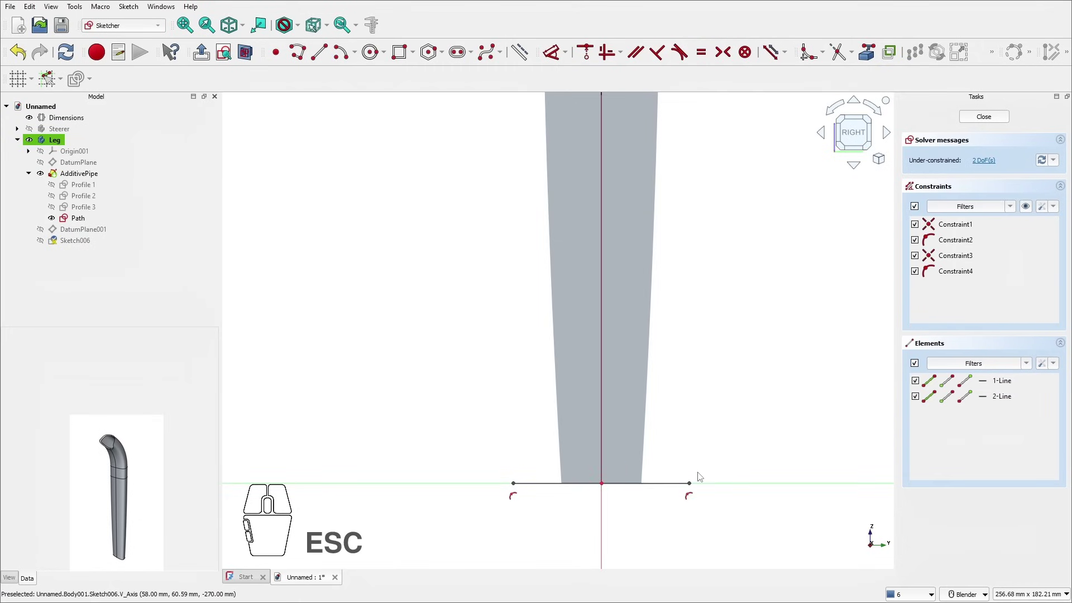
Step: Constrain the two base lines to equal length and dimension one of them at 25 mm
{"action": "left_click", "coordinate": [644, 484]}
{"action": "left_click", "coordinate": [550, 483], "text": "ctrl"}
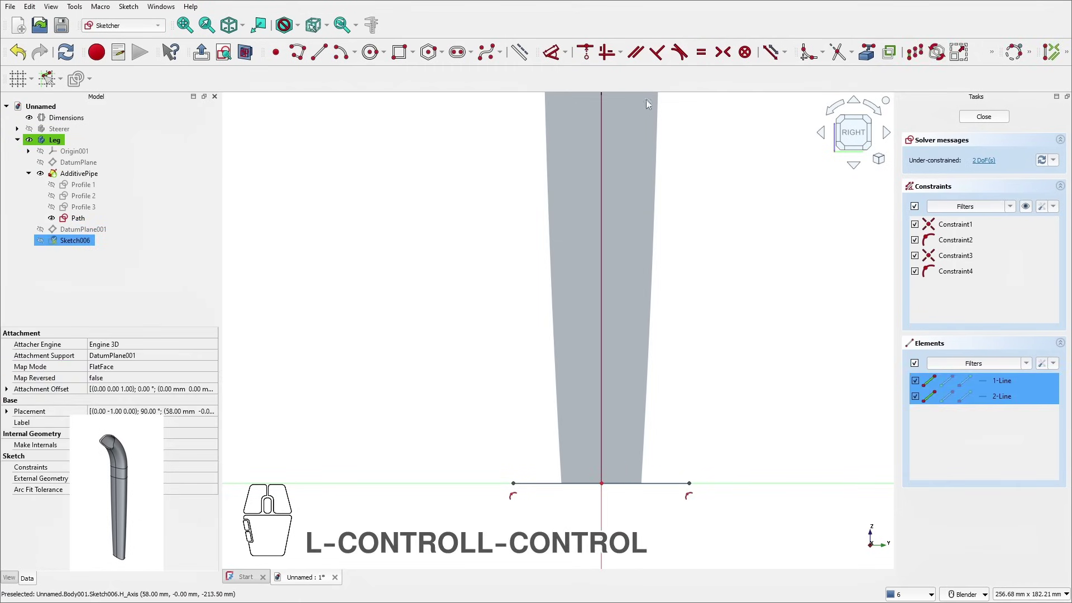
{"action": "left_click", "coordinate": [701, 52]}
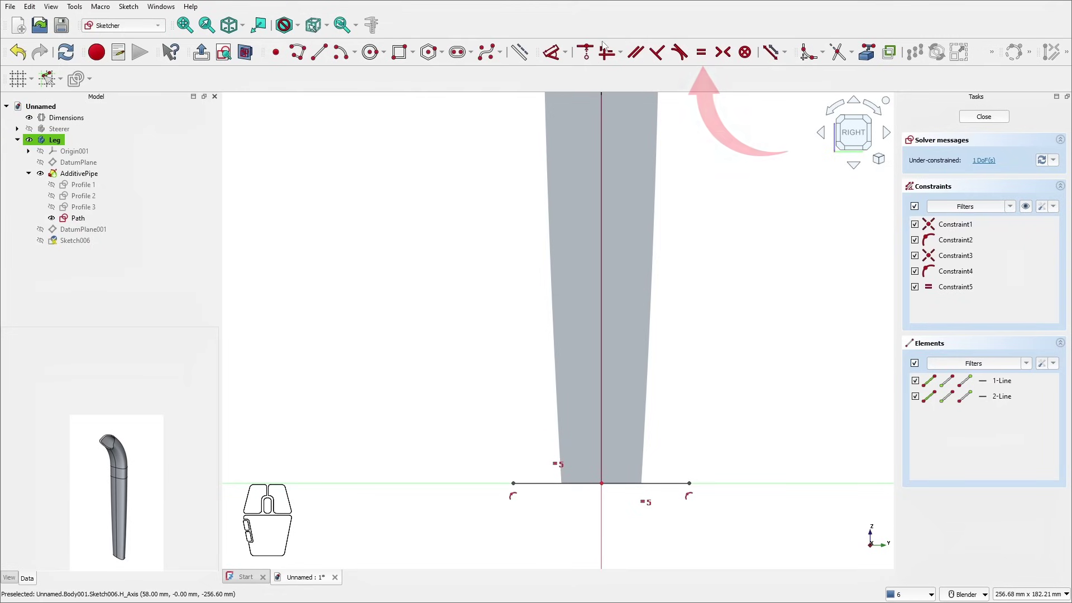
{"action": "left_click", "coordinate": [551, 52]}
{"action": "left_click", "coordinate": [540, 483]}
{"action": "left_click", "coordinate": [551, 520]}
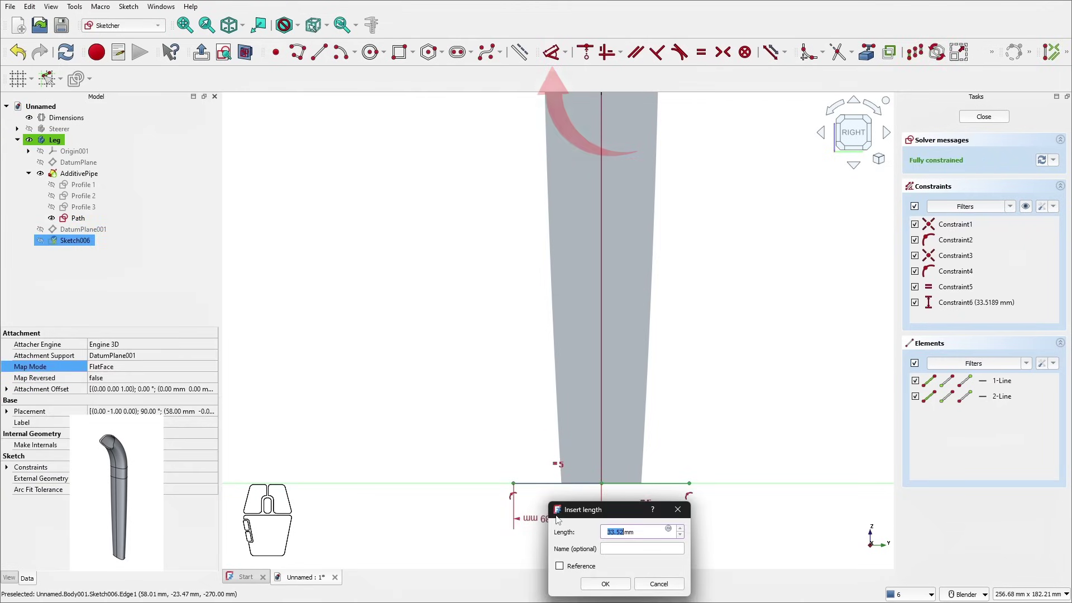
{"action": "type", "text": "25"}
{"action": "key", "text": "Return"}
Step: Close a triangle over the base lines with a sloping line from the left end and a vertical line from the right end
{"action": "left_click", "coordinate": [319, 52]}
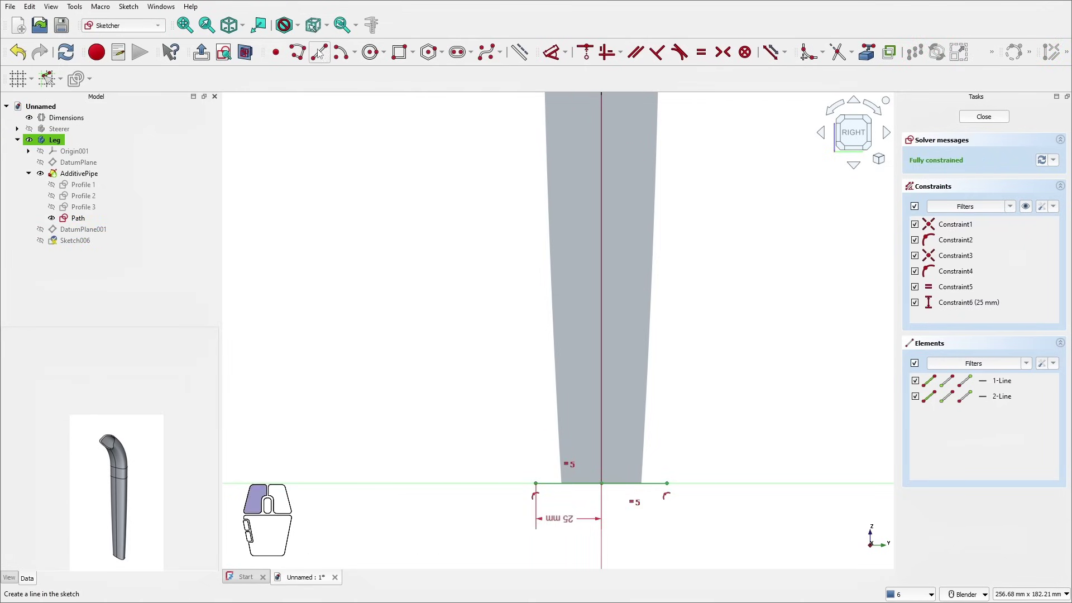
{"action": "left_click", "coordinate": [536, 484]}
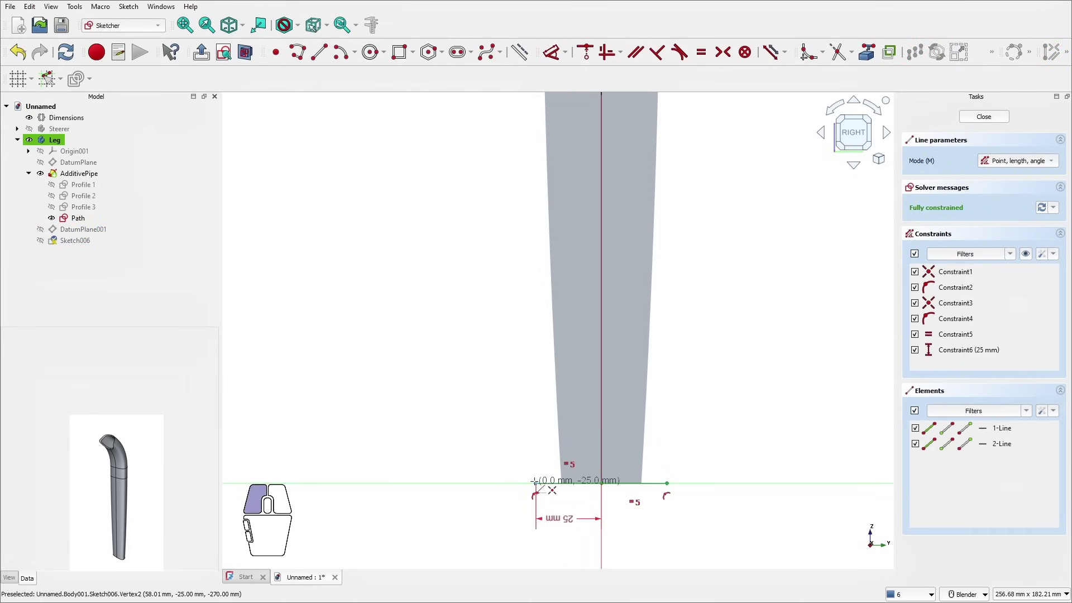
{"action": "left_click", "coordinate": [667, 409]}
{"action": "left_click", "coordinate": [668, 482]}
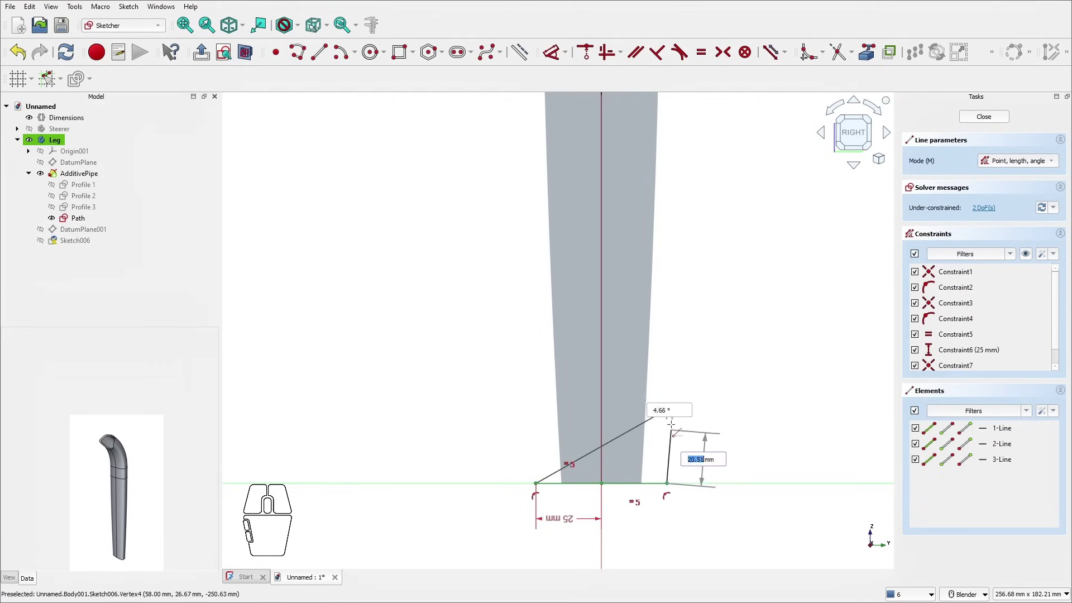
{"action": "left_click", "coordinate": [667, 410]}
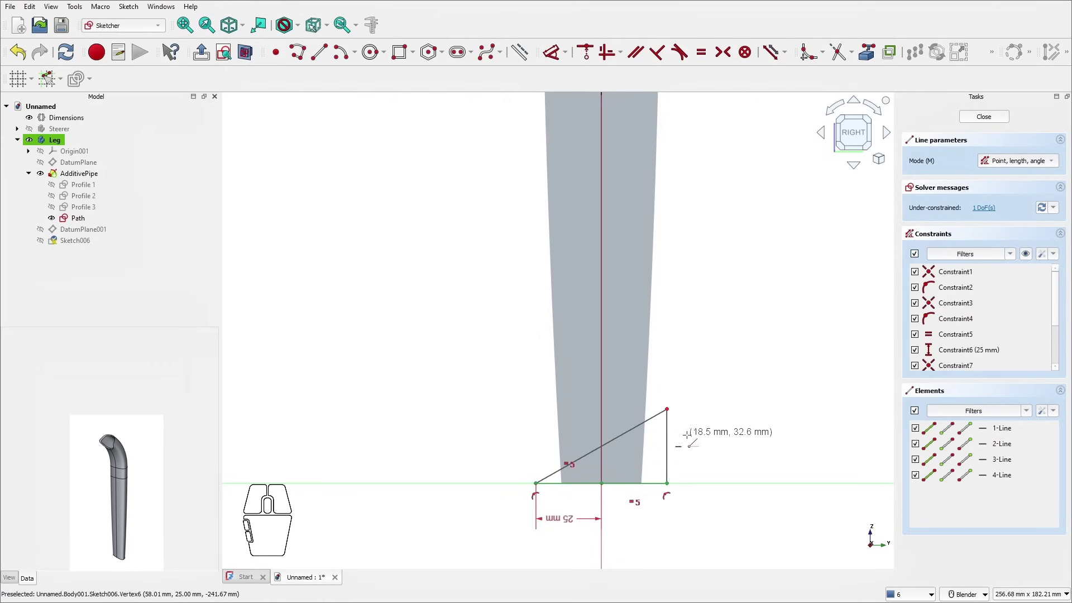
Step: Constrain the angle between the sloping line and the base line to 15°
{"action": "scroll", "coordinate": [692, 430], "scroll_direction": "up", "scroll_amount": 1}
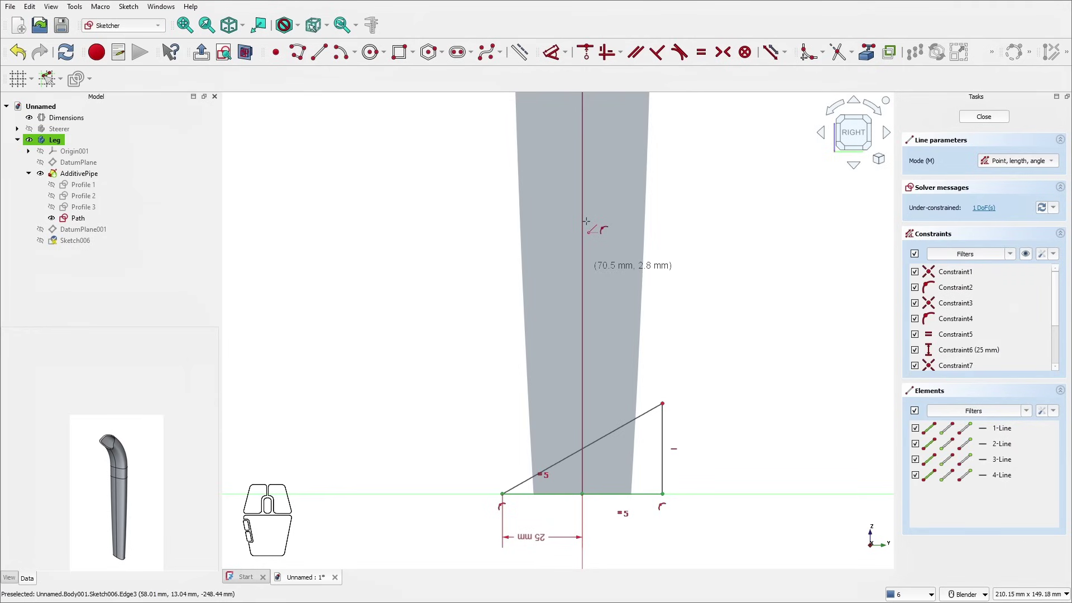
{"action": "key", "text": "d"}
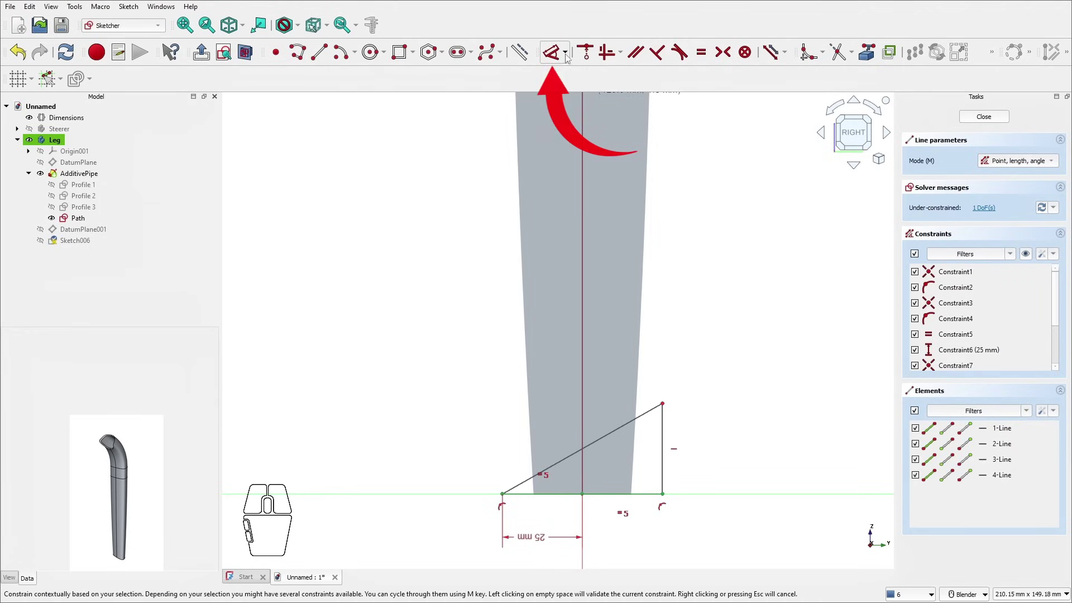
{"action": "left_click", "coordinate": [599, 441]}
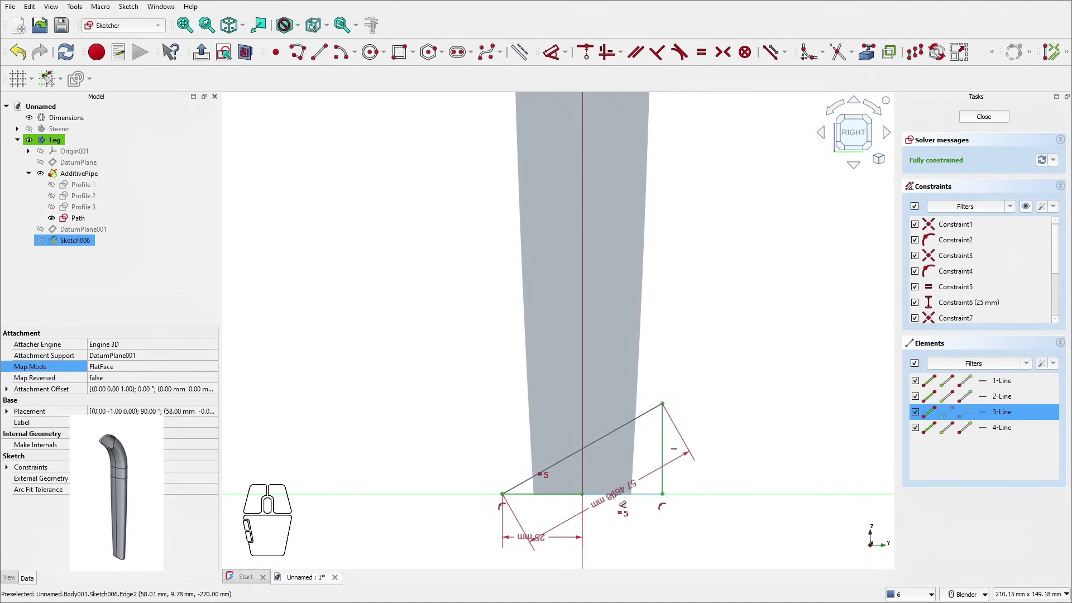
{"action": "left_click", "coordinate": [618, 477]}
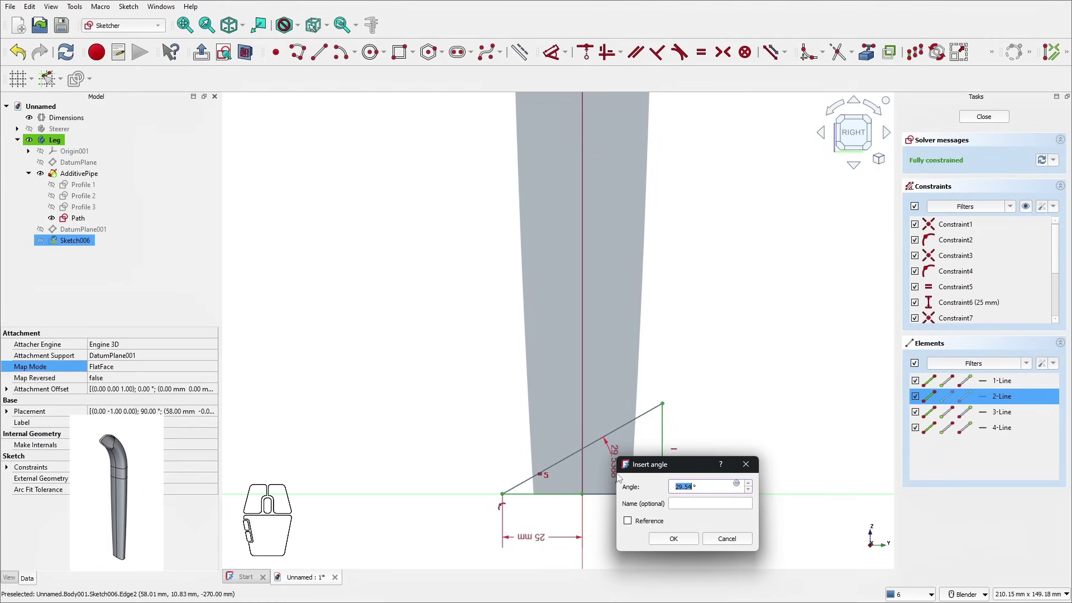
{"action": "type", "text": "15"}
{"action": "key", "text": "Return"}
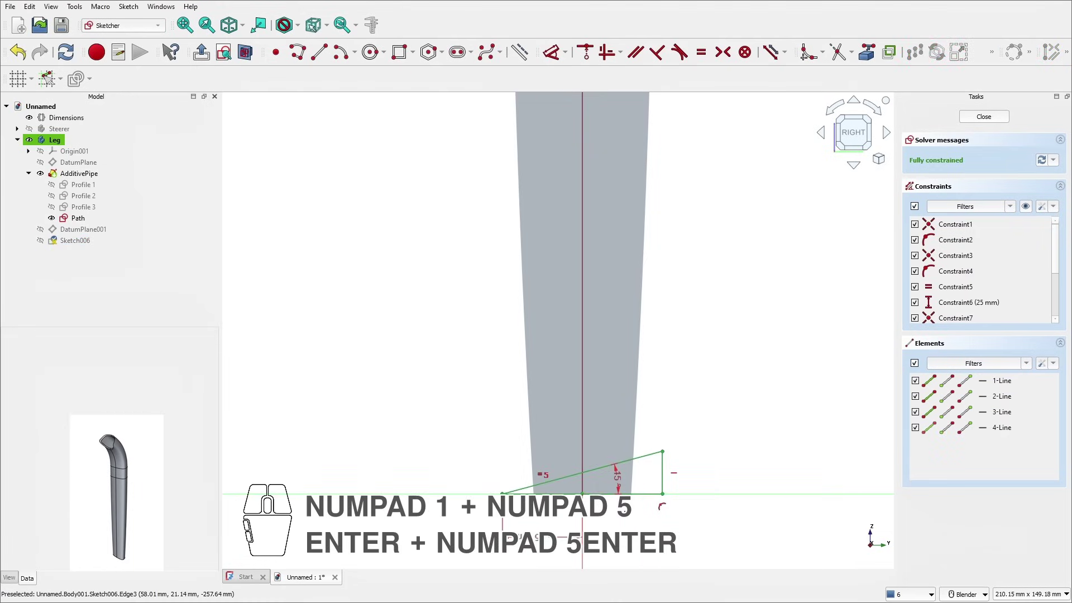
Step: Finish the sketch and pocket the triangle through all, symmetric to plane, across the leg's lower end
{"action": "left_click", "coordinate": [985, 117]}
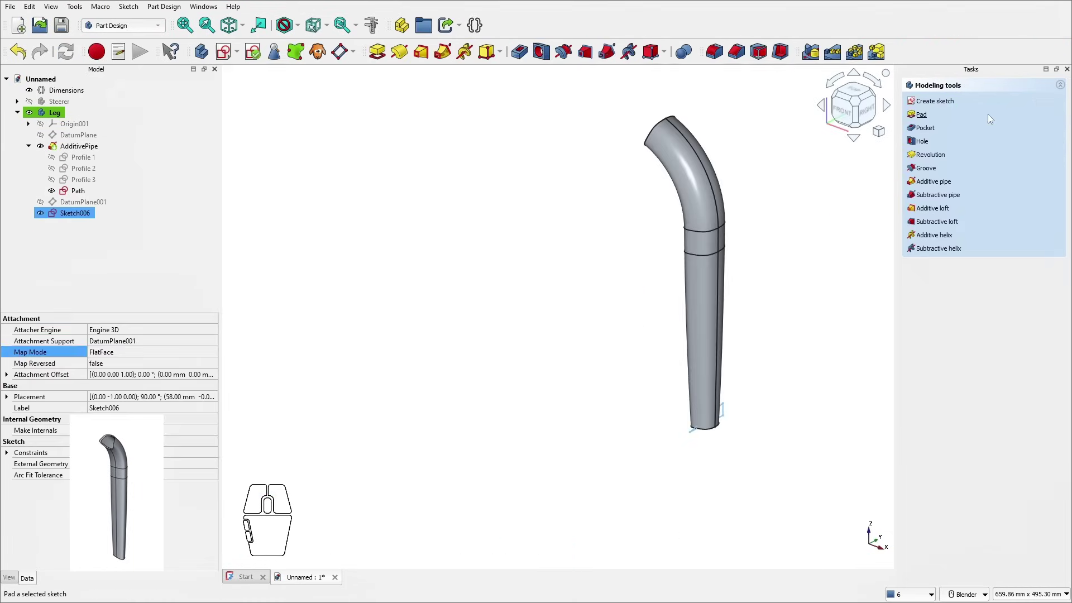
{"action": "left_click", "coordinate": [920, 128]}
{"action": "left_click", "coordinate": [1011, 135]}
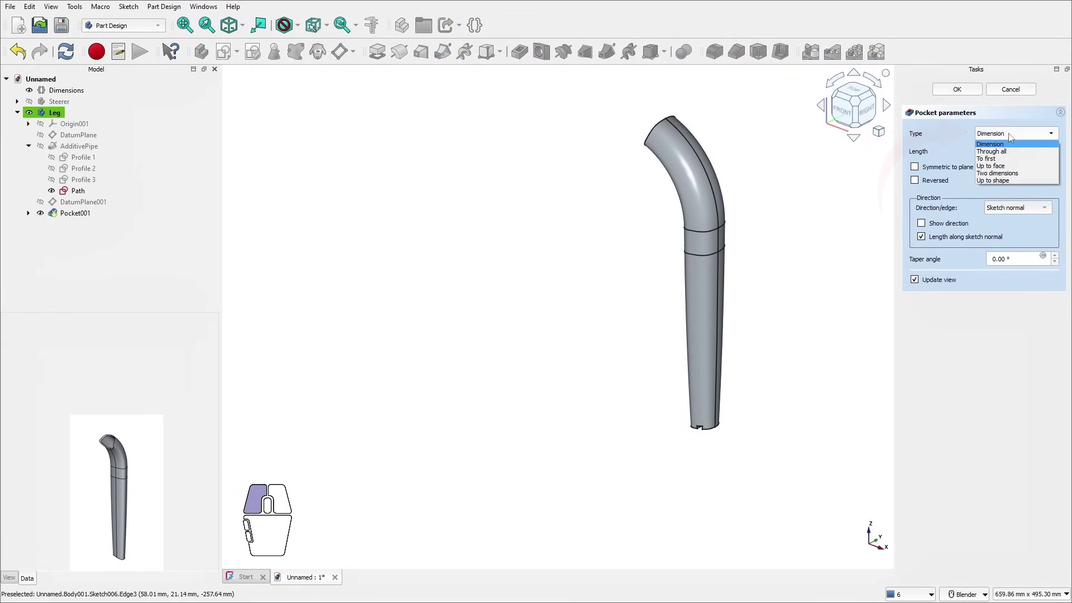
{"action": "left_click", "coordinate": [1005, 154]}
{"action": "left_click", "coordinate": [949, 168]}
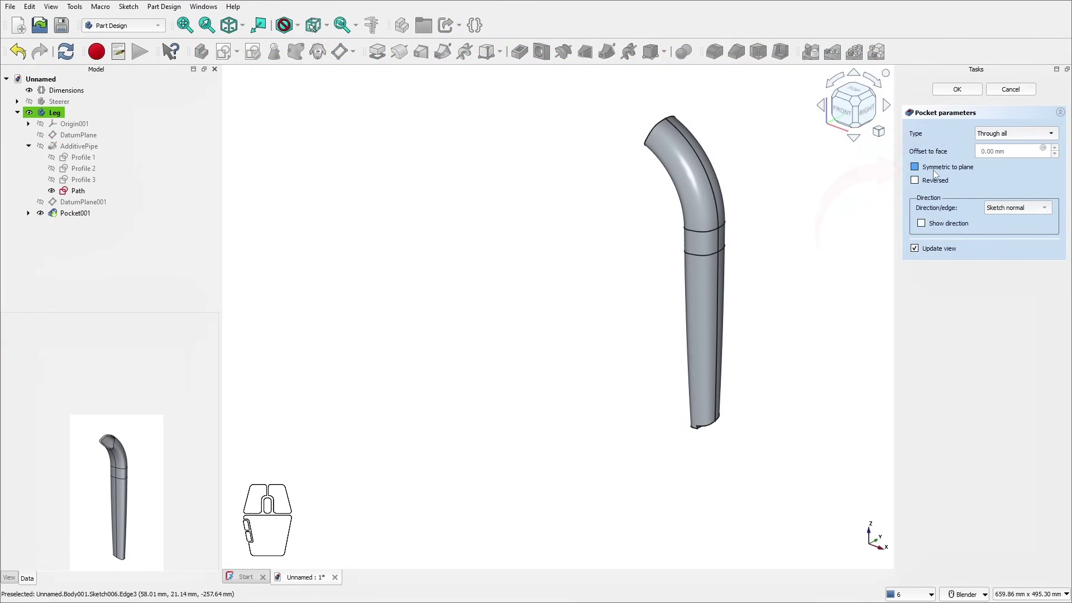
{"action": "left_click", "coordinate": [957, 89]}
Step: Hide the Path sketch inside the additive pipe
{"action": "left_click_drag", "start_coordinate": [758, 310], "coordinate": [568, 285]}
{"action": "middle_click_drag", "start_coordinate": [539, 308], "coordinate": [533, 333]}
{"action": "scroll", "coordinate": [558, 439], "scroll_direction": "up", "scroll_amount": 3}
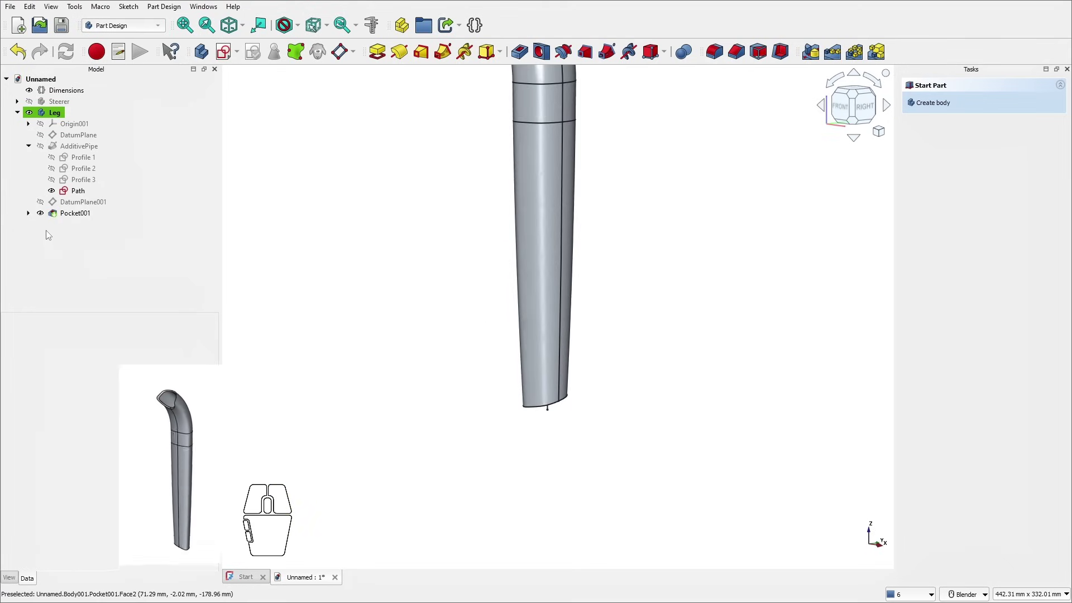
{"action": "left_click", "coordinate": [50, 193]}
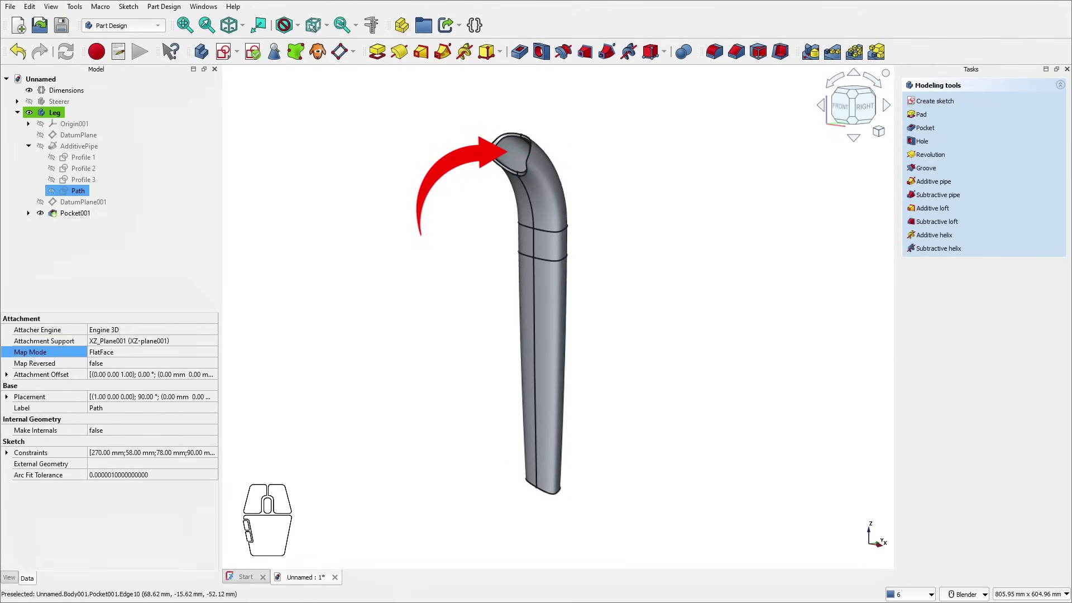
Step: Apply Thickness to the leg with its upper end face open, using the Intersection join type
{"action": "middle_click_drag", "start_coordinate": [611, 146], "coordinate": [618, 192]}
{"action": "scroll", "coordinate": [542, 172], "scroll_direction": "up", "scroll_amount": 2}
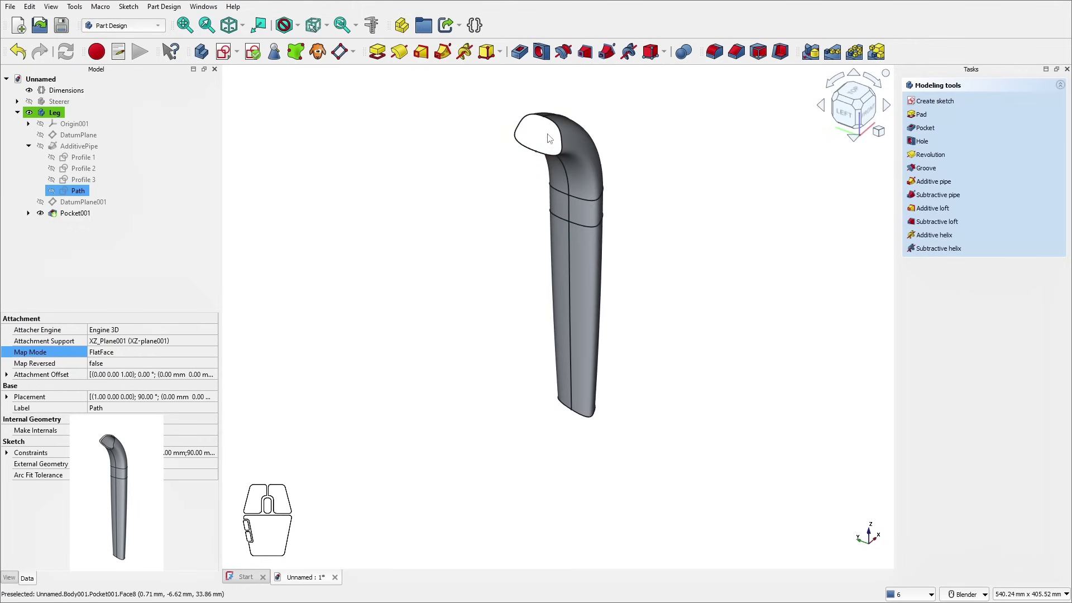
{"action": "left_click", "coordinate": [549, 138]}
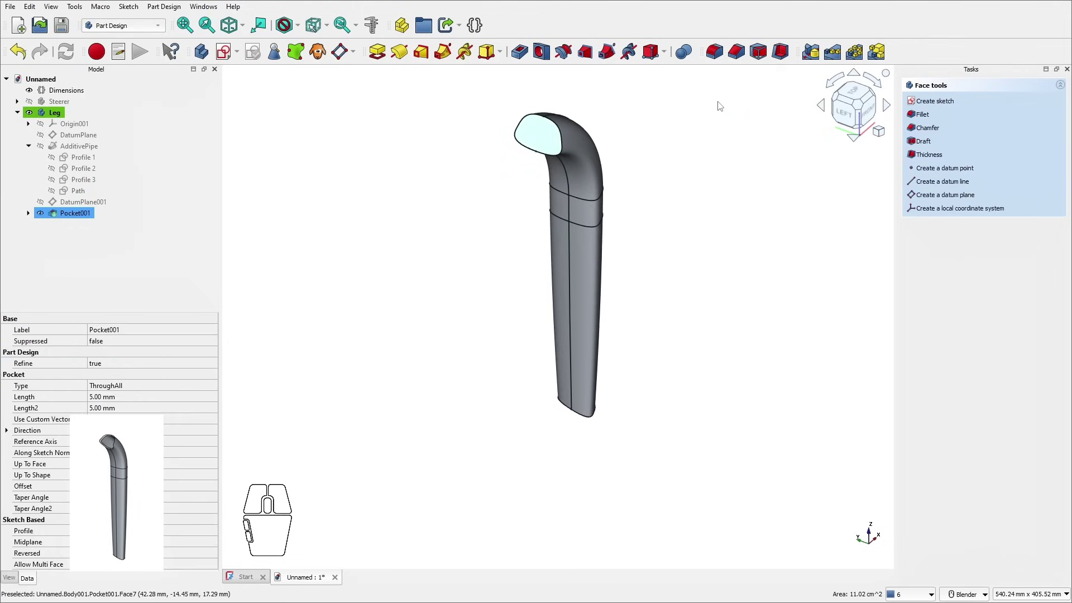
{"action": "left_click", "coordinate": [780, 52]}
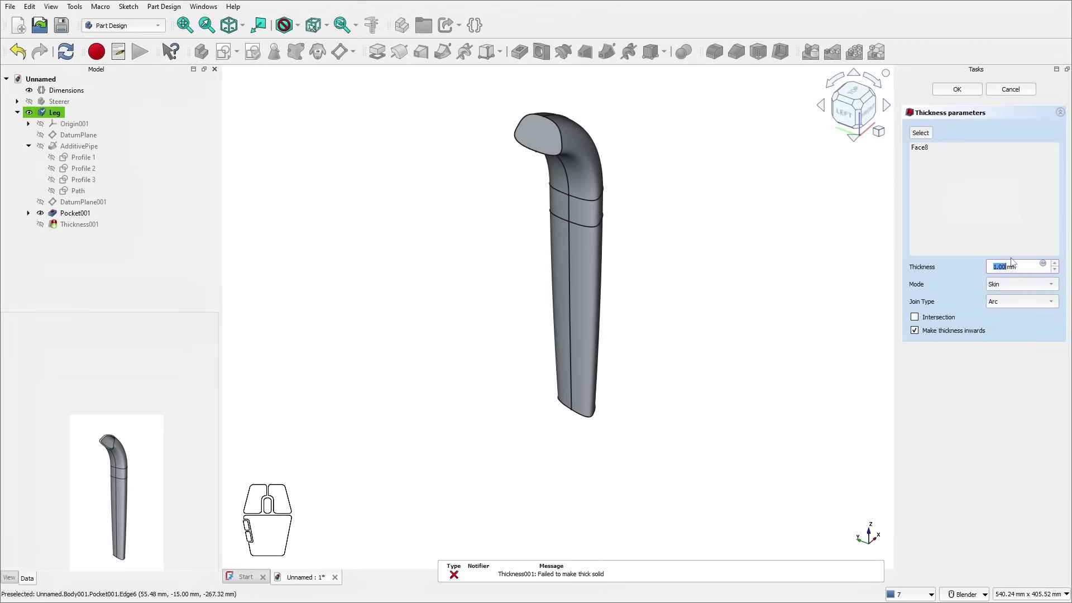
{"action": "left_click", "coordinate": [1012, 302]}
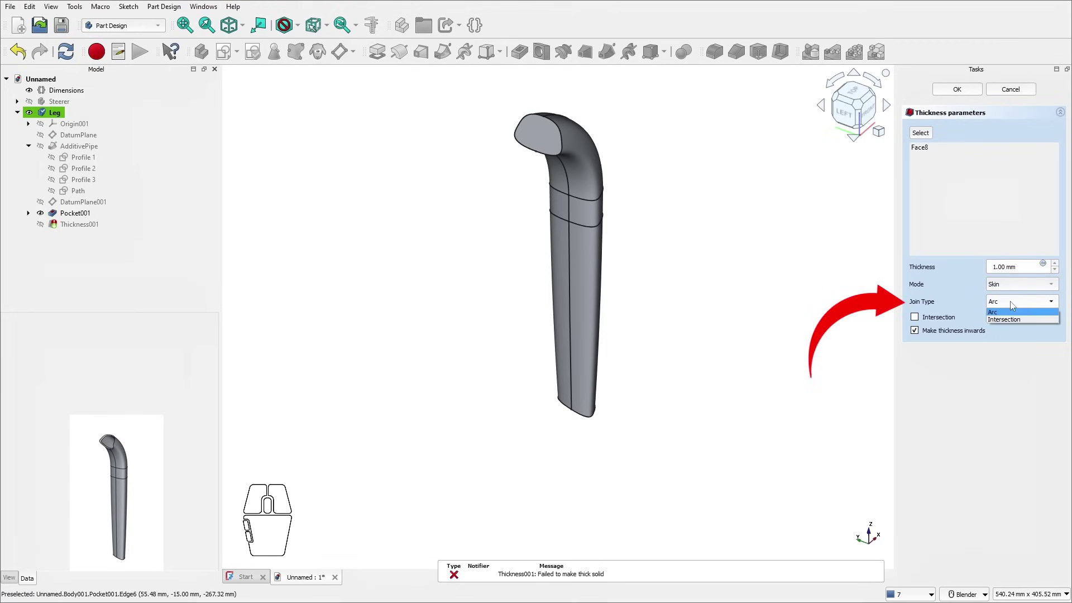
{"action": "left_click", "coordinate": [1014, 319]}
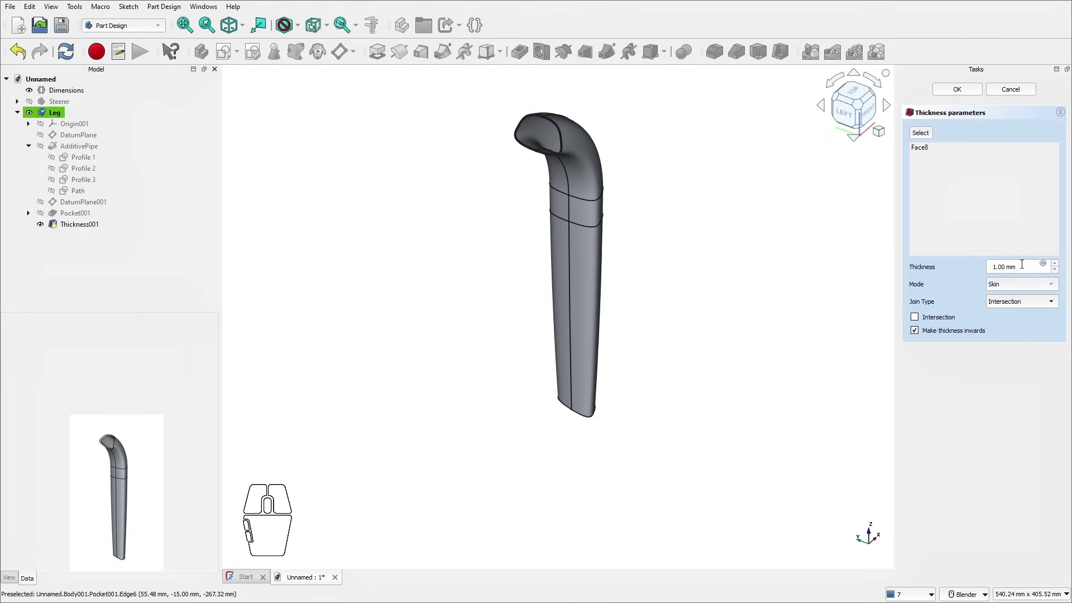
Step: Set the leg's wall thickness to 2.2 mm and accept the thickness feature
{"action": "left_click_drag", "start_coordinate": [1022, 264], "coordinate": [994, 268]}
{"action": "type", "text": "2.2"}
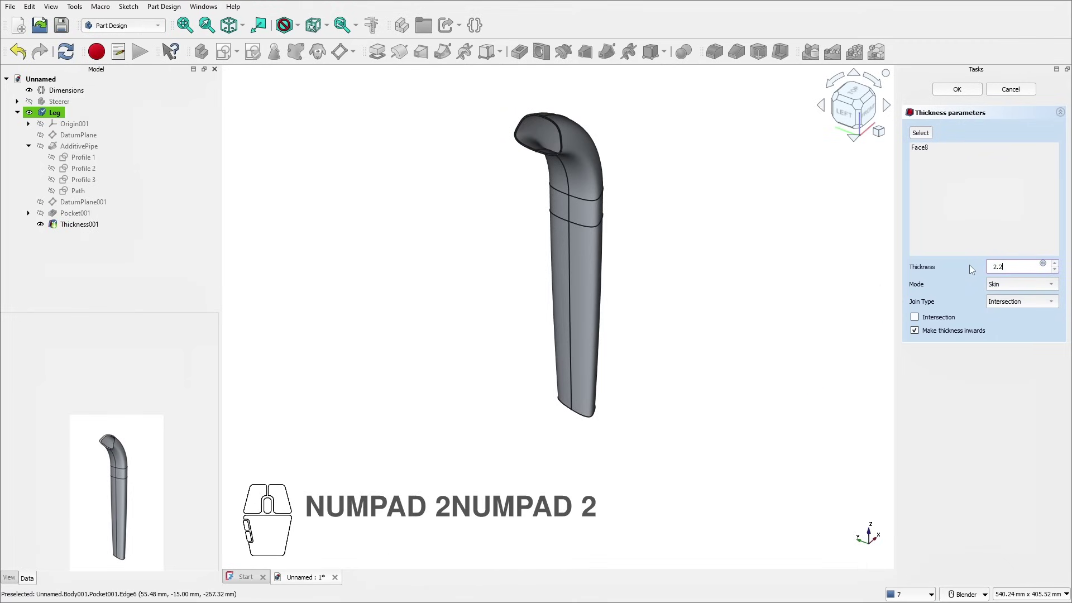
{"action": "left_click", "coordinate": [1027, 334]}
{"action": "scroll", "coordinate": [572, 131], "scroll_direction": "up", "scroll_amount": 5}
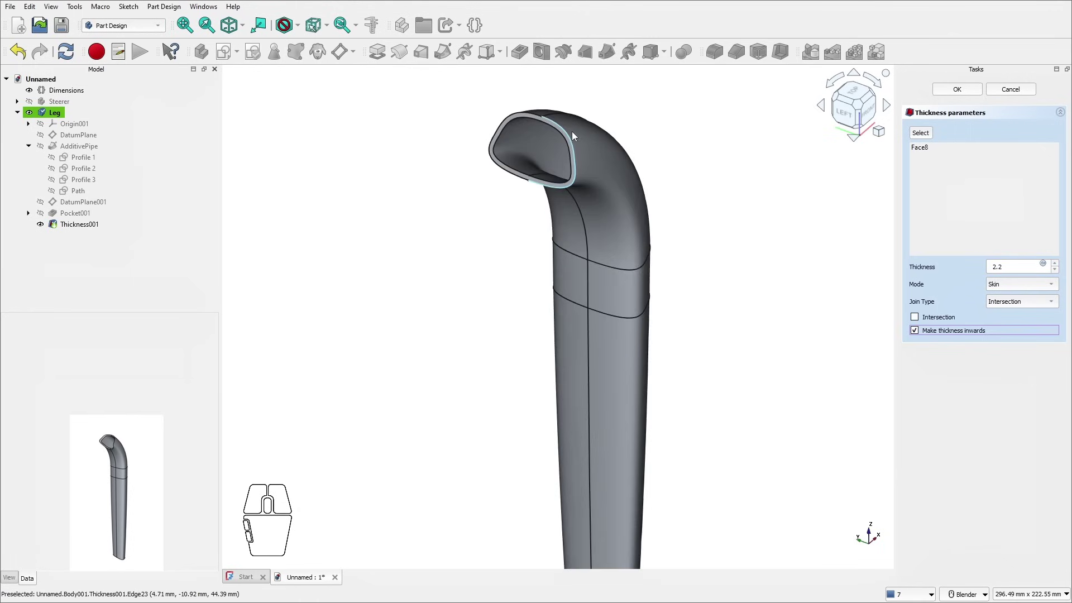
{"action": "scroll", "coordinate": [618, 257], "scroll_direction": "down", "scroll_amount": 3}
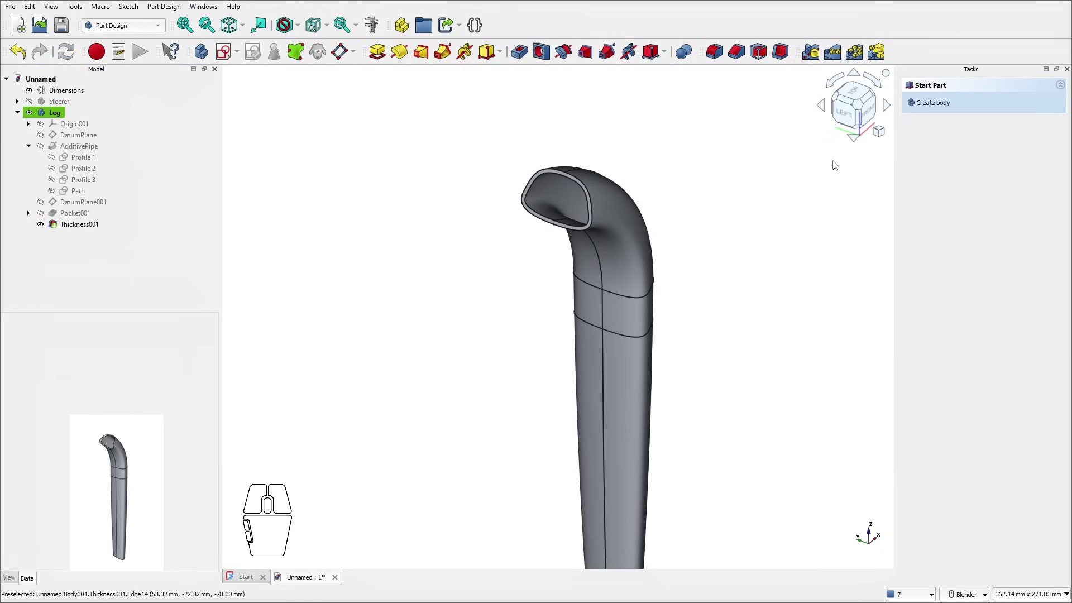
Step: Collapse the Leg body in the model tree and show the Steerer body
{"action": "left_click", "coordinate": [18, 113]}
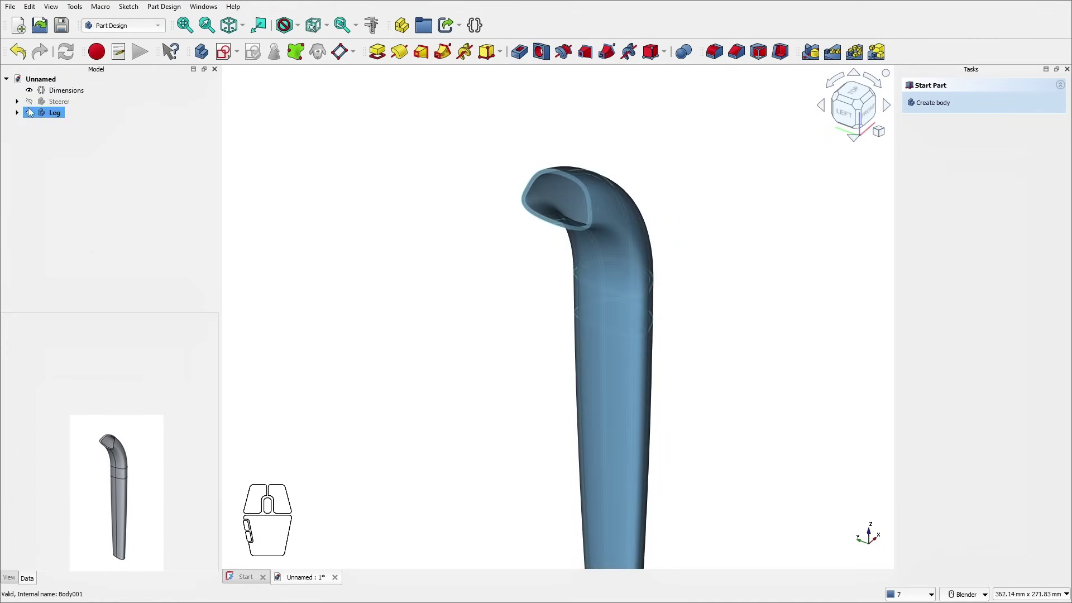
{"action": "left_click", "coordinate": [61, 103]}
{"action": "key", "text": "space"}
{"action": "scroll", "coordinate": [503, 212], "scroll_direction": "down", "scroll_amount": 3}
{"action": "middle_click_drag", "start_coordinate": [588, 252], "coordinate": [486, 138]}
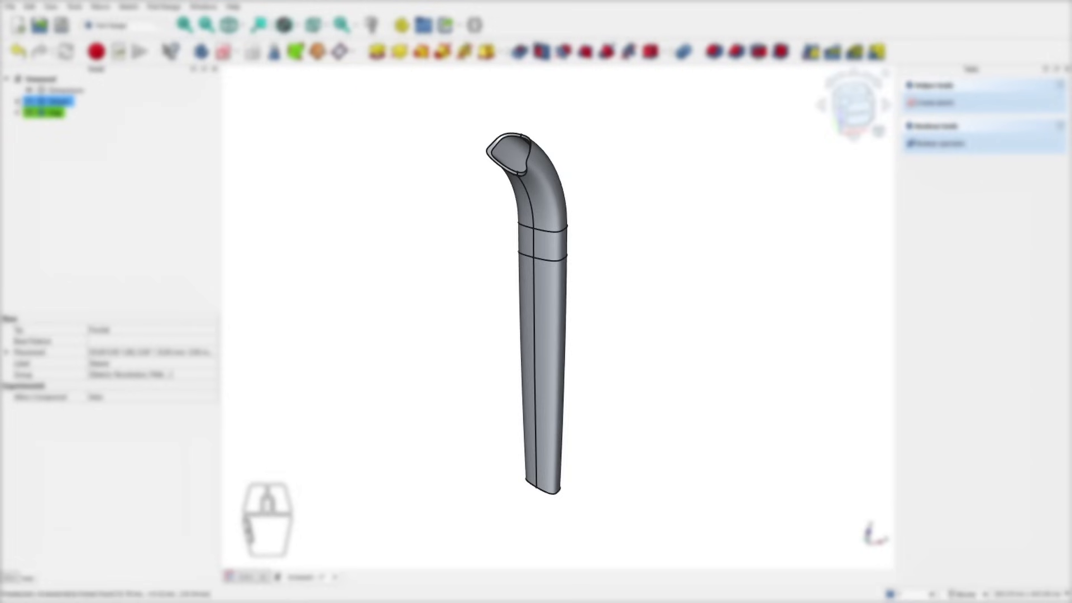
Step: Expand the Steerer body and create a sub-shape binder of its Revolution in the Leg body
{"action": "key", "text": "Right"}
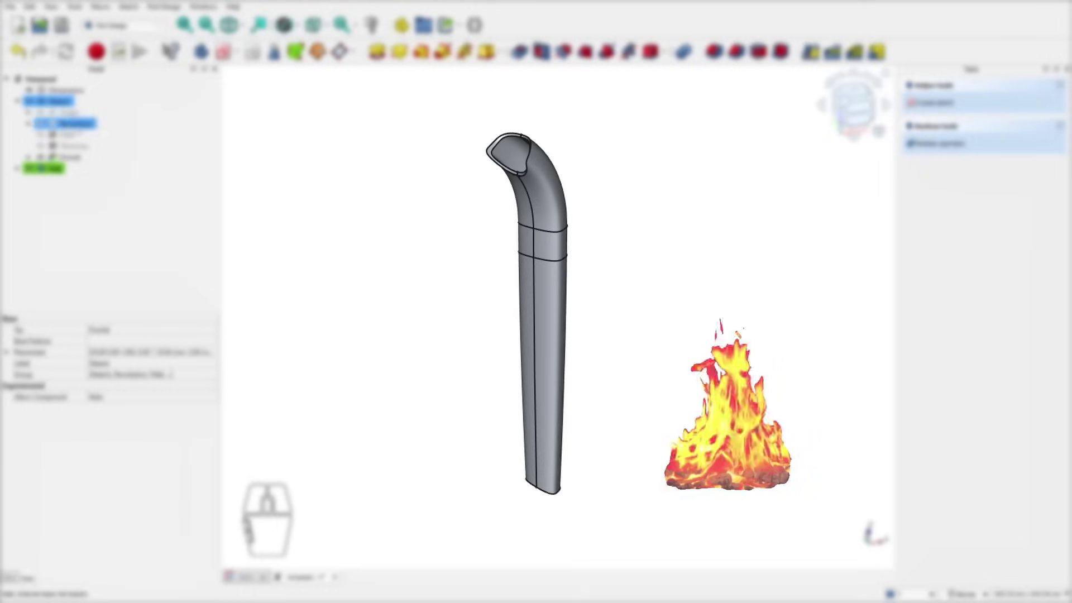
{"action": "left_click", "coordinate": [75, 124]}
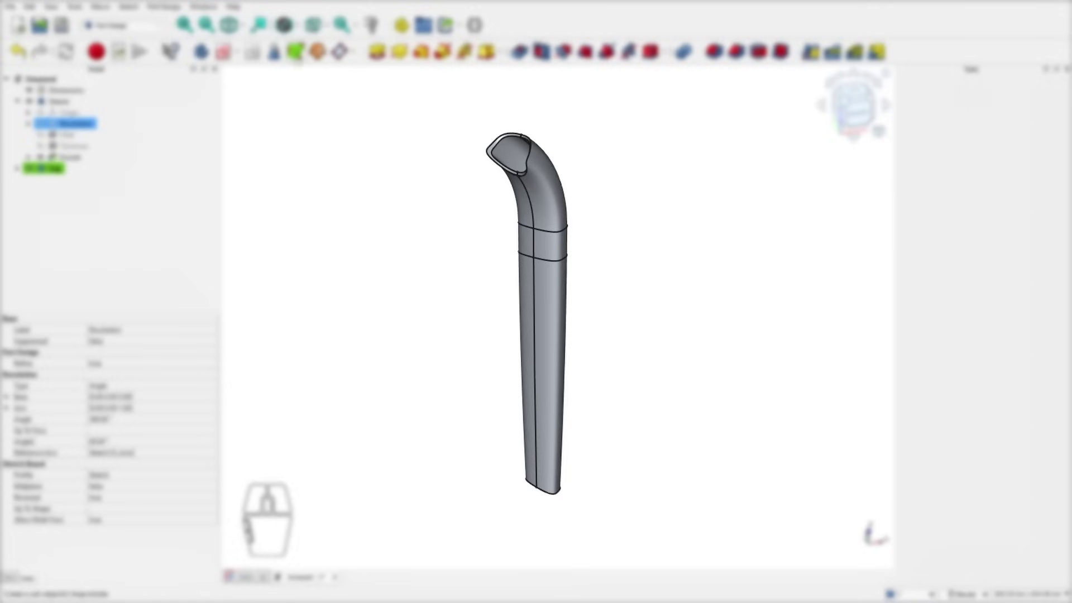
{"action": "left_click", "coordinate": [55, 102]}
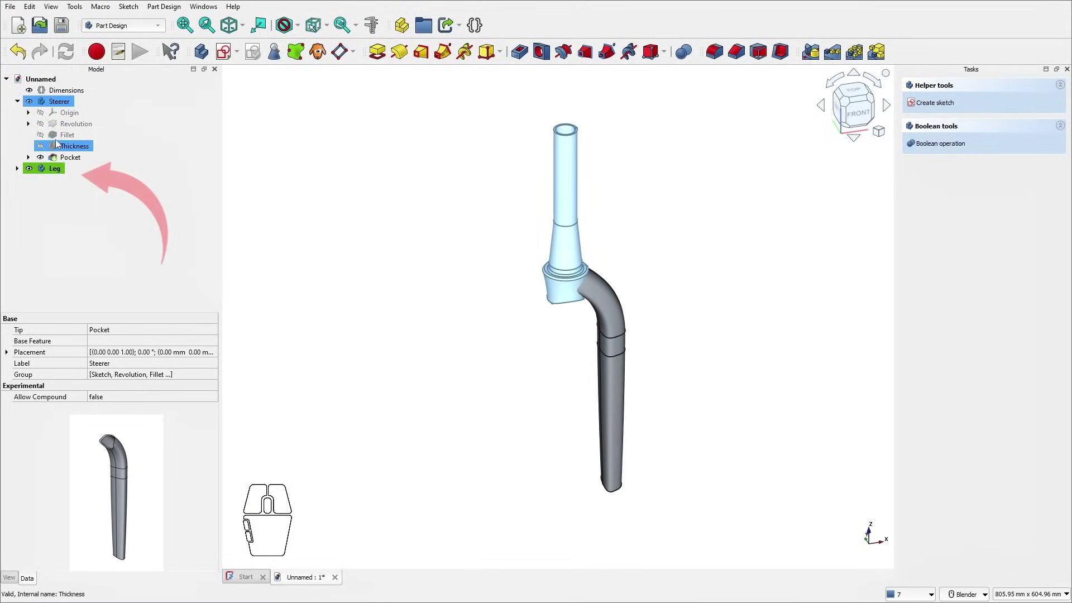
{"action": "left_click", "coordinate": [77, 126]}
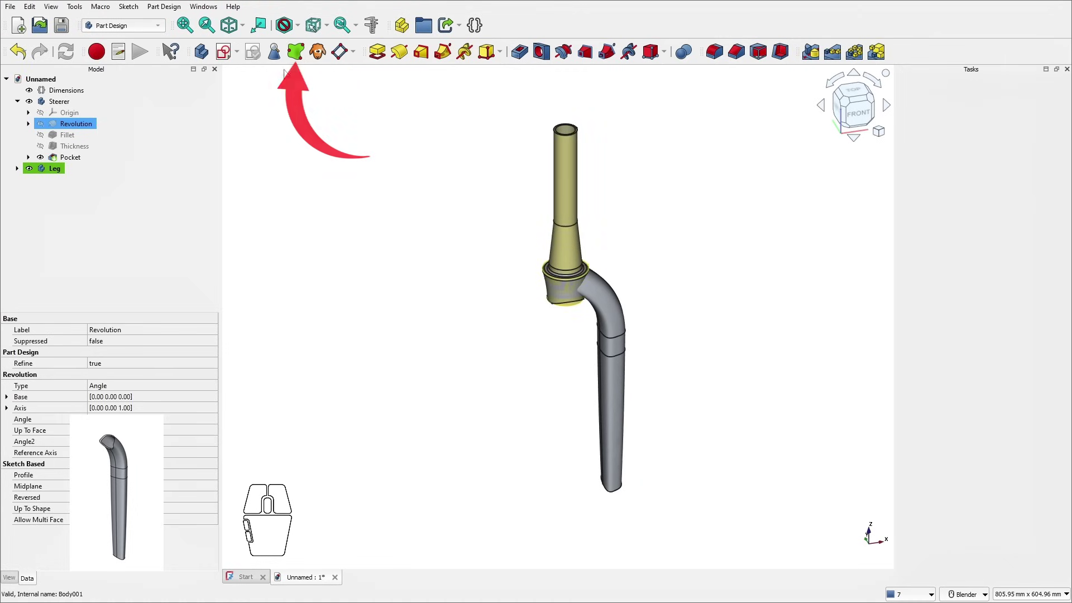
{"action": "left_click", "coordinate": [296, 51]}
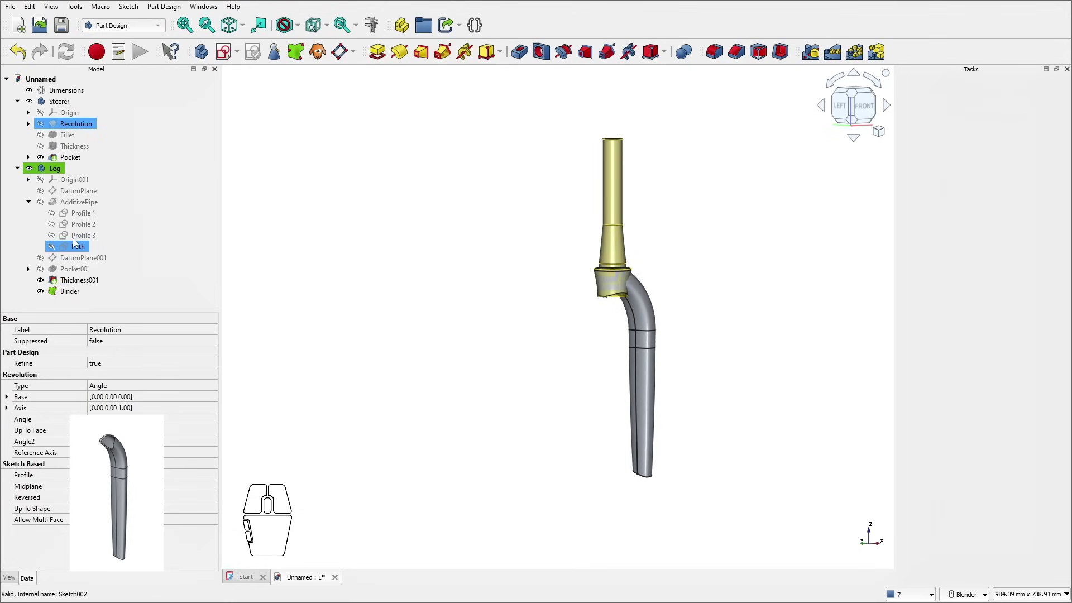
Step: Cut the binder from the Leg body with a Boolean operation and check the leg's upper end with the Steerer temporarily hidden
{"action": "left_click", "coordinate": [55, 168]}
{"action": "left_click", "coordinate": [70, 291], "text": "ctrl"}
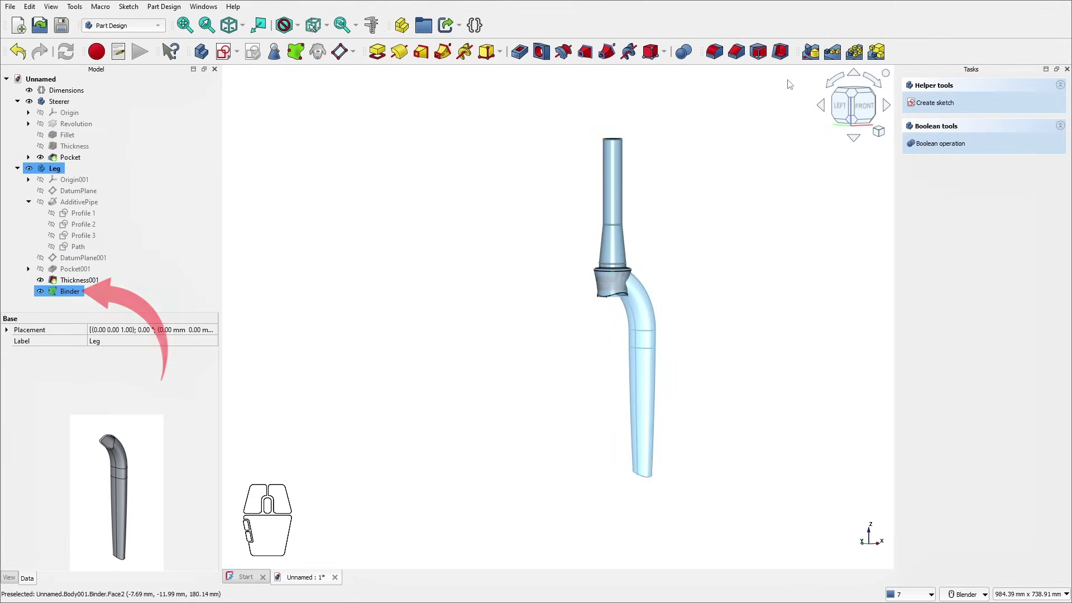
{"action": "left_click", "coordinate": [683, 51]}
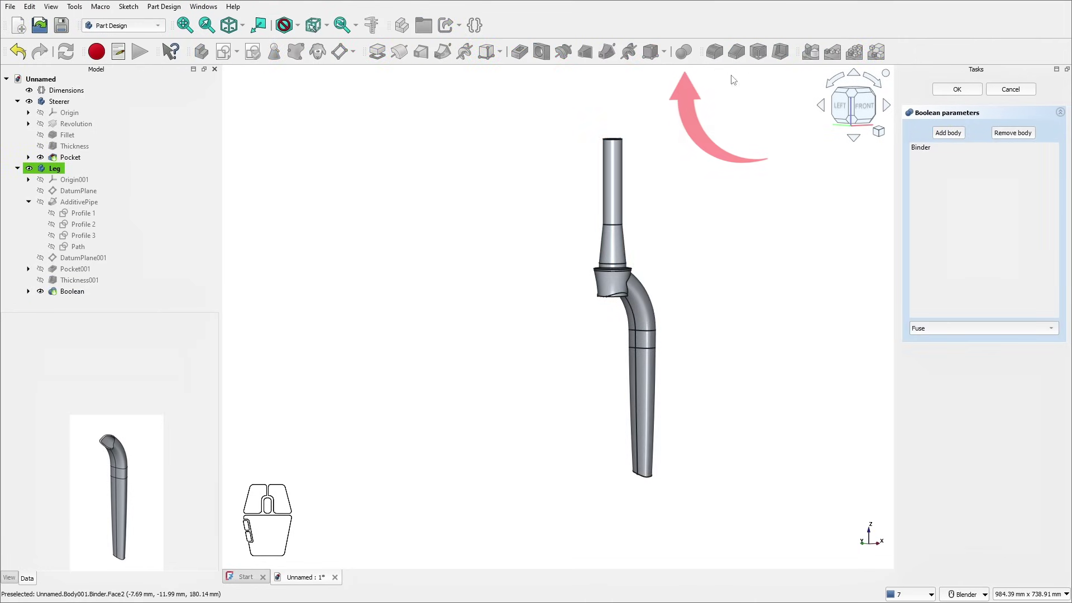
{"action": "left_click", "coordinate": [949, 328]}
{"action": "left_click", "coordinate": [937, 345]}
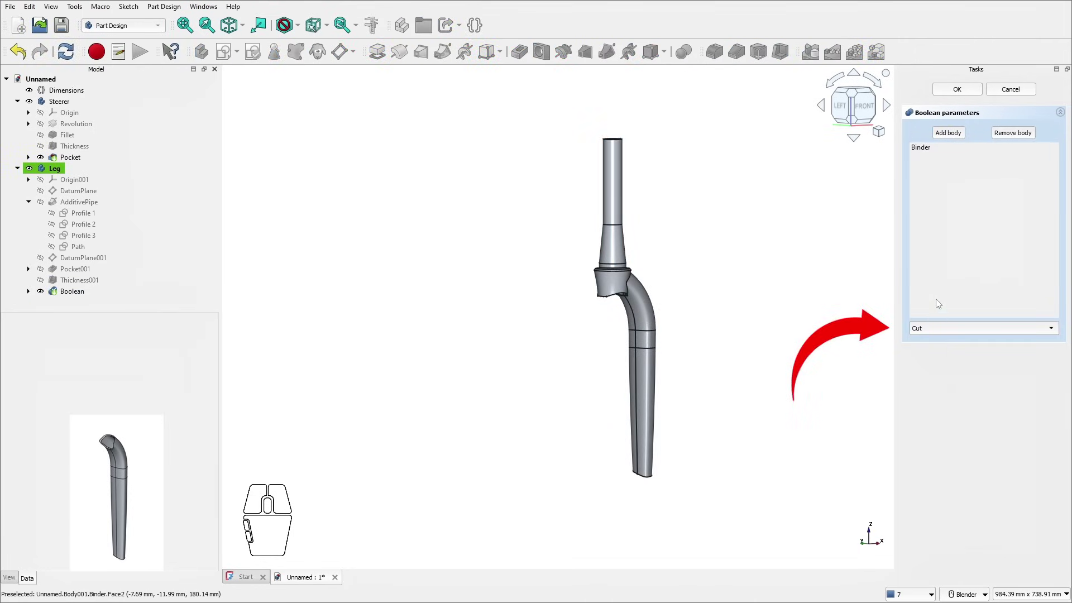
{"action": "left_click", "coordinate": [956, 90]}
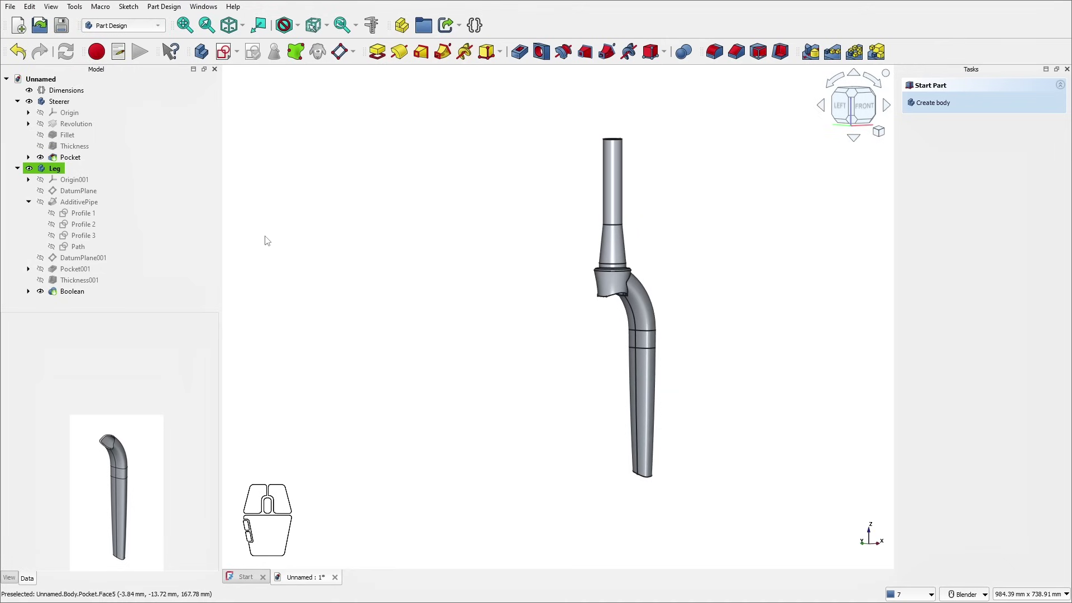
{"action": "left_click", "coordinate": [29, 102]}
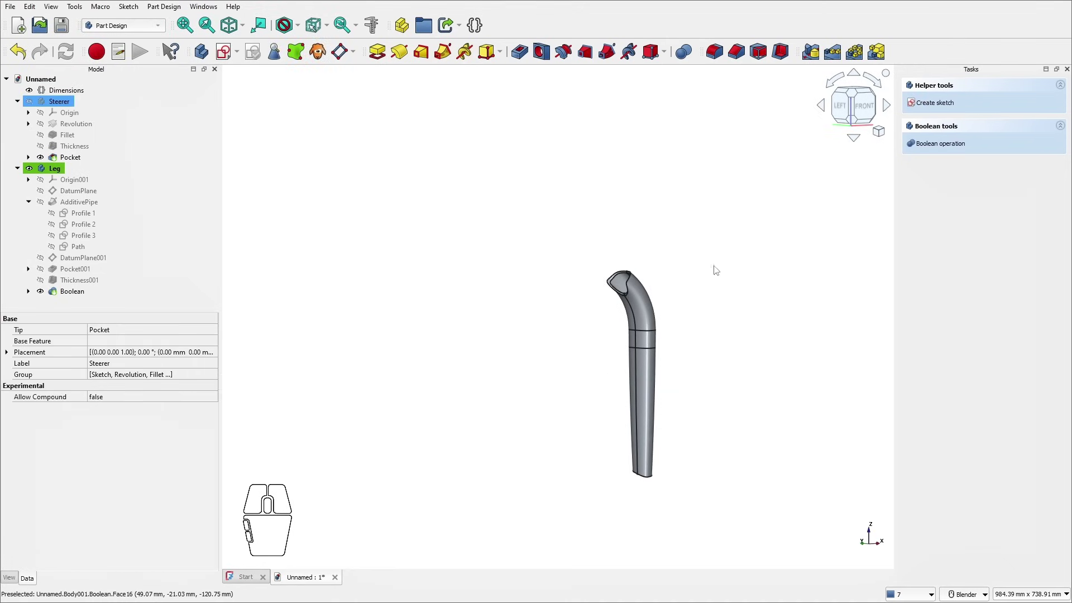
{"action": "left_click", "coordinate": [29, 102]}
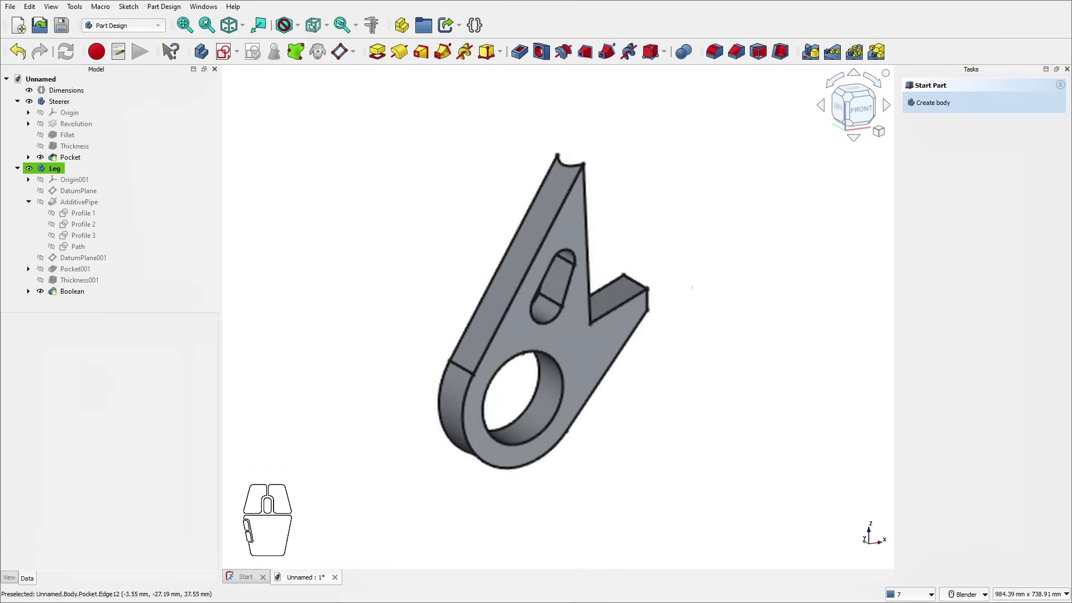
Step: Collapse the Leg and Steerer bodies in the model tree and create a new body named Dropout
{"action": "left_click", "coordinate": [17, 168]}
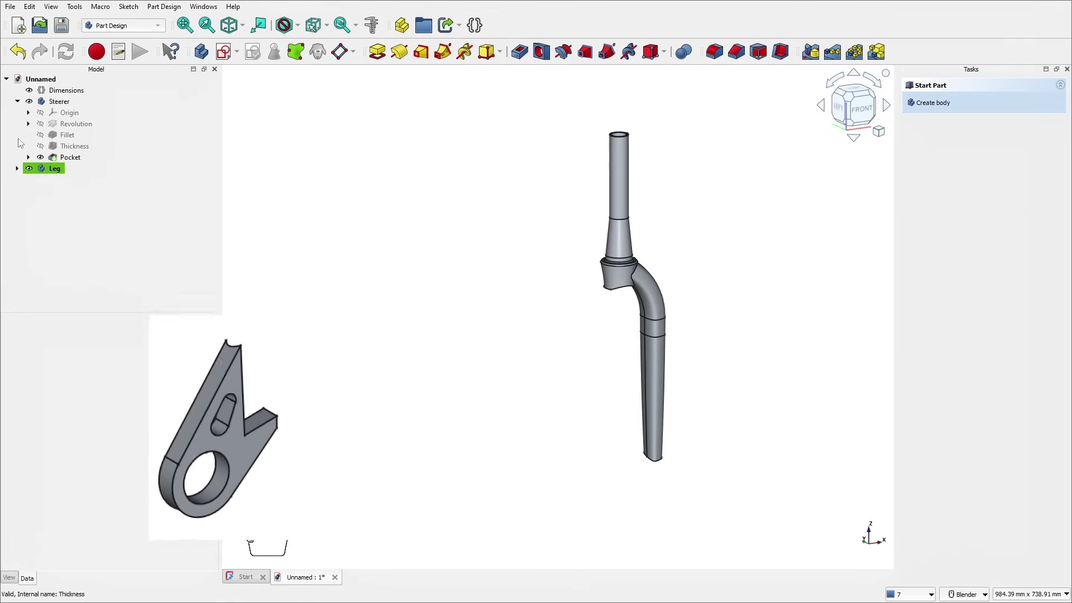
{"action": "left_click", "coordinate": [17, 101]}
{"action": "left_click", "coordinate": [32, 114]}
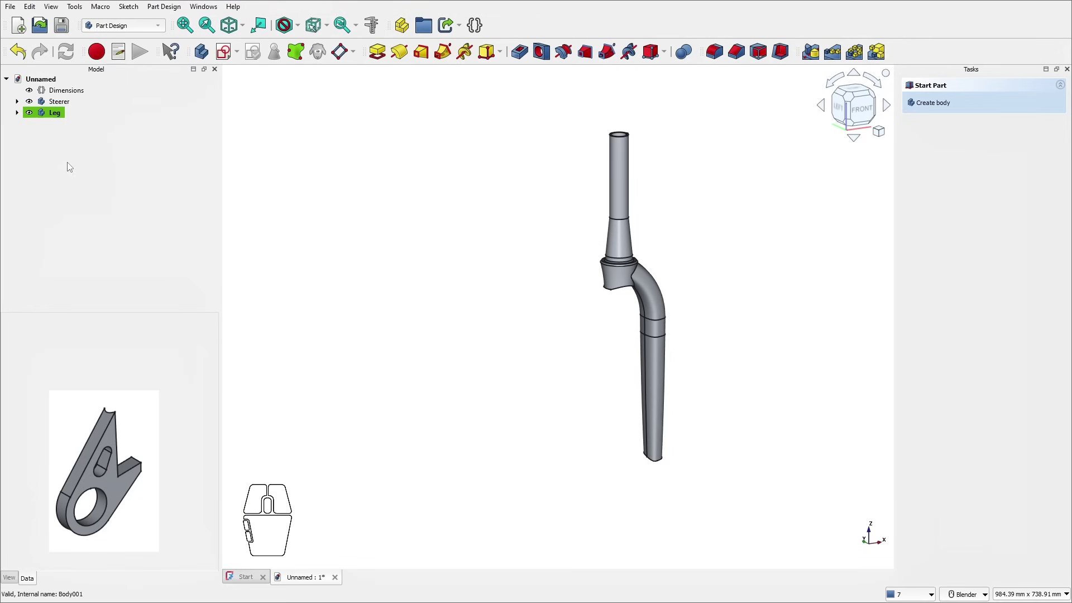
{"action": "left_click", "coordinate": [945, 103]}
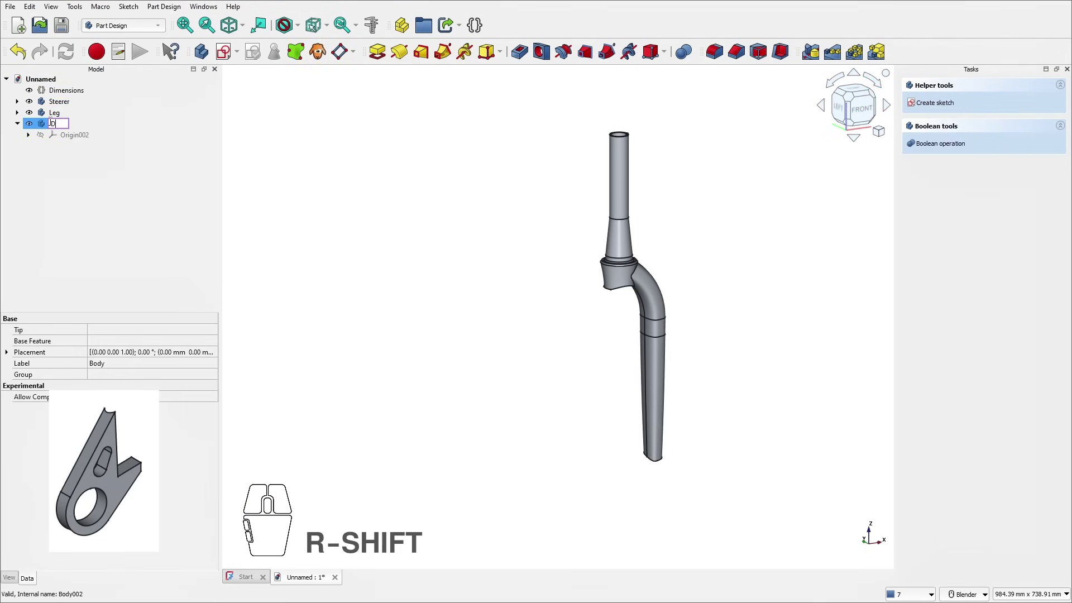
{"action": "type", "text": "Spout"}
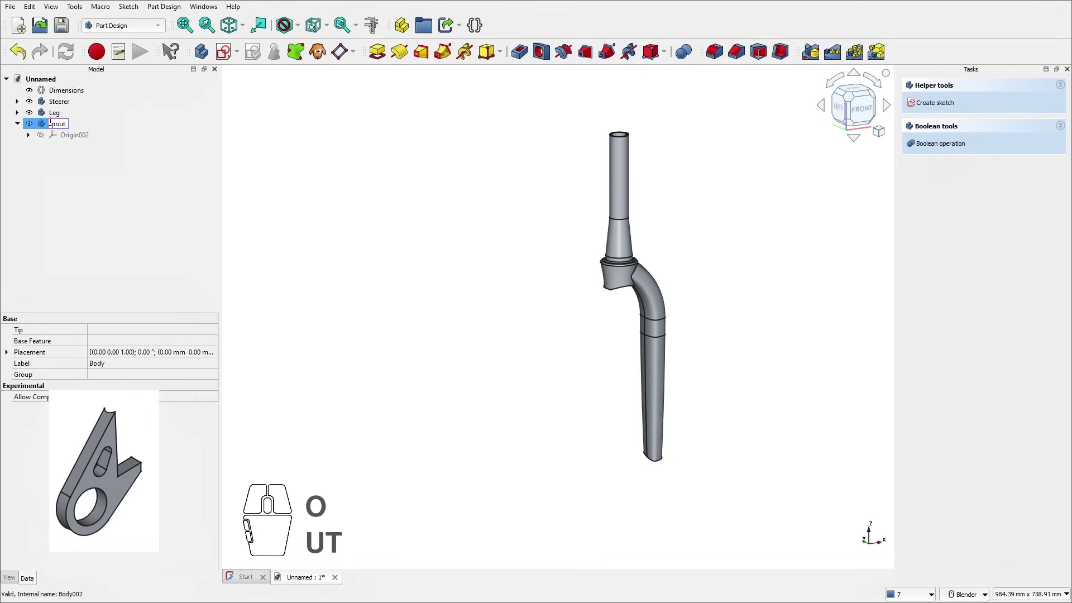
{"action": "key", "text": "Return"}
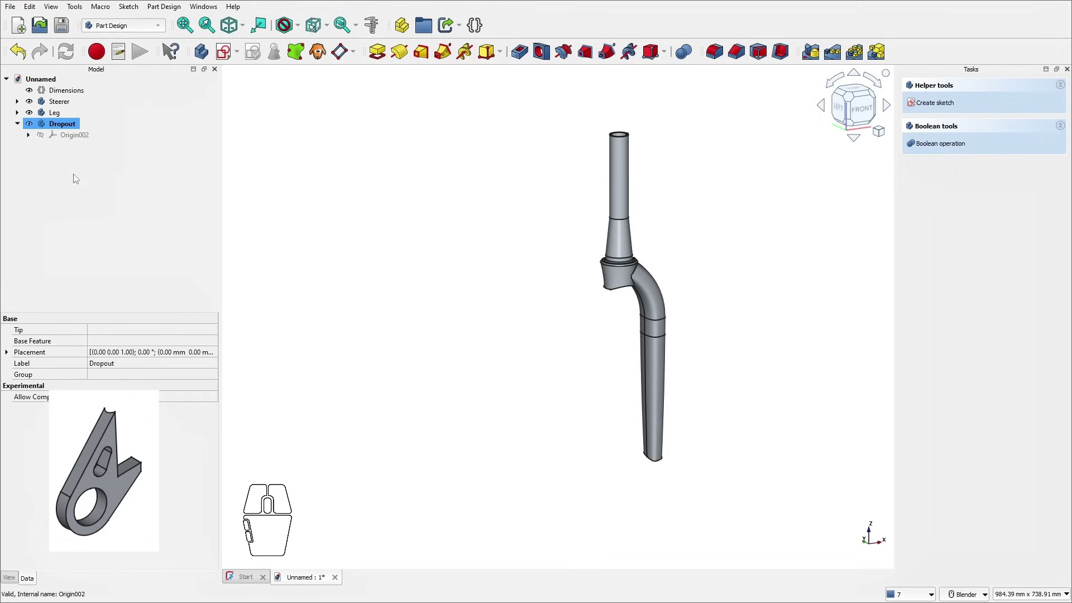
Step: Expand the Leg body and show the Path sketch inside its additive pipe
{"action": "left_click", "coordinate": [17, 112]}
{"action": "middle_click_drag", "start_coordinate": [746, 346], "coordinate": [699, 282], "text": "shift"}
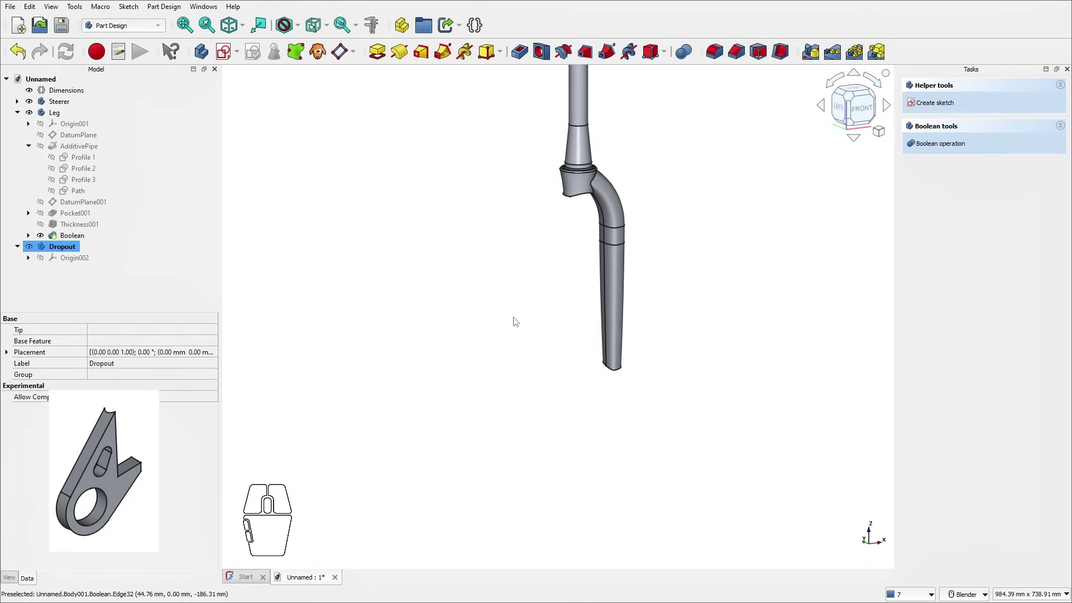
{"action": "scroll", "coordinate": [503, 318], "scroll_direction": "up", "scroll_amount": 1}
{"action": "left_click", "coordinate": [79, 190]}
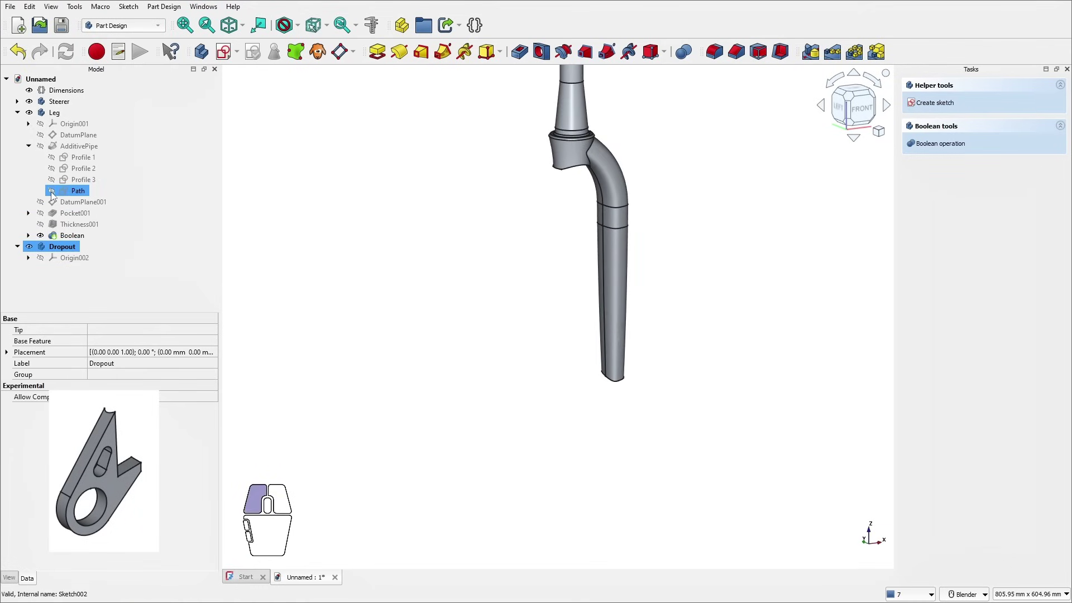
Step: Examine the Path sketch by temporarily hiding the whole Leg body and its Boolean feature
{"action": "left_click", "coordinate": [29, 113]}
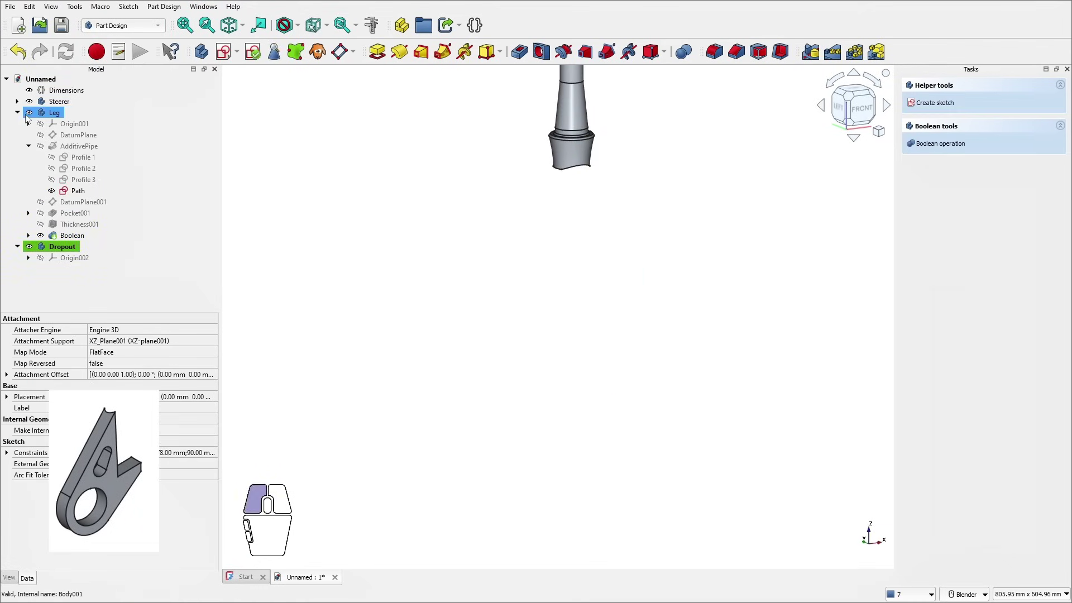
{"action": "left_click", "coordinate": [29, 113]}
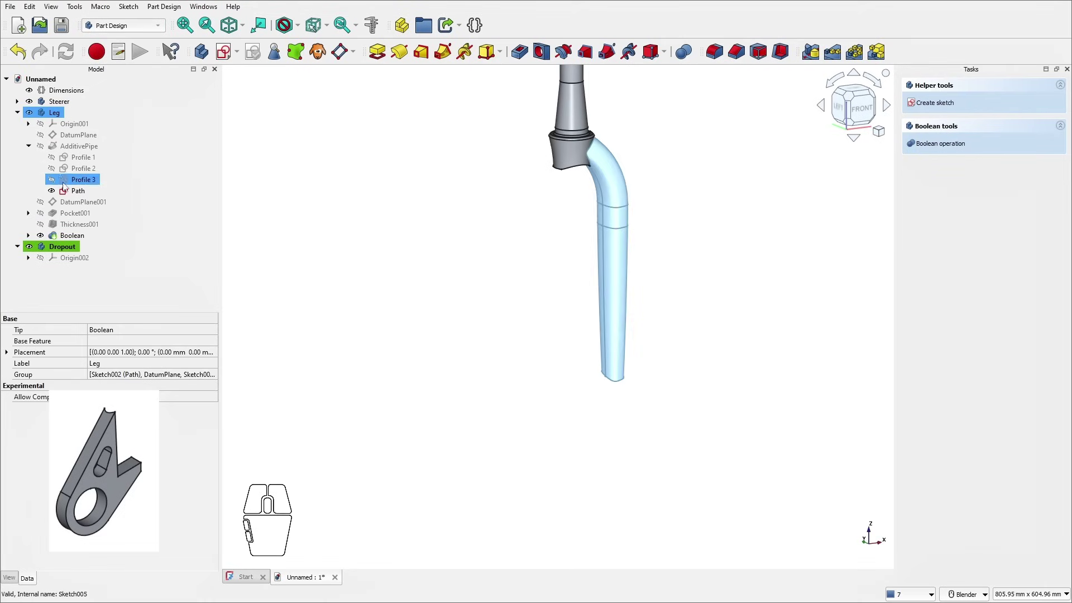
{"action": "left_click", "coordinate": [41, 236]}
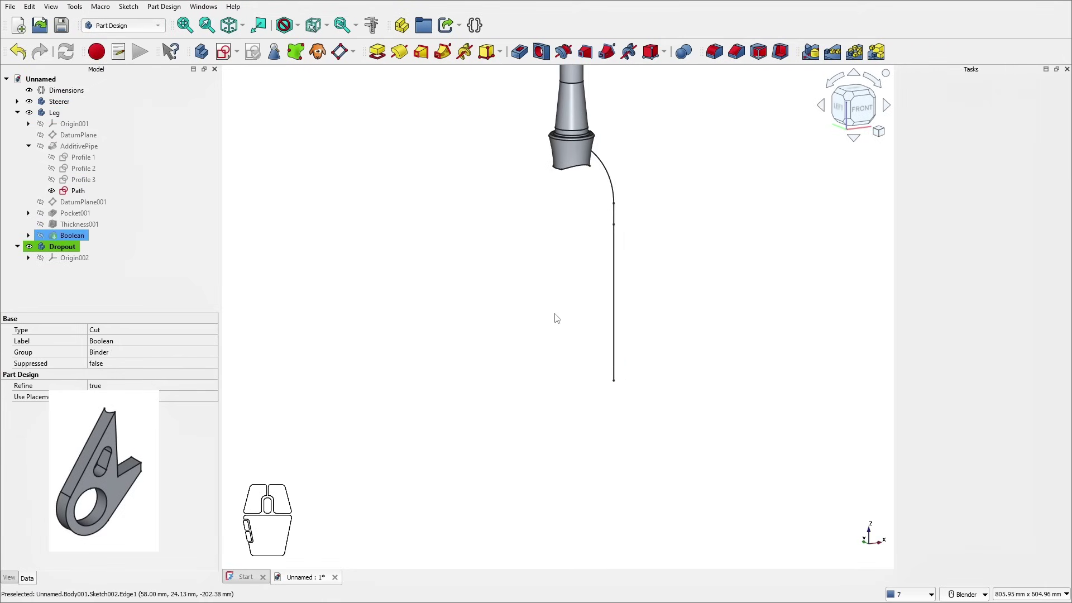
{"action": "left_click", "coordinate": [54, 226], "text": "ctrl"}
{"action": "left_click", "coordinate": [41, 236]}
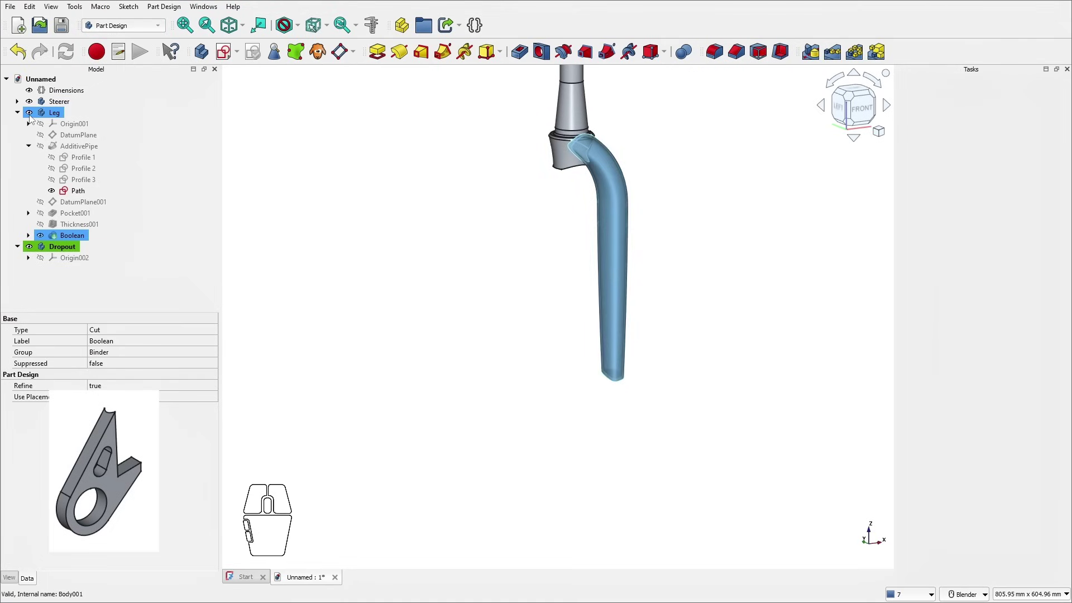
Step: Create sub-shape binders of the Path sketch and the Steerer body in the Dropout body, and hide the Steerer and Leg bodies
{"action": "left_click", "coordinate": [74, 192]}
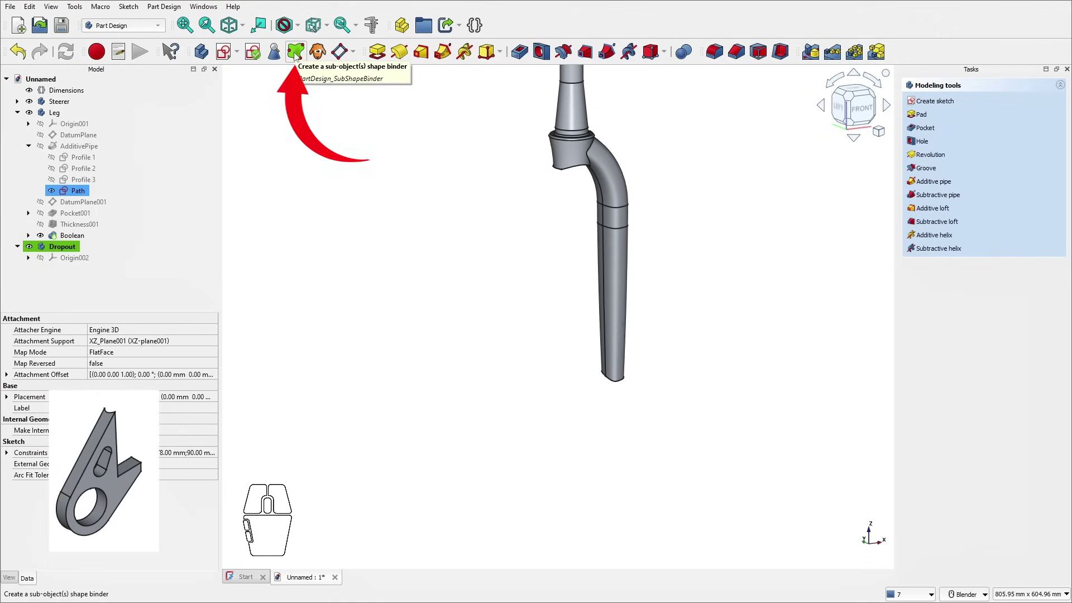
{"action": "left_click", "coordinate": [296, 55]}
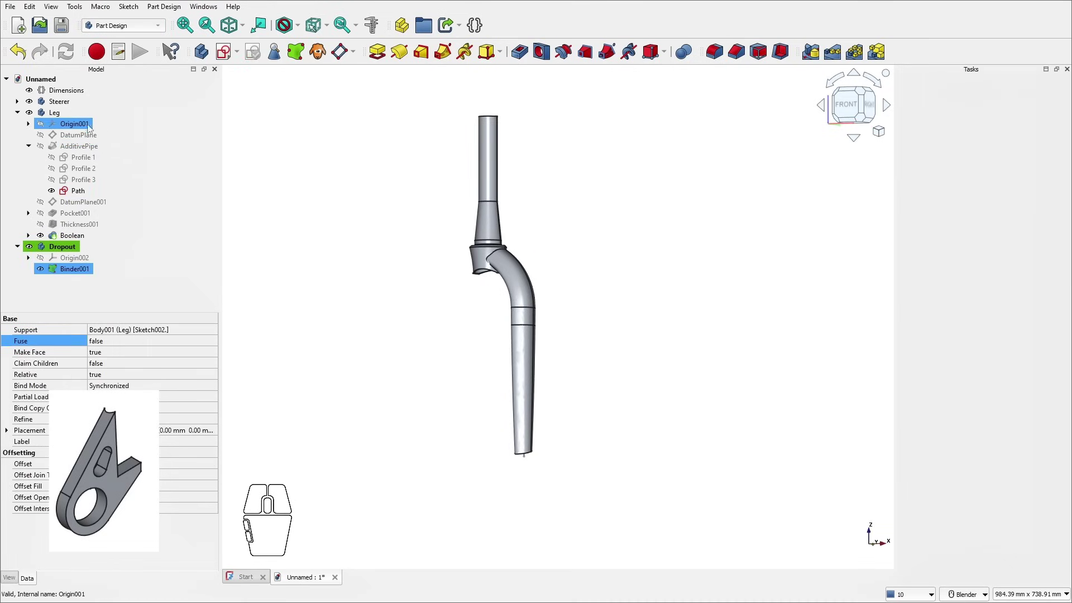
{"action": "left_click", "coordinate": [63, 102]}
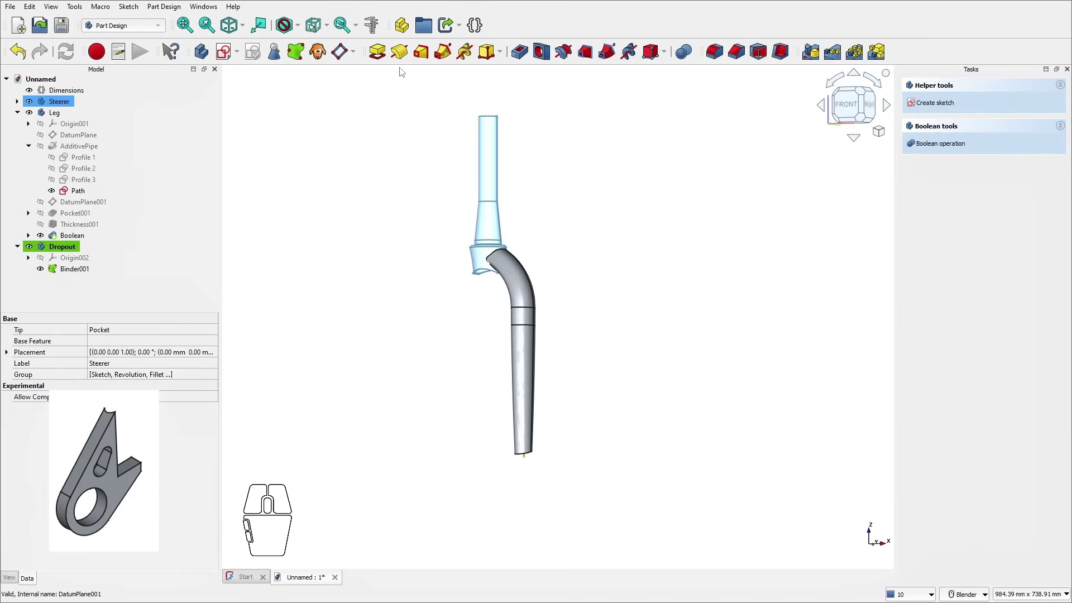
{"action": "left_click", "coordinate": [296, 52]}
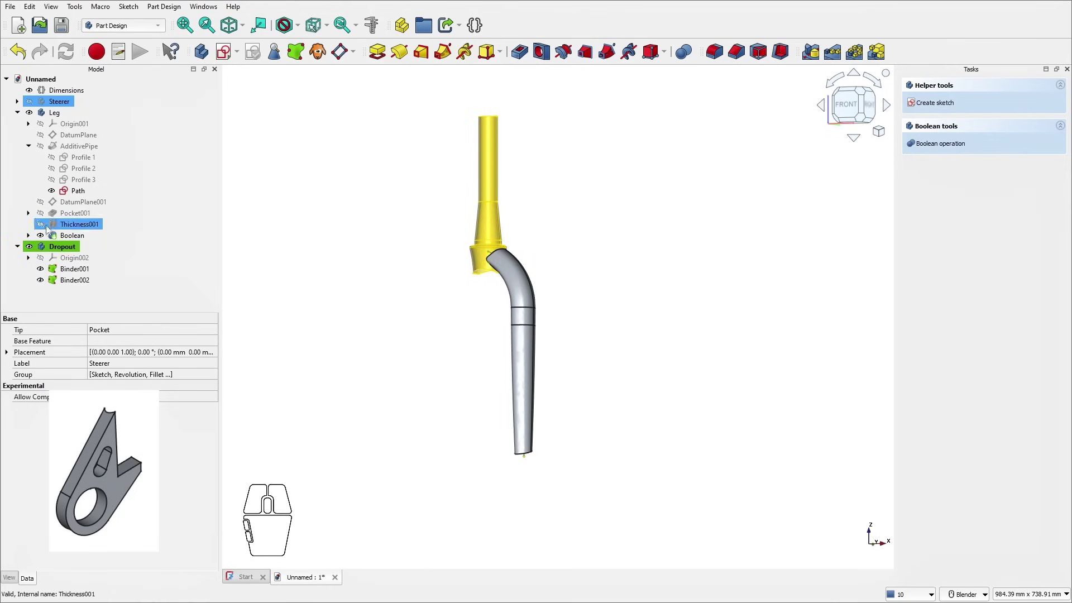
{"action": "left_click", "coordinate": [34, 114]}
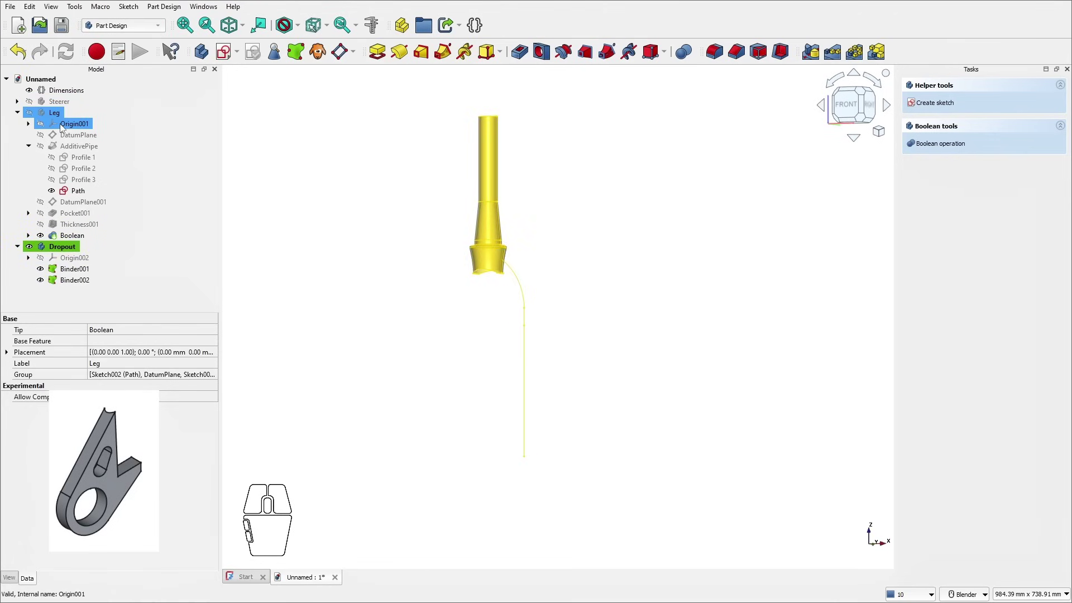
Step: Create a datum plane at the bound path's lower endpoint, attached Normal to edge on its straight line and rotated 90° around the y-axis
{"action": "left_click", "coordinate": [522, 390]}
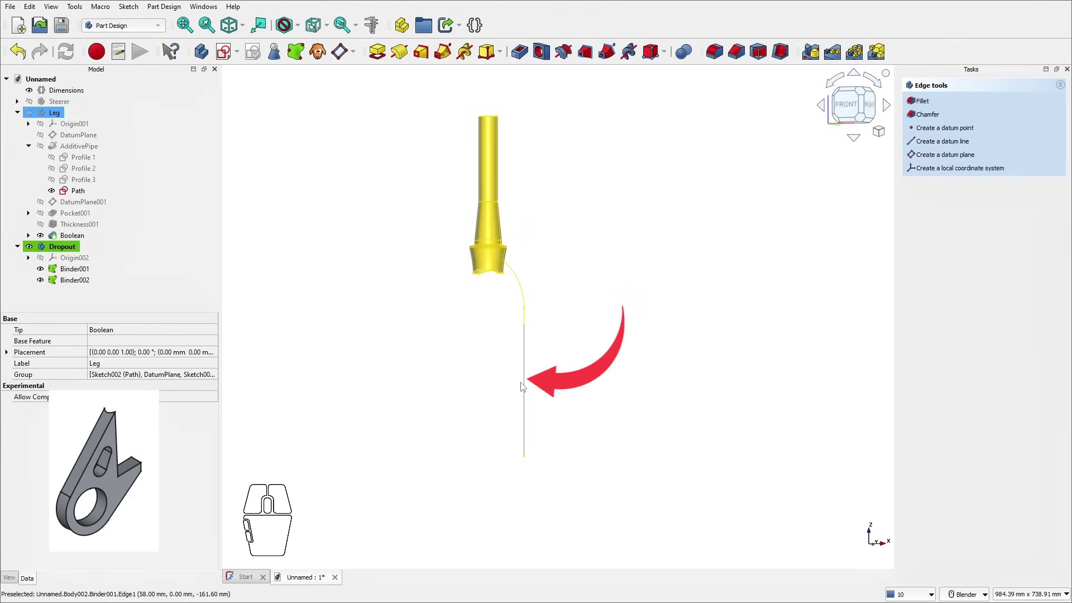
{"action": "left_click", "coordinate": [524, 456], "text": "ctrl"}
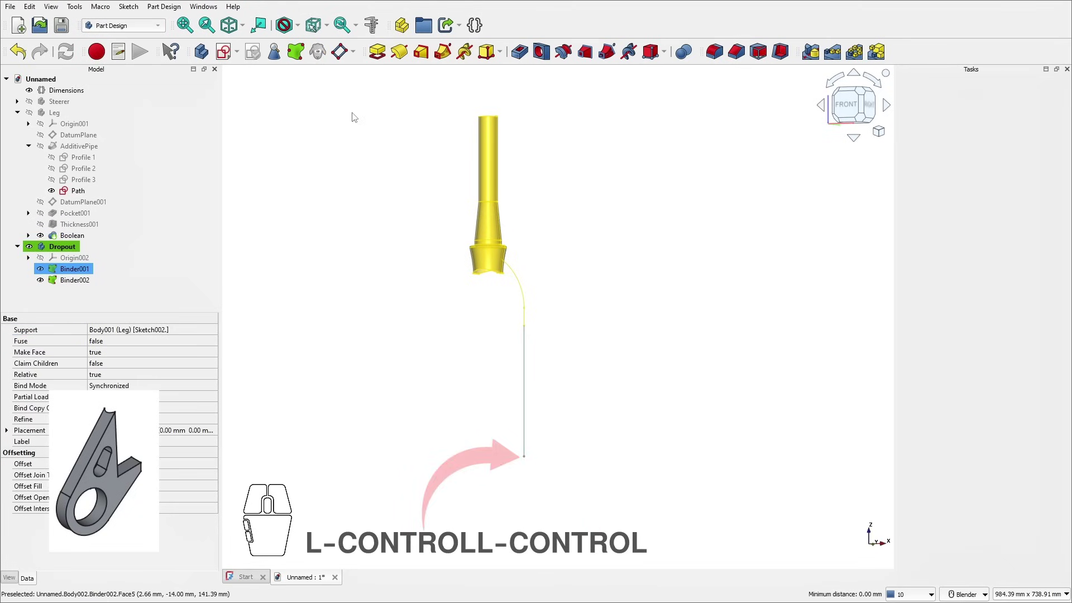
{"action": "left_click", "coordinate": [340, 51]}
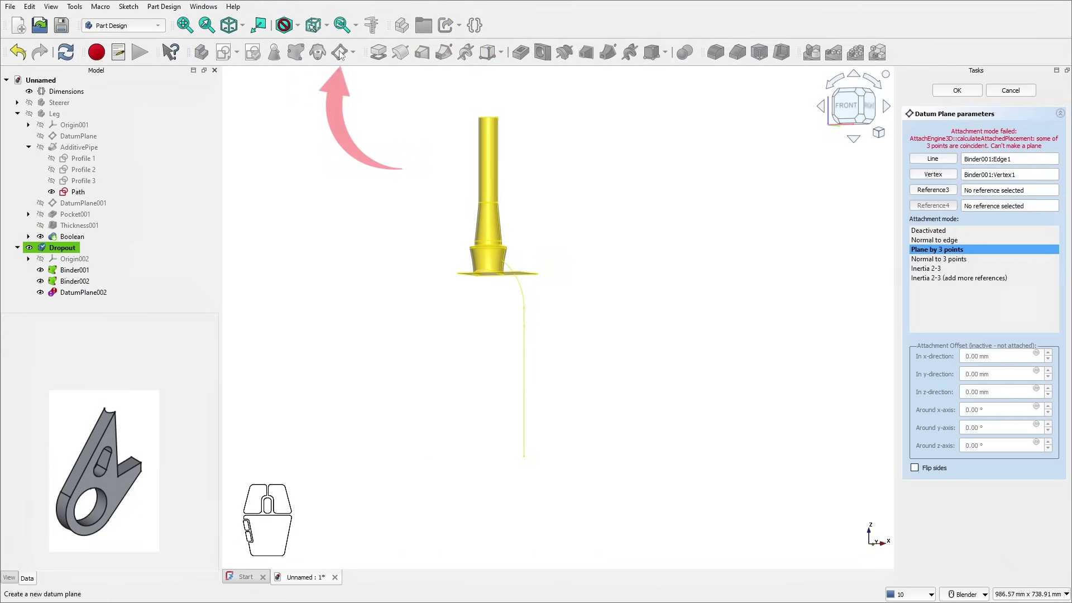
{"action": "left_click", "coordinate": [935, 239]}
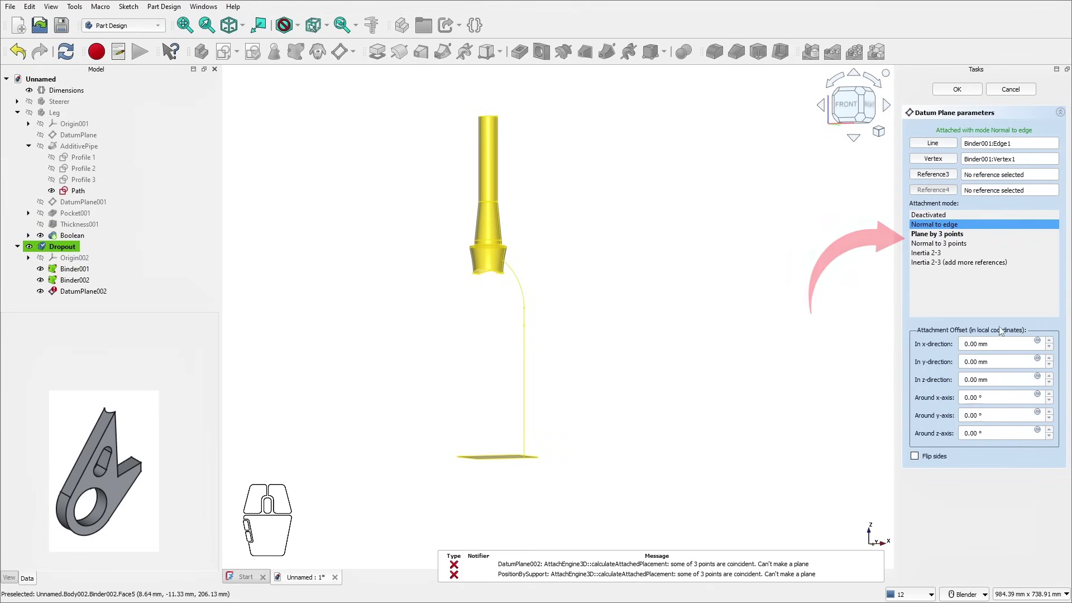
{"action": "triple_click", "coordinate": [987, 412]}
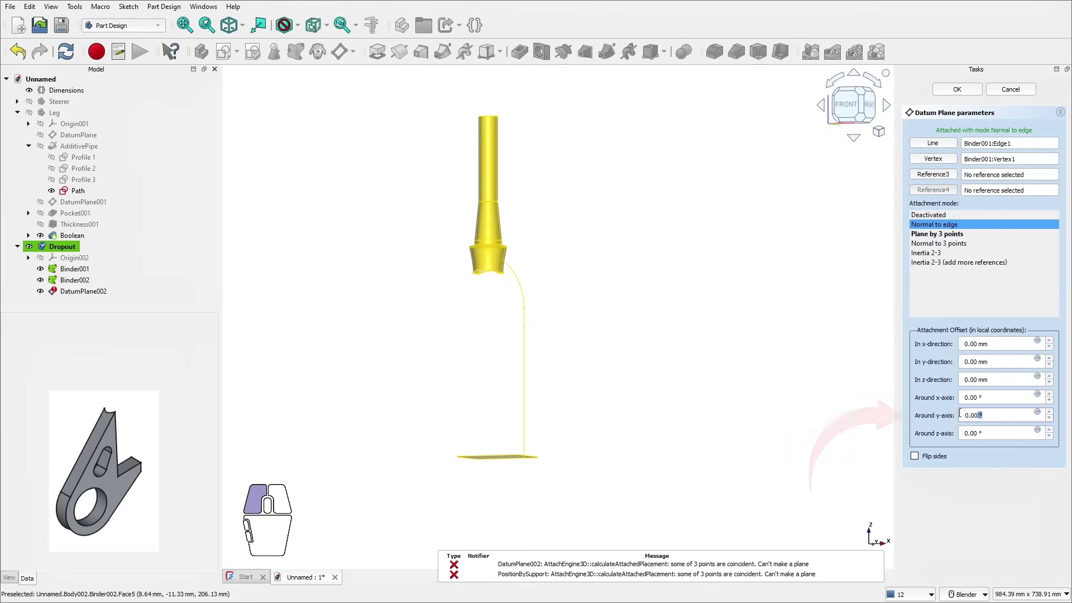
{"action": "type", "text": "90"}
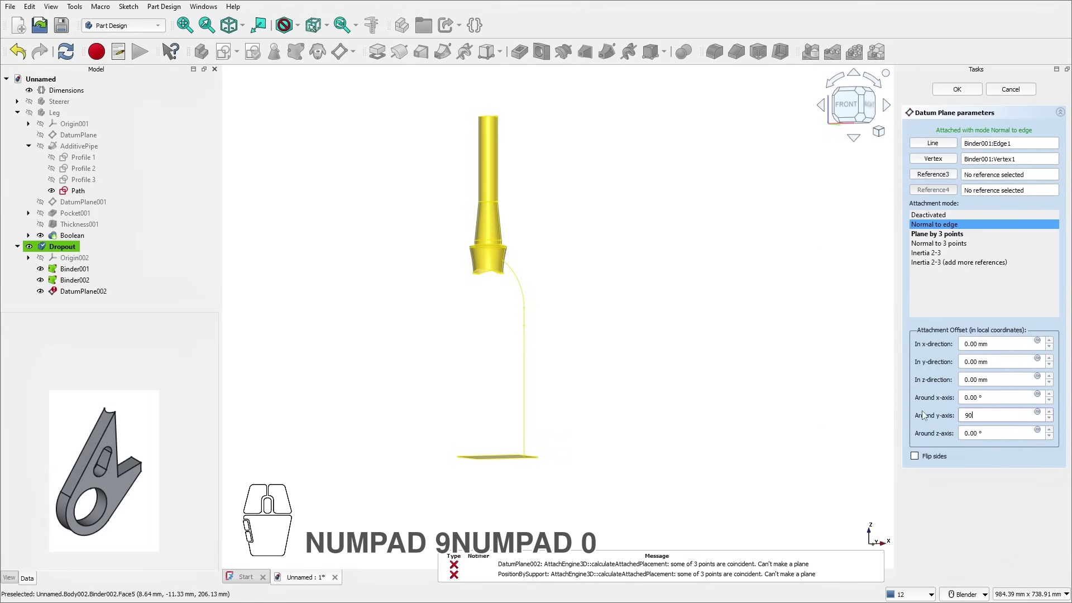
{"action": "key", "text": "Return"}
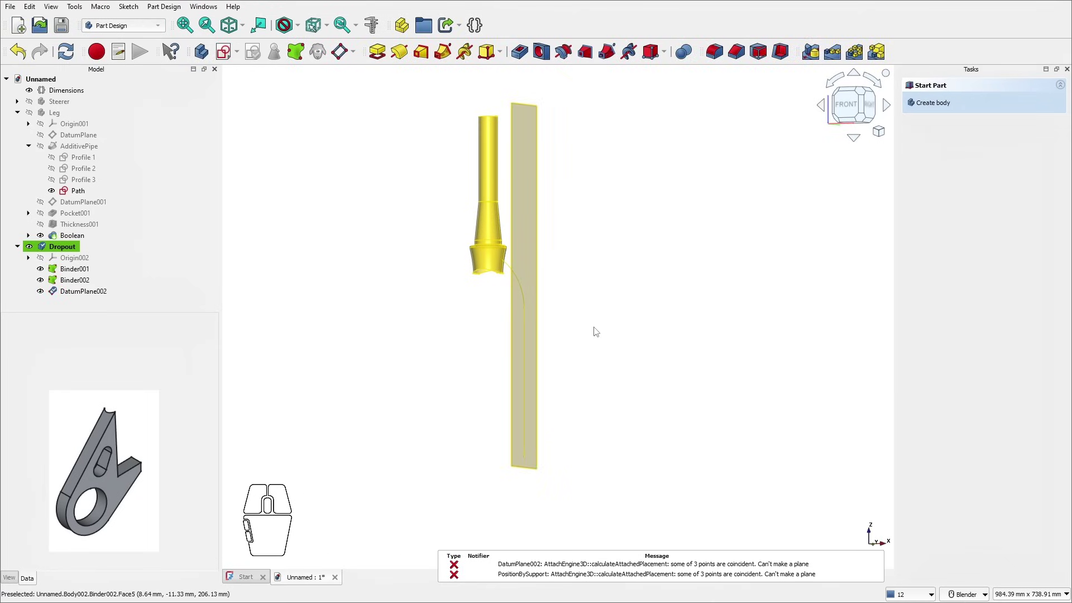
{"action": "middle_click_drag", "start_coordinate": [593, 330], "coordinate": [502, 404]}
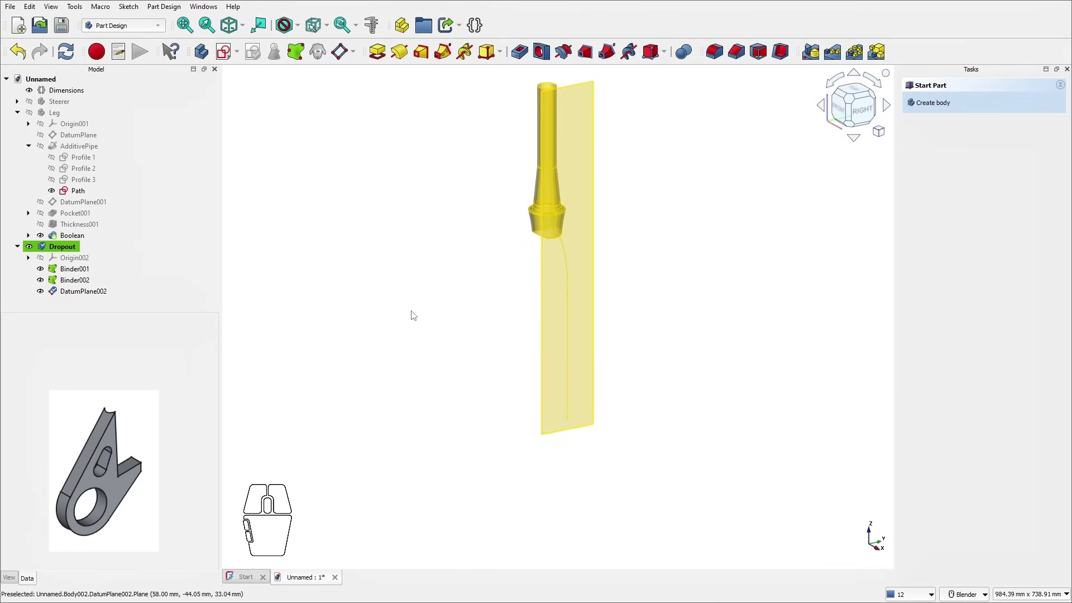
Step: Start a sketch on the Dropout body's datum plane in an upright right view, with the path binder and the plane hidden
{"action": "left_click", "coordinate": [40, 269]}
{"action": "left_click", "coordinate": [94, 291], "text": "ctrl"}
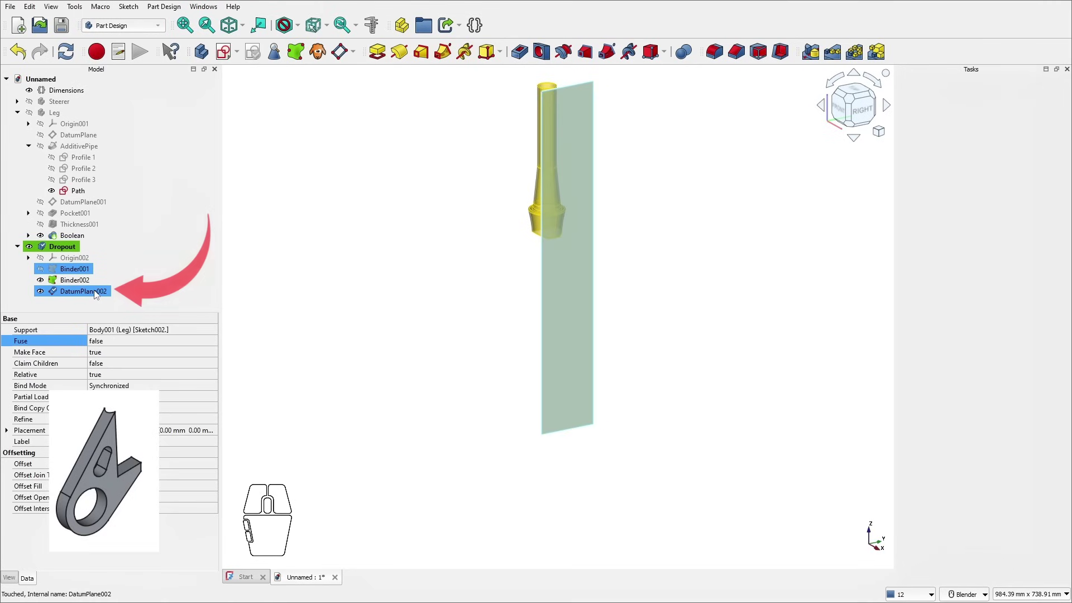
{"action": "left_click", "coordinate": [95, 292]}
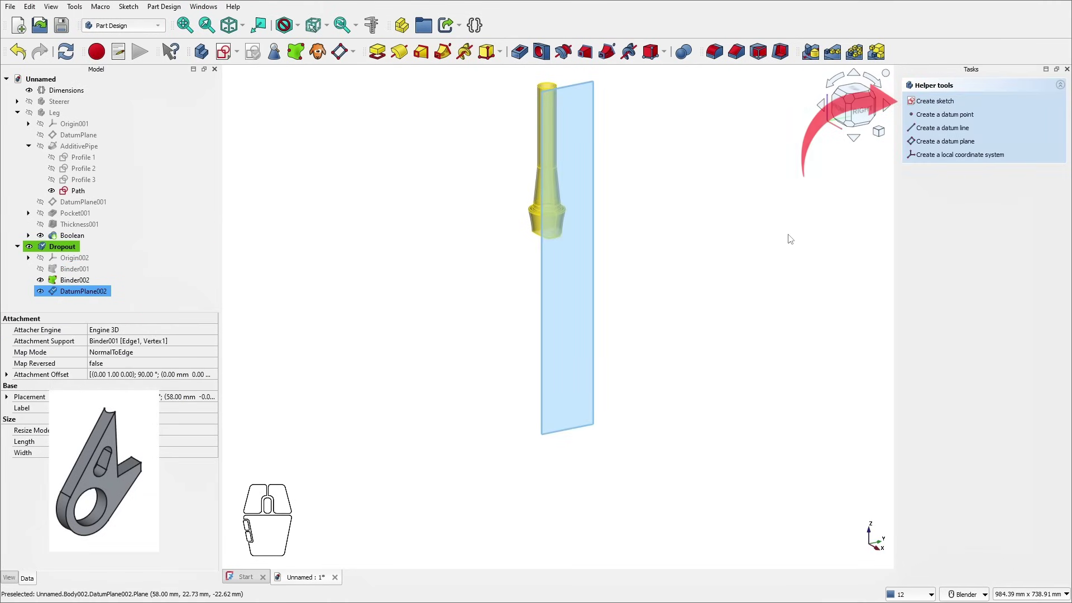
{"action": "left_click", "coordinate": [934, 101]}
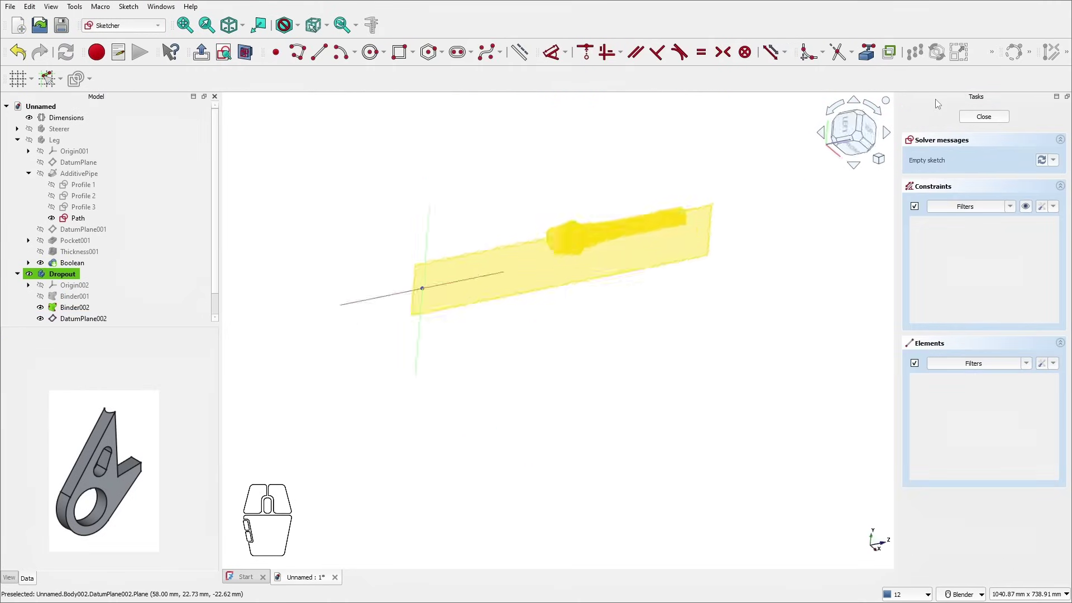
{"action": "left_click", "coordinate": [836, 110]}
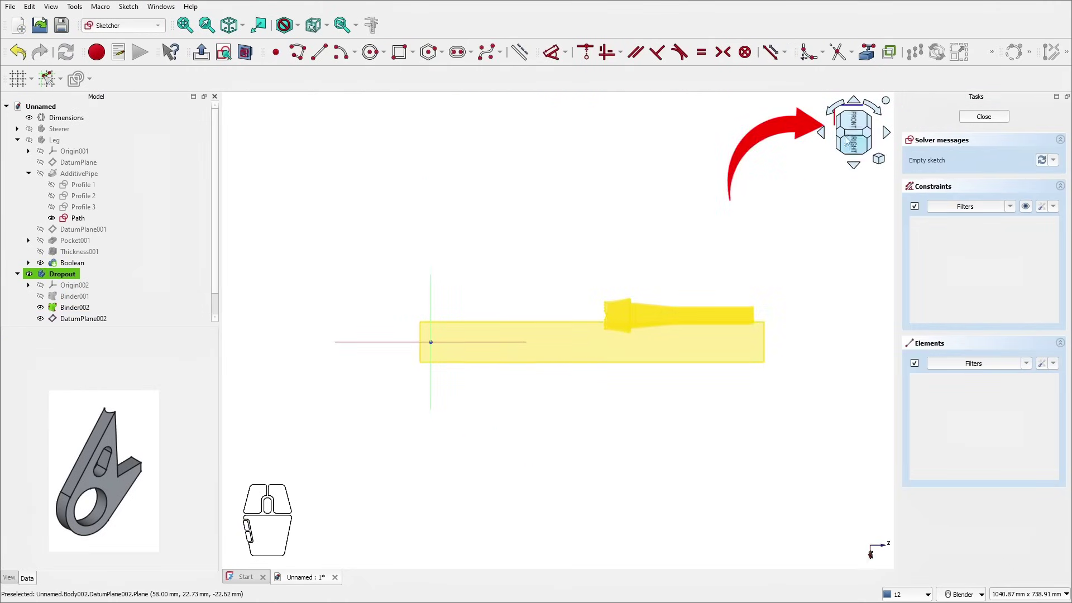
{"action": "left_click", "coordinate": [836, 110]}
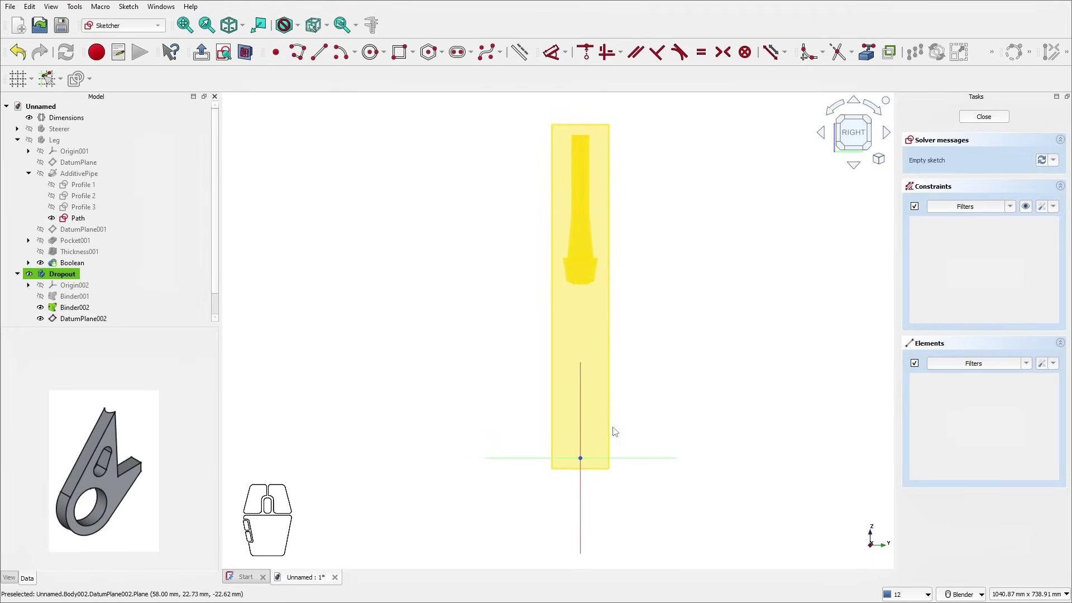
{"action": "left_click", "coordinate": [40, 318]}
Step: Show the Leg body and sketch a circle about 72 mm in diameter below and to one side of the leg's lower end
{"action": "left_click", "coordinate": [371, 52]}
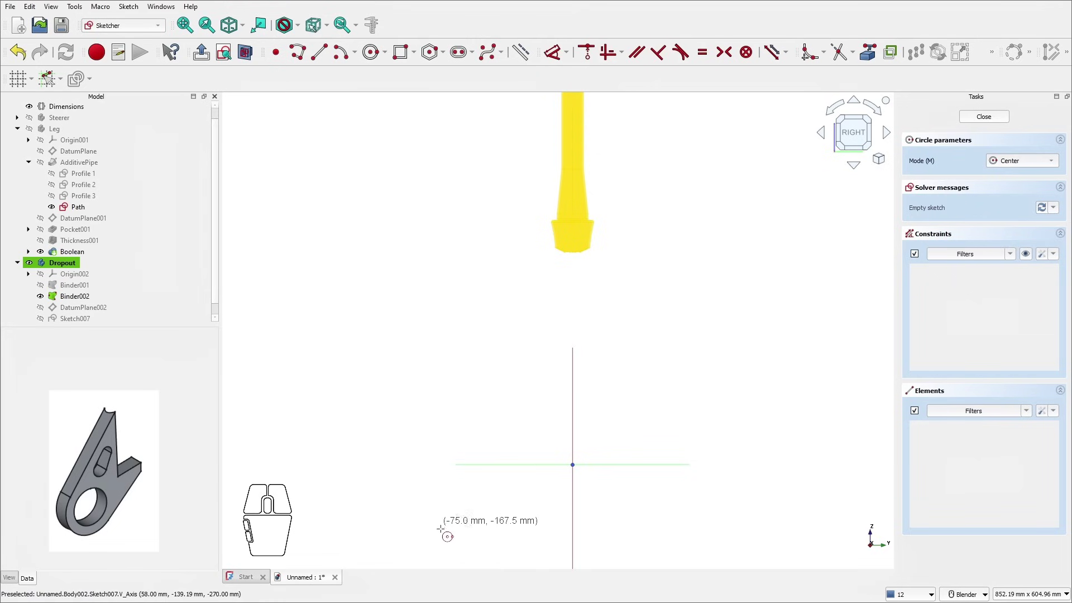
{"action": "left_click", "coordinate": [30, 130]}
{"action": "left_click", "coordinate": [247, 55]}
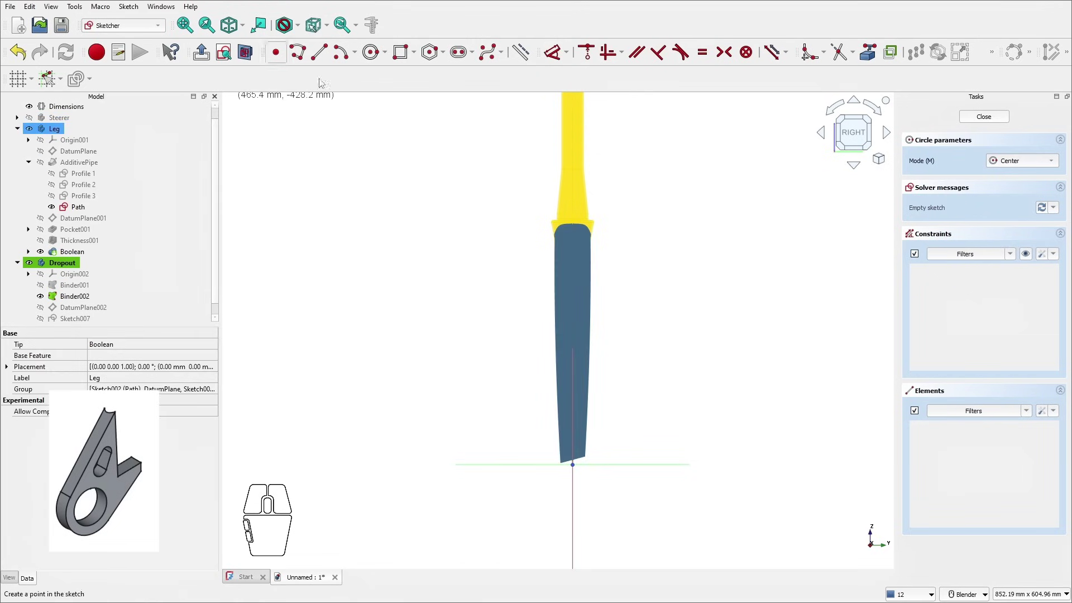
{"action": "scroll", "coordinate": [616, 382], "scroll_direction": "down", "scroll_amount": 3}
{"action": "scroll", "coordinate": [525, 438], "scroll_direction": "up", "scroll_amount": 3}
{"action": "left_click", "coordinate": [490, 427]}
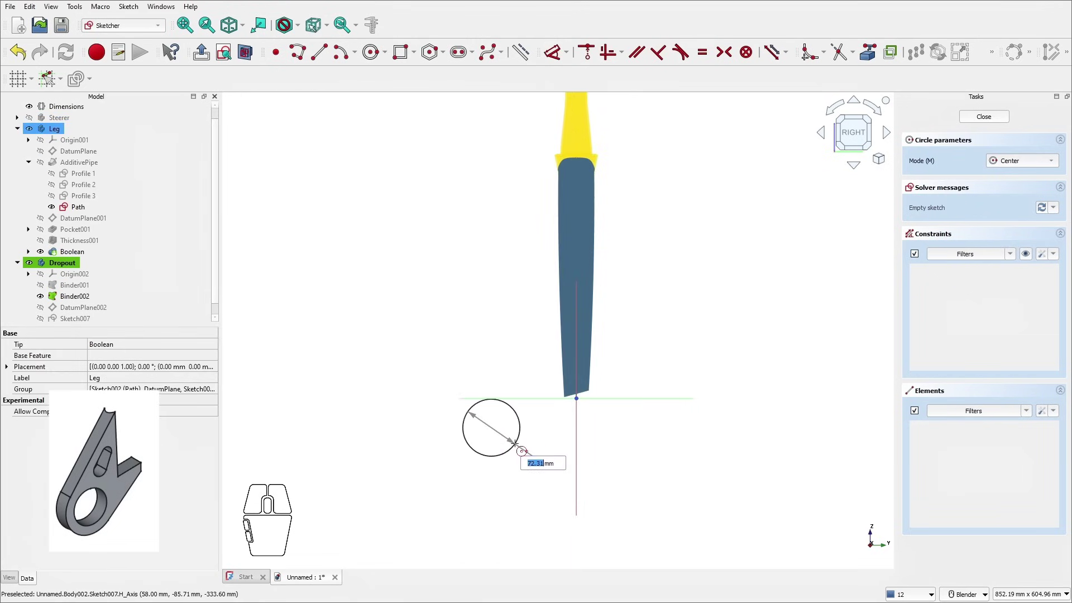
{"action": "left_click", "coordinate": [511, 446]}
{"action": "scroll", "coordinate": [533, 315], "scroll_direction": "up", "scroll_amount": 1}
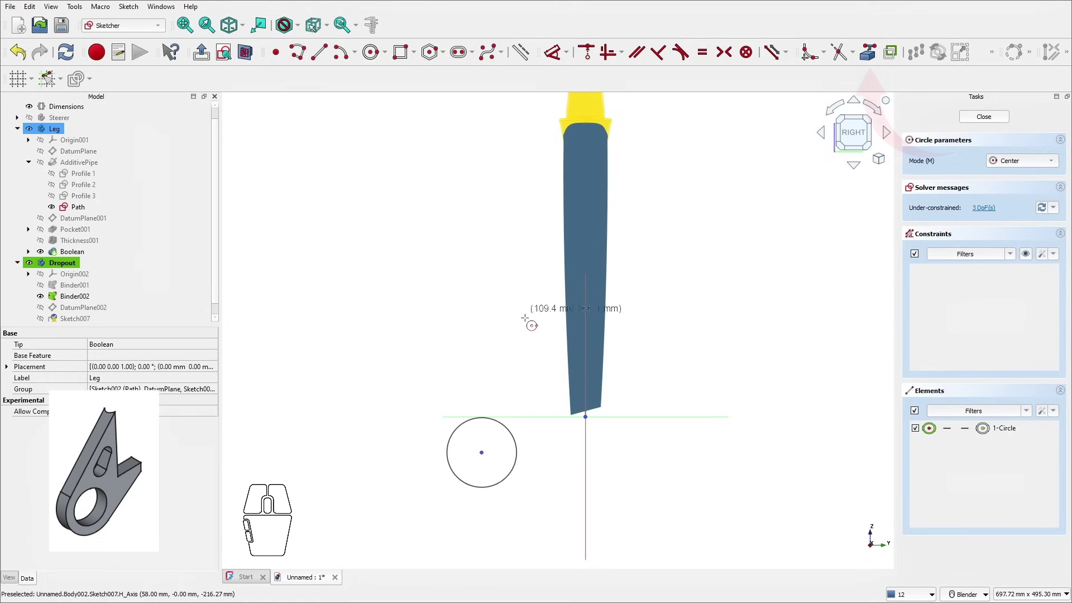
Step: Project the horizontal edge at the top of the bound steerer's flared lower end into the sketch as external geometry
{"action": "left_click", "coordinate": [860, 56]}
{"action": "scroll", "coordinate": [603, 114], "scroll_direction": "up", "scroll_amount": 12}
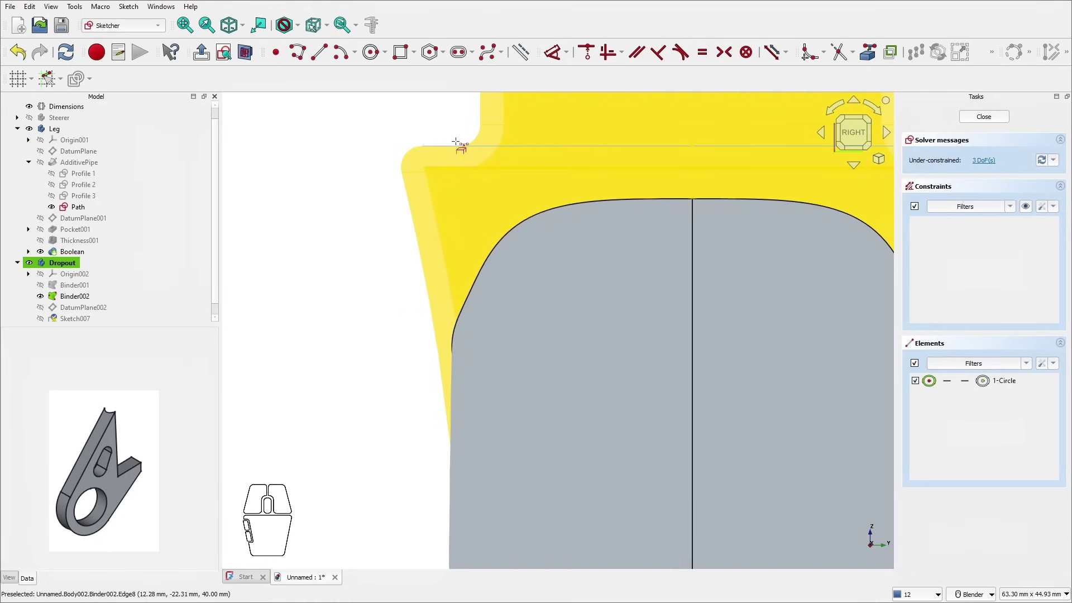
{"action": "left_click", "coordinate": [695, 147]}
{"action": "scroll", "coordinate": [737, 147], "scroll_direction": "down", "scroll_amount": 8}
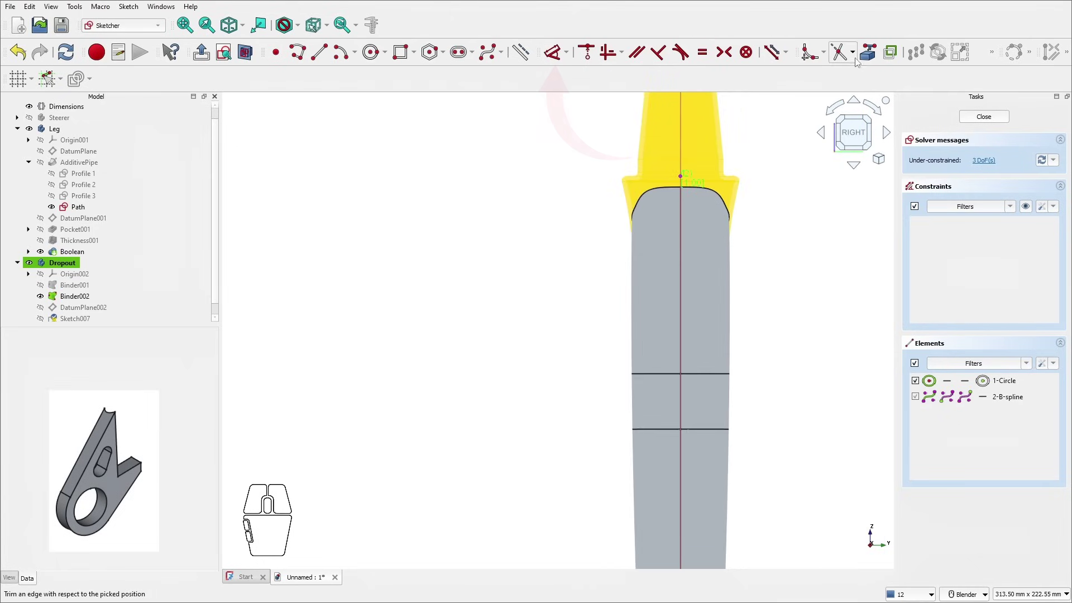
Step: Add a vertical distance dimension between the projected steerer edge's point and the circle's centre
{"action": "left_click", "coordinate": [554, 53]}
{"action": "scroll", "coordinate": [716, 168], "scroll_direction": "up", "scroll_amount": 3}
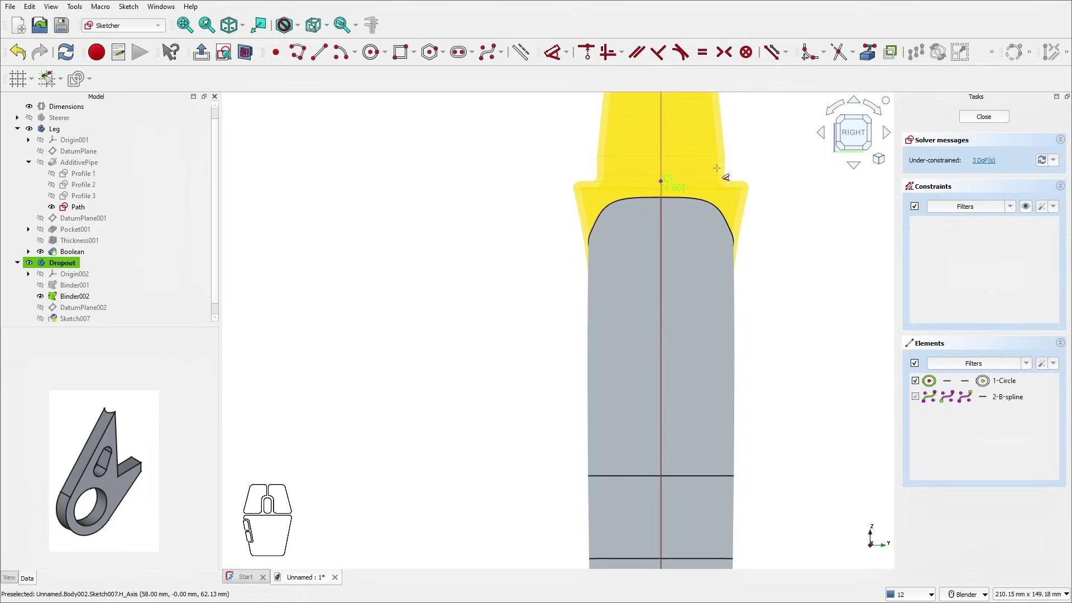
{"action": "left_click", "coordinate": [661, 180]}
{"action": "scroll", "coordinate": [605, 237], "scroll_direction": "down", "scroll_amount": 9}
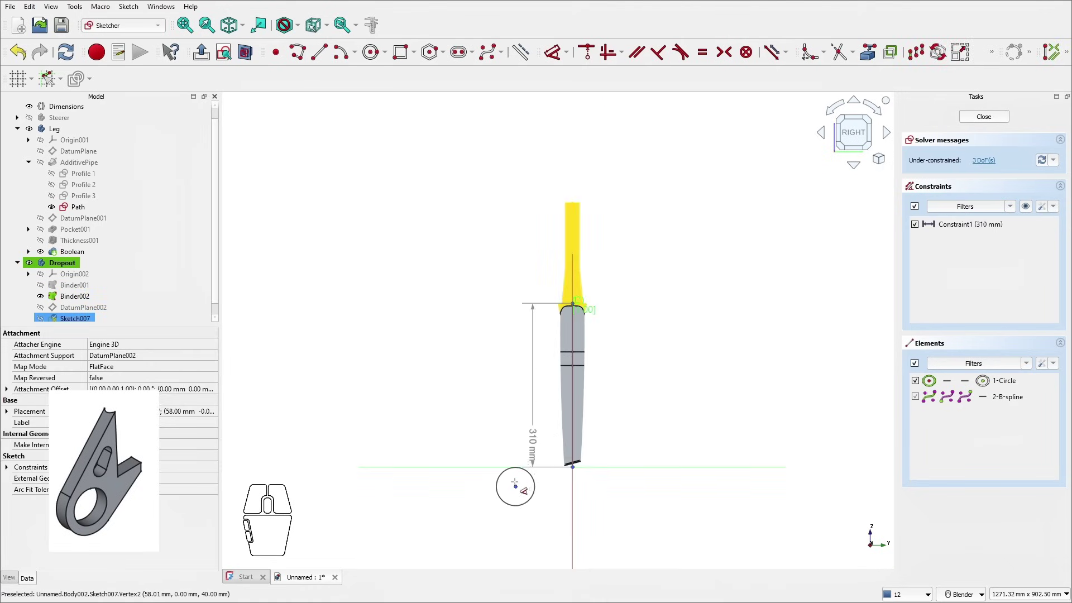
{"action": "scroll", "coordinate": [510, 483], "scroll_direction": "up", "scroll_amount": 3}
{"action": "left_click", "coordinate": [503, 512]}
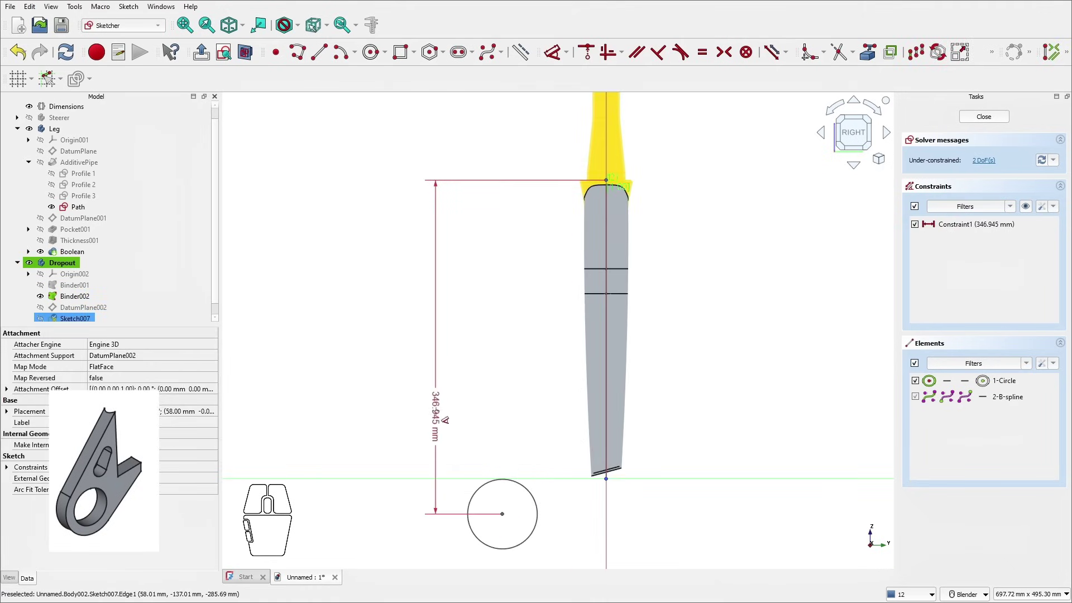
{"action": "left_click", "coordinate": [445, 419]}
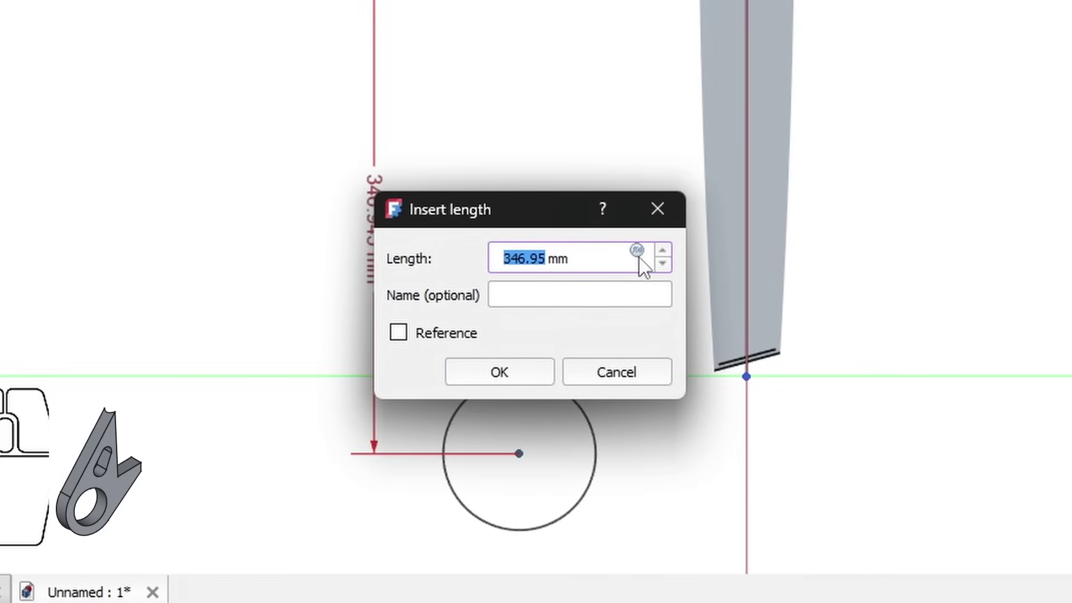
Step: Set the circle centre's vertical distance with the expression VarSet.Base_Leg_length+49mm
{"action": "left_click", "coordinate": [637, 252]}
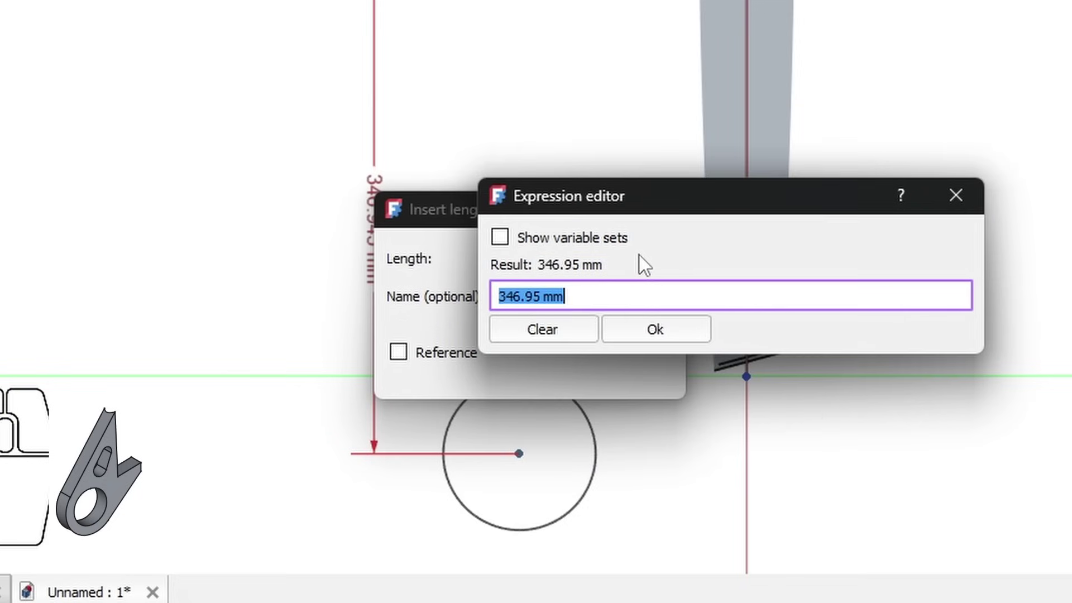
{"action": "type", "text": "var"}
{"action": "left_click", "coordinate": [538, 319]}
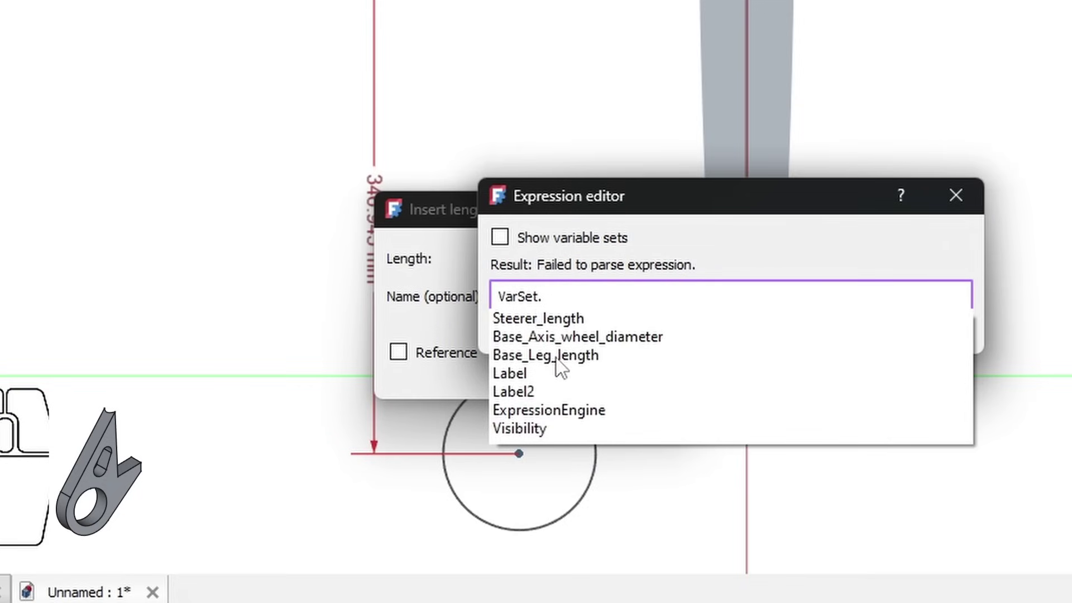
{"action": "left_click", "coordinate": [557, 357]}
{"action": "type", "text": "+"}
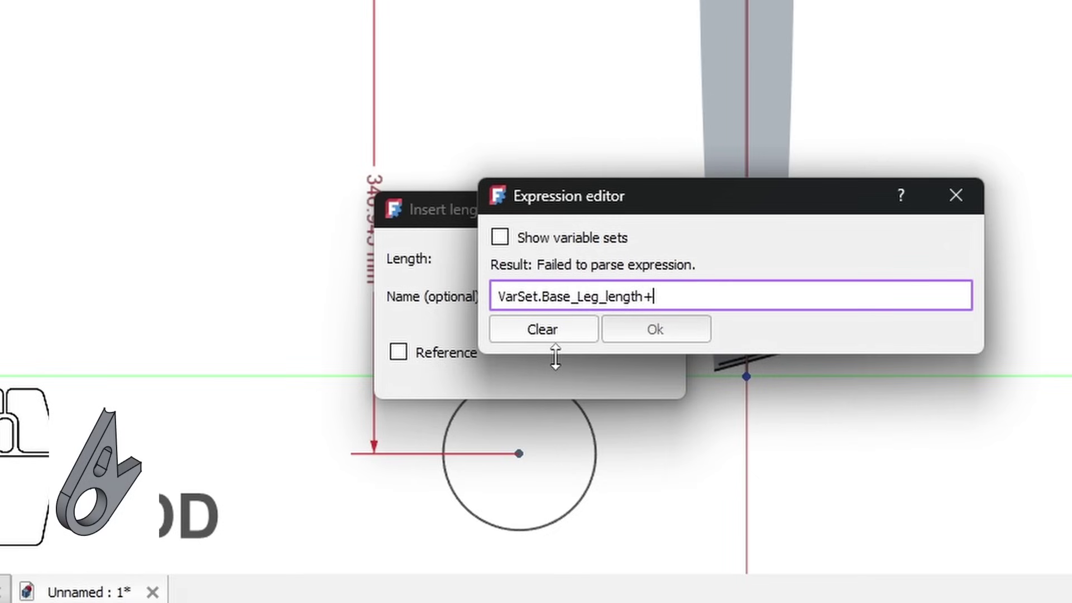
{"action": "type", "text": "49mm"}
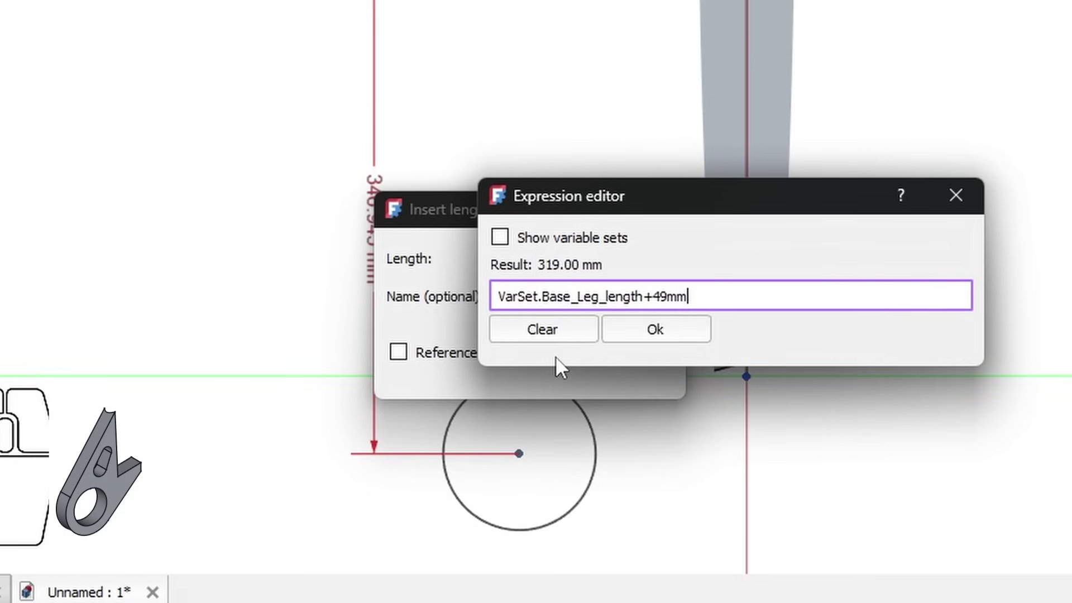
{"action": "key", "text": "Return"}
{"action": "left_click", "coordinate": [551, 371]}
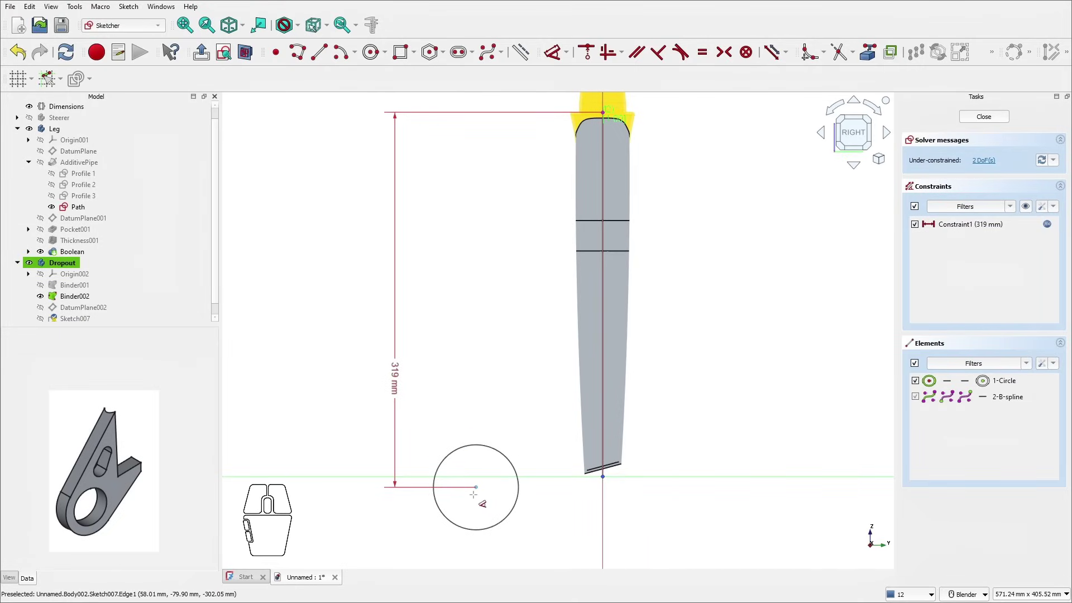
Step: Dimension the horizontal distance from the circle's centre to the sketch's vertical axis as 31 mm
{"action": "left_click", "coordinate": [602, 524]}
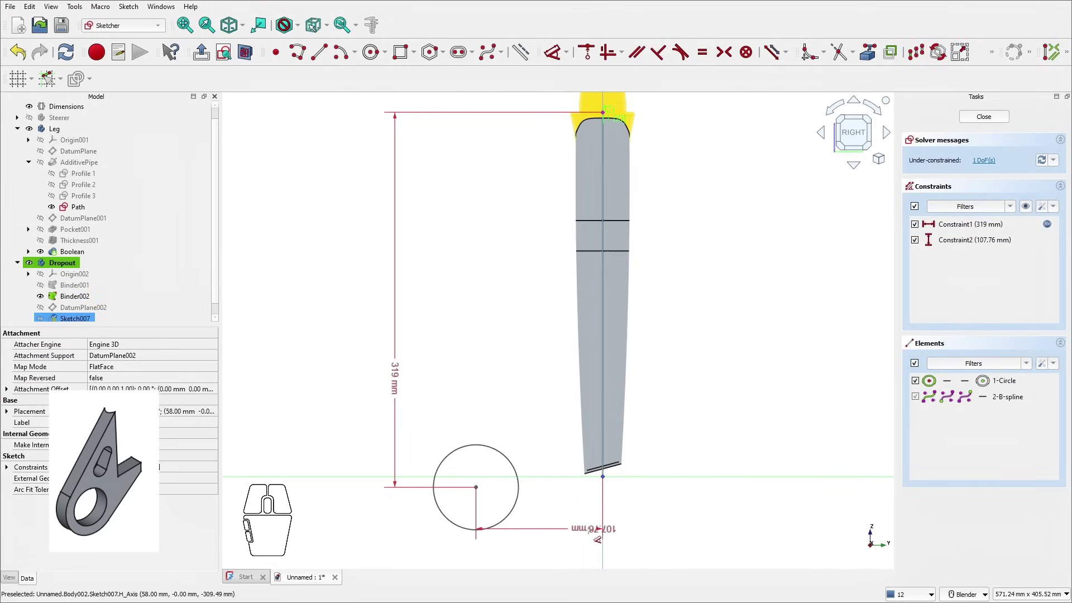
{"action": "left_click", "coordinate": [587, 535]}
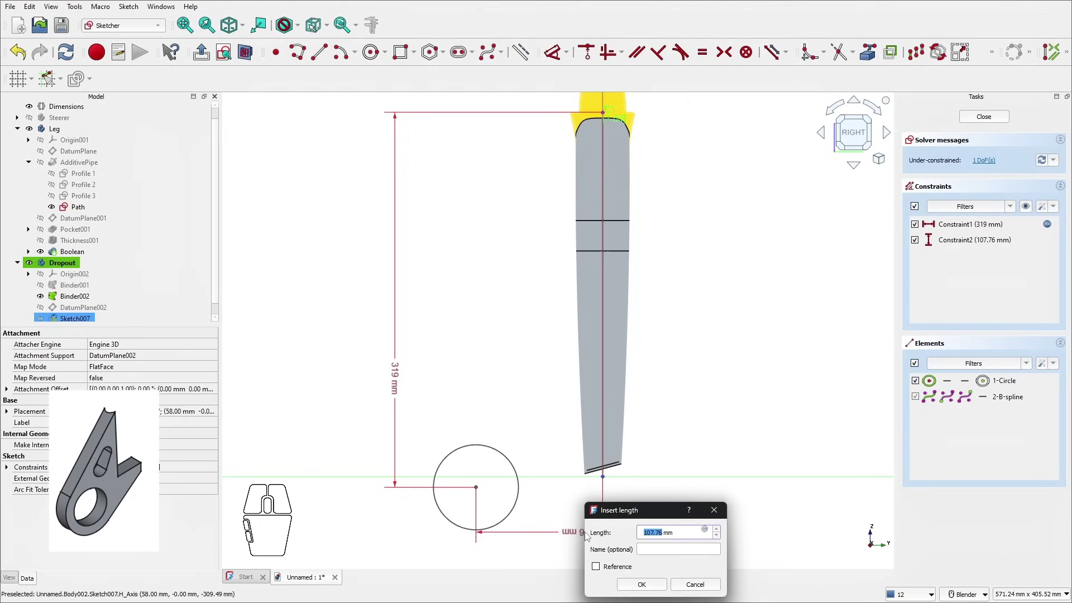
{"action": "type", "text": "31"}
{"action": "key", "text": "Return"}
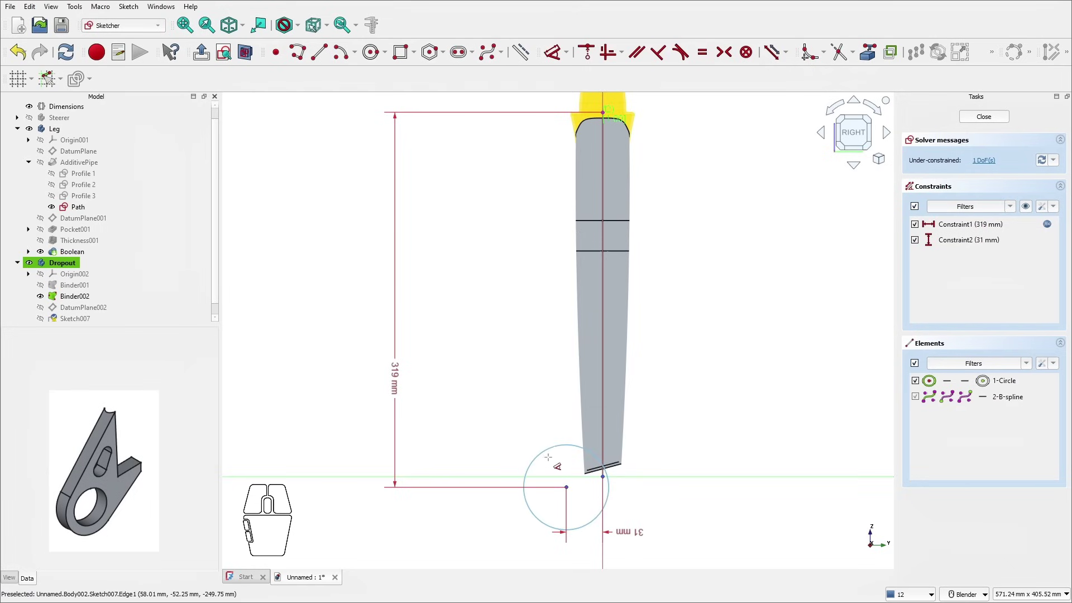
Step: Constrain the circle's diameter with the expression VarSet.Base_Axis_wheel_diameter
{"action": "left_click", "coordinate": [574, 458]}
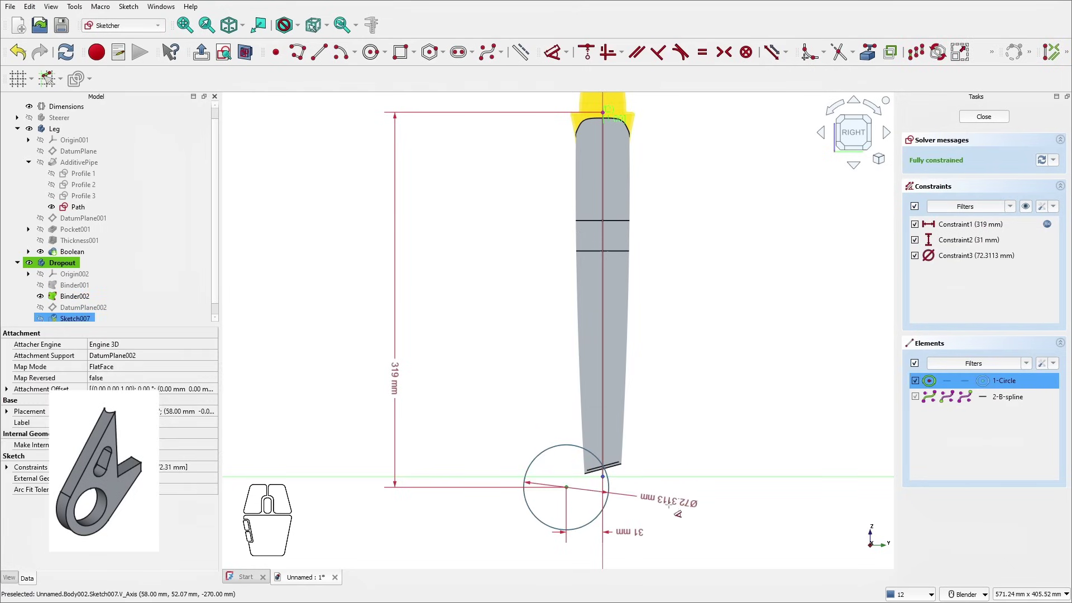
{"action": "left_click", "coordinate": [675, 514]}
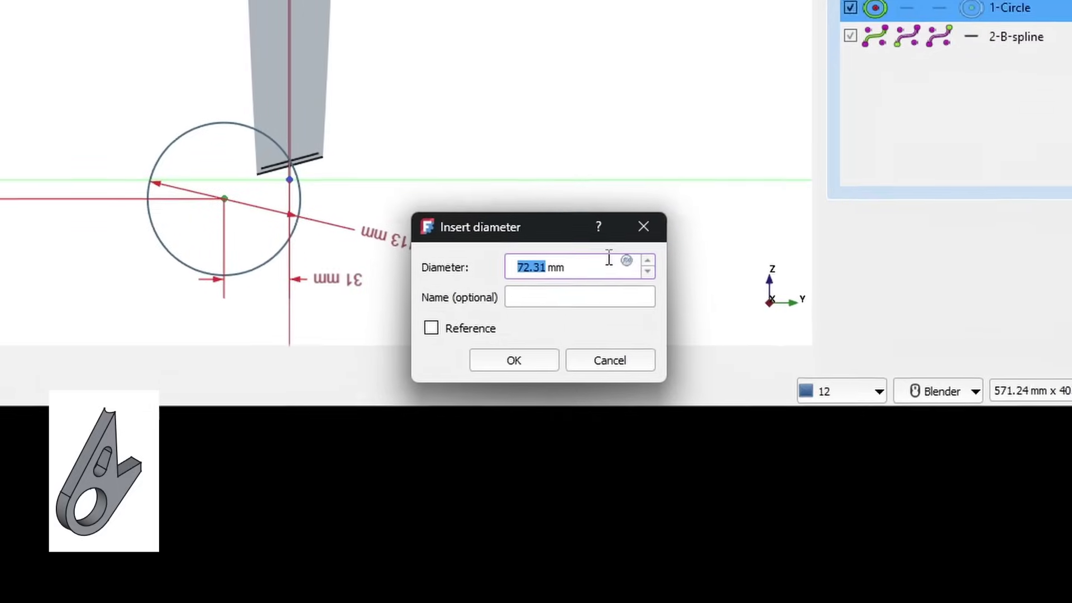
{"action": "left_click", "coordinate": [622, 254]}
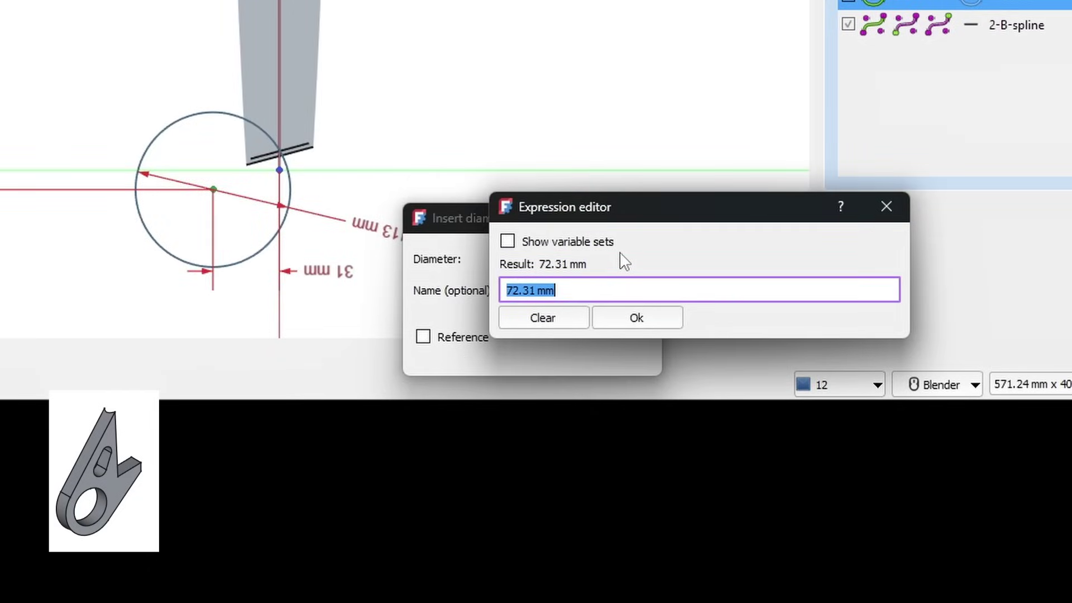
{"action": "type", "text": "car"}
{"action": "key", "text": "BackSpace"}
{"action": "key", "text": "BackSpace"}
{"action": "key", "text": "BackSpace"}
{"action": "type", "text": "VarSet1.Base_Axis_wheel_diameter"}
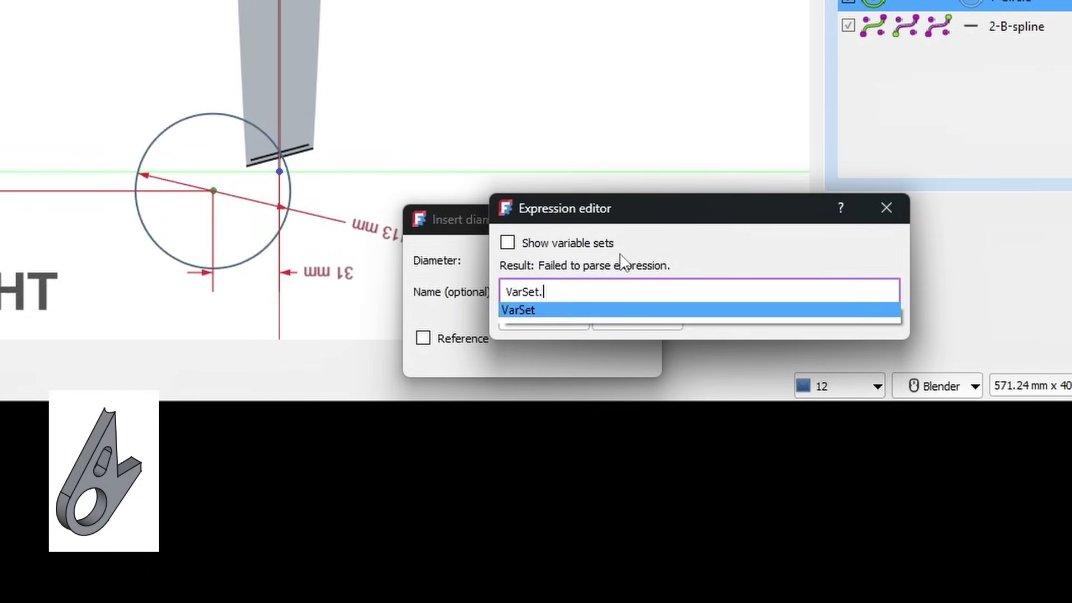
{"action": "key", "text": "Return"}
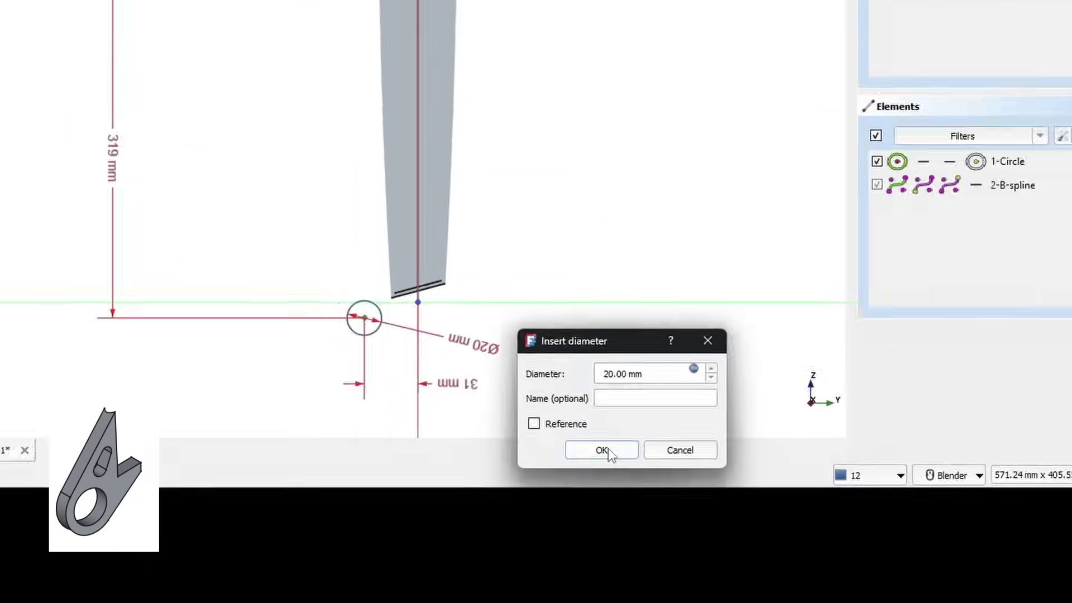
{"action": "left_click", "coordinate": [507, 355]}
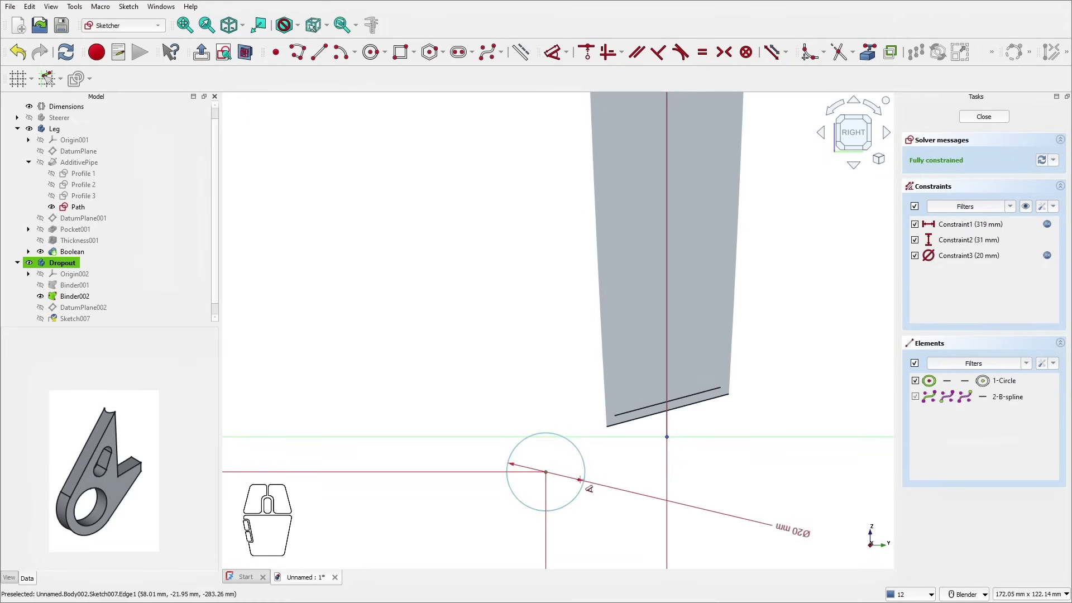
Step: Draw a concentric circle with a diameter of 30 mm around the axle circle
{"action": "left_click", "coordinate": [370, 52]}
{"action": "left_click", "coordinate": [546, 471]}
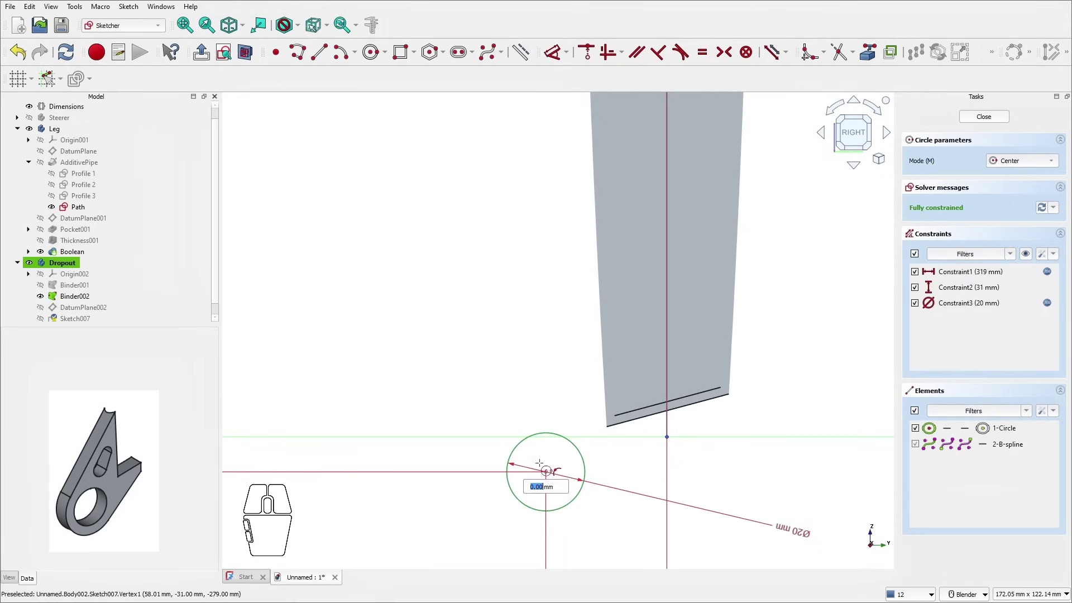
{"action": "type", "text": "30"}
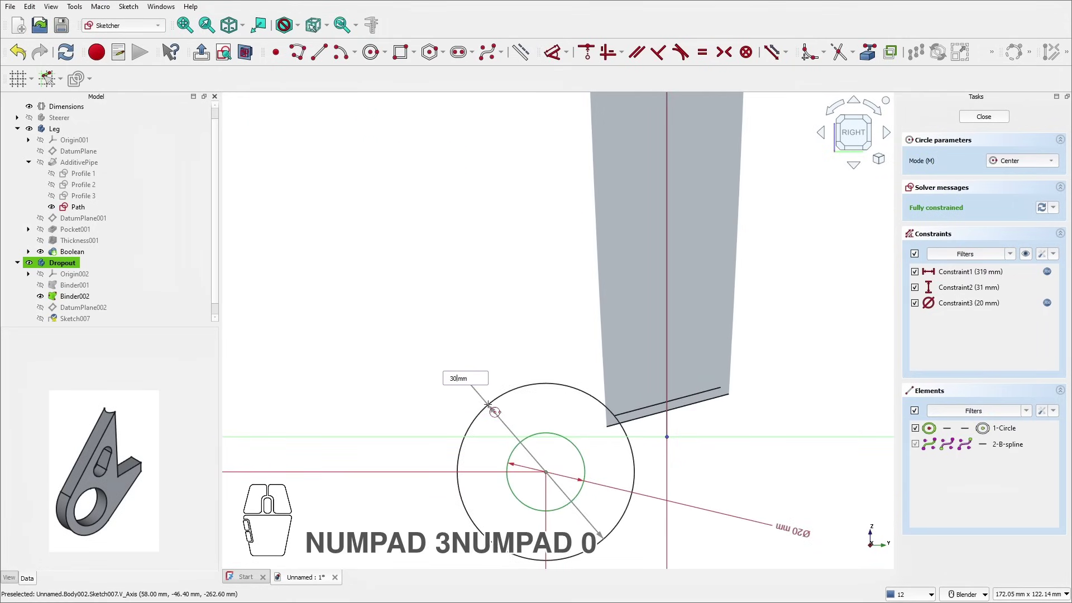
{"action": "key", "text": "Return"}
{"action": "scroll", "coordinate": [647, 397], "scroll_direction": "down", "scroll_amount": 2}
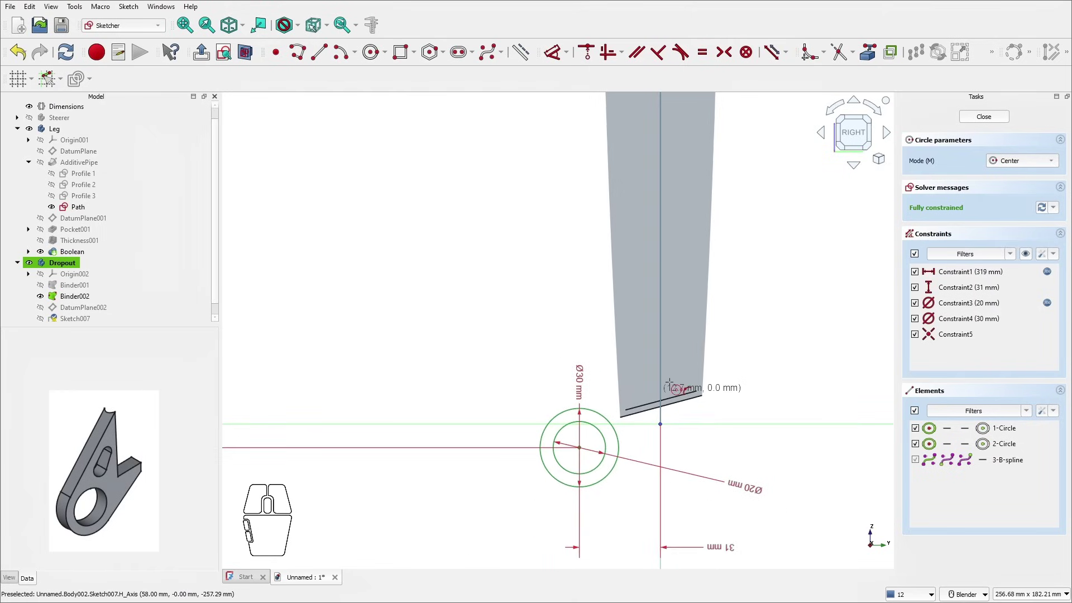
Step: Draw two slanted lines from opposite sides of the 30 mm circle to the vertical axis, ending about 12.5 mm and 65 mm above the origin
{"action": "left_click", "coordinate": [319, 52]}
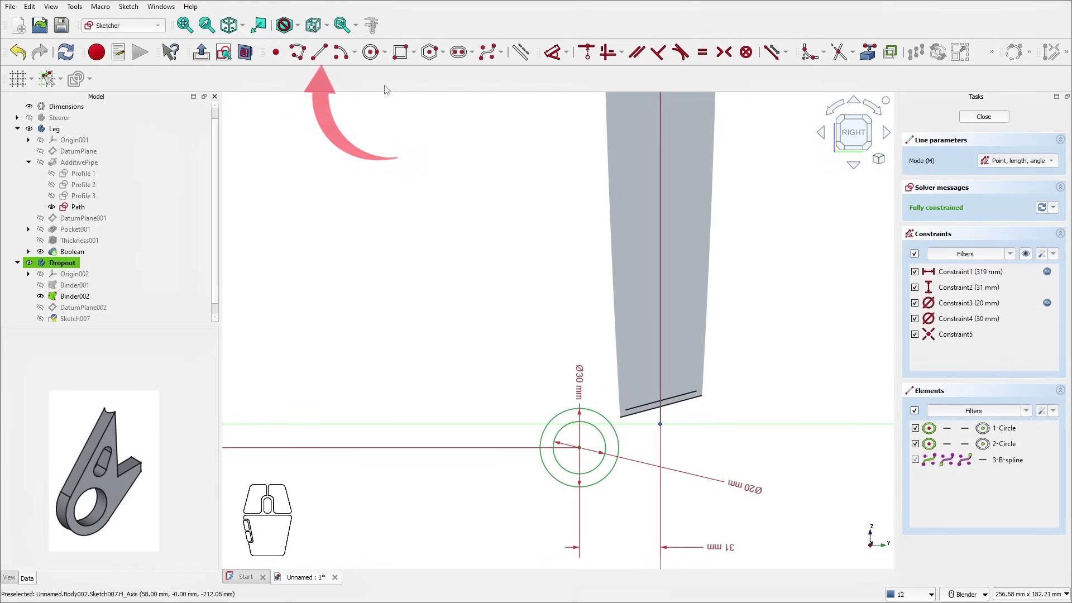
{"action": "left_click", "coordinate": [612, 466]}
{"action": "left_click", "coordinate": [660, 389]}
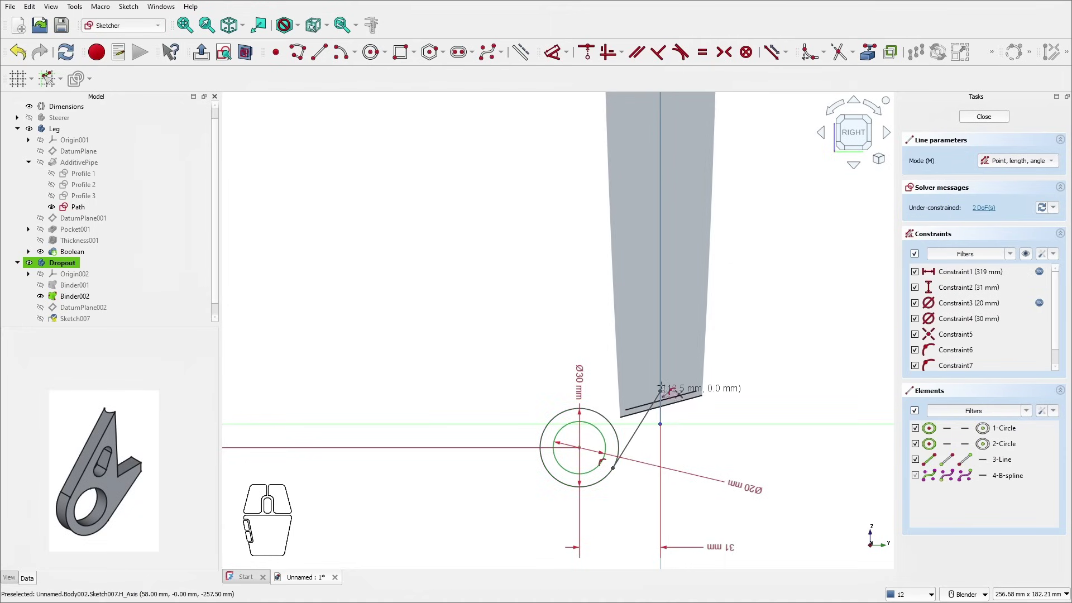
{"action": "left_click", "coordinate": [549, 421]}
{"action": "left_click", "coordinate": [660, 253]}
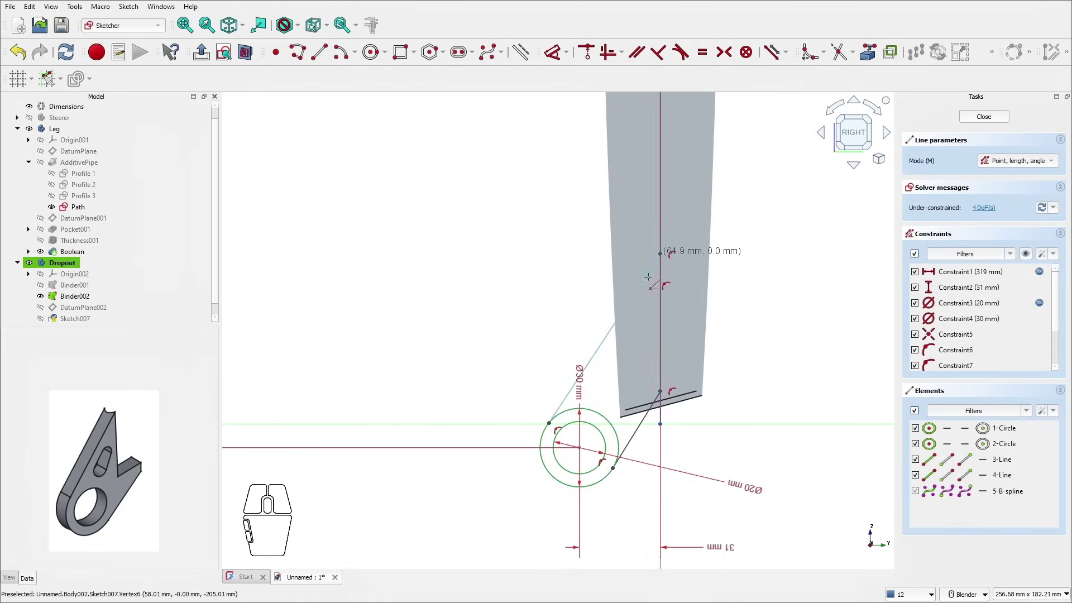
Step: Draw a line along the sketch's vertical axis joining the upper endpoints of the two slanted lines
{"action": "left_click", "coordinate": [660, 253]}
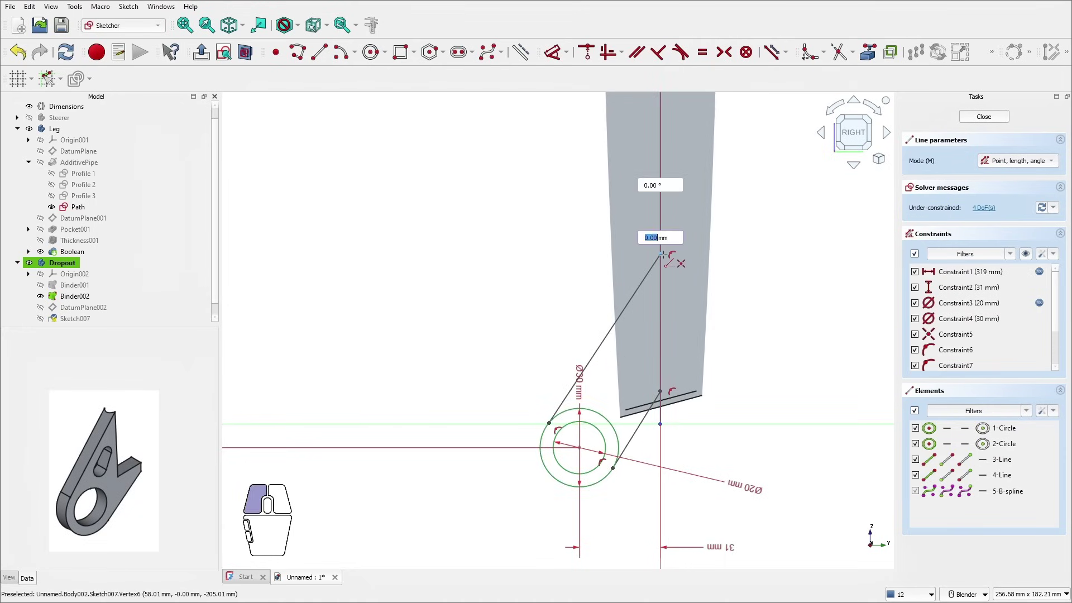
{"action": "left_click", "coordinate": [665, 393]}
{"action": "scroll", "coordinate": [649, 362], "scroll_direction": "up", "scroll_amount": 3}
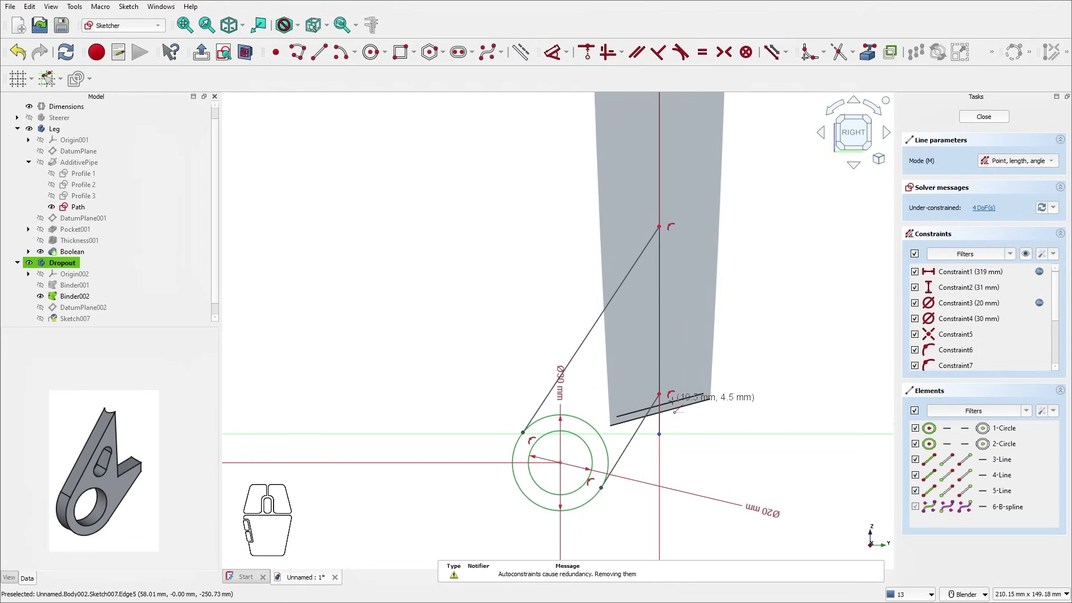
{"action": "key", "text": "Escape"}
{"action": "mouse_move", "coordinate": [659, 395]}
{"action": "left_mouse_down"}
{"action": "mouse_move", "coordinate": [666, 372]}
{"action": "mouse_move", "coordinate": [666, 396]}
{"action": "left_mouse_up"}
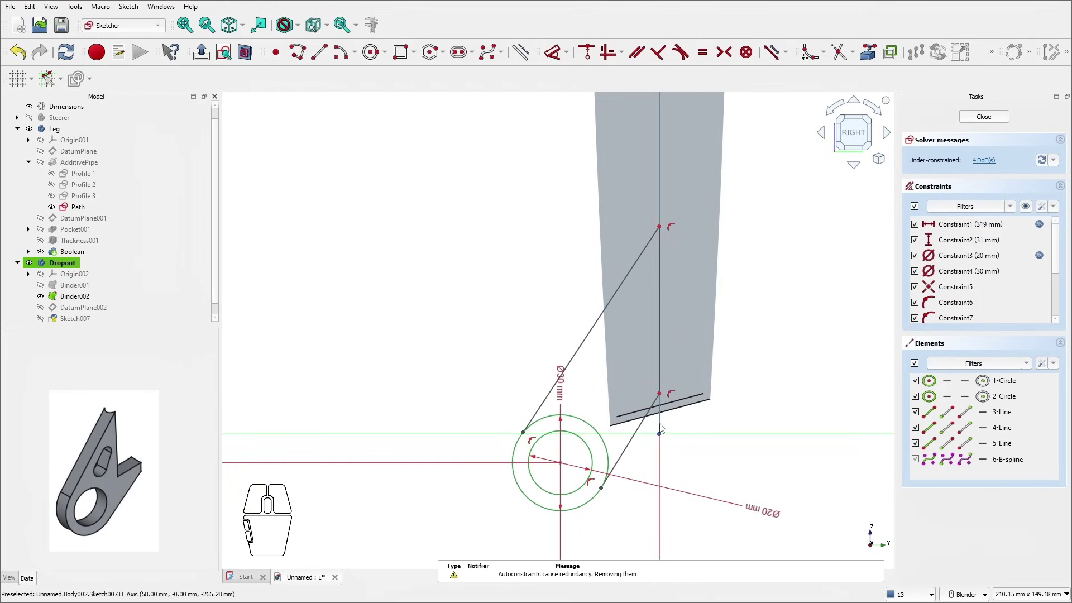
{"action": "scroll", "coordinate": [698, 386], "scroll_direction": "down", "scroll_amount": 1}
{"action": "middle_click_drag", "start_coordinate": [806, 361], "coordinate": [715, 262], "text": "shift"}
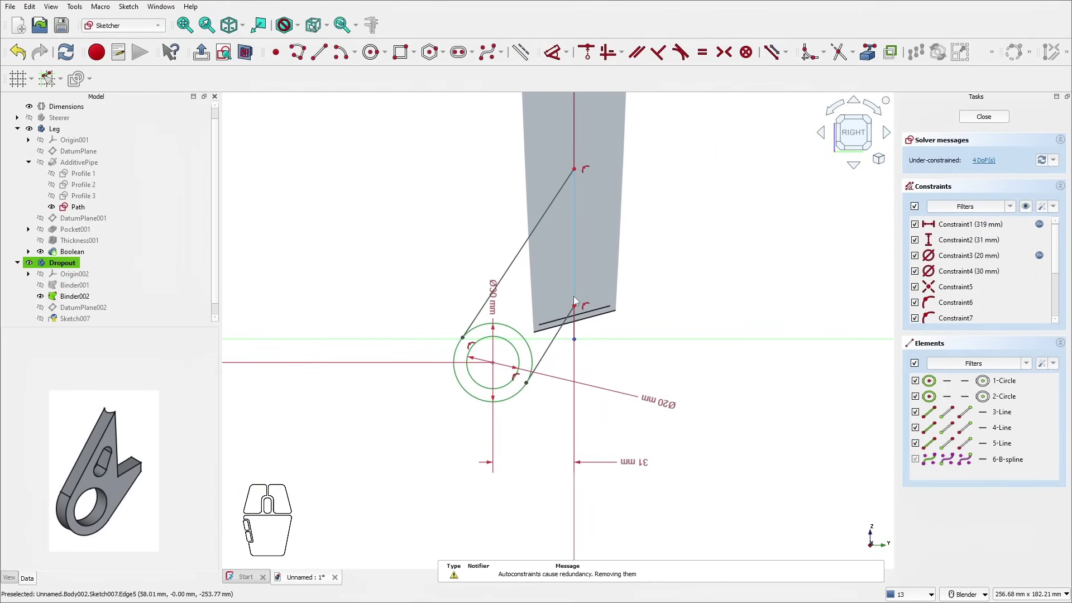
Step: Make both slanted lines tangent to the 30 mm circle at their lower endpoints
{"action": "left_click", "coordinate": [514, 274]}
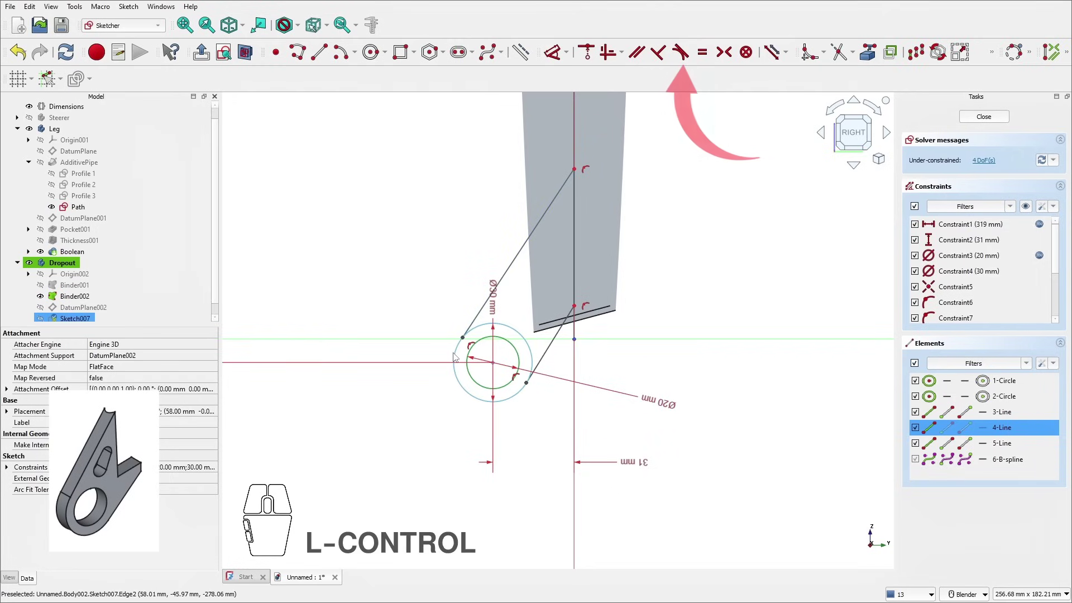
{"action": "left_click", "coordinate": [681, 52]}
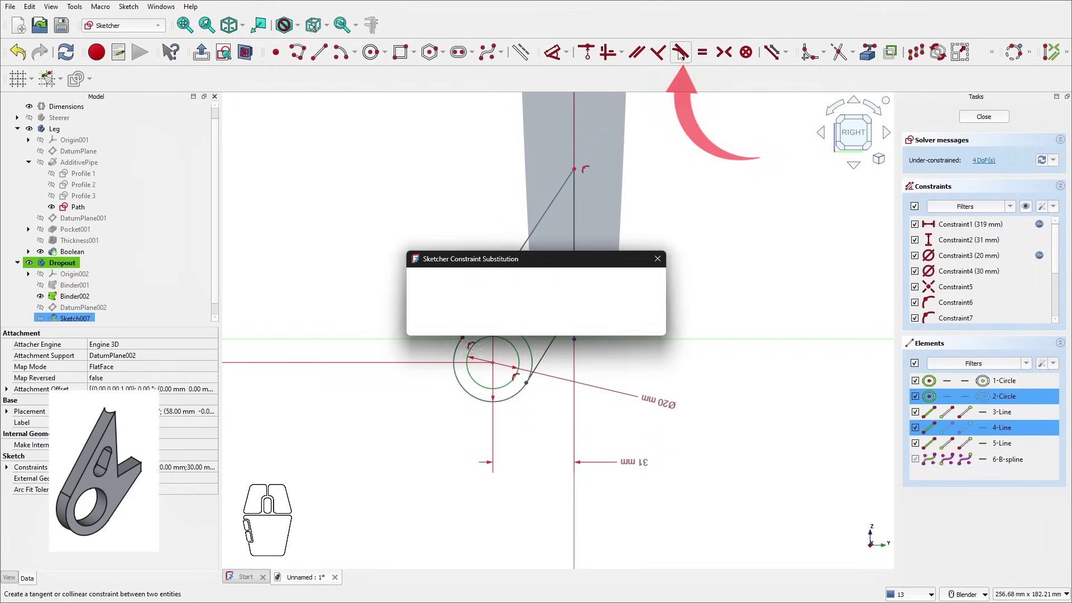
{"action": "left_click", "coordinate": [536, 323]}
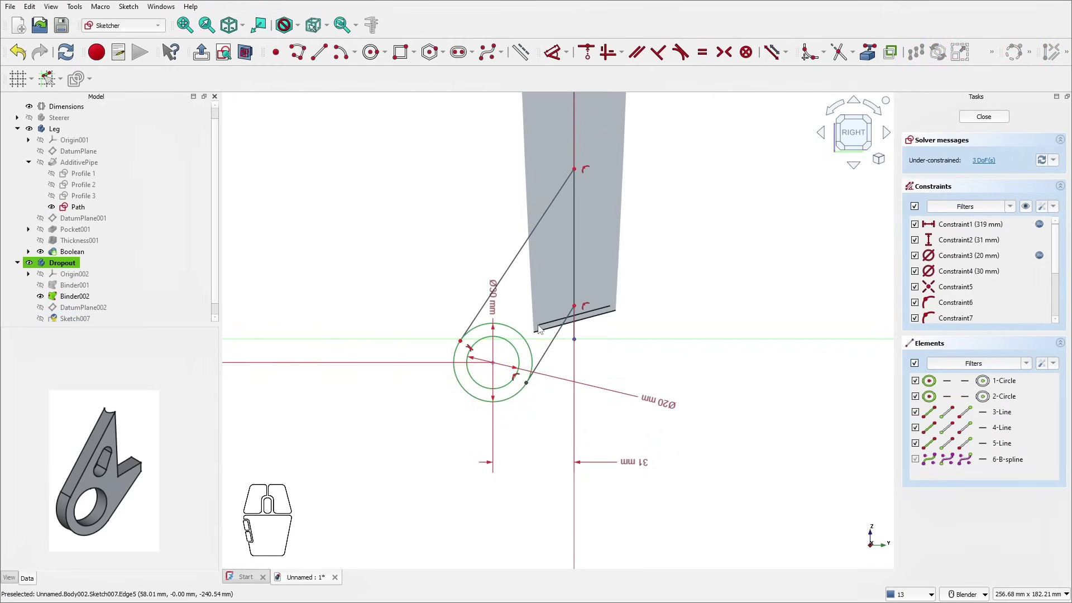
{"action": "left_click", "coordinate": [546, 361]}
{"action": "left_click", "coordinate": [517, 401], "text": "ctrl"}
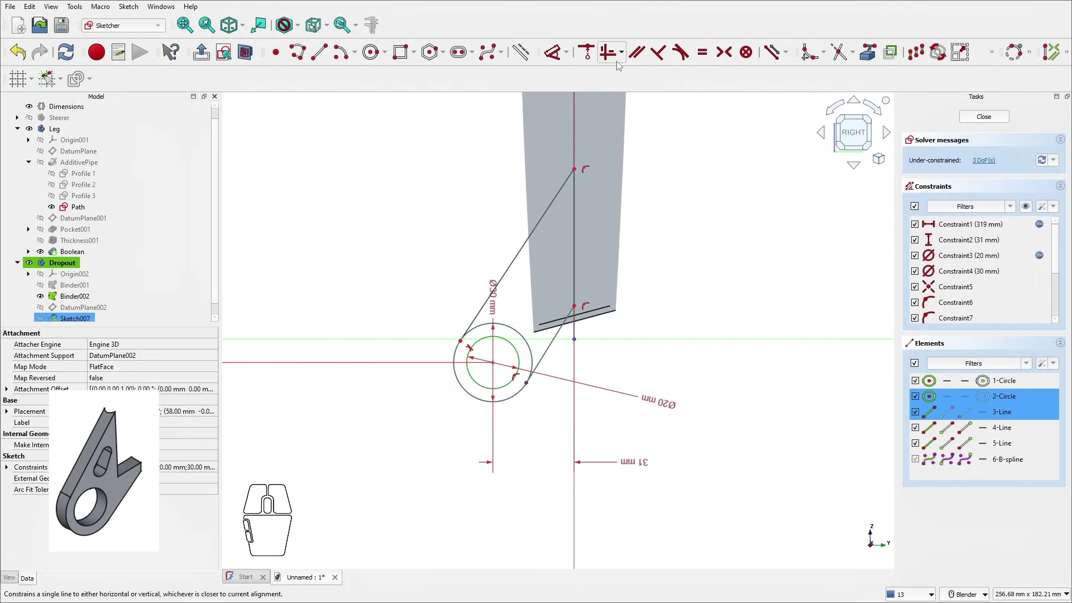
{"action": "left_click", "coordinate": [680, 52]}
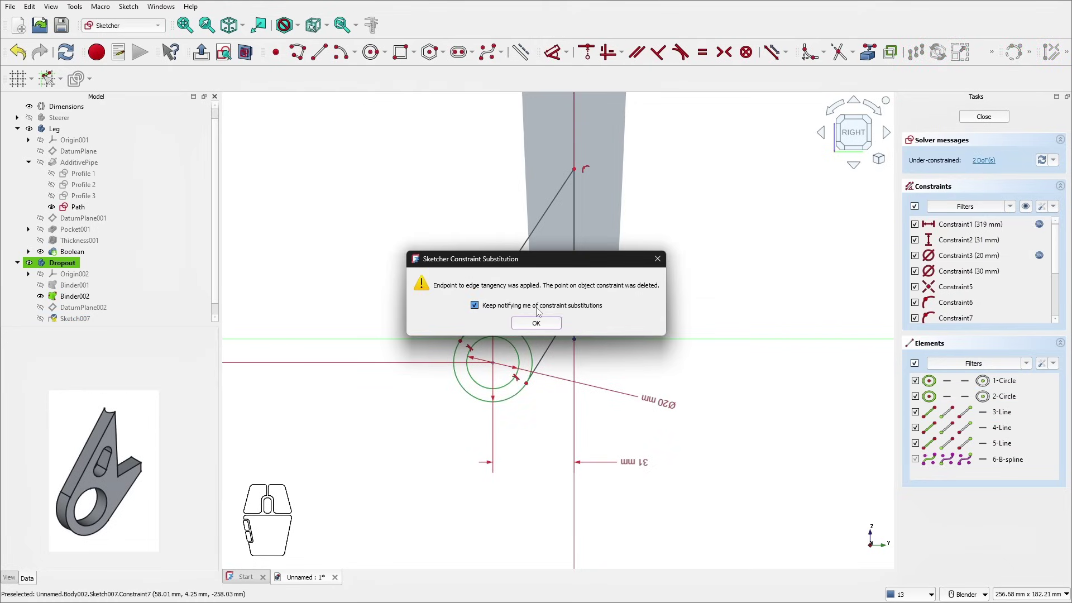
{"action": "left_click", "coordinate": [534, 325]}
Step: Trim the part of the 30 mm circle that lies between the two tangent lines on the inner side of the profile
{"action": "scroll", "coordinate": [551, 378], "scroll_direction": "up", "scroll_amount": 2}
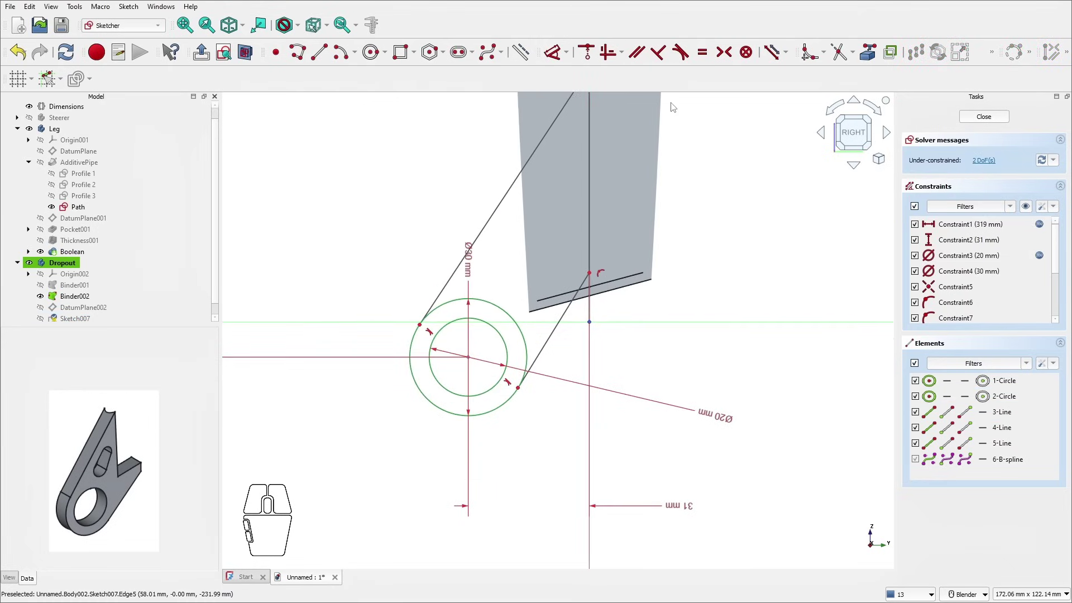
{"action": "left_click", "coordinate": [851, 52]}
{"action": "left_click", "coordinate": [862, 69]}
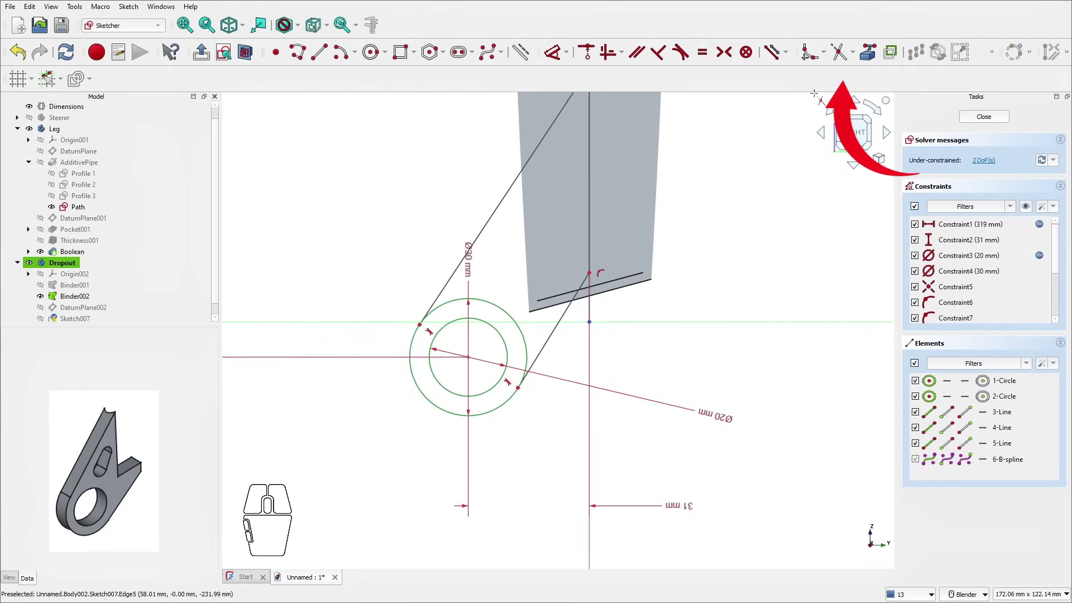
{"action": "left_click", "coordinate": [503, 306]}
{"action": "scroll", "coordinate": [503, 306], "scroll_direction": "down", "scroll_amount": 1}
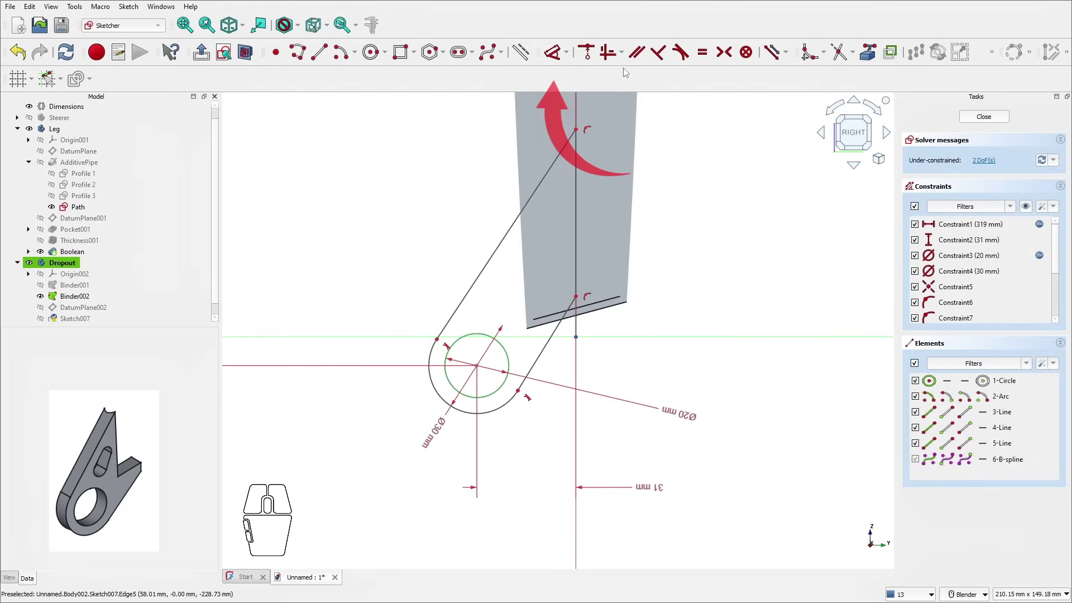
Step: Constrain the angle between the longer slanted line and the vertical line to 35°
{"action": "left_click", "coordinate": [553, 56]}
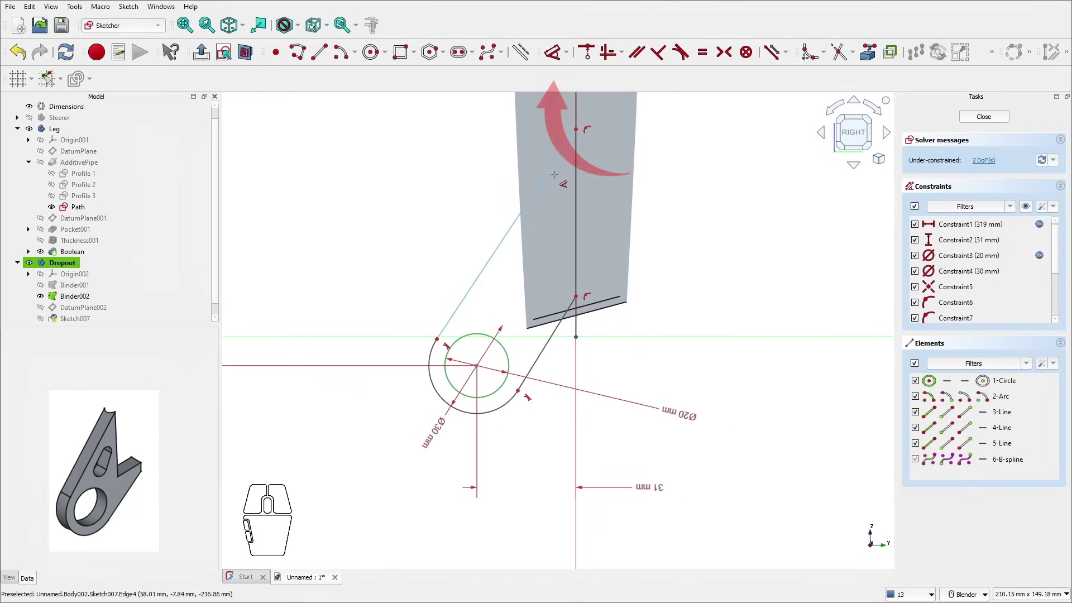
{"action": "left_click", "coordinate": [549, 177]}
{"action": "left_click", "coordinate": [574, 195]}
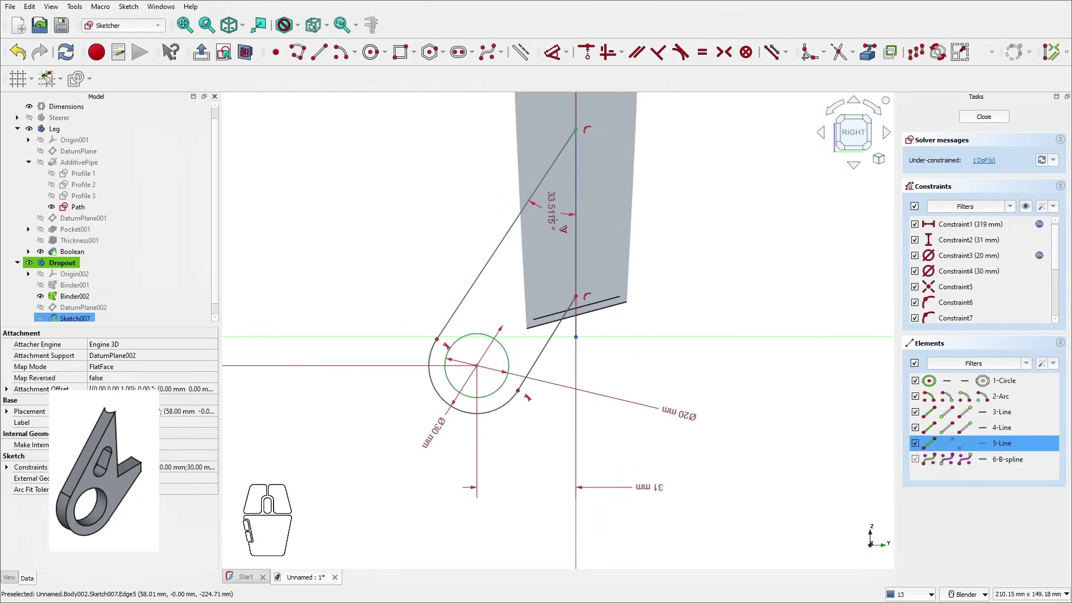
{"action": "left_click", "coordinate": [556, 221]}
{"action": "type", "text": "35"}
{"action": "key", "text": "Return"}
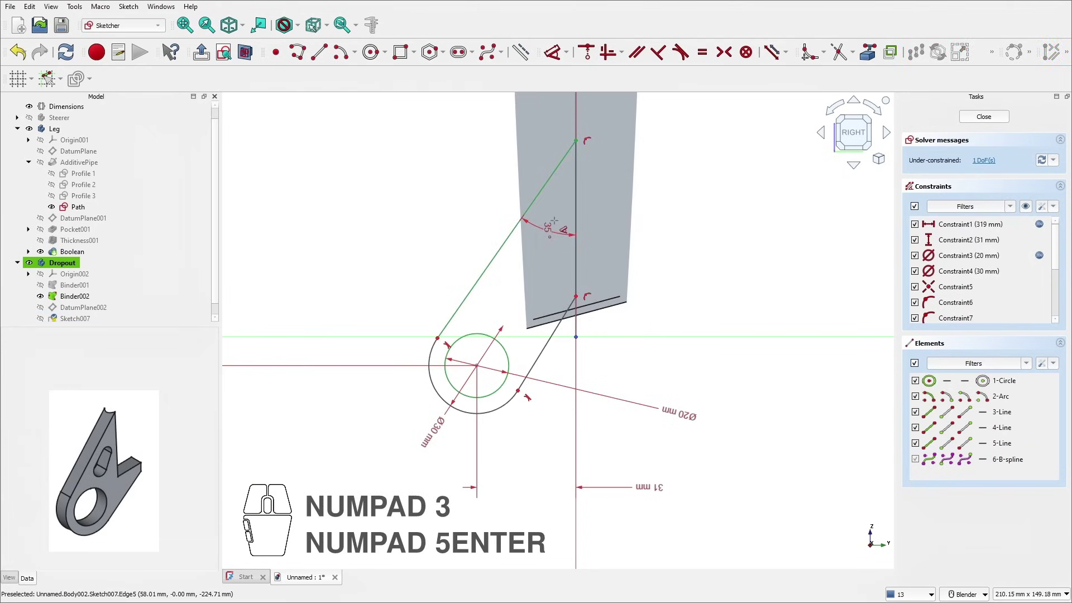
Step: Set the vertical distance from the shorter slanted line's upper endpoint to the origin to 2 mm
{"action": "left_click", "coordinate": [579, 296]}
{"action": "left_click", "coordinate": [615, 330]}
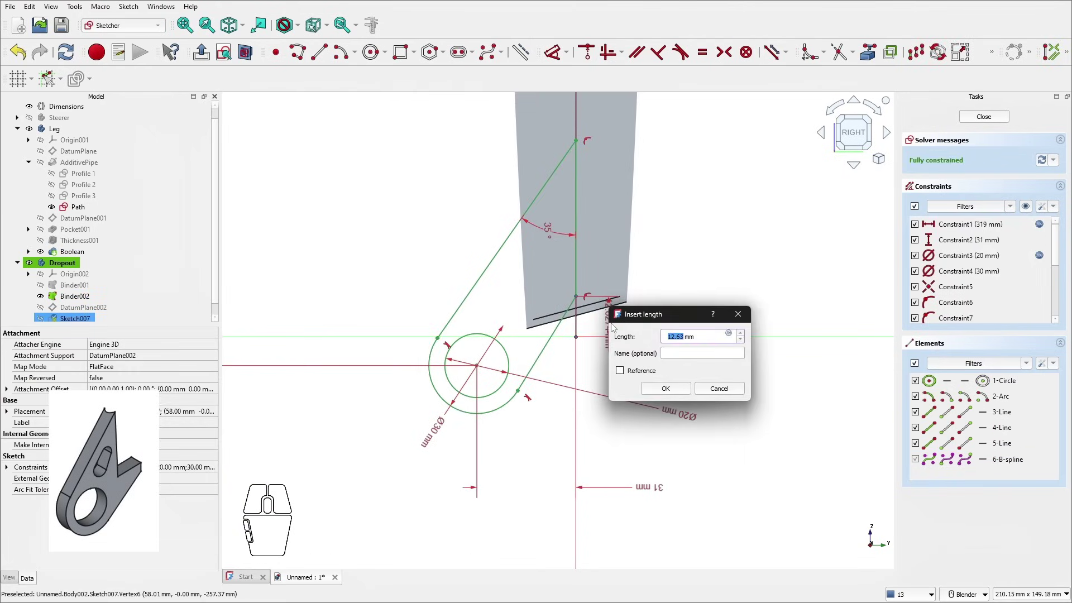
{"action": "type", "text": "2"}
{"action": "key", "text": "Return"}
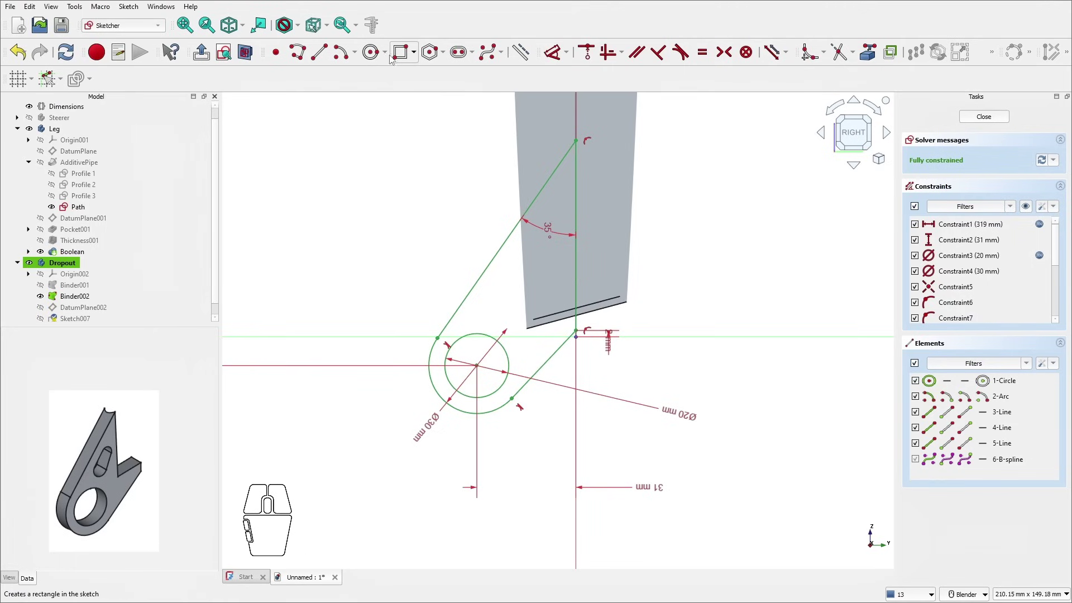
Step: Draw two small circles inside the profile above the axle hole, the second one above and slightly nearer the leg
{"action": "left_click", "coordinate": [371, 52]}
{"action": "scroll", "coordinate": [485, 313], "scroll_direction": "up", "scroll_amount": 3}
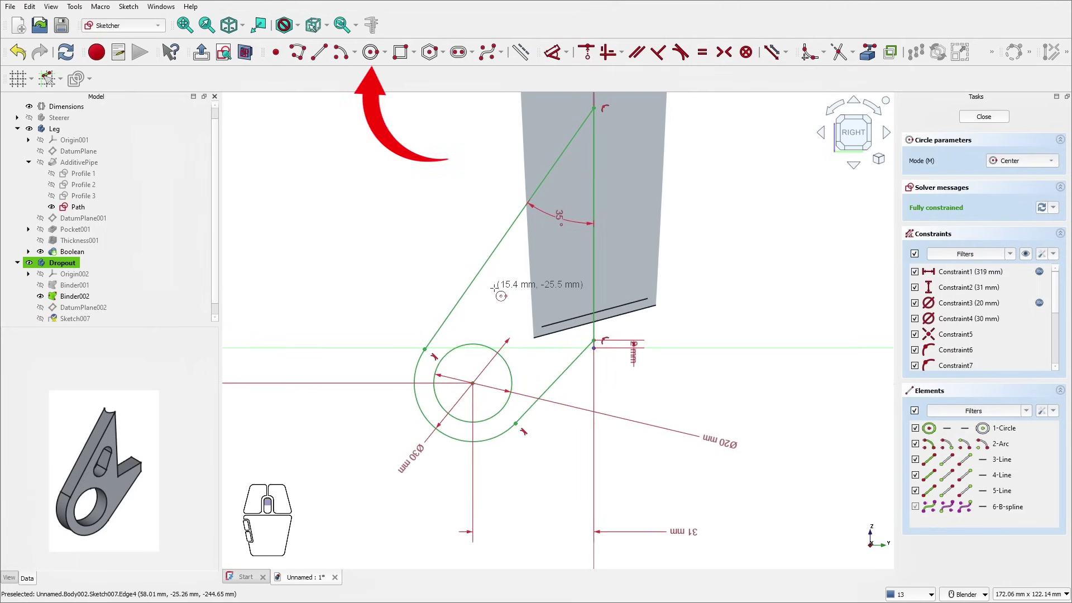
{"action": "left_click", "coordinate": [483, 316]}
{"action": "left_click", "coordinate": [481, 303]}
{"action": "left_click", "coordinate": [499, 285]}
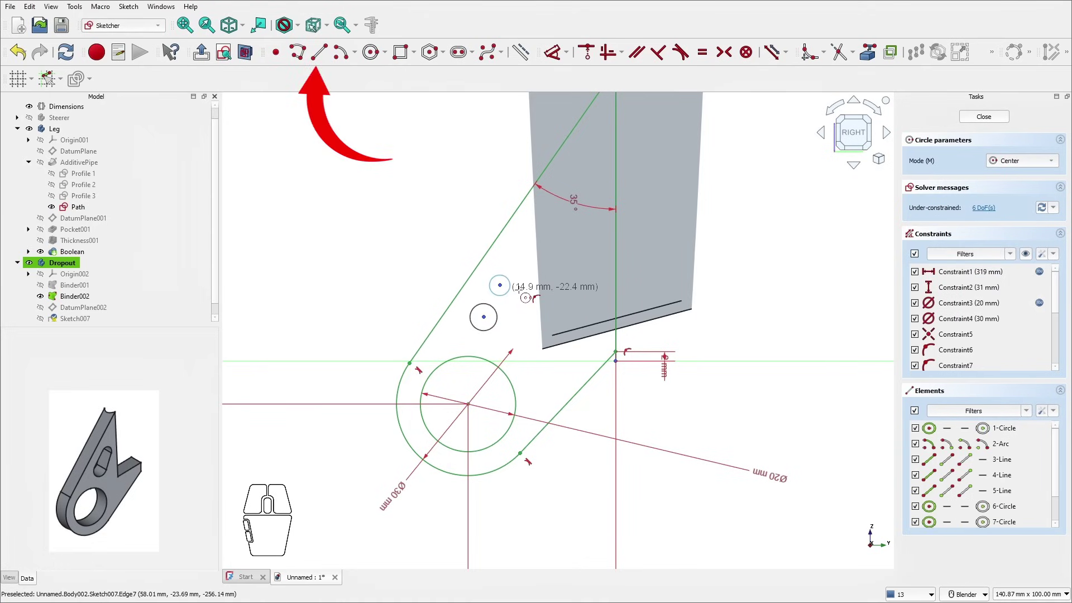
{"action": "left_click", "coordinate": [510, 288]}
Step: Join the two small circles with a straight line on each side, from the lower circle to the upper one
{"action": "left_click", "coordinate": [323, 53]}
{"action": "scroll", "coordinate": [486, 307], "scroll_direction": "up", "scroll_amount": 3}
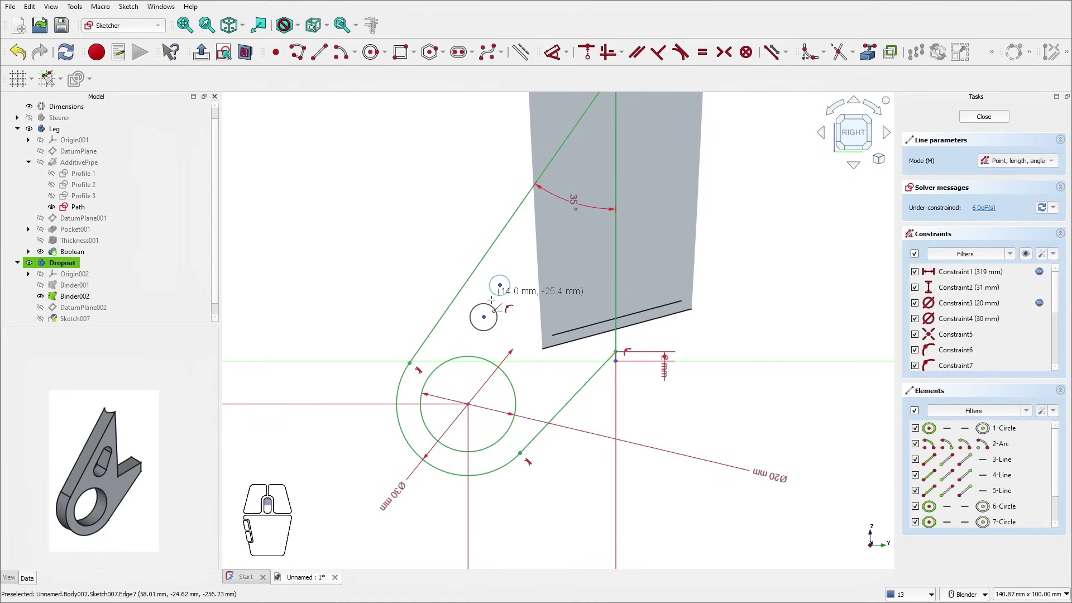
{"action": "left_click", "coordinate": [497, 337]}
{"action": "left_click", "coordinate": [515, 289]}
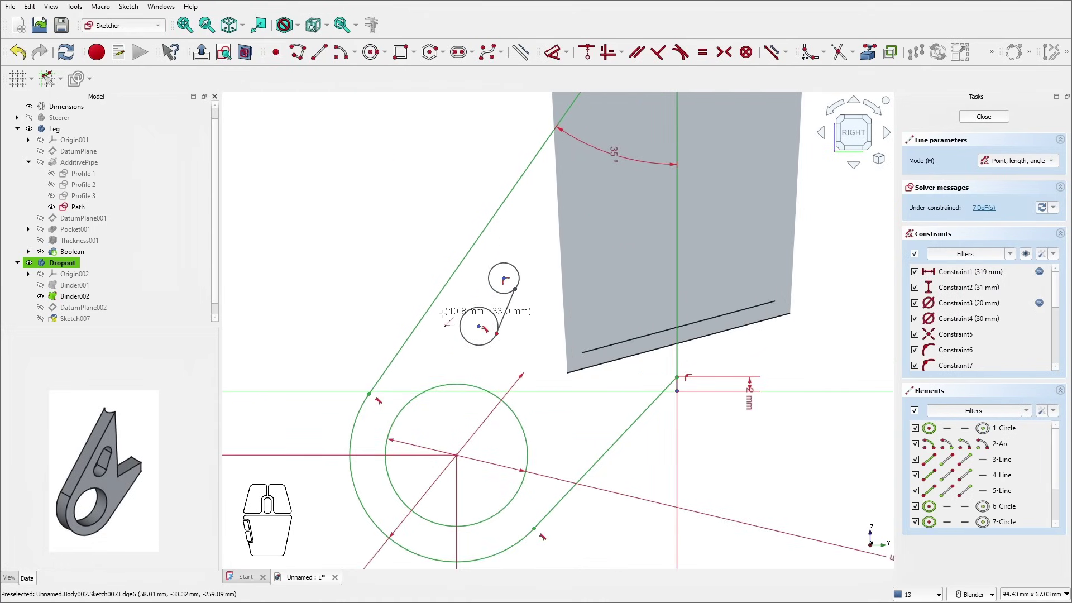
{"action": "left_click", "coordinate": [462, 318]}
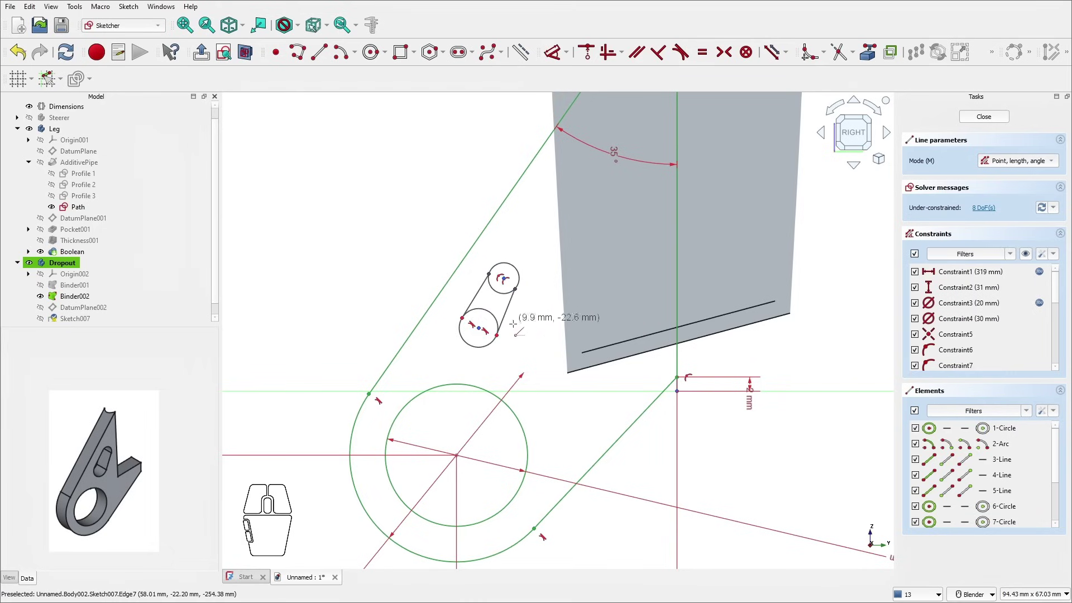
{"action": "scroll", "coordinate": [511, 323], "scroll_direction": "up", "scroll_amount": 2}
{"action": "key", "text": "Escape"}
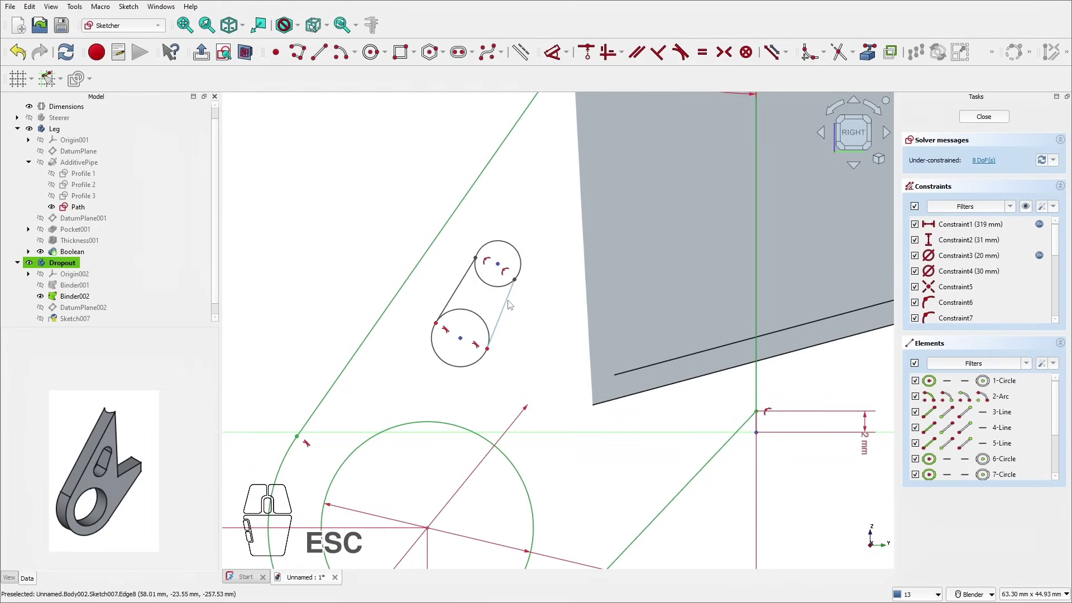
{"action": "left_click_drag", "start_coordinate": [507, 314], "coordinate": [516, 310]}
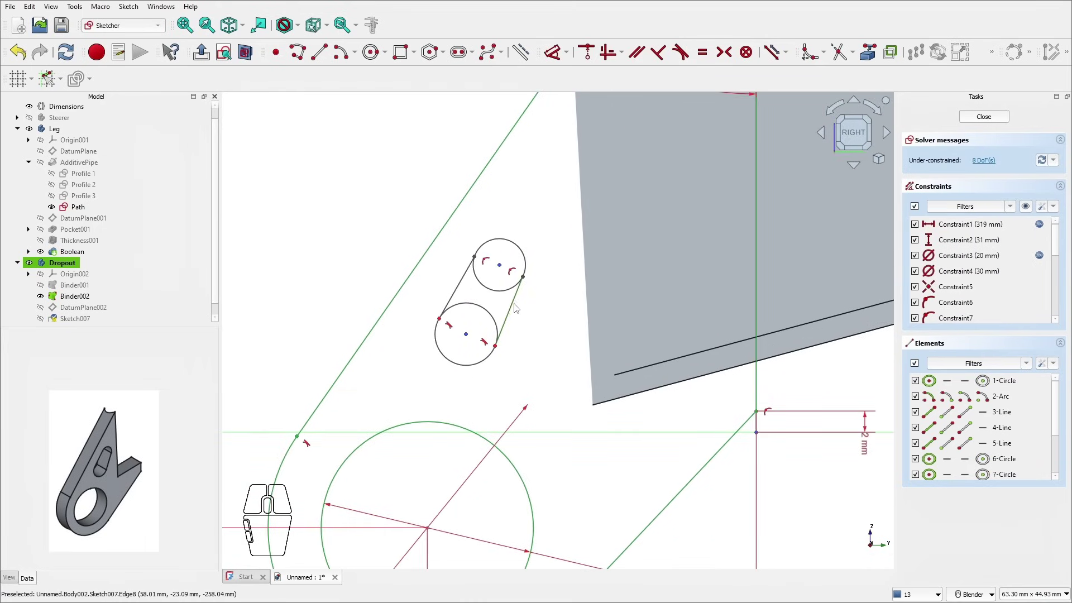
Step: Make both connecting lines tangent to the upper small circle at their upper endpoints
{"action": "key", "text": "shift"}
{"action": "key", "text": "ctrl"}
{"action": "key", "text": "ctrl"}
{"action": "key", "text": "ctrl"}
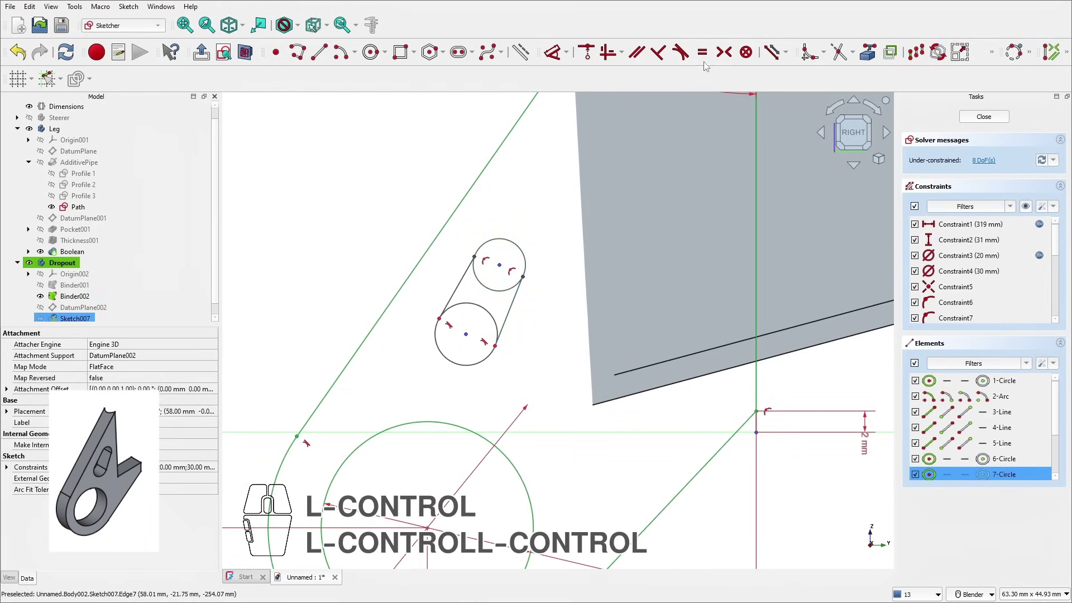
{"action": "left_click", "coordinate": [680, 53]}
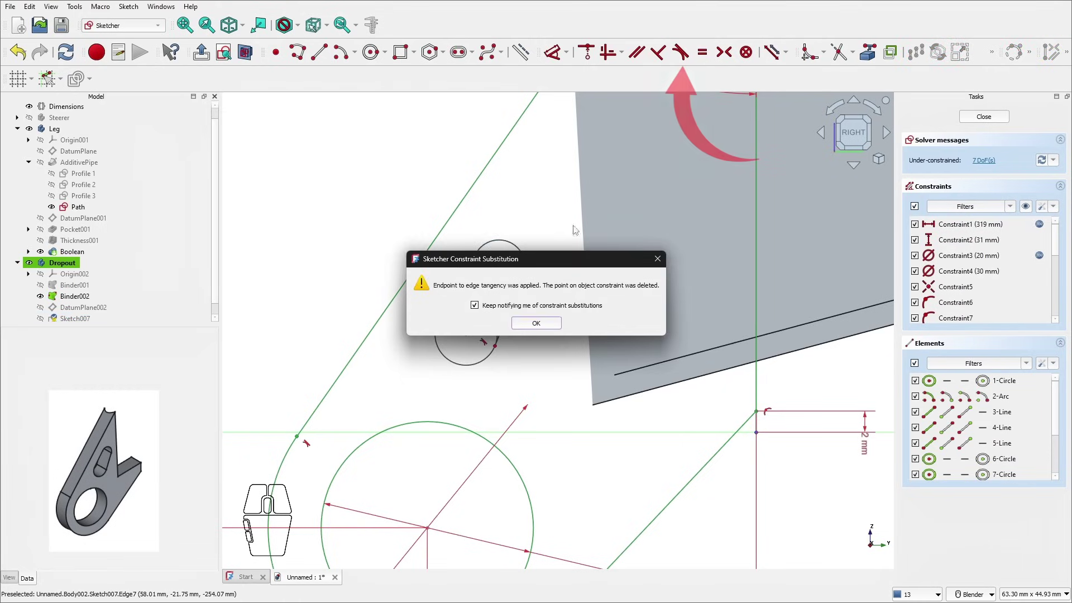
{"action": "left_click", "coordinate": [536, 328]}
{"action": "left_click", "coordinate": [476, 255]}
{"action": "left_click", "coordinate": [497, 241]}
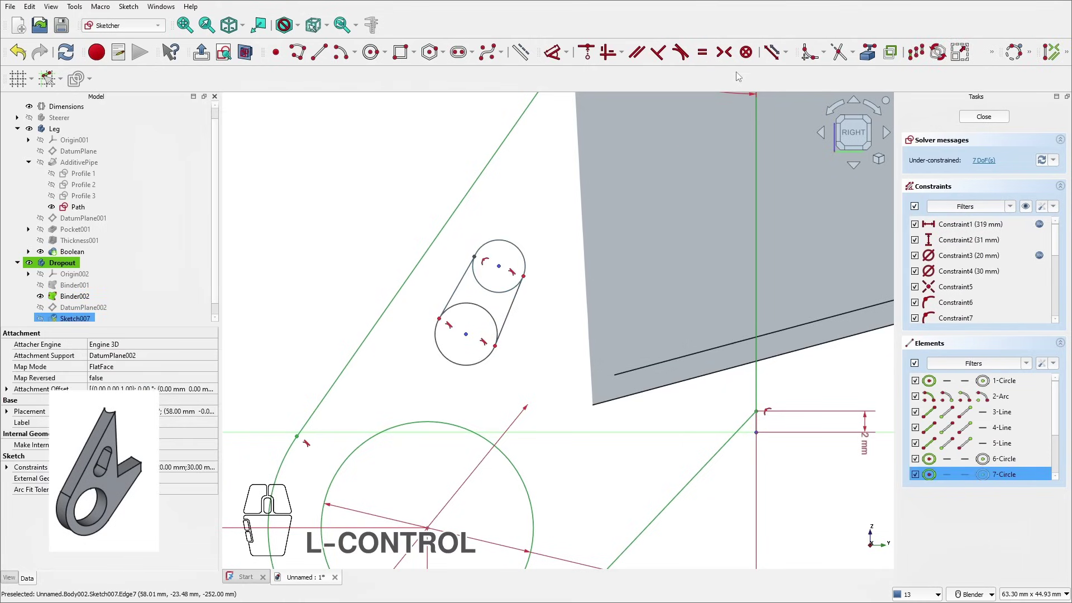
{"action": "left_click", "coordinate": [680, 53]}
{"action": "left_click", "coordinate": [537, 323]}
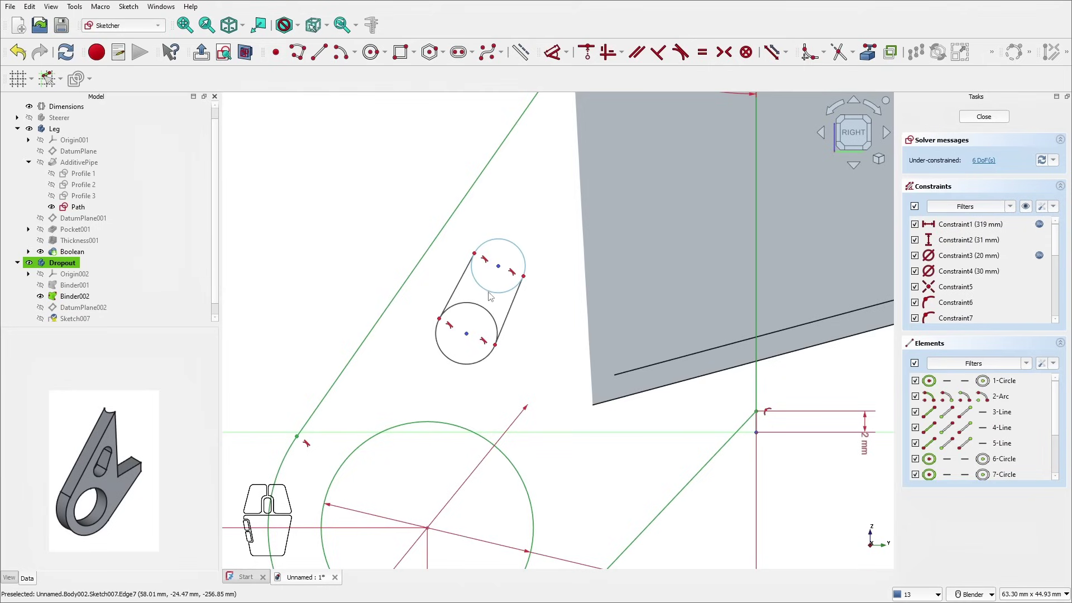
{"action": "mouse_move", "coordinate": [489, 296]}
{"action": "left_mouse_down"}
{"action": "mouse_move", "coordinate": [502, 287]}
{"action": "mouse_move", "coordinate": [488, 313]}
{"action": "left_mouse_up"}
Step: Trim the inner arcs of both small circles to leave a closed slot outline
{"action": "scroll", "coordinate": [553, 309], "scroll_direction": "down", "scroll_amount": 2}
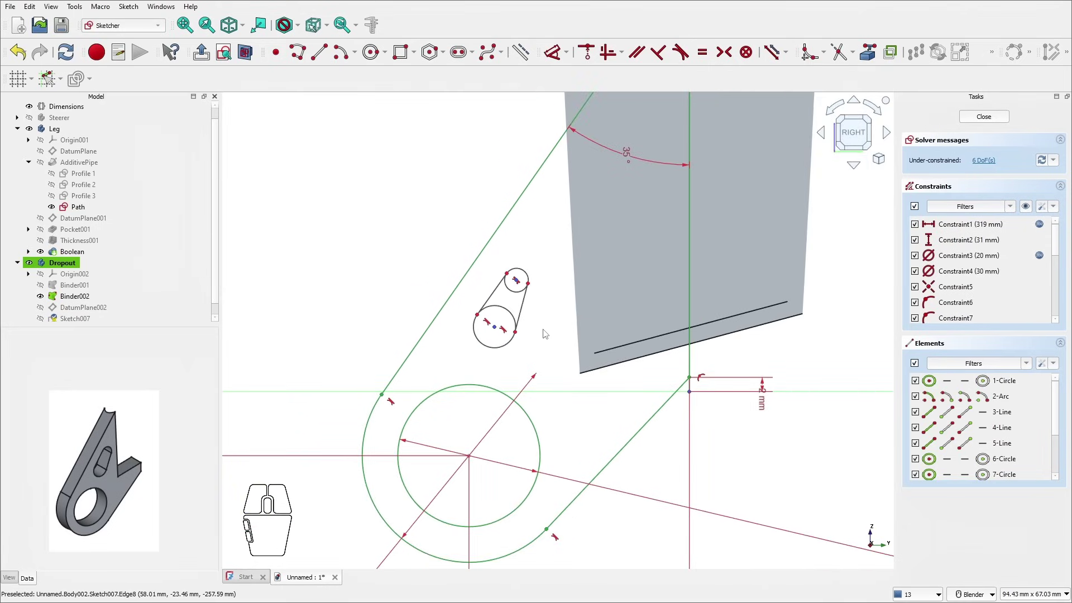
{"action": "left_click", "coordinate": [839, 52]}
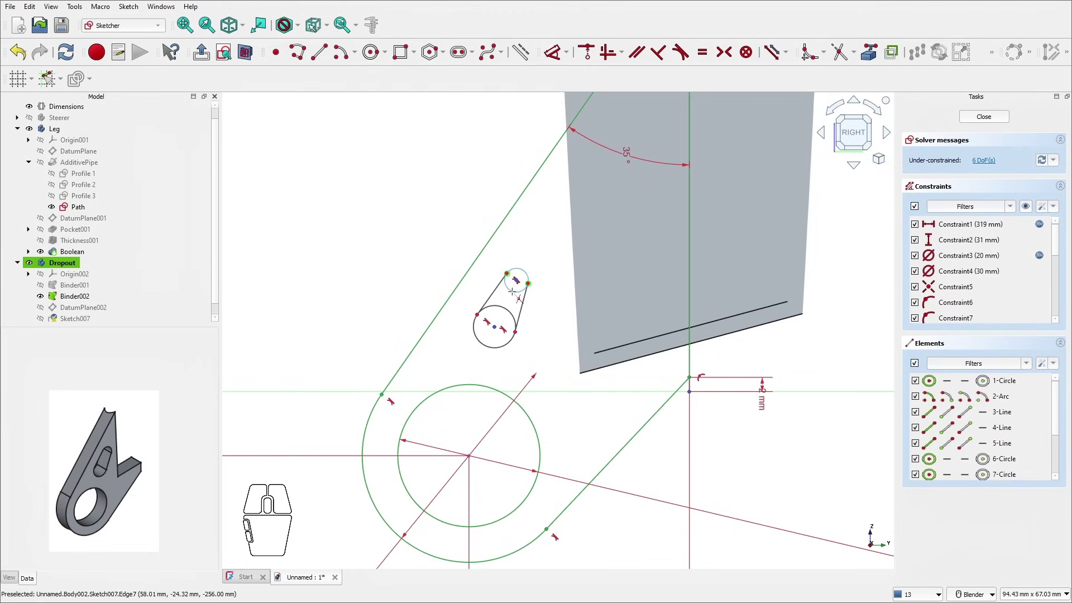
{"action": "scroll", "coordinate": [512, 291], "scroll_direction": "up", "scroll_amount": 3}
{"action": "left_click", "coordinate": [497, 327]}
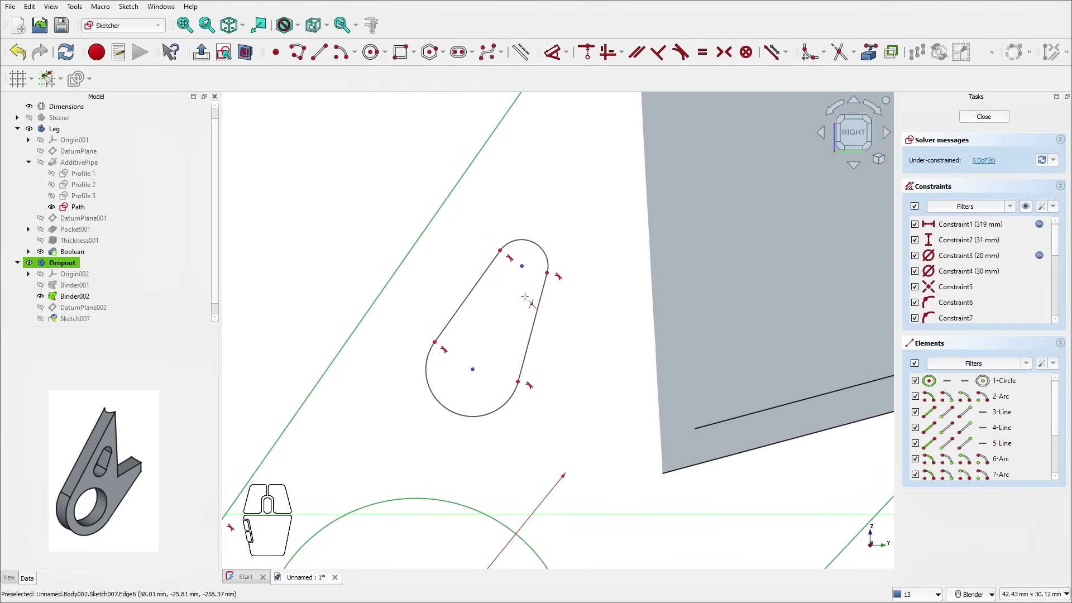
{"action": "scroll", "coordinate": [527, 300], "scroll_direction": "down", "scroll_amount": 3}
Step: Constrain the horizontal distance from the slot's upper arc centre to the vertical axis to 21 mm
{"action": "key", "text": "k"}
{"action": "key", "text": "a"}
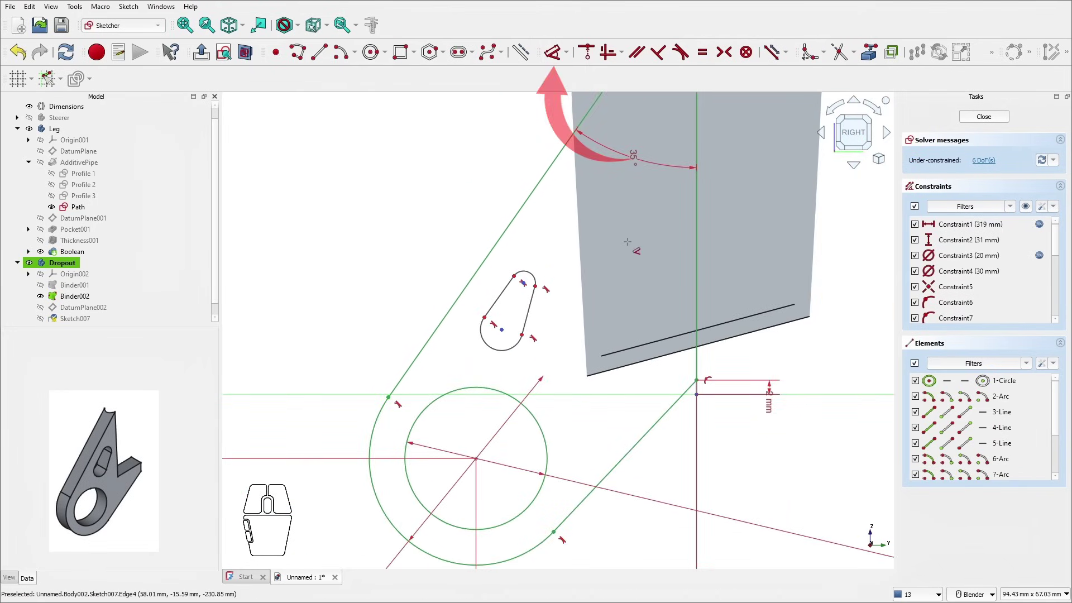
{"action": "left_click", "coordinate": [522, 282]}
{"action": "left_click", "coordinate": [696, 268]}
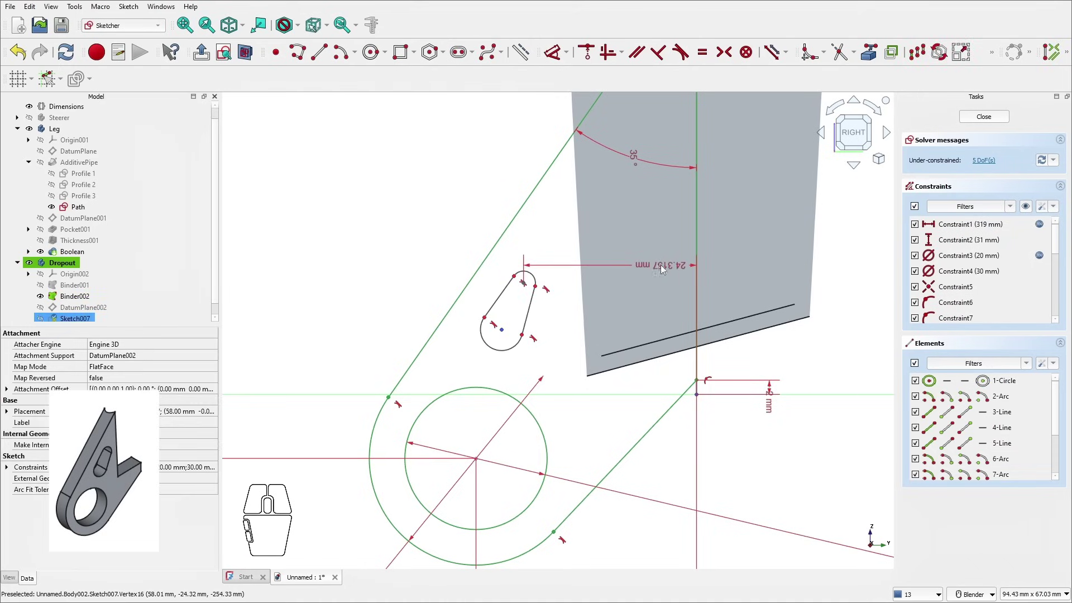
{"action": "left_click", "coordinate": [662, 270]}
{"action": "type", "text": "21"}
{"action": "key", "text": "Return"}
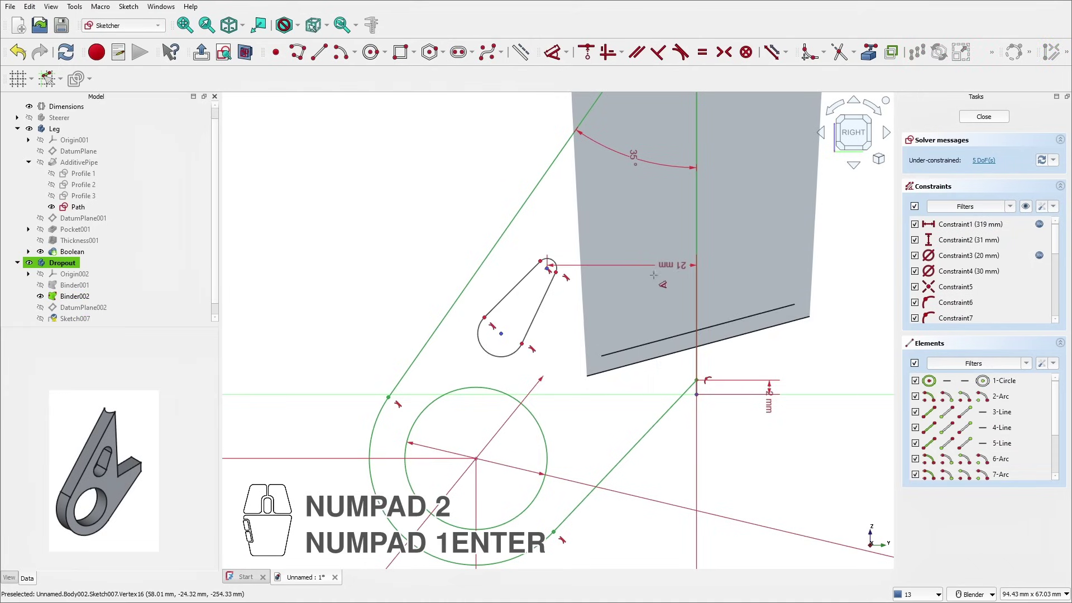
Step: Constrain the vertical distance from the slot's upper arc right endpoint to the point on the horizontal axis to 17 mm
{"action": "left_click", "coordinate": [556, 273]}
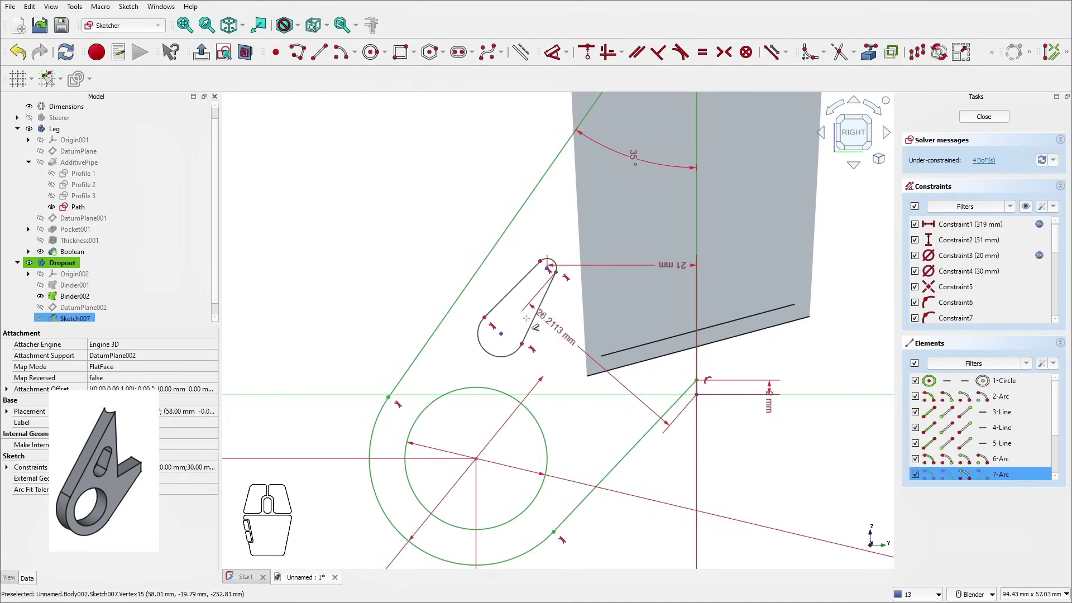
{"action": "left_click", "coordinate": [696, 395]}
{"action": "left_click", "coordinate": [365, 304]}
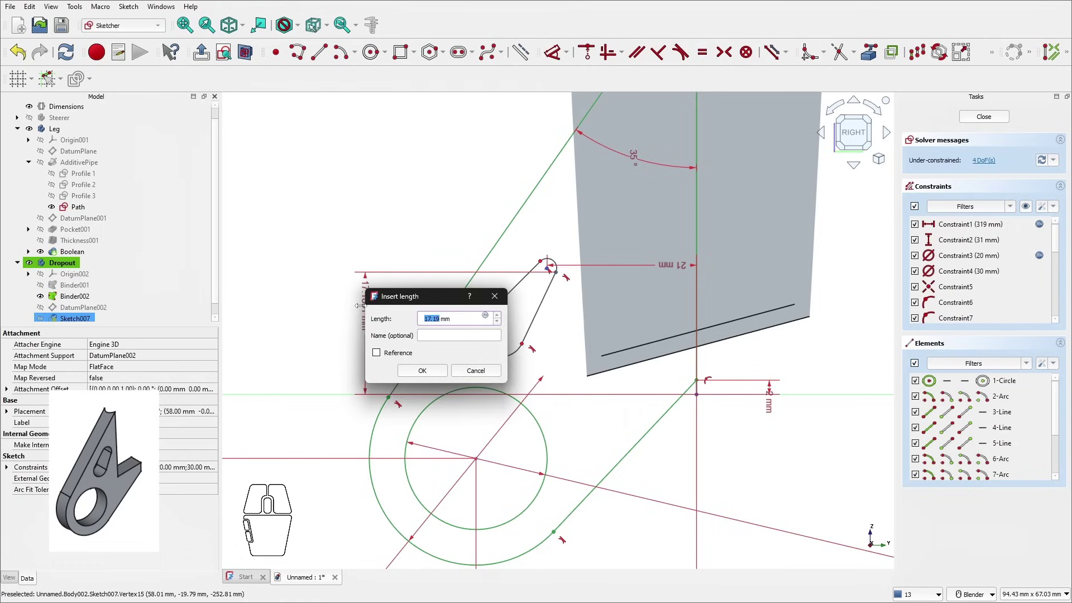
{"action": "type", "text": "17"}
{"action": "key", "text": "KP_Enter"}
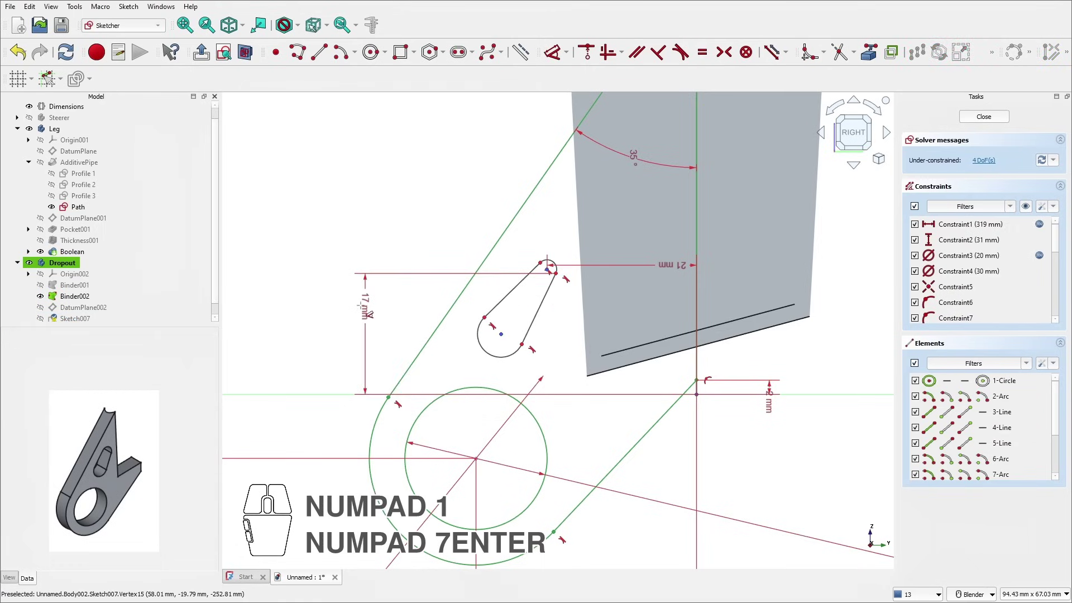
Step: Set the radius of the slot's upper arc to 3 mm
{"action": "left_click", "coordinate": [550, 263]}
{"action": "left_click", "coordinate": [564, 228]}
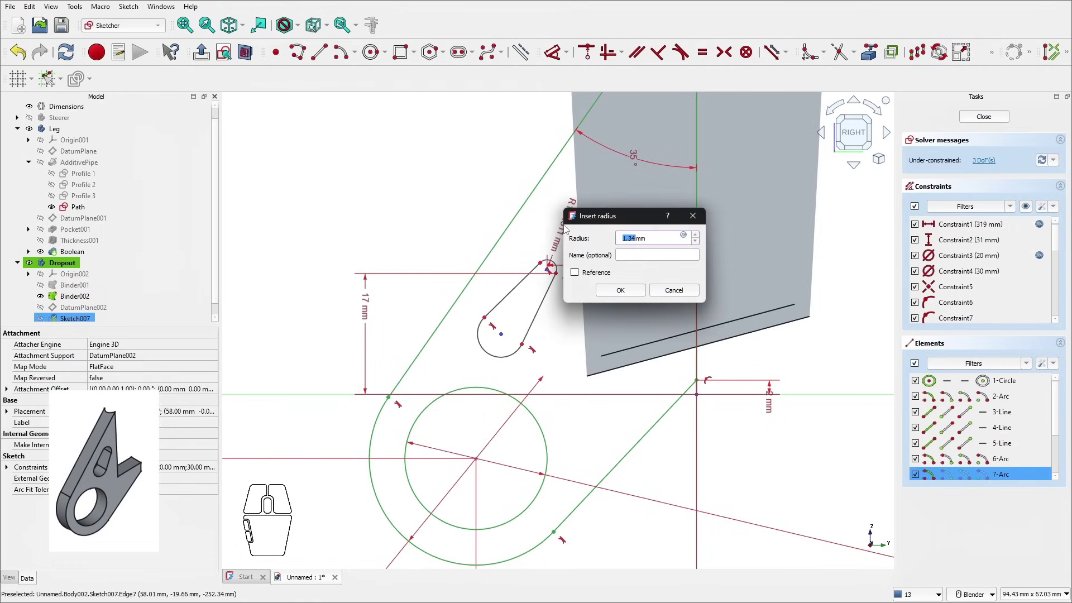
{"action": "type", "text": "3"}
{"action": "key", "text": "Return"}
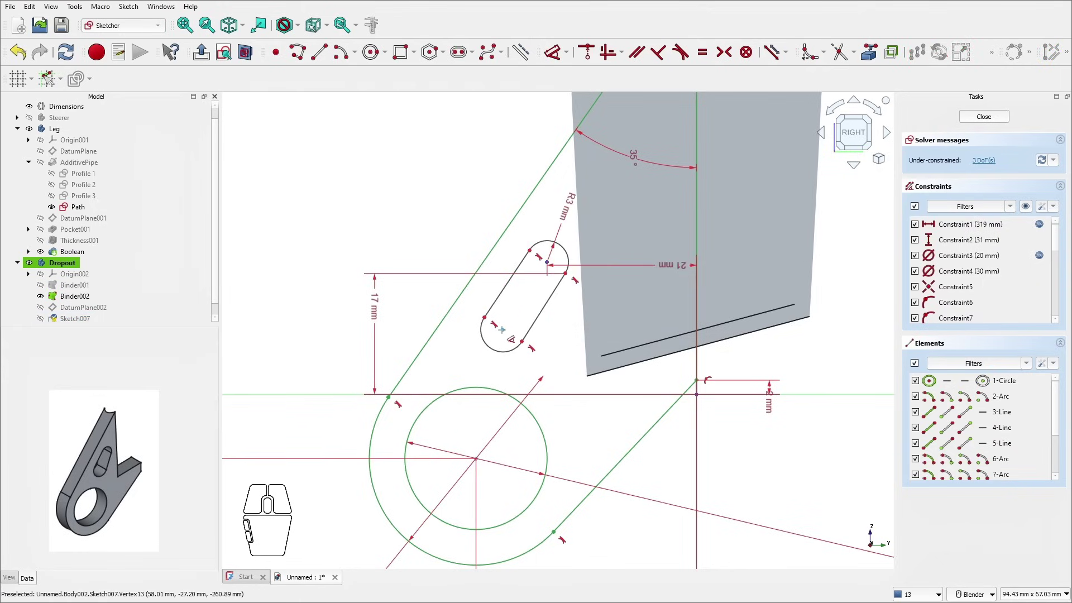
Step: Constrain the slot's lower arc centre 25 mm horizontally from the vertical axis and 10 mm vertically from the horizontal axis
{"action": "left_click", "coordinate": [507, 345]}
{"action": "left_click", "coordinate": [696, 410]}
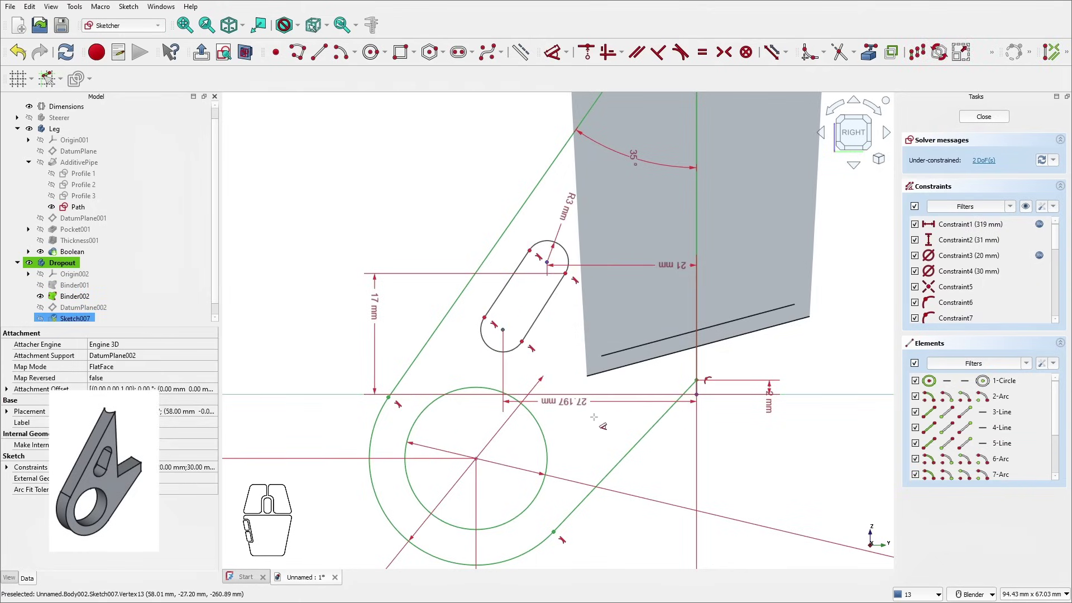
{"action": "left_click", "coordinate": [602, 425]}
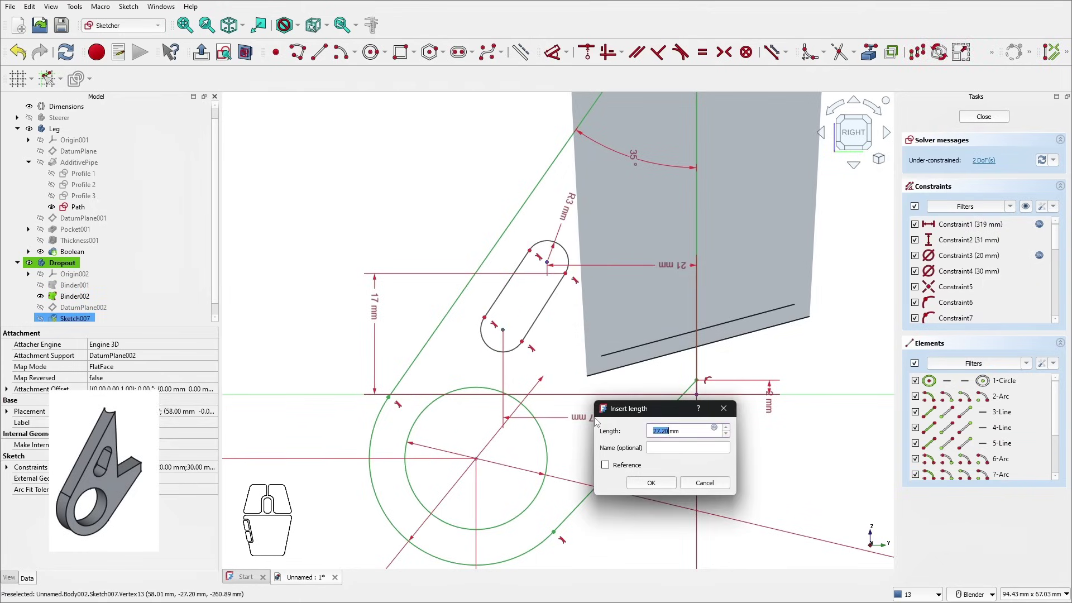
{"action": "type", "text": "25"}
{"action": "key", "text": "Return"}
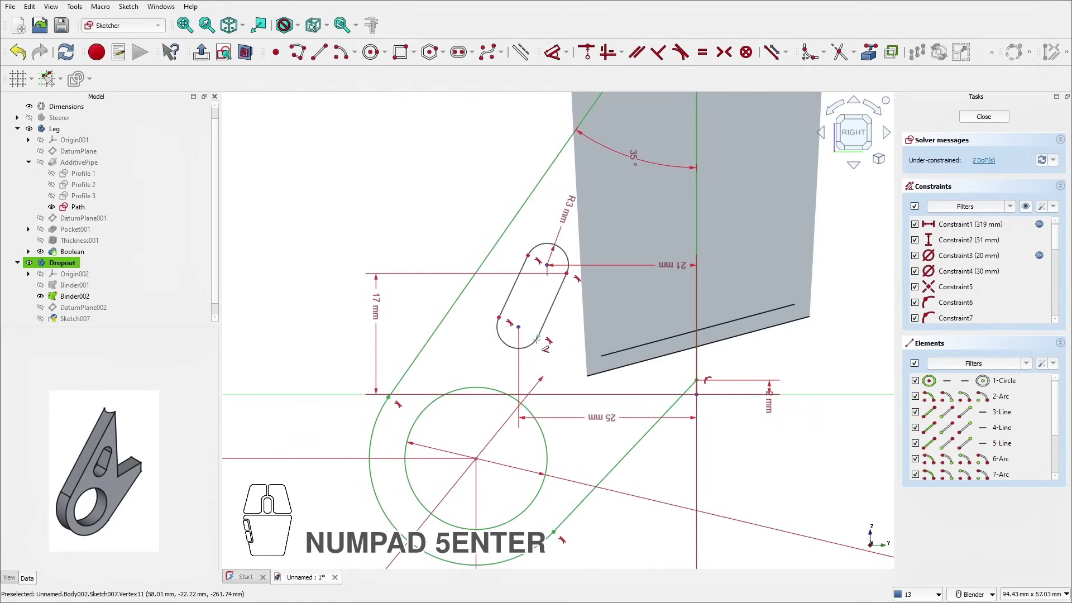
{"action": "left_click", "coordinate": [519, 327]}
{"action": "left_click", "coordinate": [345, 360]}
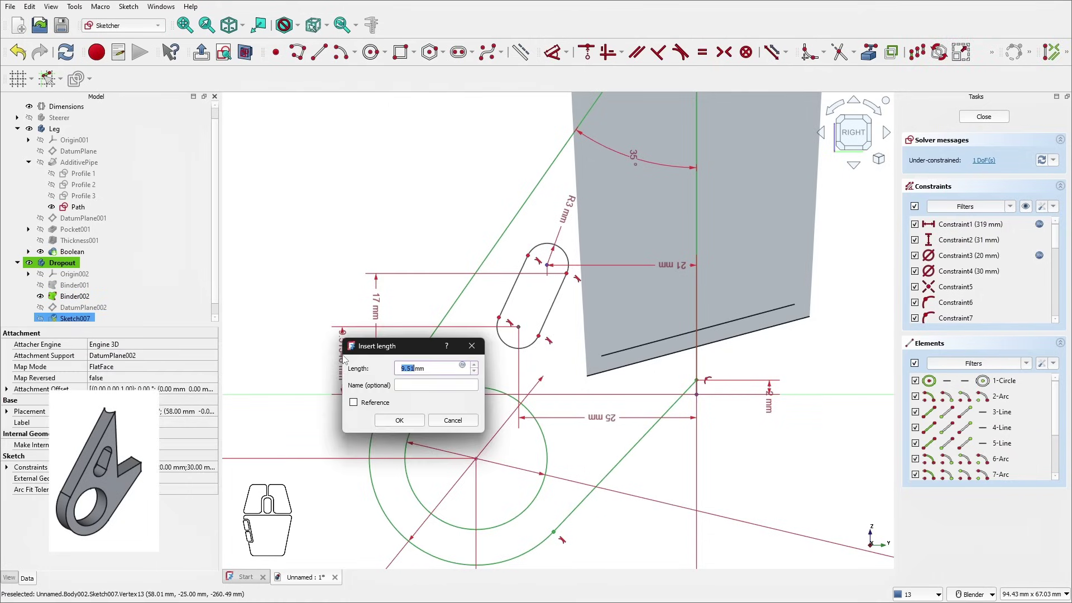
{"action": "type", "text": "10"}
{"action": "key", "text": "KP_Enter"}
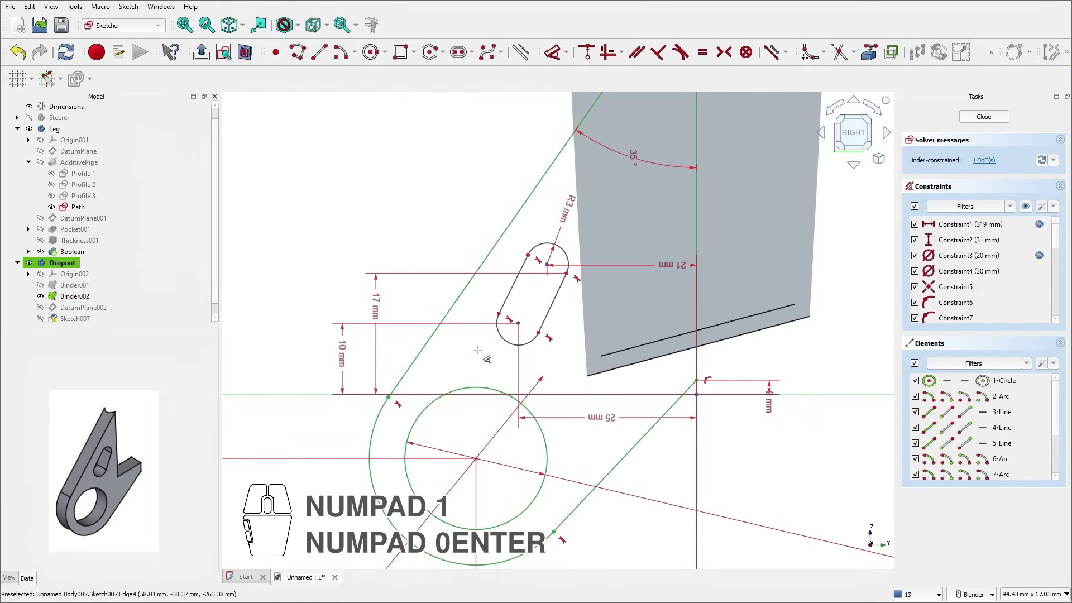
Step: Set the radius of the slot's lower arc to 4 mm and finish editing the dropout sketch
{"action": "left_click", "coordinate": [515, 343]}
{"action": "left_click", "coordinate": [469, 355]}
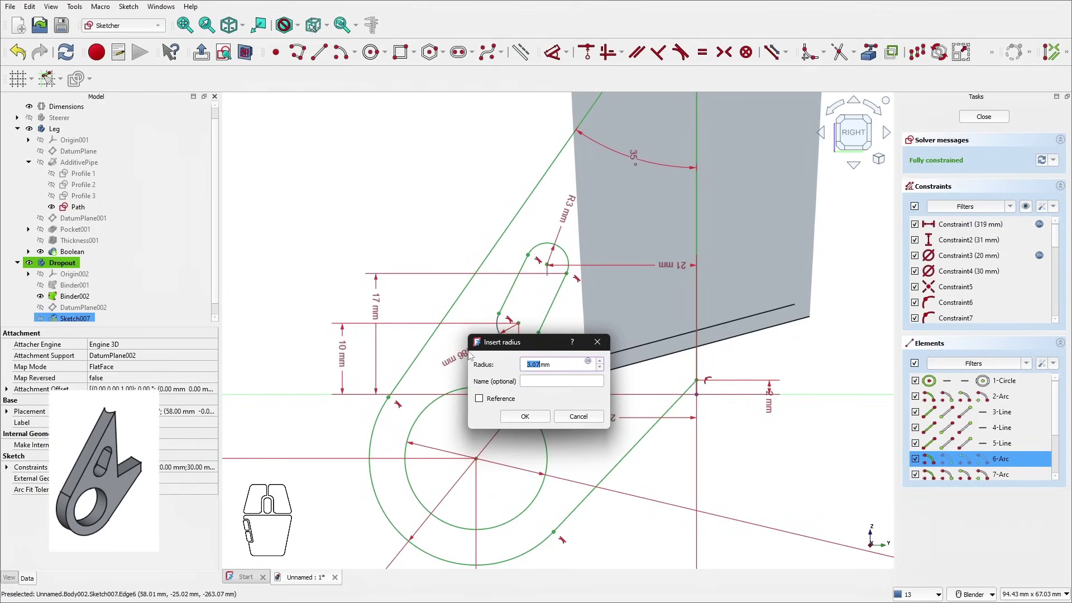
{"action": "type", "text": "4"}
{"action": "key", "text": "KP_Enter"}
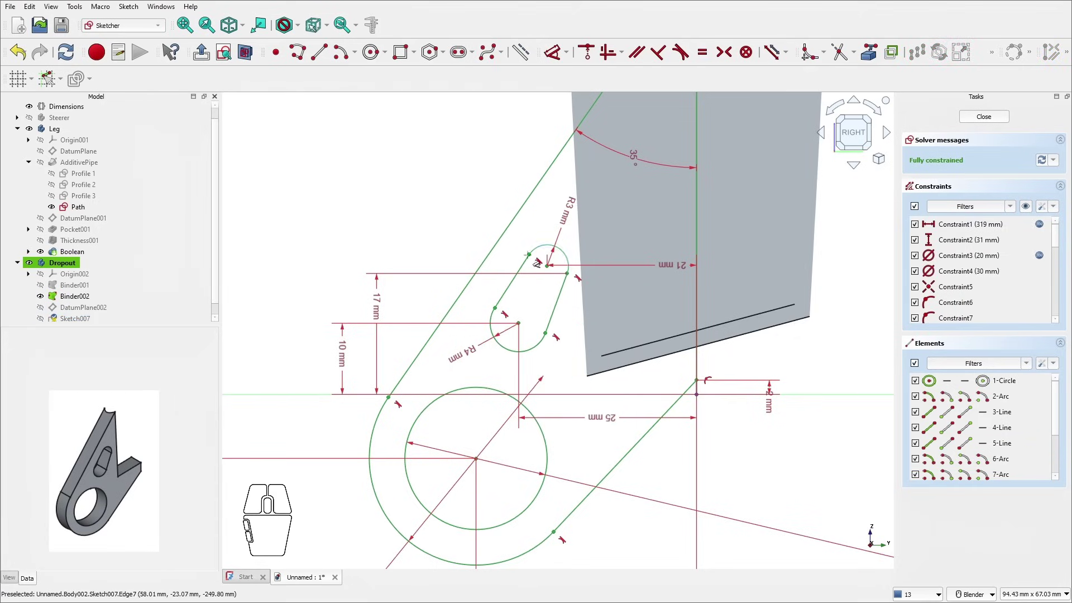
{"action": "scroll", "coordinate": [526, 265], "scroll_direction": "down", "scroll_amount": 3}
{"action": "scroll", "coordinate": [678, 389], "scroll_direction": "down", "scroll_amount": 2}
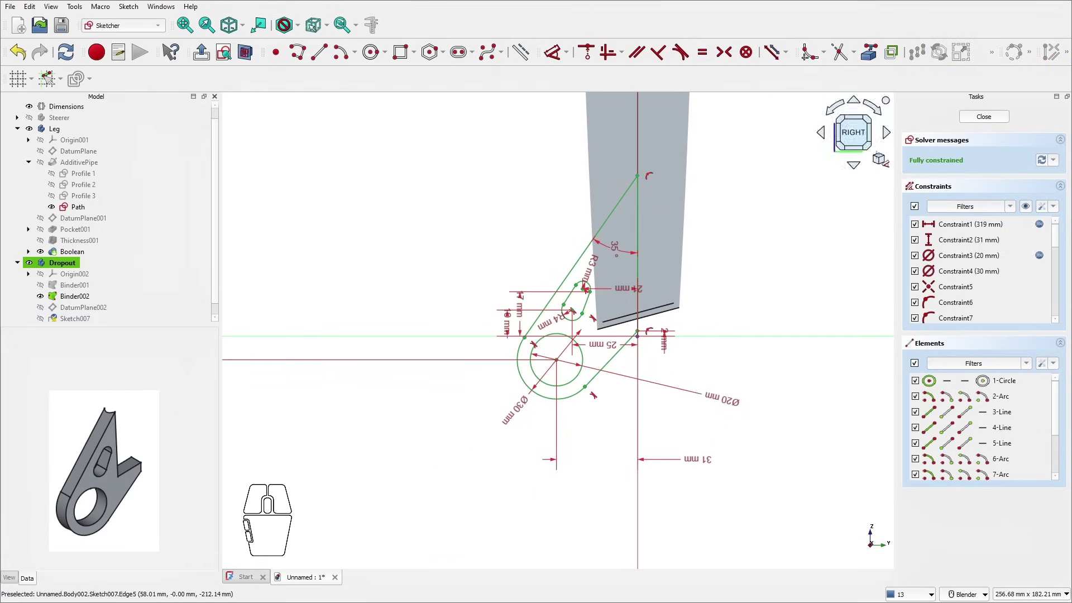
{"action": "left_click", "coordinate": [985, 116]}
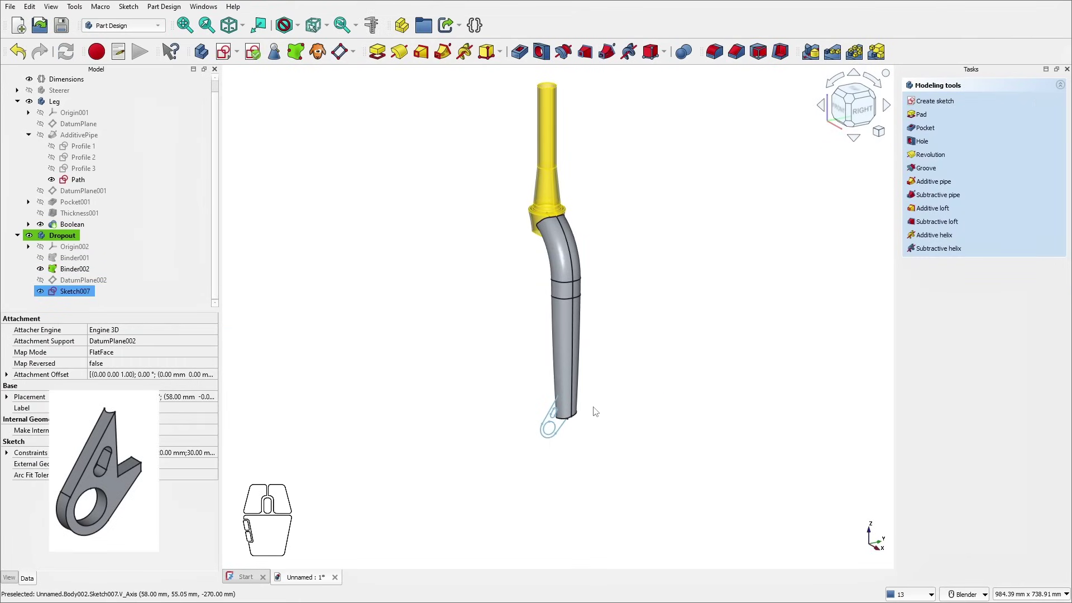
Step: Hide Binder002 and pad the dropout sketch to a length of 8 mm
{"action": "left_click", "coordinate": [41, 269]}
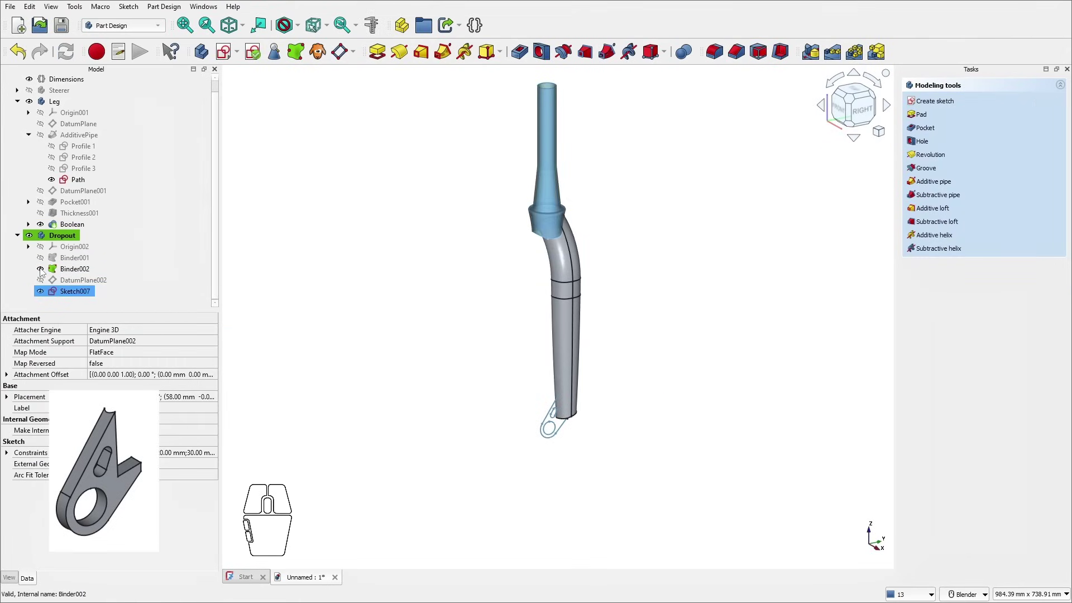
{"action": "left_click", "coordinate": [70, 292]}
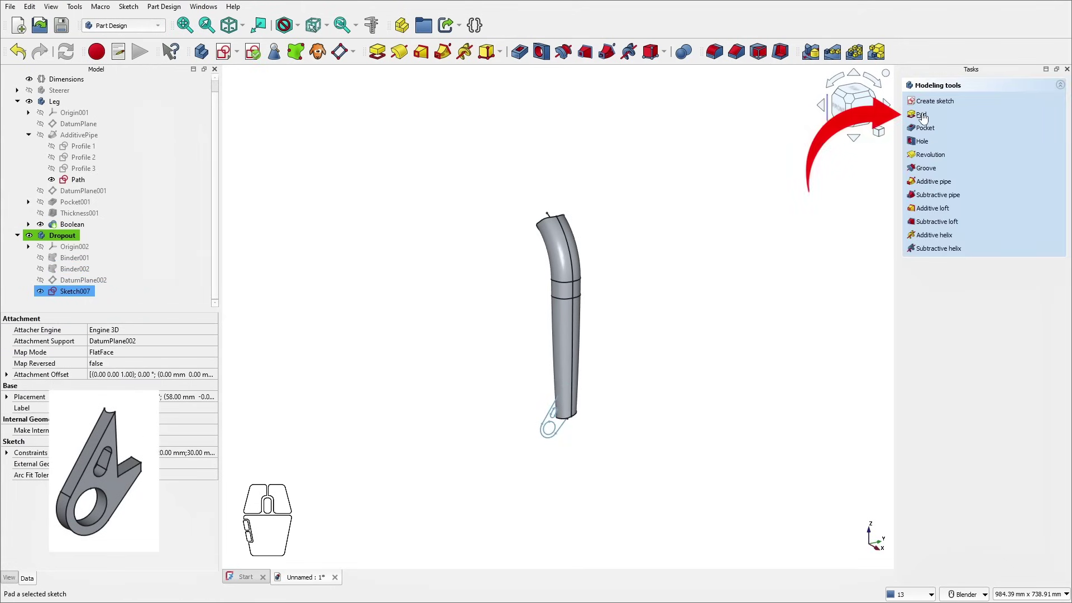
{"action": "left_click", "coordinate": [921, 115]}
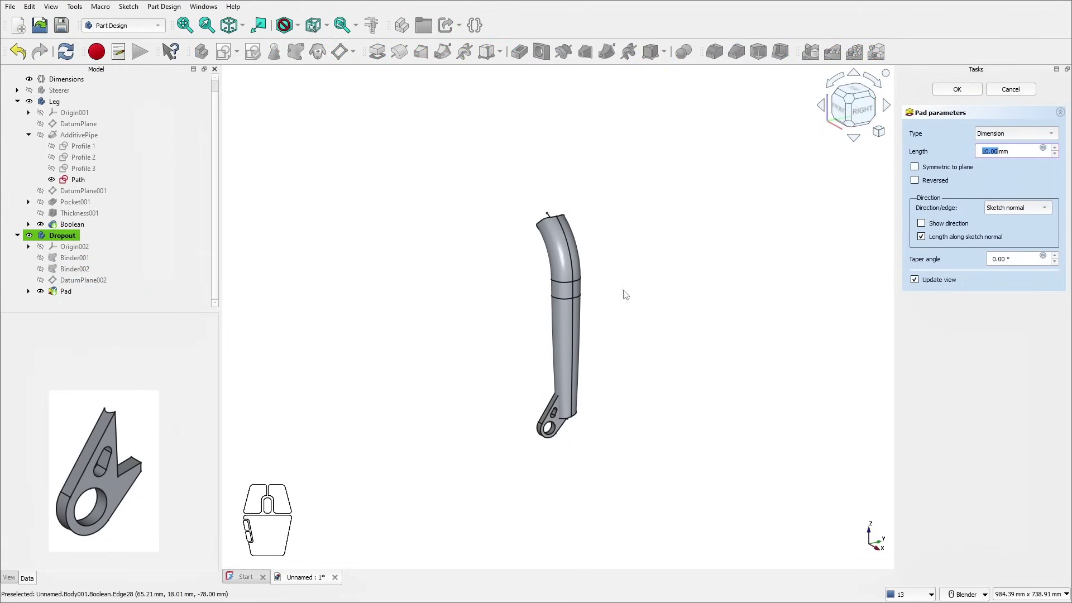
{"action": "middle_click_drag", "start_coordinate": [625, 295], "coordinate": [650, 359]}
{"action": "scroll", "coordinate": [462, 434], "scroll_direction": "up", "scroll_amount": 3}
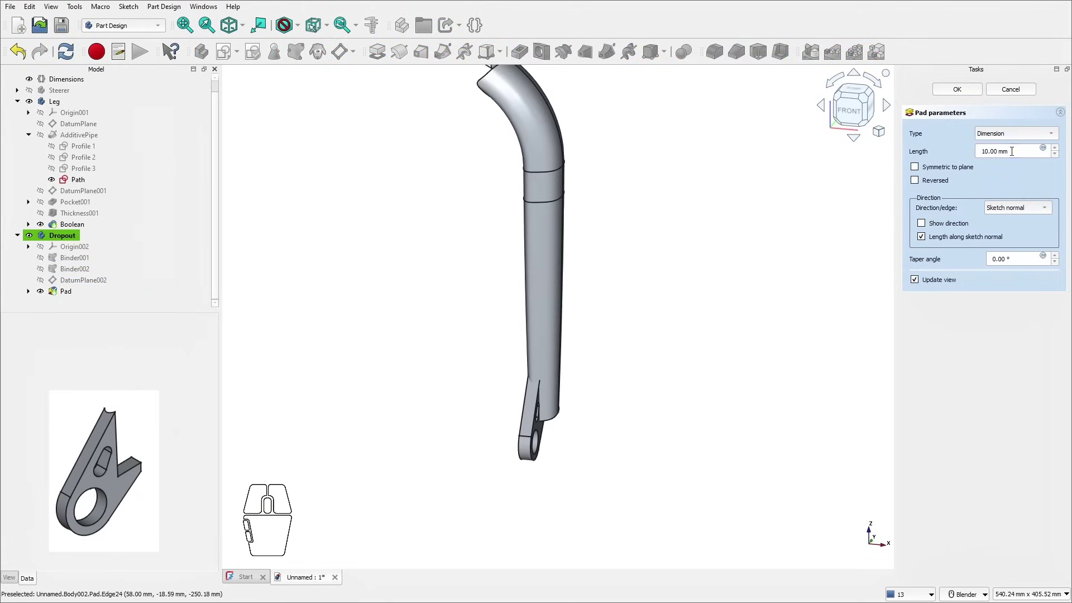
{"action": "type", "text": "8"}
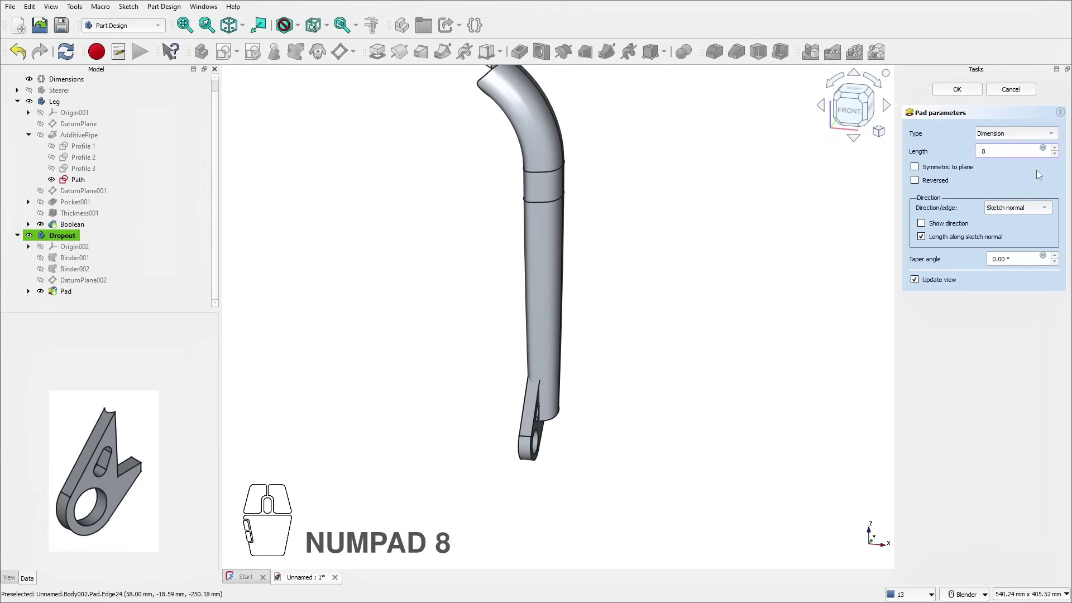
{"action": "middle_click_drag", "start_coordinate": [534, 337], "coordinate": [505, 327]}
{"action": "left_click", "coordinate": [957, 89]}
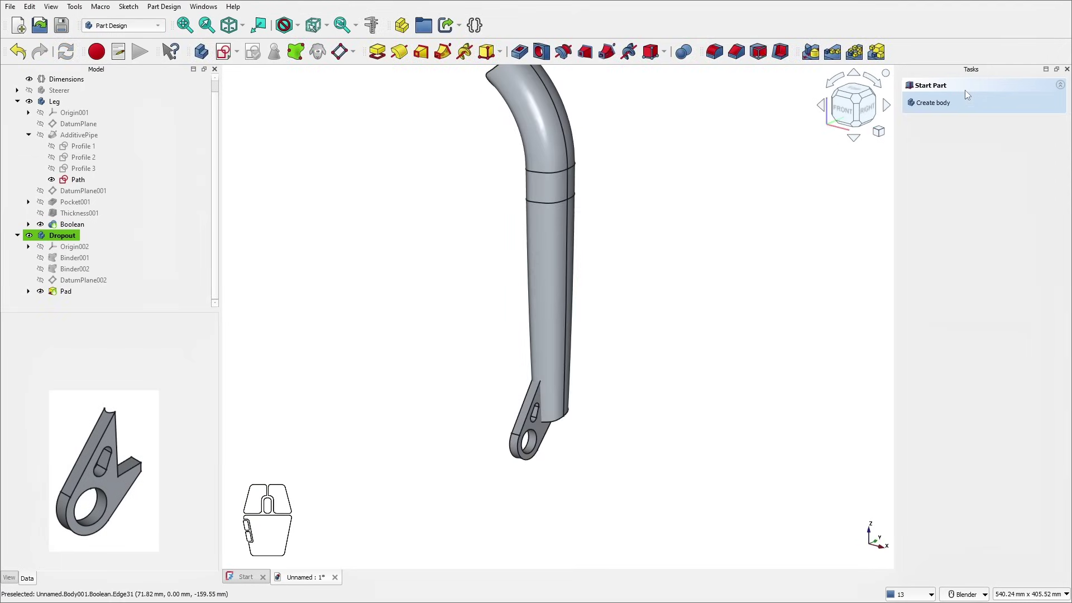
Step: Create a shape binder of the Leg's Pocket001 solid in the Dropout body, and show the Leg's Boolean result again
{"action": "scroll", "coordinate": [495, 364], "scroll_direction": "down", "scroll_amount": 3}
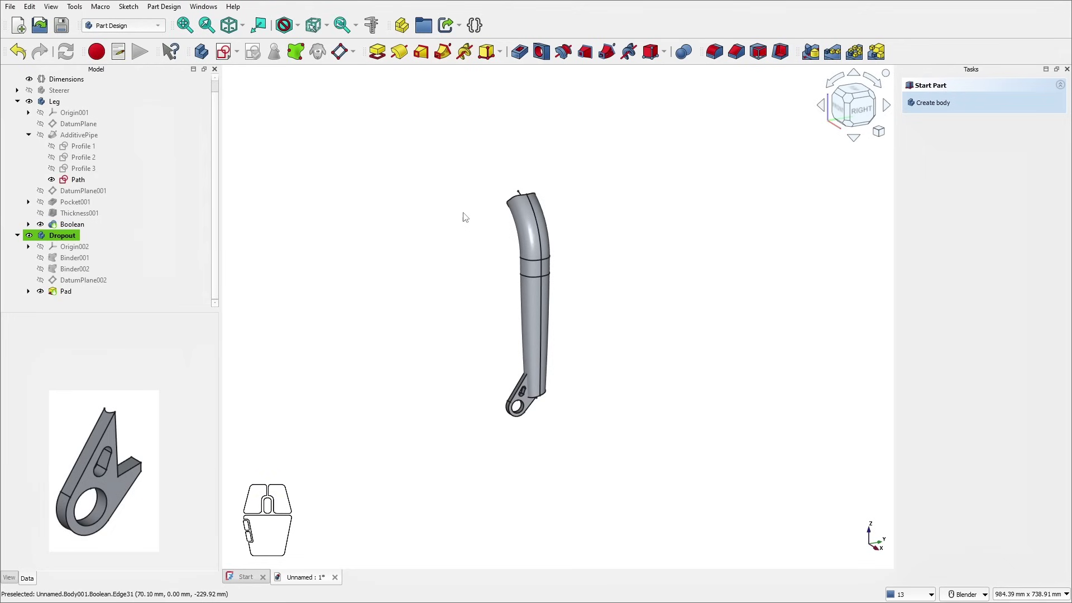
{"action": "left_click", "coordinate": [78, 202]}
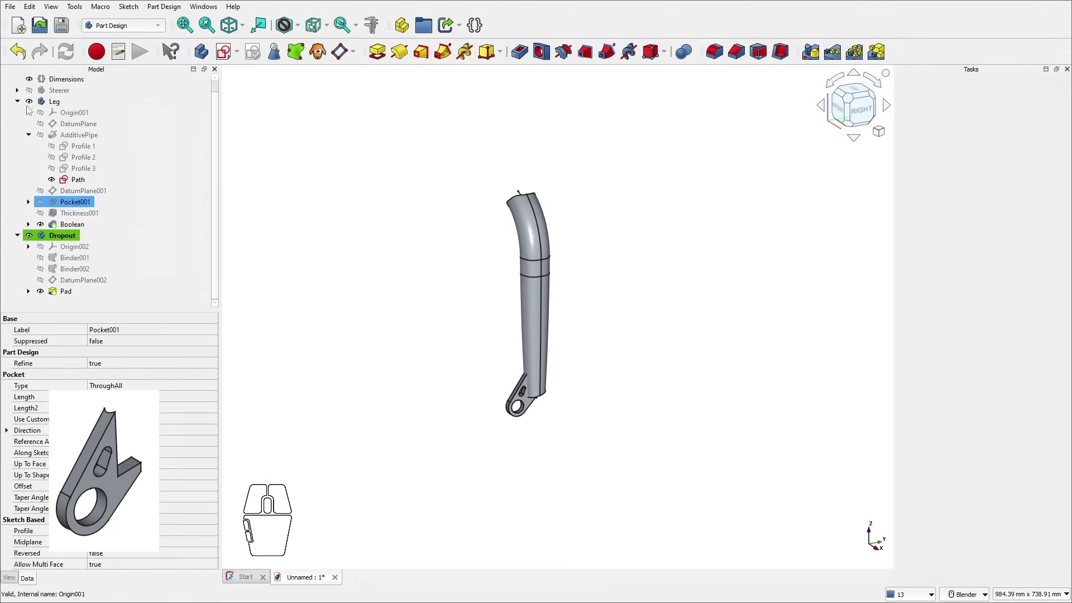
{"action": "left_click", "coordinate": [40, 202]}
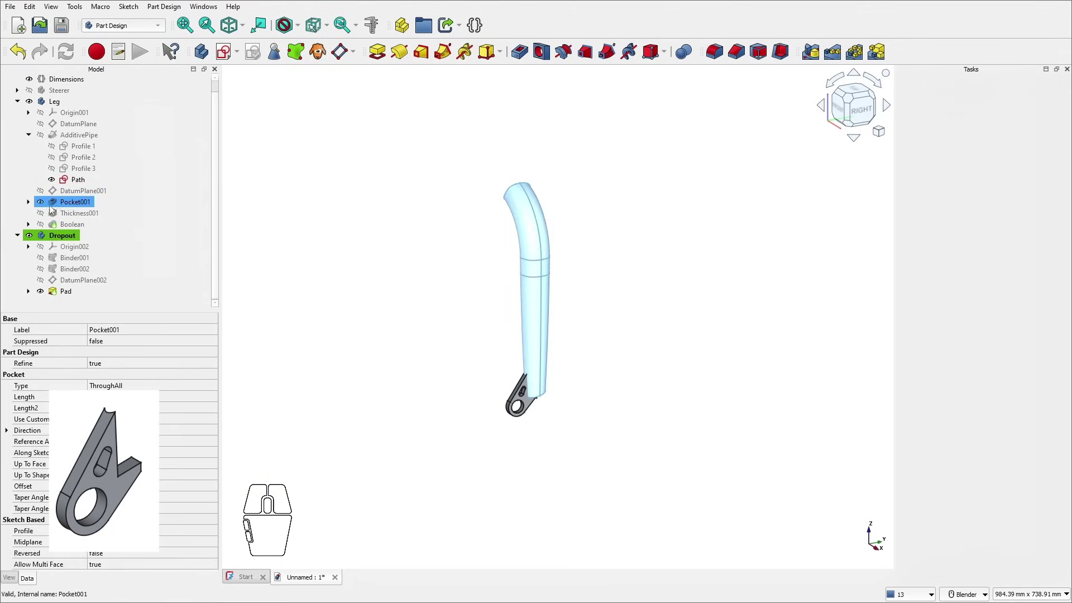
{"action": "middle_click_drag", "start_coordinate": [547, 342], "coordinate": [523, 290]}
{"action": "left_click", "coordinate": [70, 213], "text": "ctrl"}
{"action": "left_click", "coordinate": [70, 204]}
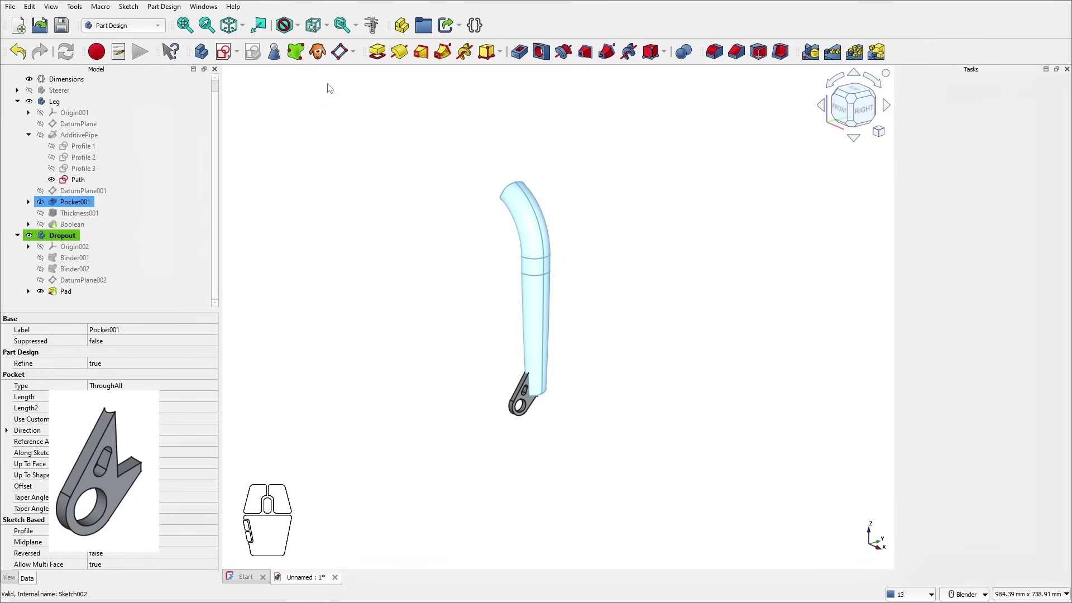
{"action": "left_click", "coordinate": [295, 59]}
{"action": "left_click", "coordinate": [81, 236], "text": "ctrl"}
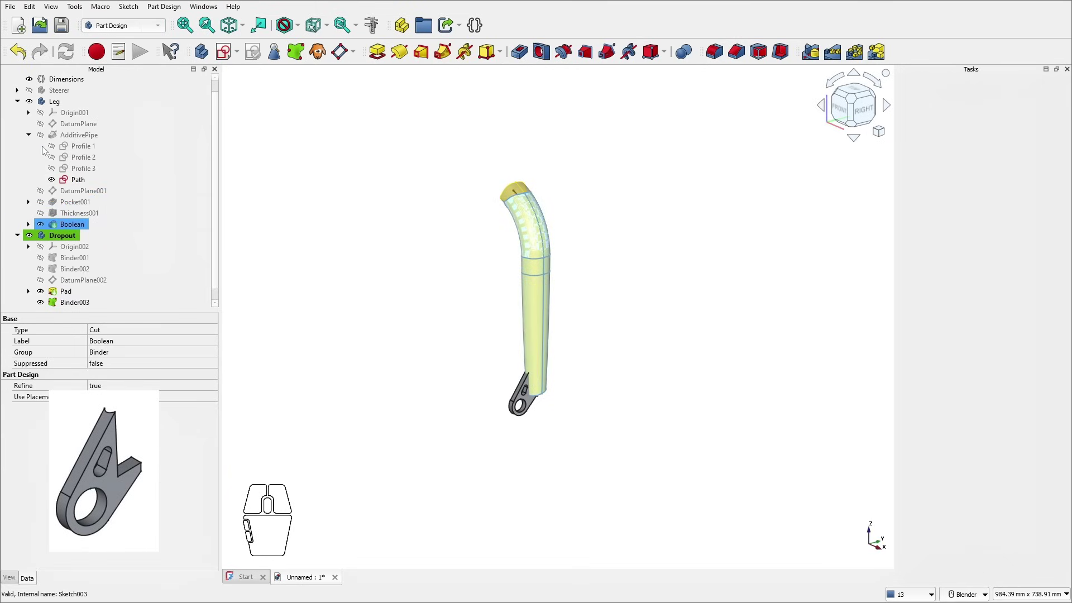
Step: Hide the Leg to check how the bound solid overlaps the padded dropout, and show the Leg again
{"action": "left_click", "coordinate": [31, 104]}
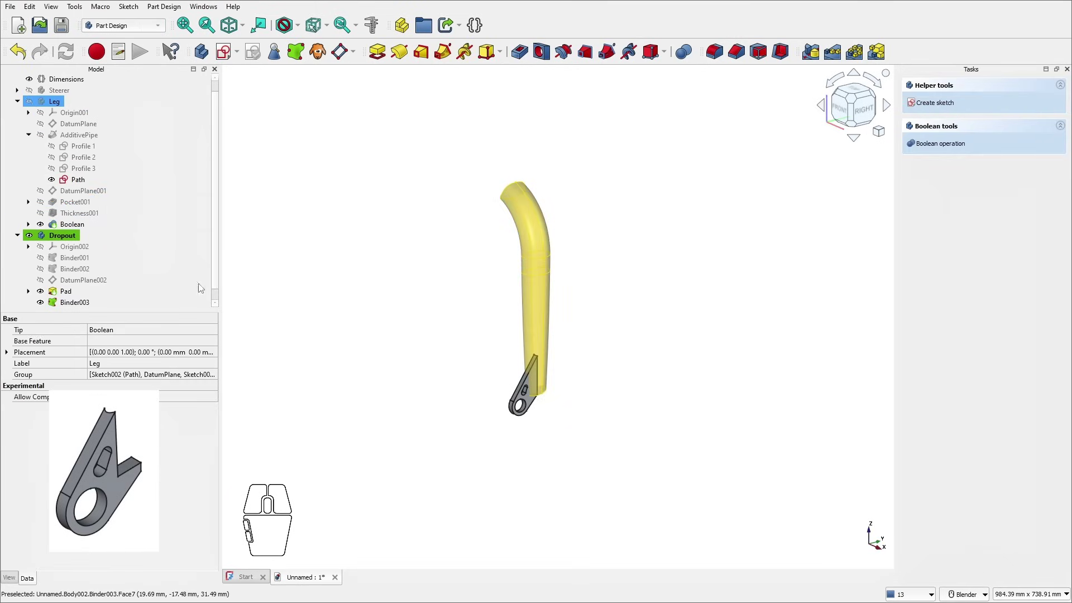
{"action": "left_click", "coordinate": [771, 137]}
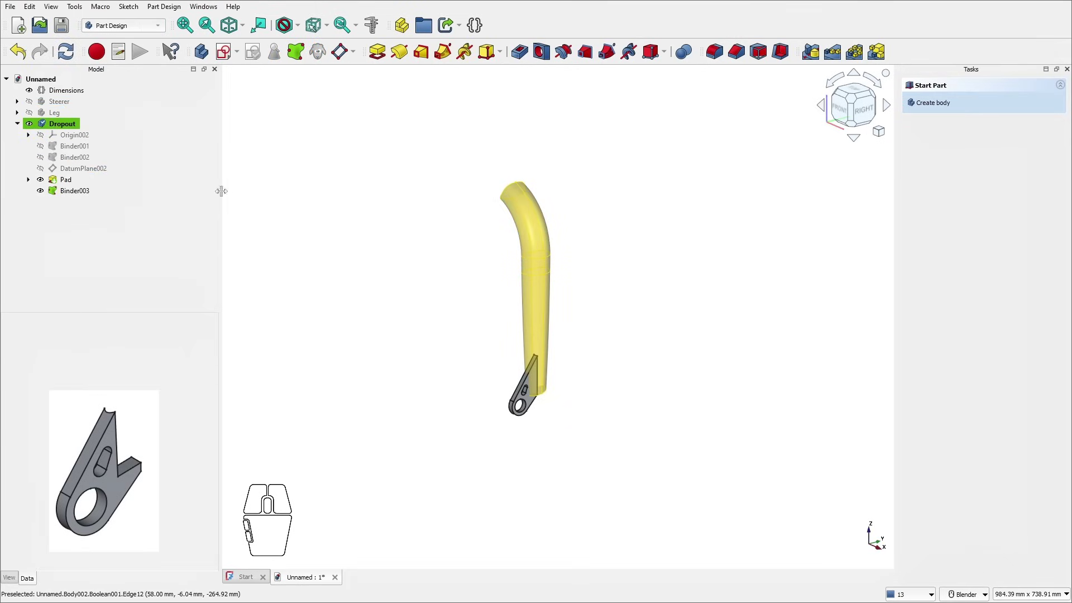
{"action": "left_click", "coordinate": [30, 113]}
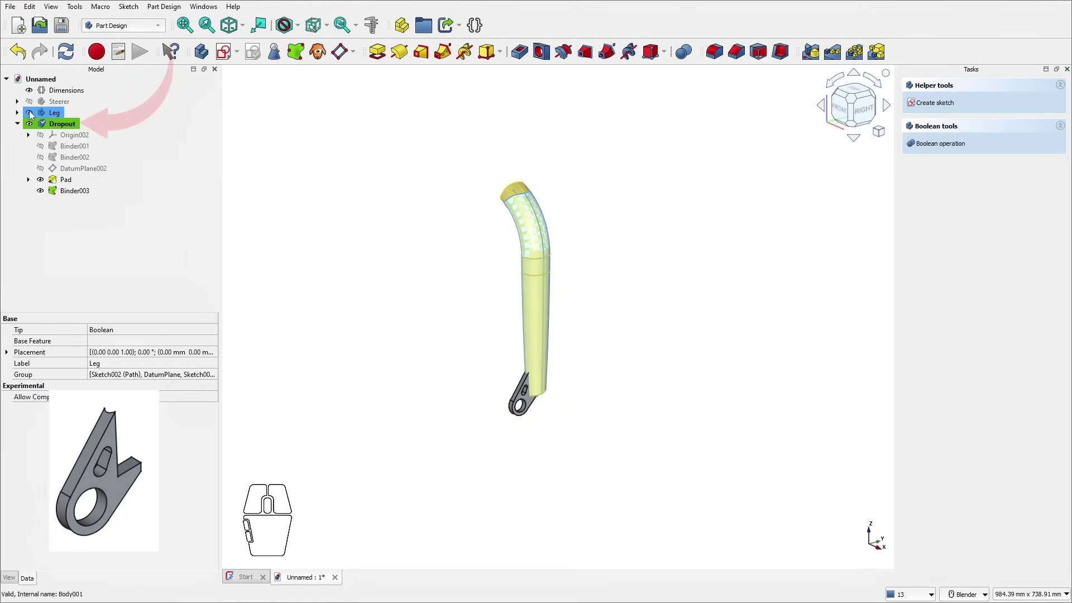
{"action": "left_click", "coordinate": [87, 231]}
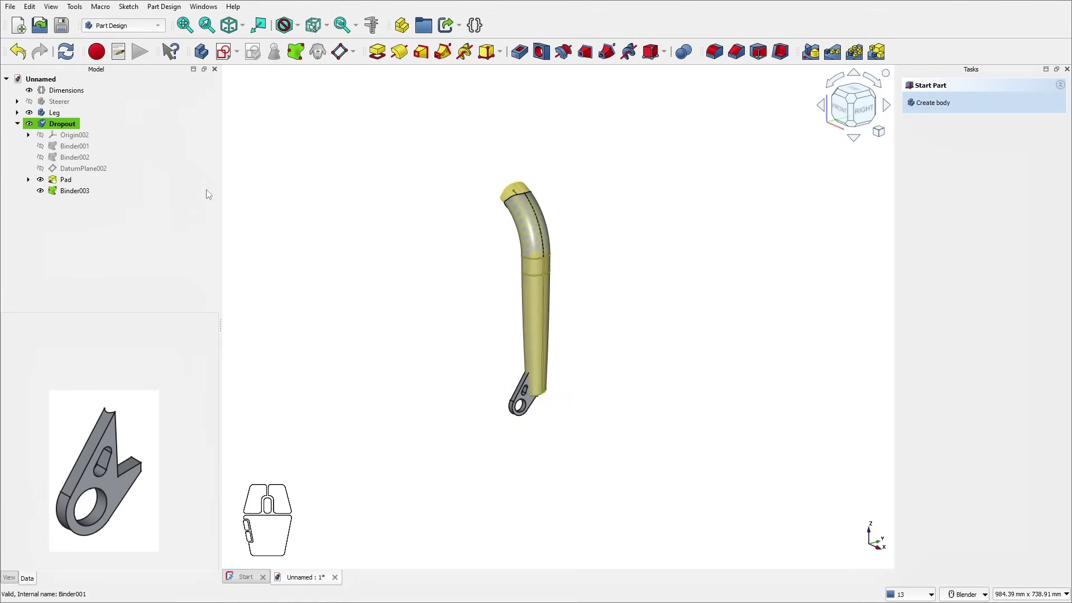
Step: Cut Binder003 from the Dropout body with a Boolean operation and hide the Leg to check the trimmed shape
{"action": "left_click", "coordinate": [61, 125]}
{"action": "left_click", "coordinate": [74, 191], "text": "ctrl"}
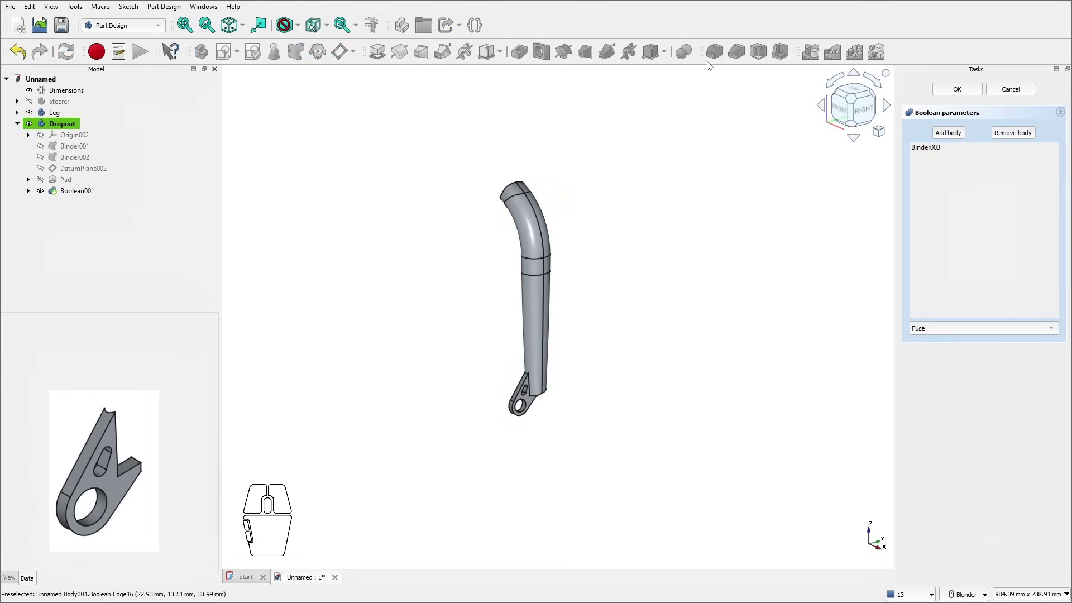
{"action": "left_click", "coordinate": [946, 329]}
{"action": "left_click", "coordinate": [931, 347]}
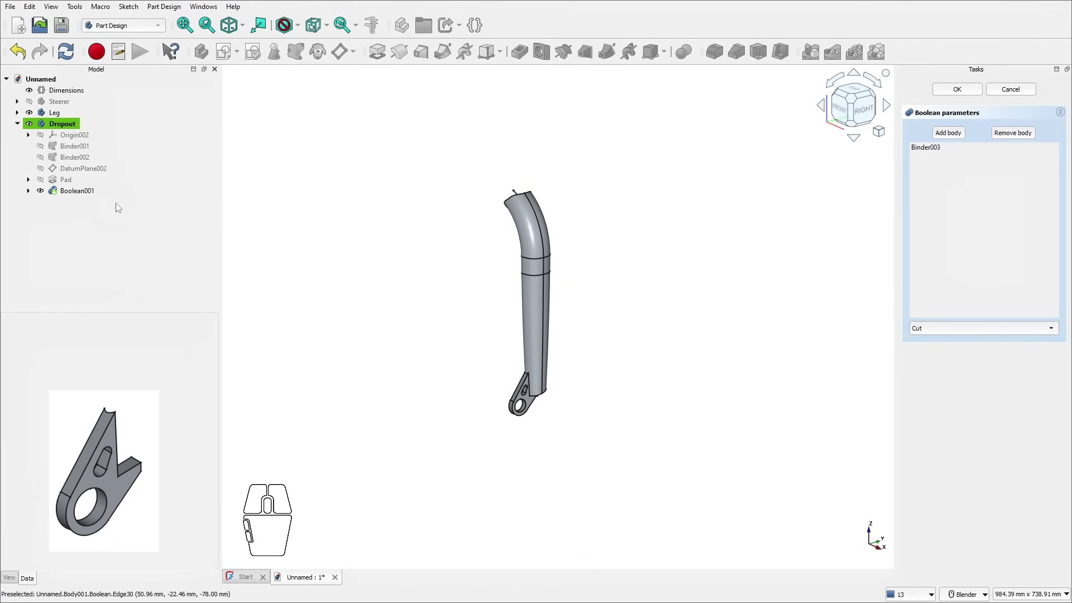
{"action": "left_click", "coordinate": [30, 112]}
{"action": "middle_click_drag", "start_coordinate": [540, 383], "coordinate": [416, 362]}
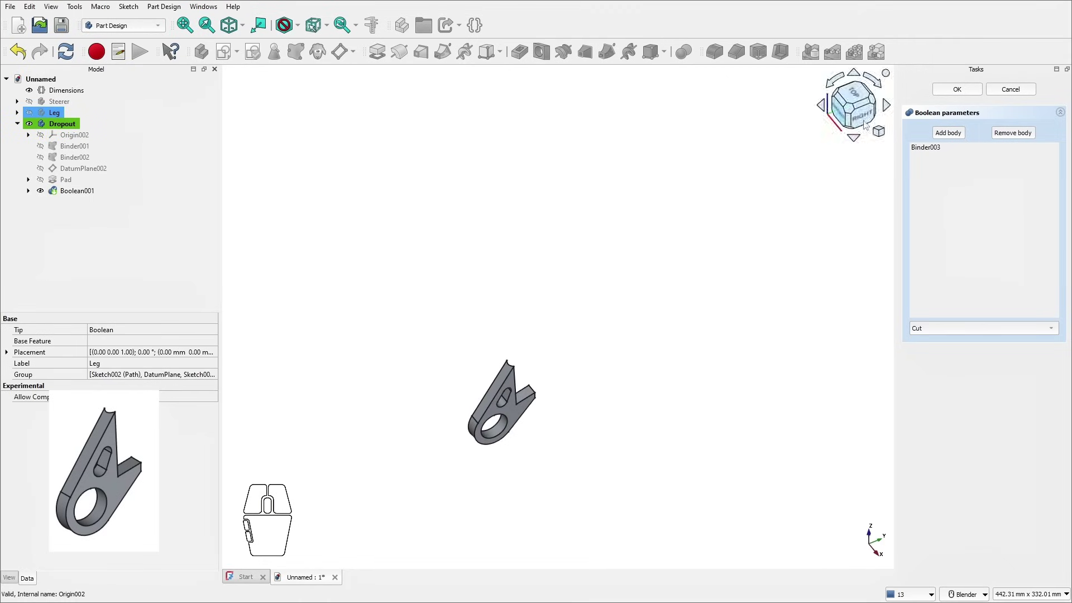
{"action": "left_click", "coordinate": [971, 91]}
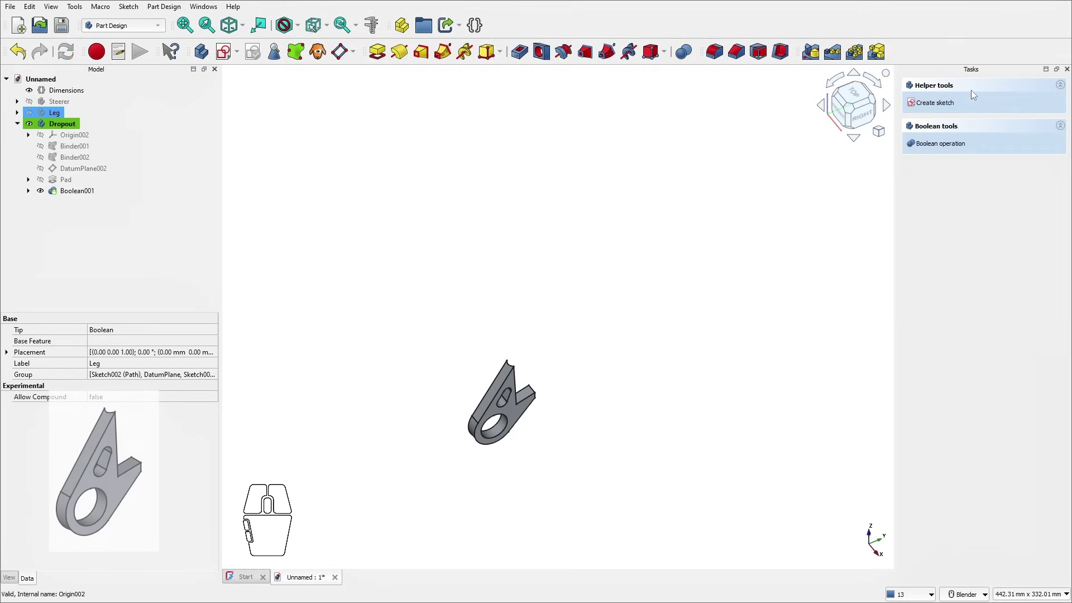
Step: Show the Leg and Steerer bodies again together with the trimmed dropout
{"action": "left_click", "coordinate": [29, 114]}
{"action": "left_click", "coordinate": [432, 210]}
{"action": "scroll", "coordinate": [498, 214], "scroll_direction": "down", "scroll_amount": 4}
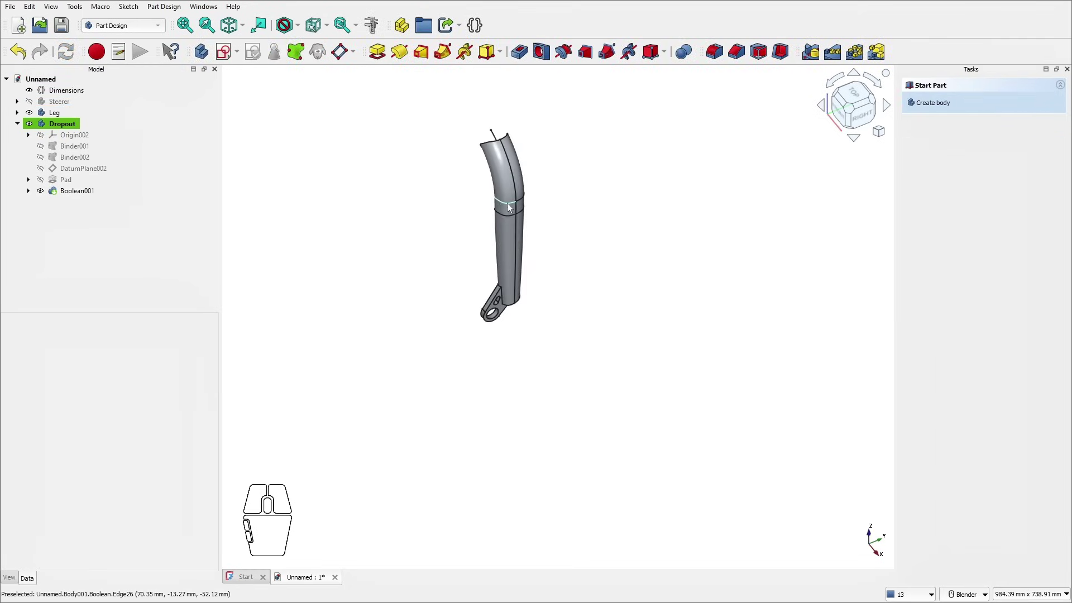
{"action": "middle_click_drag", "start_coordinate": [508, 207], "coordinate": [495, 165]}
{"action": "left_click", "coordinate": [29, 102]}
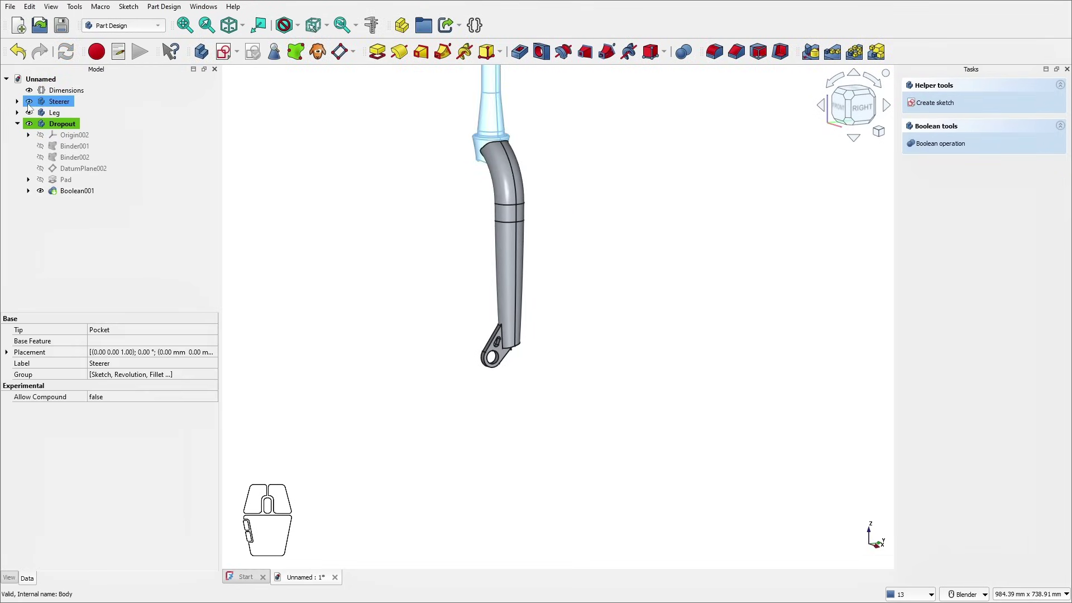
Step: Set Leg_length in the Dimensions variable set to 350 mm to test the parametric fork
{"action": "left_click", "coordinate": [381, 196]}
{"action": "middle_click_drag", "start_coordinate": [409, 227], "coordinate": [505, 246]}
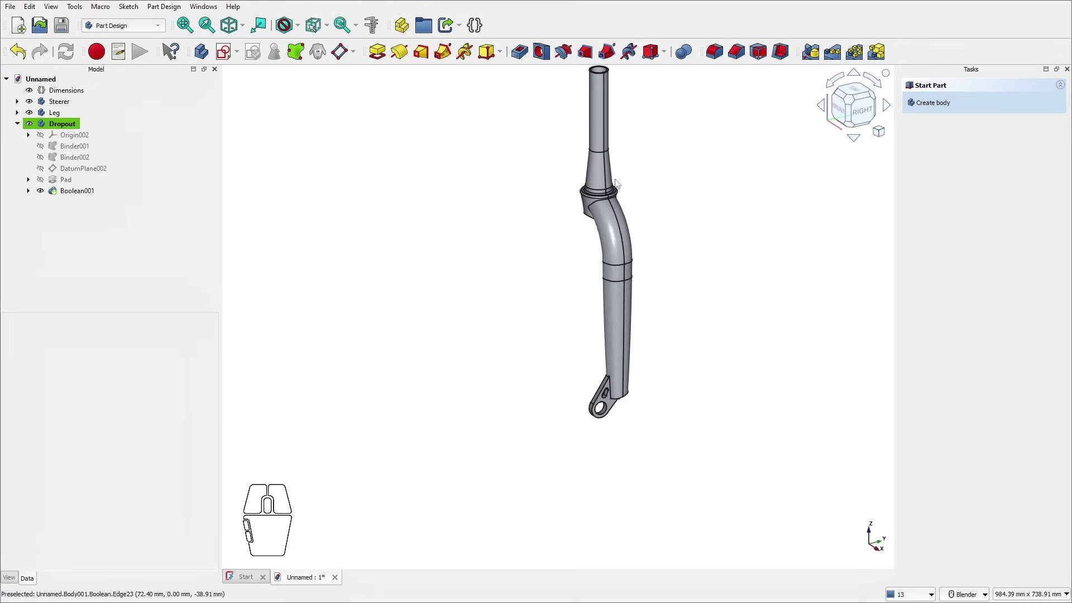
{"action": "scroll", "coordinate": [682, 344], "scroll_direction": "up", "scroll_amount": 1}
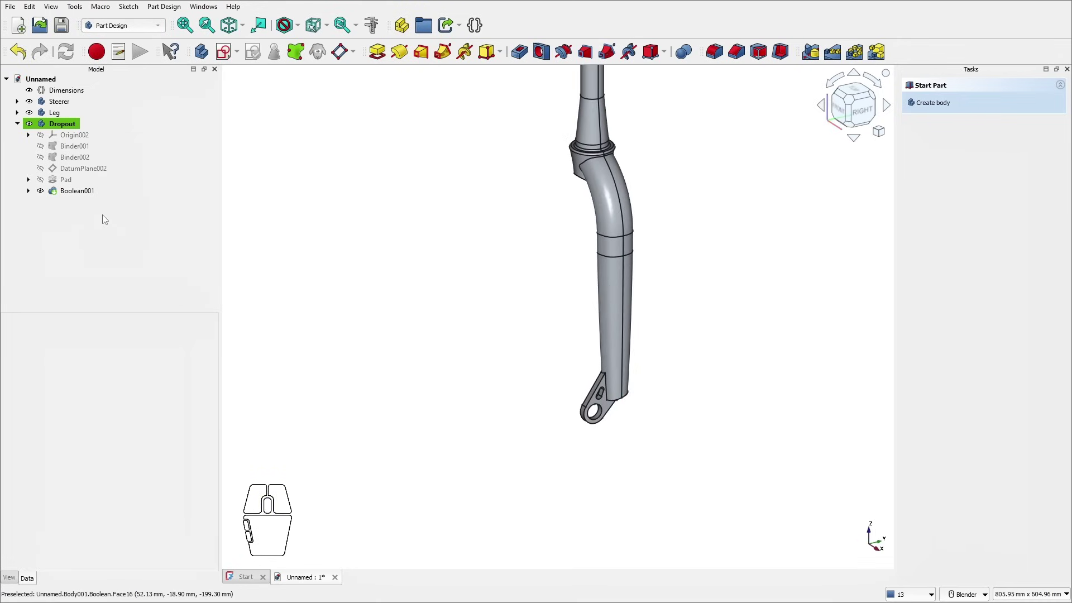
{"action": "left_click", "coordinate": [18, 123]}
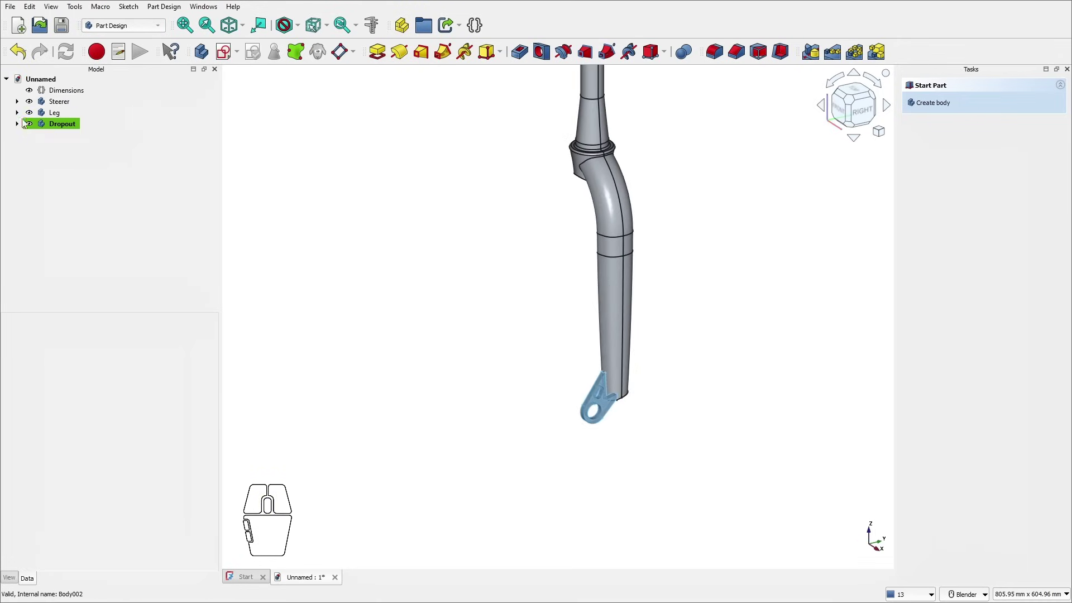
{"action": "left_click", "coordinate": [66, 90]}
{"action": "scroll", "coordinate": [450, 360], "scroll_direction": "down", "scroll_amount": 2}
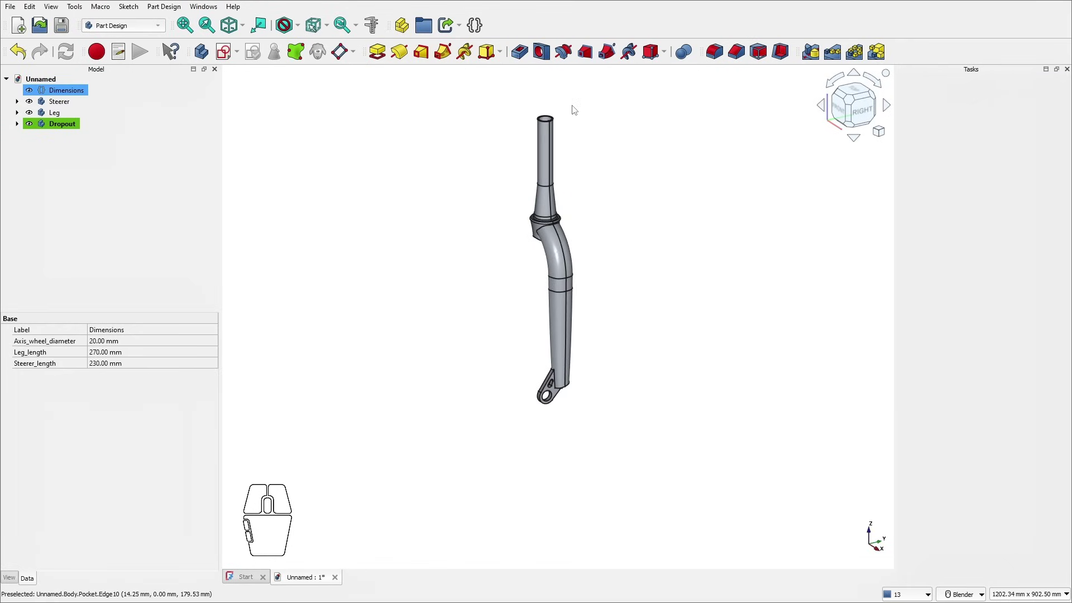
{"action": "double_click", "coordinate": [111, 352]}
{"action": "type", "text": "350"}
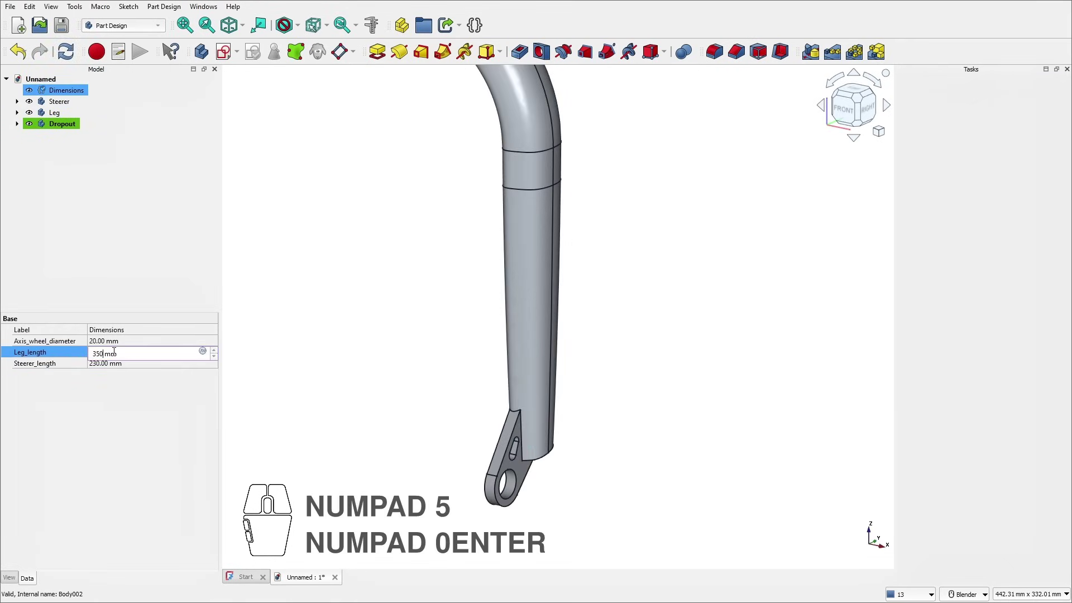
{"action": "key", "text": "Return"}
Step: Try a Leg_length of 400 mm, inspecting the dropout end and the joint between leg and steerer
{"action": "middle_click_drag", "start_coordinate": [517, 474], "coordinate": [524, 341], "text": "shift"}
{"action": "scroll", "coordinate": [519, 357], "scroll_direction": "up", "scroll_amount": 3}
{"action": "middle_click_drag", "start_coordinate": [505, 363], "coordinate": [474, 335]}
{"action": "double_click", "coordinate": [114, 352]}
{"action": "type", "text": "400"}
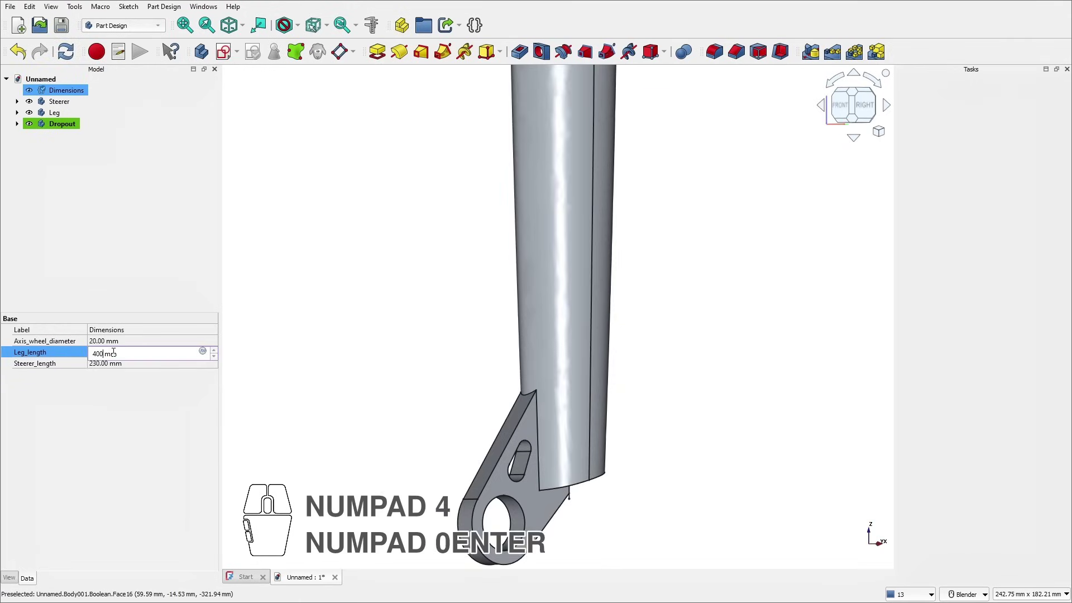
{"action": "key", "text": "Return"}
{"action": "scroll", "coordinate": [493, 371], "scroll_direction": "down", "scroll_amount": 3}
{"action": "middle_click_drag", "start_coordinate": [493, 370], "coordinate": [662, 257]}
{"action": "scroll", "coordinate": [576, 220], "scroll_direction": "up", "scroll_amount": 5}
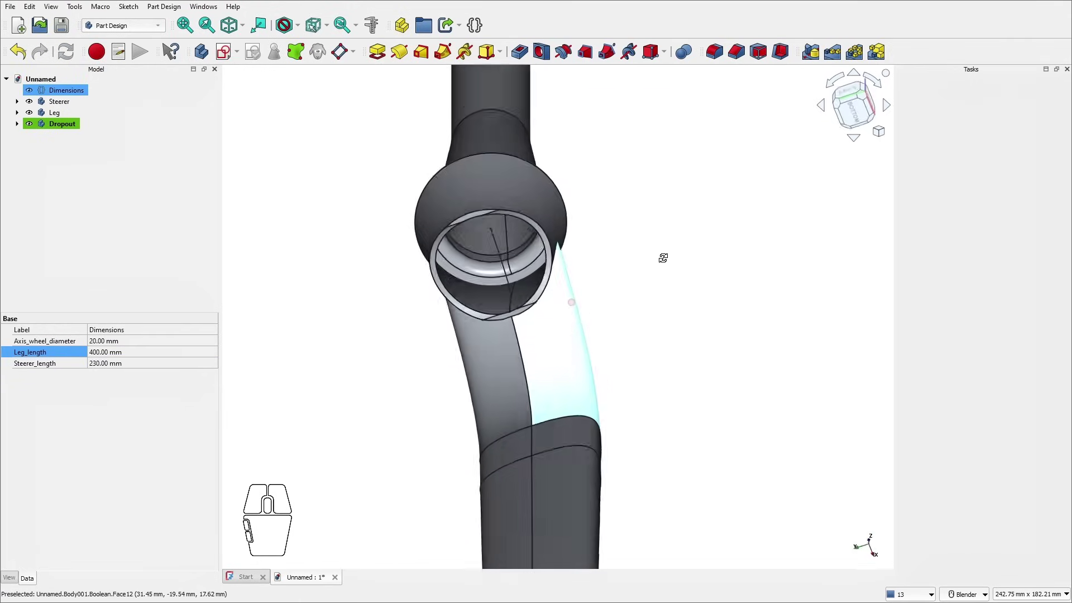
Step: Set Leg_length back to 270 mm and enter 230 mm for Steerer_length
{"action": "key", "text": "0"}
{"action": "double_click", "coordinate": [101, 352]}
{"action": "type", "text": "270"}
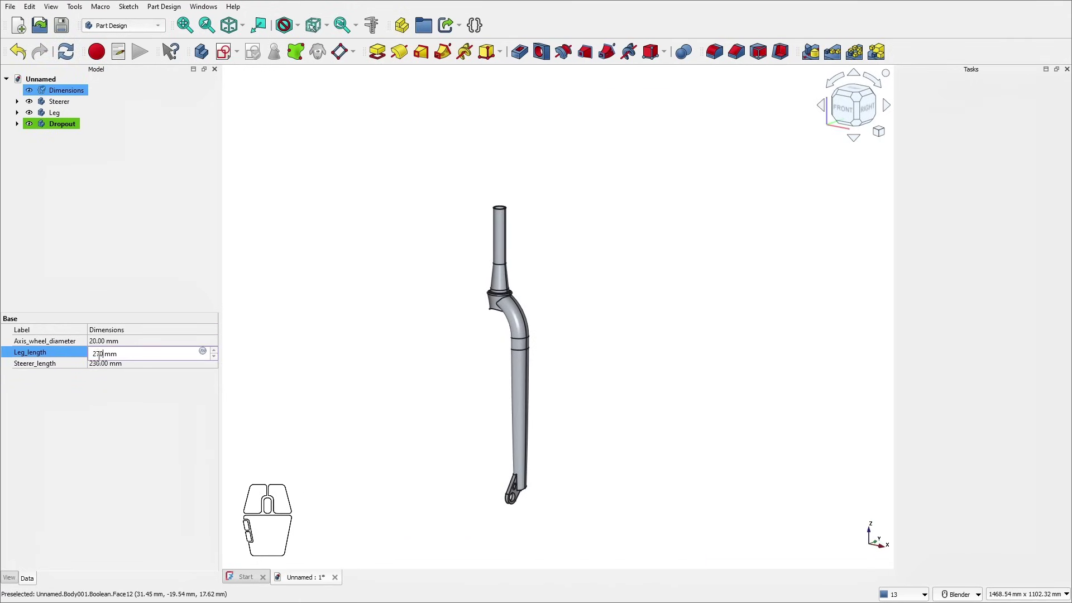
{"action": "key", "text": "Return"}
{"action": "double_click", "coordinate": [108, 364]}
{"action": "type", "text": "230"}
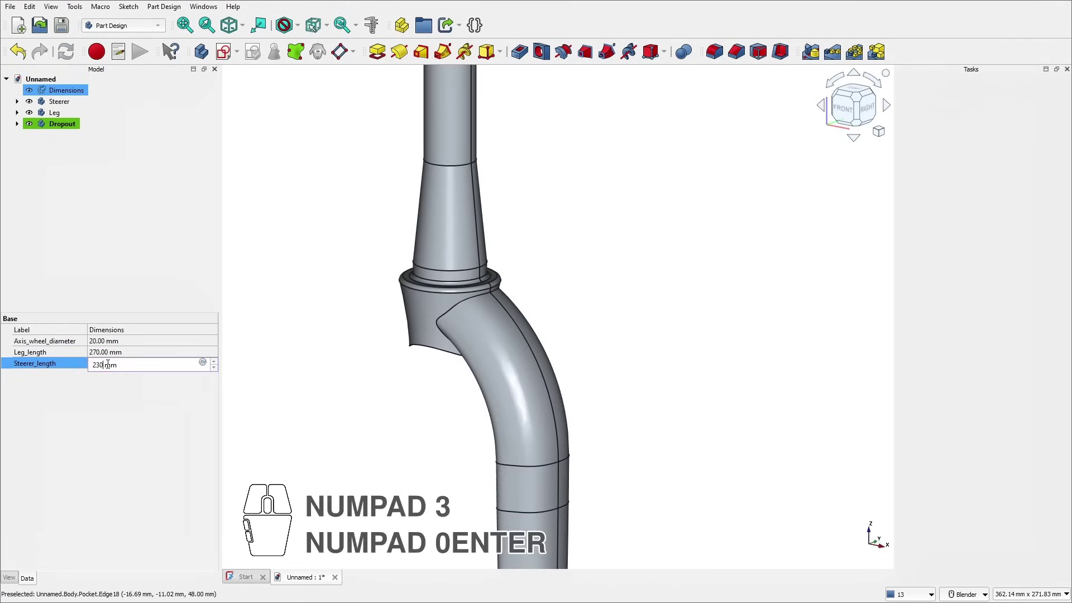
{"action": "key", "text": "Return"}
Step: Test Steerer_length in the Dimensions variable set with 250 mm and 280 mm
{"action": "left_click", "coordinate": [519, 231]}
{"action": "scroll", "coordinate": [519, 228], "scroll_direction": "down", "scroll_amount": 4}
{"action": "scroll", "coordinate": [515, 162], "scroll_direction": "up", "scroll_amount": 2}
{"action": "left_click", "coordinate": [65, 126]}
{"action": "left_click", "coordinate": [63, 92]}
{"action": "left_click", "coordinate": [103, 365]}
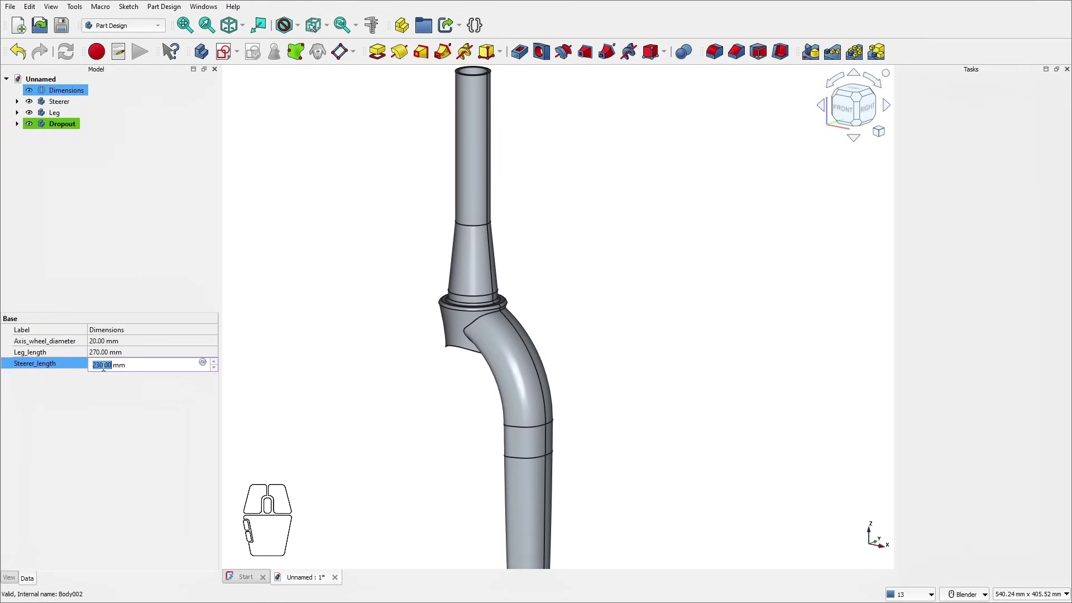
{"action": "type", "text": "250"}
{"action": "key", "text": "Return"}
{"action": "left_click", "coordinate": [103, 366]}
{"action": "type", "text": "280"}
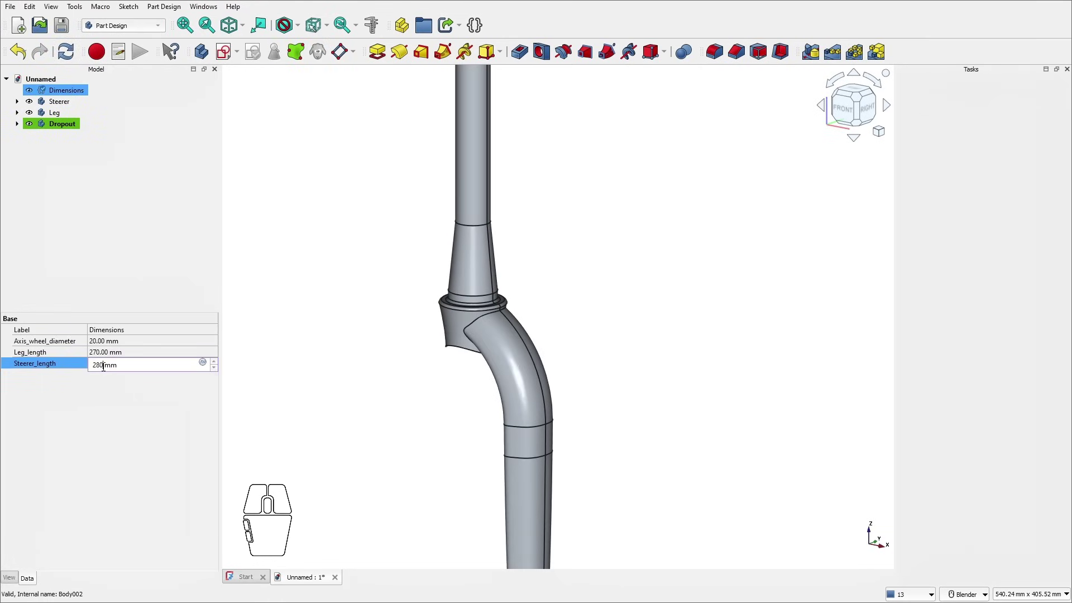
{"action": "key", "text": "Return"}
Step: Try a Steerer_length of 290 mm together with a Leg_length of 354 mm
{"action": "scroll", "coordinate": [481, 307], "scroll_direction": "up", "scroll_amount": 2}
{"action": "scroll", "coordinate": [480, 306], "scroll_direction": "down", "scroll_amount": 5}
{"action": "left_click", "coordinate": [113, 364]}
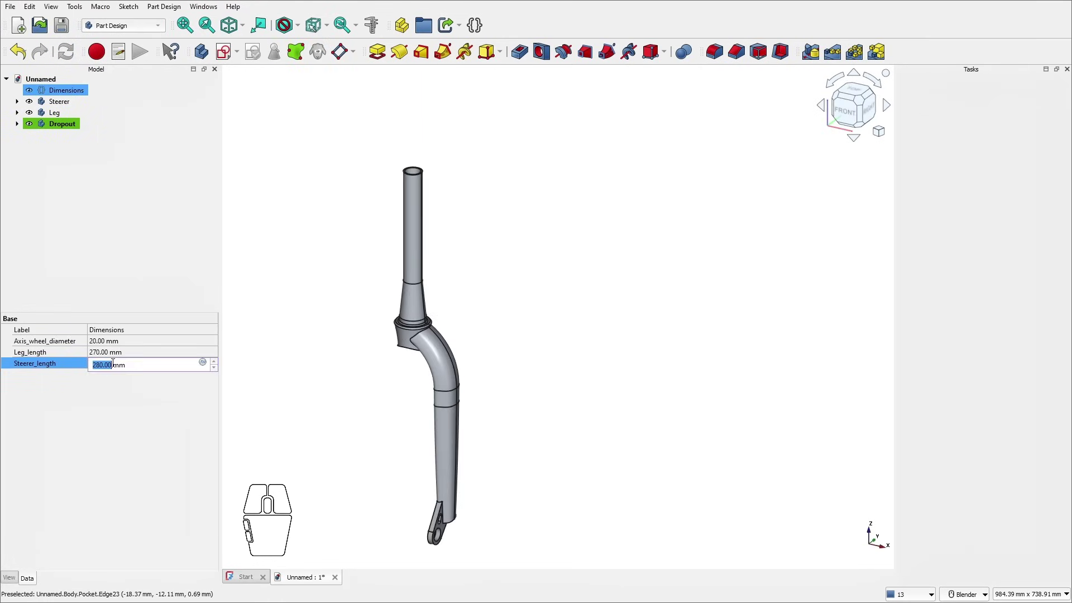
{"action": "type", "text": "290"}
{"action": "key", "text": "Return"}
{"action": "left_click", "coordinate": [105, 352]}
{"action": "type", "text": "354"}
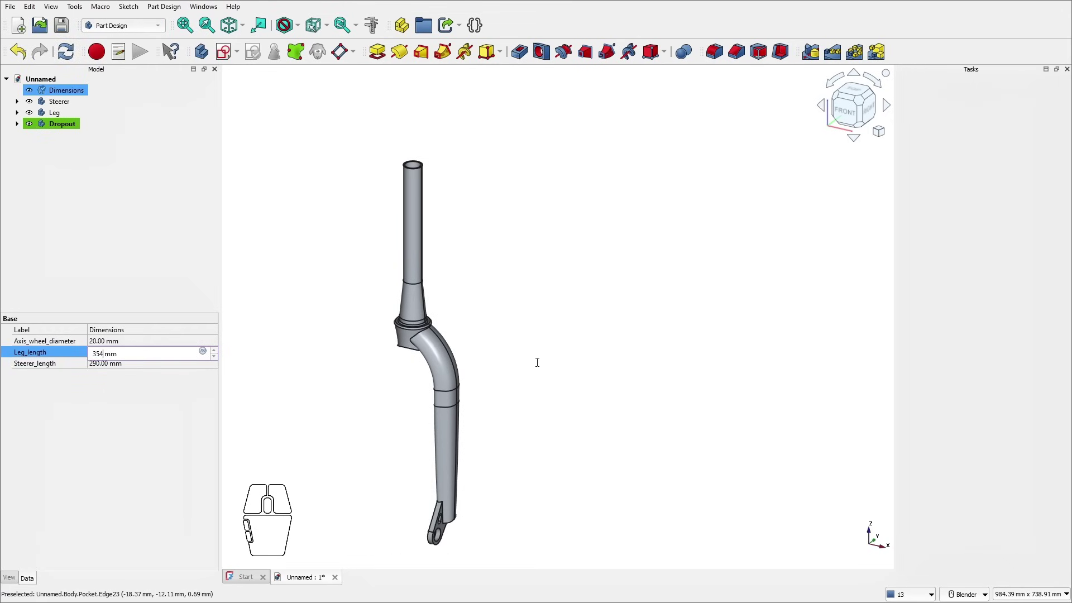
{"action": "key", "text": "Return"}
Step: Try Steerer_length values of 310 mm and 350 mm while checking the steerer and leg joint up close
{"action": "left_click", "coordinate": [110, 353]}
{"action": "key", "text": "Return"}
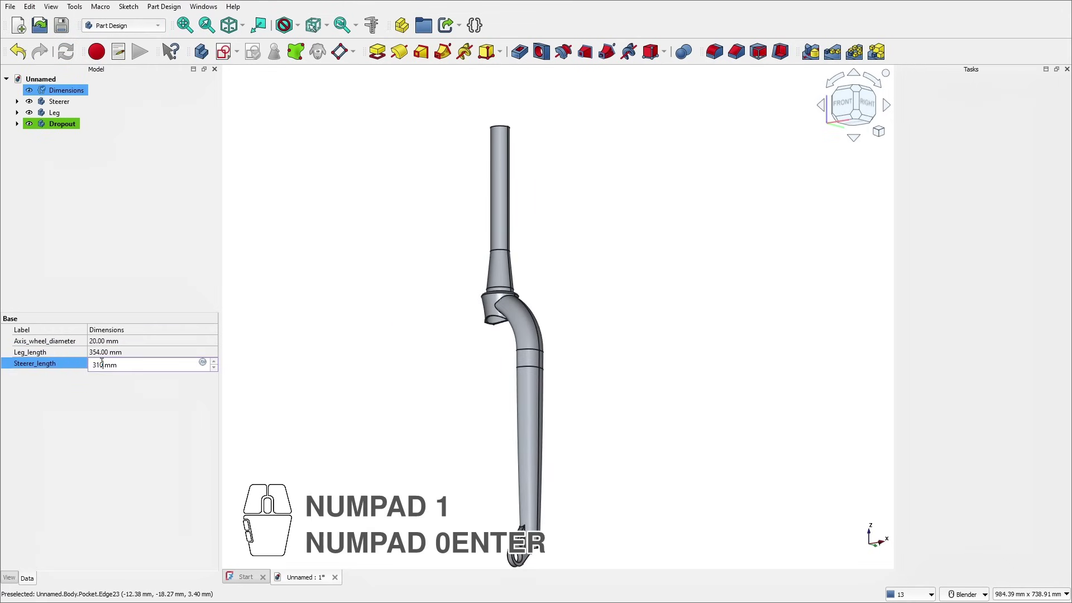
{"action": "left_click", "coordinate": [115, 363]}
{"action": "scroll", "coordinate": [693, 112], "scroll_direction": "up", "scroll_amount": 5}
{"action": "type", "text": "350"}
{"action": "key", "text": "Return"}
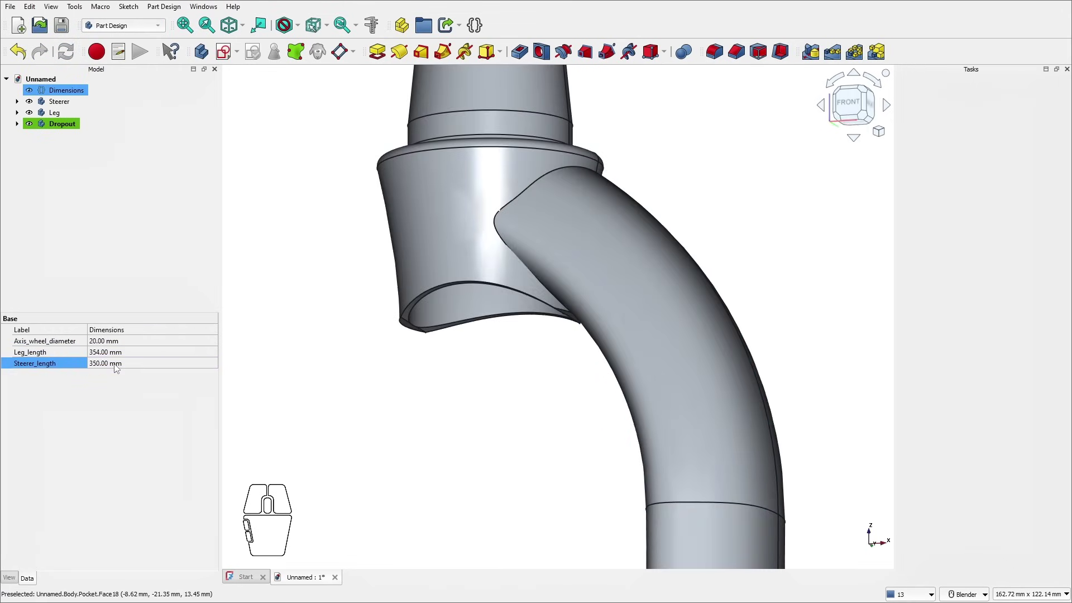
Step: Try a Steerer_length of 400 mm and inspect the lengthened fork
{"action": "scroll", "coordinate": [641, 241], "scroll_direction": "down", "scroll_amount": 10}
{"action": "left_click", "coordinate": [111, 363]}
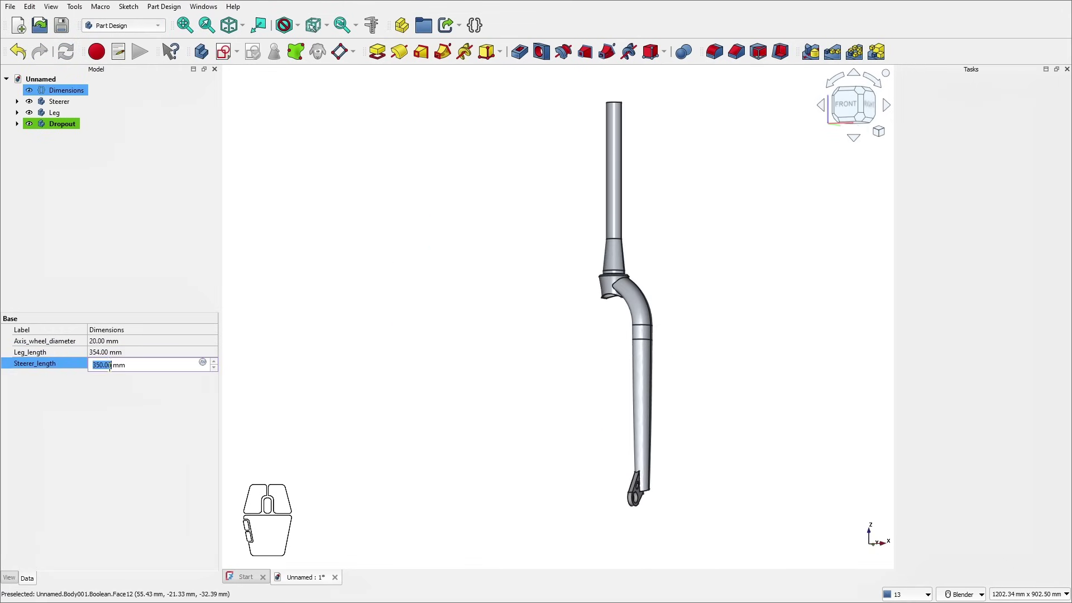
{"action": "type", "text": "400"}
{"action": "key", "text": "Return"}
{"action": "scroll", "coordinate": [682, 298], "scroll_direction": "up", "scroll_amount": 5}
{"action": "scroll", "coordinate": [311, 384], "scroll_direction": "down", "scroll_amount": 8}
Step: Reset the Dimensions values to a Steerer_length of 230 mm and a Leg_length of 270 mm
{"action": "left_click", "coordinate": [111, 364]}
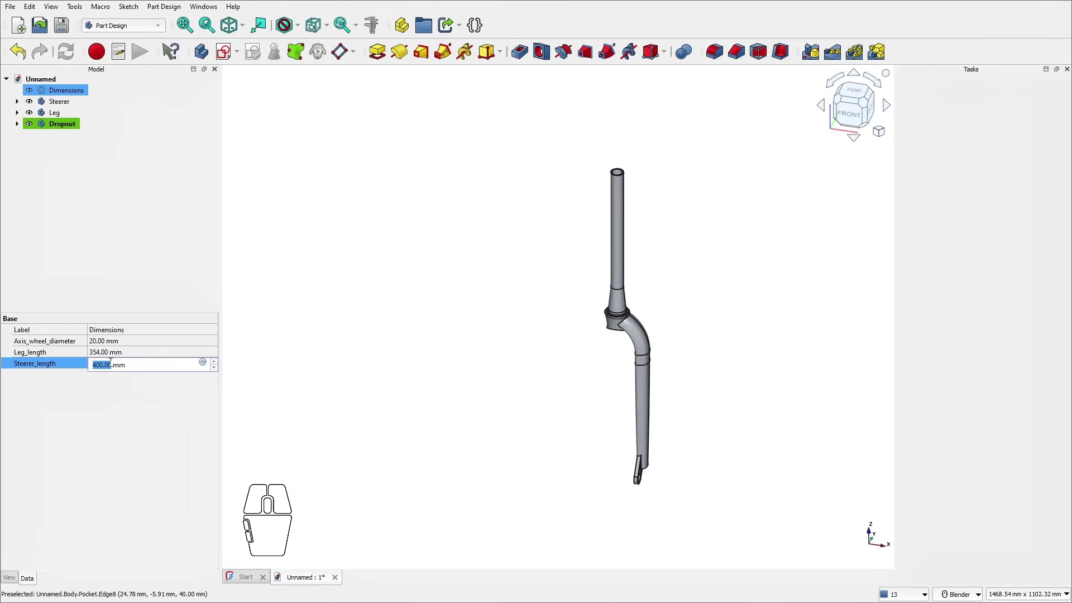
{"action": "type", "text": "230"}
{"action": "key", "text": "Return"}
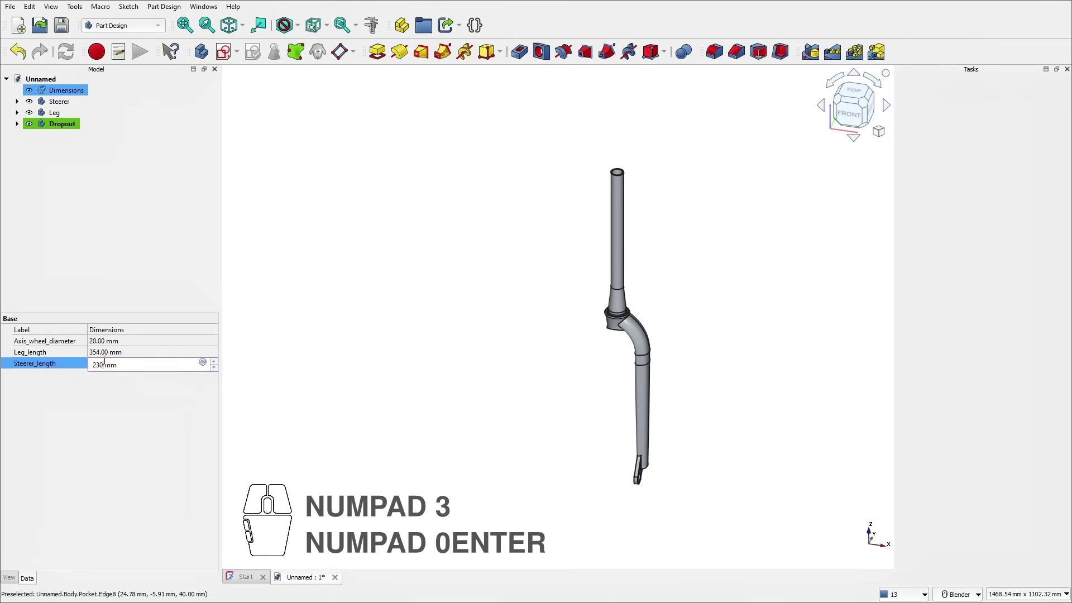
{"action": "left_click", "coordinate": [99, 352]}
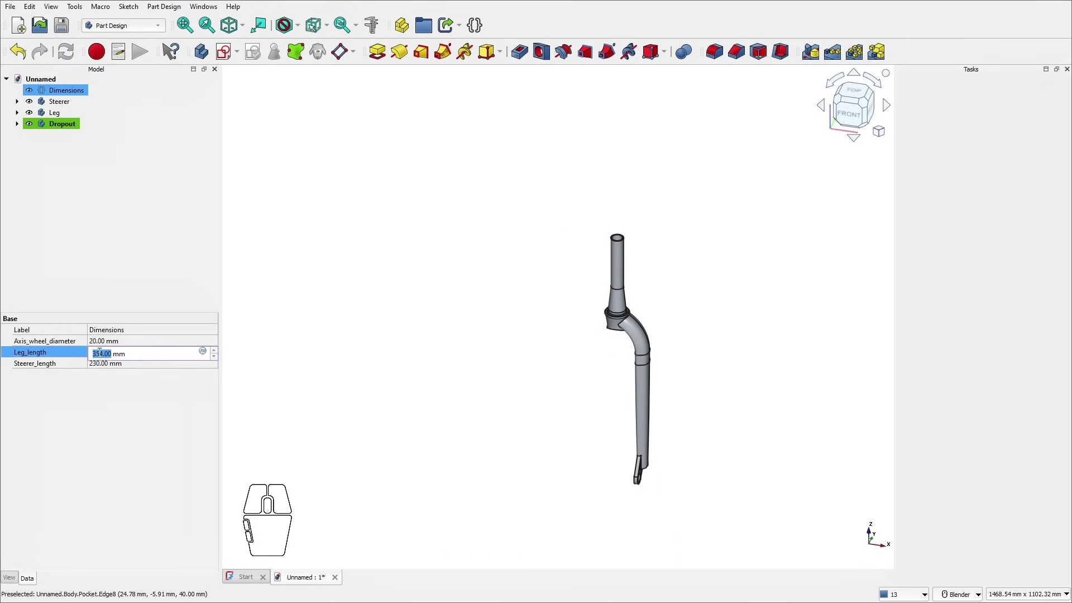
{"action": "type", "text": "270"}
{"action": "key", "text": "Return"}
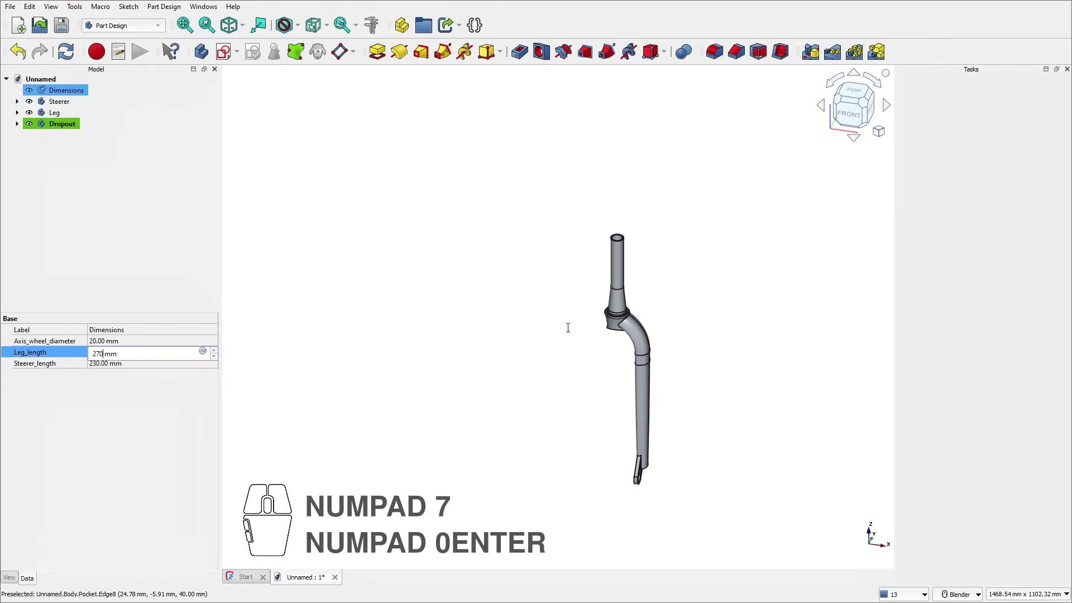
Step: Set the Leg body's Allow Compound property to true
{"action": "scroll", "coordinate": [665, 376], "scroll_direction": "up", "scroll_amount": 3}
{"action": "middle_click_drag", "start_coordinate": [648, 353], "coordinate": [542, 289]}
{"action": "middle_click_drag", "start_coordinate": [647, 380], "coordinate": [634, 280], "text": "shift"}
{"action": "mouse_move", "coordinate": [634, 281]}
{"action": "middle_mouse_down"}
{"action": "mouse_move", "coordinate": [634, 215]}
{"action": "mouse_move", "coordinate": [636, 273]}
{"action": "middle_mouse_up"}
{"action": "scroll", "coordinate": [637, 178], "scroll_direction": "down", "scroll_amount": 1}
{"action": "middle_click_drag", "start_coordinate": [637, 168], "coordinate": [614, 240], "text": "shift"}
{"action": "left_click", "coordinate": [54, 112]}
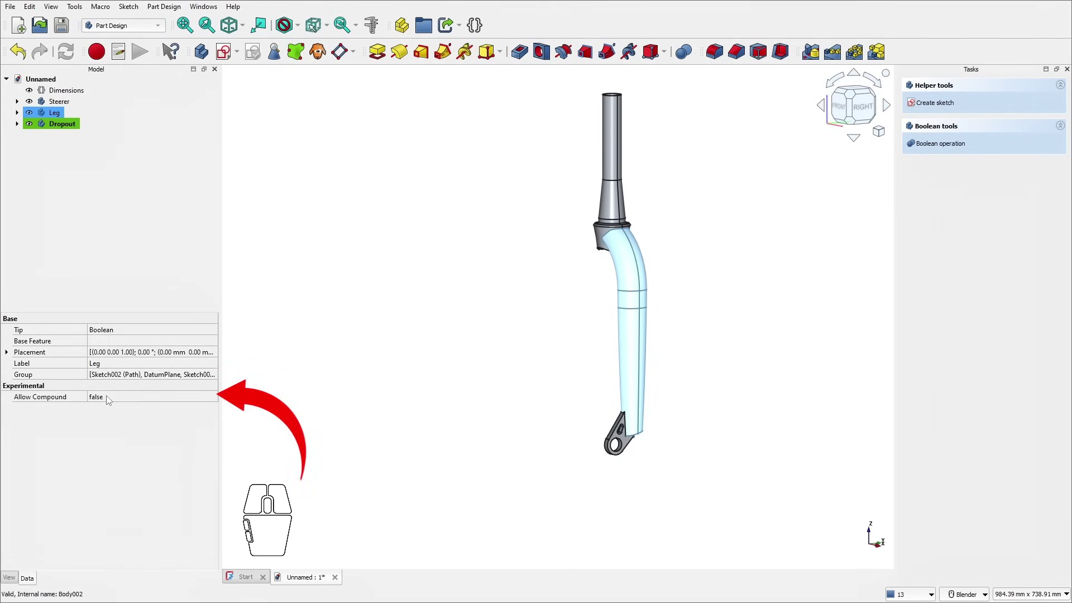
{"action": "left_click", "coordinate": [109, 399]}
{"action": "left_click", "coordinate": [108, 398]}
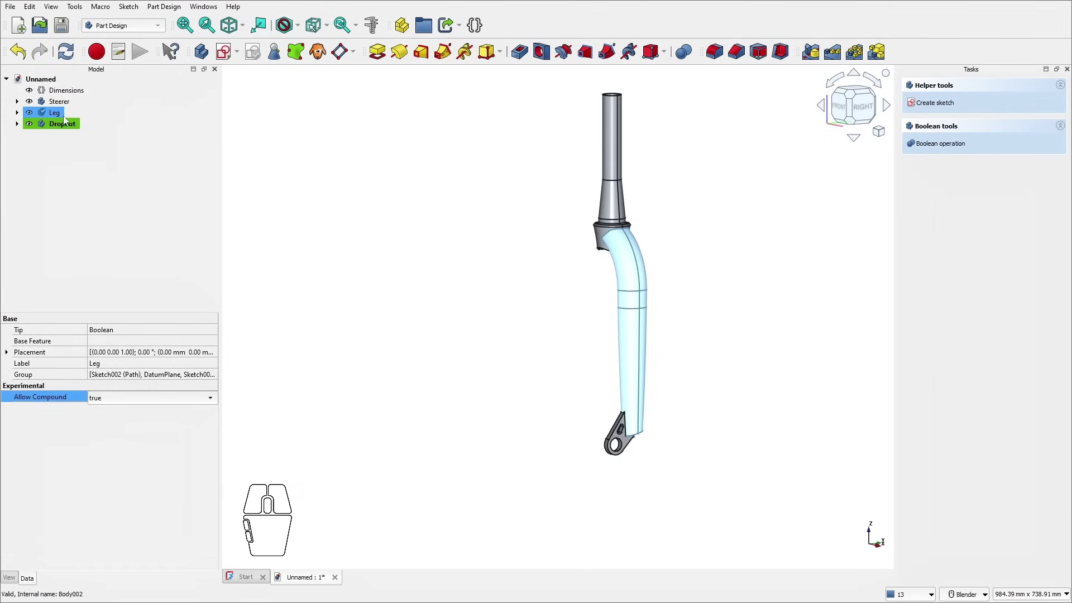
Step: Set the Dropout body's Allow Compound property to true
{"action": "left_click", "coordinate": [64, 122]}
{"action": "left_click", "coordinate": [114, 398]}
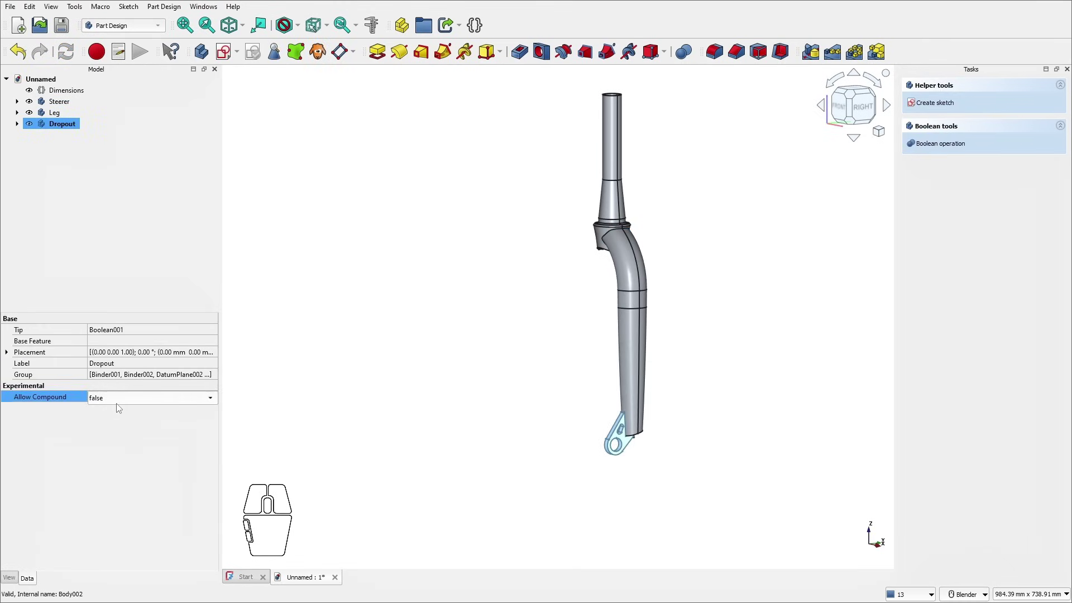
{"action": "left_click", "coordinate": [116, 399]}
{"action": "left_click", "coordinate": [117, 414]}
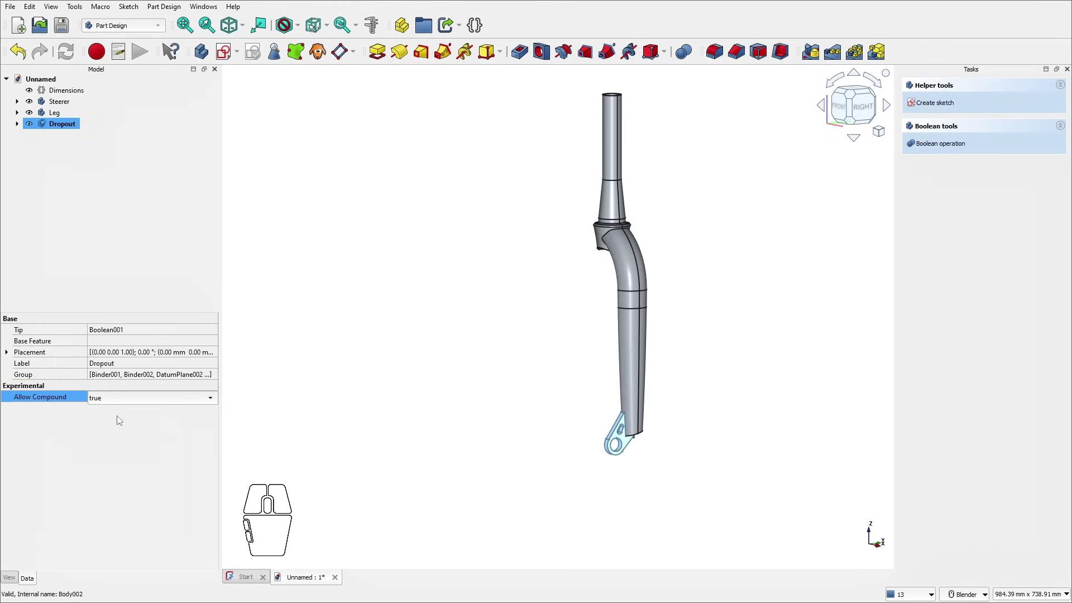
{"action": "left_click", "coordinate": [122, 234]}
Step: Activate the Leg body and mirror the whole body across the Base YZ plane
{"action": "left_click", "coordinate": [54, 113]}
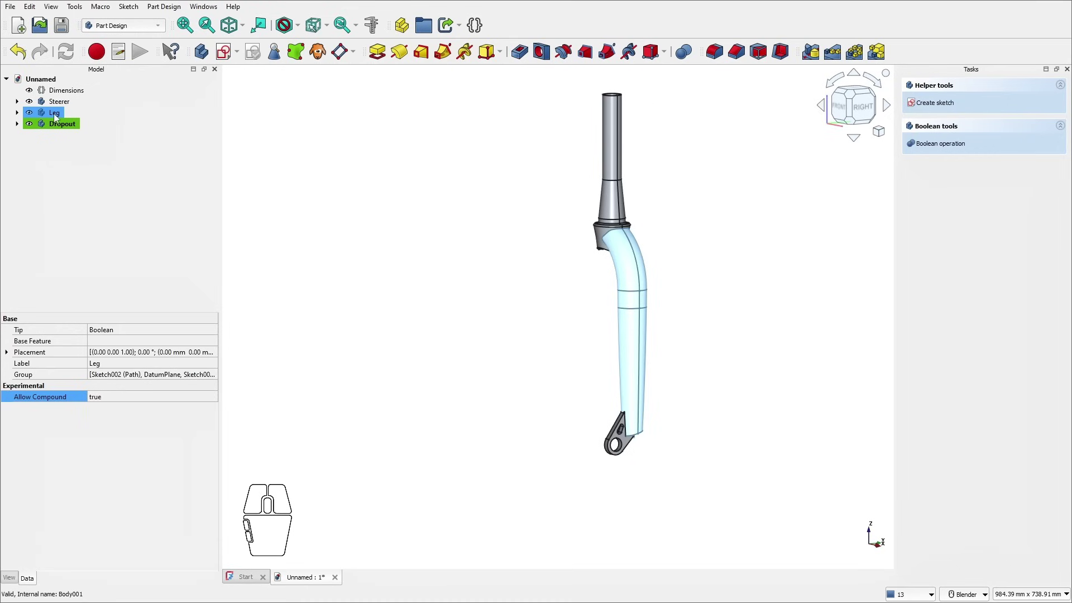
{"action": "double_click", "coordinate": [55, 114]}
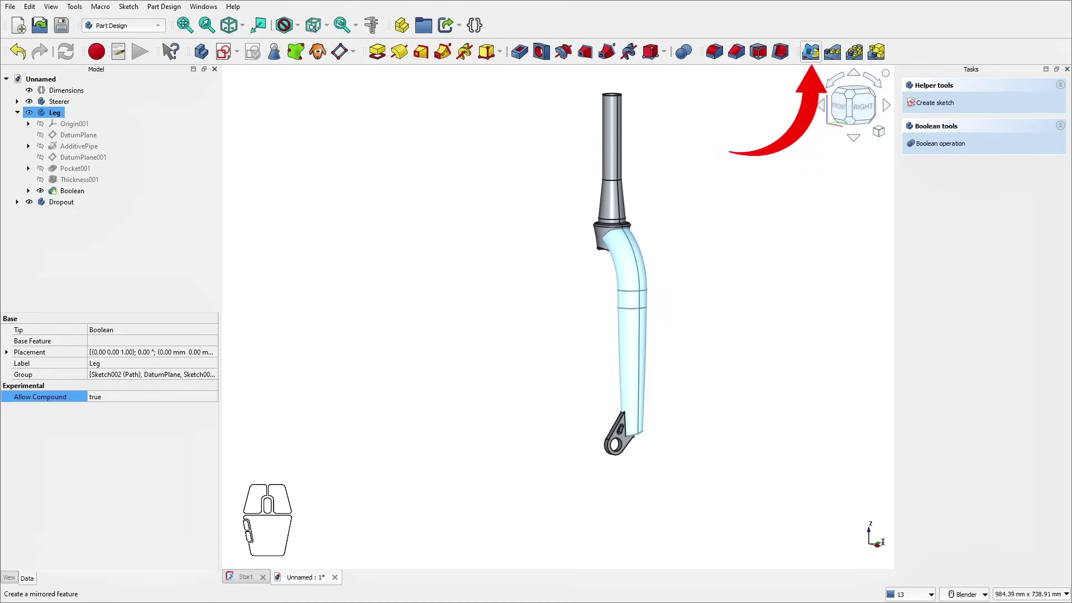
{"action": "left_click", "coordinate": [811, 51]}
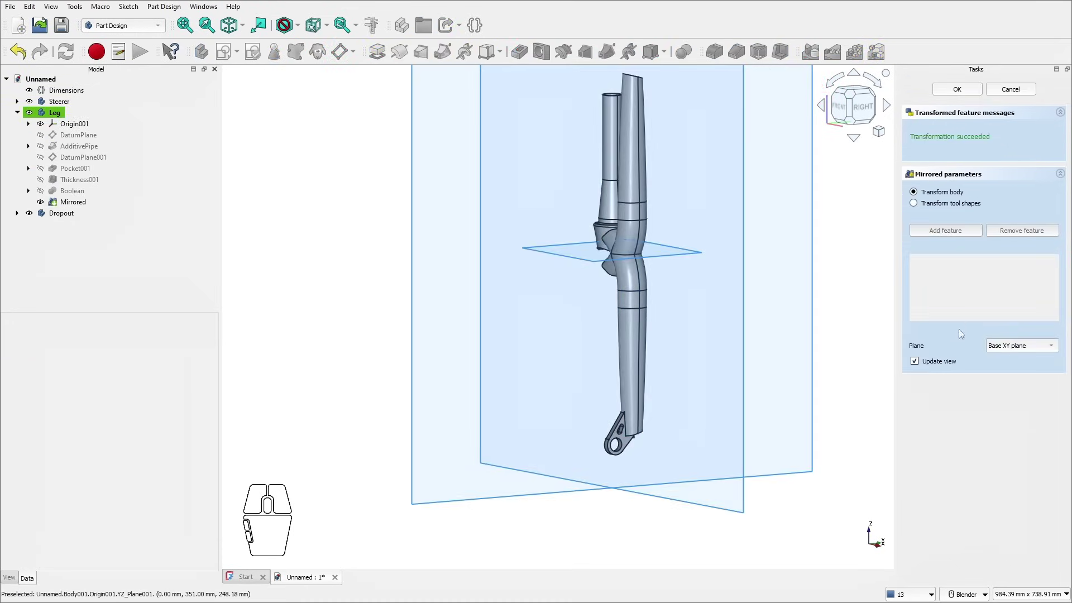
{"action": "left_click", "coordinate": [1029, 346]}
{"action": "left_click", "coordinate": [802, 234]}
{"action": "scroll", "coordinate": [832, 232], "scroll_direction": "down", "scroll_amount": 4}
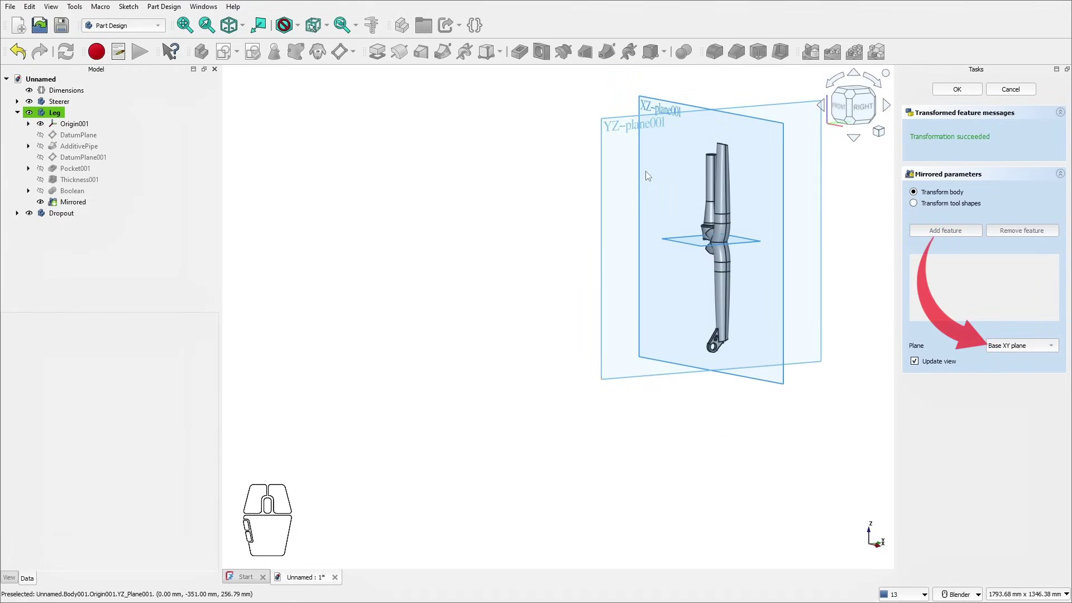
{"action": "left_click", "coordinate": [1025, 347]}
{"action": "left_click", "coordinate": [1018, 363]}
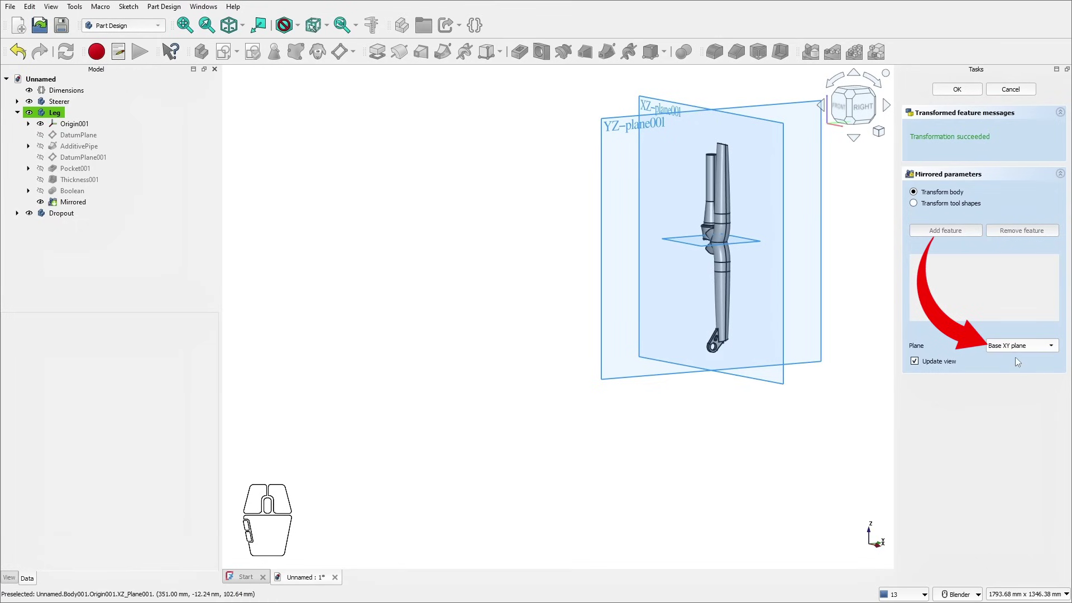
{"action": "left_click", "coordinate": [956, 90]}
{"action": "scroll", "coordinate": [712, 237], "scroll_direction": "up", "scroll_amount": 4}
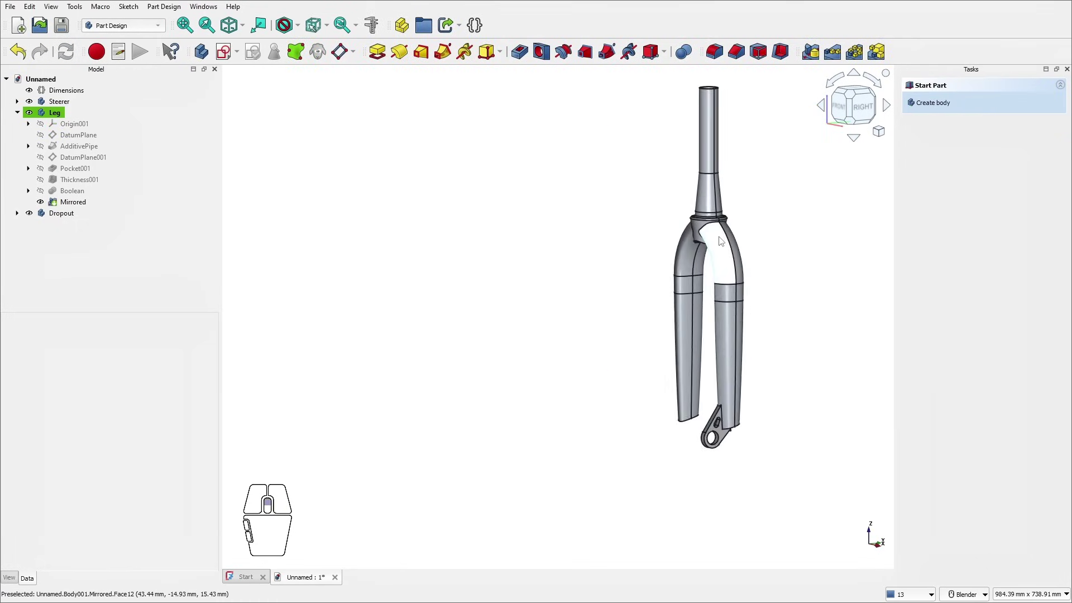
Step: Activate the Dropout body, mirror the whole body across the Base YZ plane, and inspect the complete fork
{"action": "double_click", "coordinate": [60, 216]}
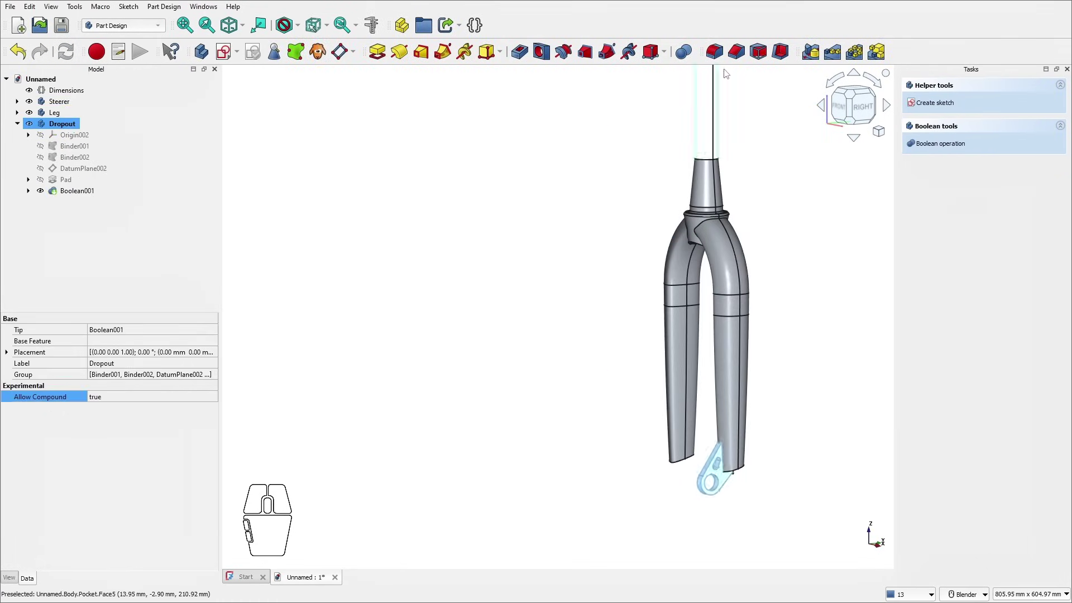
{"action": "left_click", "coordinate": [810, 52]}
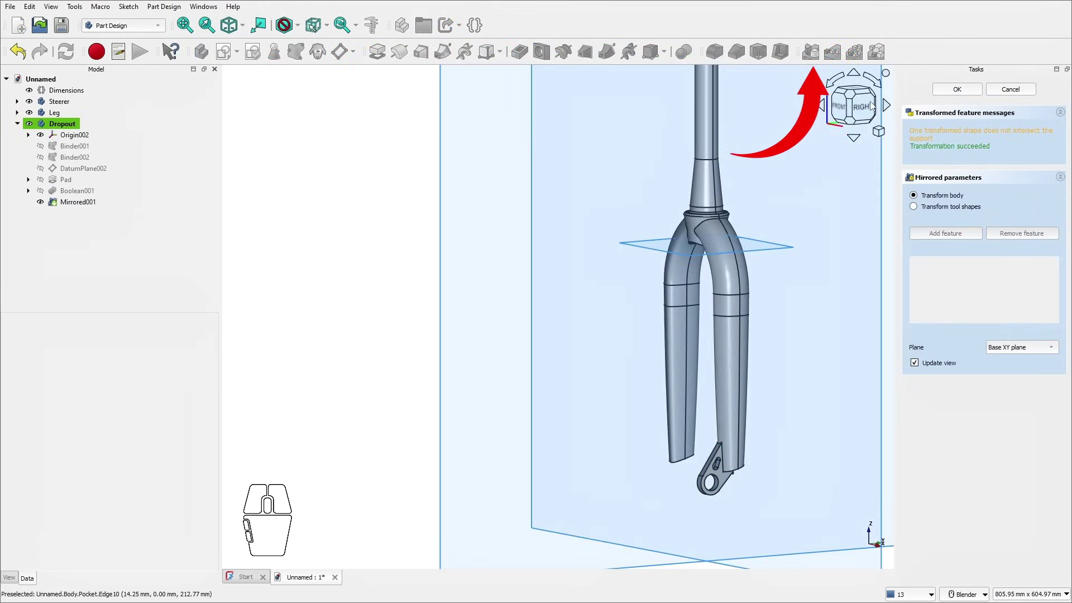
{"action": "left_click", "coordinate": [1021, 347]}
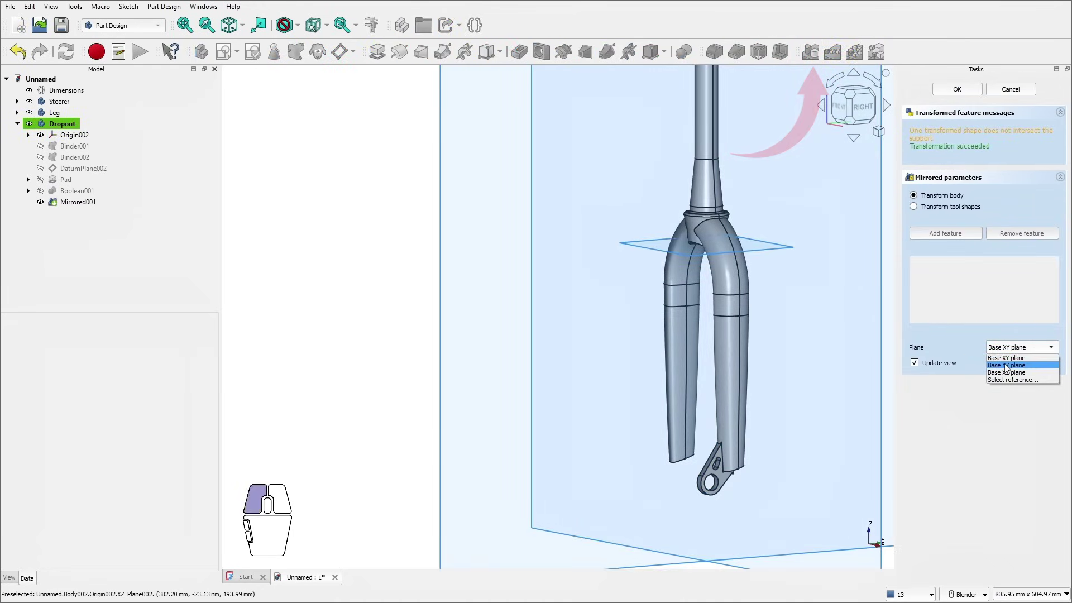
{"action": "left_click", "coordinate": [1005, 362]}
{"action": "left_click", "coordinate": [956, 89]}
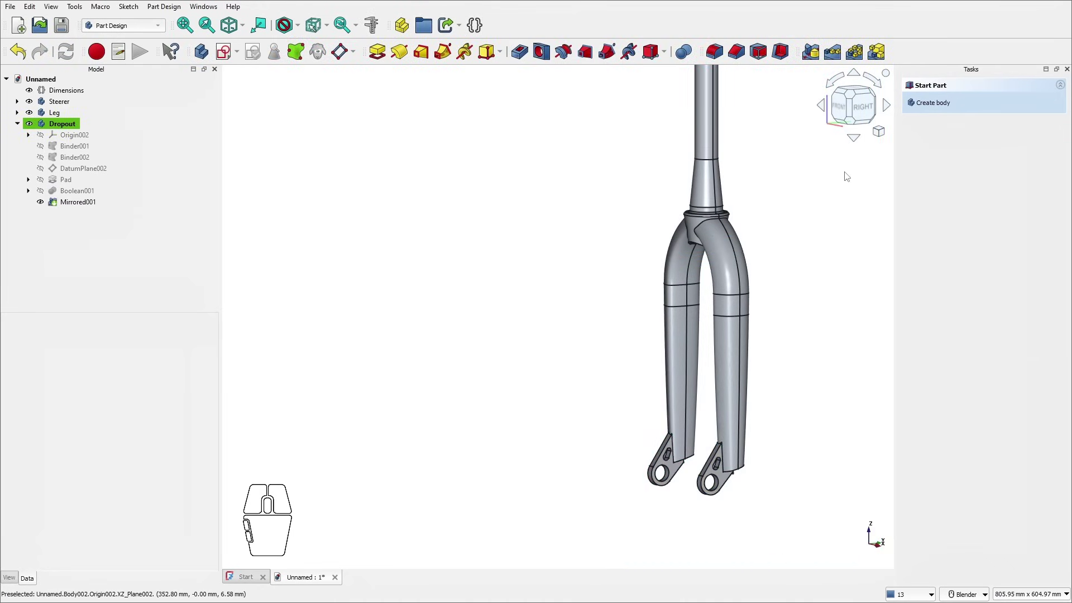
{"action": "scroll", "coordinate": [664, 244], "scroll_direction": "down", "scroll_amount": 3}
{"action": "middle_click_drag", "start_coordinate": [665, 244], "coordinate": [632, 273]}
{"action": "scroll", "coordinate": [619, 277], "scroll_direction": "up", "scroll_amount": 3}
{"action": "scroll", "coordinate": [632, 273], "scroll_direction": "down", "scroll_amount": 1}
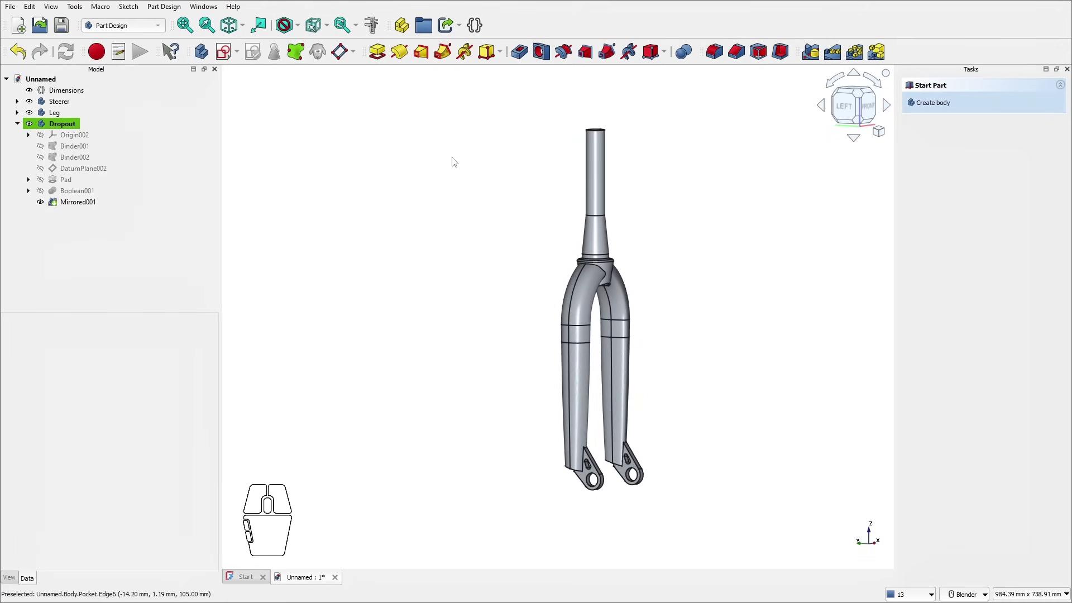
Step: Set the Leg_length property of the Dimensions variable set to 360 mm
{"action": "left_click", "coordinate": [16, 124]}
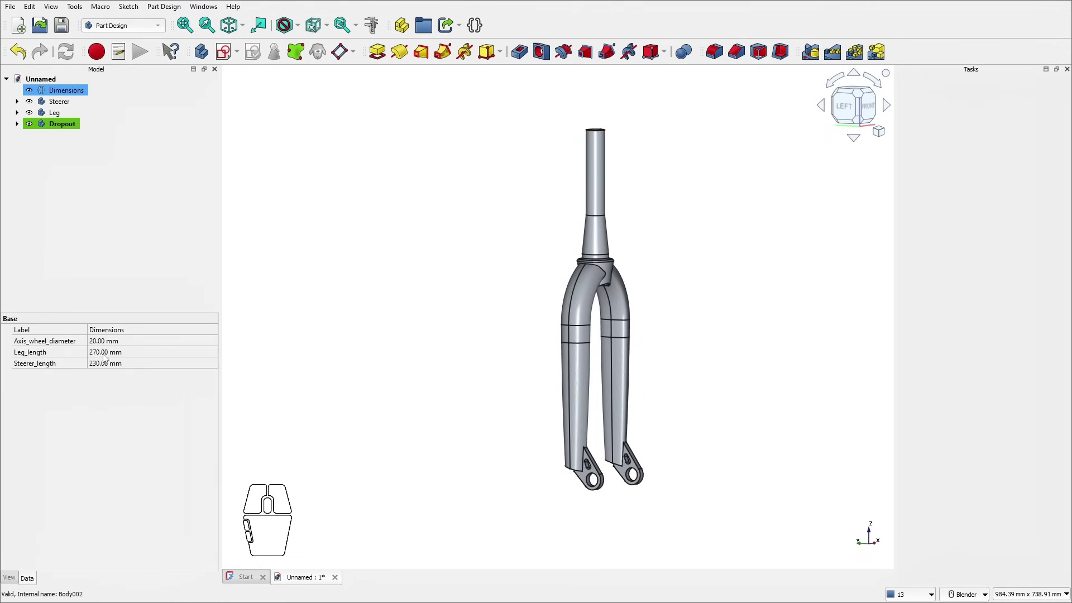
{"action": "left_click", "coordinate": [100, 354]}
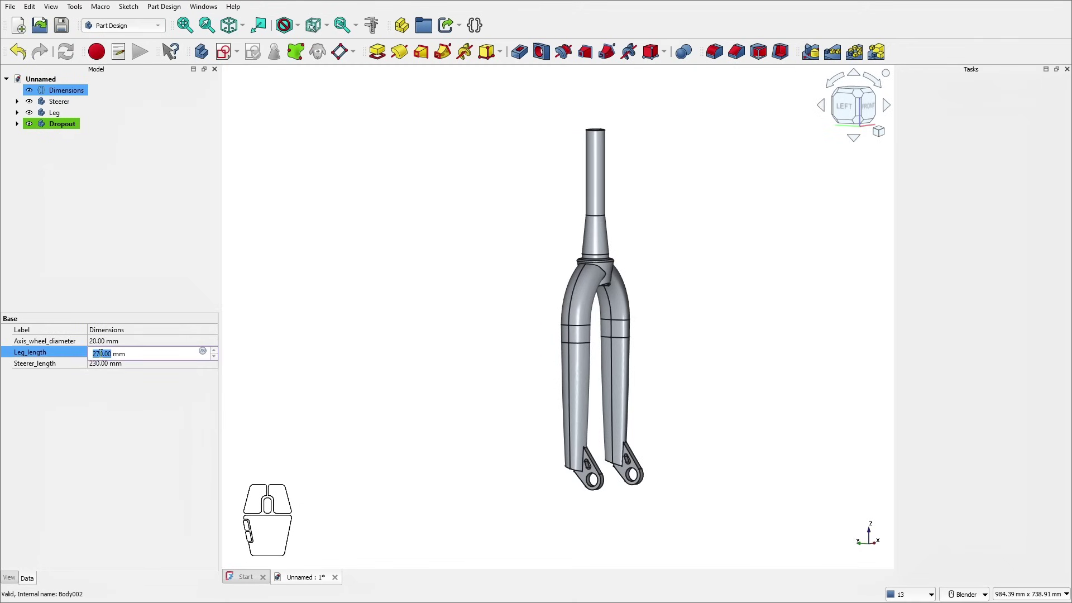
{"action": "type", "text": "360"}
{"action": "key", "text": "Return"}
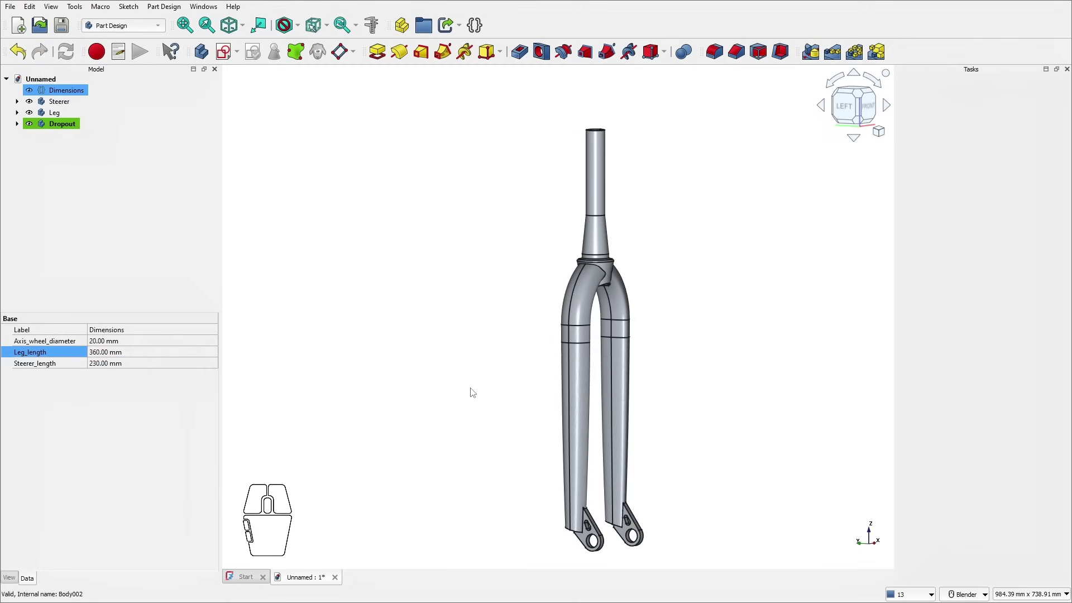
Step: Hide the Leg body temporarily to examine the two dropouts on their own, and show it again
{"action": "left_click", "coordinate": [29, 113]}
{"action": "mouse_move", "coordinate": [580, 493]}
{"action": "middle_mouse_down"}
{"action": "mouse_move", "coordinate": [645, 498]}
{"action": "mouse_move", "coordinate": [571, 511]}
{"action": "middle_mouse_up"}
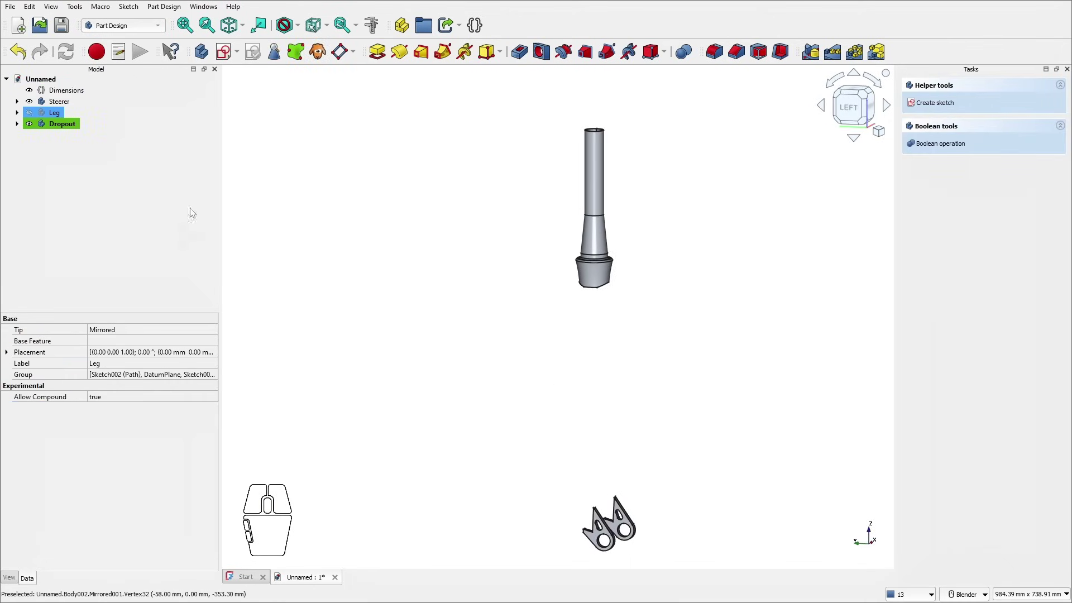
{"action": "left_click", "coordinate": [29, 113]}
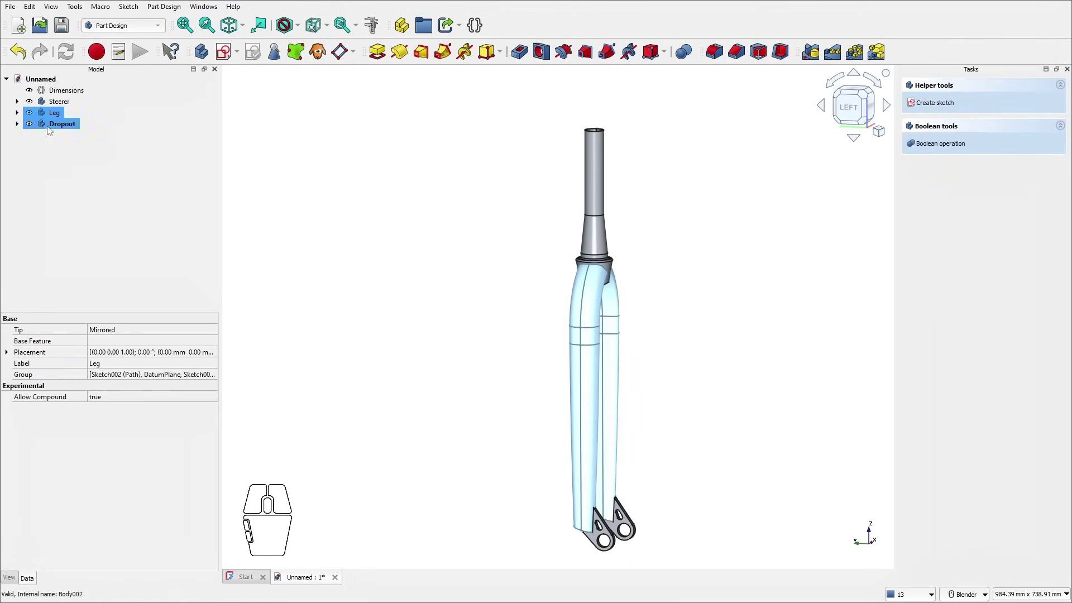
Step: Hide the Steerer body temporarily to examine the trimmed upper ends of the legs, restore it and view the whole fork
{"action": "left_click", "coordinate": [30, 102]}
{"action": "middle_click_drag", "start_coordinate": [543, 237], "coordinate": [362, 260]}
{"action": "scroll", "coordinate": [555, 301], "scroll_direction": "up", "scroll_amount": 4}
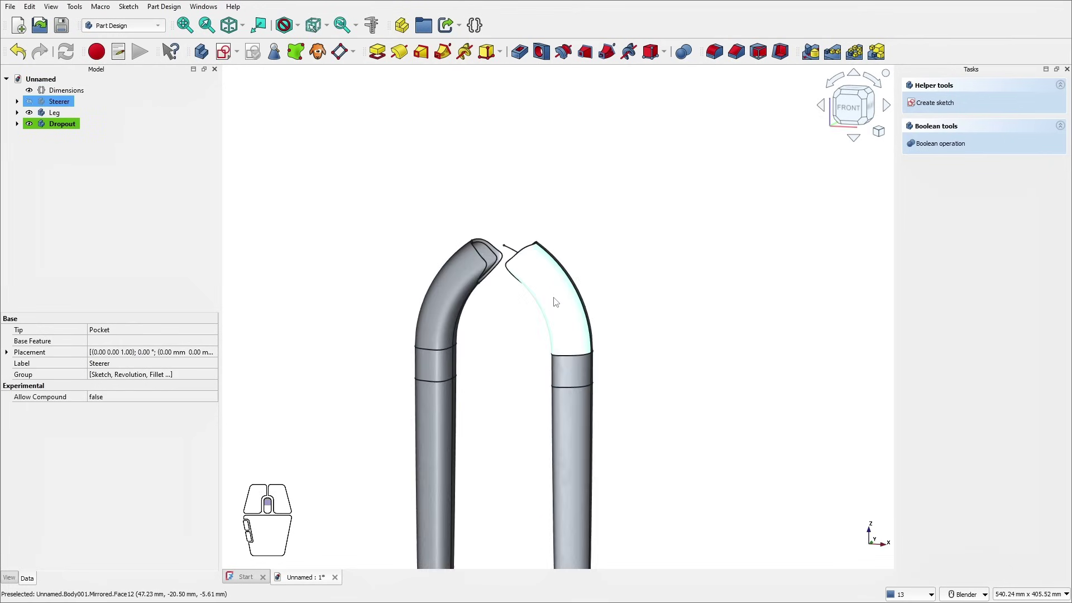
{"action": "middle_click_drag", "start_coordinate": [494, 260], "coordinate": [454, 274]}
{"action": "left_click", "coordinate": [29, 101]}
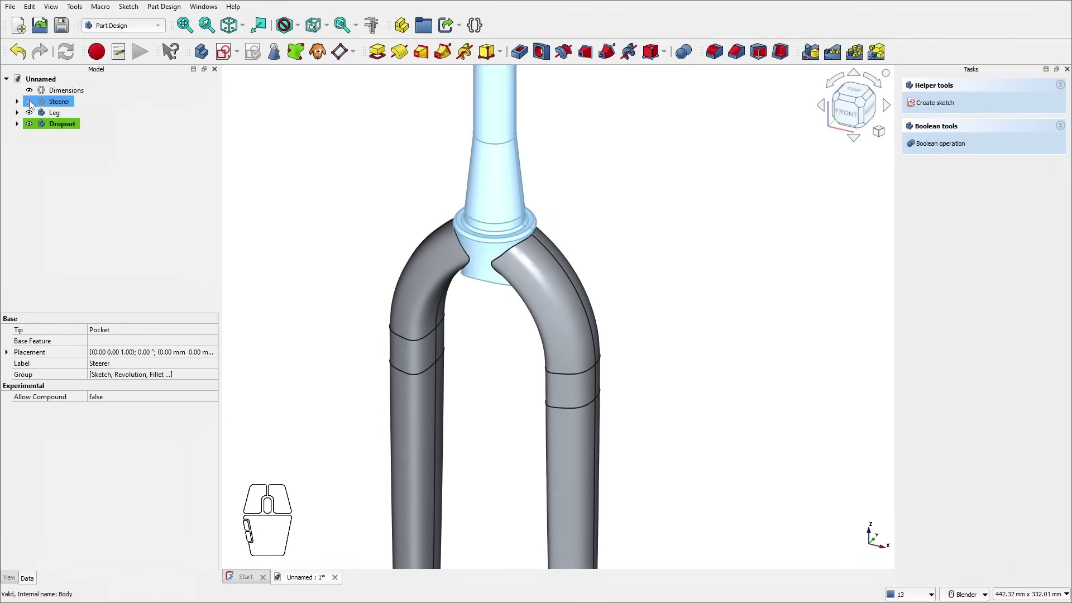
{"action": "scroll", "coordinate": [598, 232], "scroll_direction": "down", "scroll_amount": 4}
{"action": "middle_click_drag", "start_coordinate": [598, 232], "coordinate": [674, 298]}
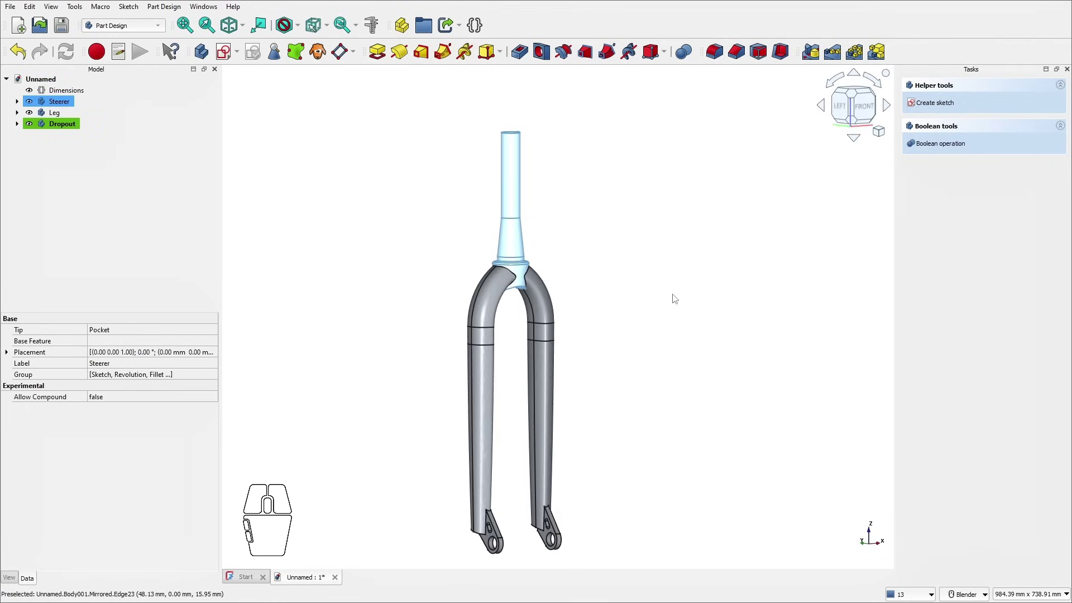
{"action": "middle_click_drag", "start_coordinate": [619, 346], "coordinate": [618, 311], "text": "shift"}
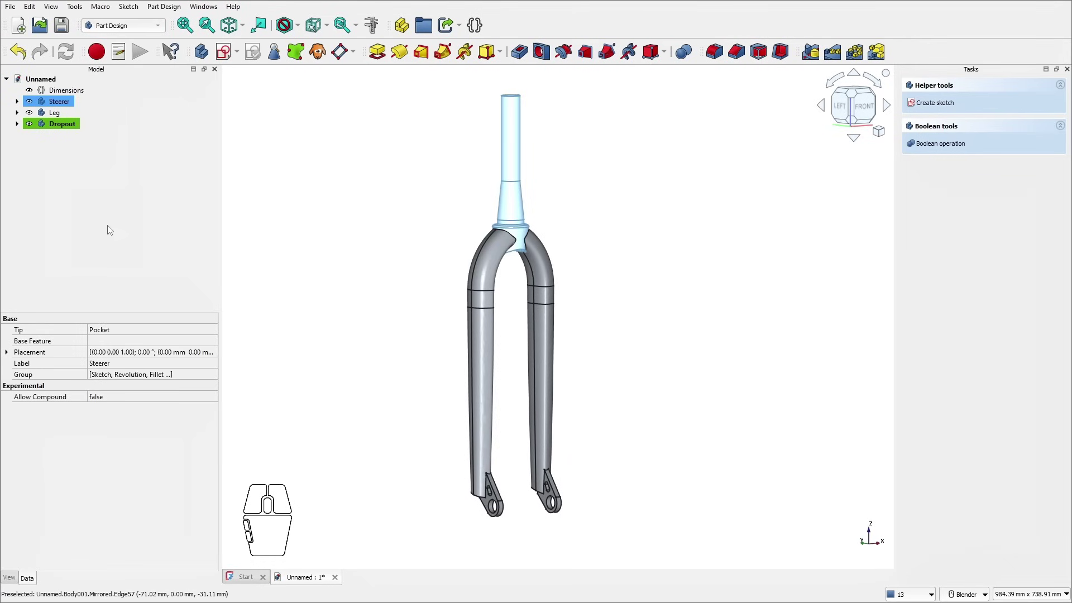